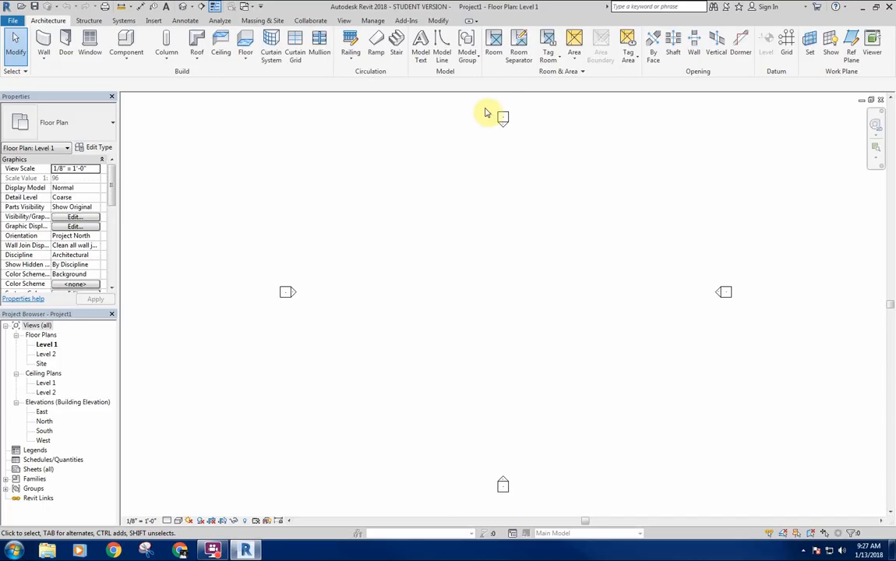
Step: Examine the north elevation marker by selecting it to see its view line in the Level 1 floor plan
left_click_drag(479, 103, 533, 165)
left_click(507, 197)
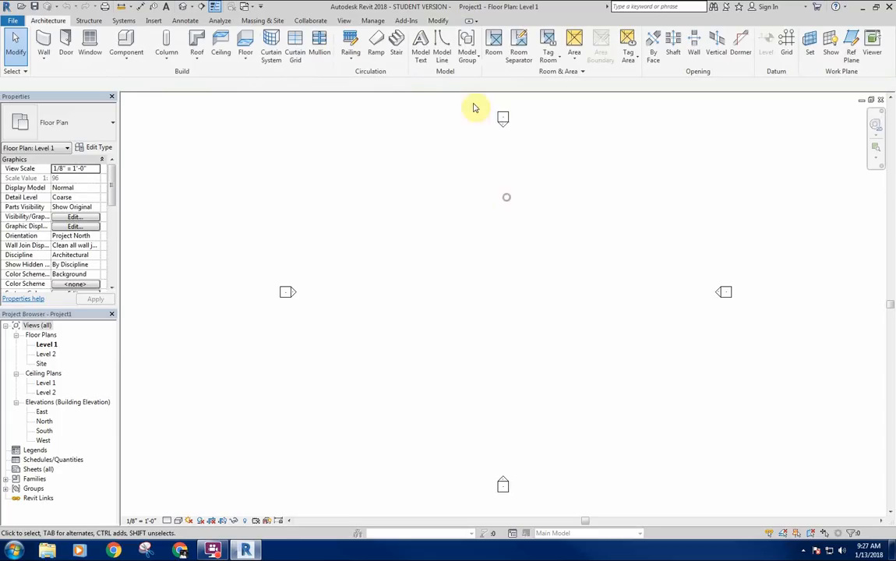
left_click(504, 123)
left_click(458, 172)
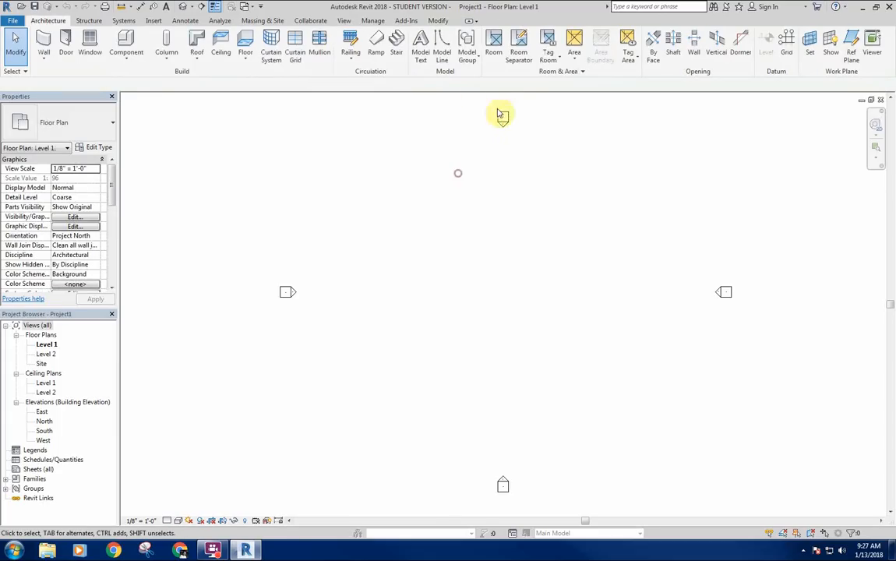
left_click_drag(476, 100, 544, 254)
left_click(520, 244)
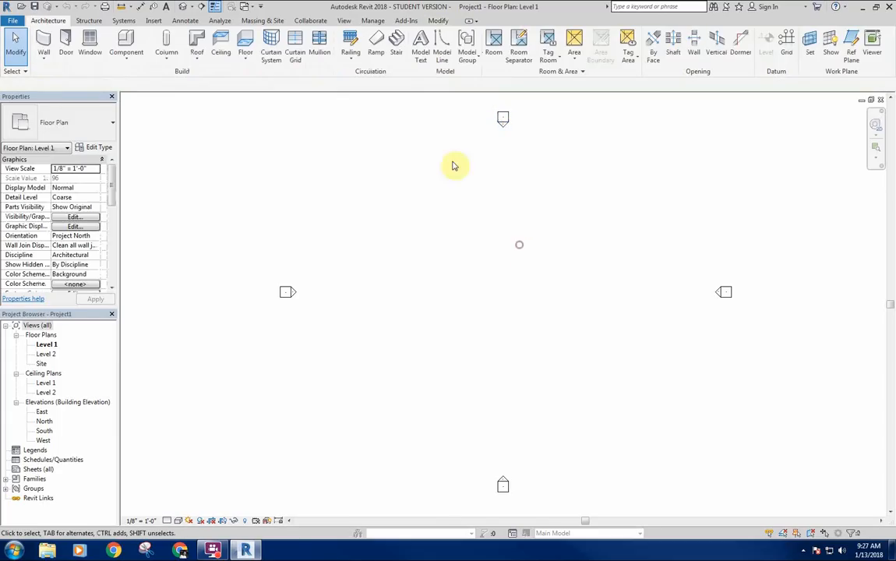
left_click(504, 127)
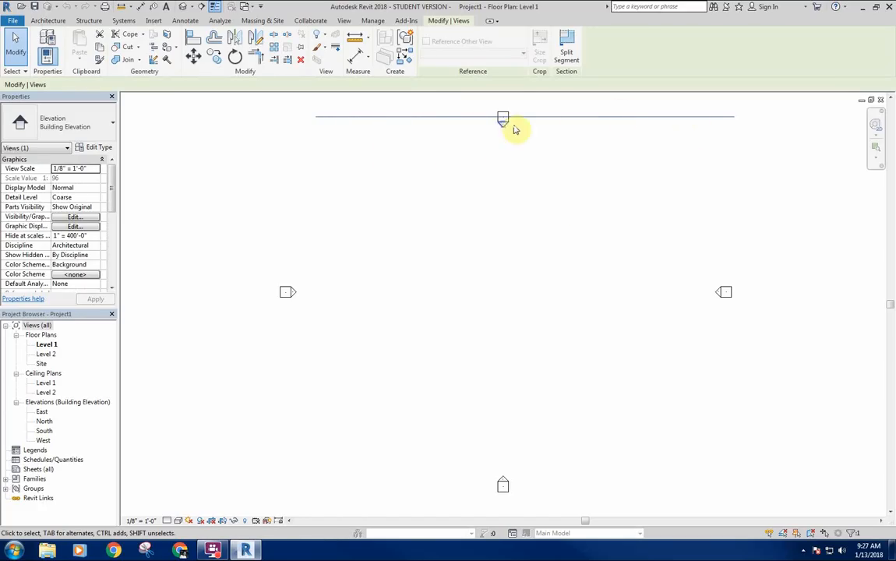
scroll(496, 199, "down", 2)
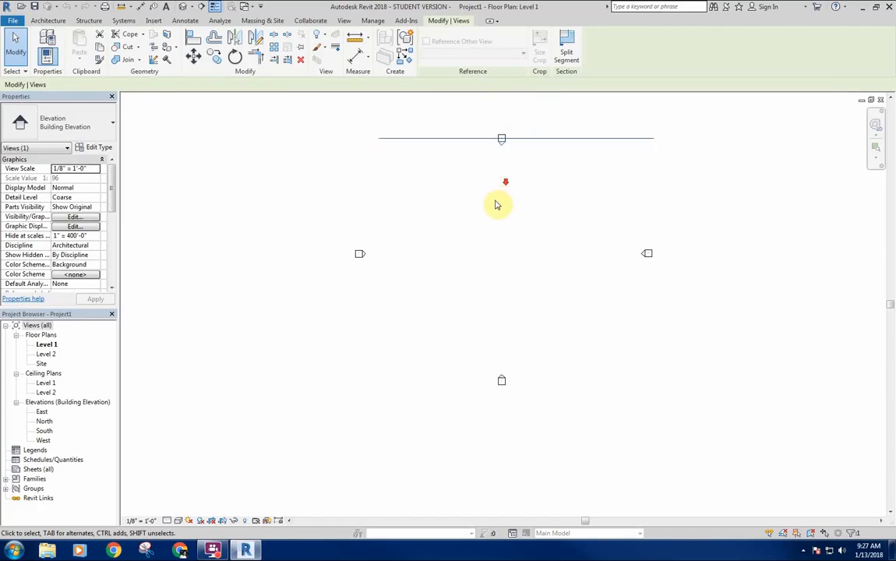
left_click(499, 202)
middle_click_drag(499, 200, 494, 254)
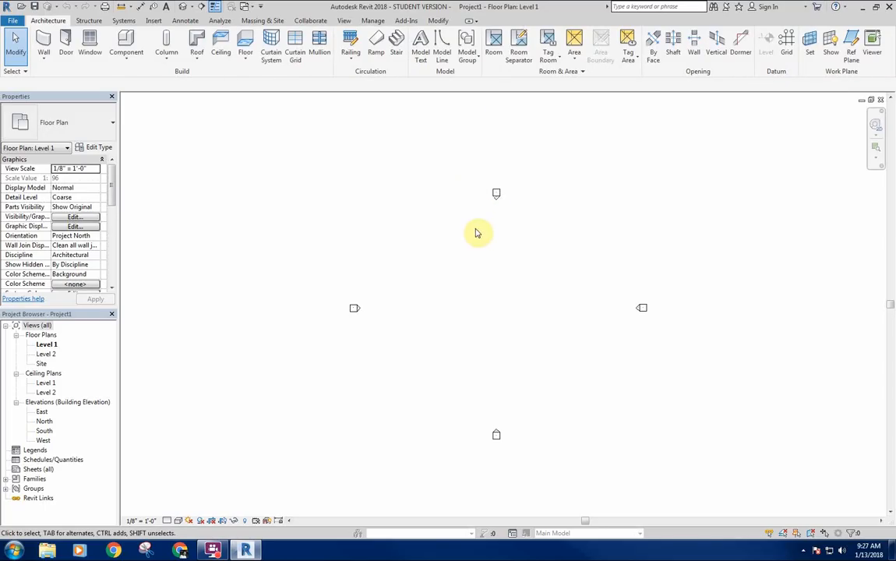
key("d")
key("l")
left_click(496, 200)
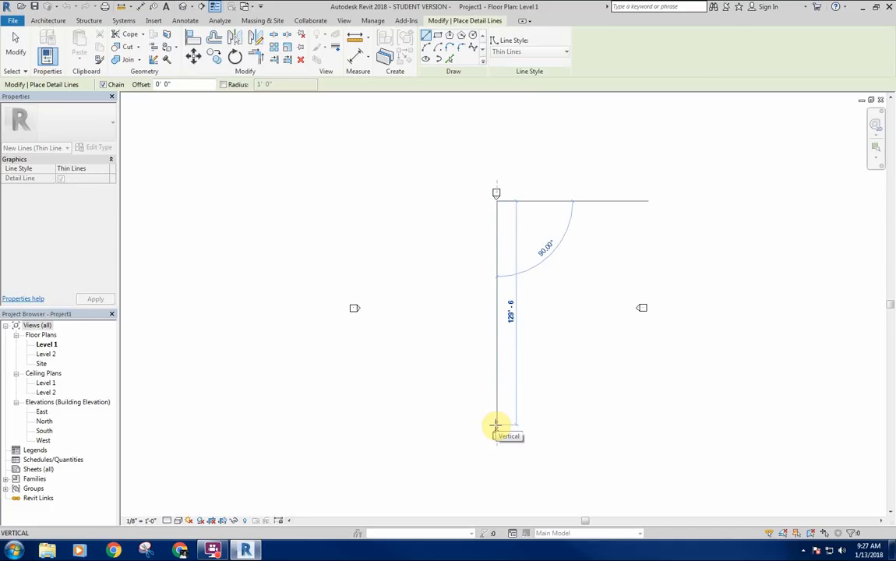
key("Escape")
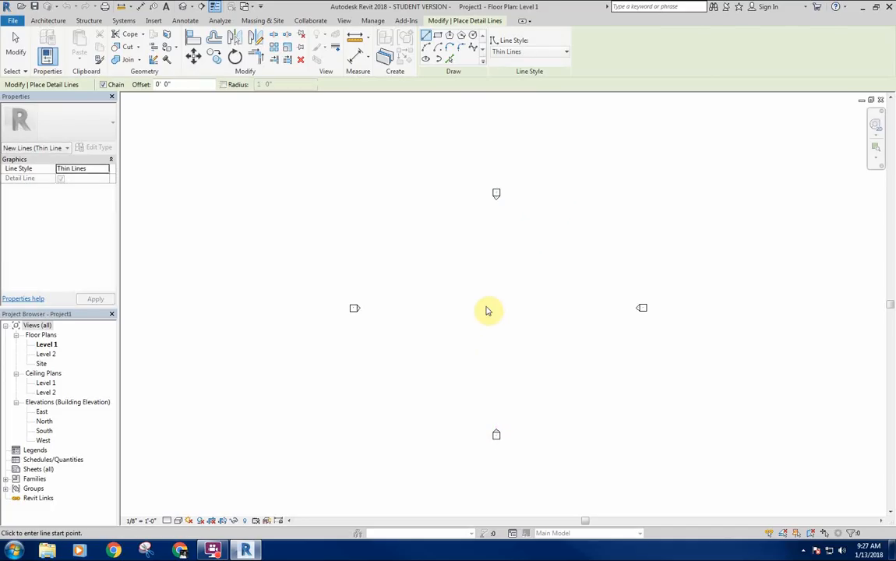
key("Escape")
Step: Move the north, east, west and south elevation markers outwards to enlarge the drawing area between them
left_click_drag(472, 156, 522, 228)
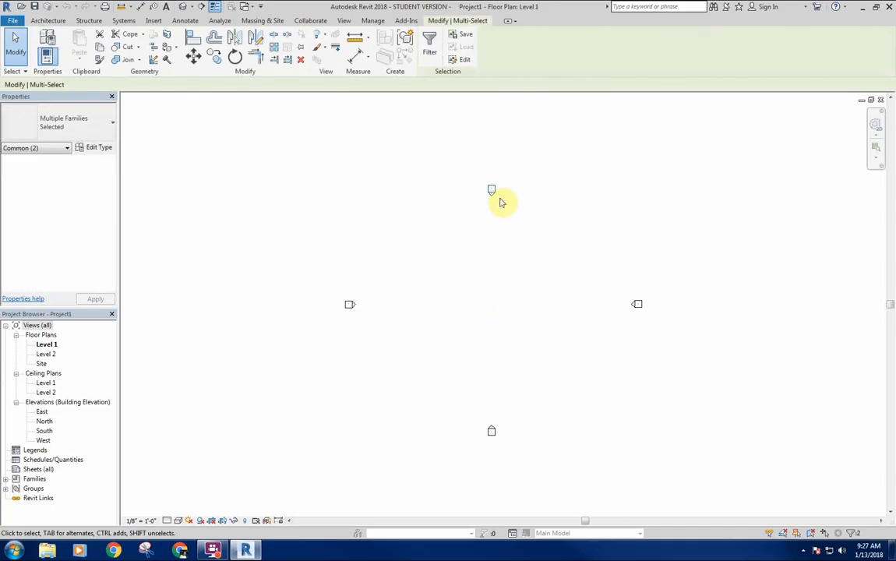
left_click_drag(489, 106, 486, 100)
mouse_move(578, 255)
left_mouse_down()
mouse_move(653, 330)
mouse_move(799, 301)
left_mouse_up()
left_click(632, 320)
mouse_move(282, 278)
left_mouse_down()
mouse_move(338, 311)
mouse_move(374, 348)
left_mouse_up()
left_click_drag(354, 305, 216, 308)
left_click(430, 316)
left_click_drag(422, 398, 562, 489)
left_click_drag(492, 426, 501, 502)
scroll(468, 390, "down", 2)
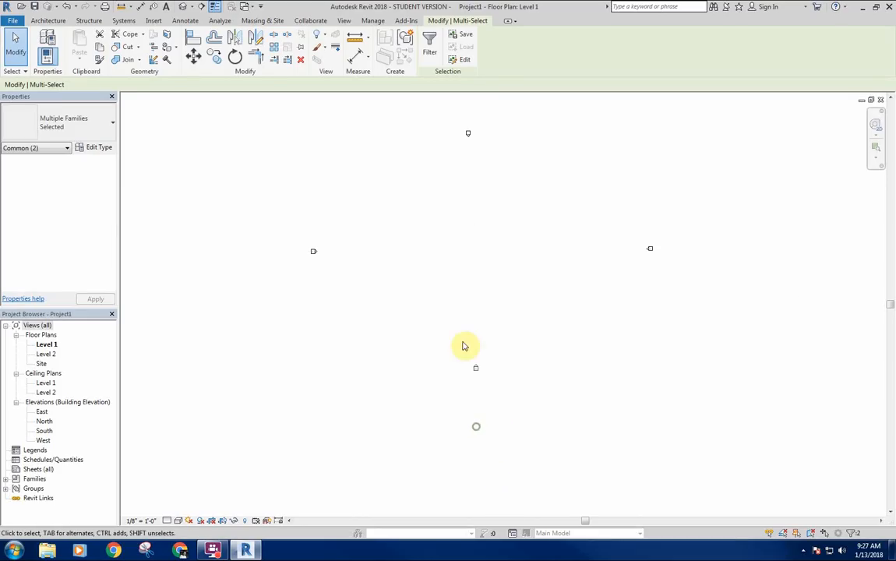
left_click(472, 262)
Step: Draw a detail-line rectangle about 48' wide by 36' high in the middle of the area between the elevation markers
scroll(500, 242, "up", 2)
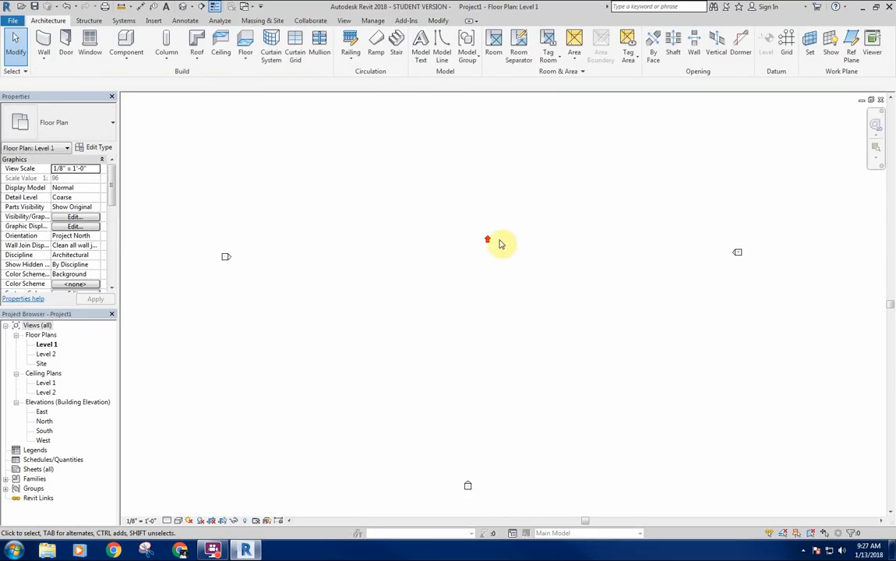
middle_click_drag(500, 243, 492, 282)
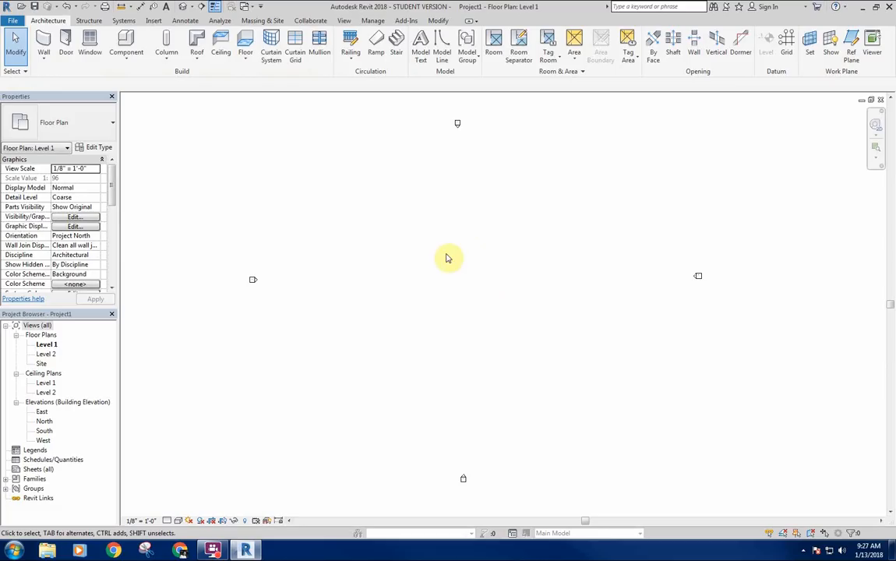
scroll(481, 271, "up", 1)
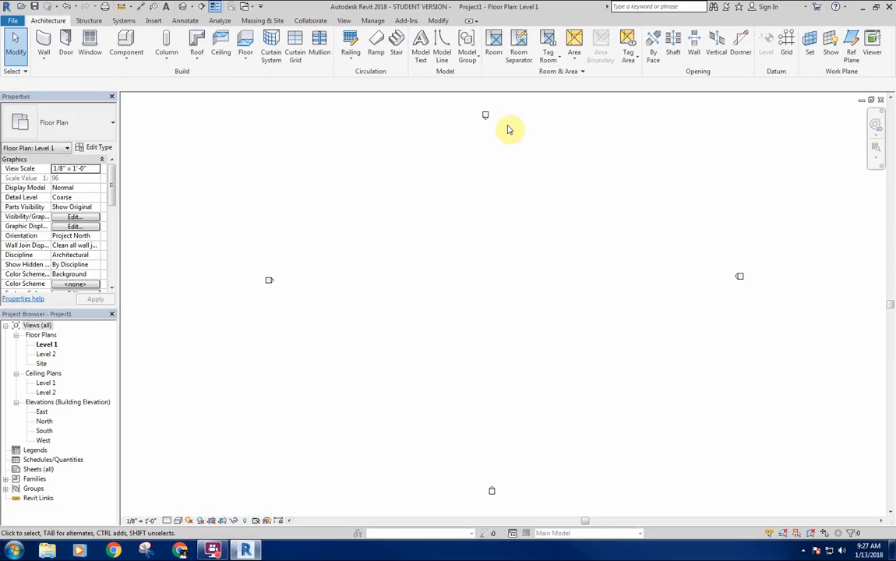
key("d")
key("l")
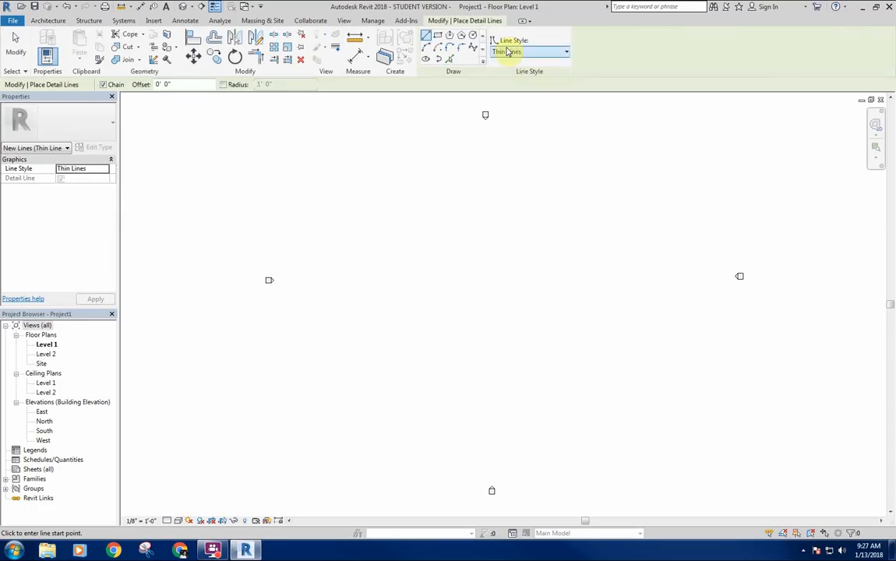
left_click(437, 35)
left_click(448, 257)
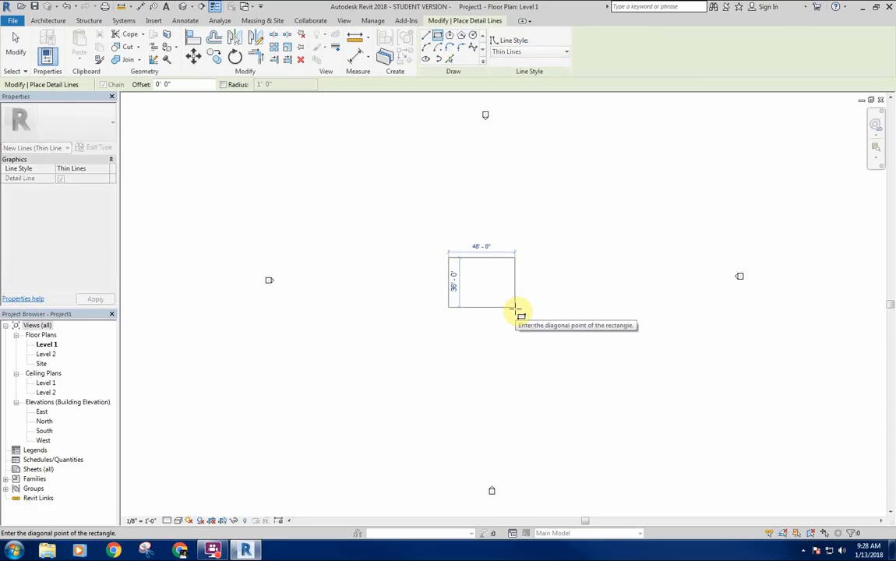
left_click(515, 307)
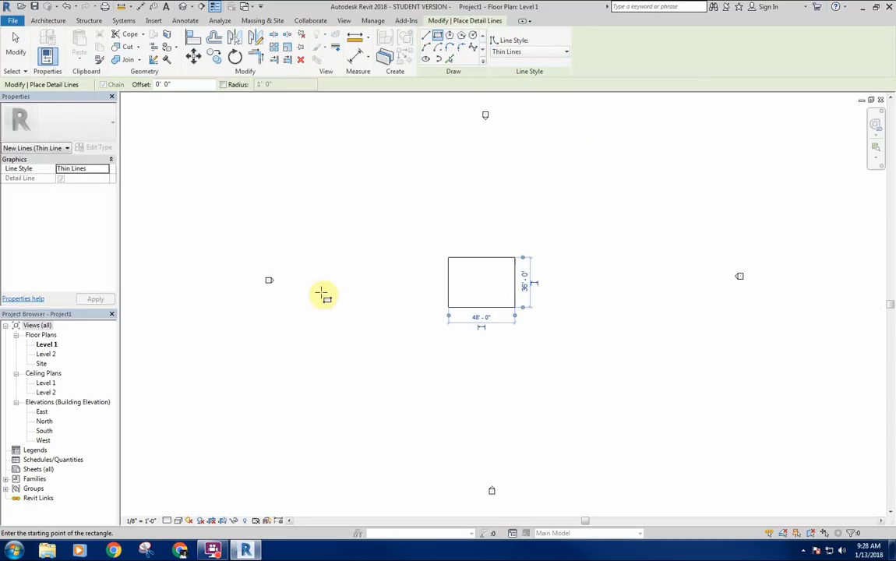
key("Escape")
key("Escape")
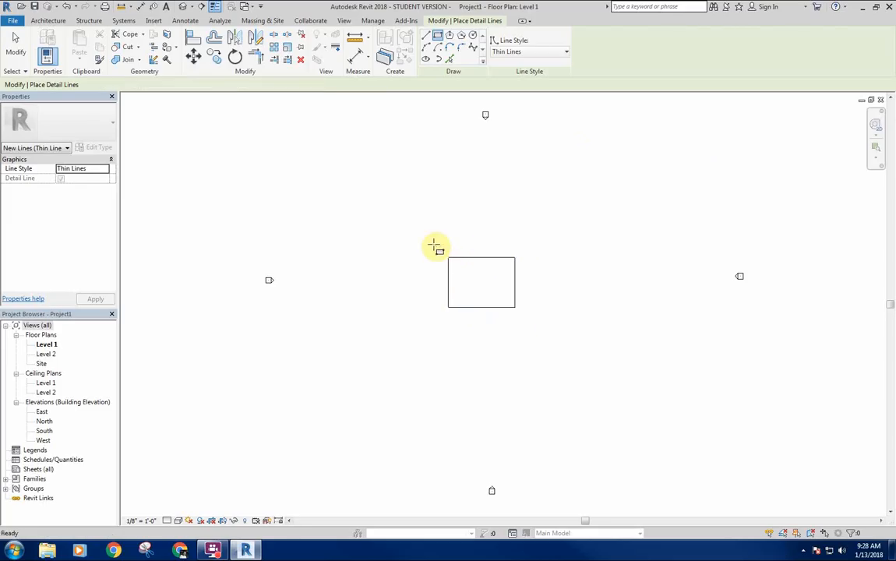
Step: Delete the rectangle of detail lines between the elevation markers
mouse_move(424, 246)
left_mouse_down()
mouse_move(557, 349)
mouse_move(550, 344)
left_mouse_up()
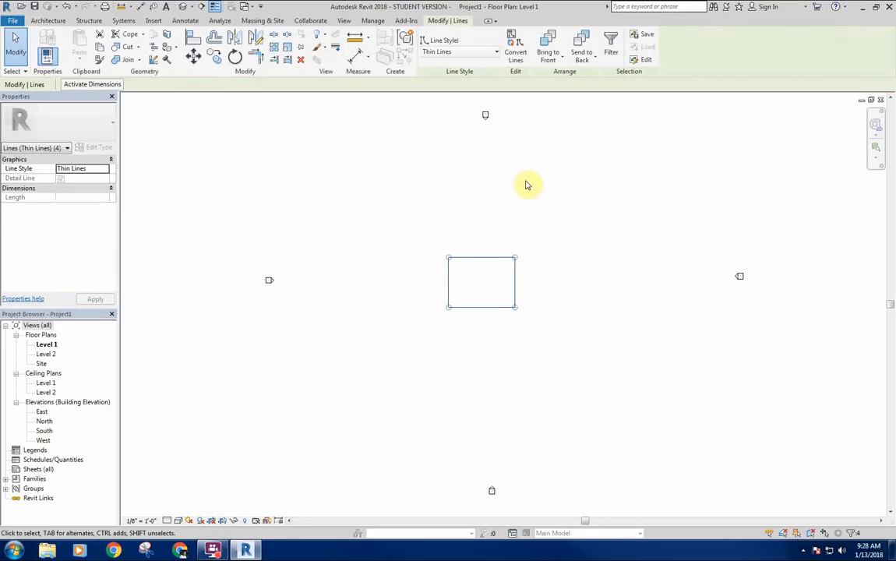
left_click(488, 172)
left_click_drag(417, 218, 566, 333)
key("Delete")
Step: Hide the elevation markers by category in the Level 1 floor plan, using the north marker as the selection
left_click_drag(477, 101, 490, 212)
right_click(488, 211)
mouse_move(561, 260)
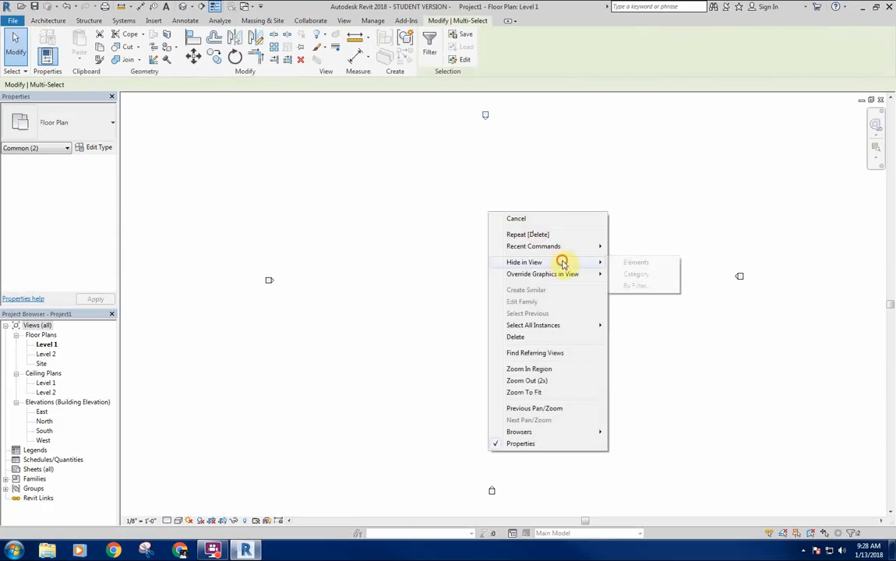
left_click(636, 273)
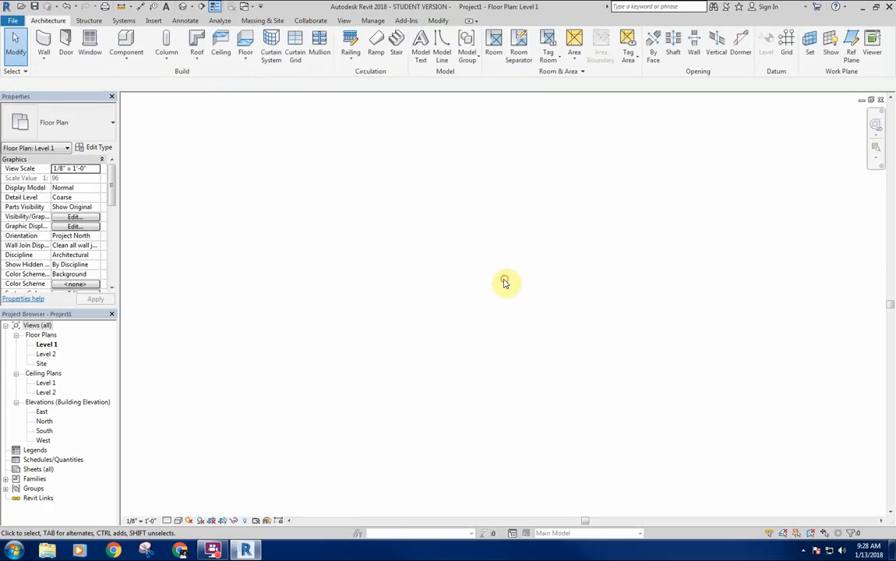
left_click_drag(406, 206, 540, 320)
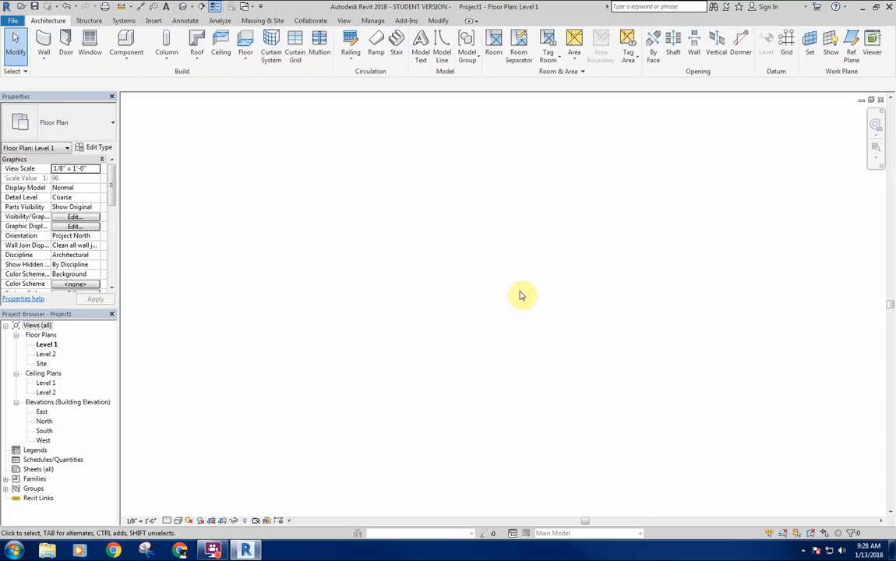
middle_click_drag(509, 289, 493, 272)
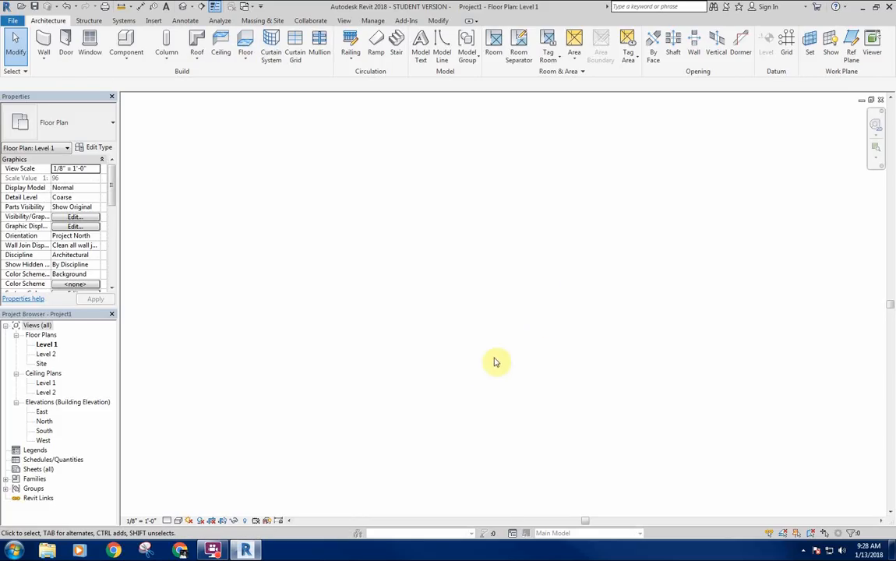
Step: Draw two connected detail lines in the Thin Lines style: a short vertical one and a horizontal one running left from its upper end
left_click(183, 21)
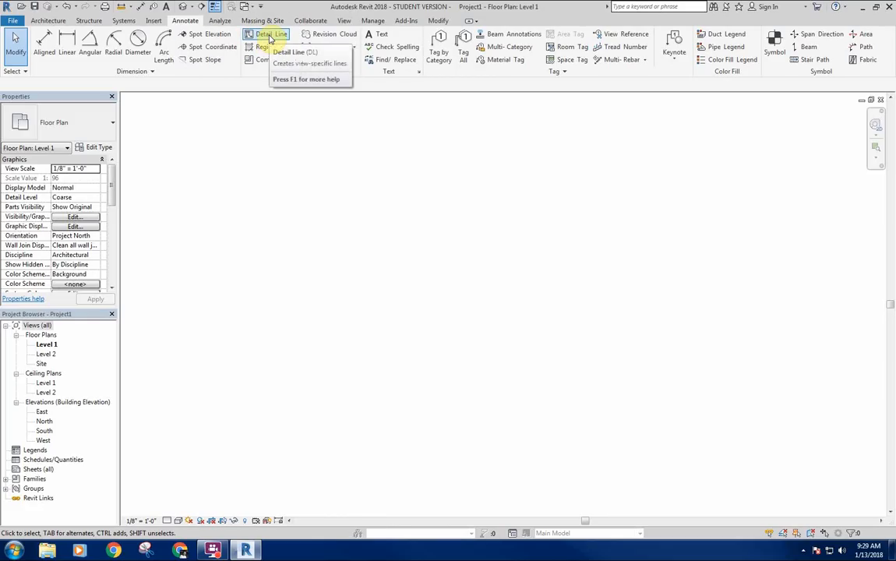
left_click(268, 36)
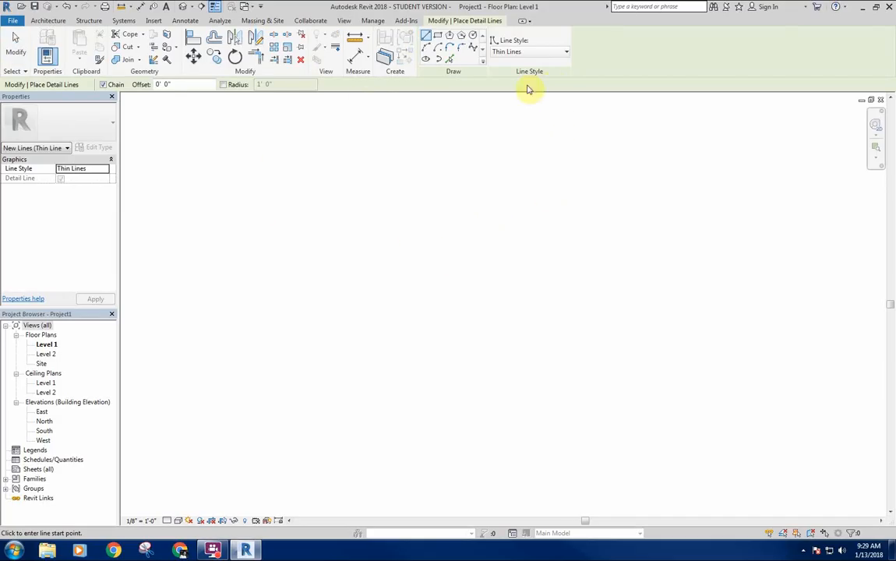
left_click(543, 52)
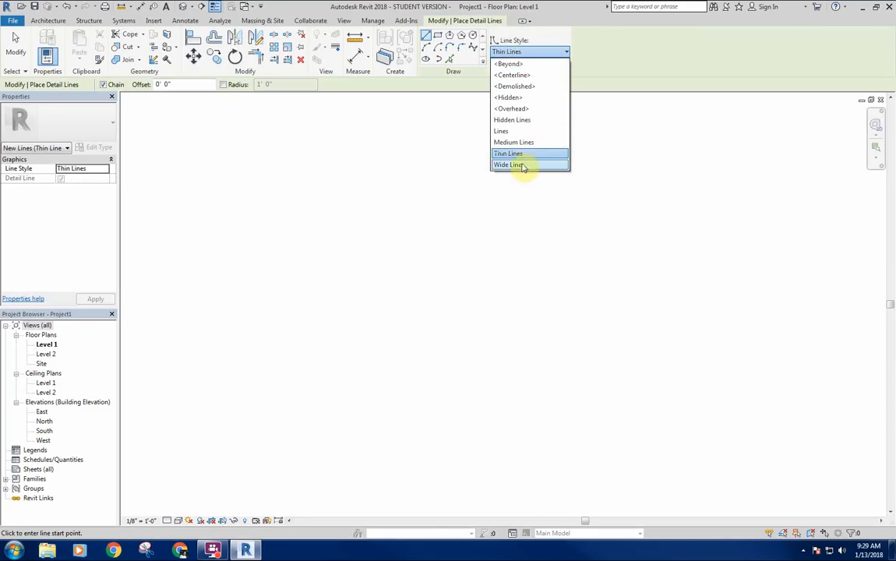
left_click(525, 154)
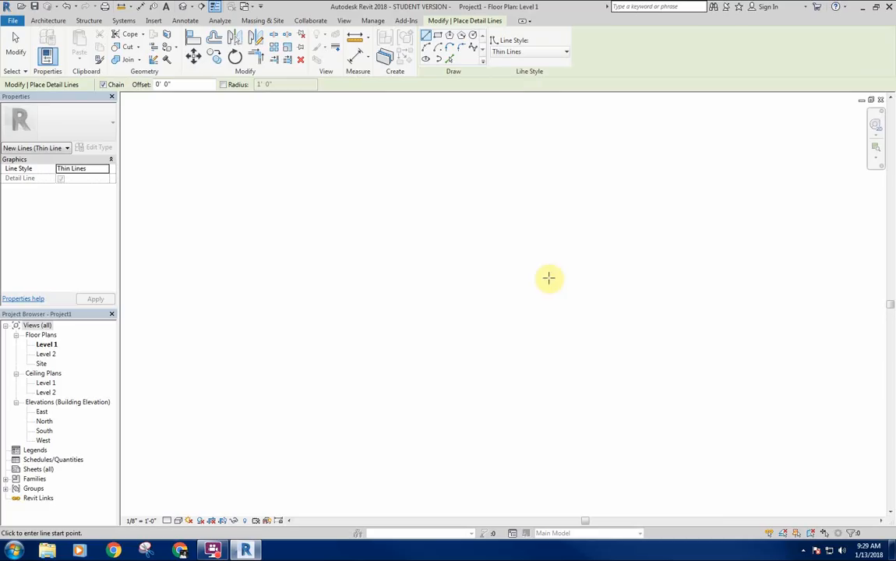
left_click(627, 312)
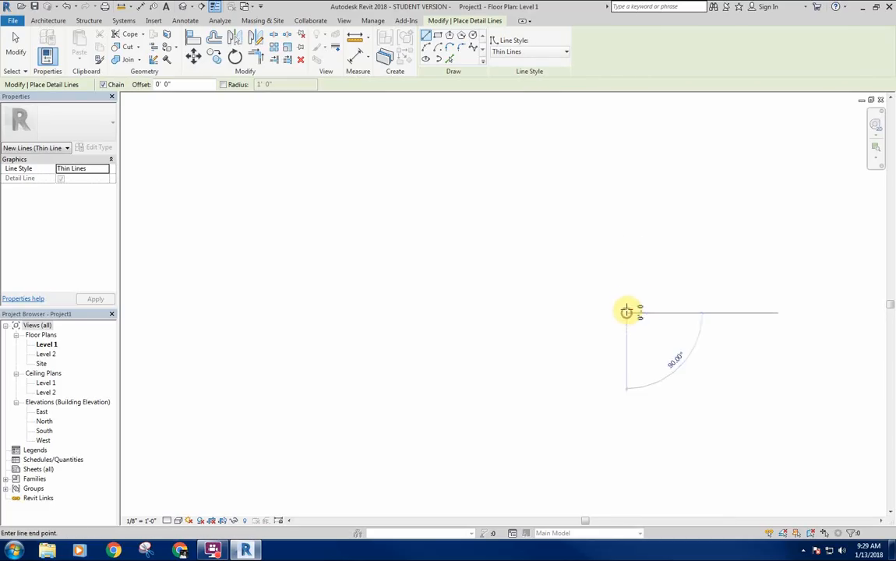
scroll(624, 285, "up", 3)
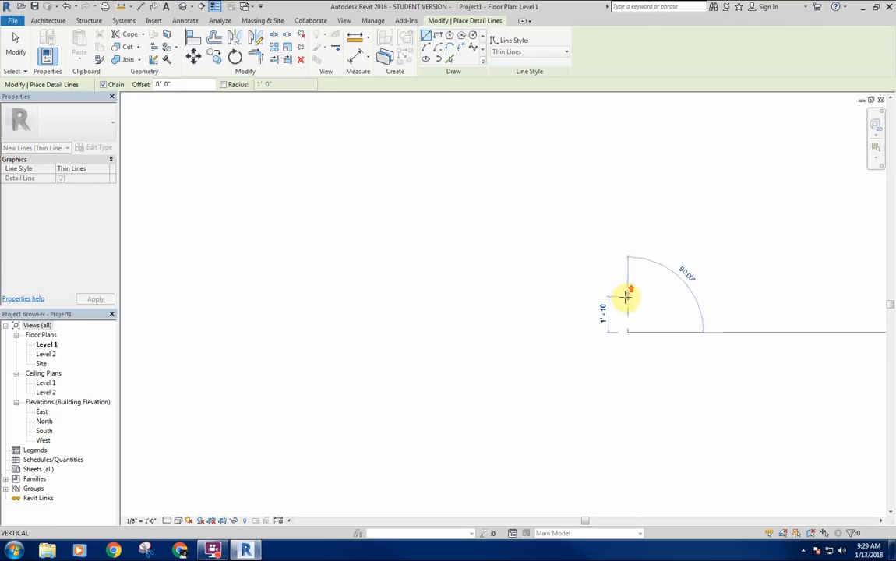
left_click(630, 290)
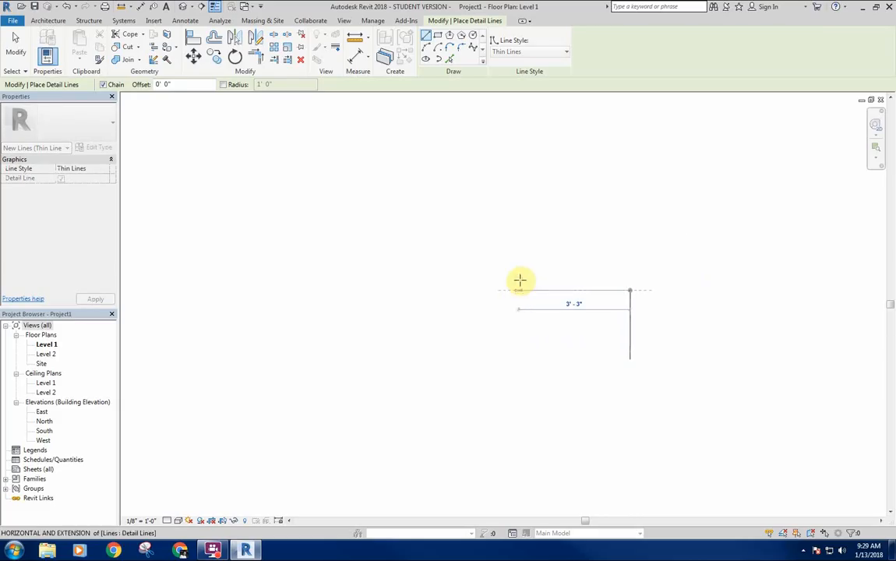
left_click(546, 290)
key("Escape")
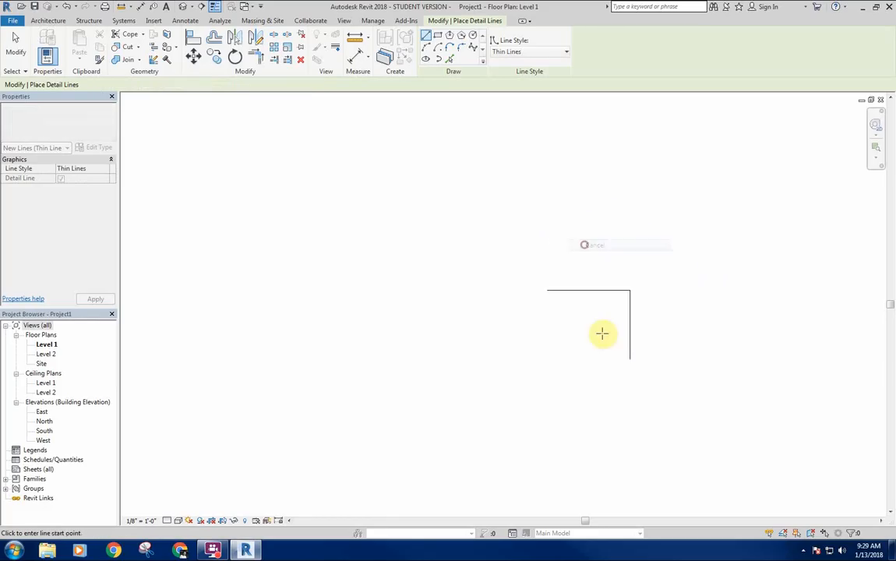
Step: Draw a longer horizontal detail line from the vertical line's lower end, and a tall vertical one rising from the same corner
left_click(630, 358)
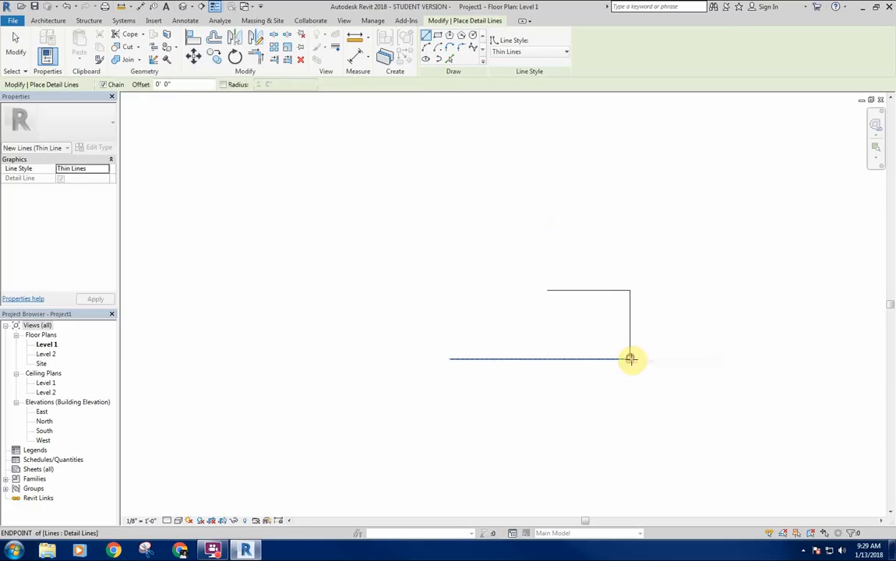
left_click(626, 108)
right_click(456, 167)
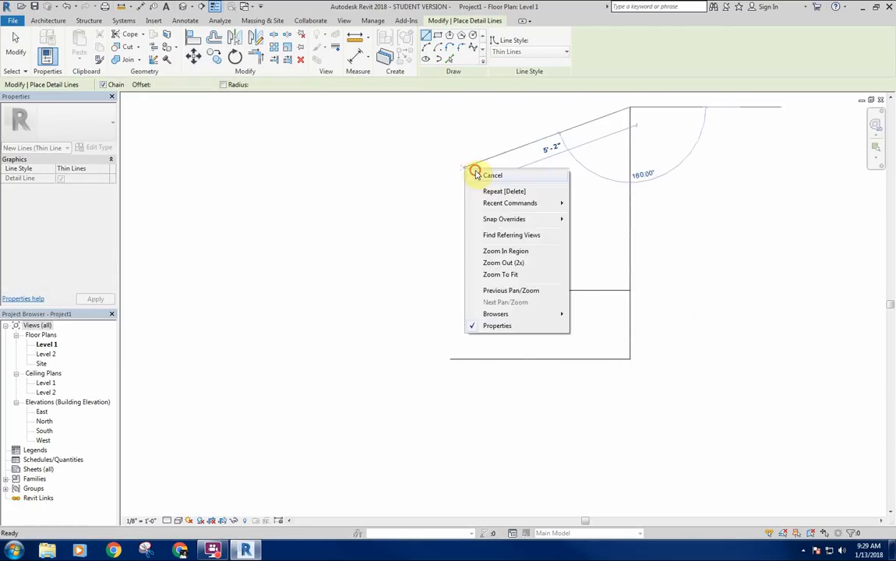
left_click(468, 173)
middle_click_drag(615, 172, 618, 220)
right_click(579, 235)
left_click(586, 243)
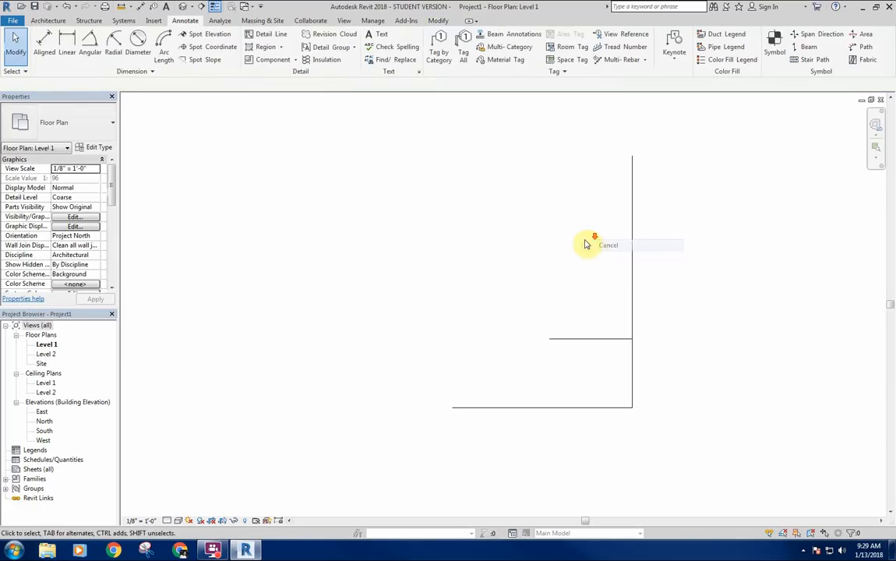
Step: Stretch the tall vertical detail line upwards from its upper end to about two and a half times its length
scroll(608, 253, "down", 3)
left_click(613, 273)
mouse_move(611, 277)
left_mouse_down()
mouse_move(624, 137)
mouse_move(614, 132)
left_mouse_up()
left_click(536, 217)
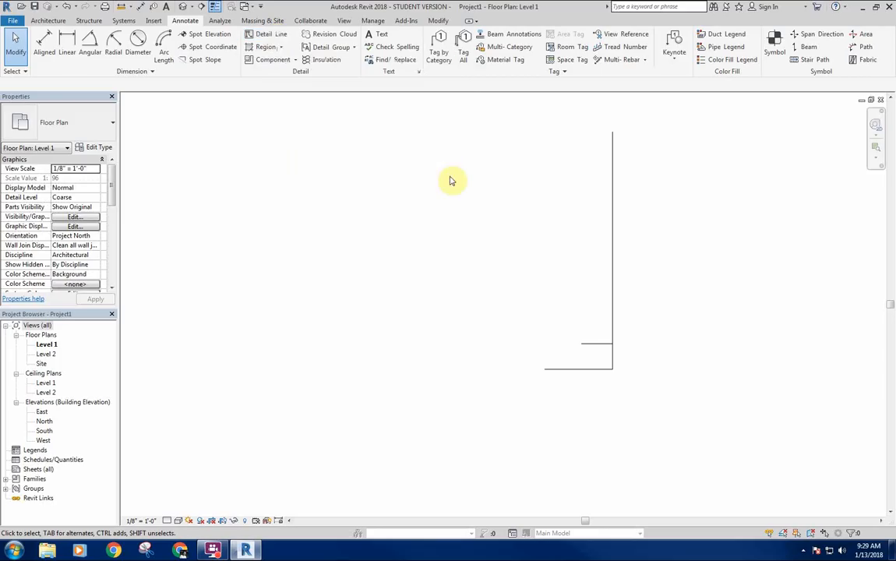
Step: Draw a 3'-0" horizontal detail line running left from the tall vertical line, above the short horizontal line
key("d")
key("l")
scroll(600, 341, "up", 5)
left_click(484, 364)
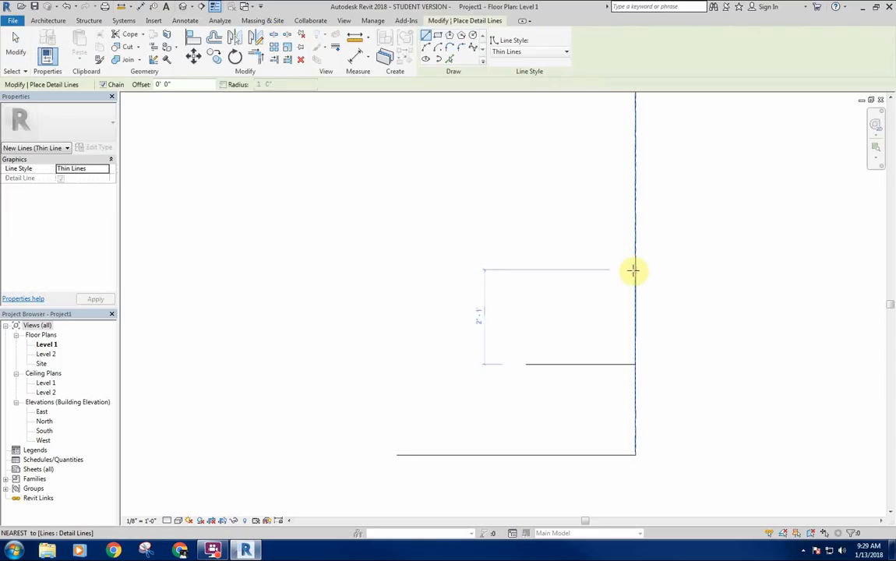
left_click(635, 205)
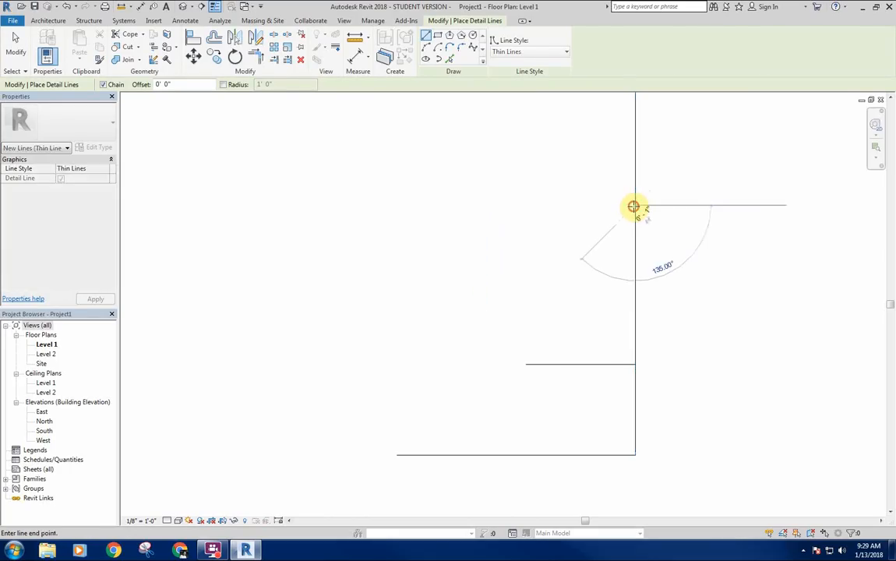
scroll(537, 226, "down", 3)
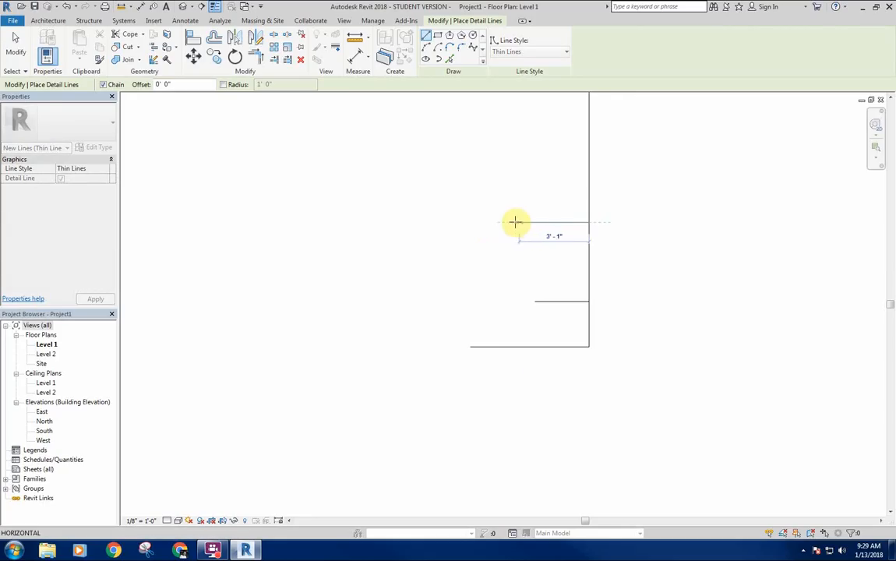
scroll(520, 230, "up", 2)
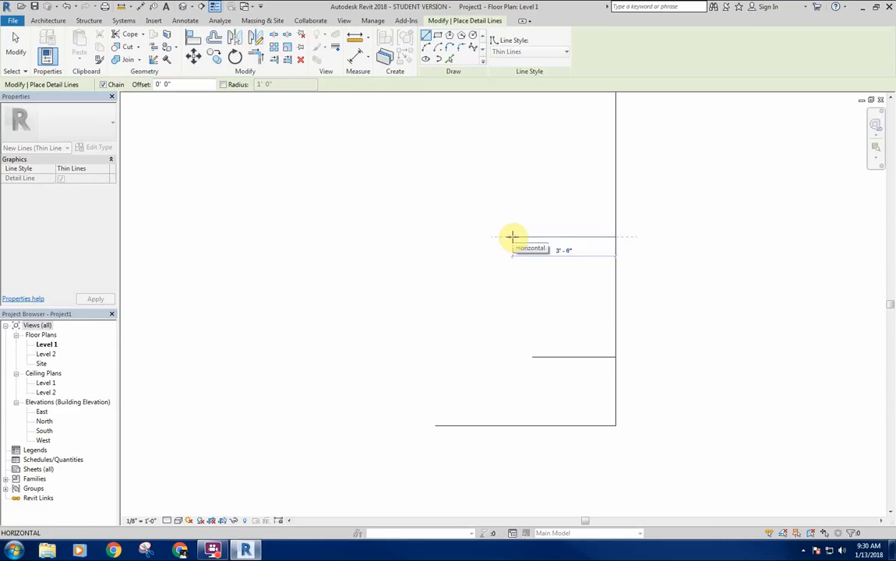
left_click(512, 237)
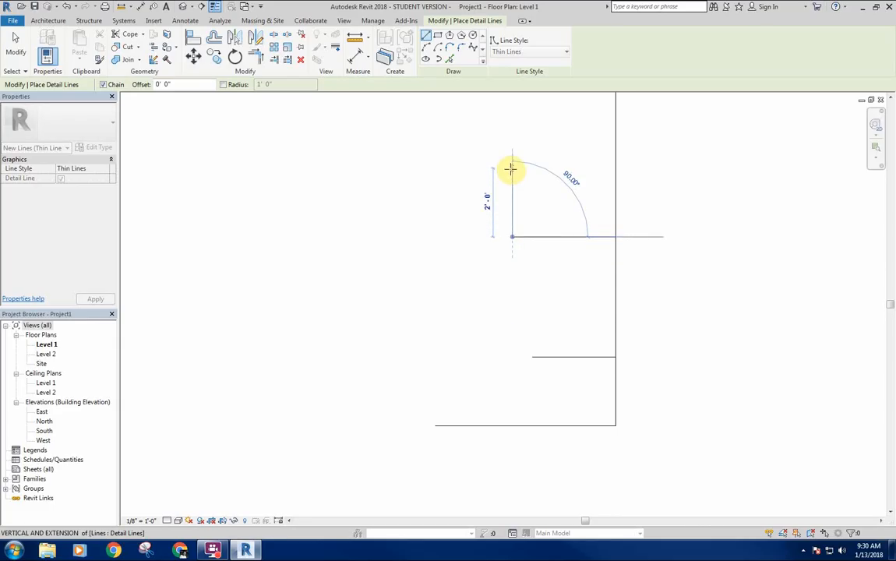
Step: Complete the box against the tall line with a 2'-3" vertical line upwards and a horizontal line back to the tall line
middle_click_drag(510, 169, 511, 202)
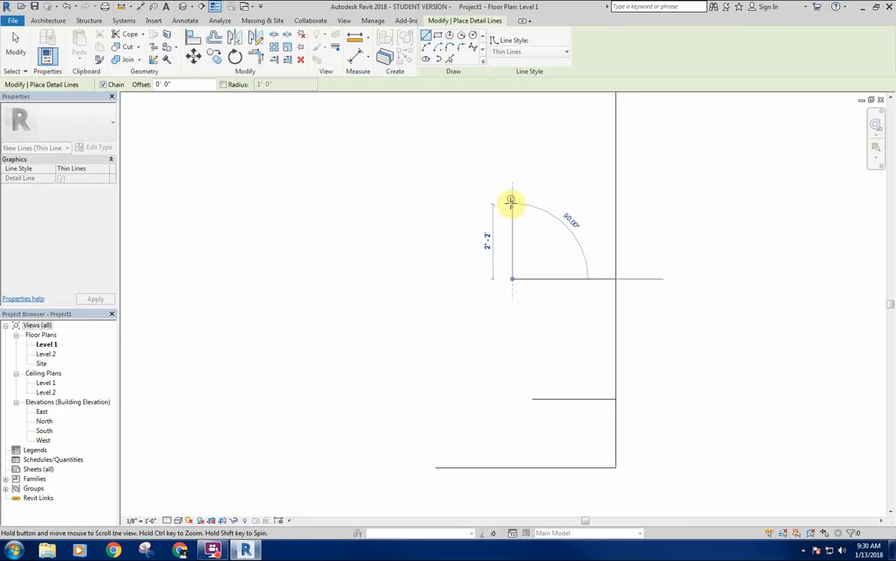
left_click(513, 201)
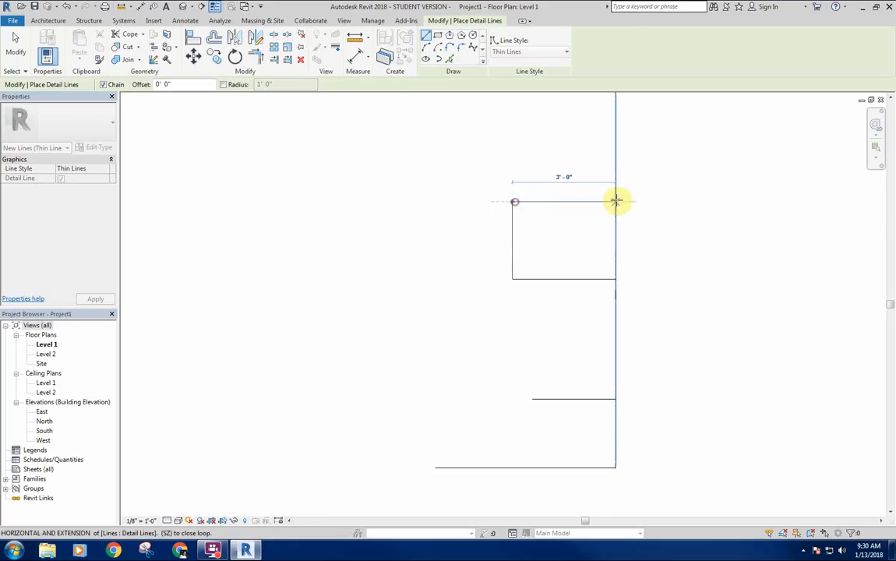
left_click(616, 201)
right_click(438, 223)
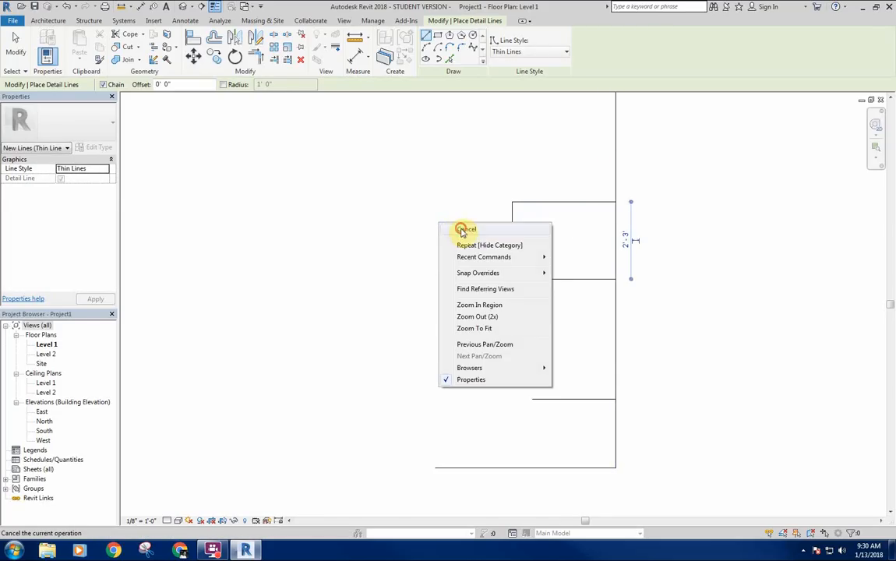
left_click(462, 230)
right_click(554, 239)
left_click(558, 243)
Step: Move the box's left side about 3 1/2" to the left with the Move tool
scroll(564, 248, "up", 2)
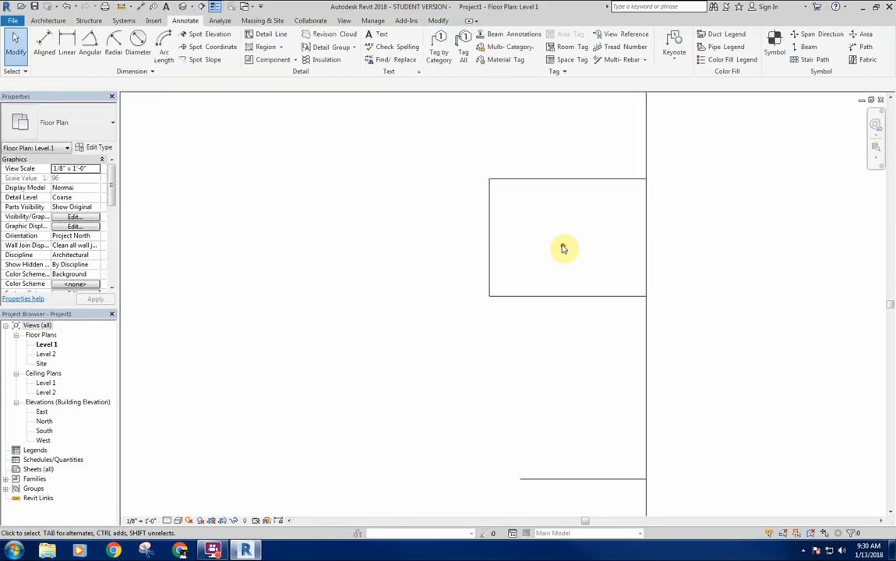
left_click(492, 254)
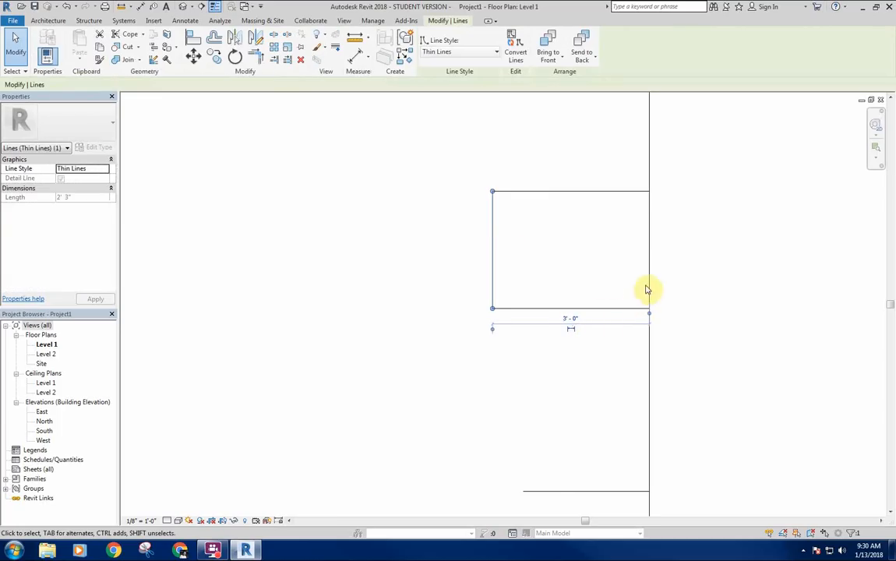
middle_click_drag(571, 272, 576, 271)
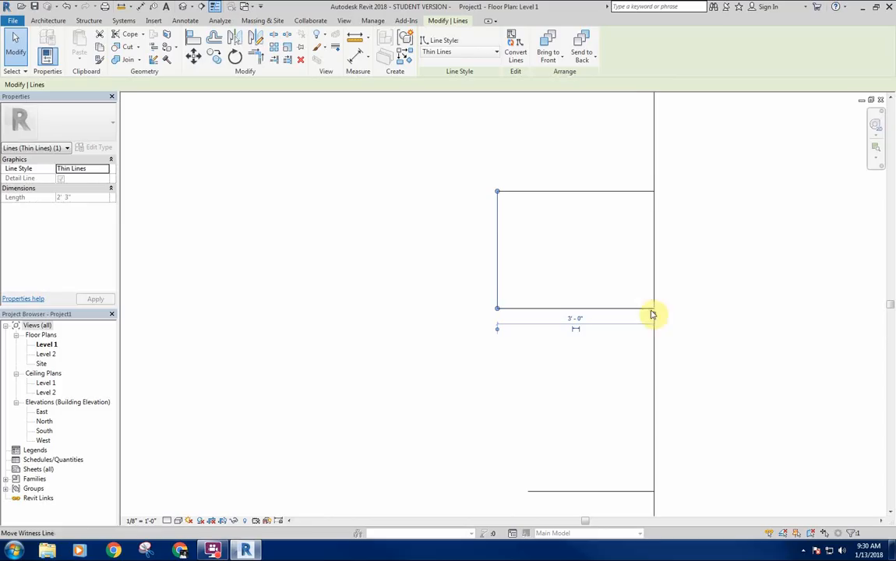
middle_click_drag(564, 250, 557, 266)
key("m")
key("v")
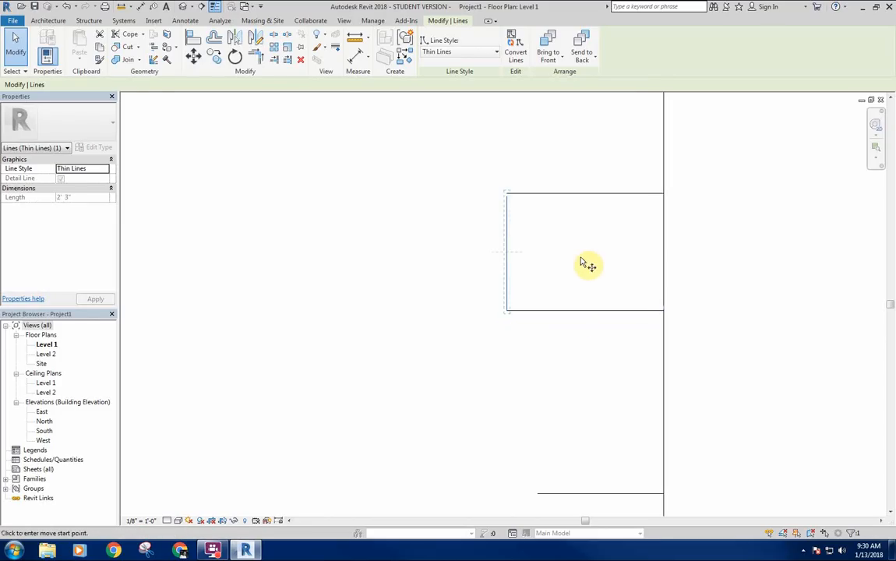
left_click(580, 263)
scroll(571, 258, "up", 3)
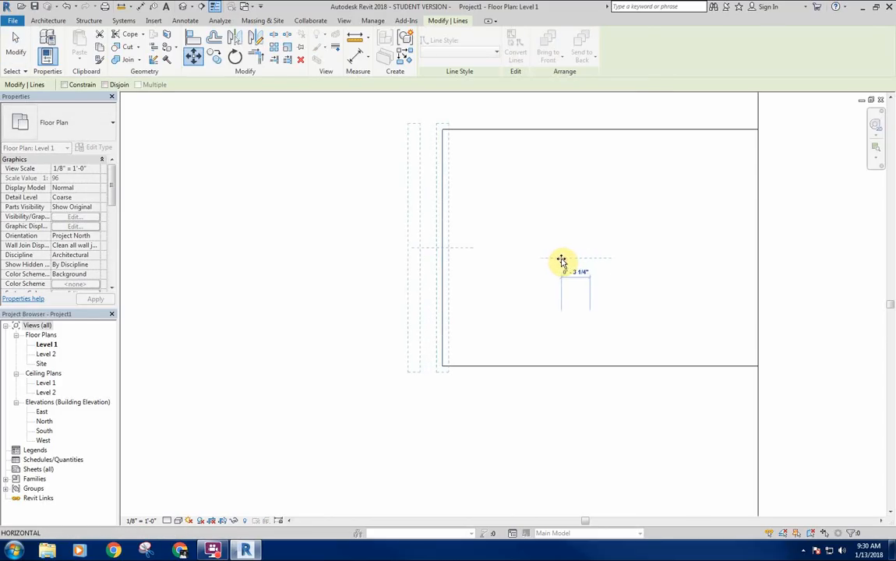
left_click(559, 259)
left_click(561, 227)
Step: Draw a 2'-0" detail line down the box's left side from its upper-left corner
scroll(554, 240, "down", 3)
middle_click_drag(554, 240, 586, 260)
middle_click_drag(436, 261, 452, 267)
key("d")
key("l")
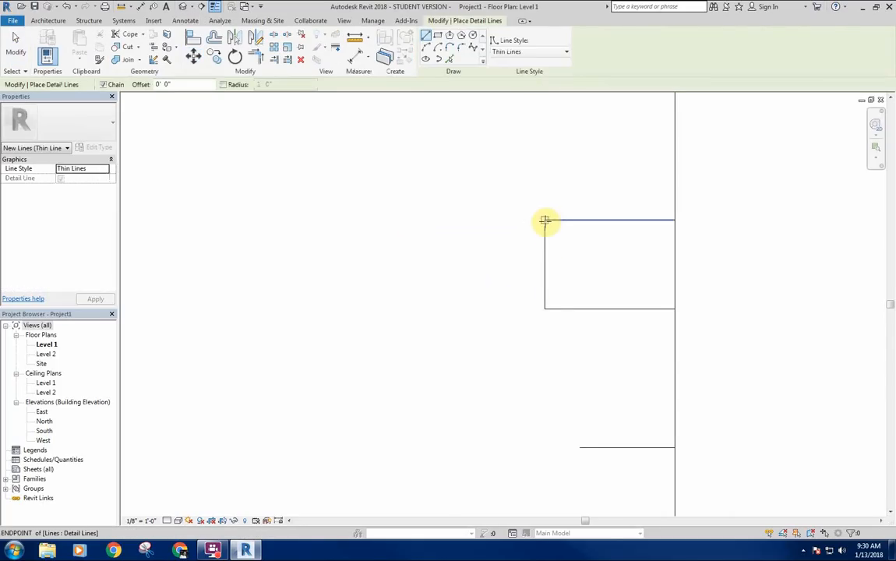
left_click(544, 221)
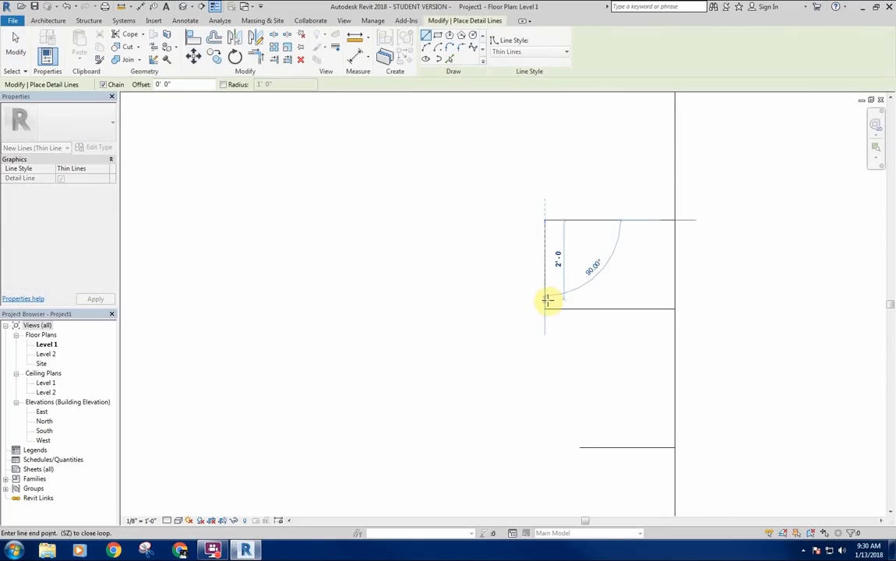
left_click(548, 301)
key("Escape")
Step: From that line's lower end, draw a 2'-0" horizontal detail line to the left and a vertical one about 2'-1" upwards
scroll(507, 297, "down", 2)
middle_click_drag(501, 289, 532, 288)
scroll(533, 288, "up", 1)
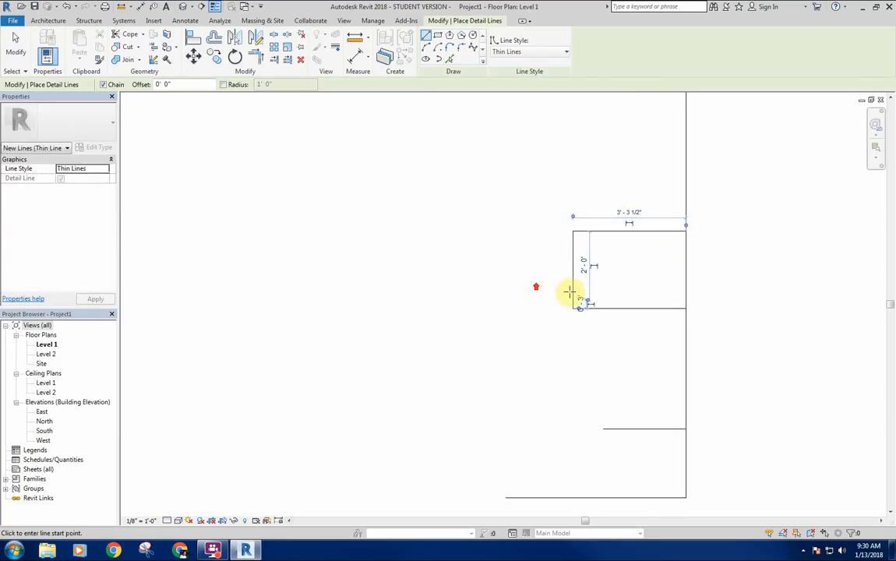
left_click(573, 299)
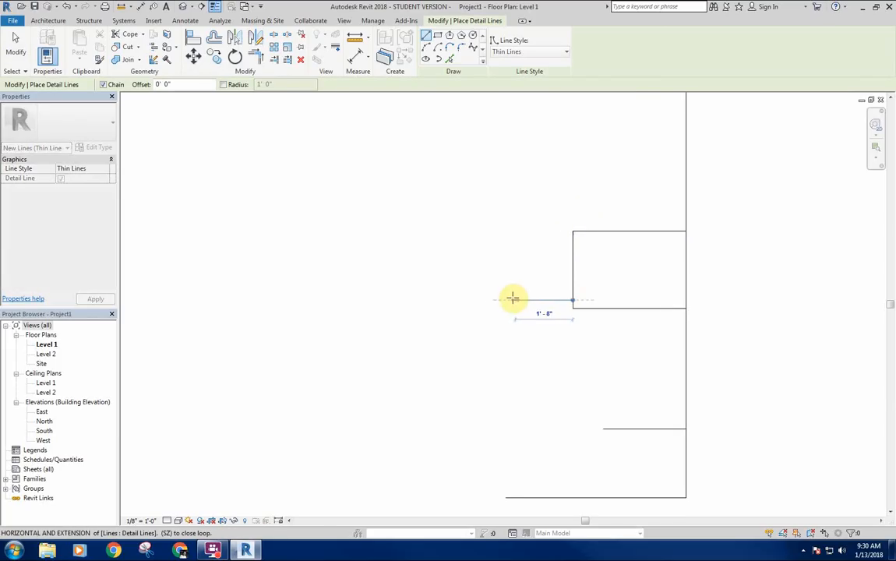
scroll(512, 298, "up", 2)
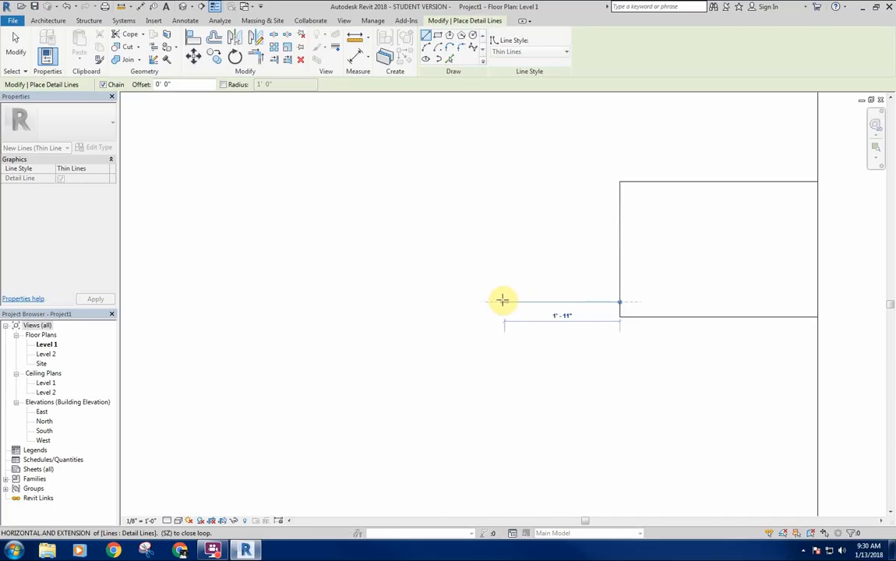
left_click(500, 300)
left_click(499, 179)
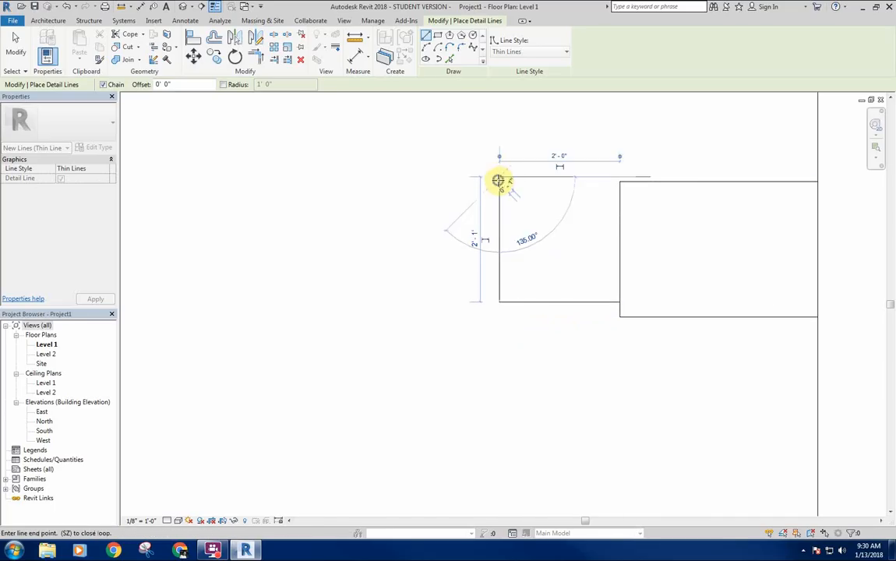
Step: Close the second box with a top line level with the first box and shorten its left side to the corner
left_click(620, 183)
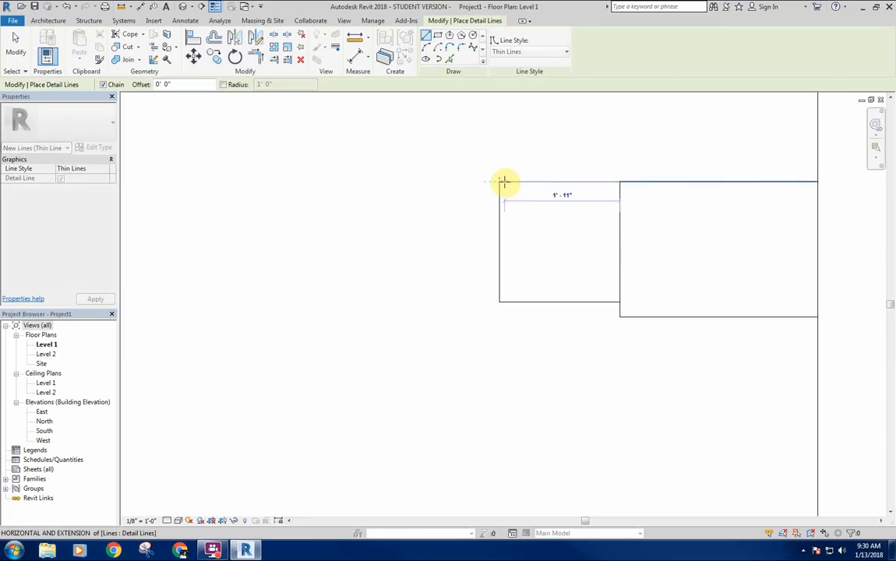
key("Escape")
key("Escape")
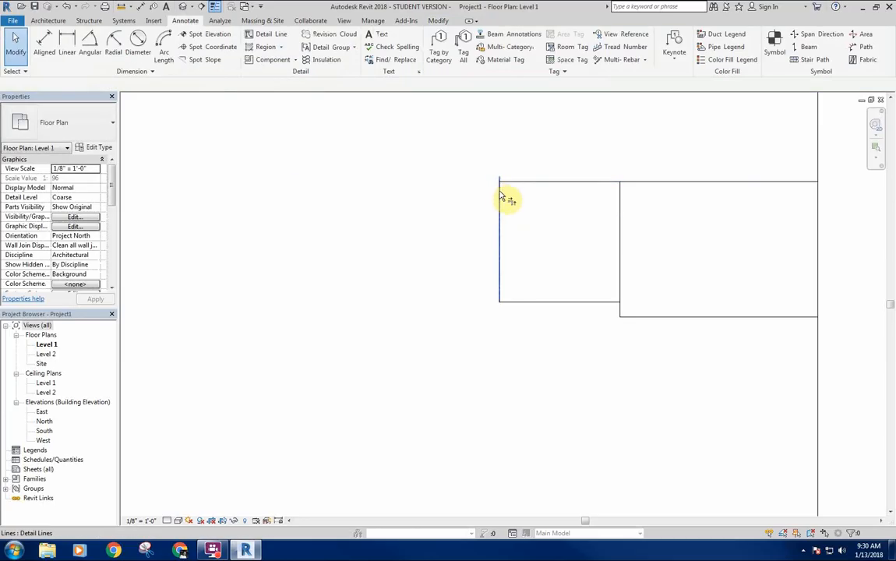
middle_click_drag(455, 236, 497, 228)
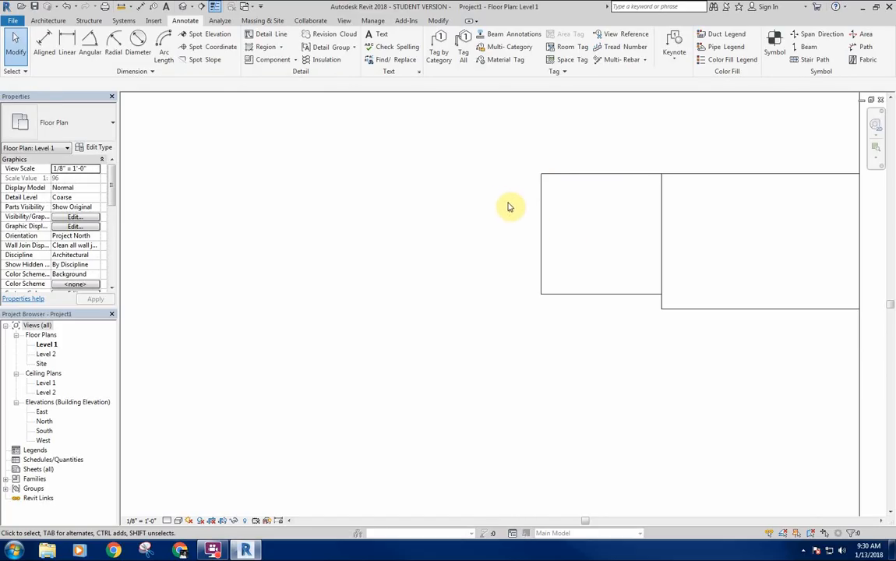
Step: Draw a third adjoining box 2'-6" wide and 2'-0" deep on the left side of the second one
key("d")
key("l")
left_click(540, 174)
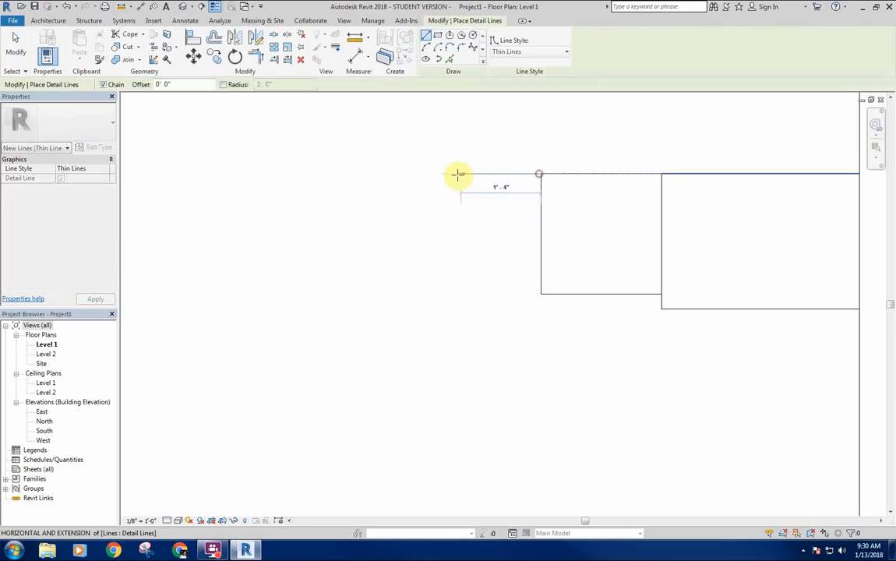
left_click(390, 174)
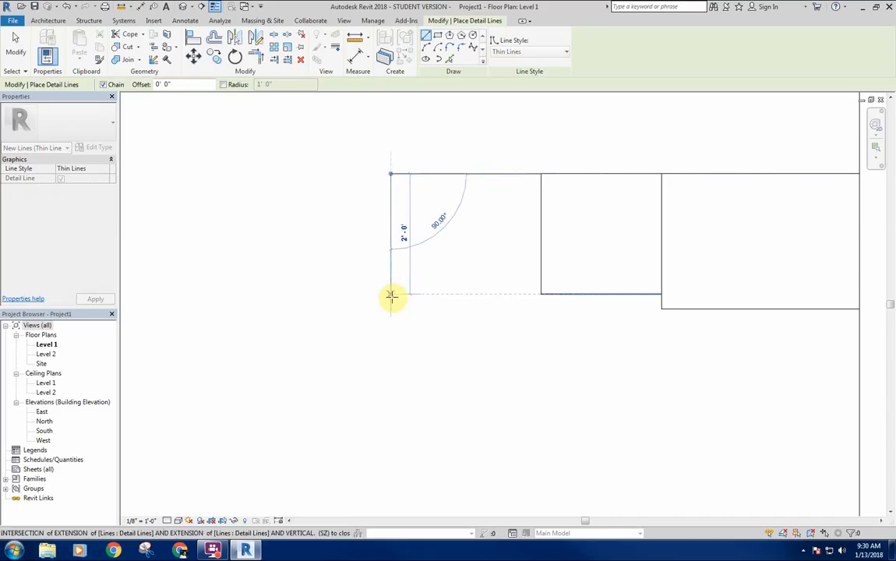
left_click(390, 294)
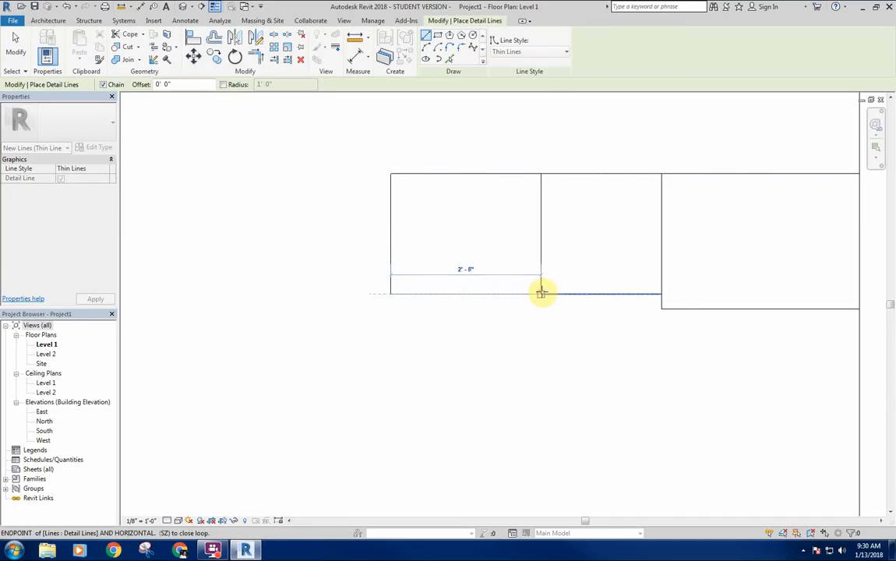
left_click(541, 293)
Step: Add a fourth box about 2'-0" wide at the left end of the row, as deep as its neighbour
middle_click_drag(472, 242, 545, 248)
left_click(464, 180)
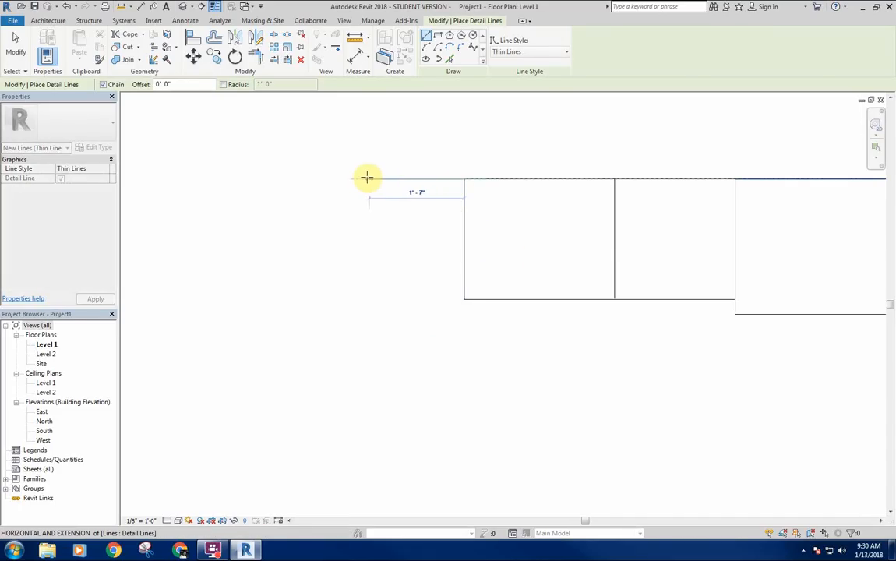
left_click(346, 178)
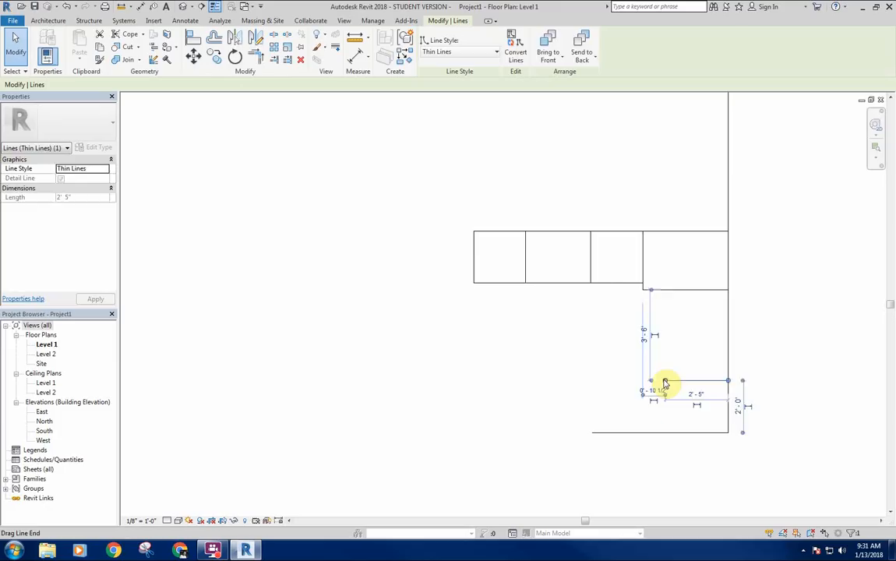
Step: Stretch the short lower horizontal line left to align with the row's end, and close the strip below it with side and bottom lines
left_click_drag(665, 380, 474, 380)
middle_click_drag(530, 352, 524, 331)
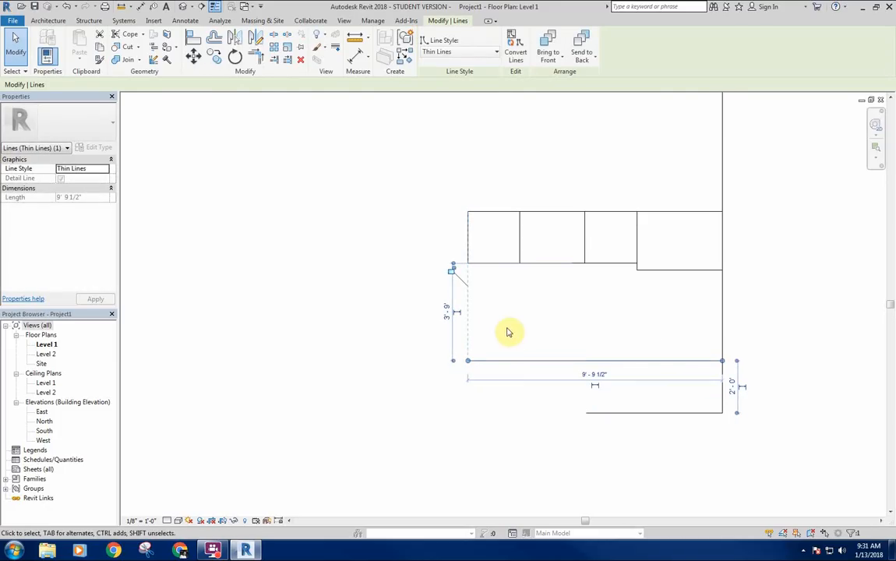
key("d")
key("l")
left_click(466, 359)
left_click(467, 413)
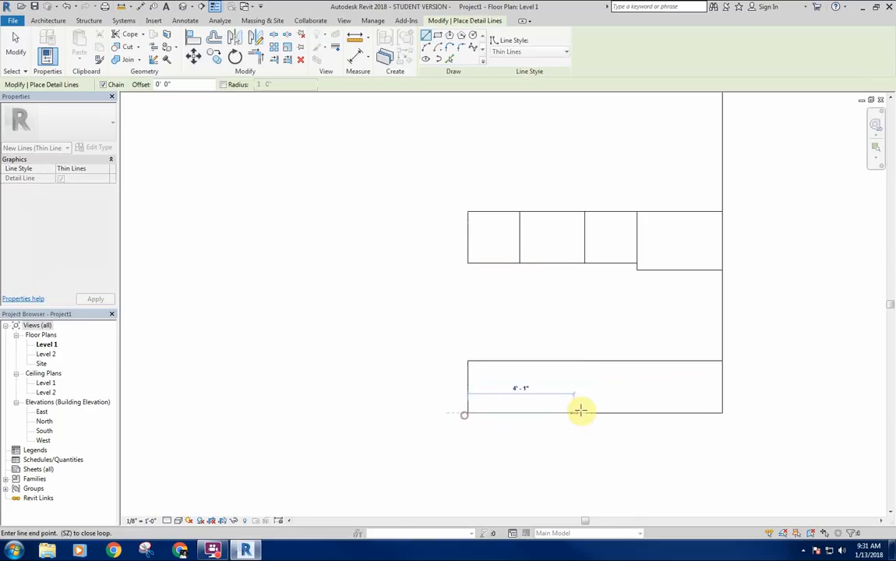
left_click(585, 413)
key("Escape")
Step: Draw a vertical detail line from the middle of the lower strip's top edge down past its bottom edge
left_click(596, 361)
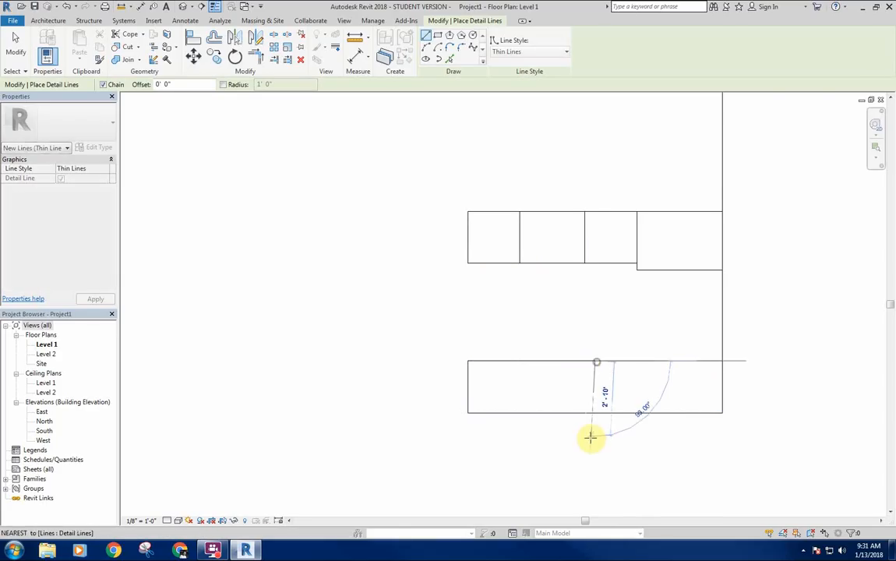
left_click(594, 441)
key("Escape")
key("Escape")
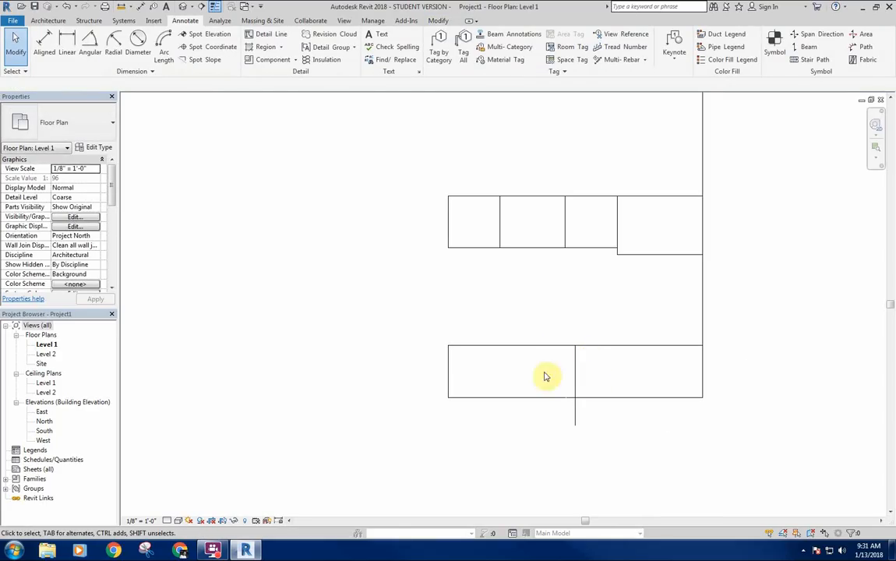
middle_click_drag(532, 301, 535, 300)
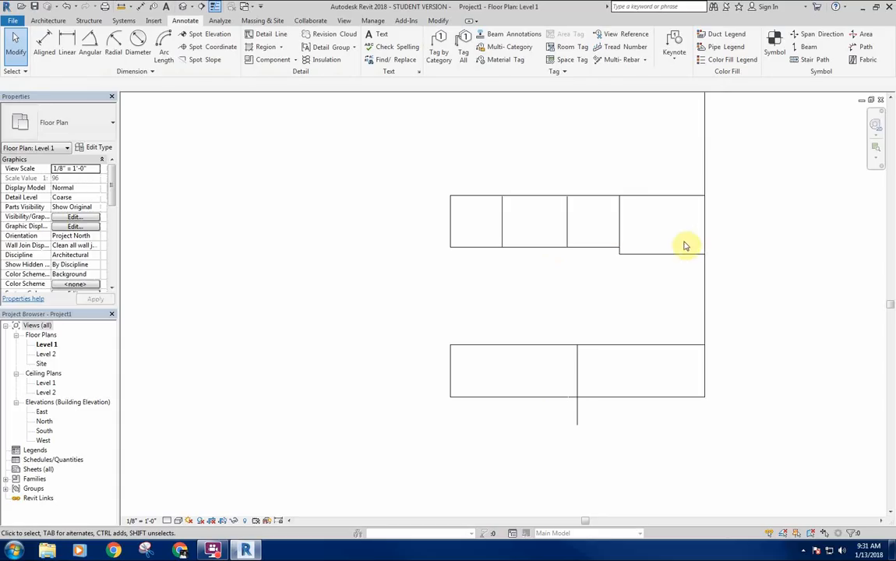
middle_click_drag(499, 268, 484, 260)
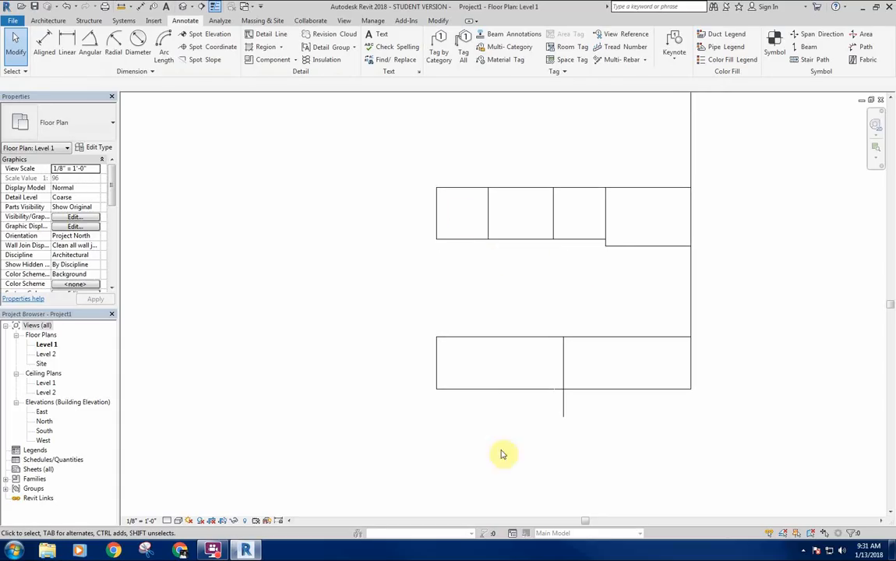
middle_click_drag(588, 346, 568, 345)
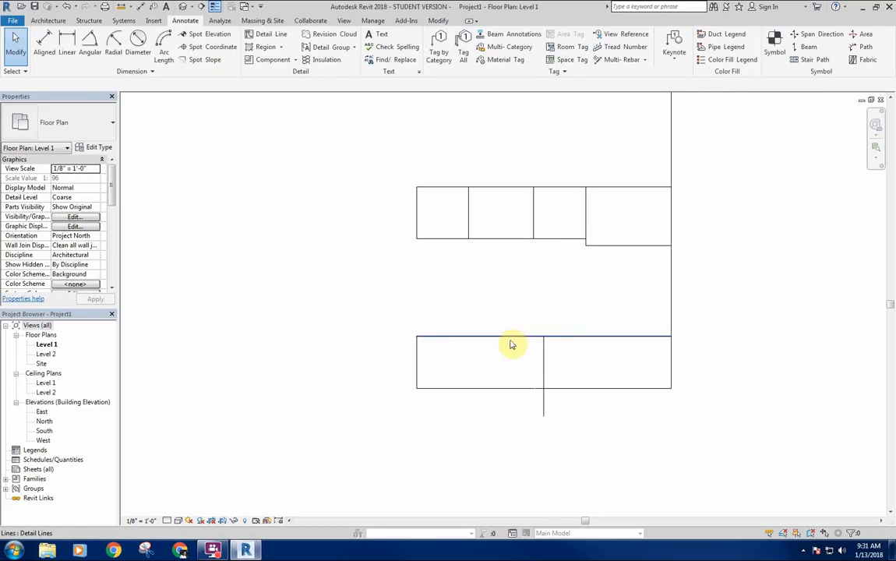
middle_click_drag(505, 357, 508, 350)
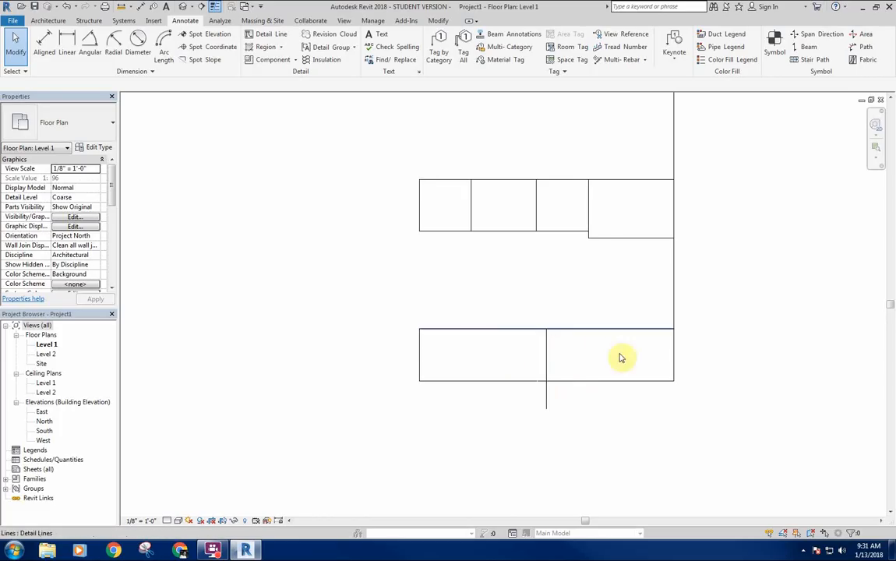
Step: Draw a thin strip about 4 1/2" deep along the top of the box row, from its left end to the long vertical line
middle_click_drag(450, 288, 447, 296)
middle_click_drag(559, 295, 543, 296)
middle_click_drag(609, 232, 613, 260)
middle_click_drag(418, 229, 428, 254)
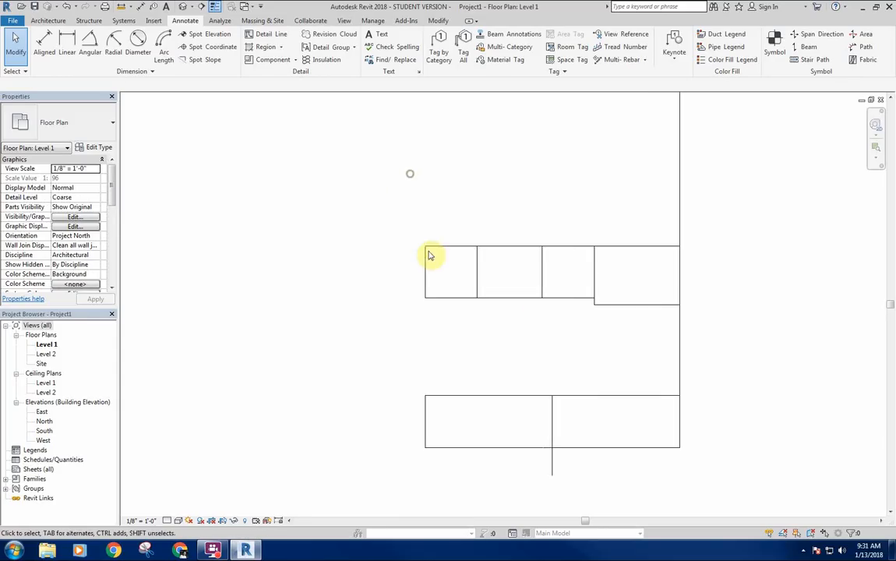
middle_click_drag(487, 248, 501, 257)
key("d")
key("l")
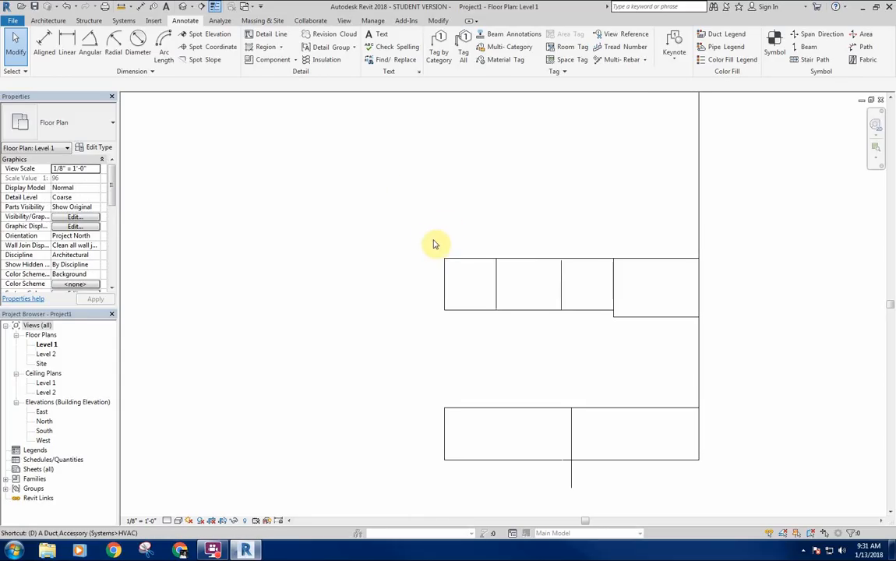
scroll(444, 258, "up", 5)
left_click(443, 266)
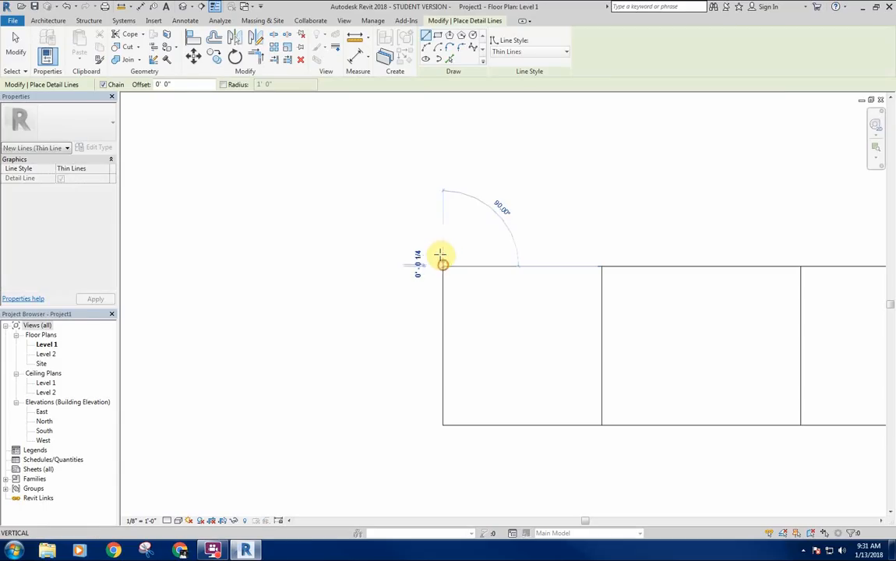
scroll(441, 247, "up", 1)
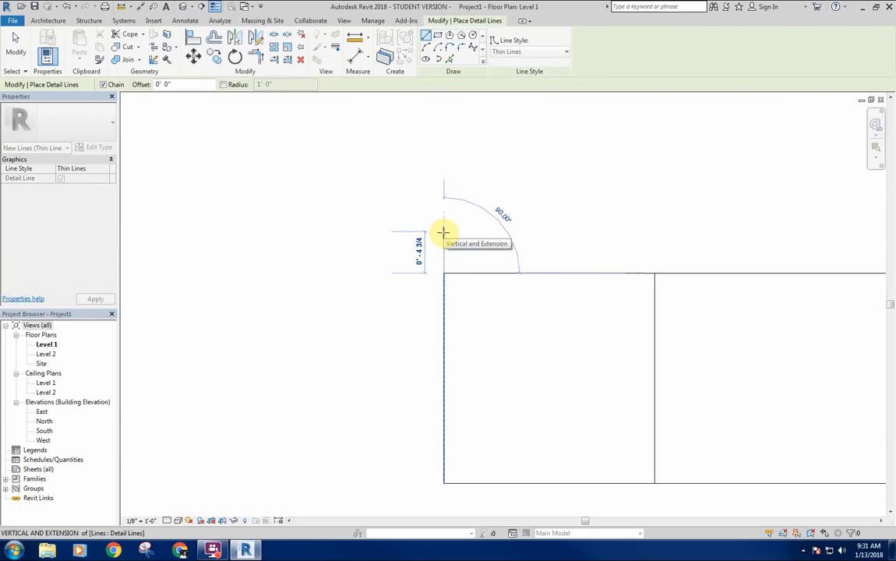
left_click(442, 234)
scroll(686, 230, "down", 4)
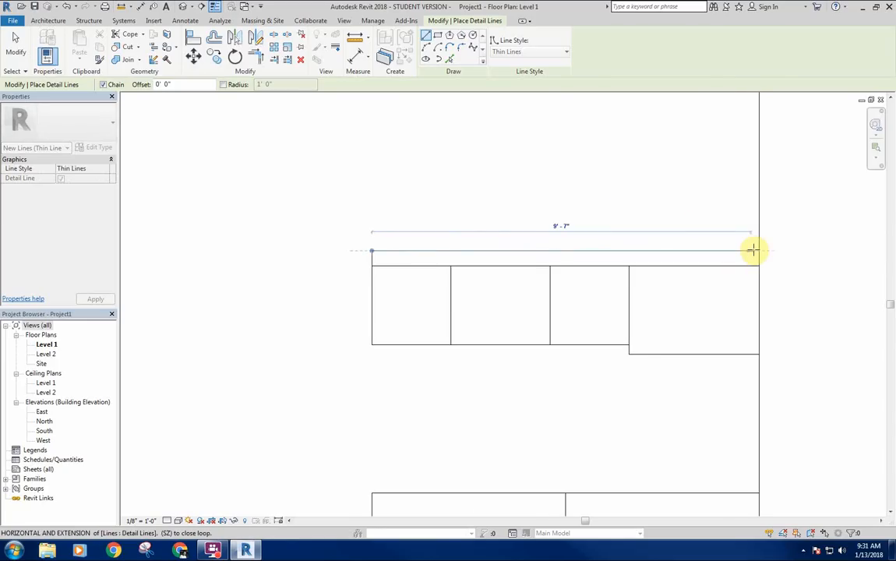
left_click(755, 250)
key("Escape")
Step: Draw a horizontal line about 7'-9 1/2" long, 5'-0" above the strip, and a vertical line joining them 3'-0" from the right end
scroll(545, 226, "down", 1)
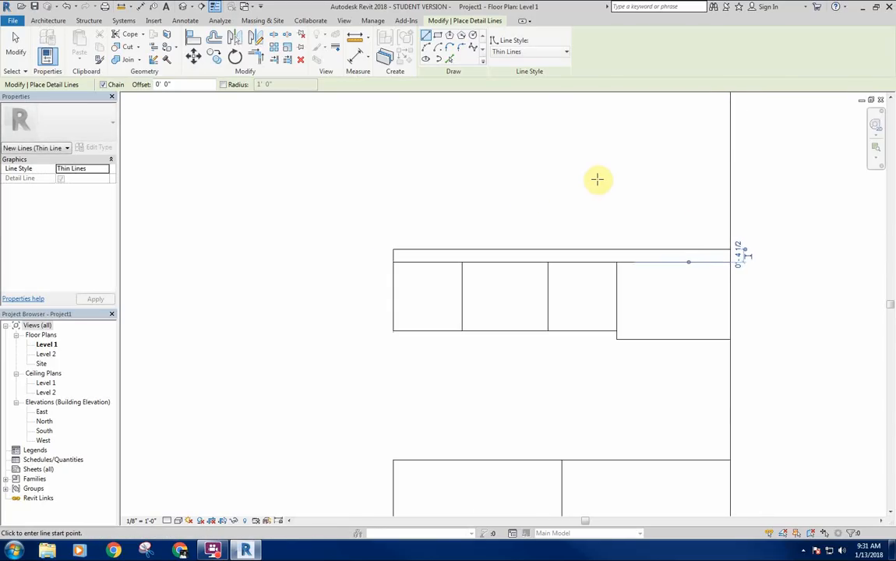
middle_click_drag(739, 222, 739, 241)
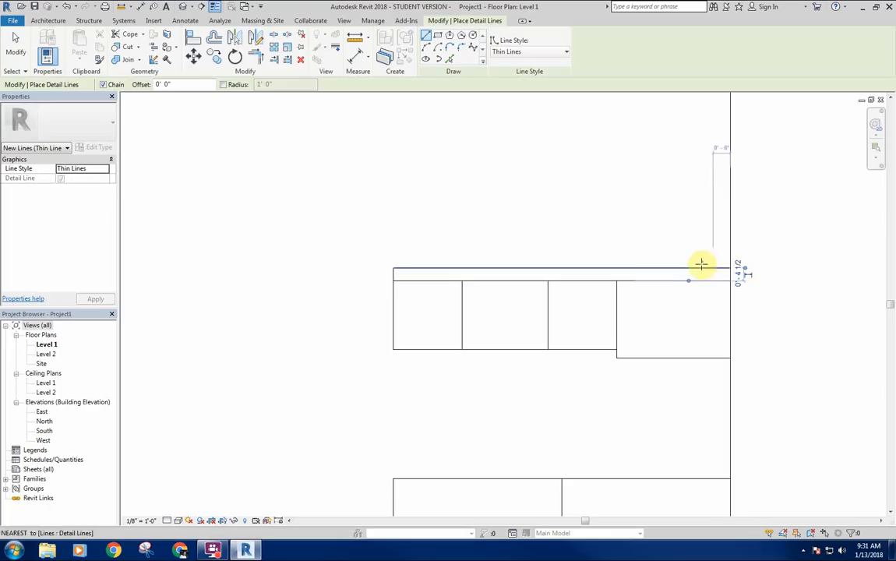
middle_click_drag(685, 257, 689, 325)
scroll(689, 321, "down", 1)
left_click(727, 208)
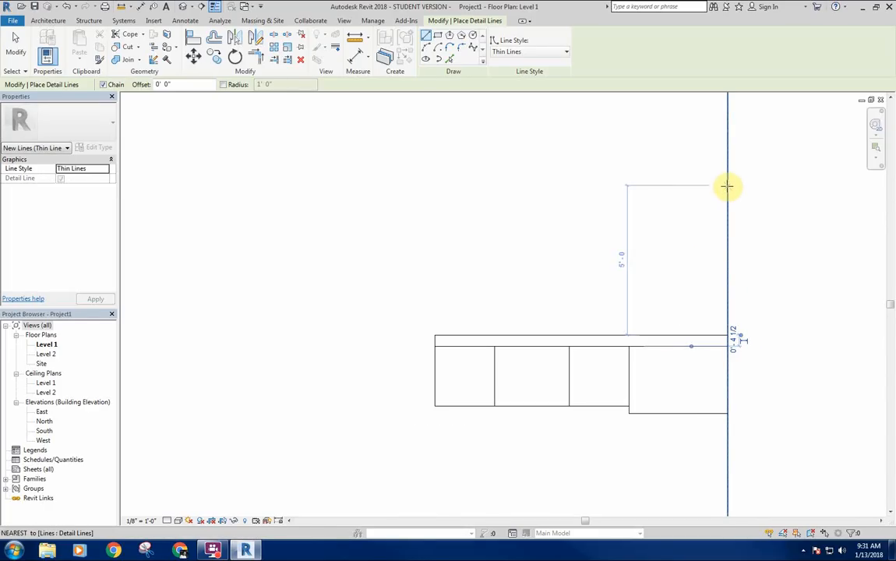
left_click(726, 185)
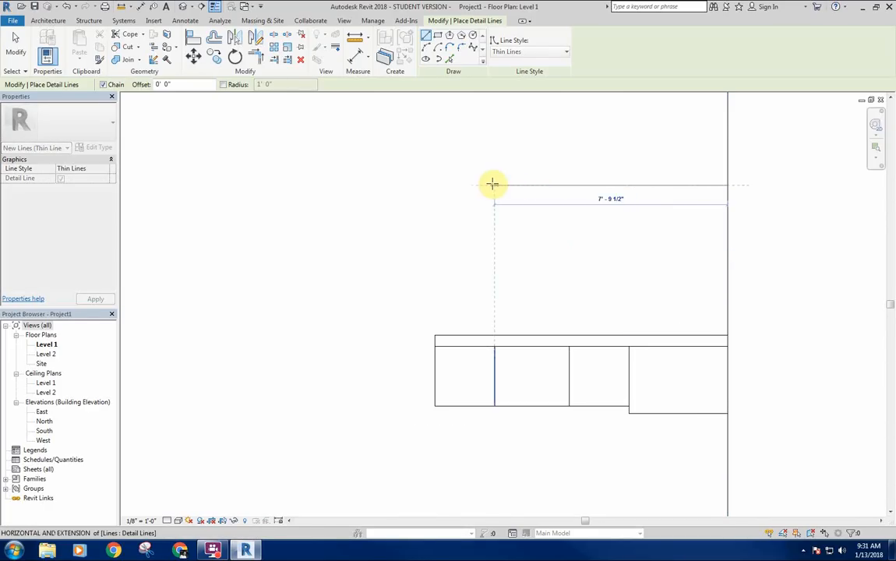
left_click(493, 185)
right_click(548, 162)
left_click(651, 173)
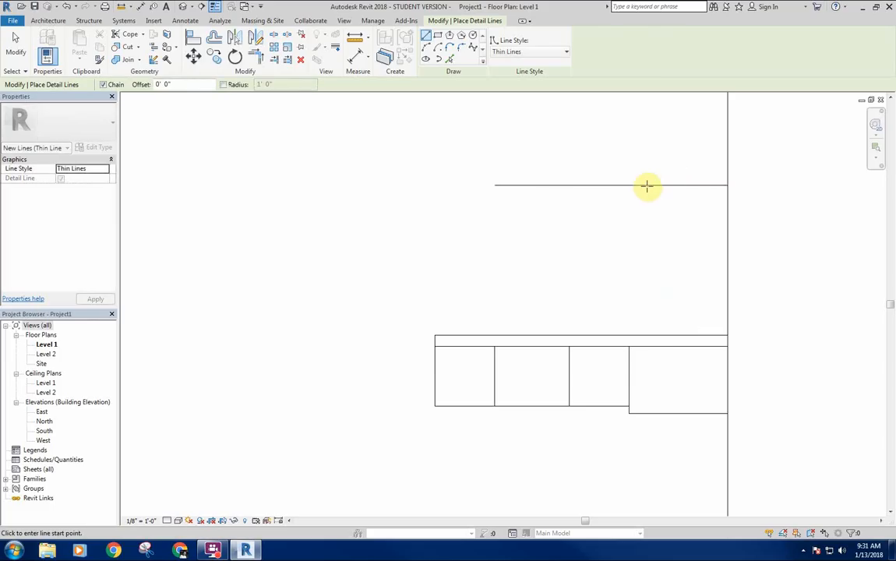
left_click(639, 333)
left_click(637, 186)
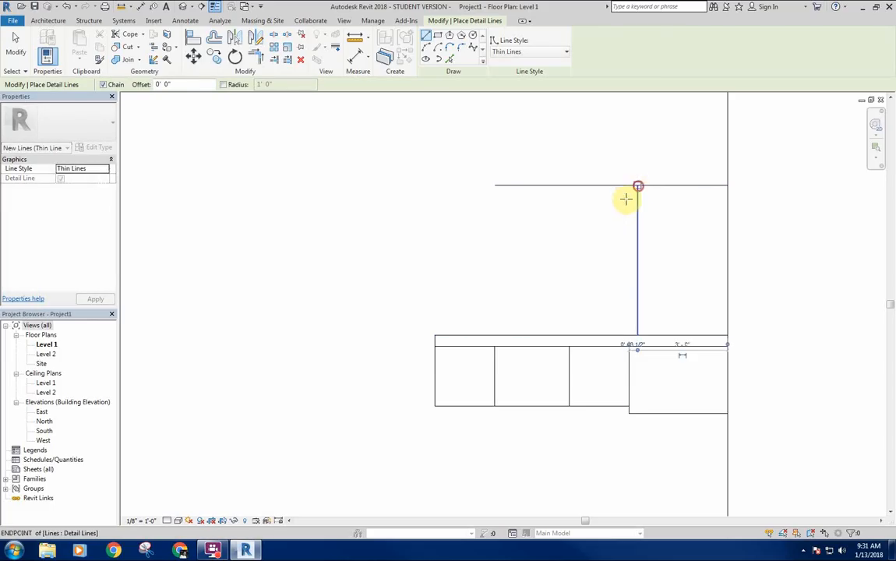
Step: Draw a 2'-0" vertical line up from the strip, 3'-0" left of the upper divider, and a horizontal line leftward from its top
middle_click_drag(586, 272, 613, 272)
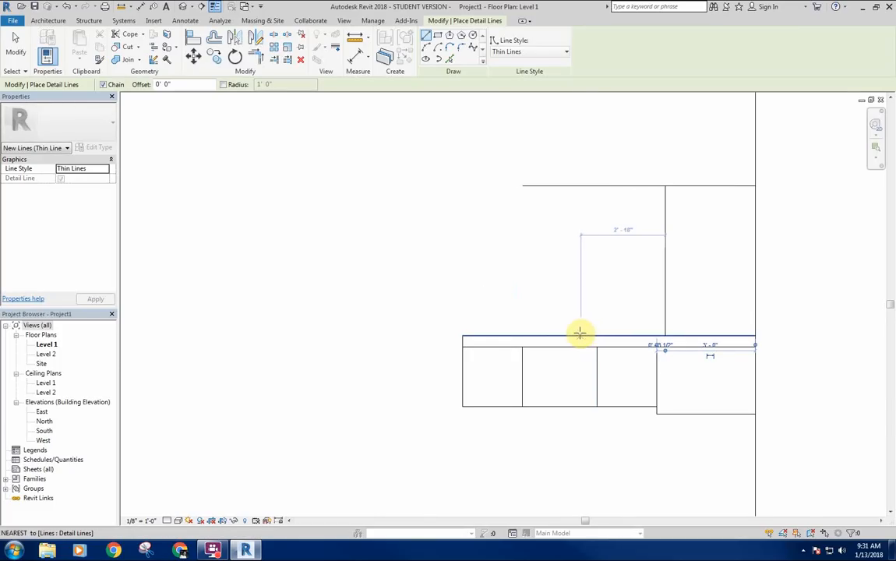
left_click(576, 335)
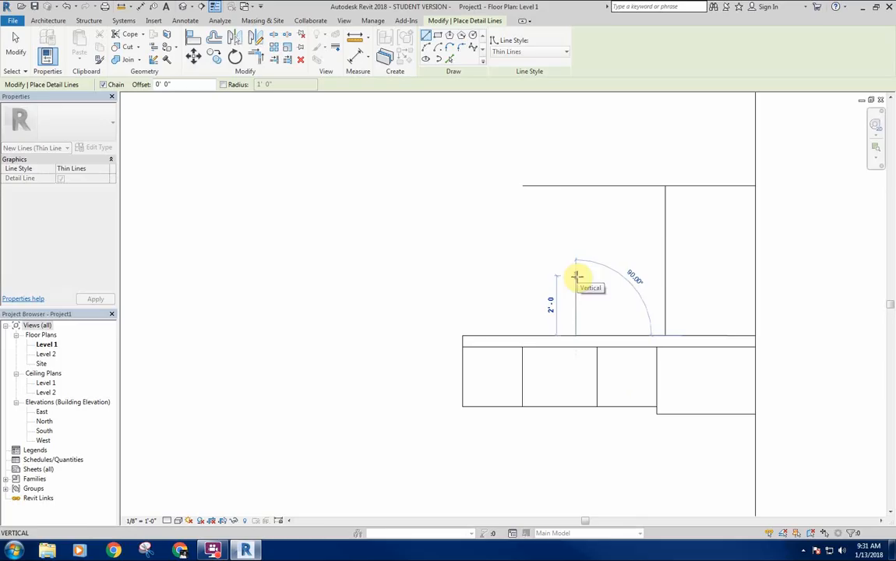
left_click(576, 276)
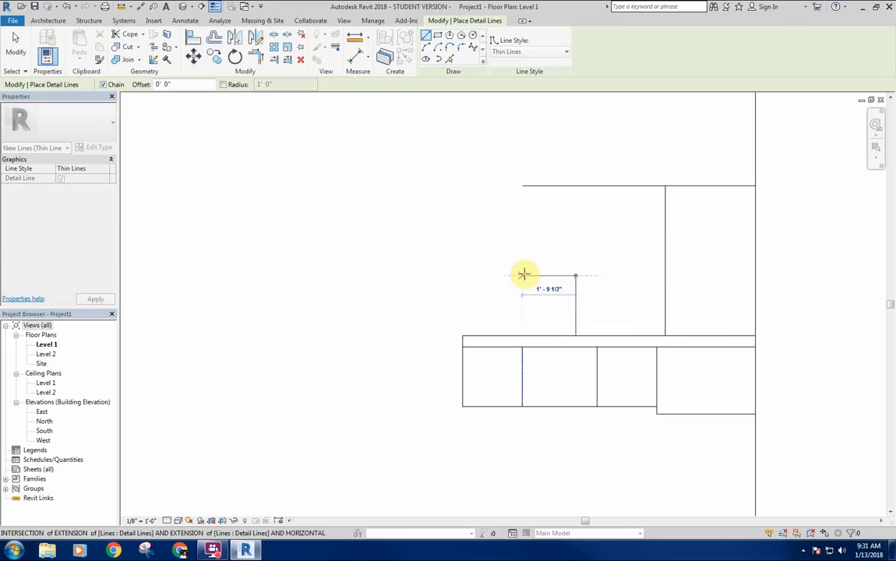
left_click(480, 275)
right_click(470, 248)
left_click(484, 255)
Step: Draw a vertical line about 5'-0" long upward from the strip's upper left corner
scroll(465, 328, "up", 3)
left_click(459, 339)
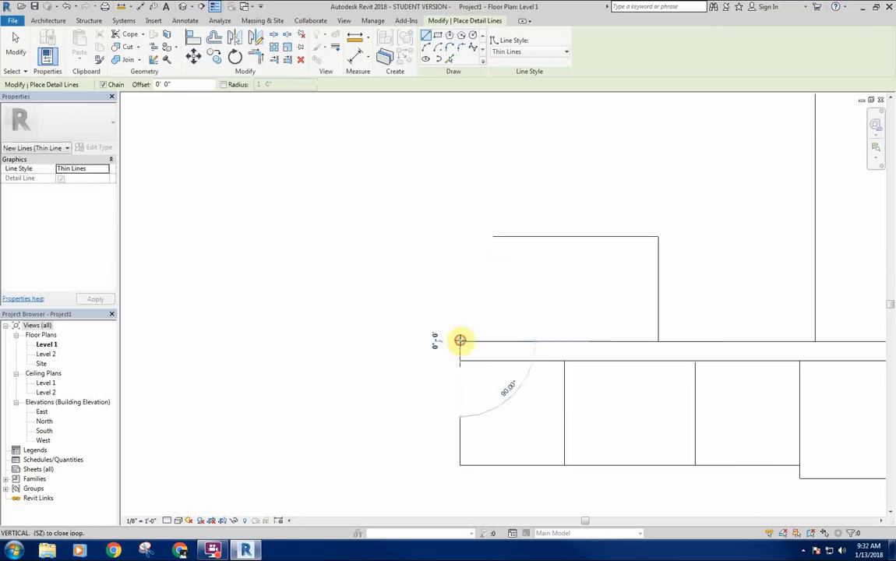
scroll(480, 257, "down", 3)
middle_click_drag(479, 257, 461, 327)
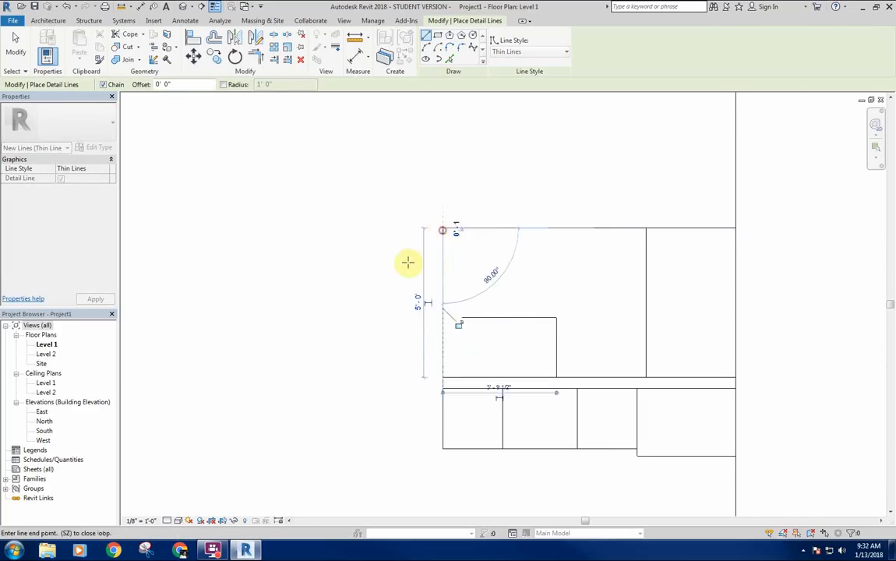
right_click(409, 265)
left_click(427, 271)
Step: Draw a parallel vertical line 4 1/2" inside the left one, from the strip up to the height of the upper horizontal line
scroll(458, 370, "up", 2)
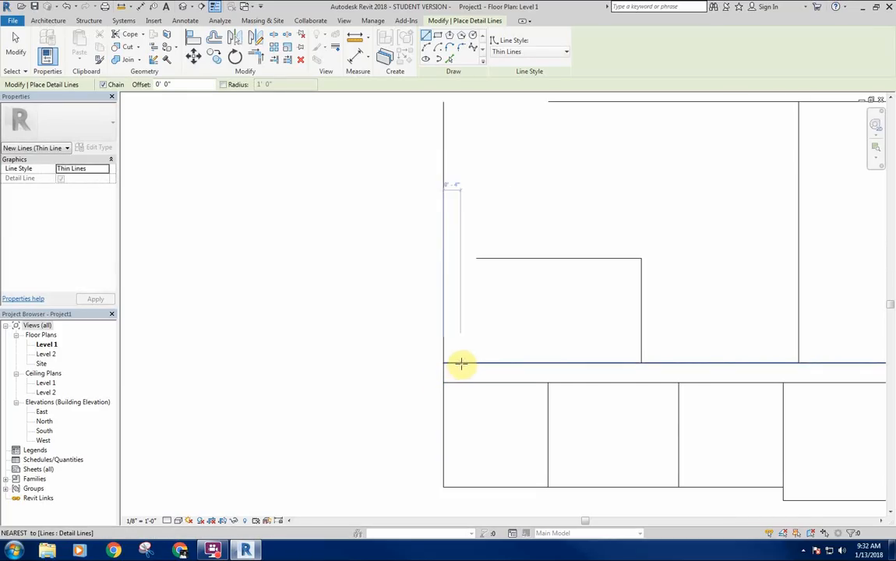
scroll(460, 359, "up", 2)
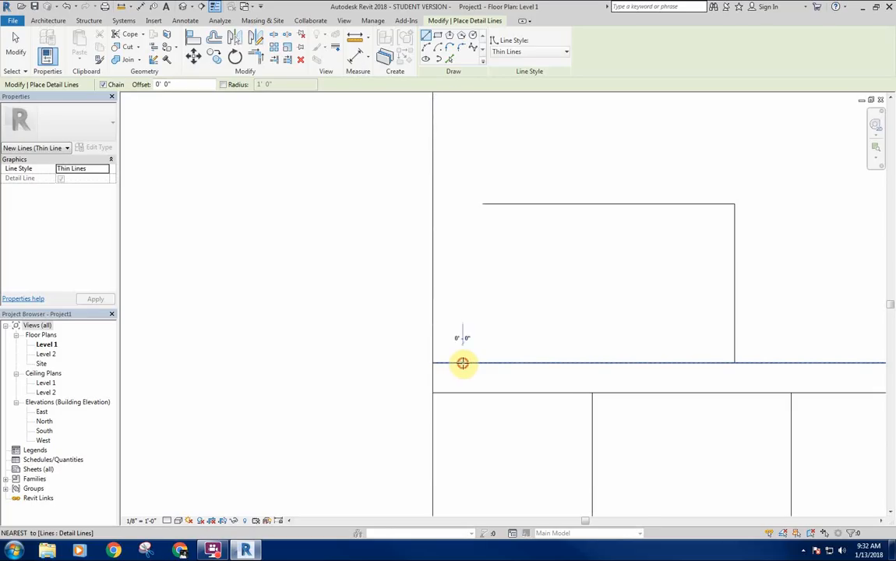
left_click(463, 364)
scroll(464, 366, "down", 2)
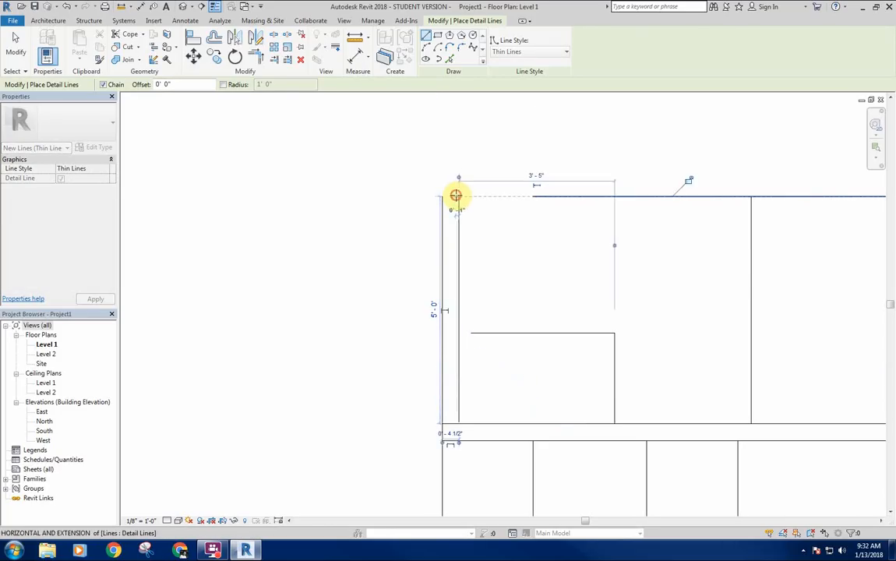
left_click(456, 195)
right_click(395, 204)
left_click(410, 219)
right_click(377, 214)
left_click(406, 222)
right_click(374, 224)
left_click(403, 233)
Step: Try to move the lines drawn above the strip up about 2"
scroll(411, 237, "down", 2)
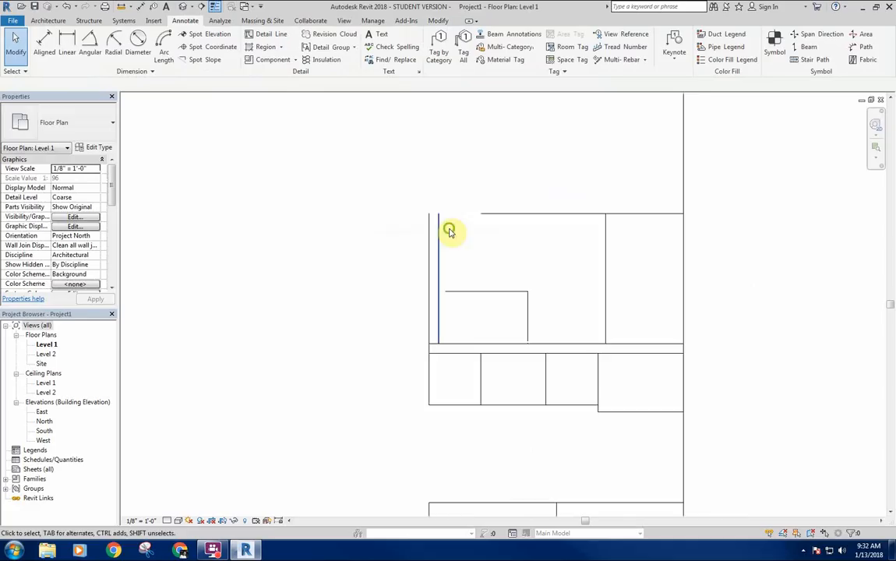
middle_click_drag(450, 231, 377, 196)
scroll(376, 196, "down", 1)
left_click_drag(363, 188, 604, 327)
scroll(454, 290, "up", 4)
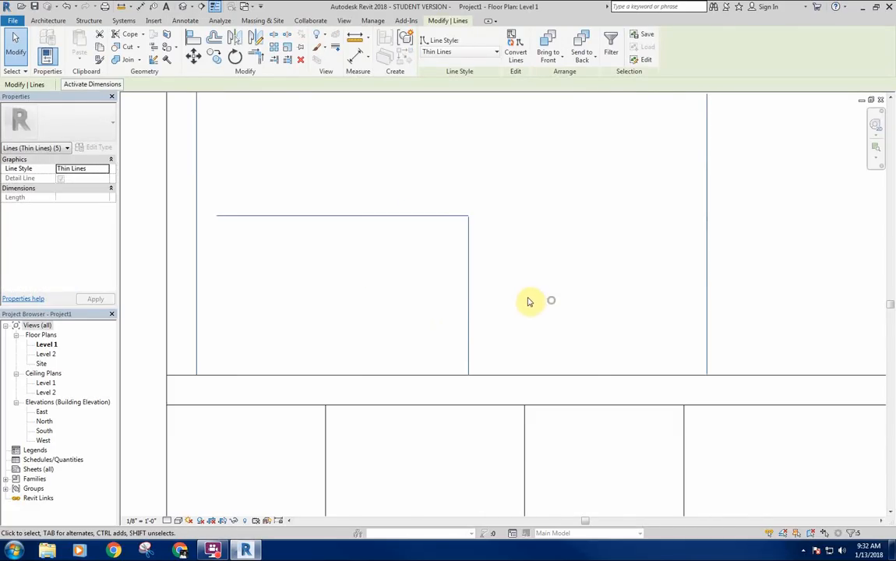
key("m")
key("v")
left_click(508, 310)
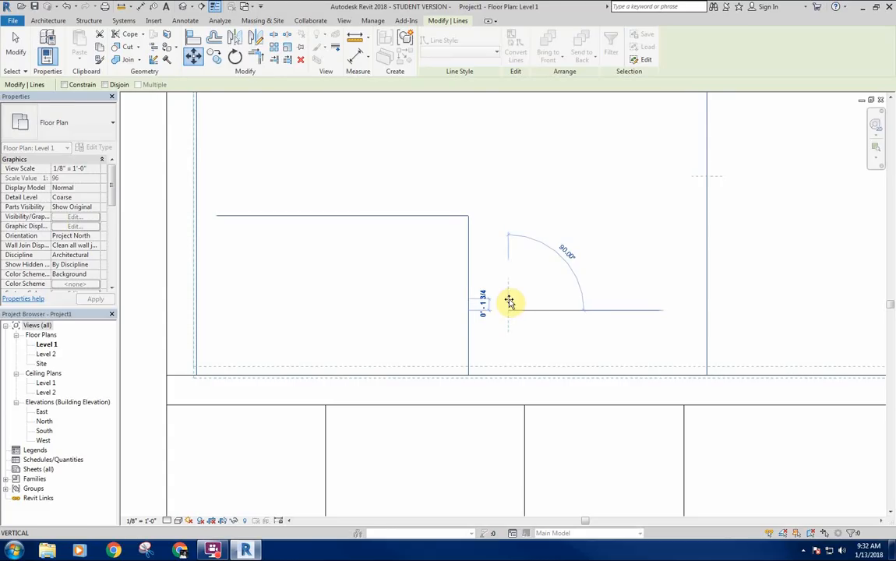
left_click(508, 300)
key("Escape")
scroll(530, 284, "down", 4)
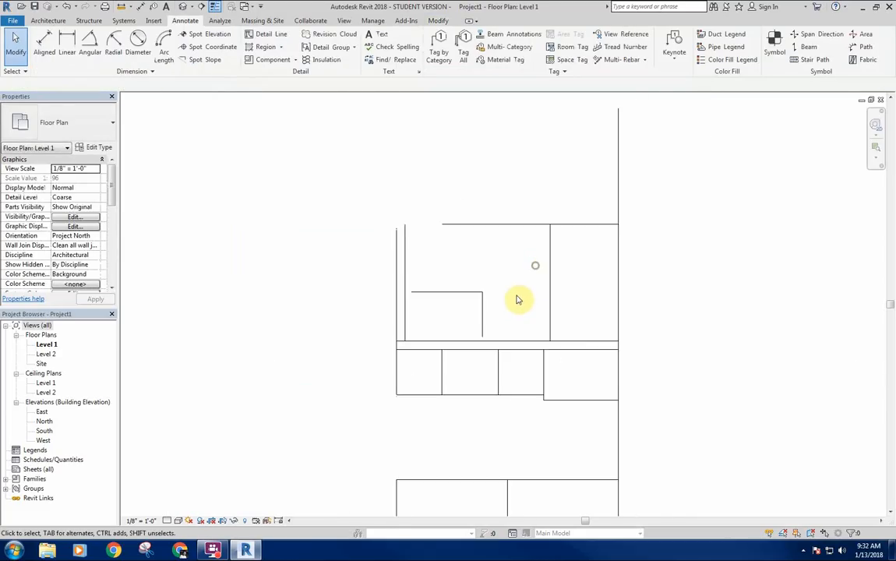
Step: Check the spacing at the strip's top edge and undo the last move of the upper lines
scroll(476, 349, "up", 4)
left_click(484, 355)
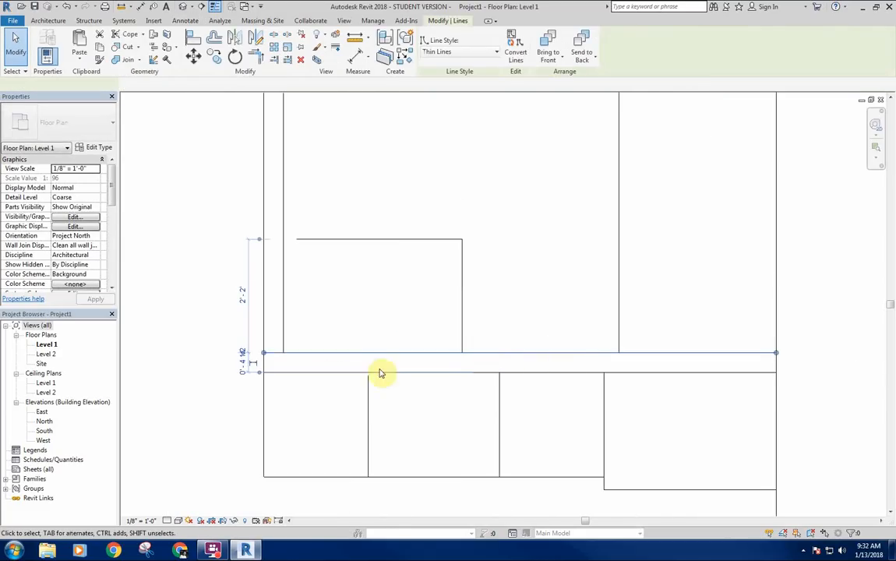
scroll(413, 318, "down", 4)
key("Escape")
scroll(408, 317, "up", 6)
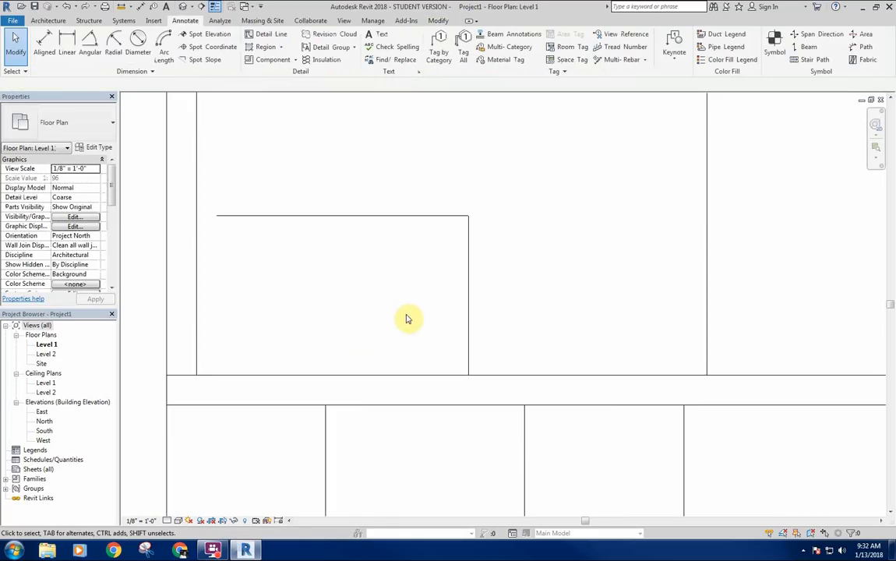
Step: Move the strip's top line together with all the lines above it up 2", and check the strip's depth
scroll(377, 221, "down", 5)
scroll(395, 191, "down", 3)
left_click_drag(271, 151, 613, 301)
scroll(400, 280, "up", 5)
key("m")
key("v")
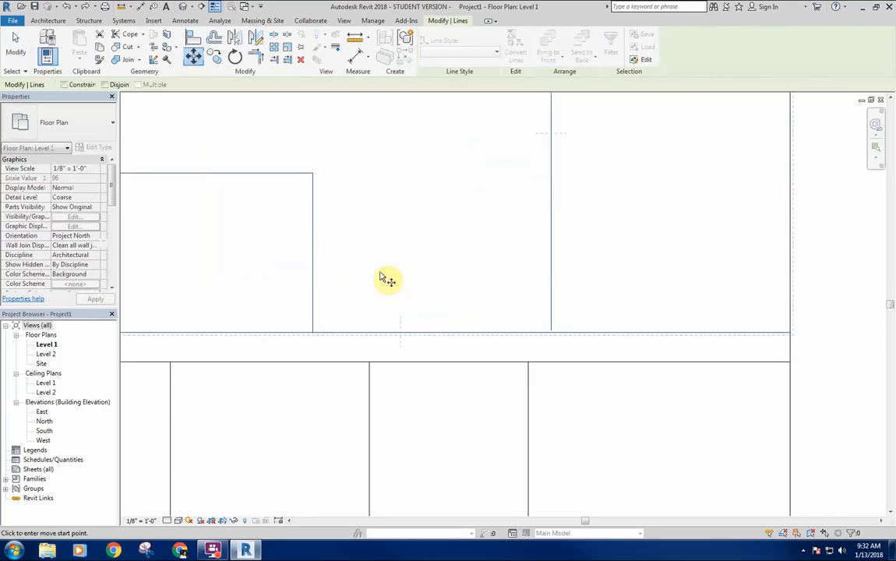
left_click(380, 270)
left_click(379, 259)
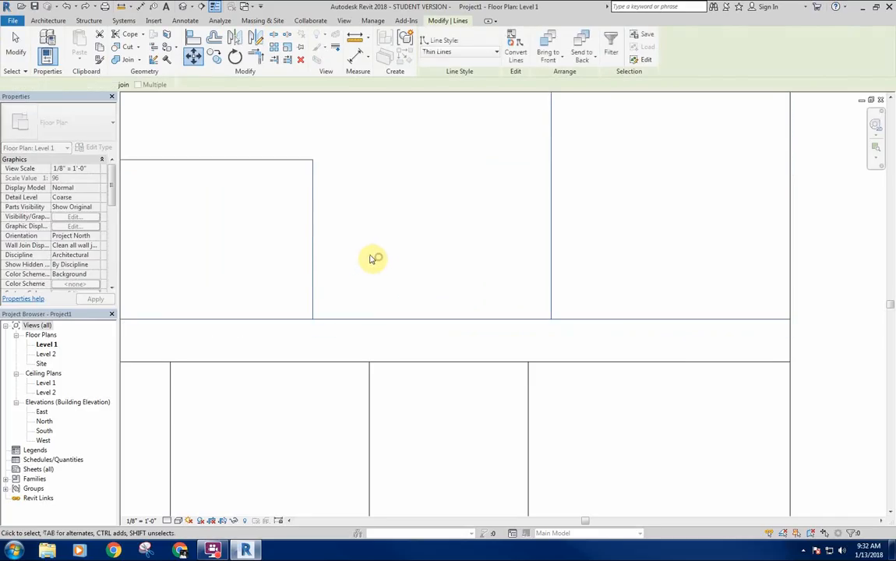
scroll(421, 257, "down", 3)
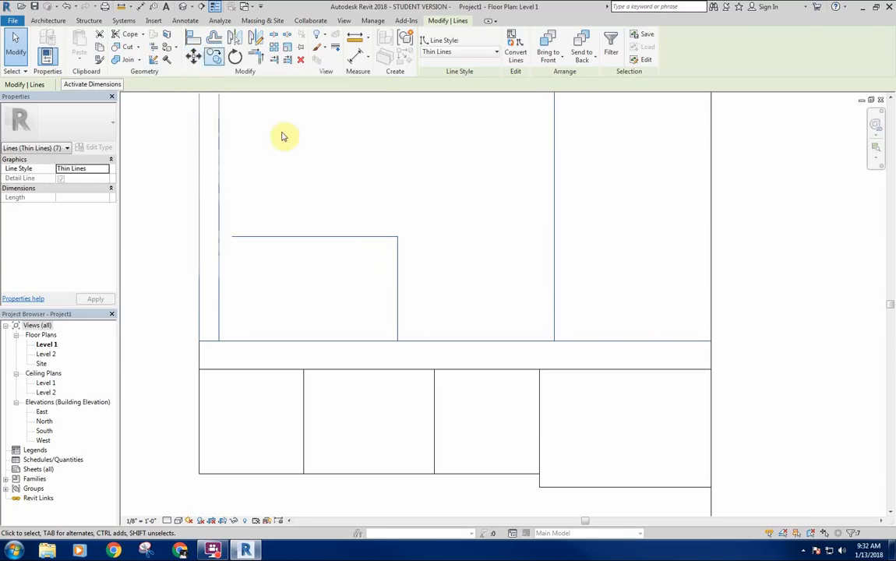
left_click(382, 178)
scroll(401, 163, "down", 2)
middle_click_drag(401, 164, 374, 207)
left_click(398, 300)
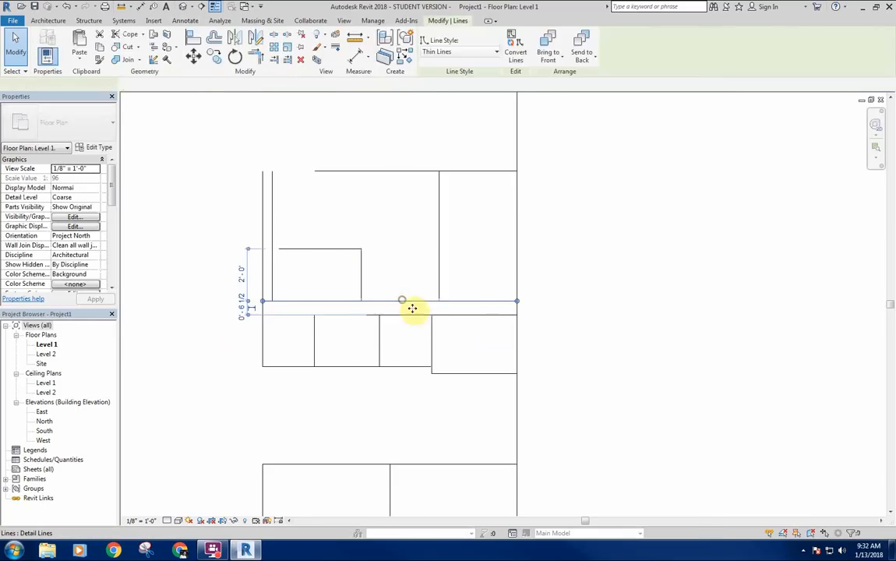
left_click(395, 237)
Step: Stretch the left end of the small 2'-0" high box's top line to meet the inner vertical line
scroll(396, 236, "down", 3)
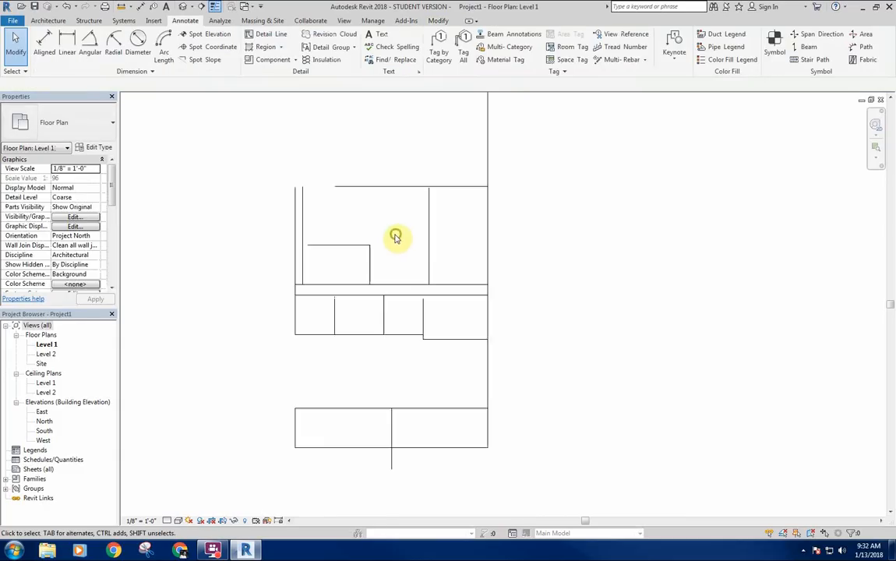
middle_click_drag(396, 236, 405, 256)
scroll(335, 263, "up", 2)
left_click(336, 263)
scroll(320, 260, "up", 1)
key("Escape")
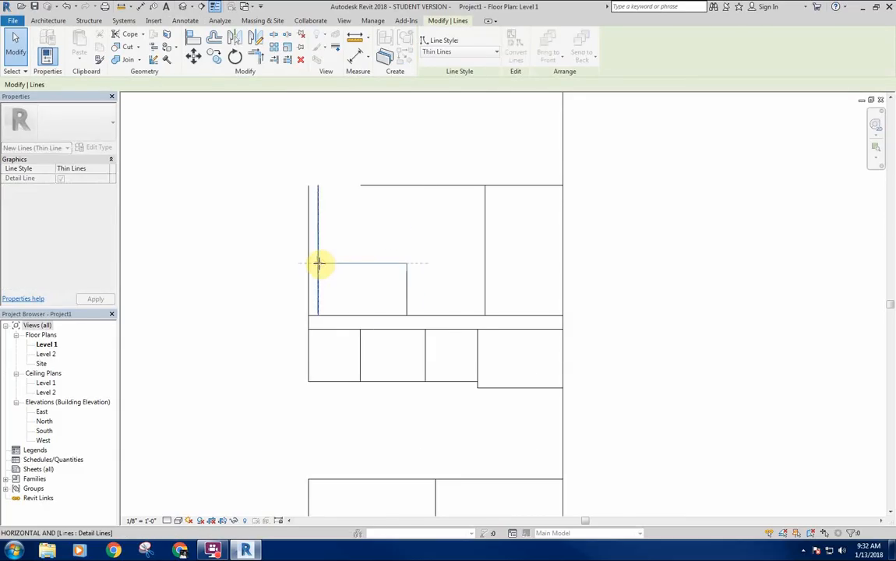
left_click(408, 285)
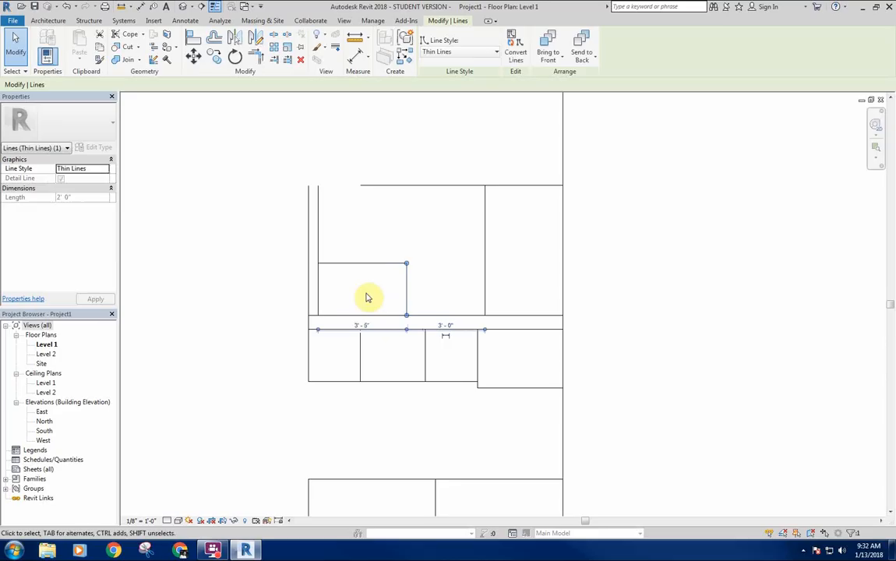
middle_click_drag(365, 294, 418, 265)
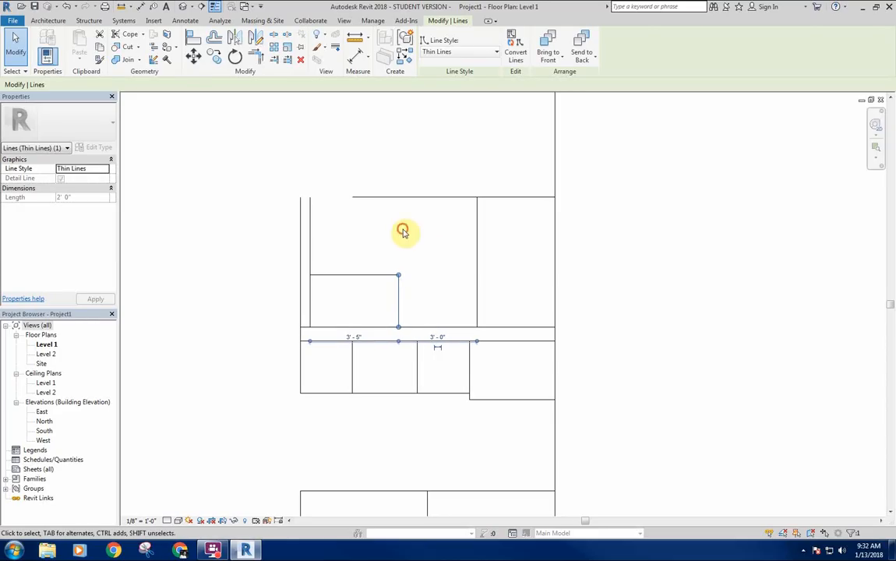
left_click(402, 231)
Step: Stretch the left end of the uppermost horizontal line to meet the inner vertical line
scroll(405, 248, "down", 2)
left_click(387, 222)
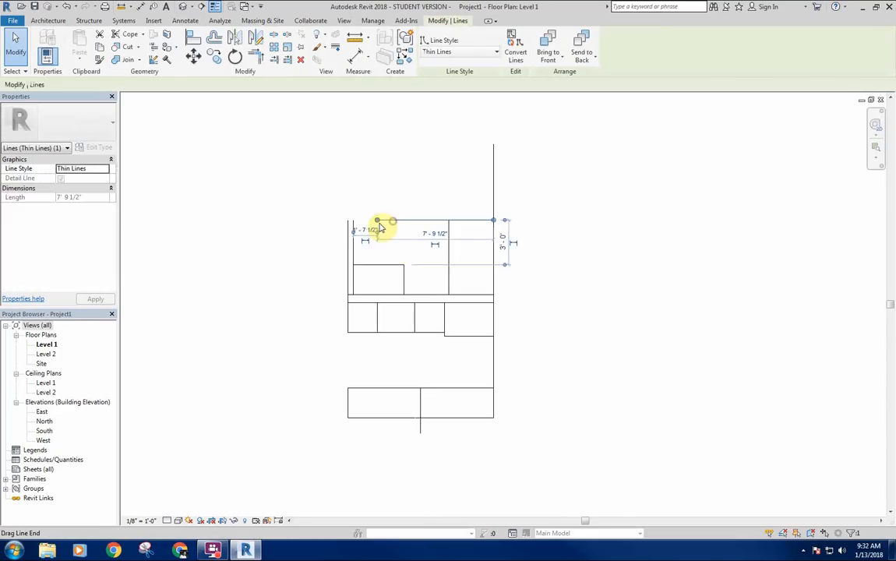
left_click_drag(379, 224, 353, 220)
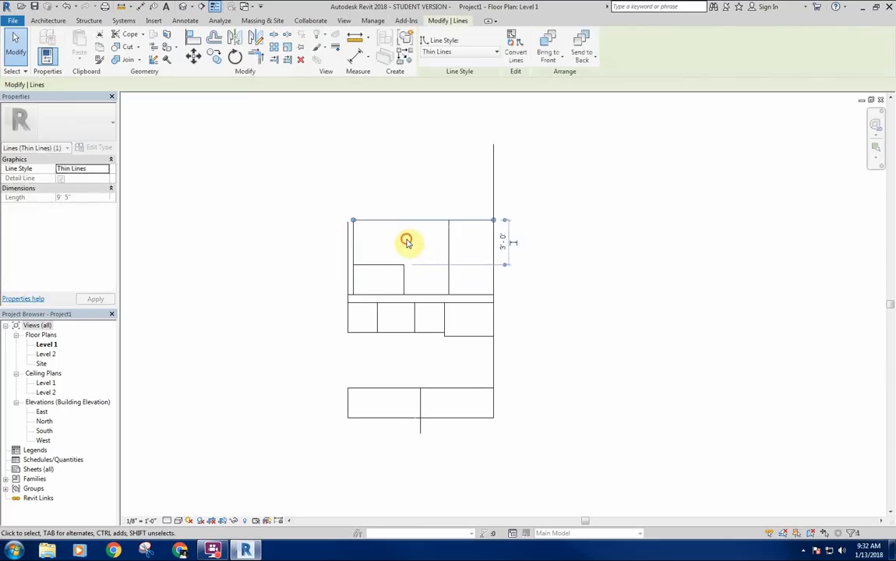
left_click(399, 247)
middle_click_drag(399, 246, 409, 248)
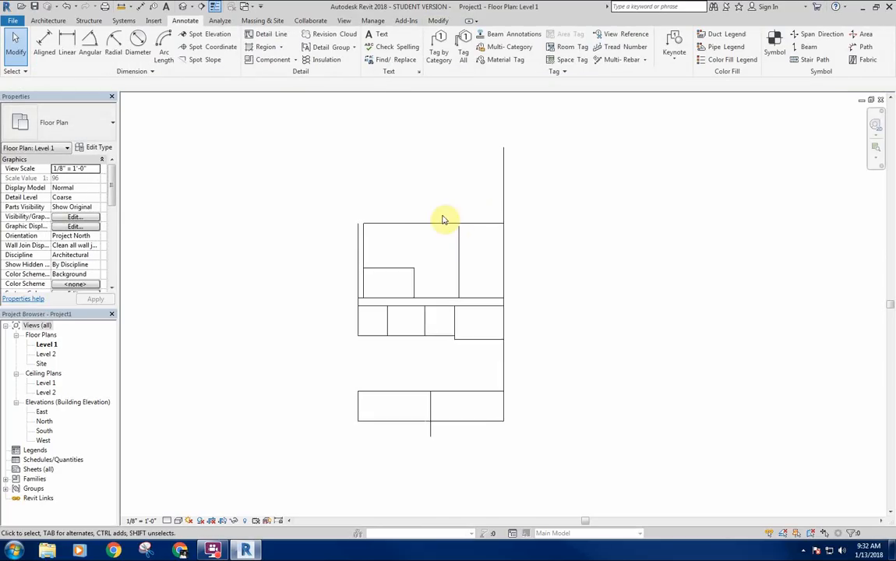
middle_click_drag(442, 215, 504, 186)
scroll(456, 286, "down", 2)
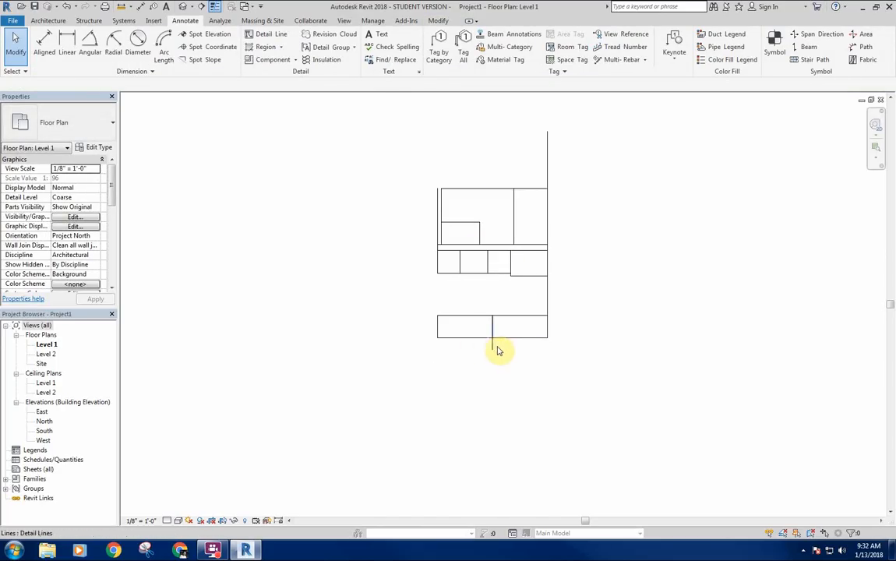
middle_click_drag(503, 281, 520, 316)
middle_click_drag(457, 321, 445, 309)
key("l")
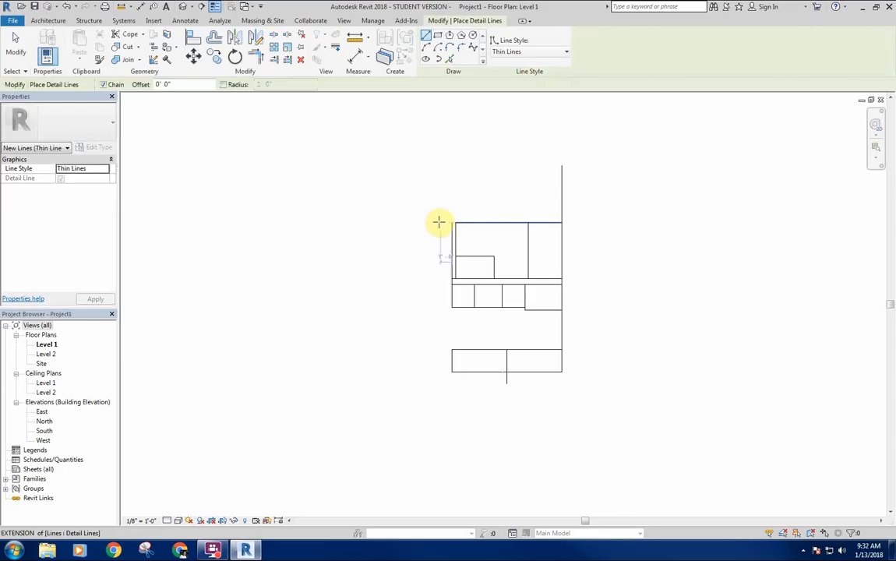
left_click(440, 222)
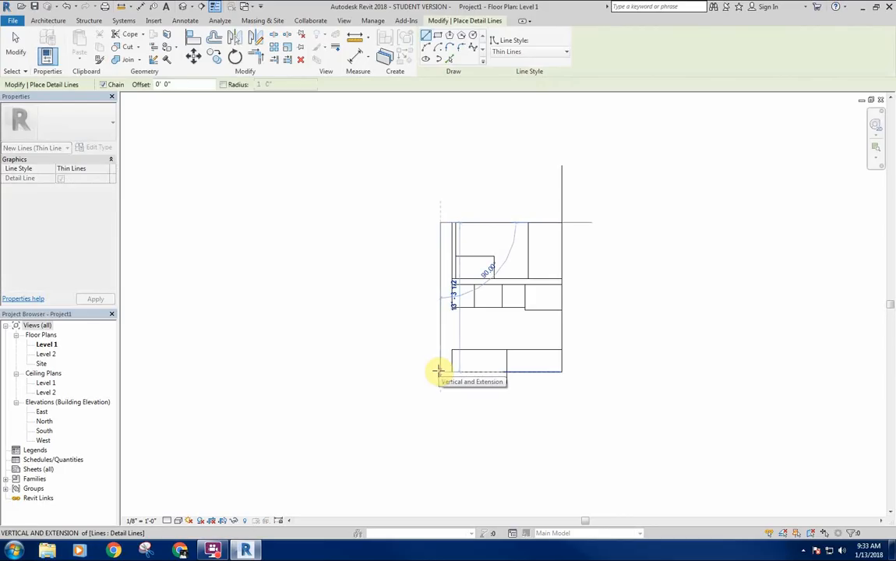
right_click(430, 307)
left_click(456, 316)
scroll(460, 335, "up", 1)
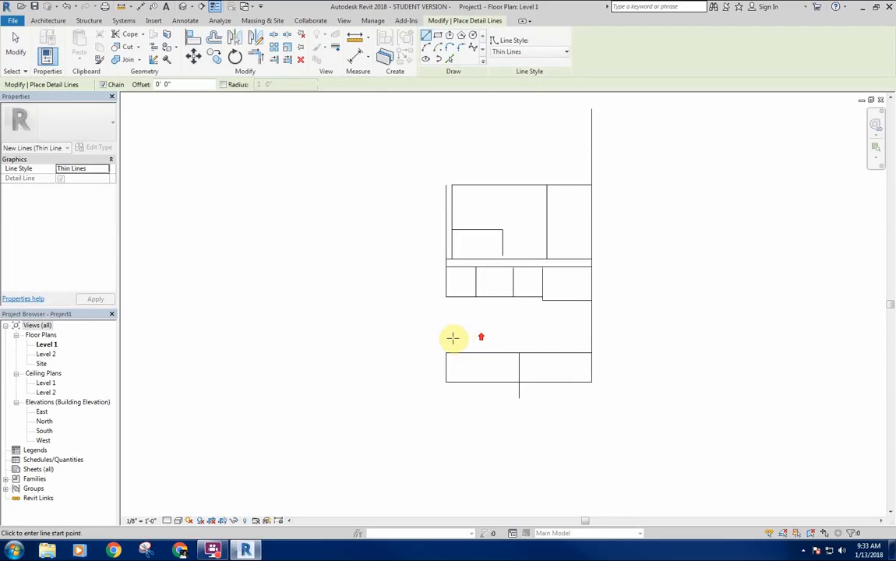
left_click(444, 336)
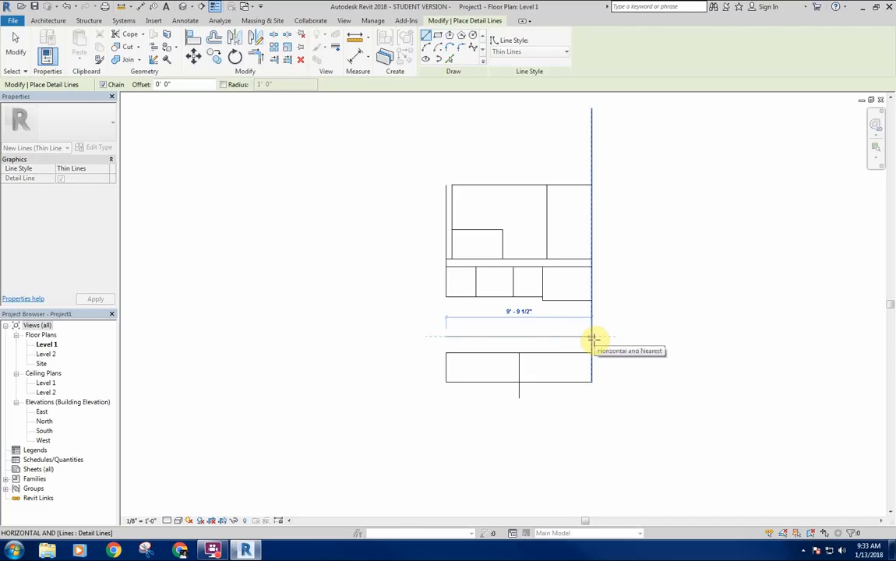
key("Escape")
key("Escape")
scroll(464, 324, "down", 2)
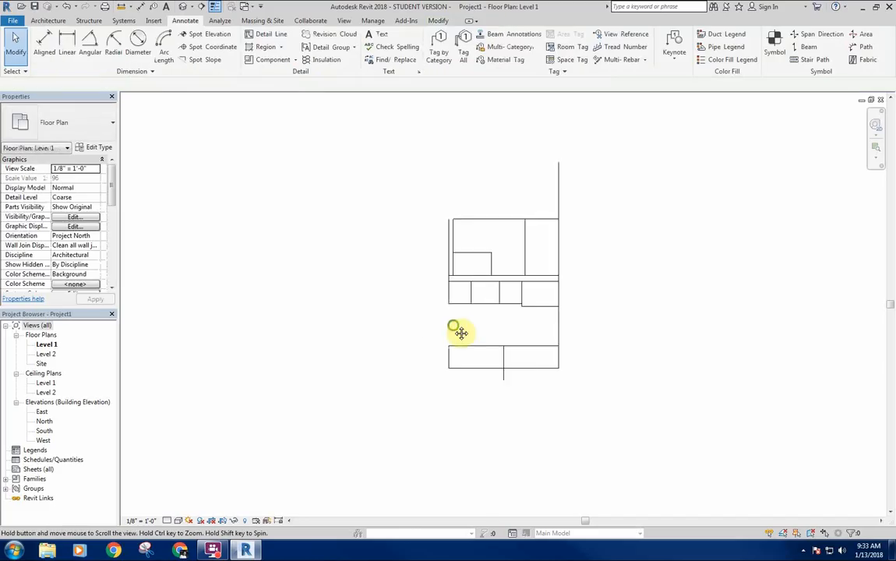
middle_click_drag(455, 331, 543, 364)
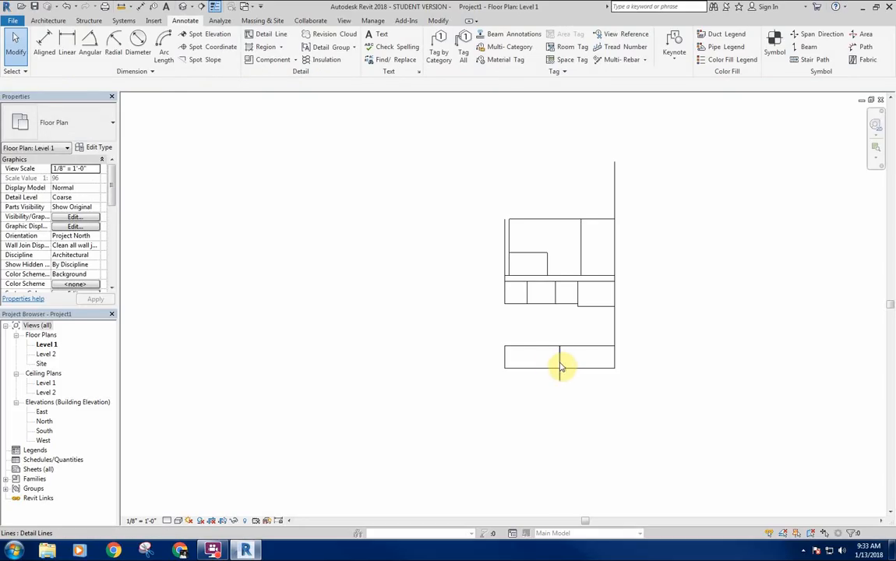
Step: Delete the vertical line that divides the lower strip
left_click(558, 363)
left_click(476, 344)
mouse_move(476, 344)
middle_mouse_down()
mouse_move(529, 306)
mouse_move(536, 320)
mouse_move(531, 316)
middle_mouse_up()
Step: Draw a 1'-0" square box of thin detail lines outside the lower strip's left edge, aligned with its bottom line
scroll(546, 316, "up", 2)
scroll(544, 299, "down", 1)
mouse_move(548, 239)
middle_mouse_down()
mouse_move(556, 270)
mouse_move(548, 240)
mouse_move(533, 249)
middle_mouse_up()
scroll(552, 235, "up", 1)
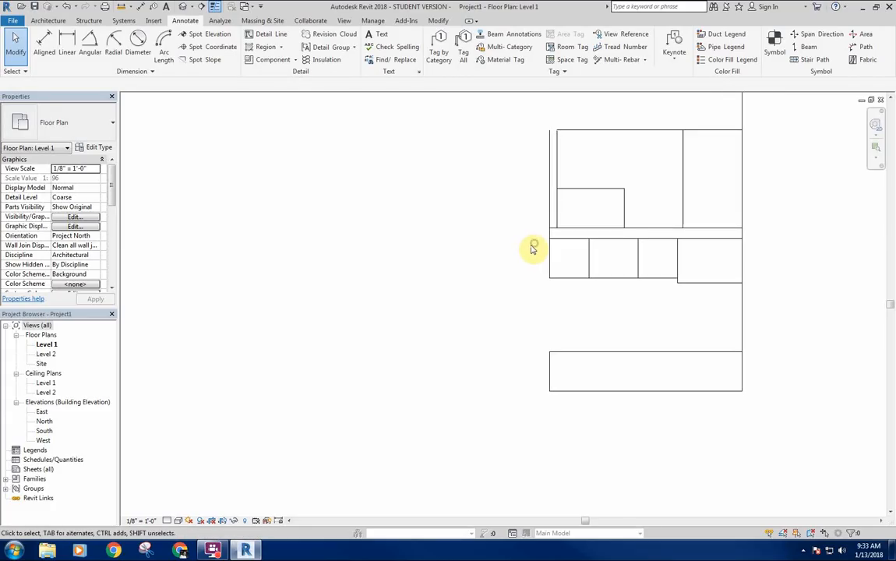
scroll(546, 249, "up", 2)
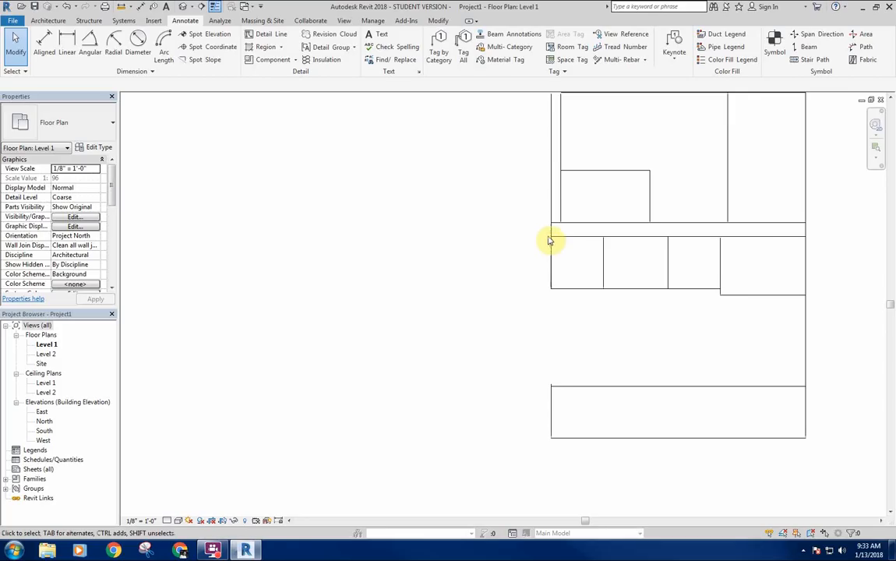
middle_click_drag(543, 250, 534, 246)
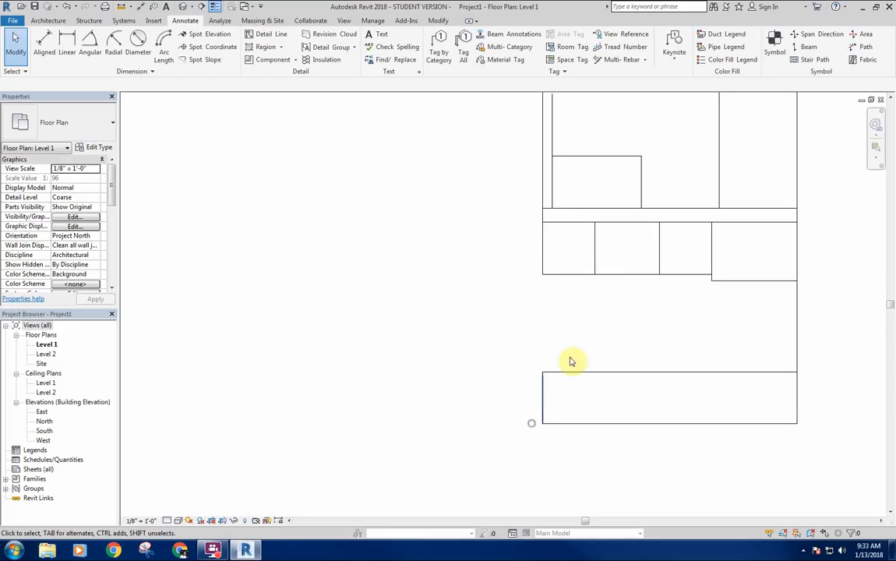
middle_click_drag(617, 356, 632, 304)
scroll(648, 286, "down", 2)
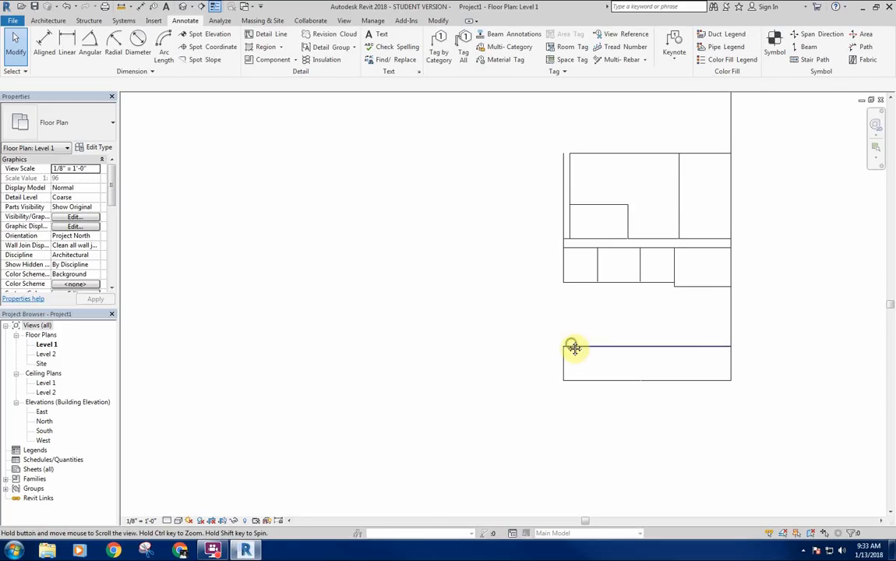
scroll(549, 362, "up", 3)
key("d")
key("l")
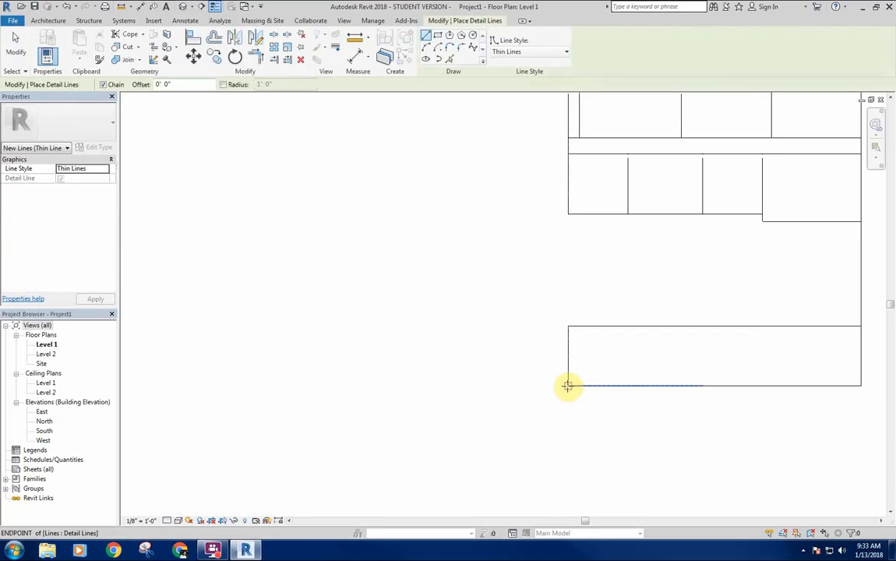
left_click(567, 385)
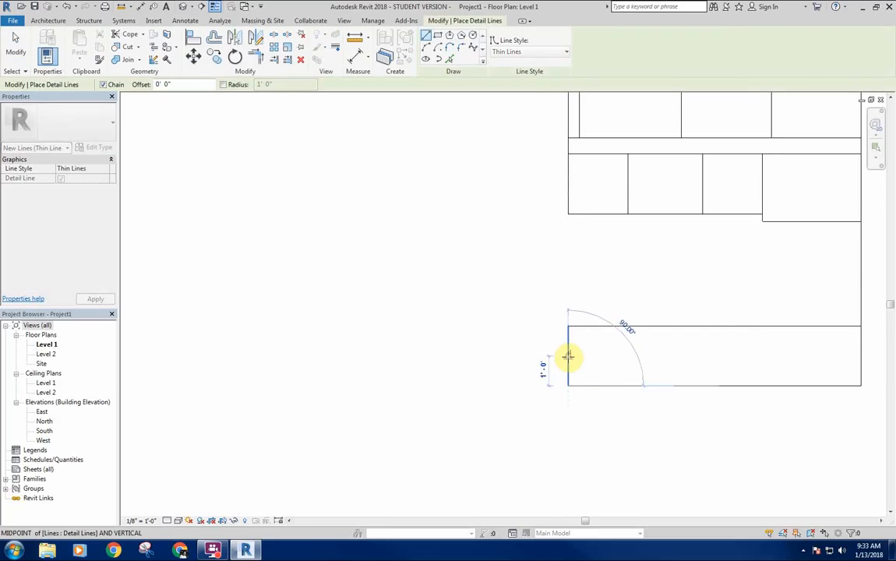
left_click(567, 356)
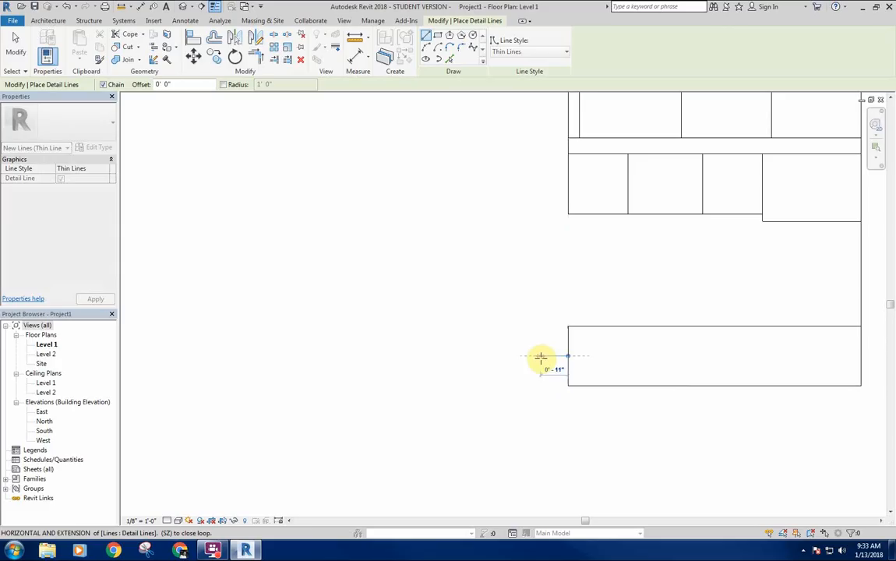
left_click(538, 356)
left_click(538, 384)
left_click(568, 385)
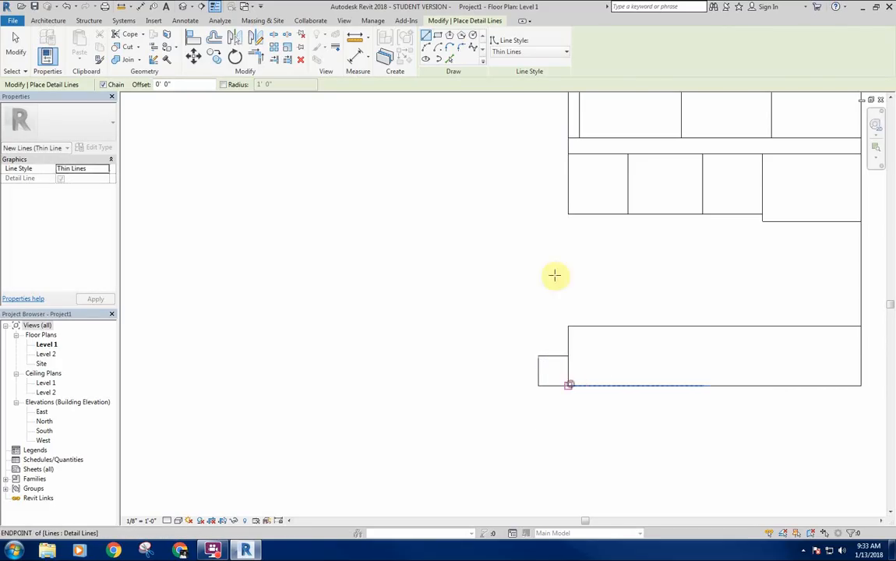
Step: Draw a matching 1'-0" square box outside the left edge of the upper row of boxes, aligned with the row's top line
left_click(567, 153)
key("Escape")
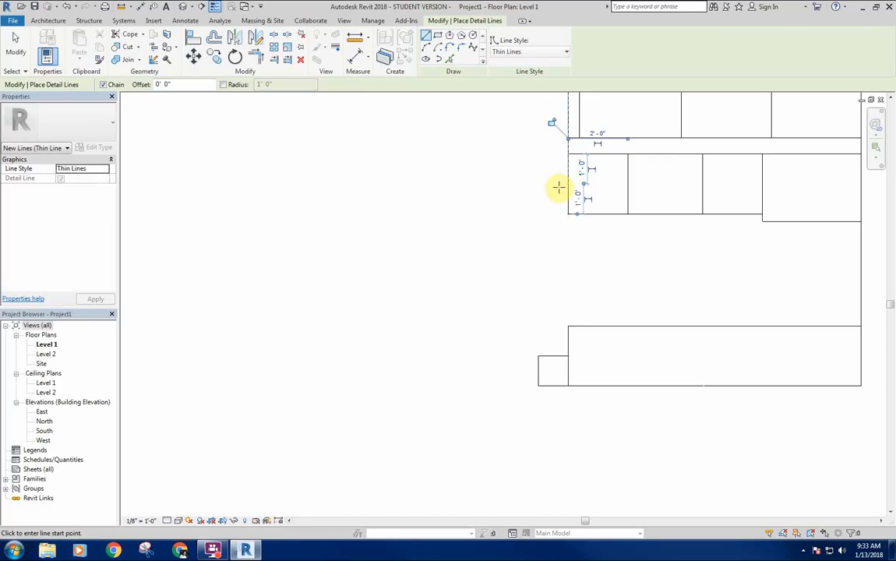
left_click(568, 184)
left_click(537, 184)
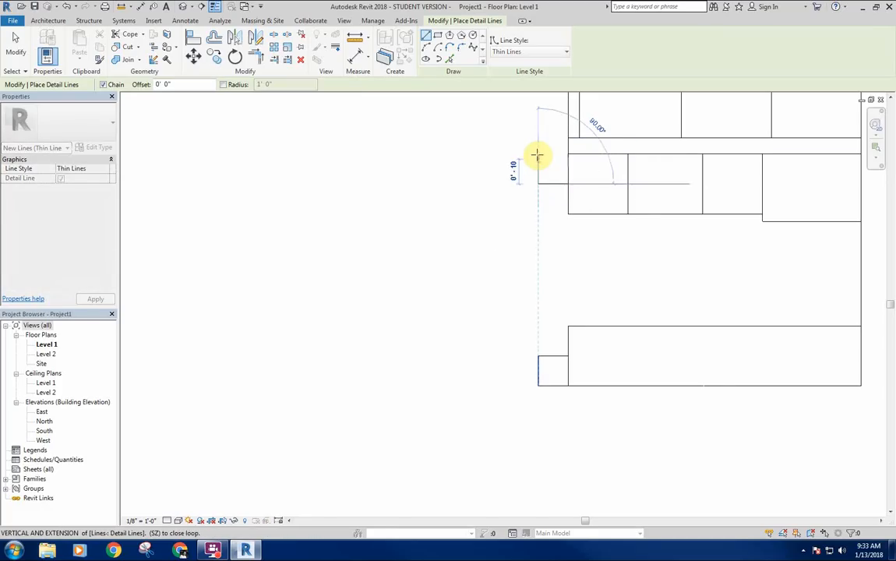
left_click(537, 153)
left_click(568, 153)
key("Escape")
scroll(492, 272, "down", 2)
mouse_move(493, 272)
middle_mouse_down()
mouse_move(494, 310)
mouse_move(484, 282)
middle_mouse_up()
key("Escape")
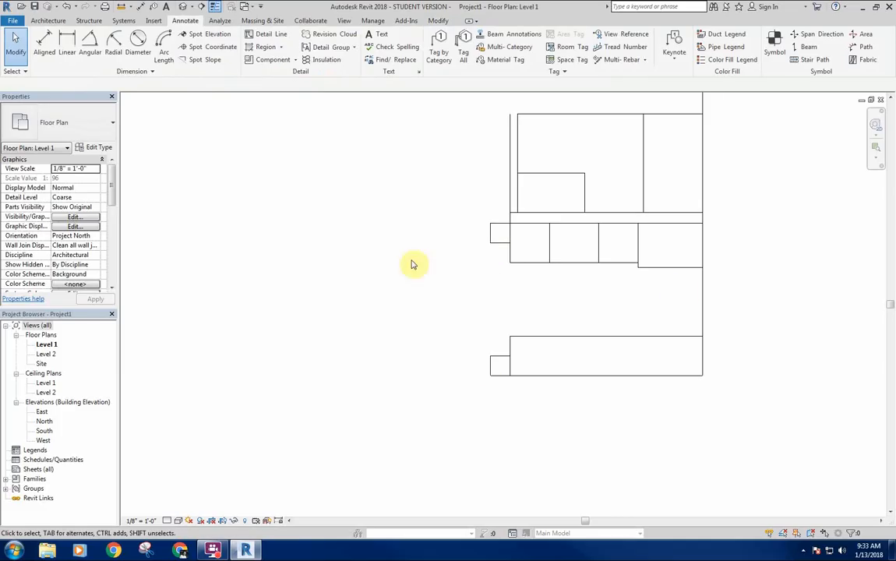
Step: Draw a detail line 2'-0" down from the bottom edge of the lower small box, continuing about 6'-9" to the left
middle_click_drag(607, 296, 592, 280)
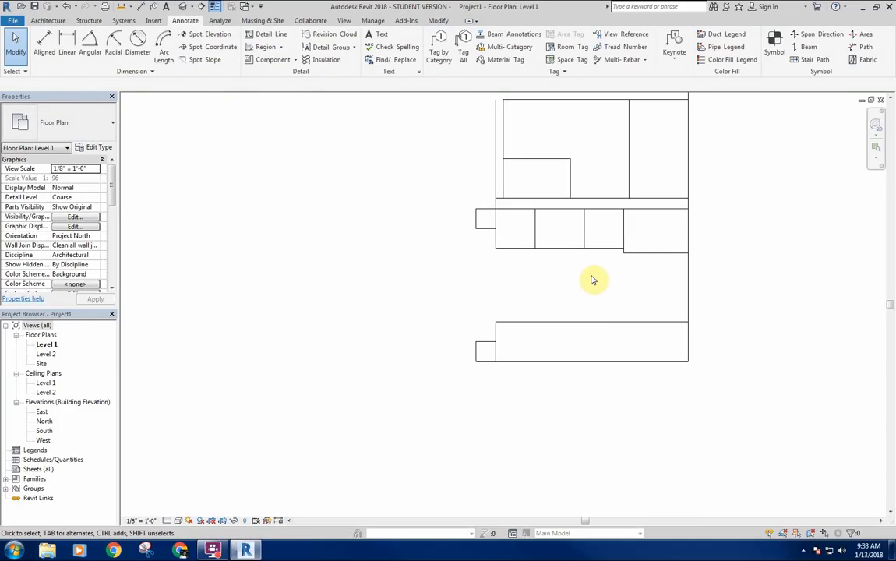
scroll(476, 300, "down", 1)
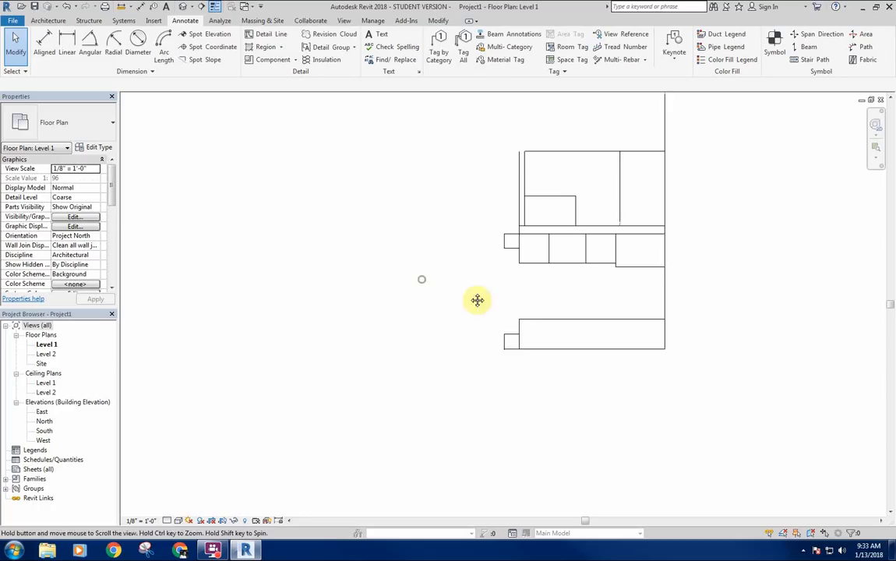
middle_click_drag(476, 300, 541, 256)
scroll(600, 297, "up", 2)
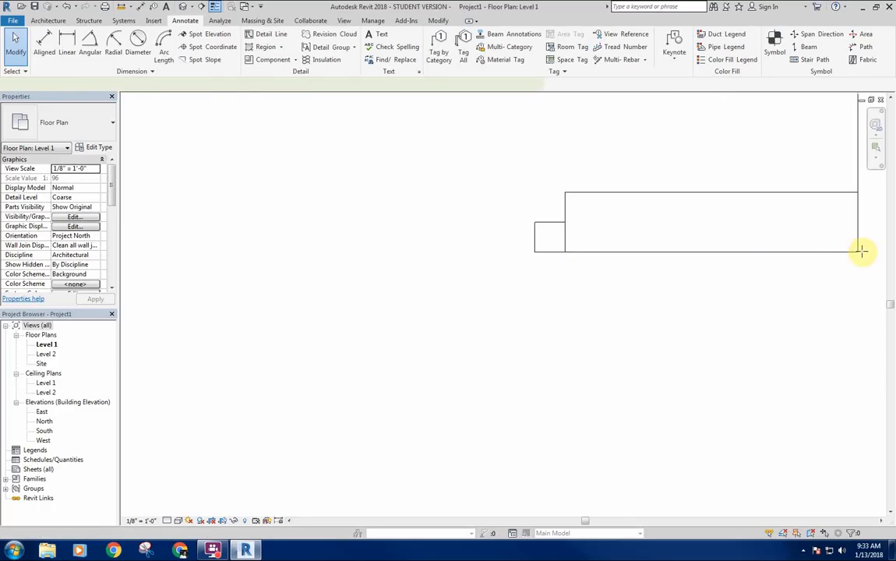
key("d")
key("l")
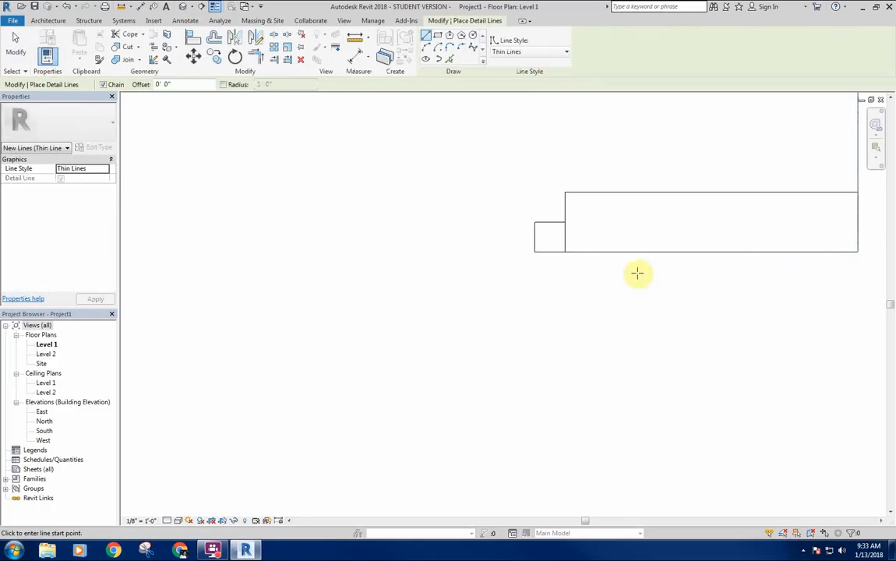
left_click(544, 251)
scroll(546, 318, "down", 1)
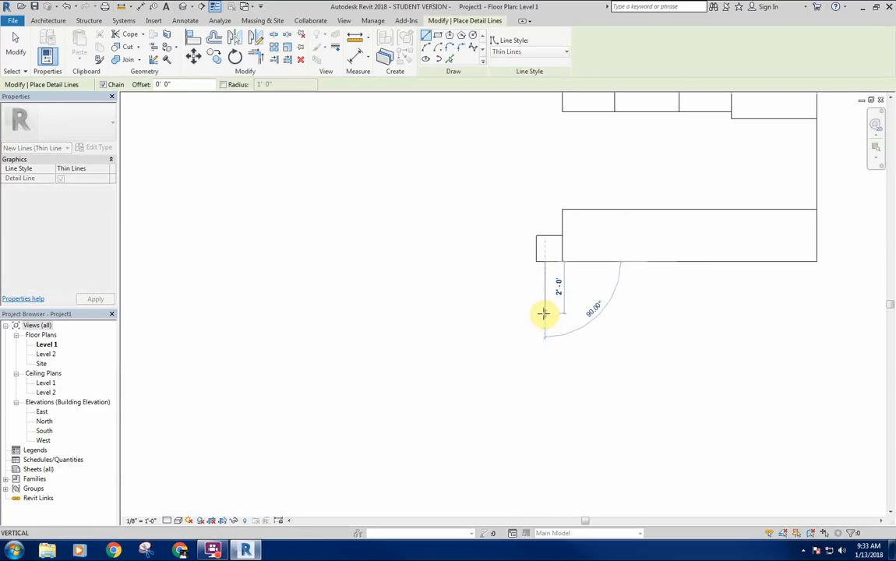
left_click(544, 314)
scroll(528, 326, "down", 2)
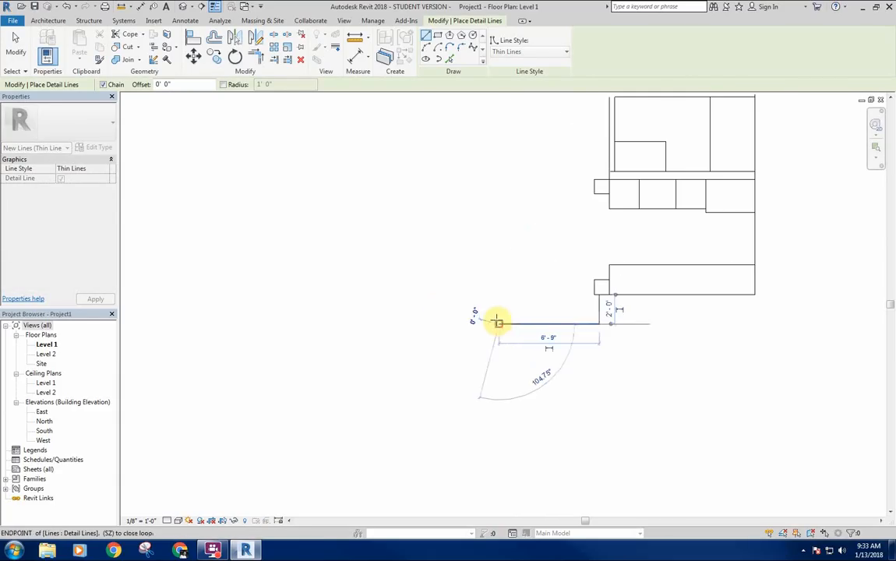
right_click(479, 265)
left_click(492, 271)
Step: Draw a horizontal detail line about 3'-0" long to the left from the lower small box's upper-left corner
middle_click_drag(572, 276, 558, 327)
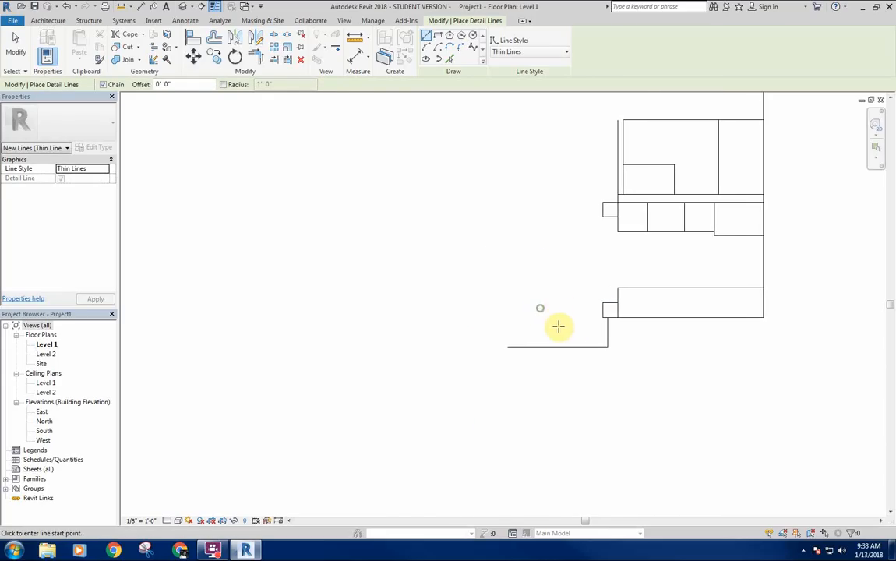
scroll(558, 326, "up", 3)
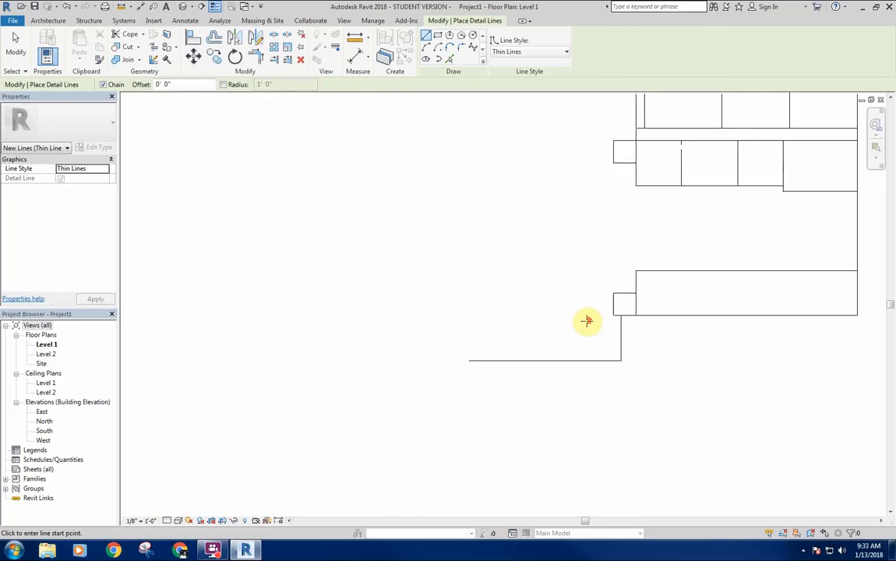
left_click(616, 289)
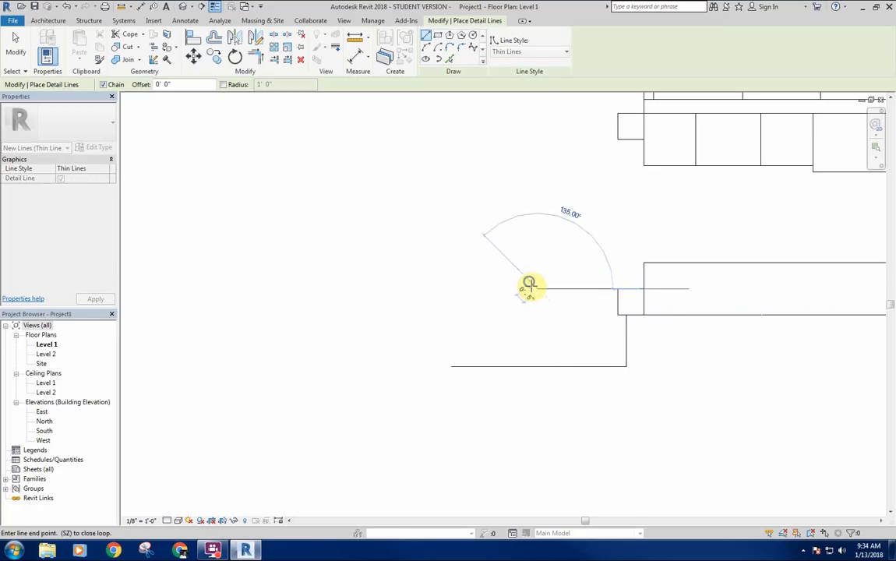
left_click(546, 289)
key("Escape")
key("Escape")
left_click(546, 289)
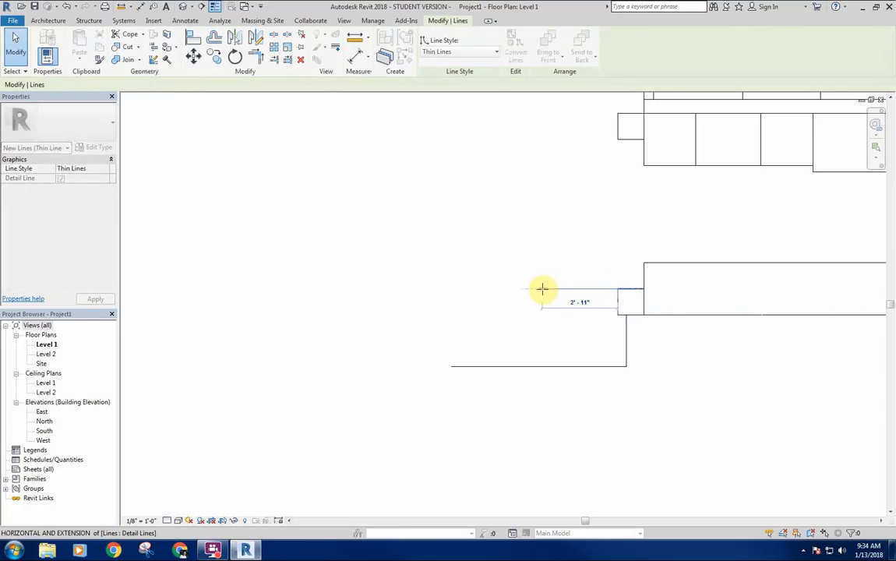
left_click_drag(541, 289, 540, 289)
left_click(548, 251)
middle_click_drag(530, 257, 546, 261)
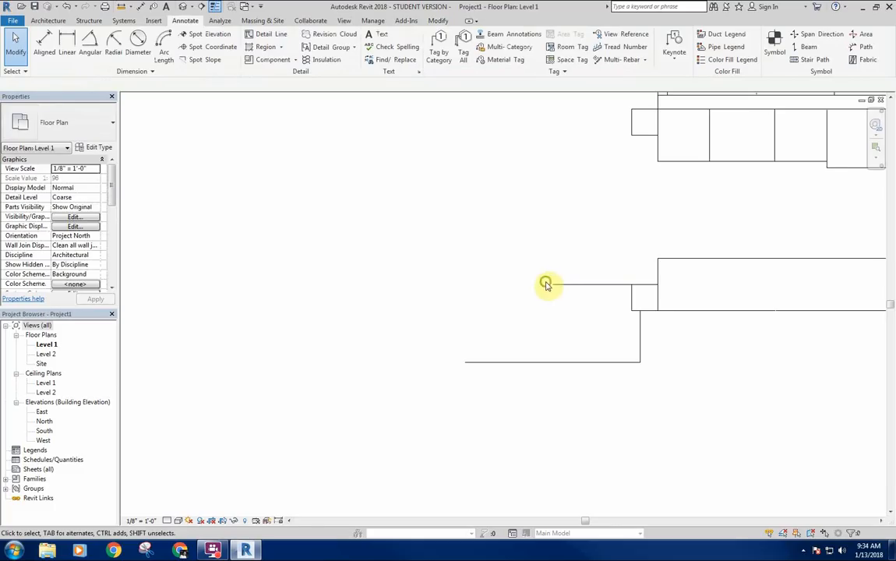
Step: Draw a horizontal detail line leftward from the top of the 2'-0" vertical line, ending above the lower line's left end
key("d")
key("l")
left_click(636, 306)
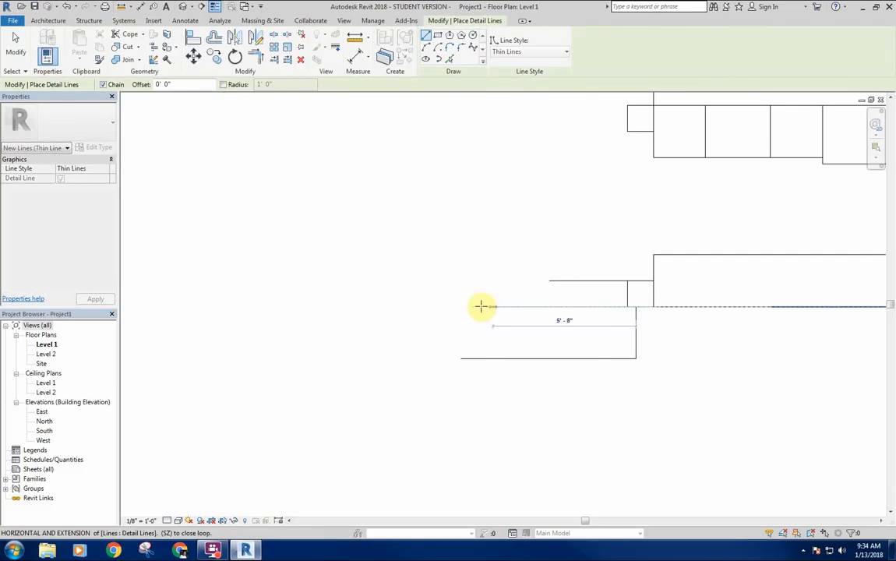
left_click(460, 306)
right_click(464, 264)
left_click(485, 272)
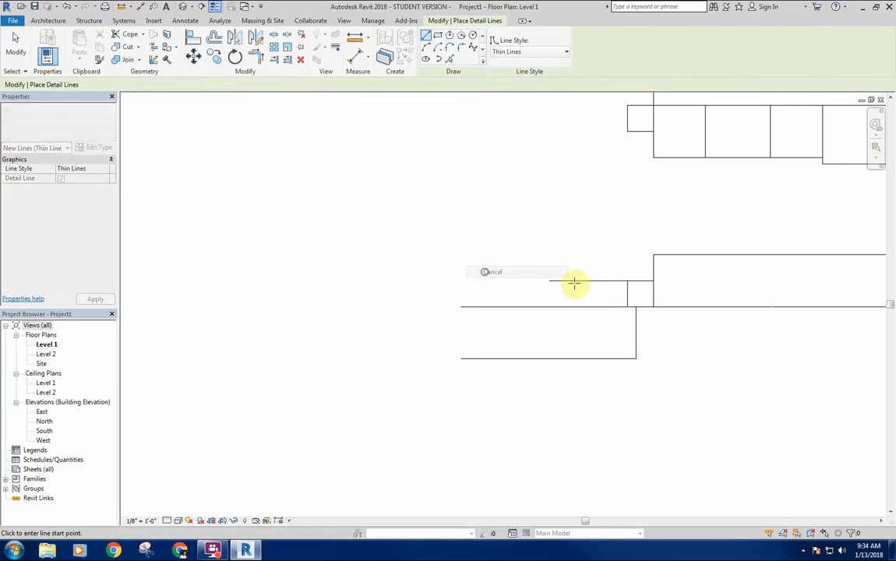
Step: Draw a 1'-0" vertical line from the uppermost horizontal line's left end down to the long line below, and delete that upper line
left_click(550, 306)
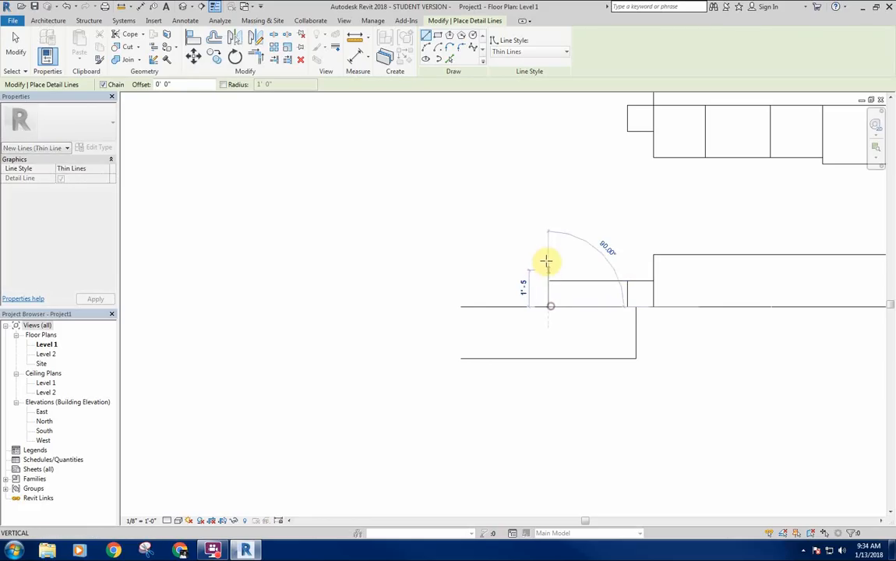
key("Escape")
left_click(550, 280)
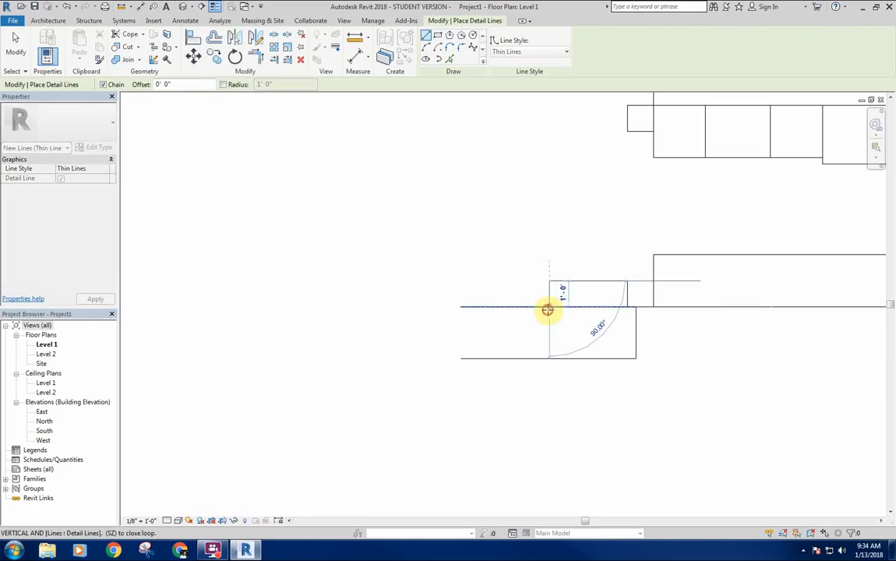
left_click(549, 308)
key("Escape")
key("Escape")
left_click(562, 281)
key("Delete")
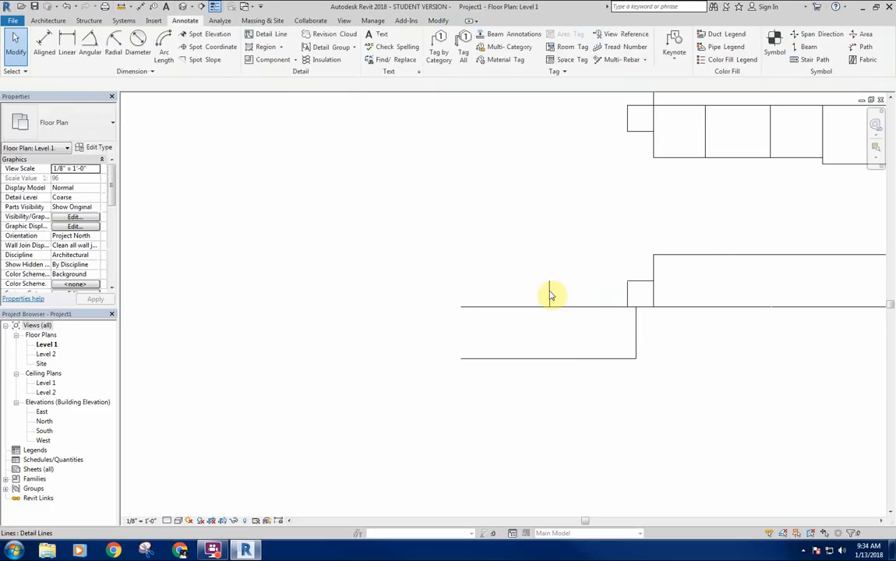
Step: Stretch the short vertical detail line rising from the long lower line to a length of 2'-10"
left_click(550, 294)
left_click_drag(549, 281, 548, 220)
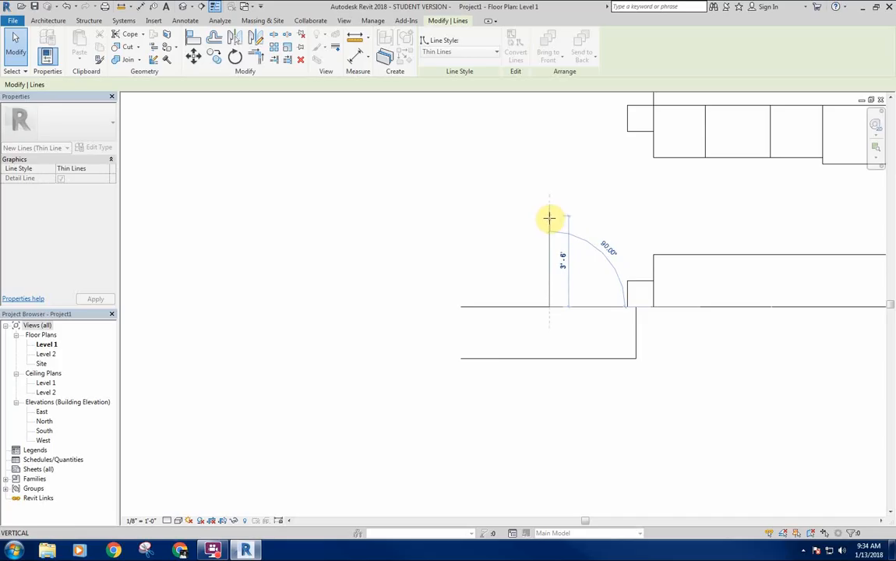
left_click_drag(549, 215, 550, 216)
middle_click_drag(508, 247, 484, 290)
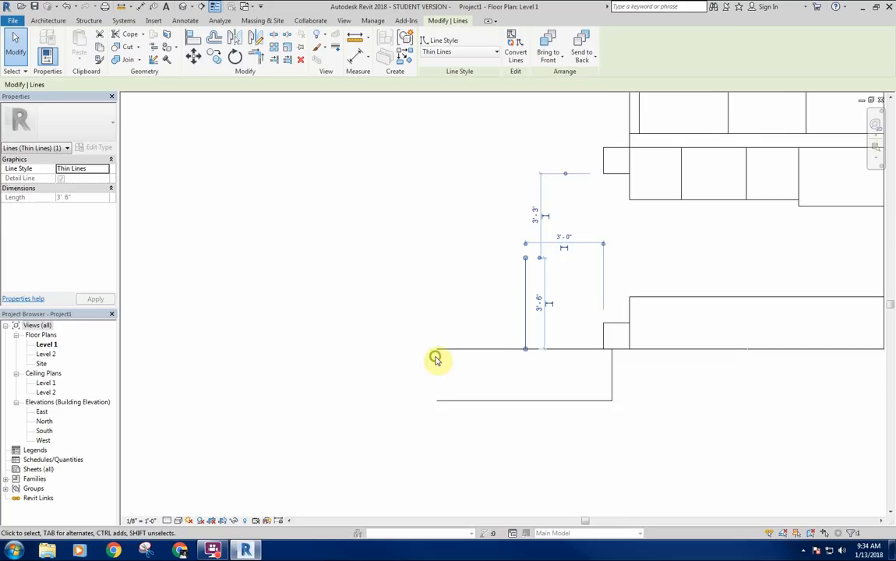
middle_click_drag(434, 358, 439, 364)
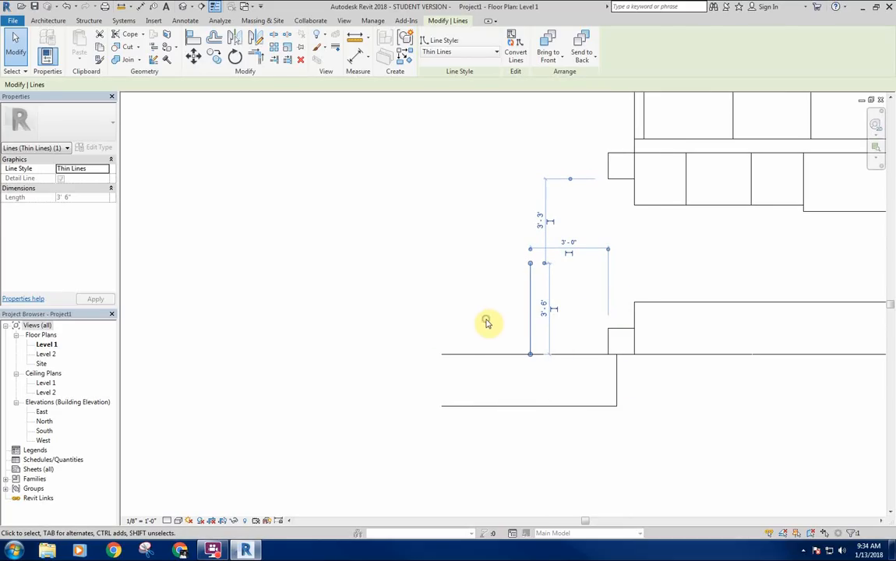
scroll(530, 269, "up", 2)
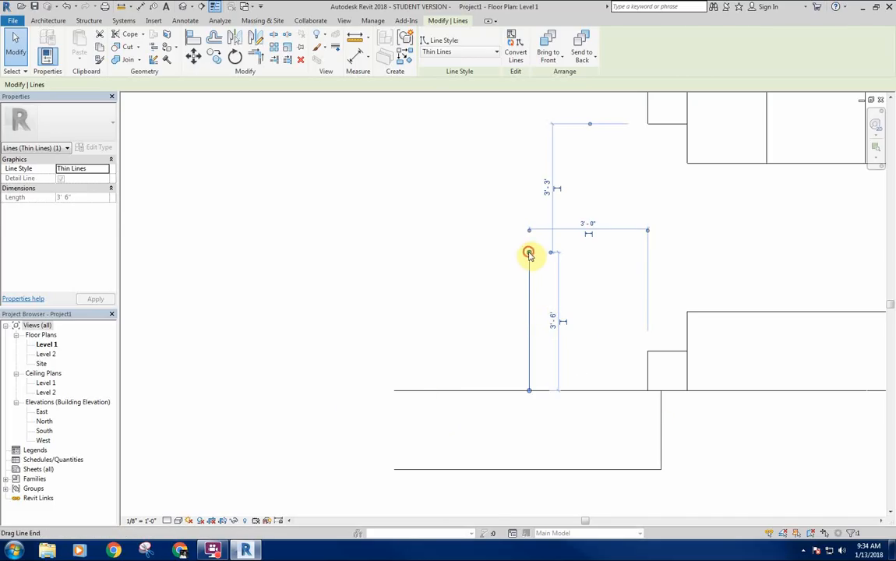
left_click_drag(529, 253, 529, 278)
scroll(529, 278, "up", 1)
scroll(530, 280, "up", 1)
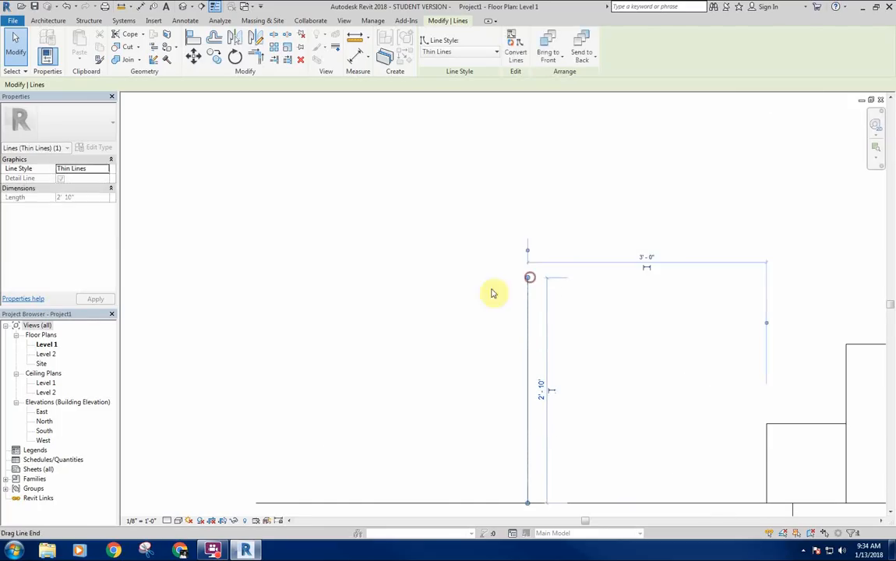
left_click(427, 311)
Step: Draw a 2'-6" detail line leftward from the top of the 2'-10" vertical, continuing down to the long lower line
scroll(451, 254, "down", 3)
key("d")
key("l")
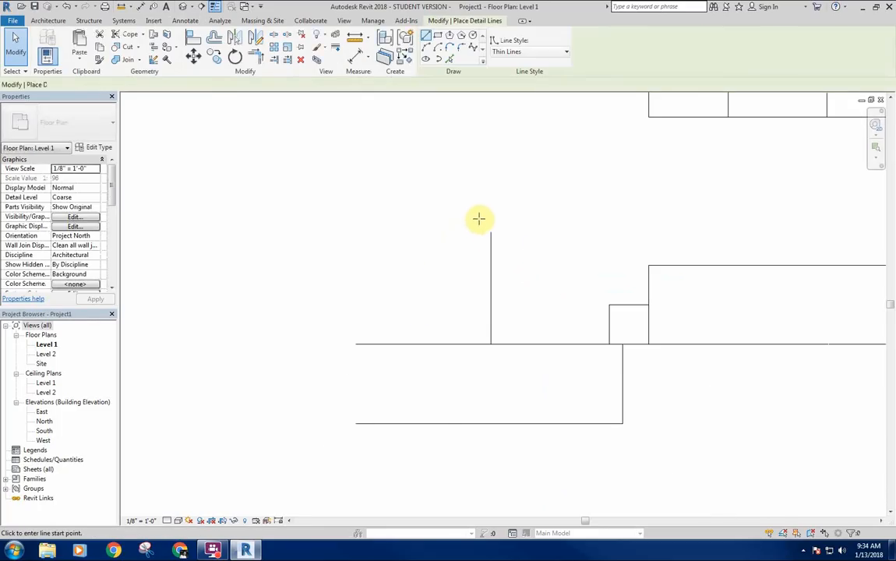
left_click(490, 231)
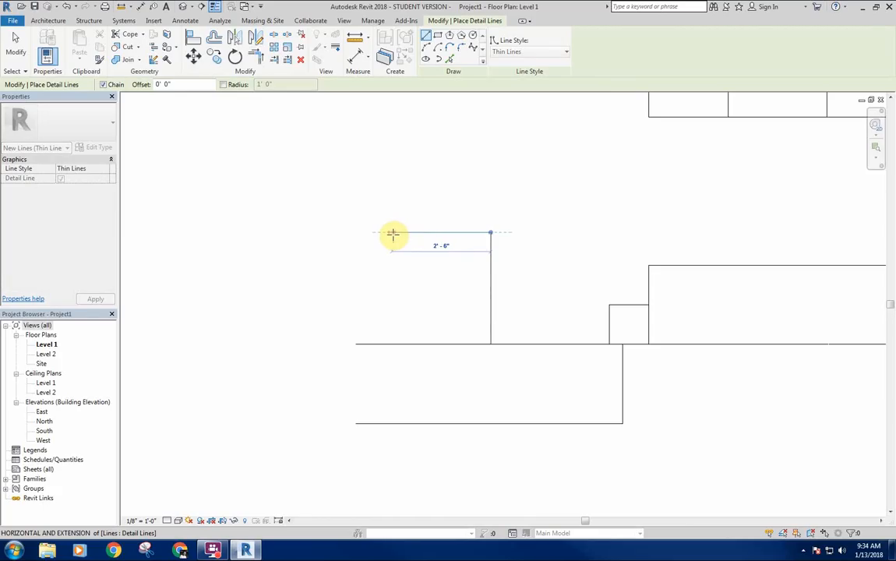
left_click(392, 233)
left_click(391, 344)
key("Escape")
middle_click_drag(346, 286, 512, 288)
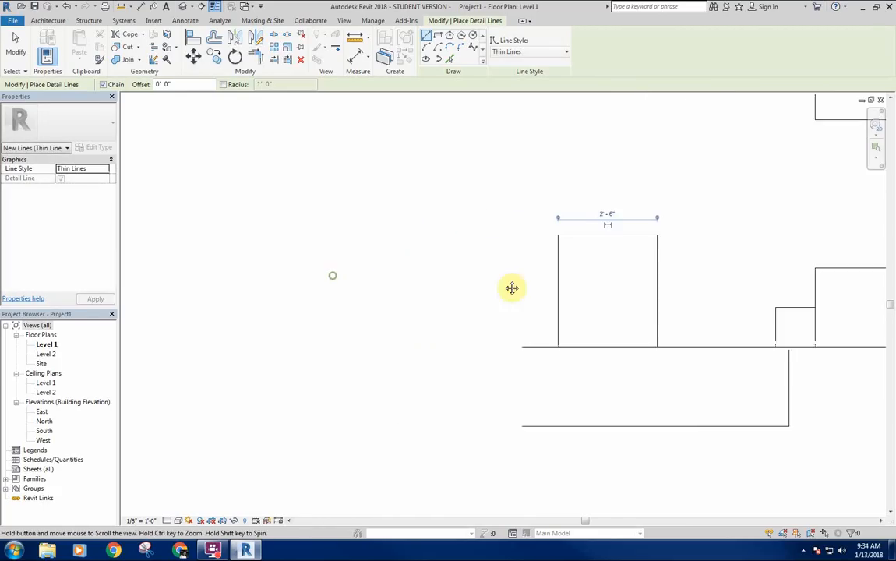
key("Escape")
scroll(646, 339, "down", 1)
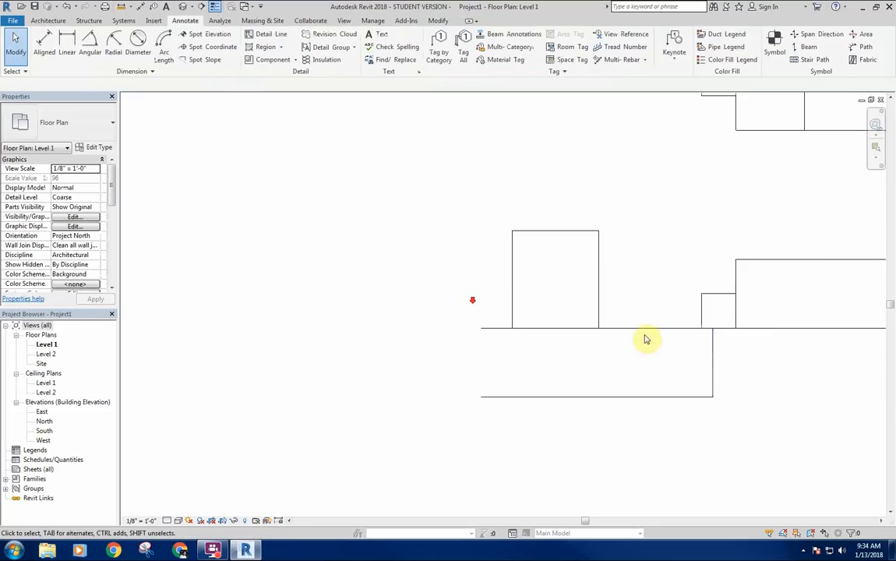
Step: Trim the long lower line to a corner with the new box's right side, unjoining the elements that cannot stay joined
left_click(705, 317)
left_click(631, 304)
middle_click_drag(513, 345, 548, 335)
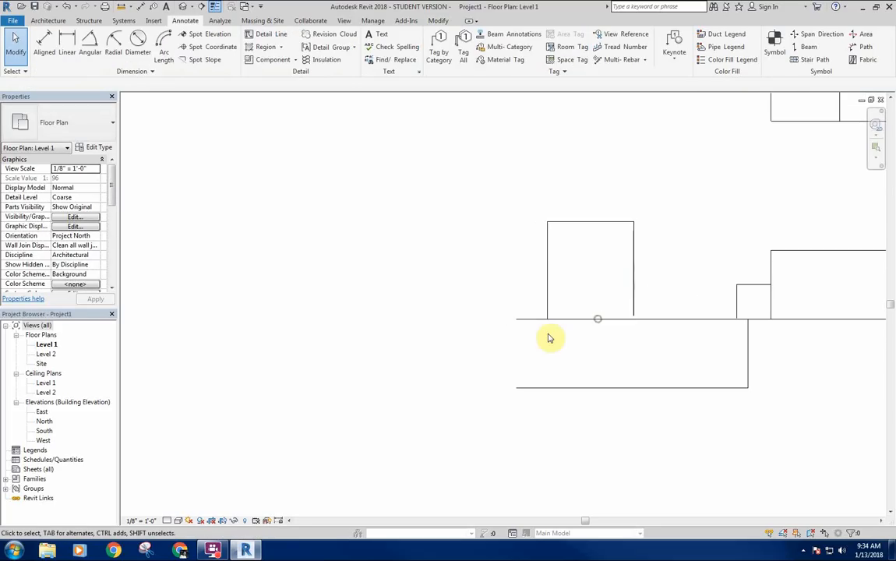
key("t")
key("r")
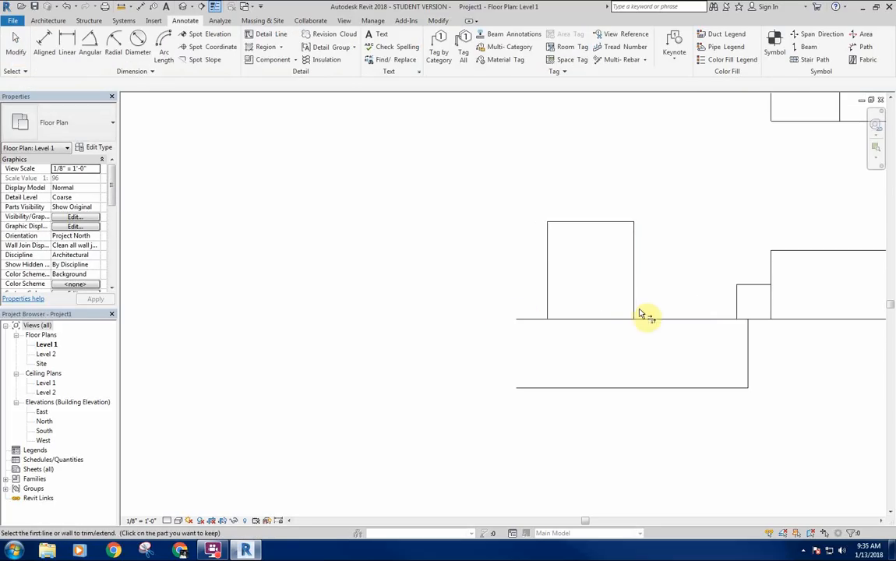
left_click(645, 318)
left_click(635, 310)
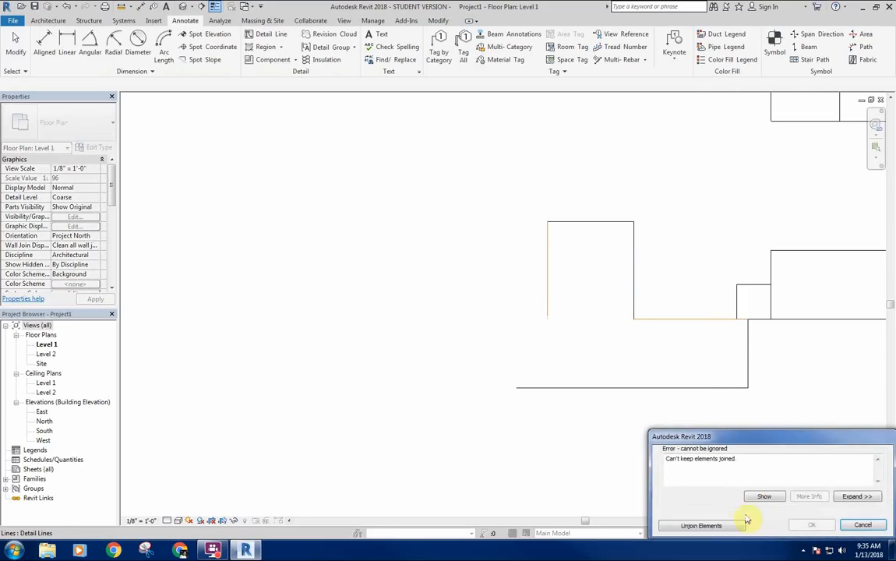
left_click(722, 525)
key("Escape")
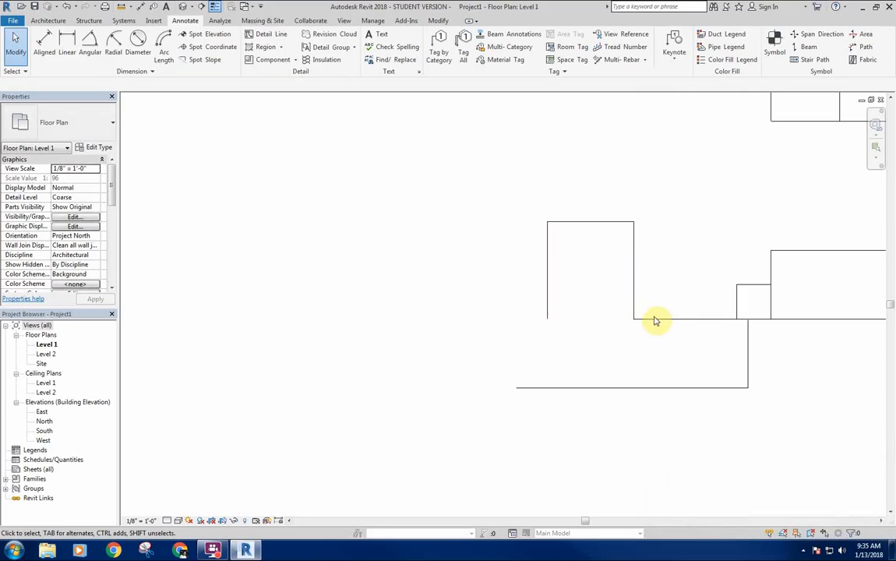
Step: Draw a detail line leftward from the new box's lower-left corner, continuing 7'-4" straight up
key("d")
key("l")
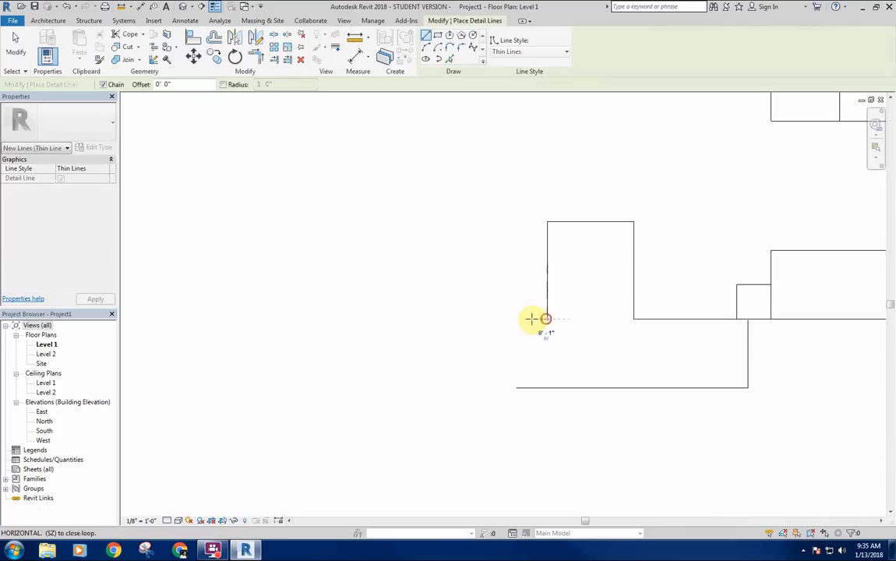
left_click(443, 319)
scroll(420, 215, "down", 3)
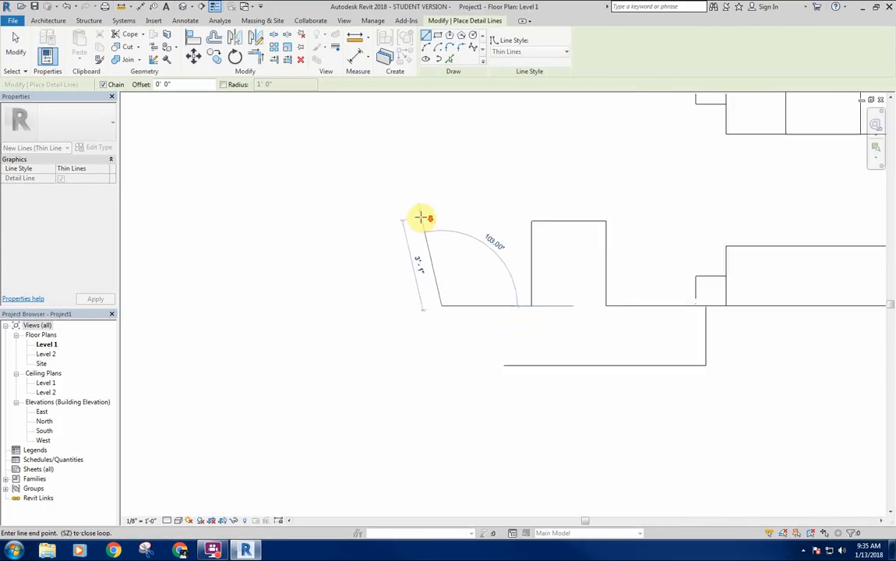
middle_click_drag(434, 243, 438, 306)
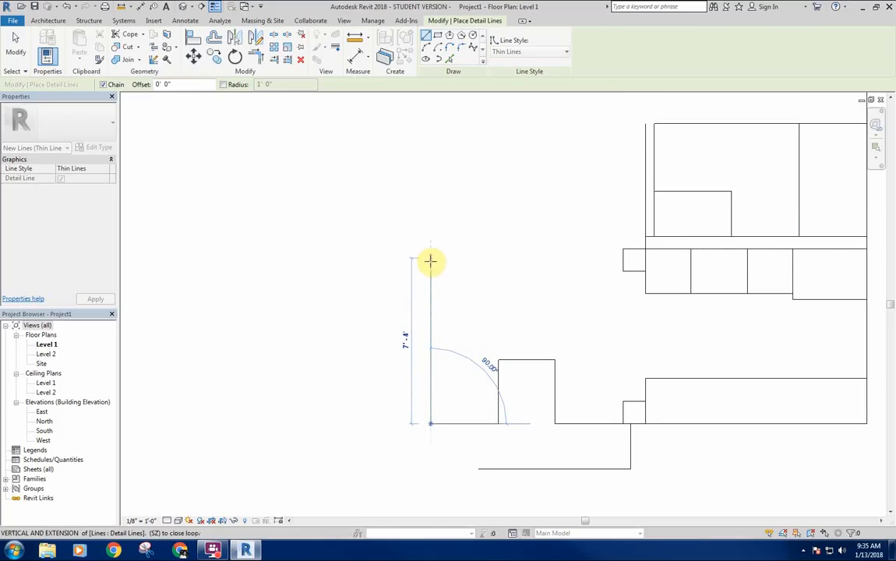
left_click(430, 257)
key("Escape")
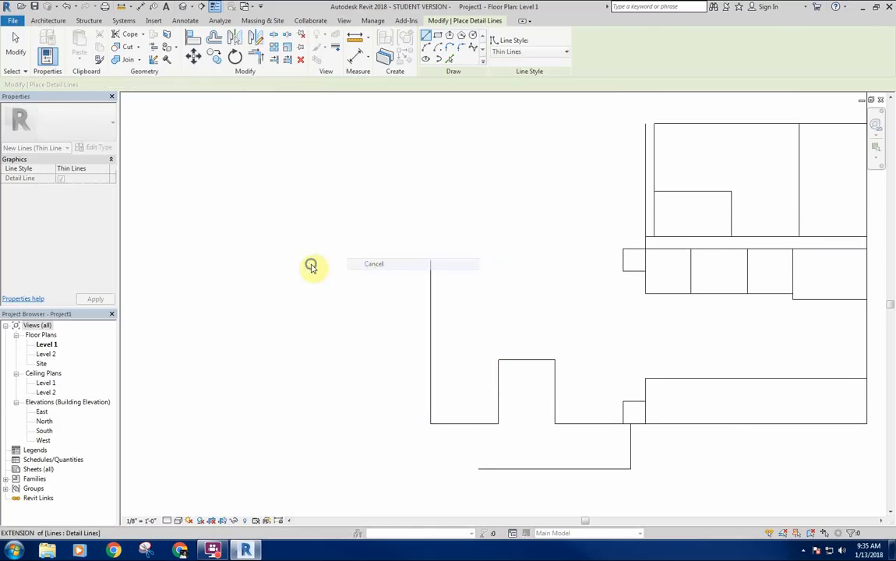
key("Escape")
Step: Trim the tall left vertical line and the bottommost horizontal line to meet at a corner
middle_click_drag(508, 462, 524, 440)
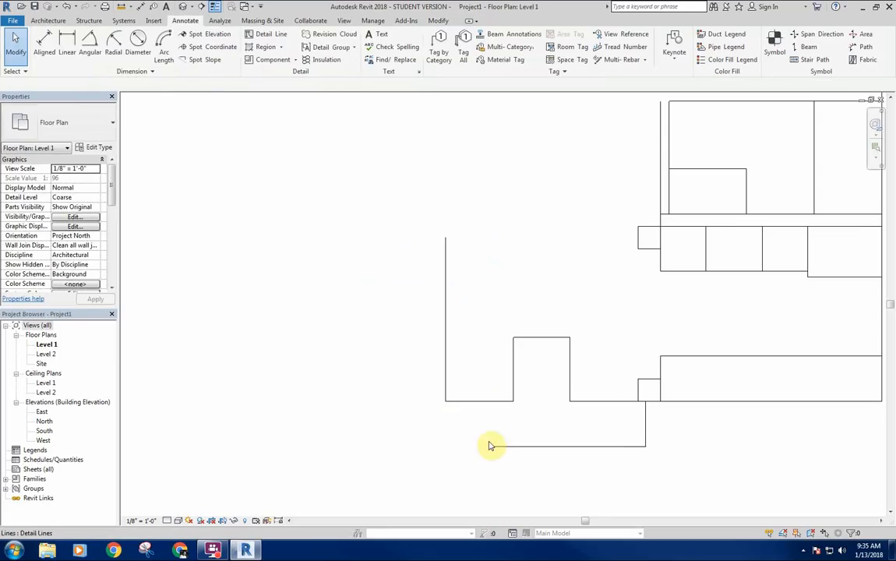
key("t")
key("r")
left_click(446, 390)
left_click(499, 445)
scroll(433, 400, "down", 3)
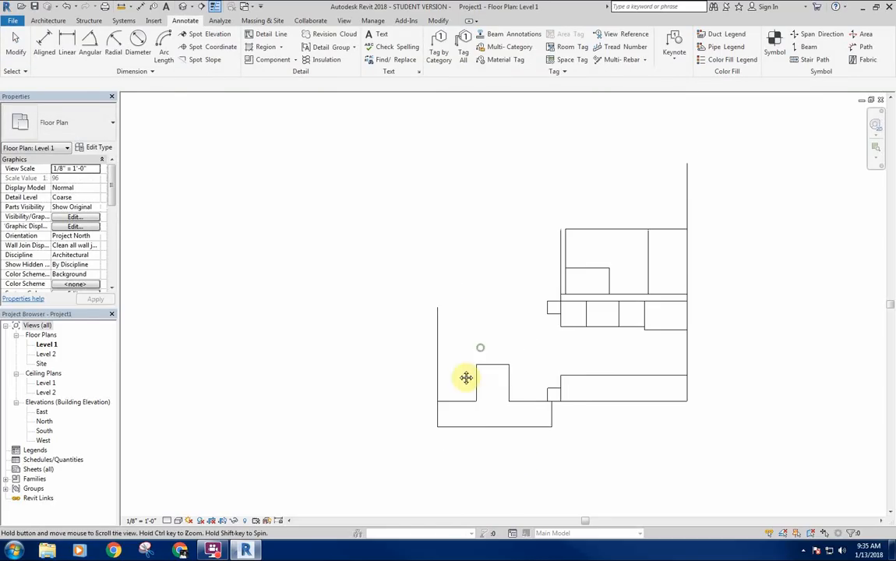
right_click(471, 322)
left_click(489, 328)
Step: Draw a triangle against the tall left wall line, with a lower side about 3'-5" long at 55° and an upper side returning to the wall
middle_click_drag(478, 363, 558, 379)
middle_click_drag(620, 270, 648, 296)
middle_click_drag(577, 263, 646, 284)
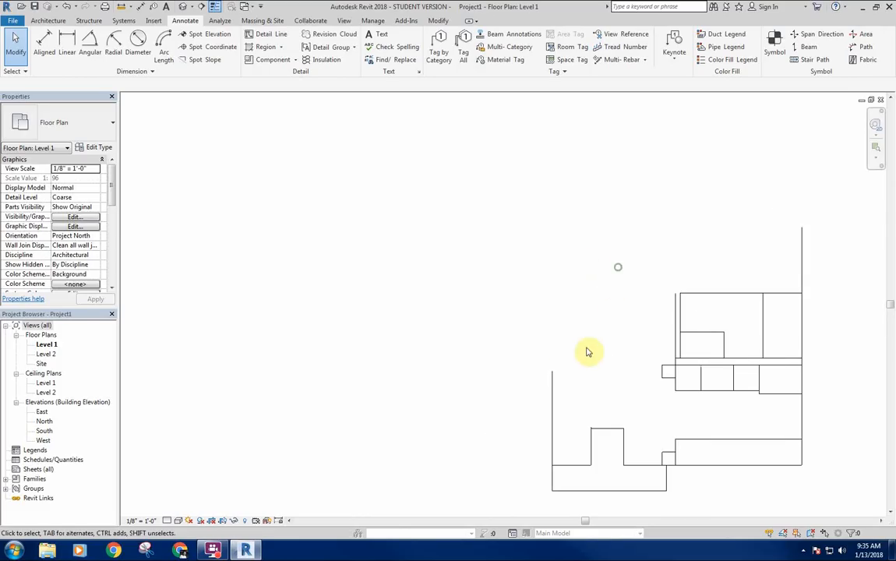
mouse_move(567, 375)
middle_mouse_down()
mouse_move(583, 383)
mouse_move(578, 337)
mouse_move(606, 385)
mouse_move(586, 377)
middle_mouse_up()
key("d")
key("l")
left_click(578, 371)
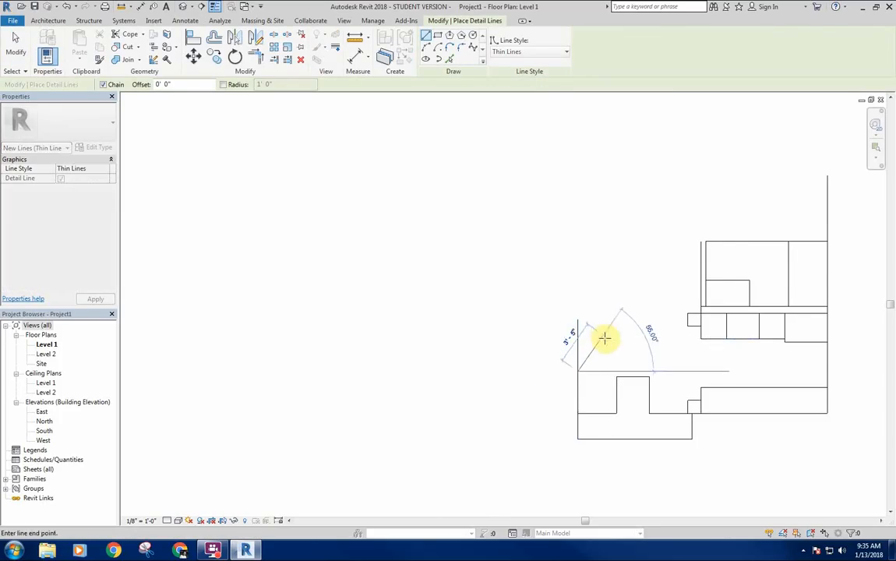
left_click(605, 338)
left_click(578, 324)
right_click(593, 292)
left_click(604, 298)
mouse_move(546, 292)
middle_mouse_down()
mouse_move(576, 313)
mouse_move(575, 335)
middle_mouse_up()
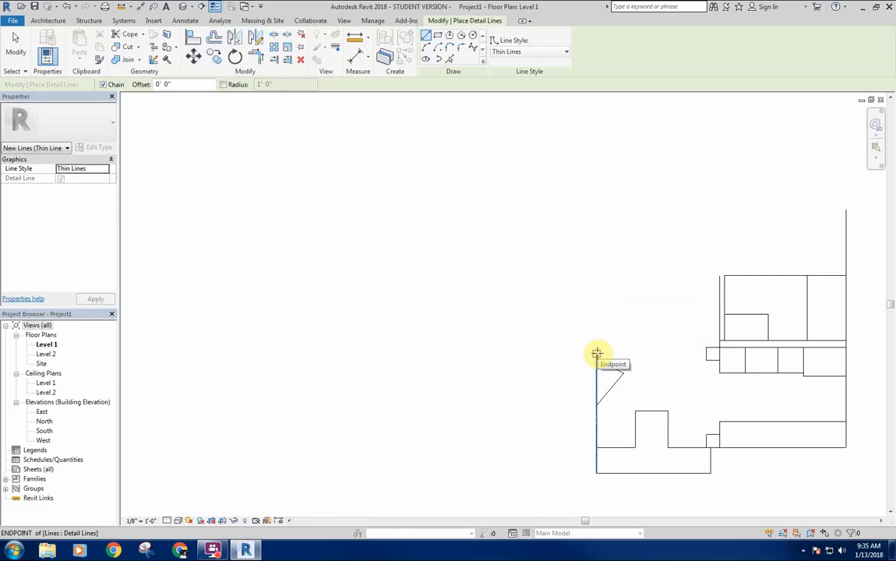
middle_click_drag(618, 410, 642, 411)
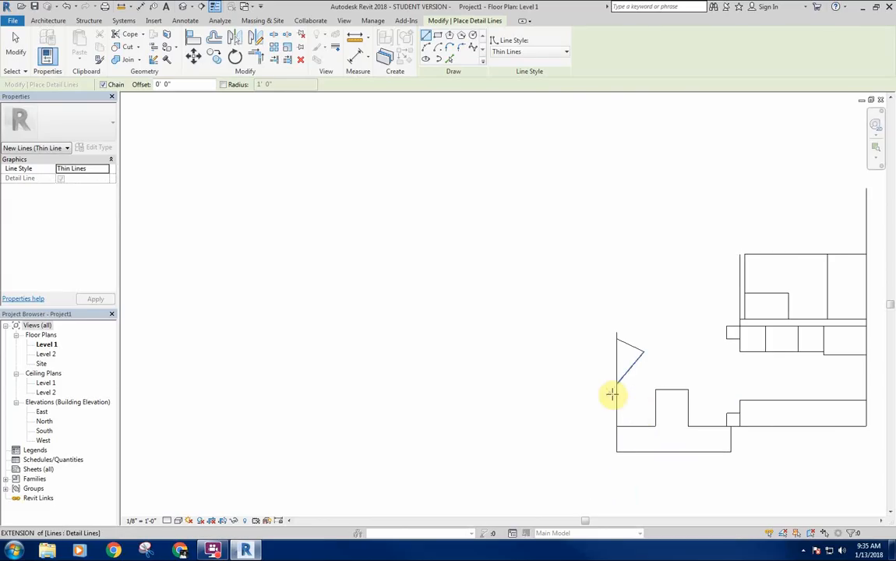
middle_click_drag(577, 390, 572, 387)
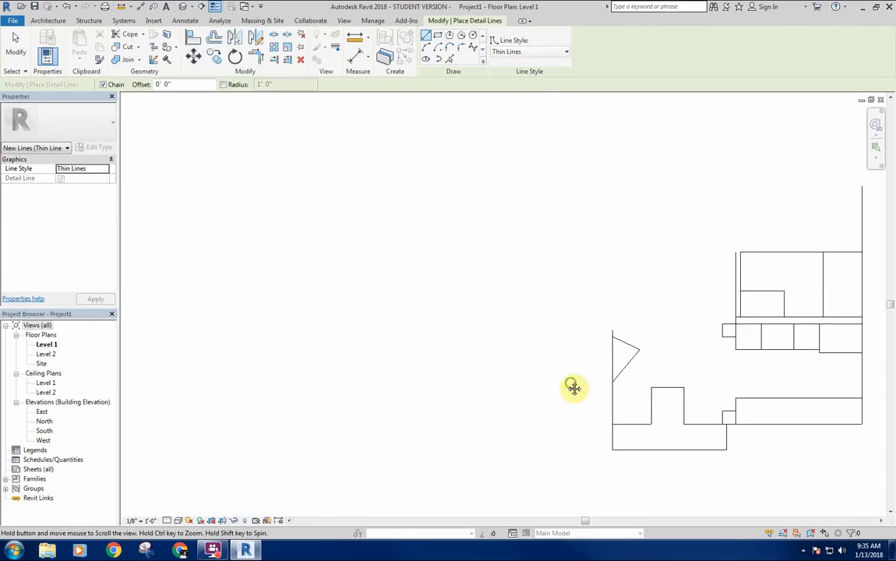
left_click(613, 330)
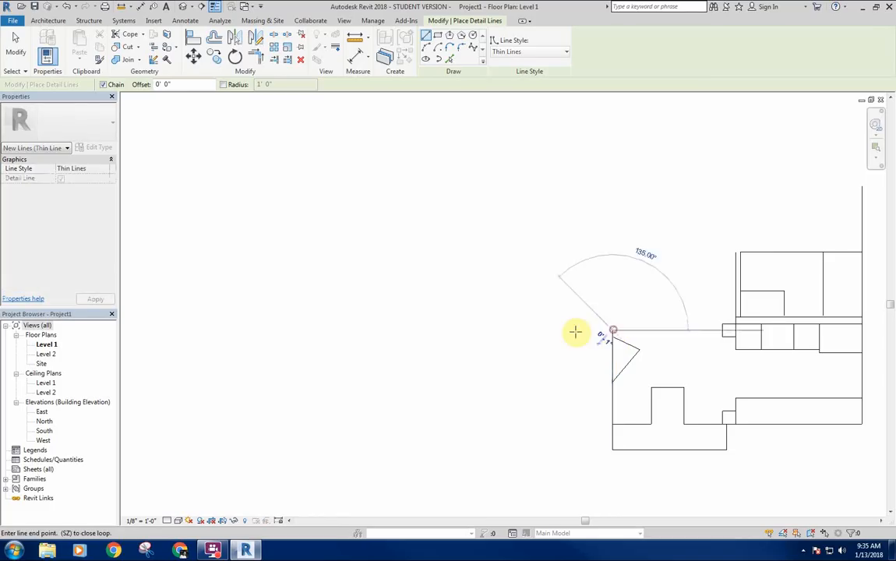
right_click(519, 332)
left_click(536, 339)
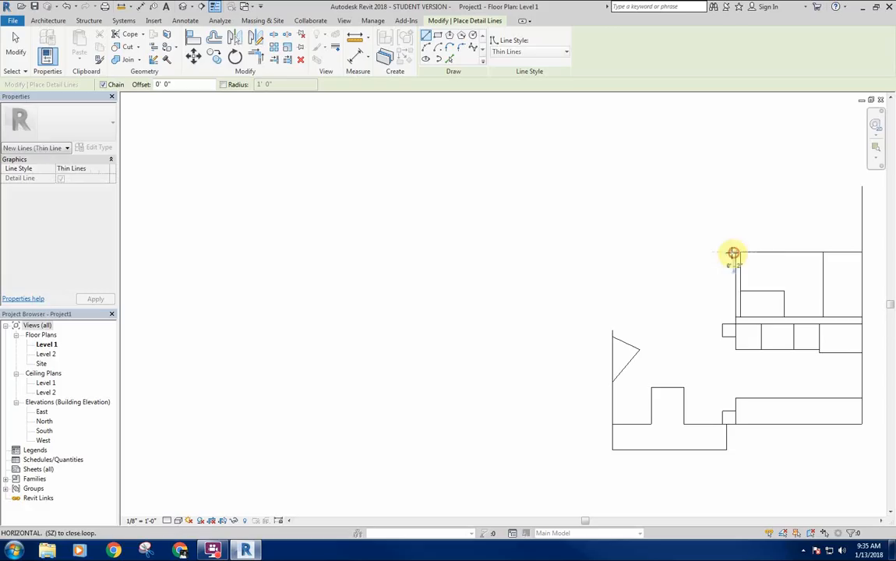
Step: Chain detail lines from the upper rooms' upper-left corner: left, up 3'-0", left 12'-9", down 9'-0 1/2", and right to the tall left wall's top
left_click(684, 250)
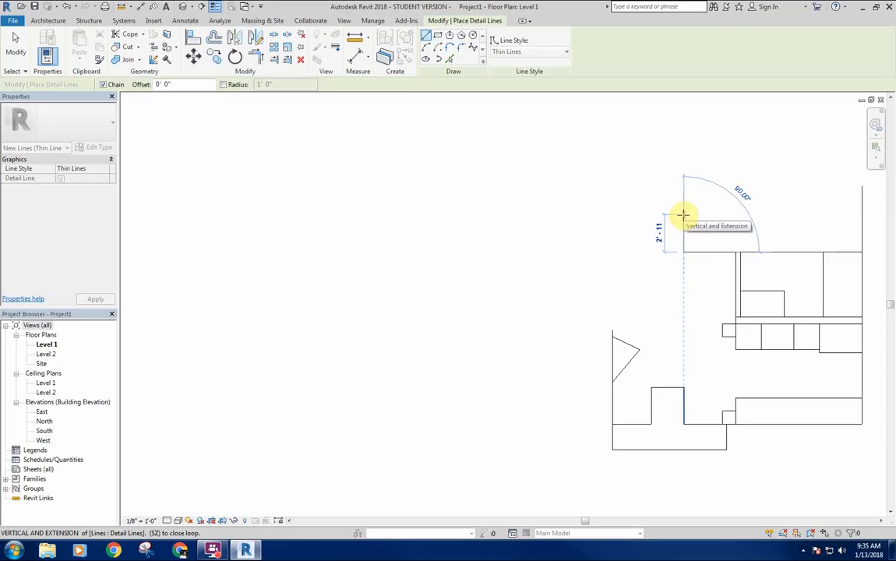
left_click(682, 213)
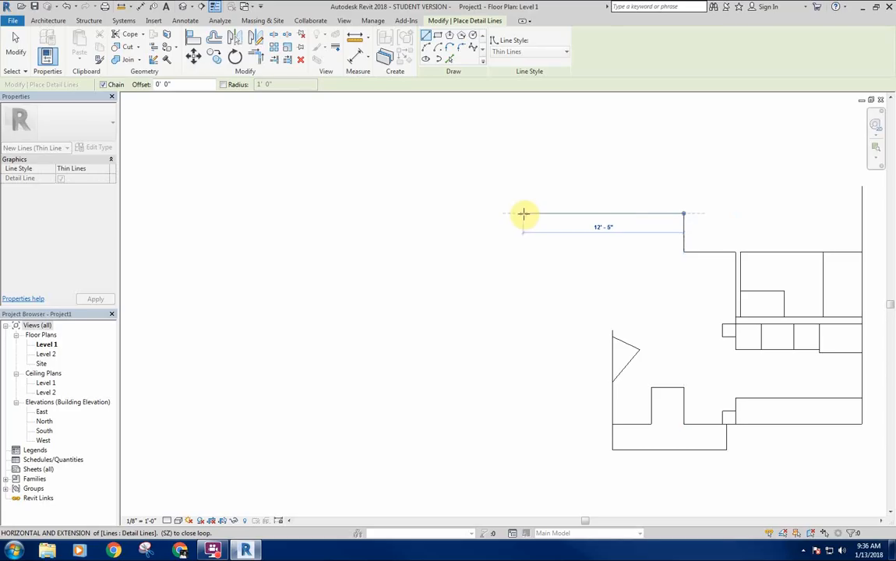
left_click(519, 214)
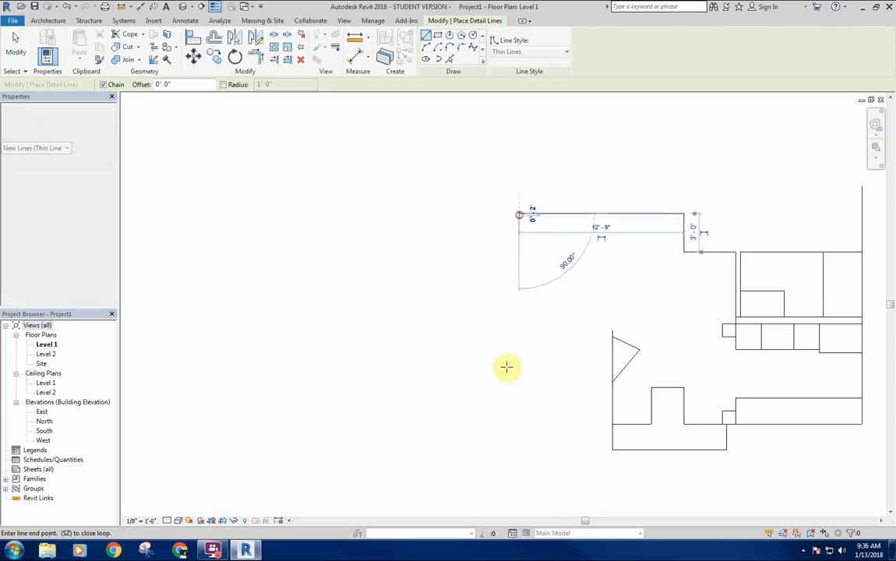
left_click(519, 331)
left_click(598, 330)
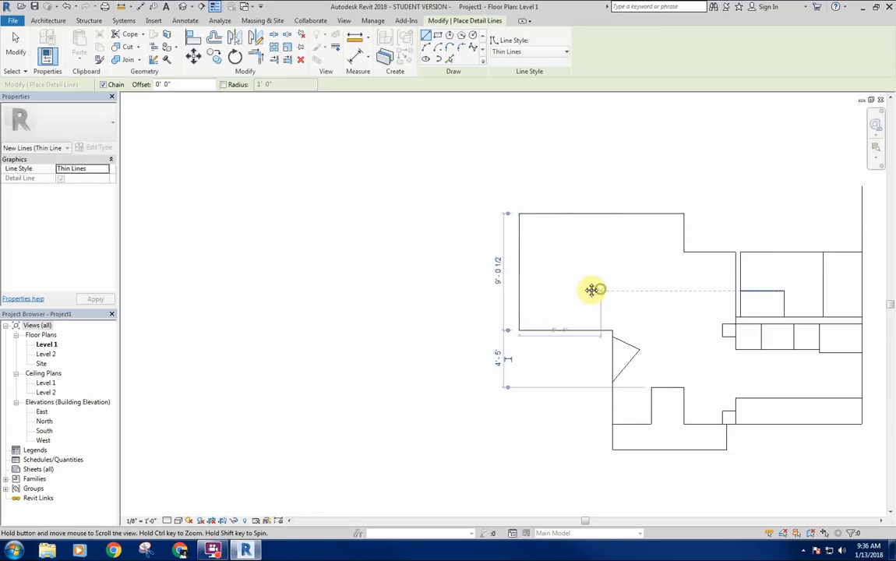
middle_click_drag(592, 290, 571, 274)
key("Escape")
key("Escape")
scroll(592, 250, "down", 2)
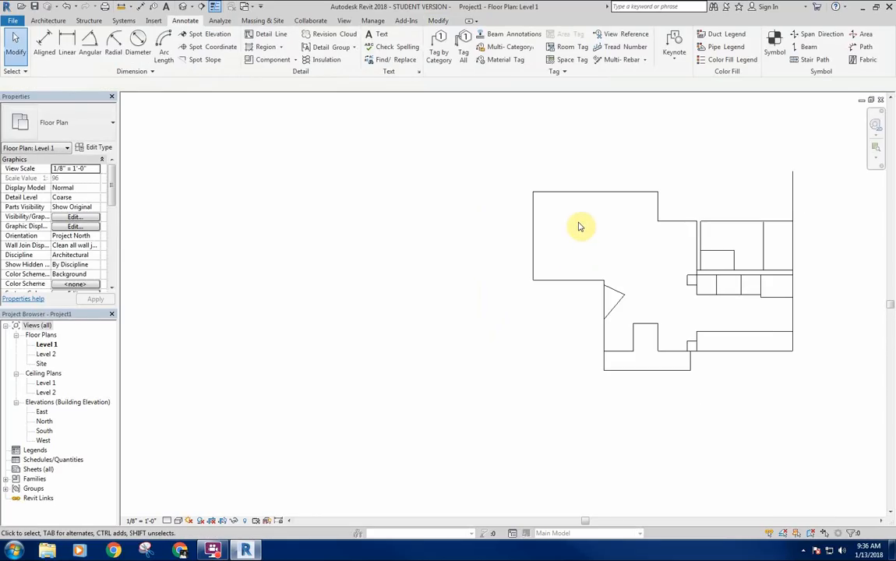
Step: Move the large left room's bottom line and the adjoining triangle down together, making the room's left side 10'-9 1/2" long
middle_click_drag(584, 234, 589, 230)
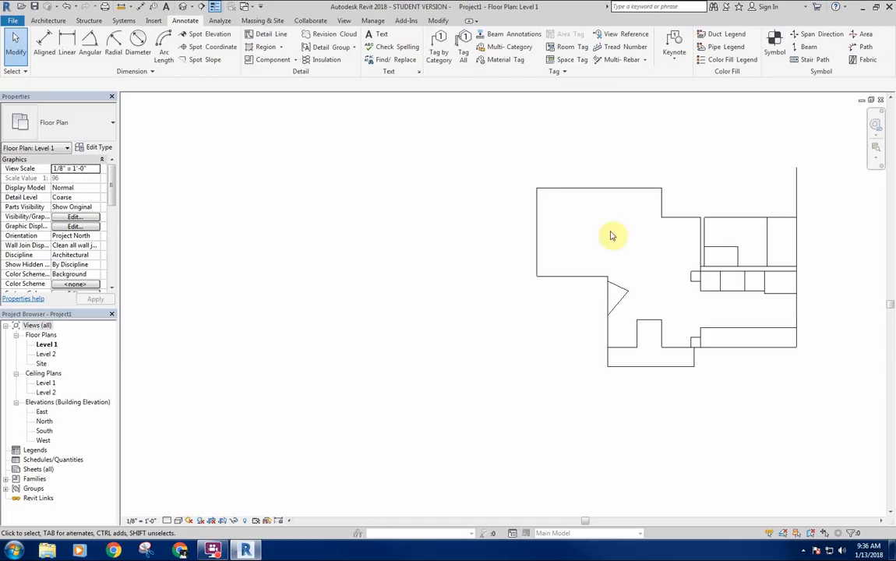
left_click_drag(500, 253, 630, 327)
left_click_drag(590, 276, 592, 293)
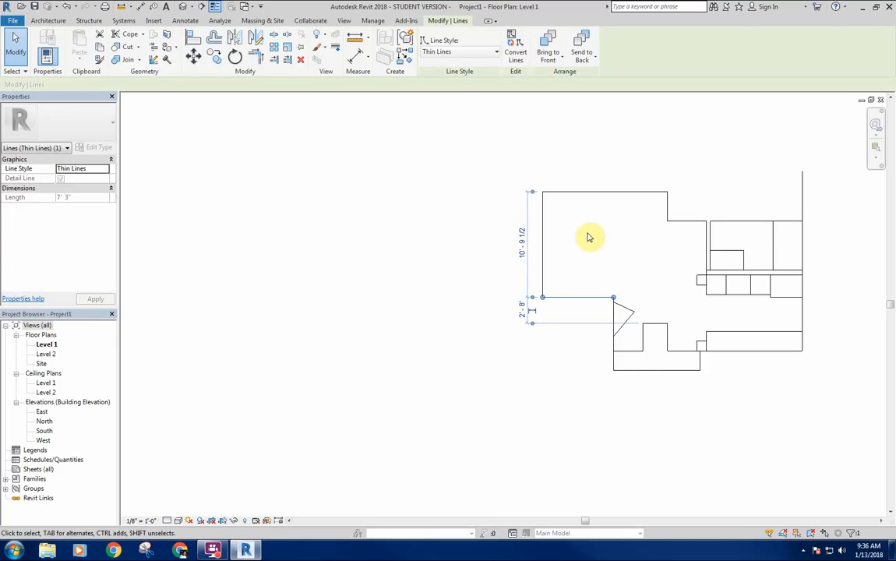
left_click(588, 238)
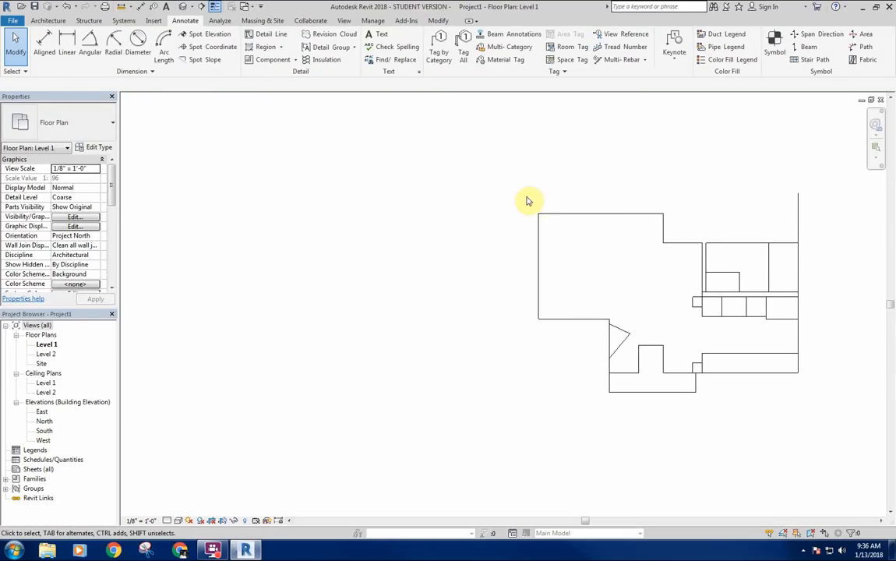
left_click_drag(521, 199, 694, 248)
left_click_drag(694, 251, 658, 186)
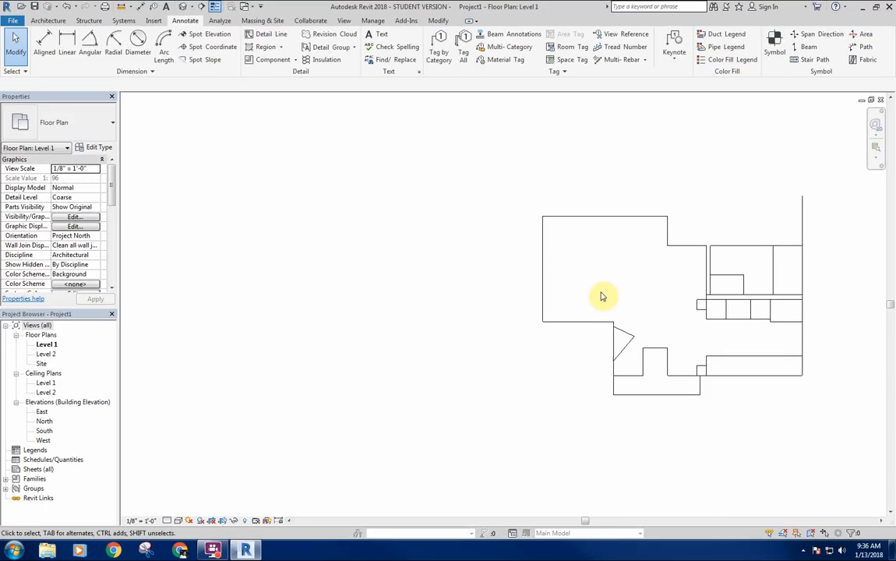
Step: Move the large left room's top line up, making the room's left side 12'-0" long
middle_click_drag(598, 292, 599, 298)
left_click(598, 218)
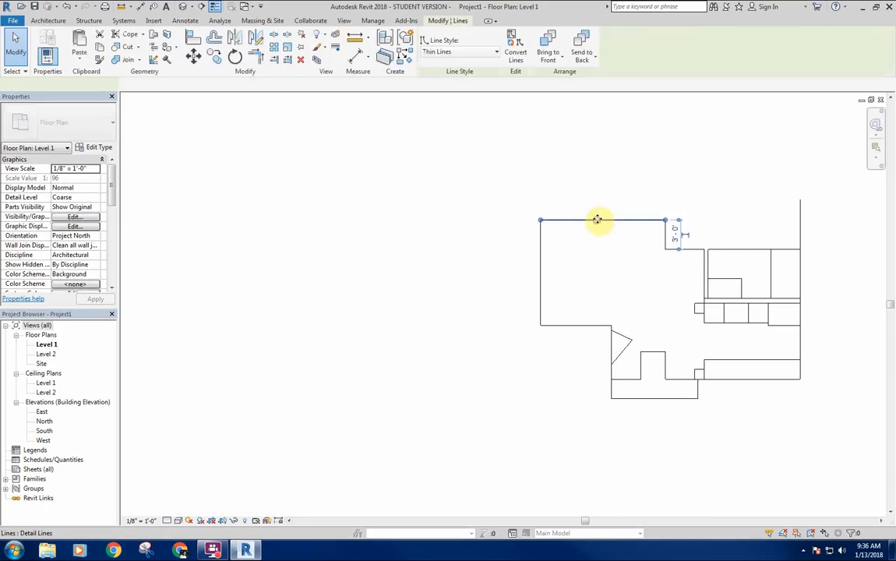
left_click_drag(679, 249, 597, 327)
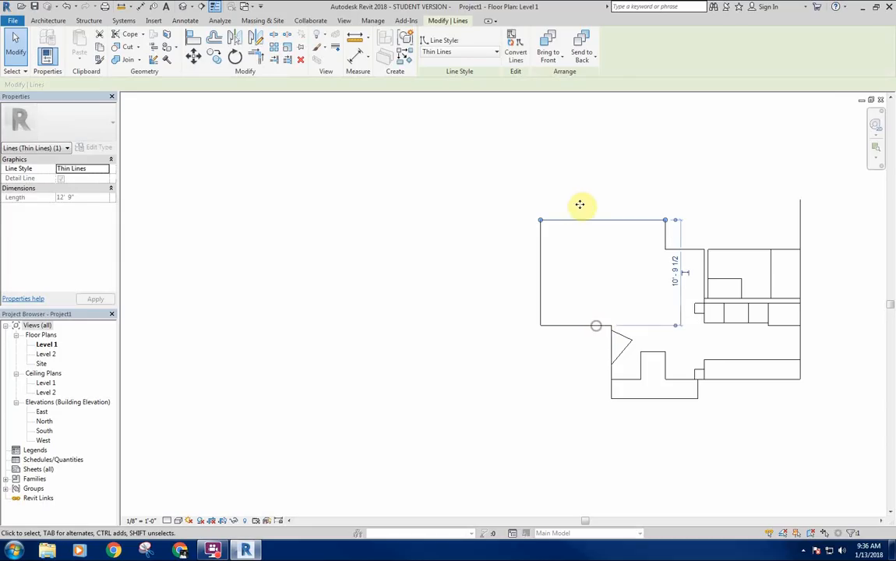
left_click_drag(586, 217, 587, 206)
left_click(605, 252)
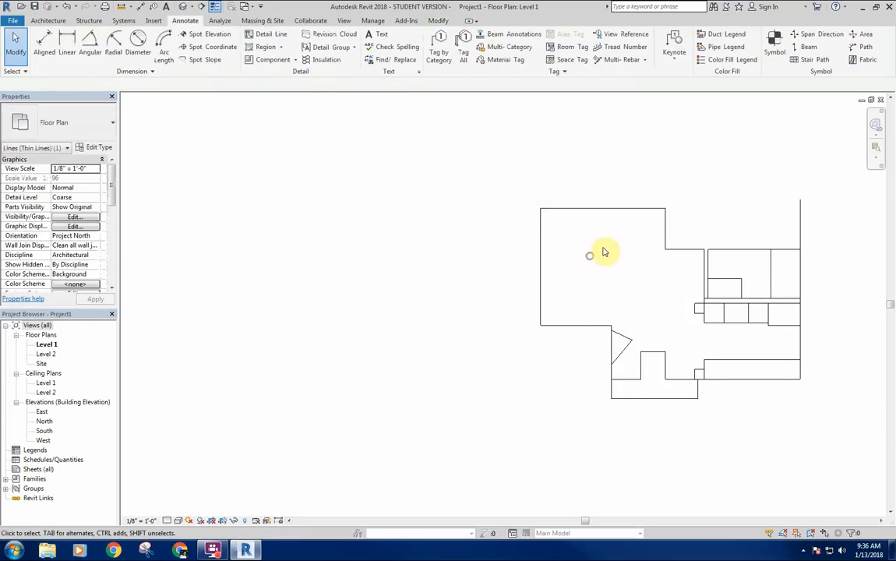
Step: Move the 4'-0" line joining the large left room to the upper rooms up, about 2'-11 1/2" below the left room's top line
left_click(674, 249)
scroll(675, 251, "up", 2)
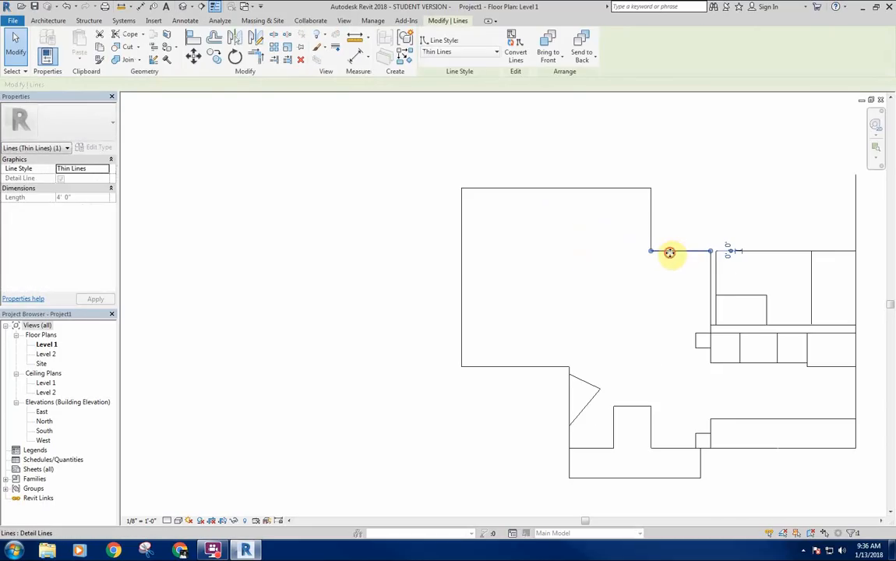
left_click_drag(670, 243, 668, 232)
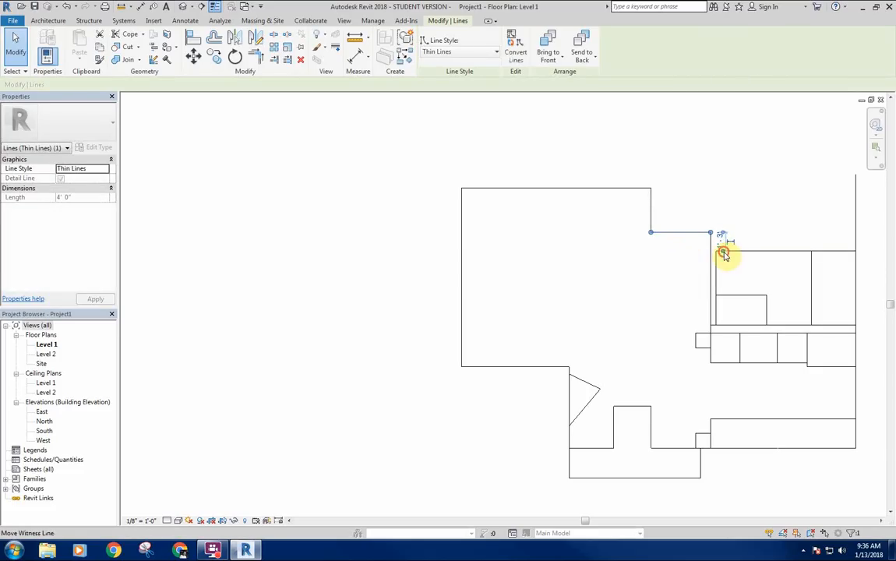
left_click_drag(726, 251, 642, 190)
left_click(720, 211)
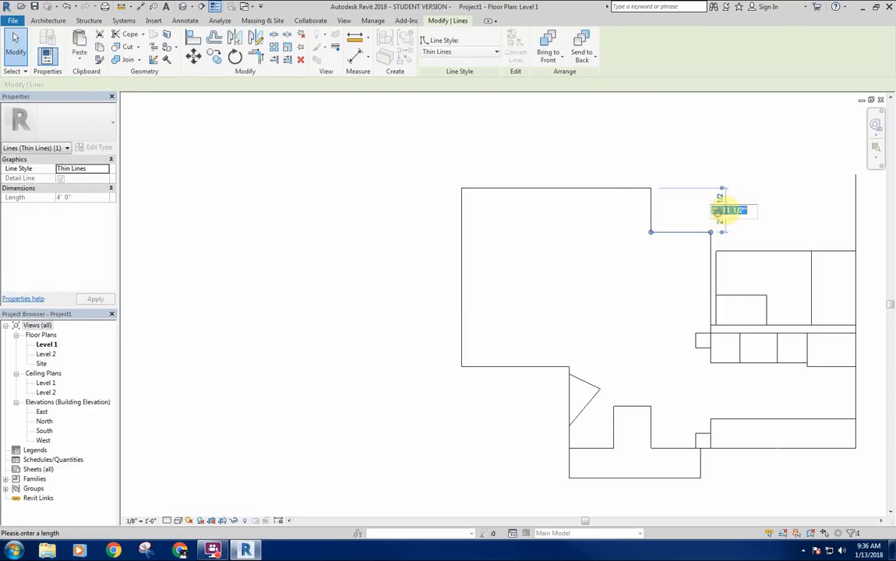
key("Escape")
left_click(580, 273)
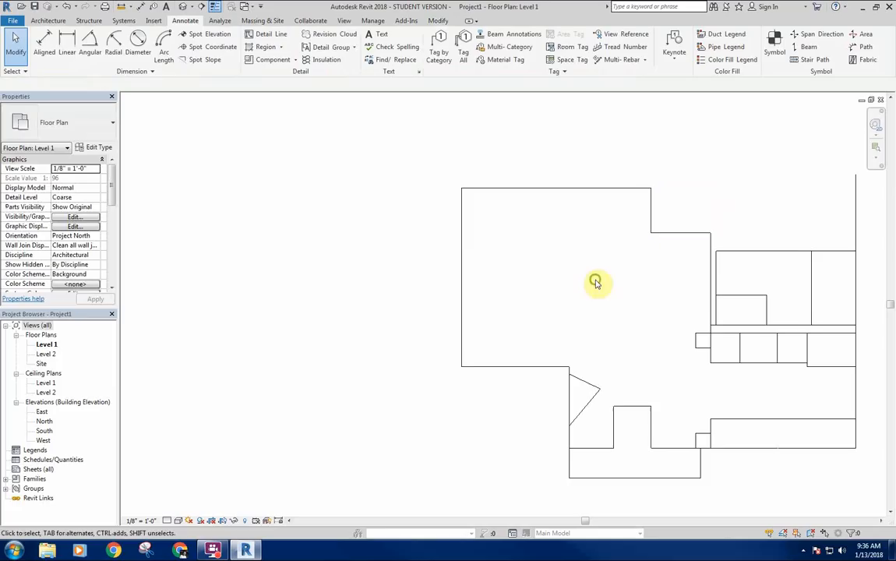
Step: Move the large left room's left line to the right, making the room's top side 12'-0" long
middle_click_drag(596, 282, 594, 274)
left_click(460, 306)
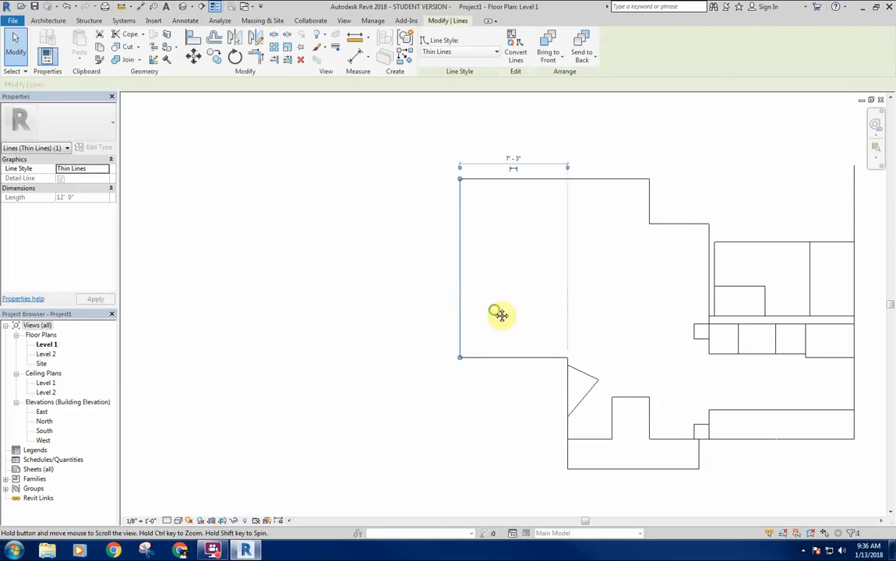
middle_click_drag(497, 314, 509, 296)
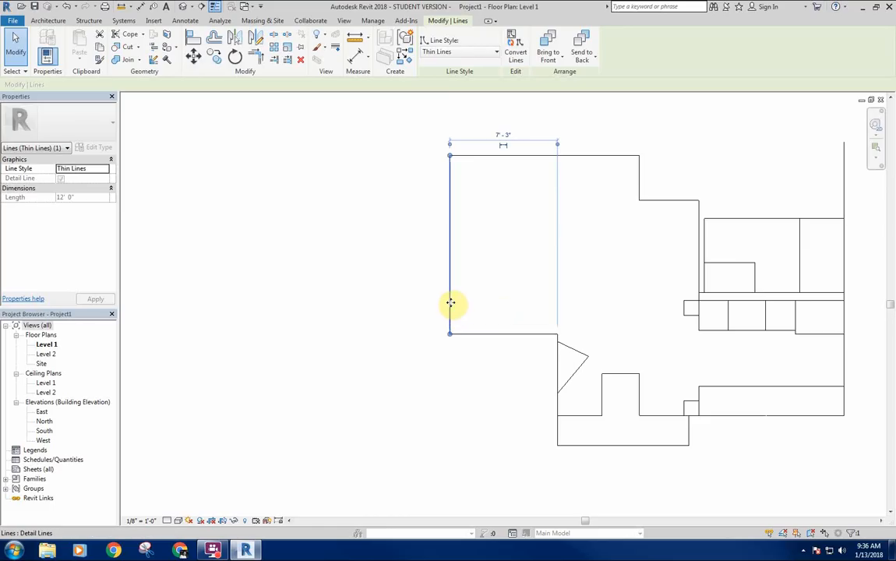
left_click_drag(451, 302, 462, 301)
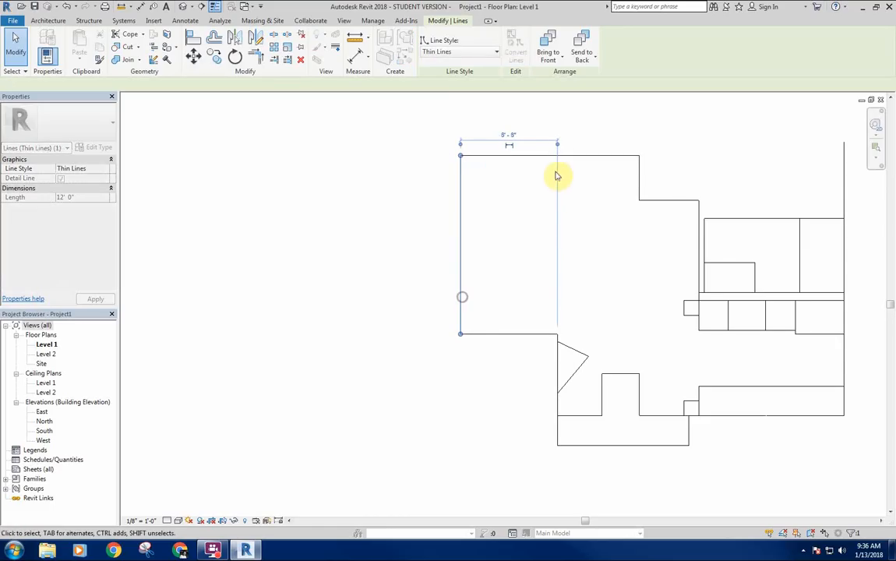
left_click_drag(557, 148, 638, 184)
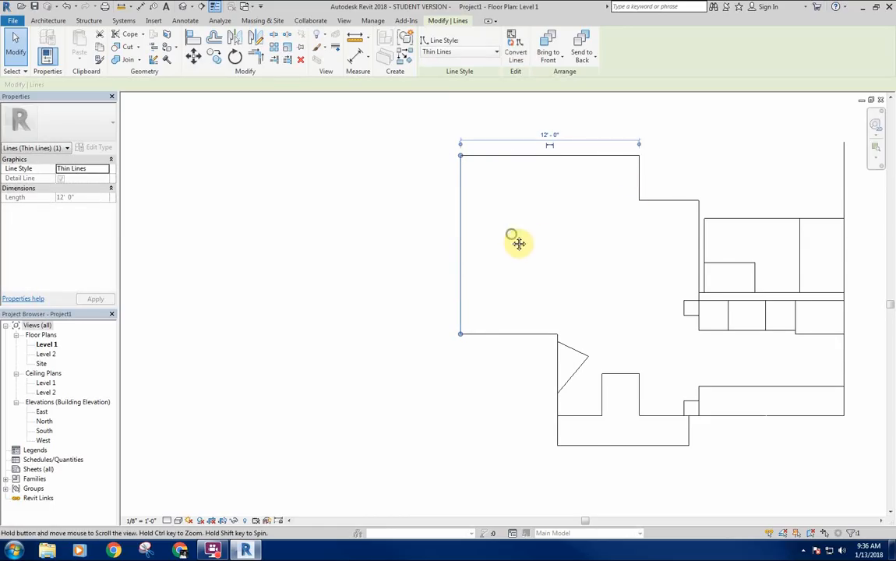
middle_click_drag(515, 240, 513, 245)
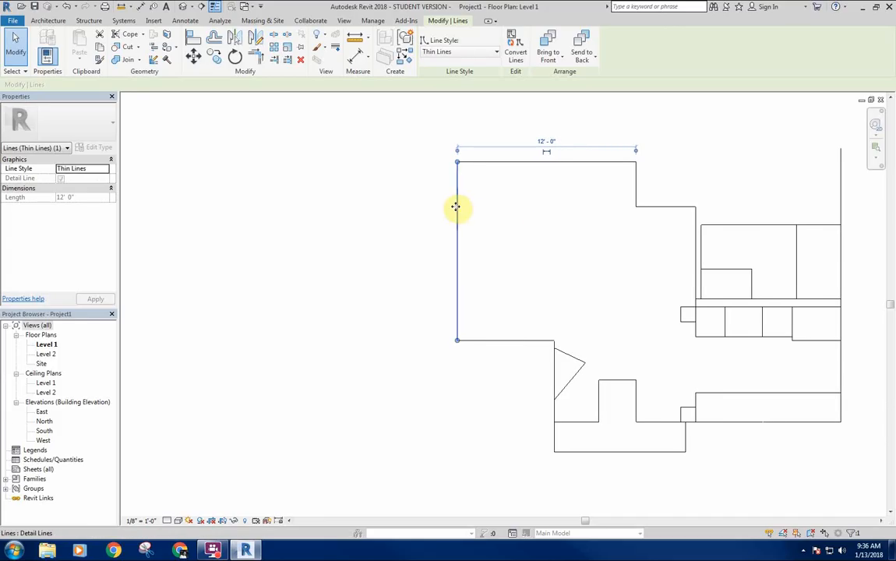
left_click(531, 248)
middle_click_drag(534, 261, 509, 254)
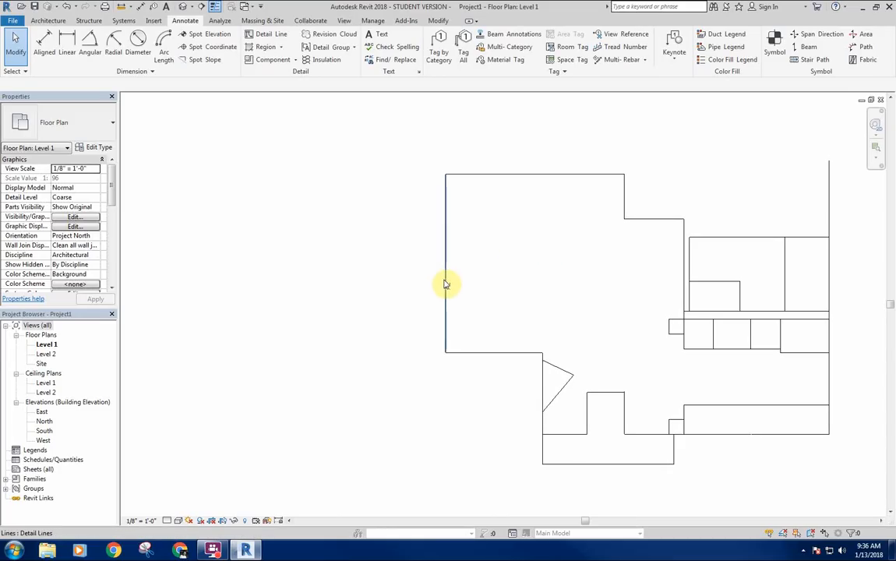
Step: Chain thin detail lines to form a small rectangular box projecting outside the large left room's left line
key("d")
key("l")
left_click(414, 237)
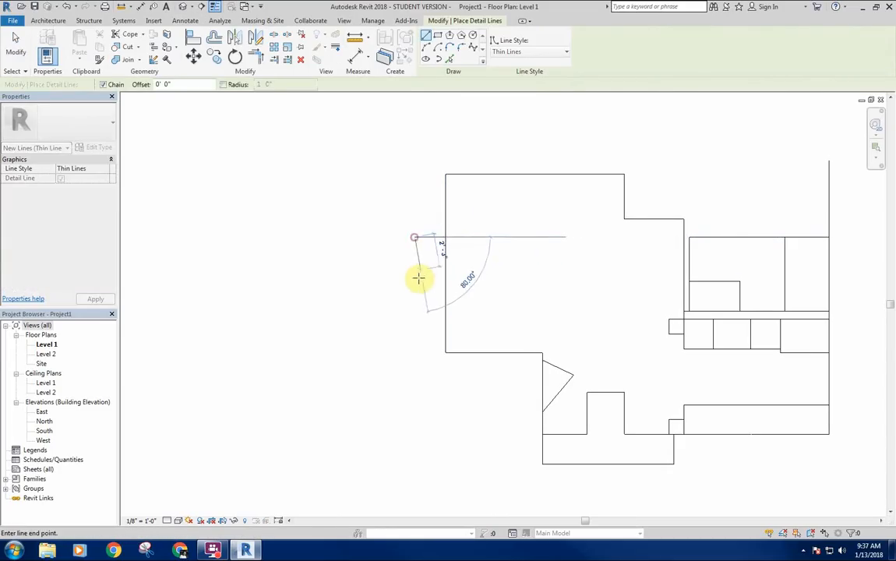
left_click(414, 298)
left_click(445, 299)
key("Escape")
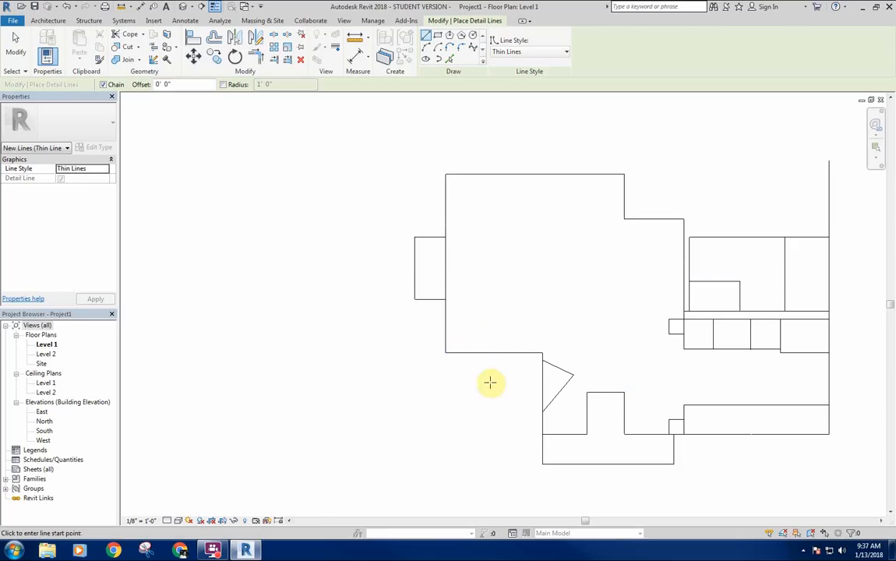
middle_click_drag(499, 399, 489, 343)
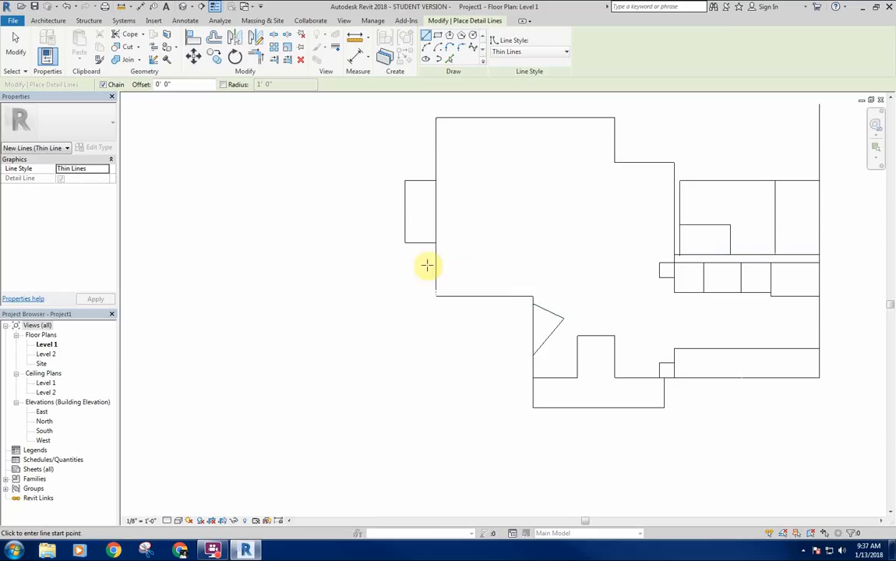
middle_click_drag(504, 256, 492, 234)
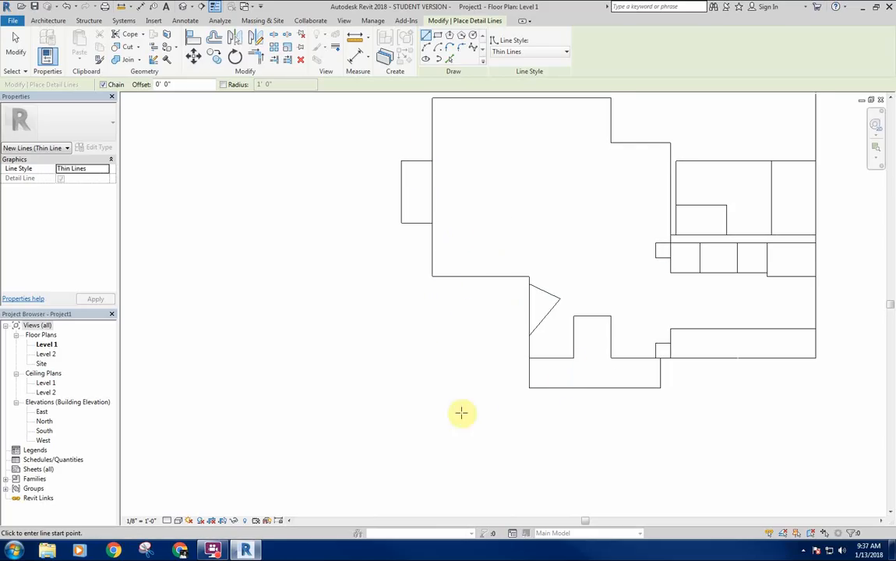
middle_click_drag(586, 258, 600, 295)
mouse_move(582, 231)
middle_mouse_down()
mouse_move(600, 255)
mouse_move(584, 250)
middle_mouse_up()
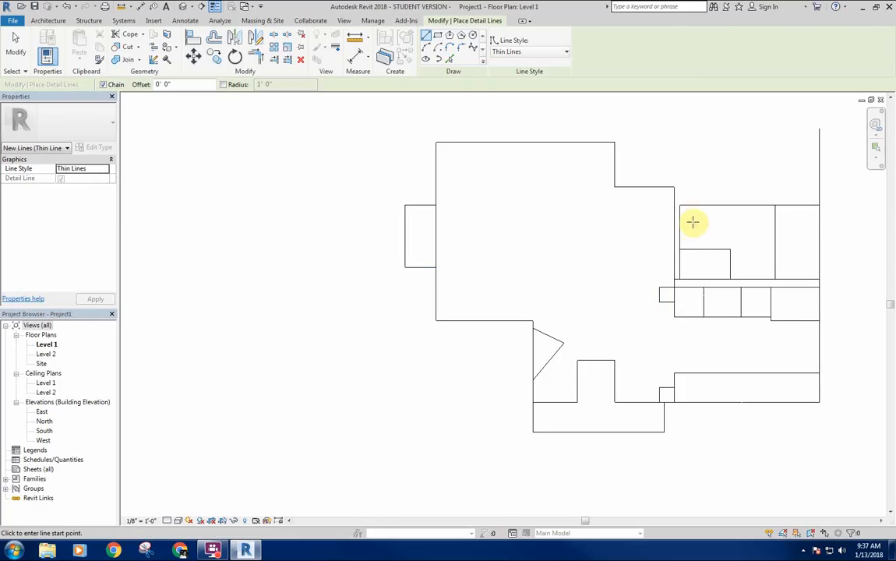
Step: Trim the upper rooms' top line and the far right vertical line to meet at a corner
middle_click_drag(642, 276, 687, 207)
right_click(690, 169)
left_click(697, 173)
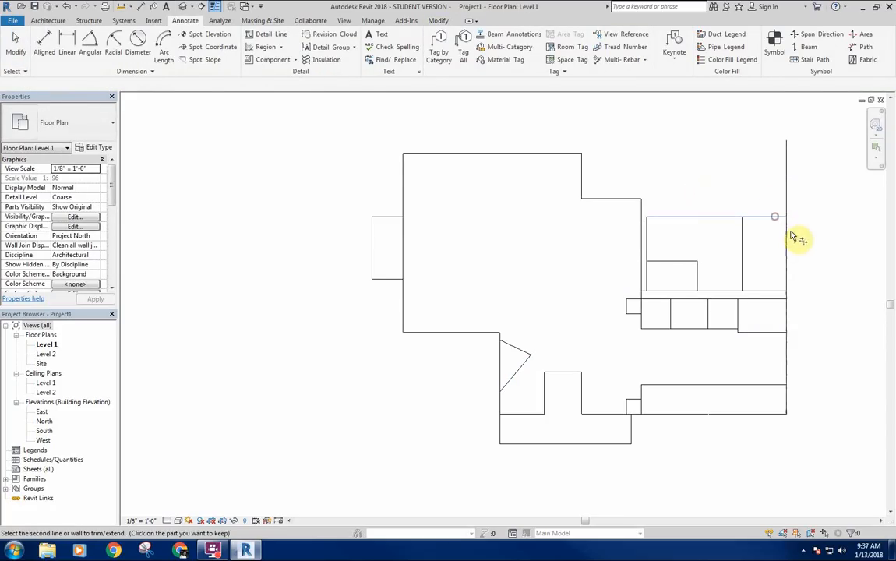
right_click(631, 138)
left_click(652, 144)
middle_click_drag(652, 193, 586, 180)
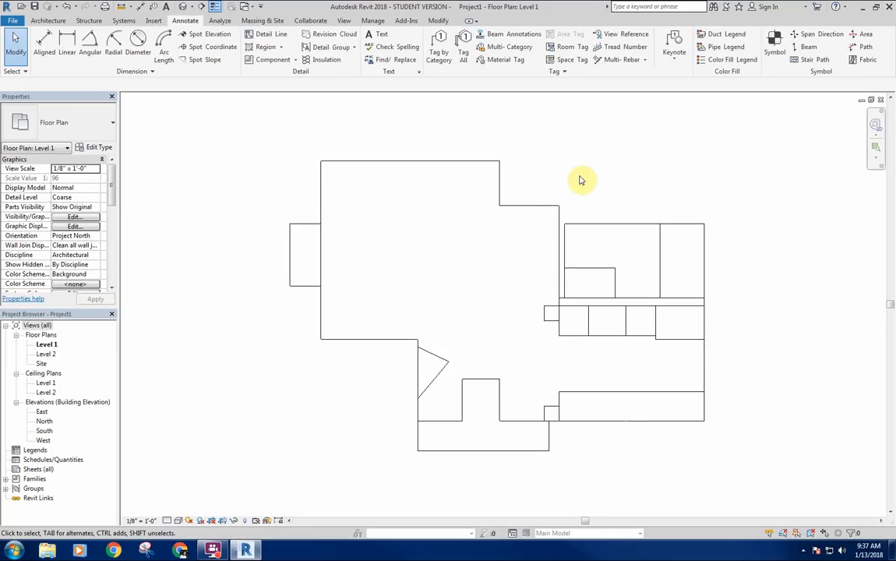
middle_click_drag(410, 276, 391, 269)
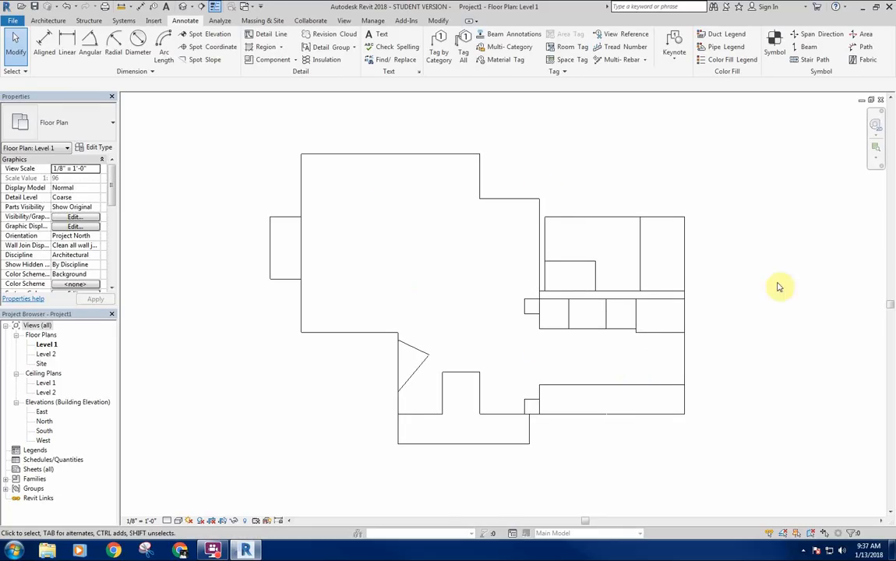
middle_click_drag(475, 313, 458, 313)
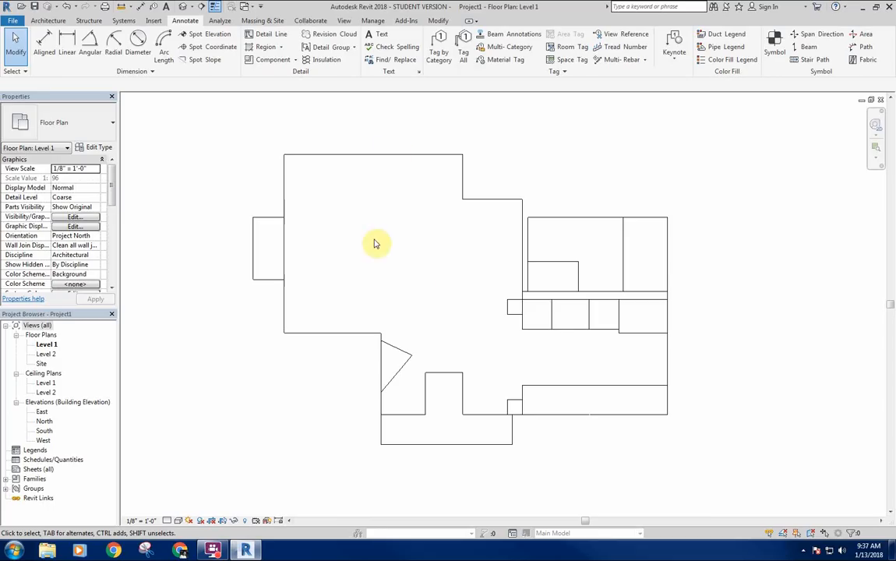
middle_click_drag(378, 241, 376, 235)
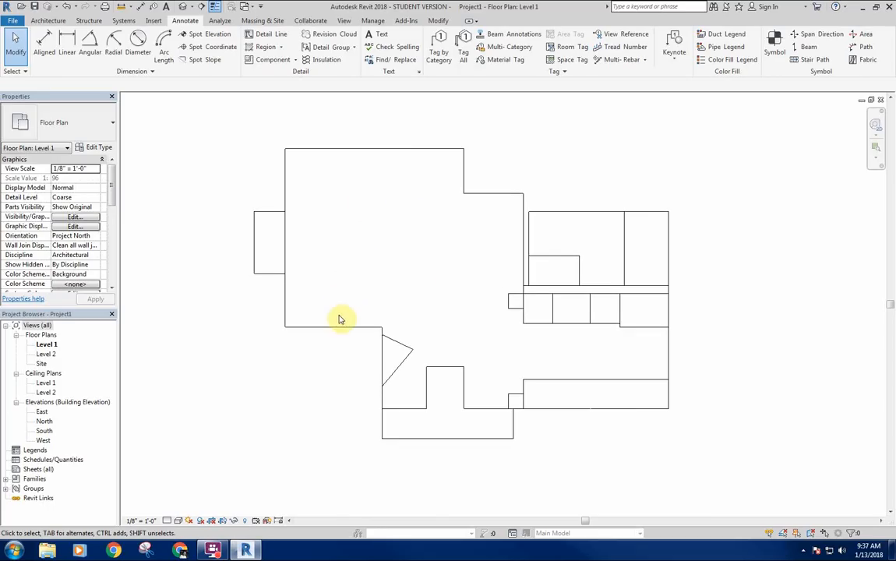
middle_click_drag(418, 258, 443, 263)
middle_click_drag(250, 221, 218, 251)
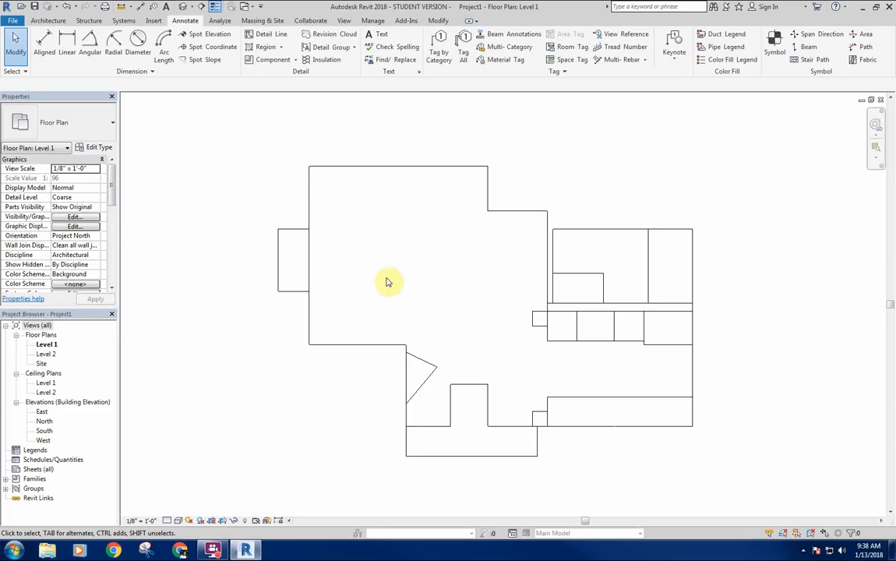
scroll(386, 279, "down", 1)
middle_click_drag(420, 282, 401, 291)
scroll(401, 291, "up", 1)
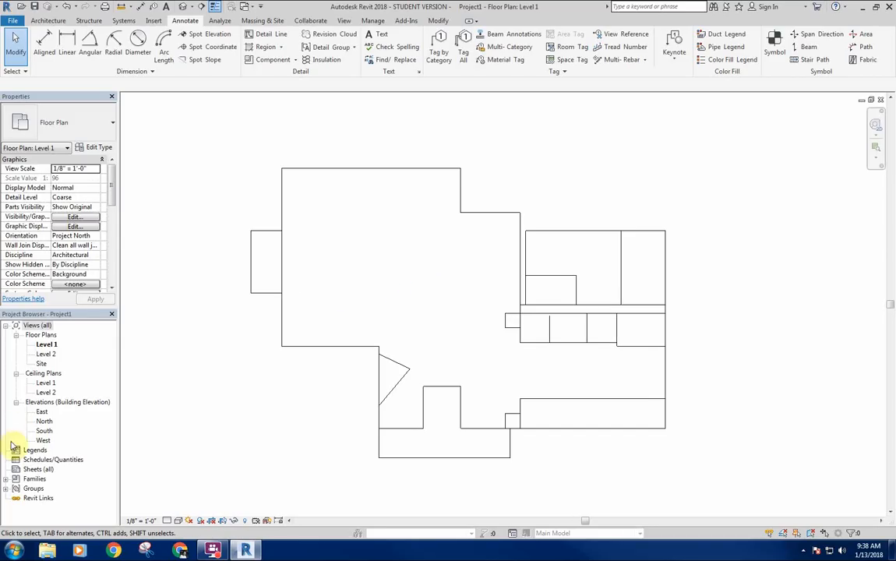
Step: Open the South building elevation and examine the Level 1 and Level 2 lines and their heads
double_click(43, 431)
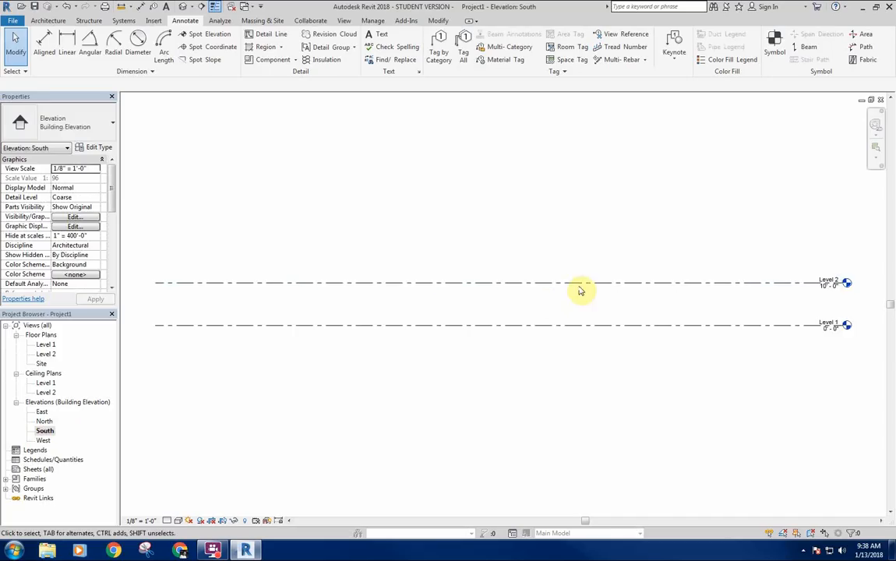
middle_click_drag(800, 306, 710, 306)
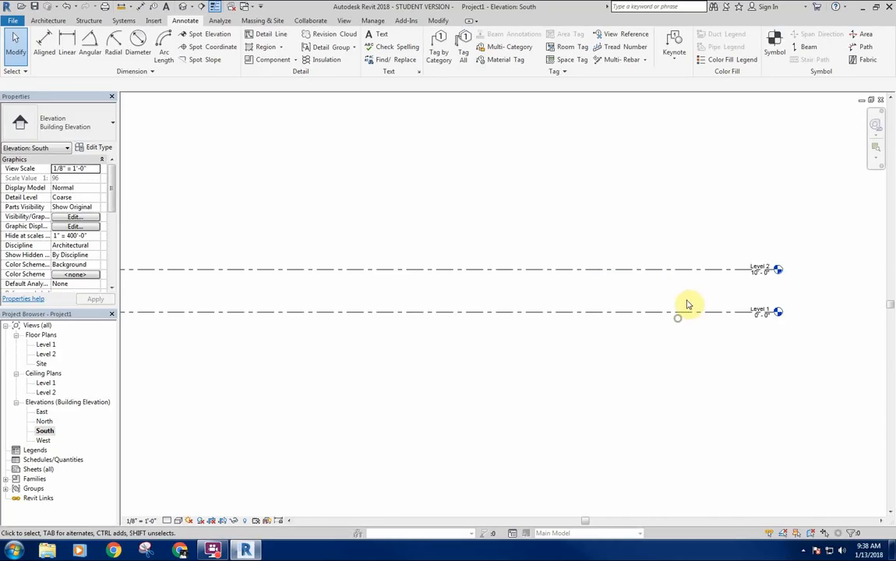
scroll(753, 303, "up", 3)
middle_click_drag(720, 237, 722, 219)
scroll(752, 324, "down", 2)
scroll(622, 250, "down", 2)
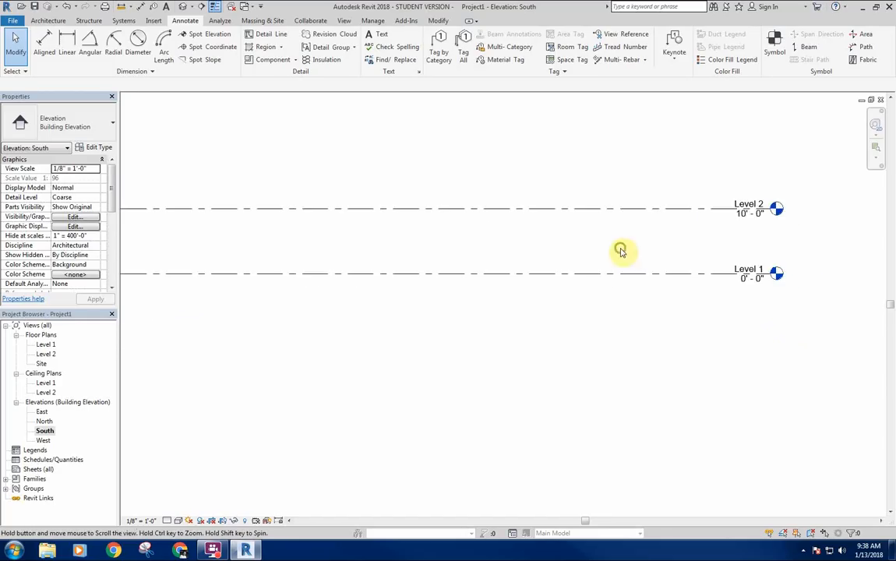
scroll(507, 265, "down", 2)
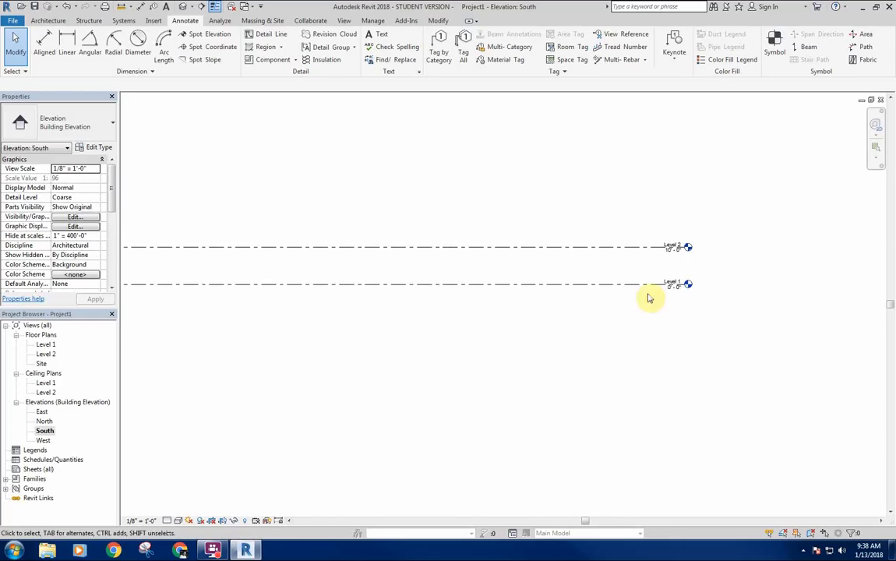
middle_click_drag(560, 260, 540, 265)
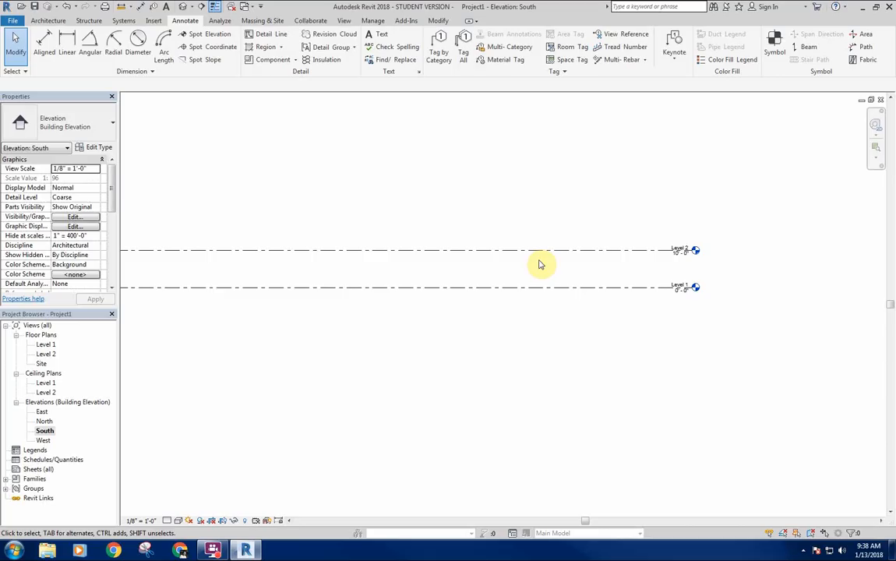
middle_click_drag(540, 264, 588, 247)
middle_click_drag(642, 207, 618, 211)
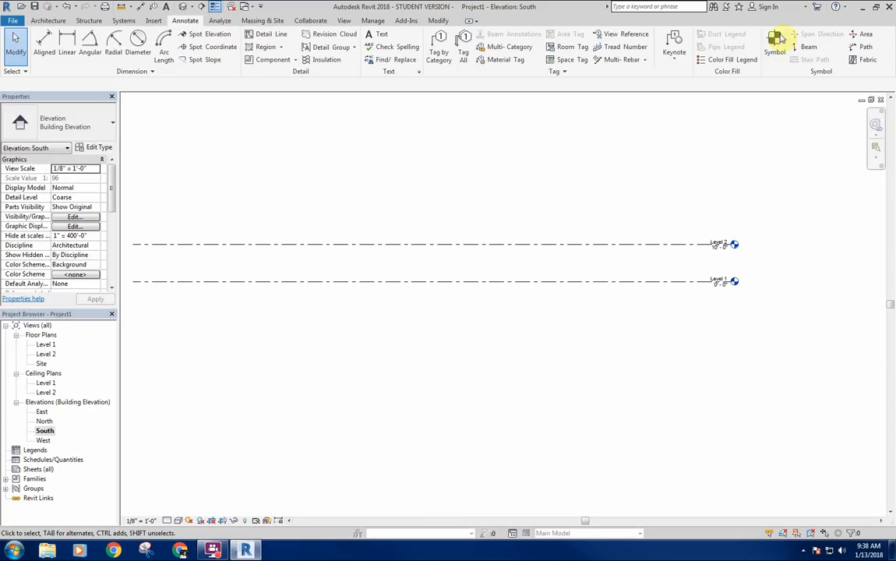
Step: Place a new level between Level 1 and Level 2 at about 8'-6", spanning the same length as the existing levels
left_click(43, 20)
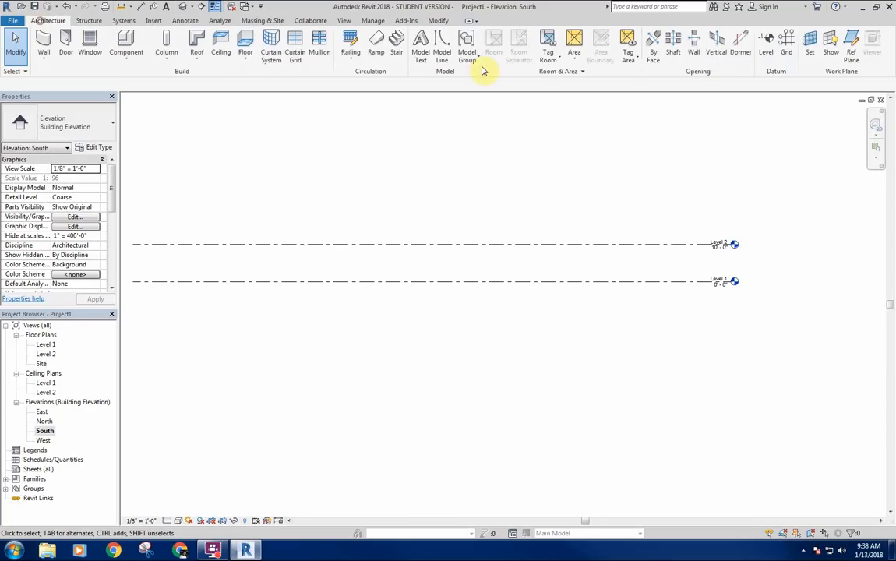
left_click(759, 43)
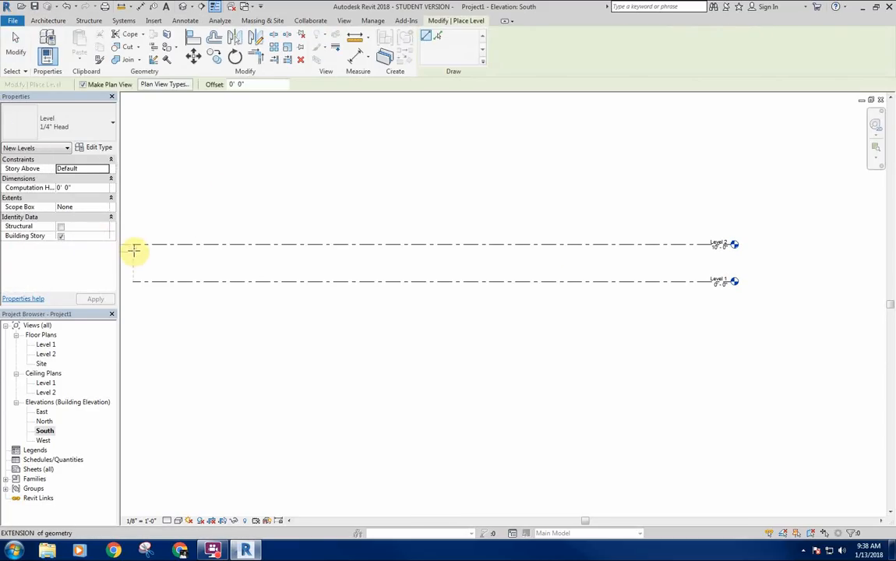
left_click(169, 246)
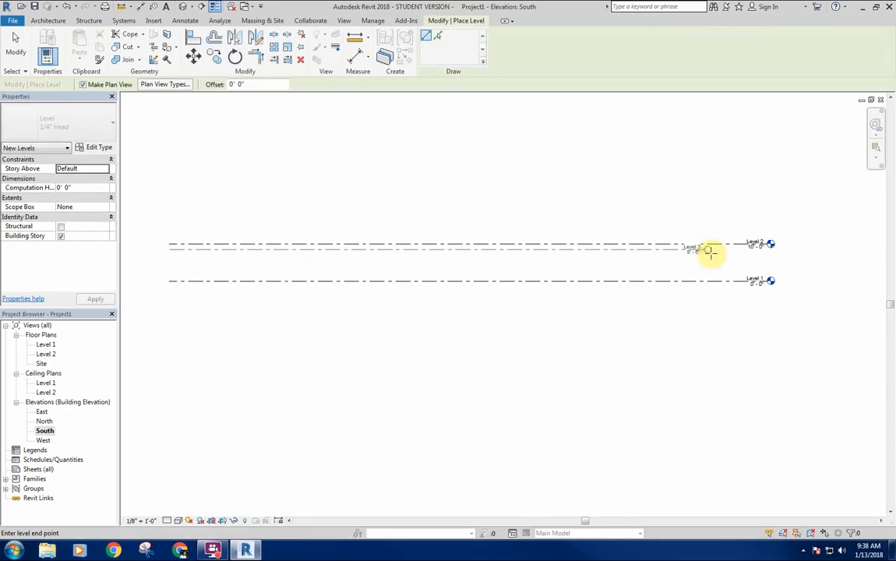
left_click(766, 247)
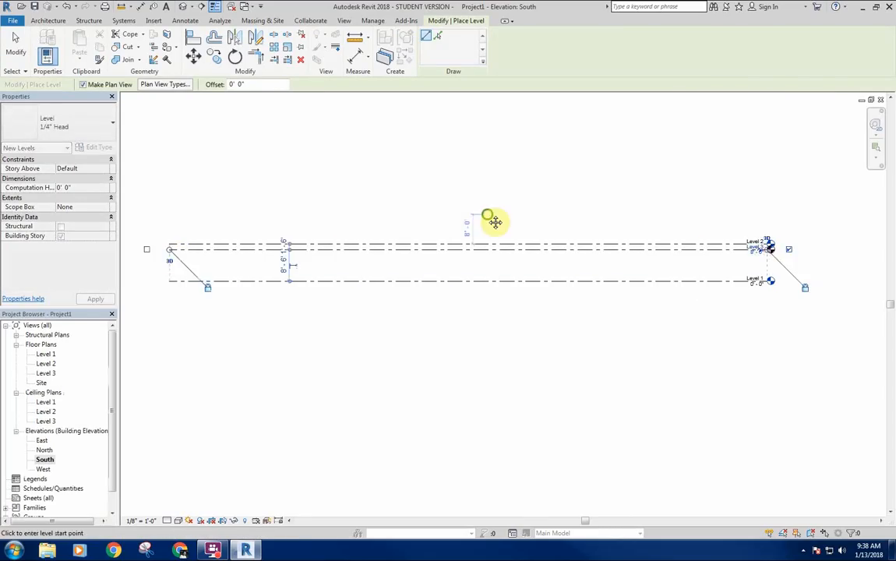
Step: Place full-length levels at 30'-0" above Level 2 and at -2'-6" below Level 1, aligned with the existing level ends
left_click(184, 220)
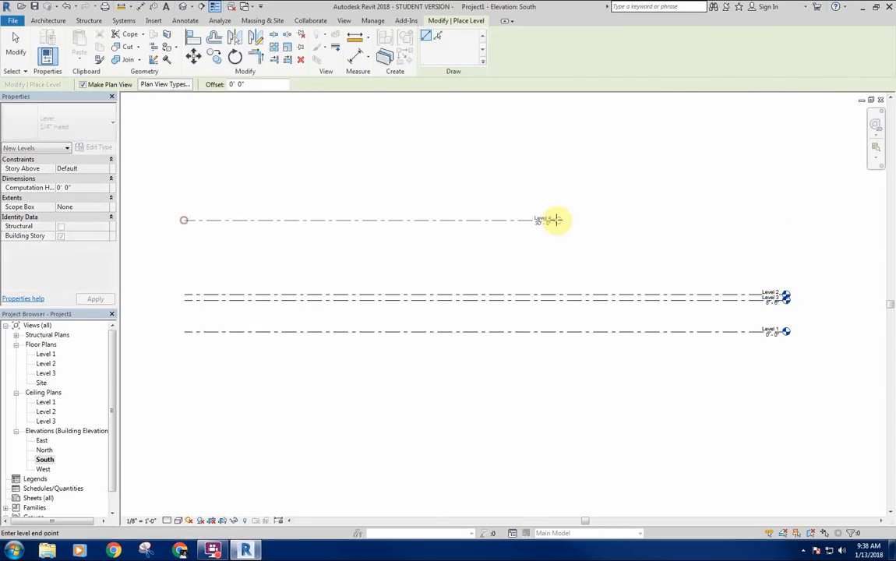
left_click(780, 225)
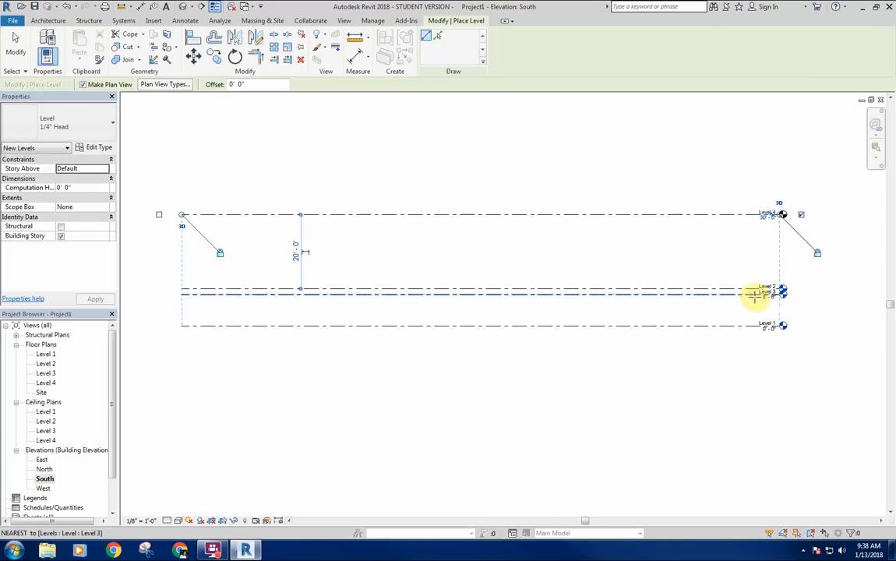
middle_click_drag(744, 296, 736, 265)
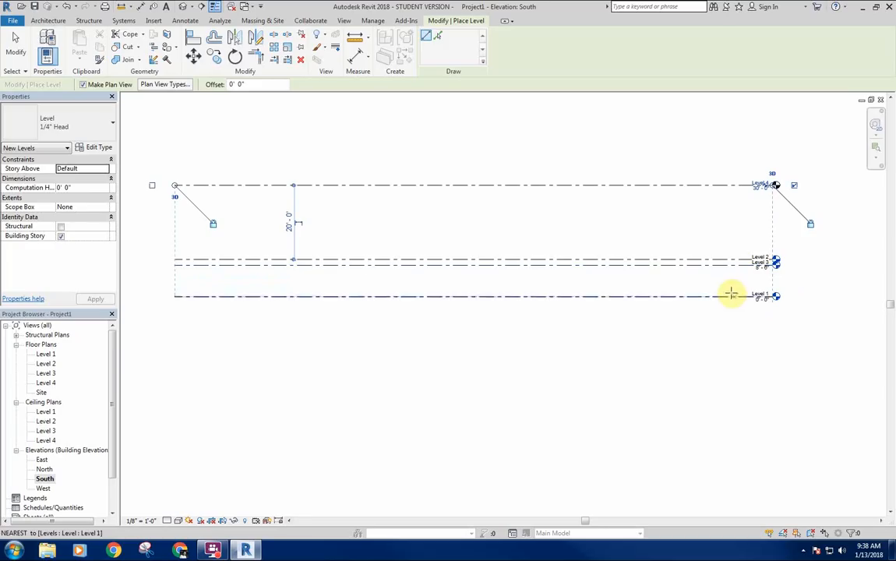
middle_click_drag(712, 298, 744, 259)
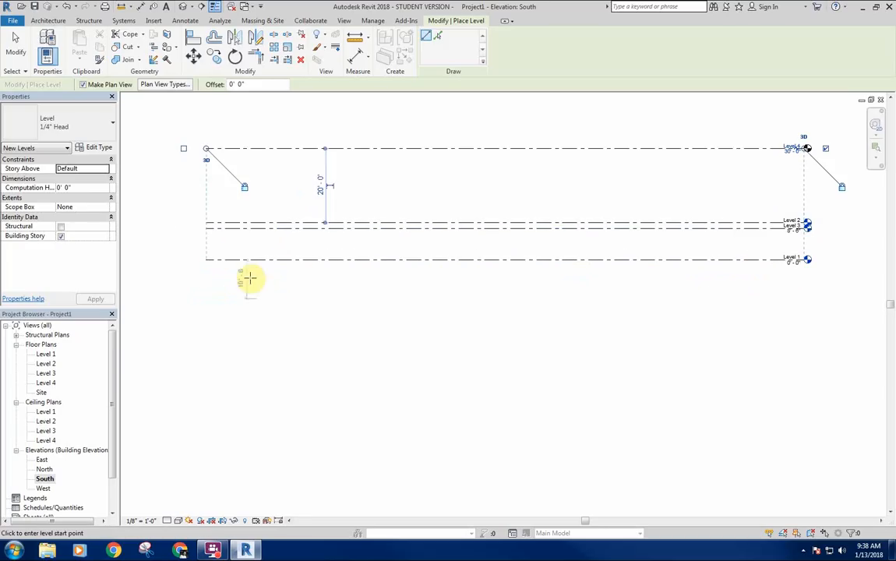
left_click(206, 268)
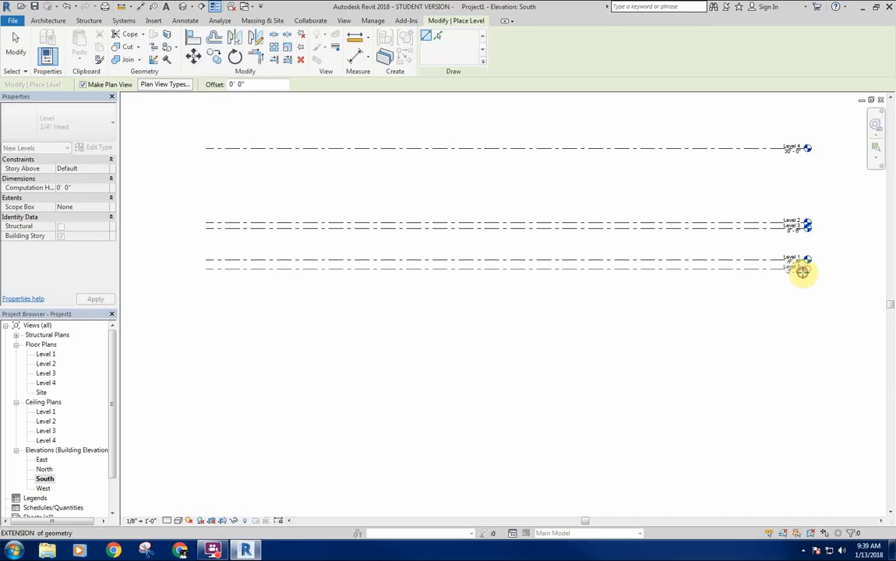
left_click(802, 270)
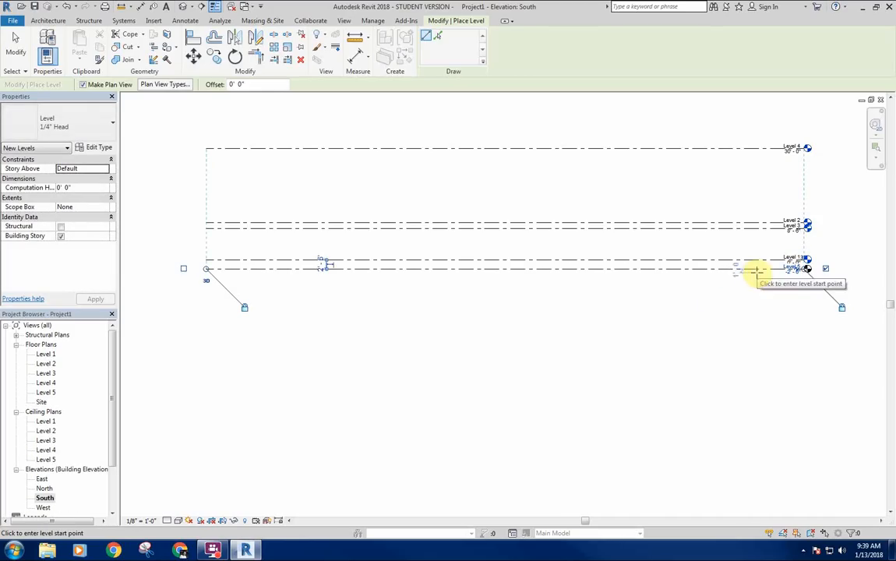
Step: Place a full-length level at -12'-6" below the -2'-6" level and finish placing levels
left_click(205, 306)
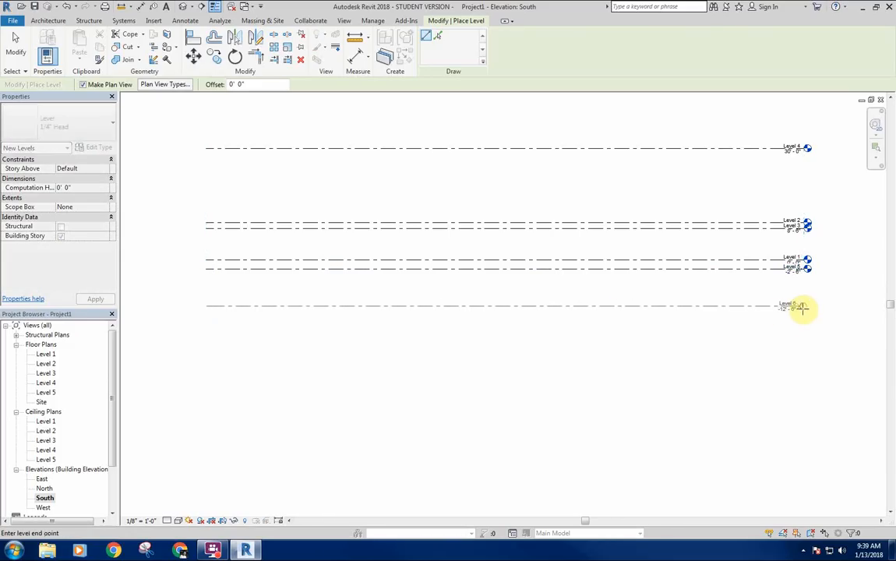
left_click(803, 307)
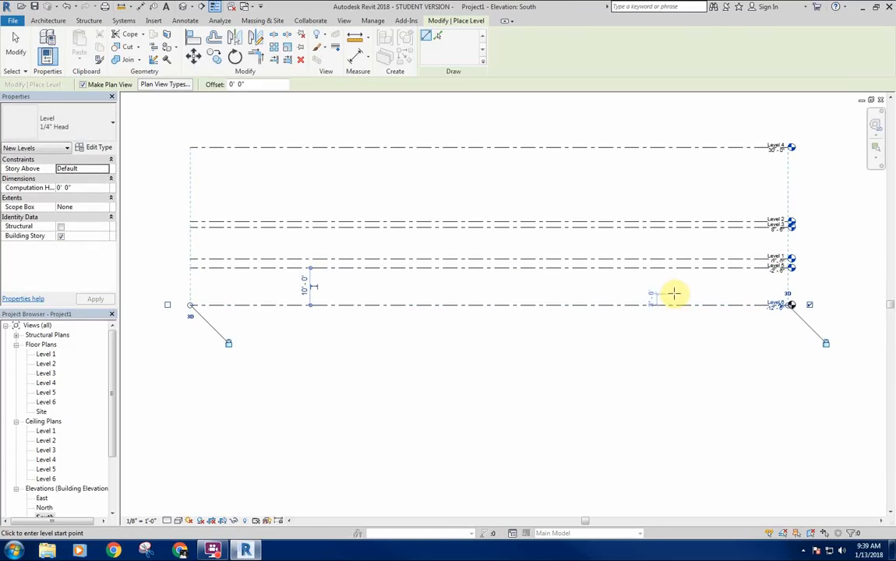
key("Escape")
key("Escape")
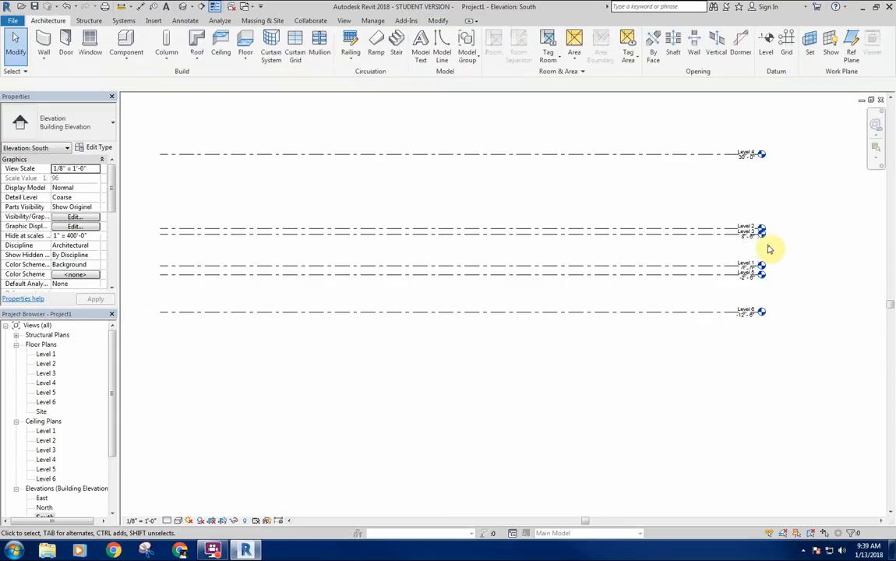
Step: Add elbows to the Level 3 and Level 5 heads so their labels clear the levels above
scroll(689, 237, "up", 4)
left_click(686, 223)
left_click(722, 257)
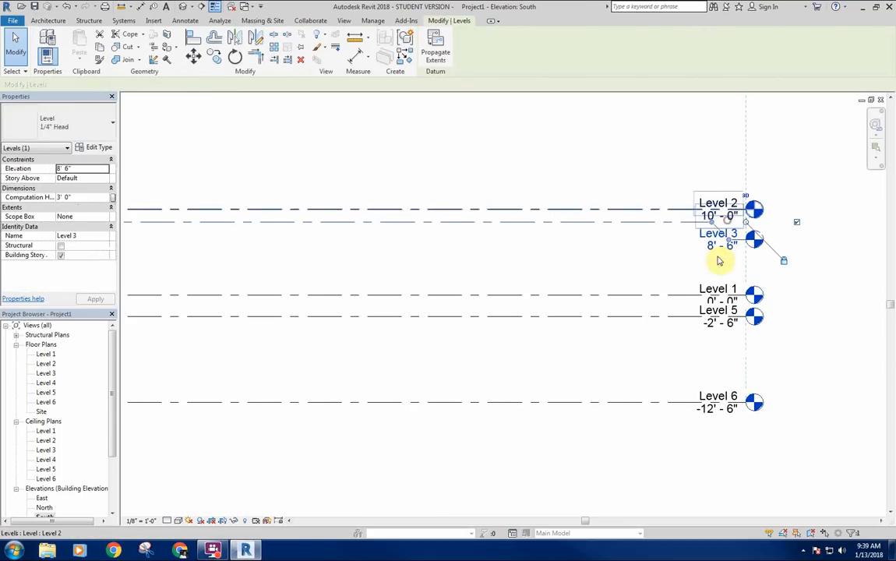
left_click(661, 259)
left_click(690, 315)
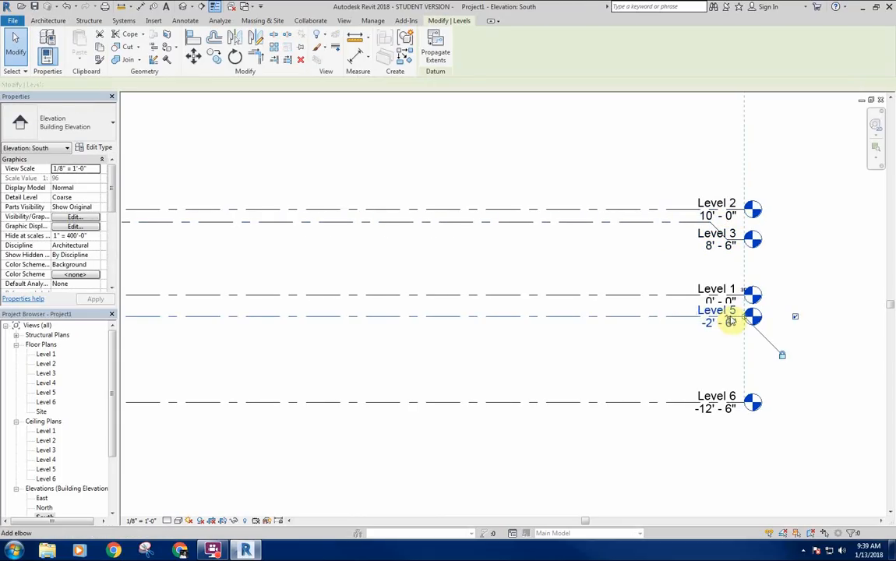
left_click(728, 321)
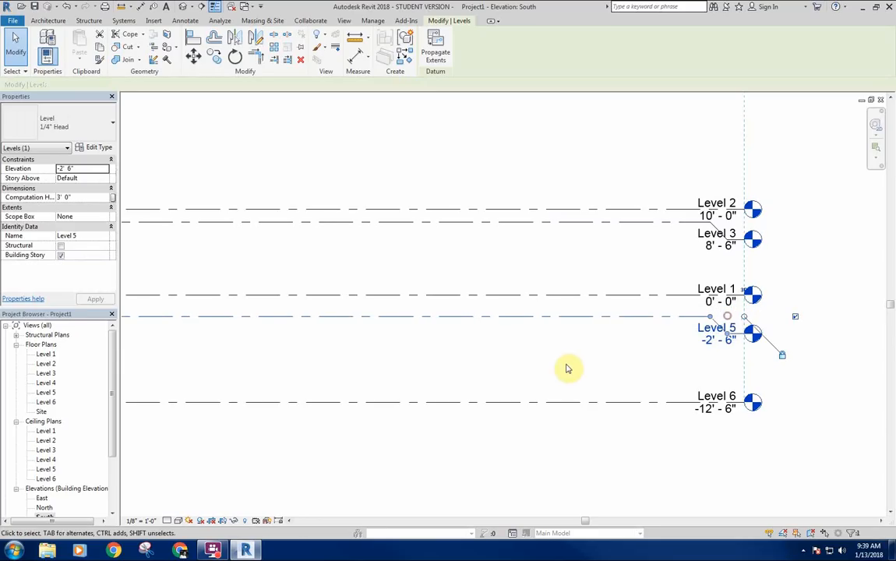
left_click(574, 363)
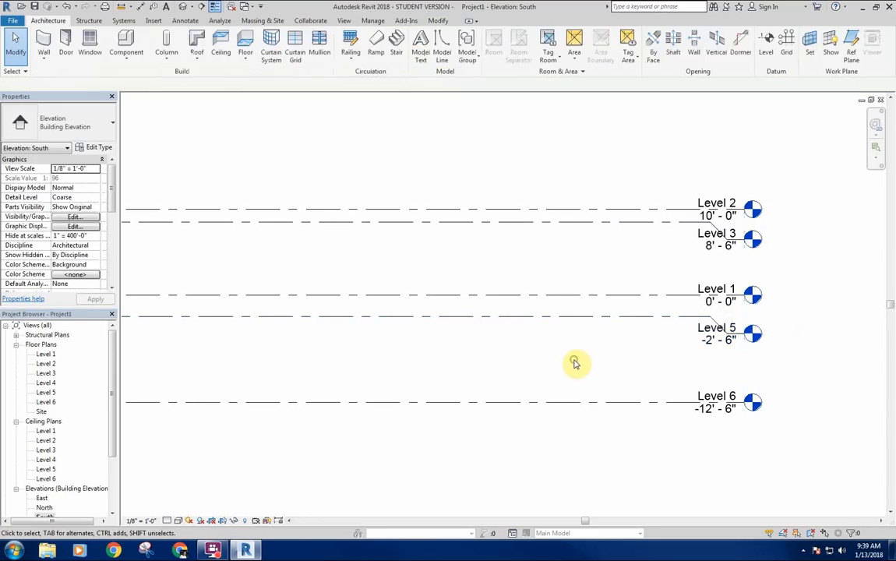
Step: Stretch the Level 3 elbow by lowering its head and moving the bend farther back along the line
left_click(675, 228)
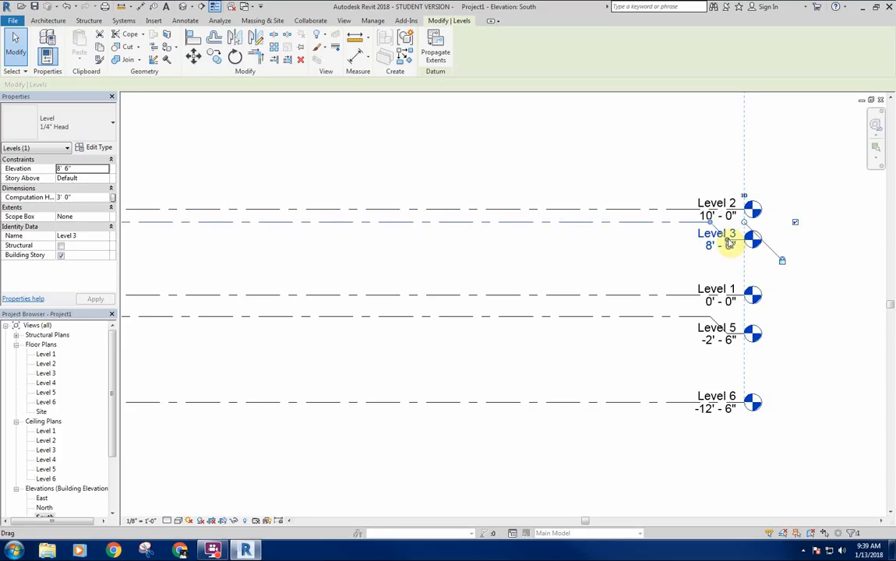
mouse_move(728, 243)
left_mouse_down()
mouse_move(690, 227)
mouse_move(697, 241)
mouse_move(727, 236)
mouse_move(723, 257)
left_mouse_up()
left_click(642, 264)
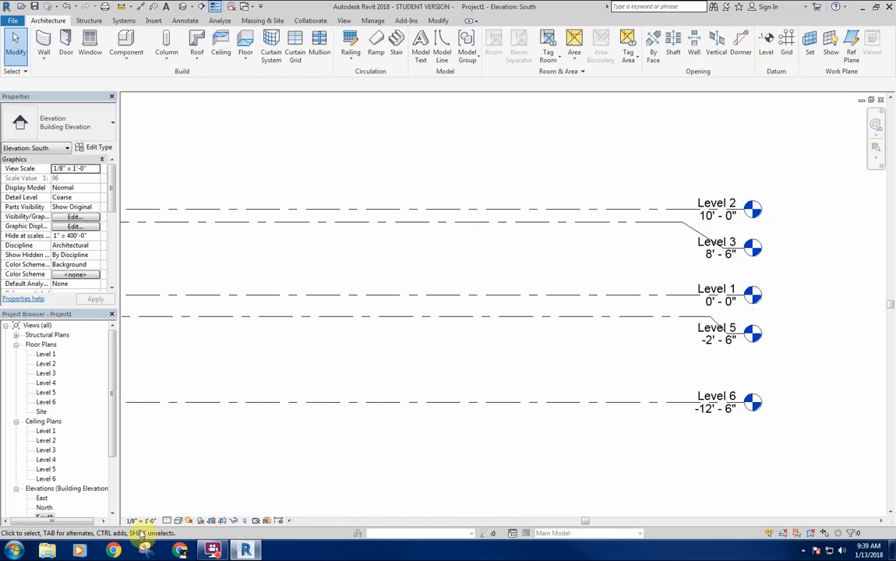
Step: Set the South elevation's view scale to 1/4" = 1'-0"
left_click(143, 521)
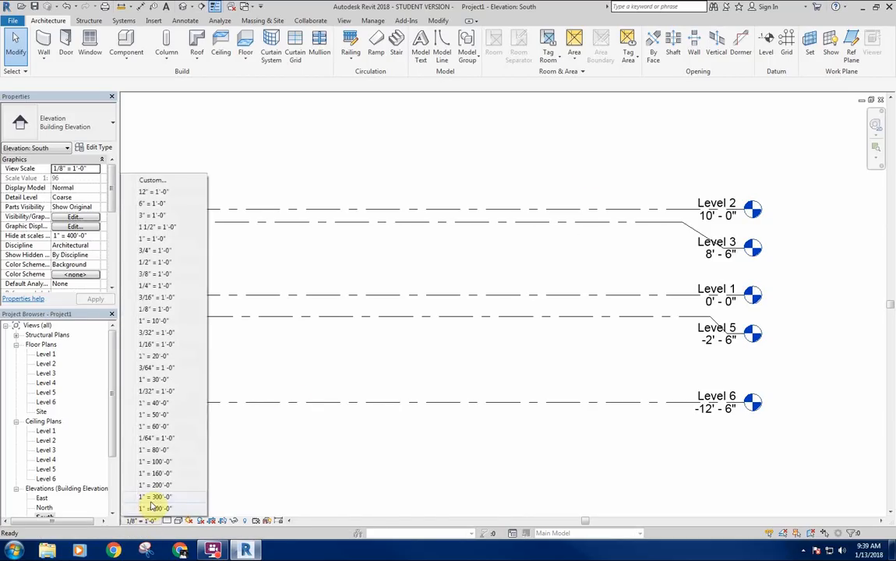
left_click(171, 287)
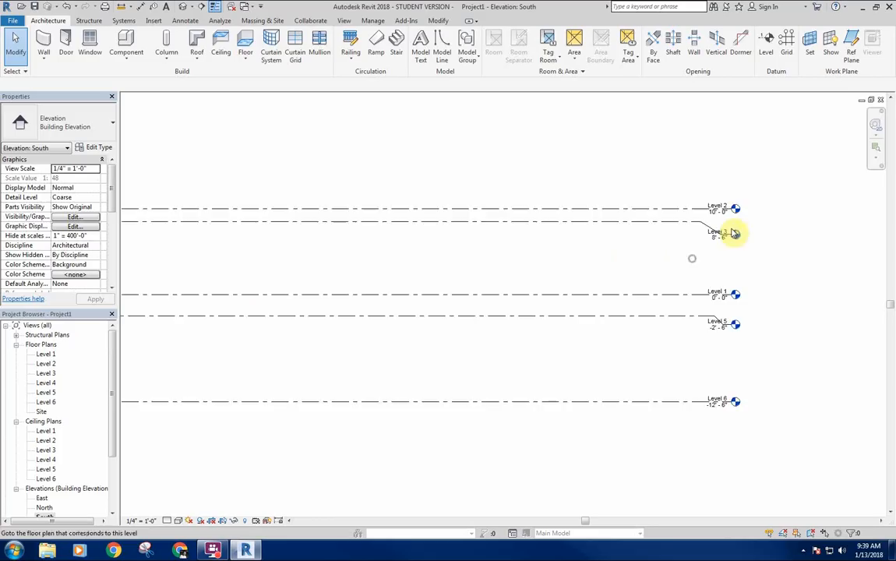
scroll(698, 230, "up", 3)
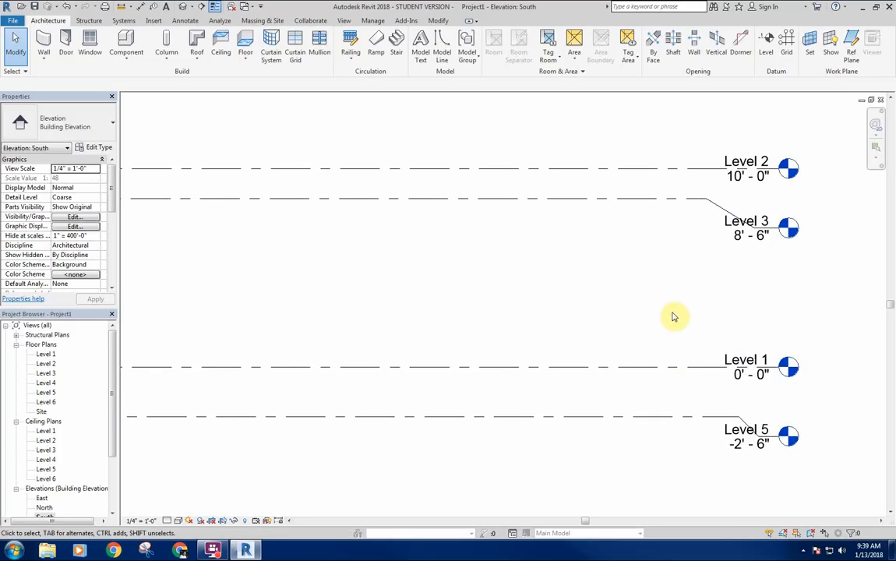
Step: Set the Level 3 elevation to 8'-0"
middle_click_drag(667, 296, 630, 295)
left_click(638, 207)
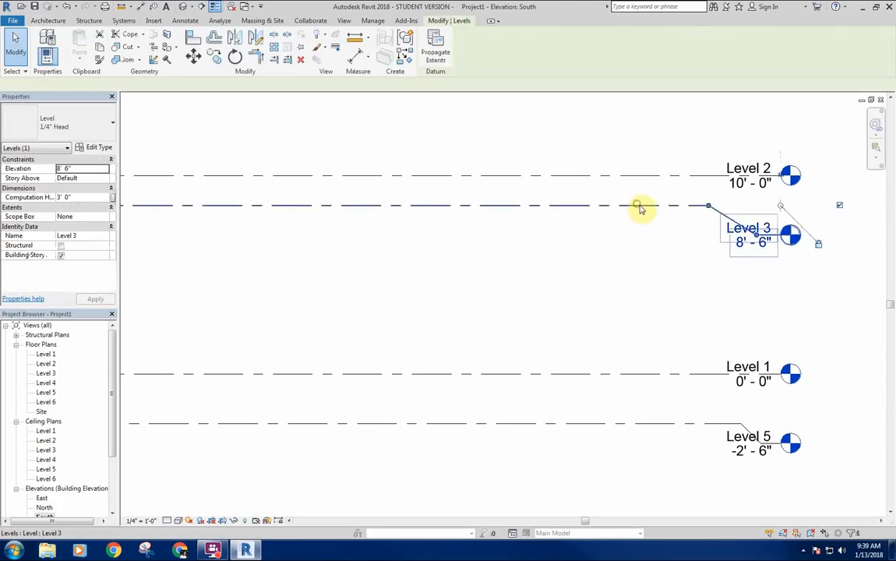
left_click(740, 244)
type("8")
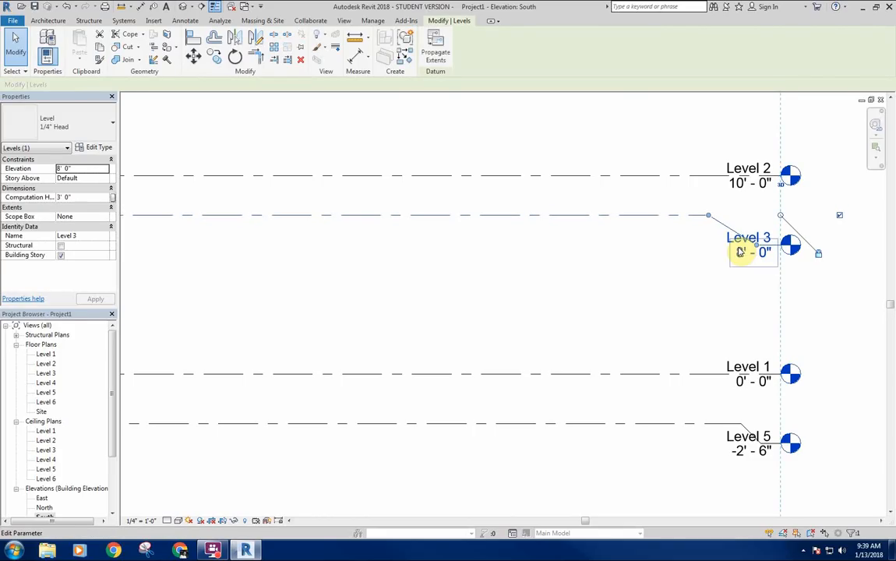
left_click(581, 265)
Step: Open the Level 1 floor plan and examine the drawn room layout
left_click(610, 176)
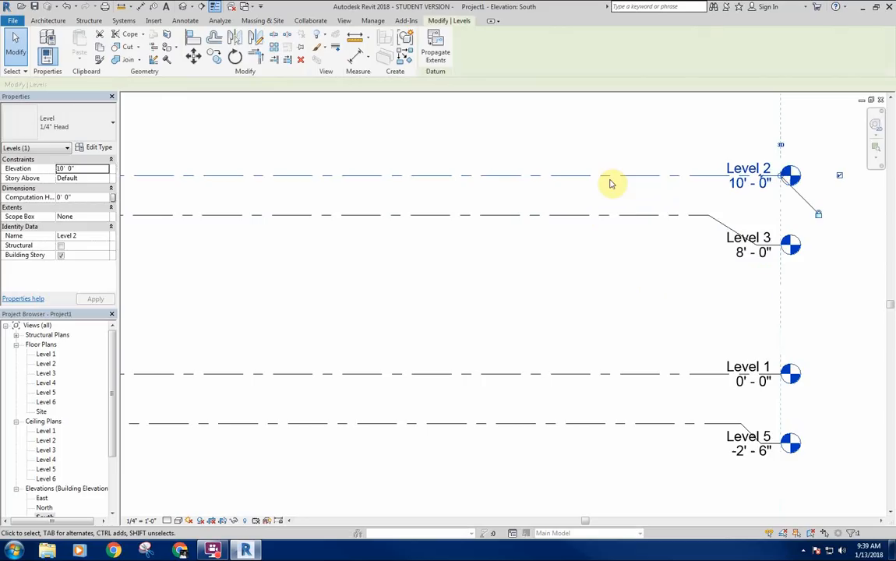
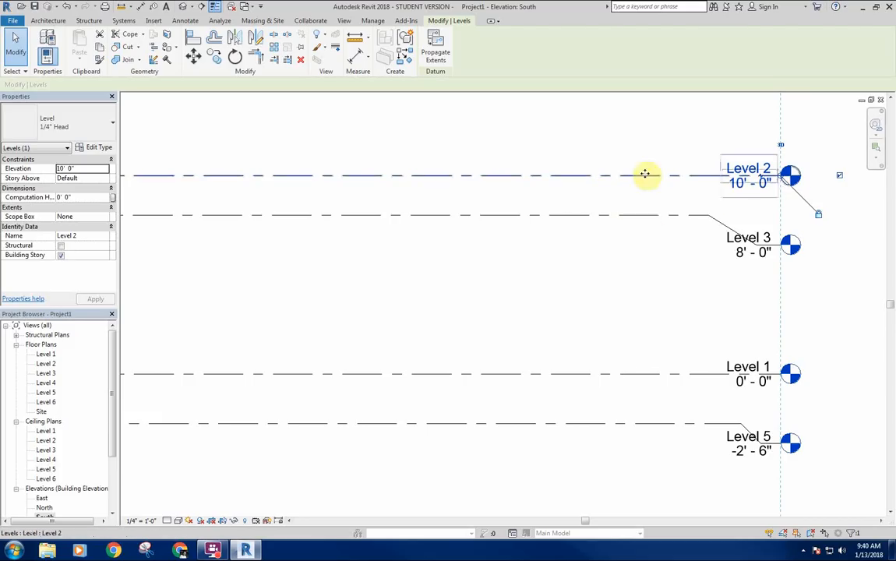
middle_click_drag(632, 208, 631, 215)
scroll(616, 269, "down", 5)
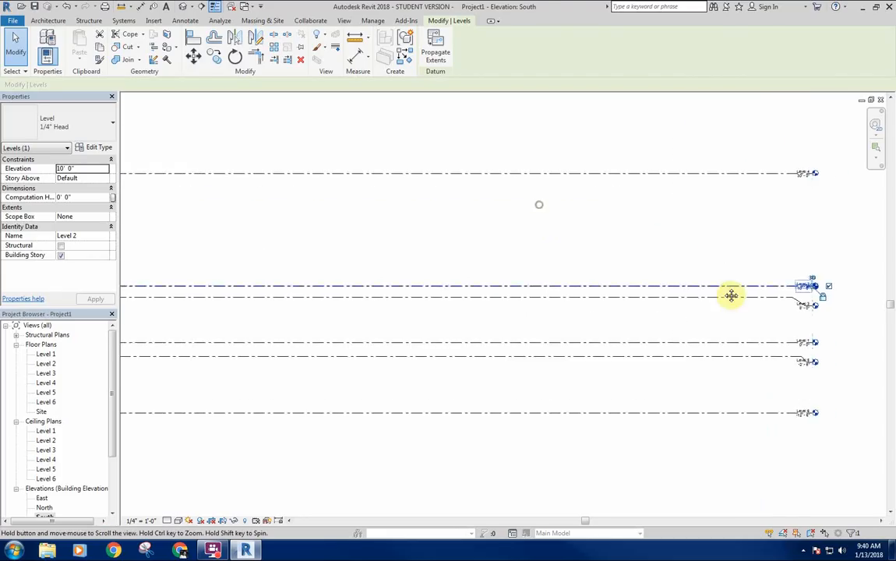
double_click(44, 354)
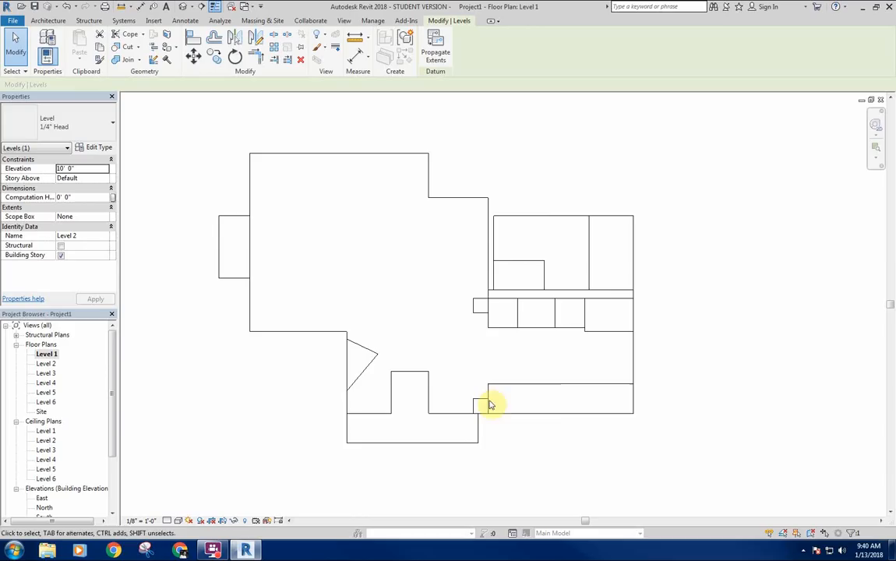
left_click(526, 217)
left_click(383, 245)
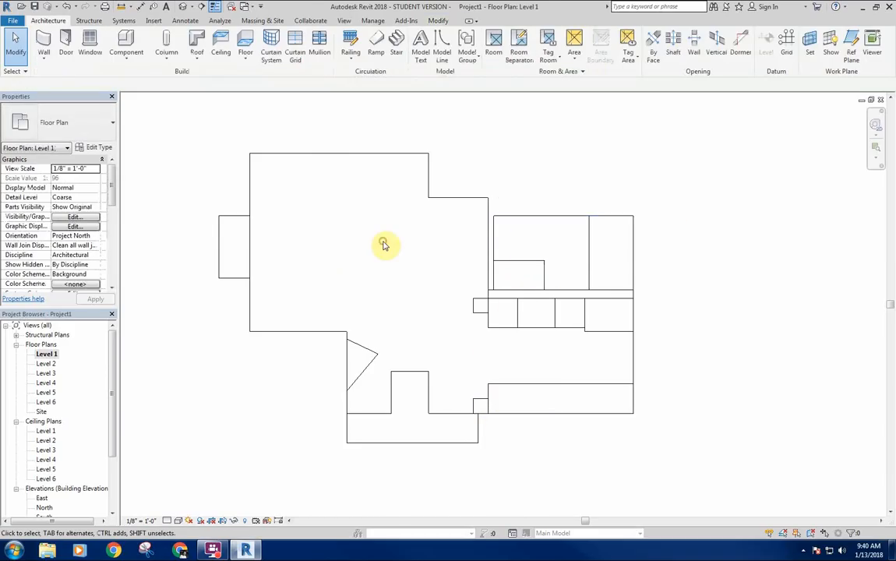
Step: Return to the South elevation and set the Level 2 elevation to 8'-11 1/2"
key("ctrl+Tab")
middle_click_drag(738, 302, 713, 268)
scroll(716, 263, "up", 3)
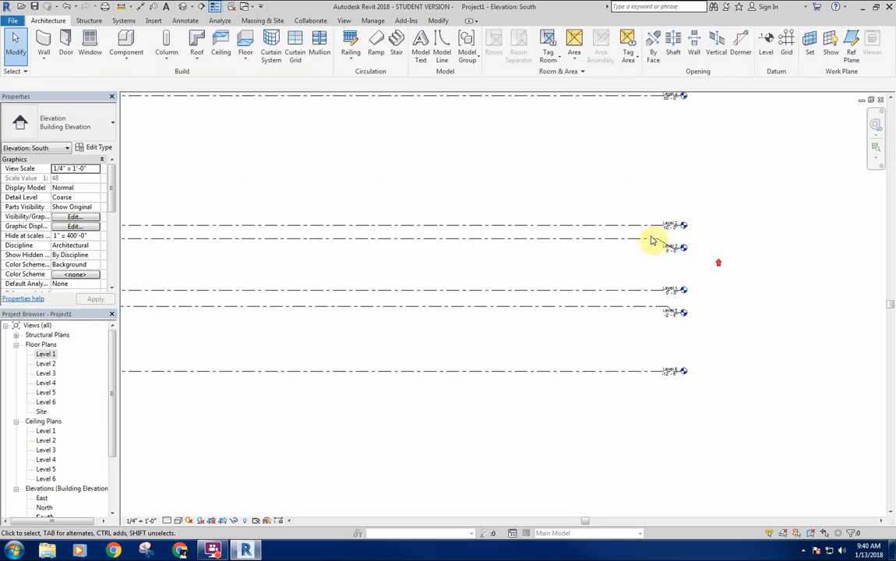
scroll(652, 245, "up", 3)
left_click(650, 192)
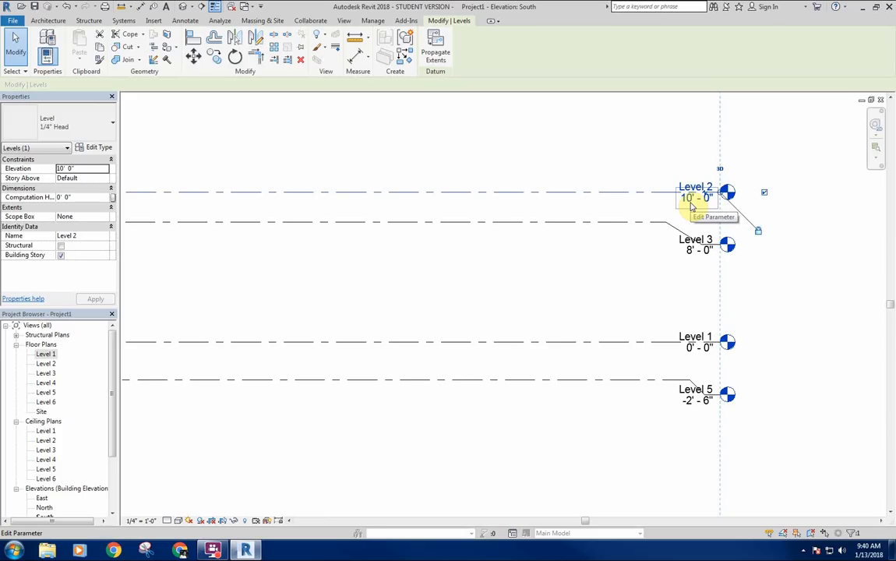
scroll(650, 236, "up", 2)
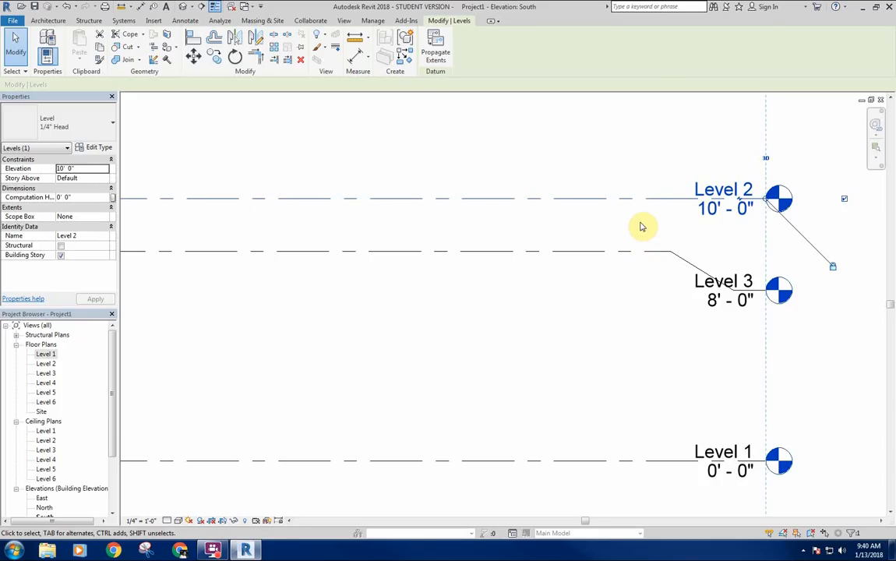
left_click(713, 209)
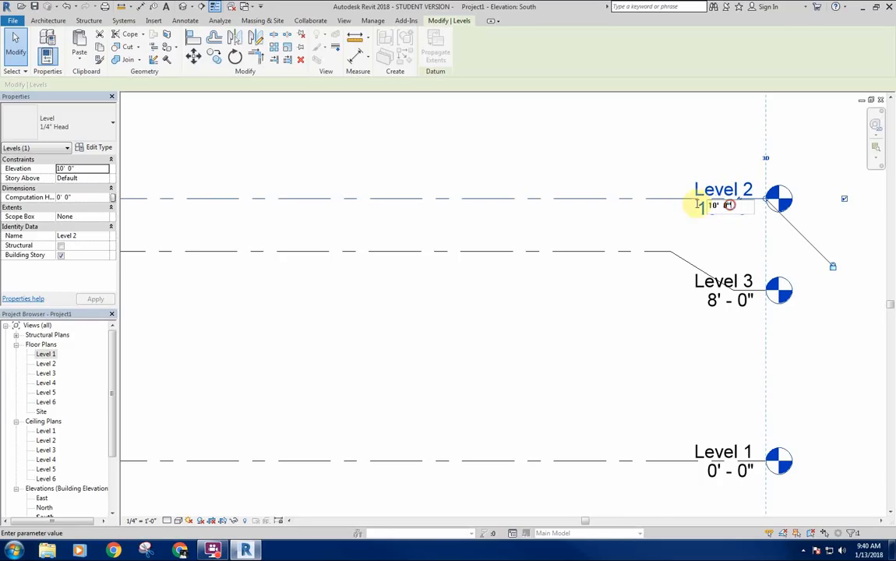
left_click_drag(700, 205, 645, 208)
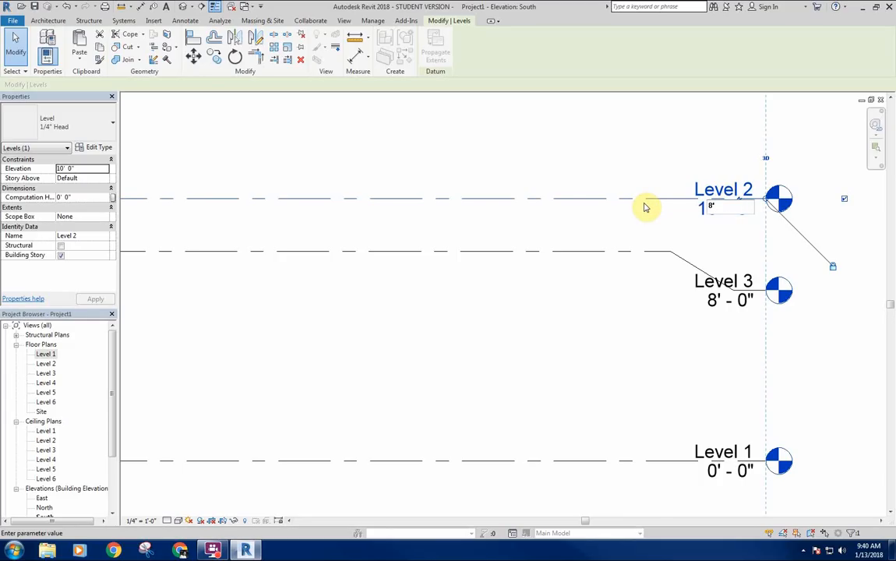
type("8'11.5\"")
key("Return")
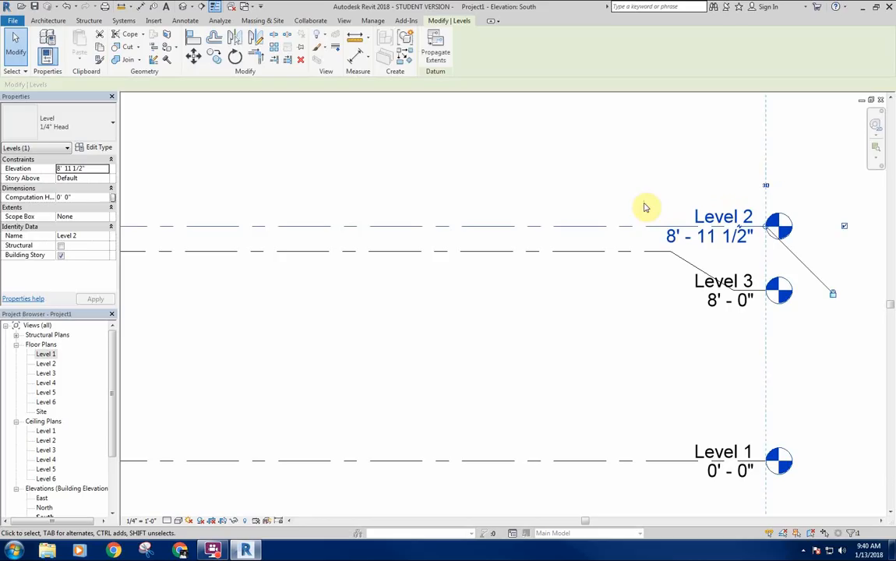
left_click(544, 150)
Step: Draw a thin detail line rising 3/4" from Level 3 and running horizontally about 1'-6" above the level line
scroll(603, 279, "up", 2)
middle_click_drag(574, 250, 602, 279)
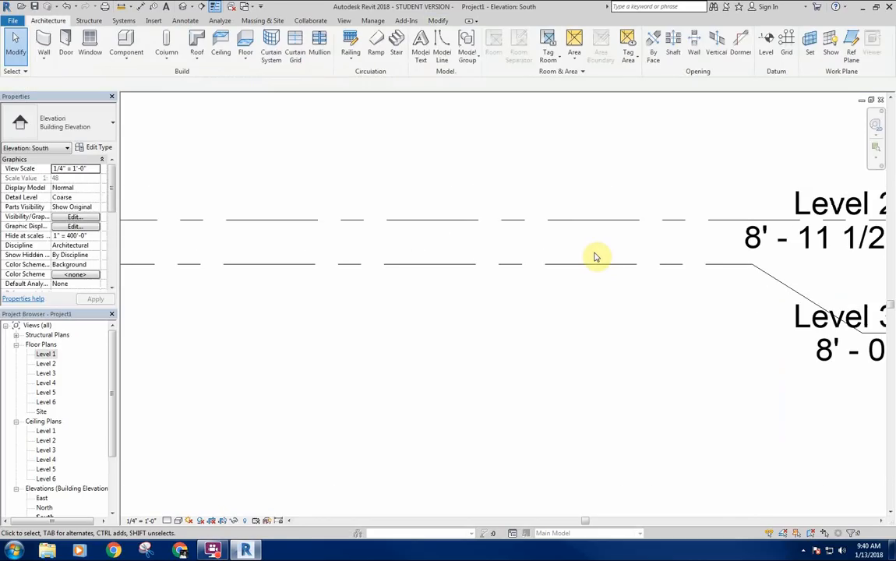
key("d")
key("l")
scroll(522, 255, "up", 1)
left_click(522, 266)
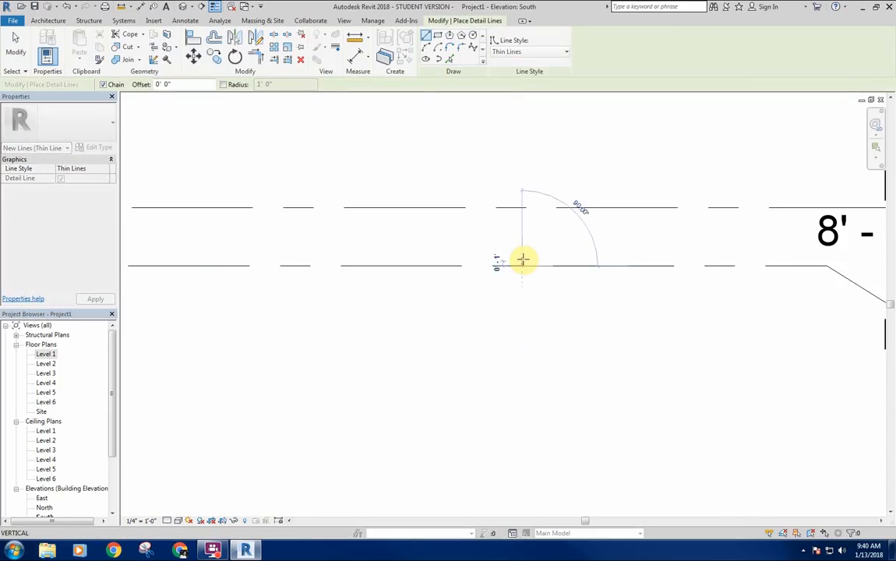
scroll(522, 259, "up", 2)
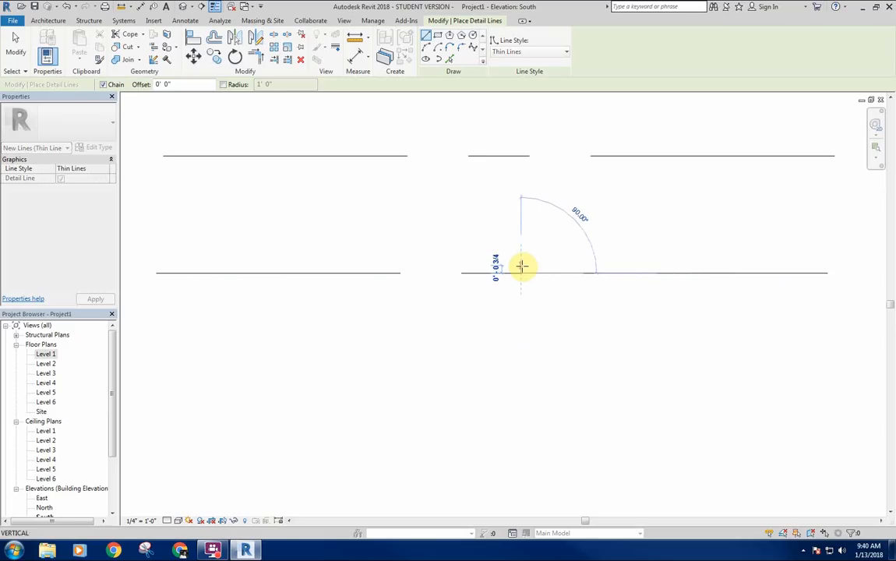
left_click(521, 267)
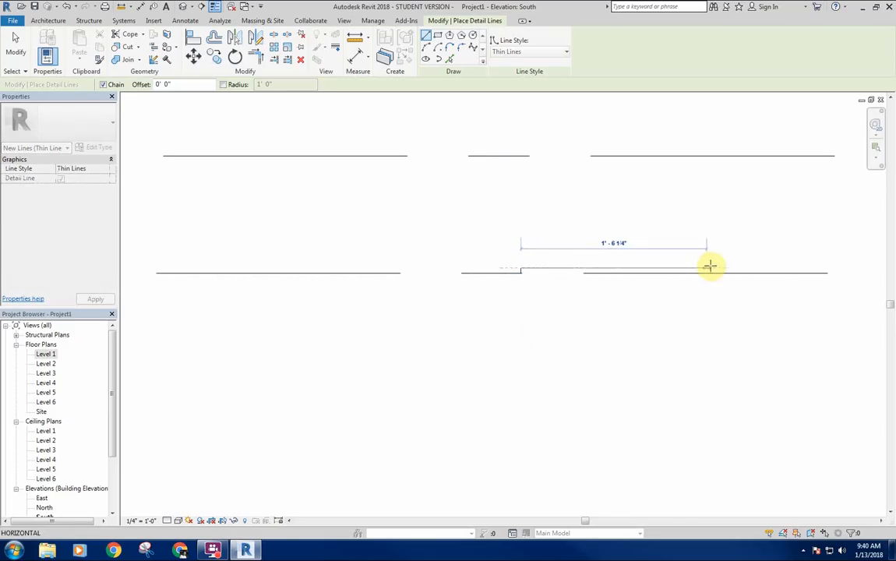
left_click(710, 265)
key("Escape")
key("Escape")
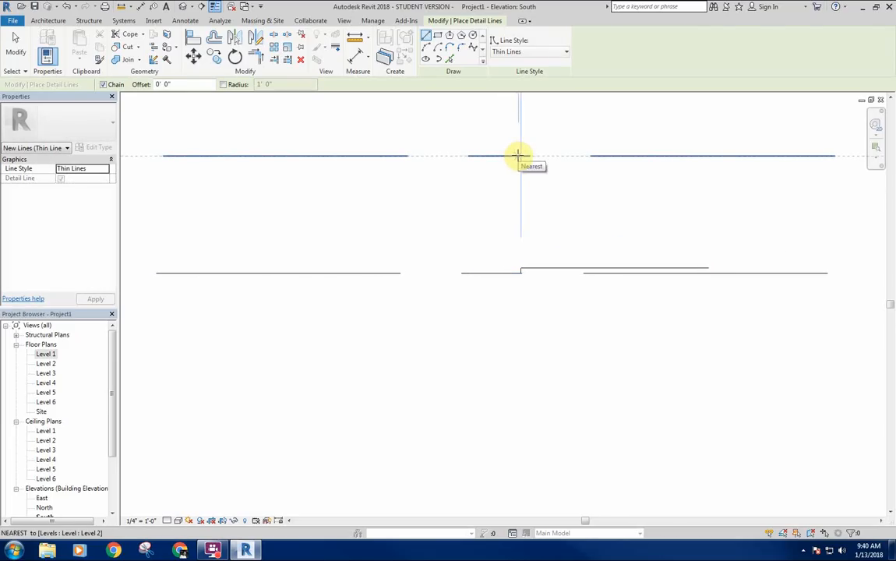
Step: Draw a matching thin detail line 3/4" below Level 2, about 1'-6 1/2" long, and check its distance to the lower line
left_click(519, 156)
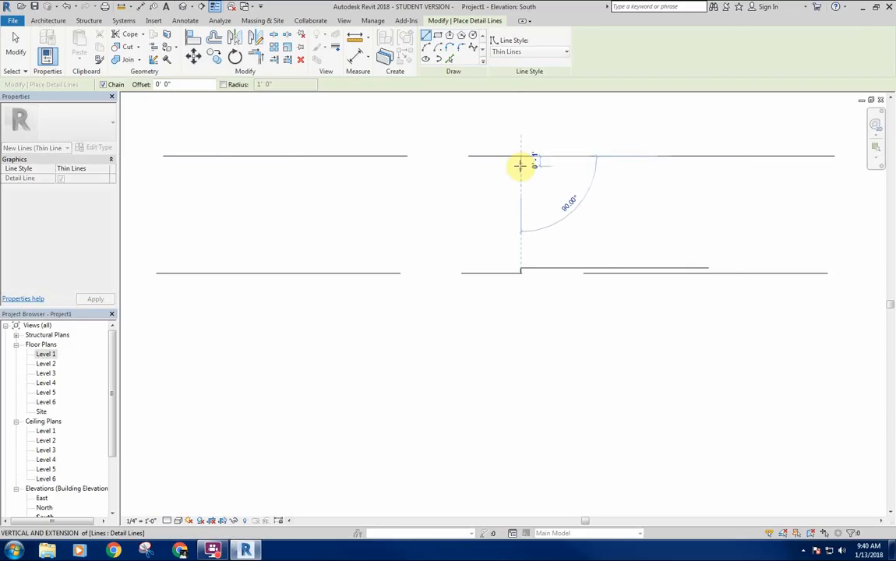
left_click(710, 157)
key("Escape")
key("Escape")
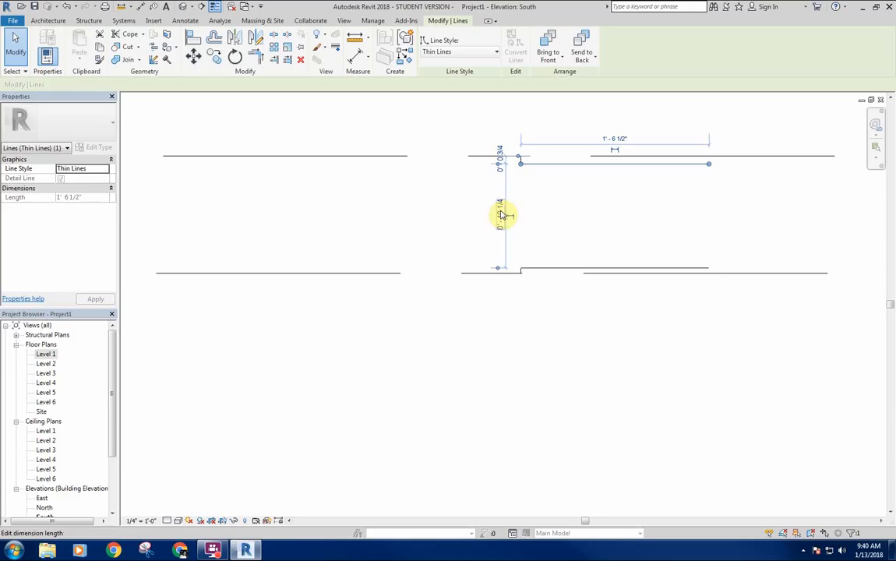
middle_click_drag(566, 234, 556, 230)
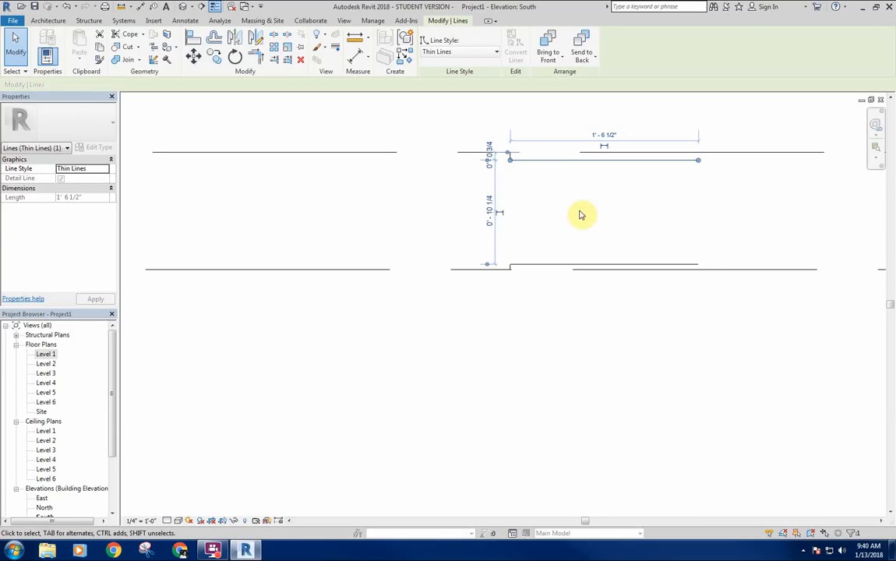
key("Escape")
Step: Delete the trial detail lines between Level 2 and Level 3
scroll(592, 216, "down", 3)
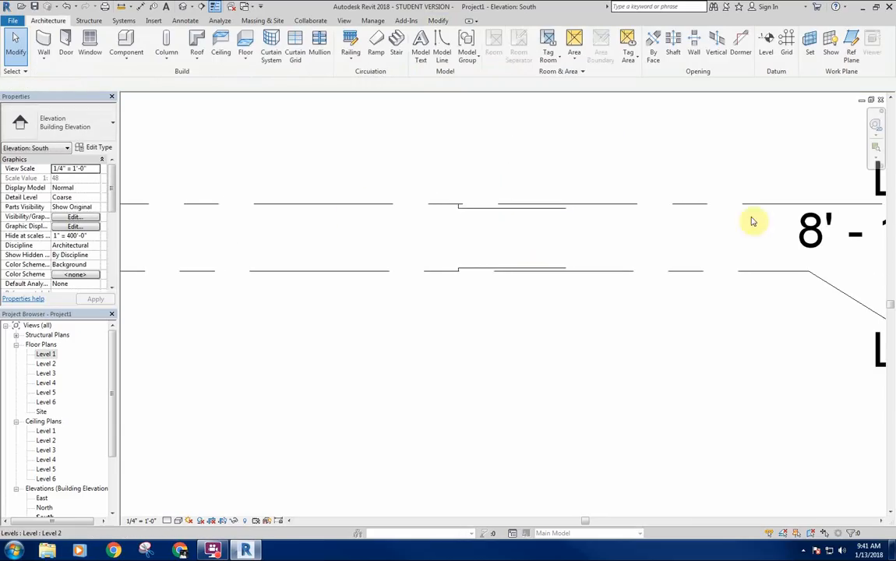
left_click_drag(410, 155, 617, 362)
scroll(615, 338, "down", 2)
middle_click_drag(614, 337, 593, 201)
scroll(585, 276, "down", 3)
key("Escape")
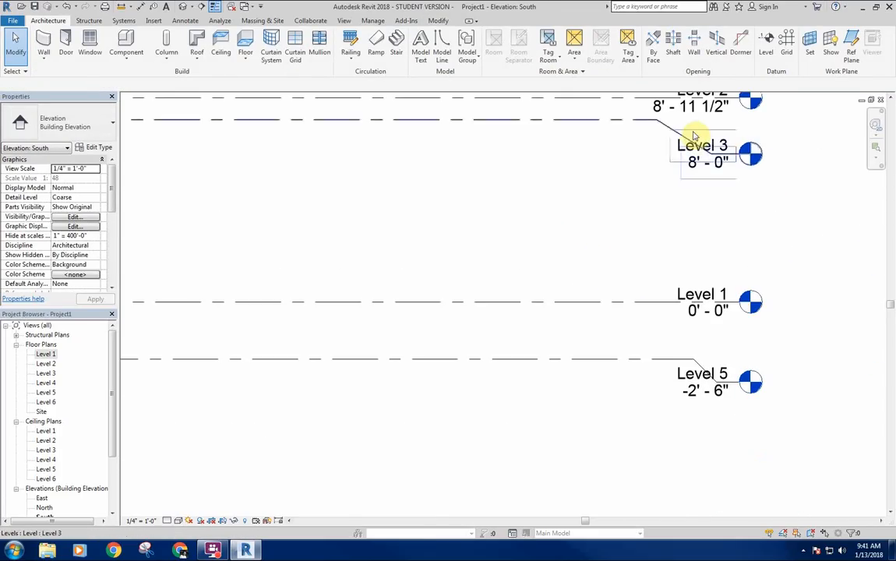
left_click(722, 163)
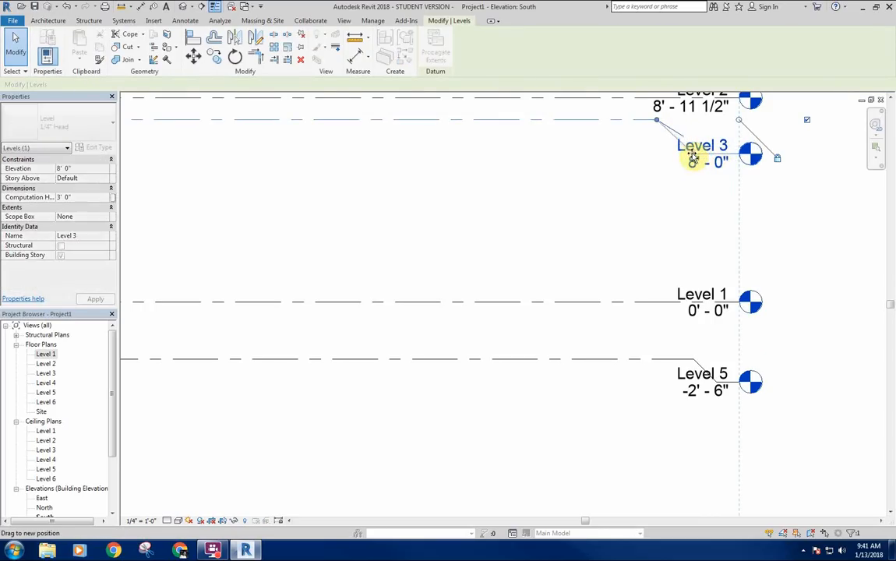
key("Escape")
scroll(541, 273, "down", 2)
middle_click_drag(536, 275, 619, 269)
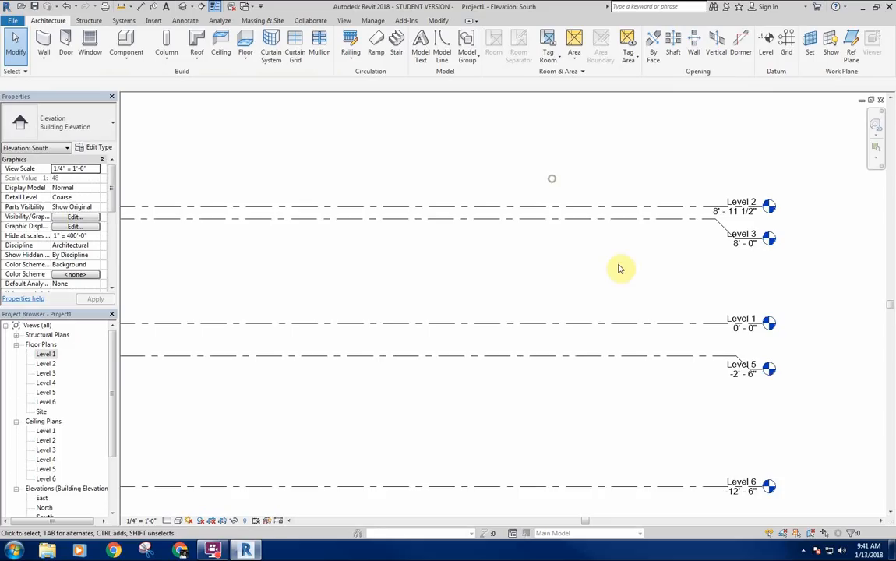
scroll(673, 204, "up", 5)
left_click(672, 199)
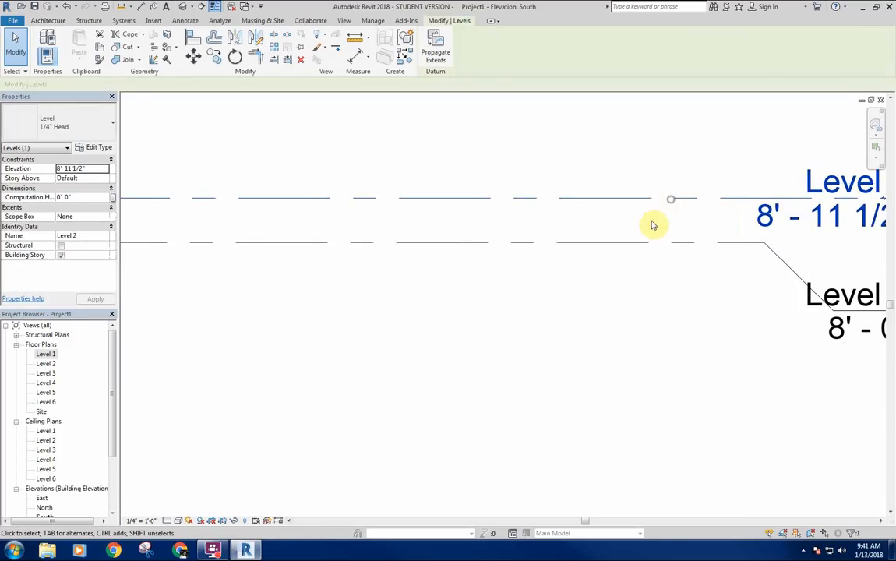
middle_click_drag(635, 221, 624, 224)
key("Escape")
key("d")
key("l")
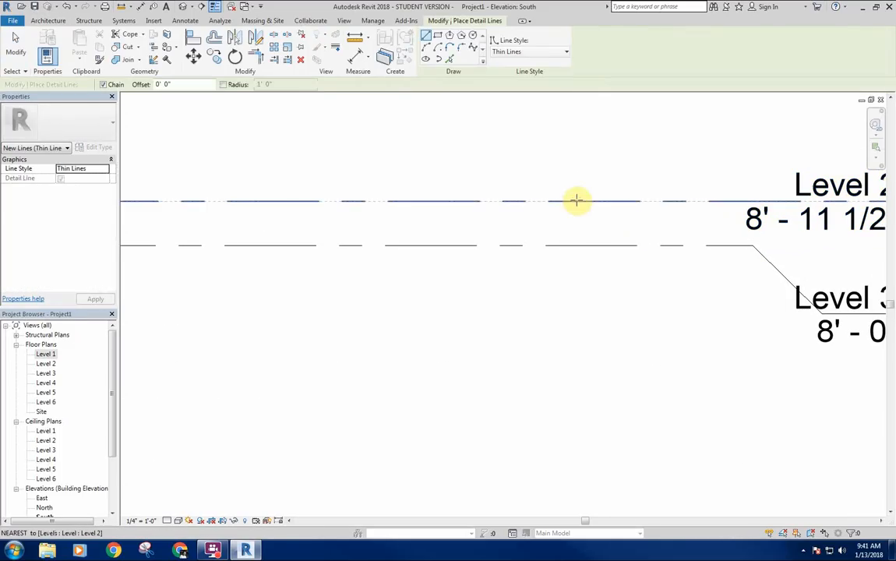
left_click(576, 200)
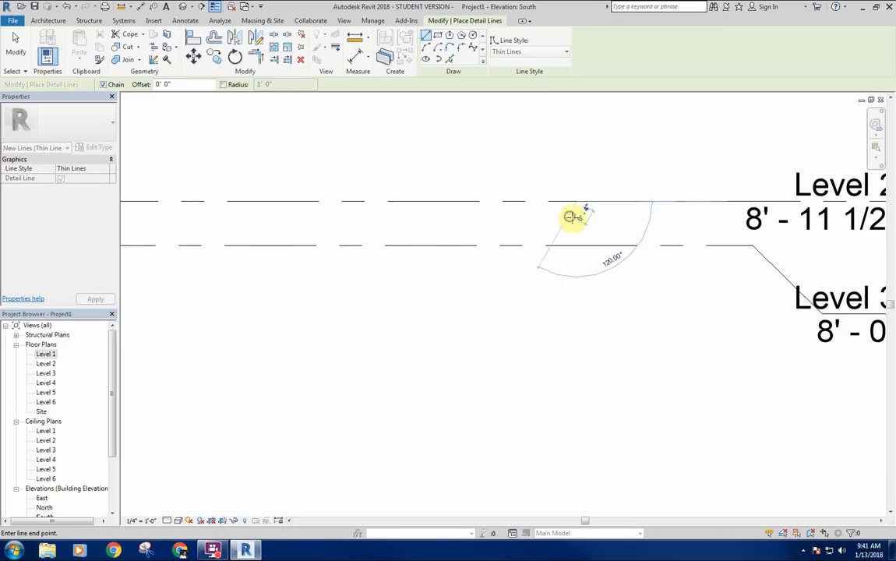
key("Escape")
scroll(555, 203, "up", 3)
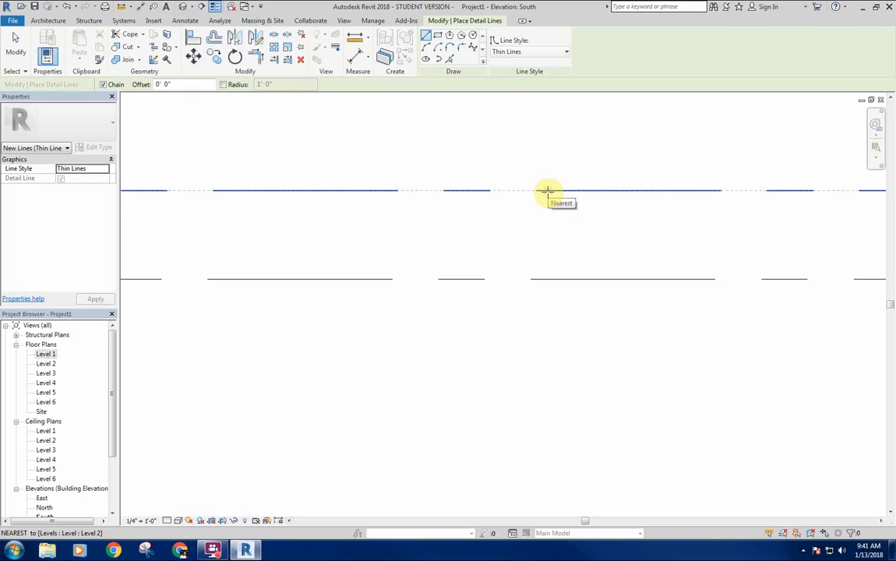
scroll(549, 190, "down", 4)
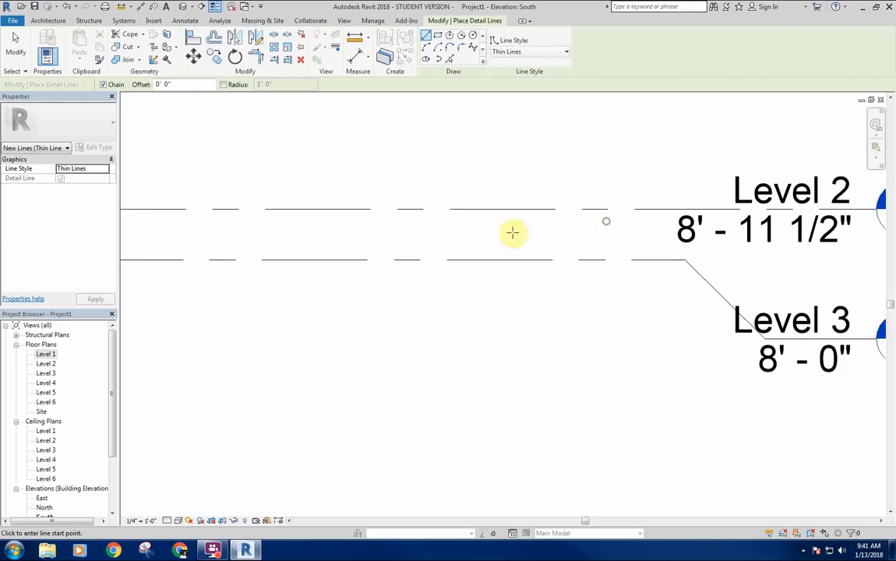
key("Escape")
Step: Set the Level 2 elevation to 8'-10 1/2"
left_click(594, 213)
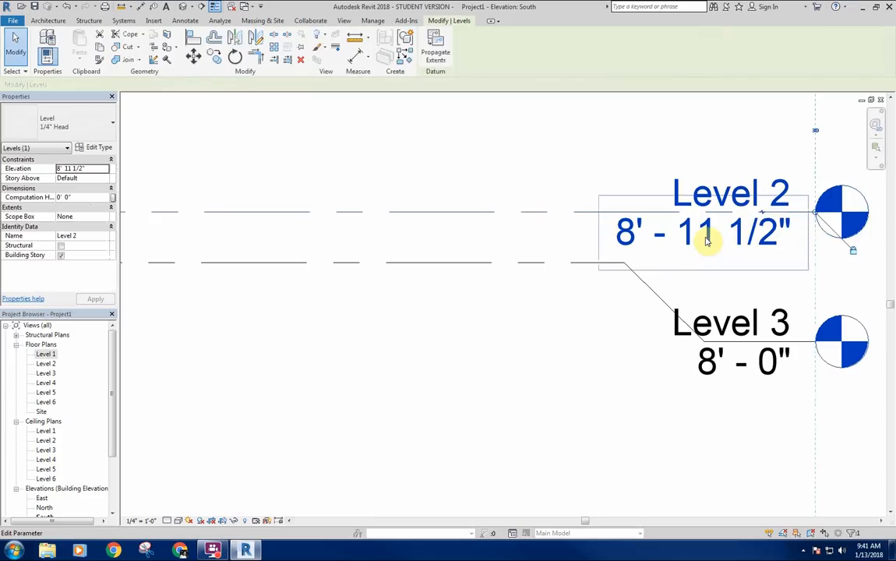
left_click(763, 234)
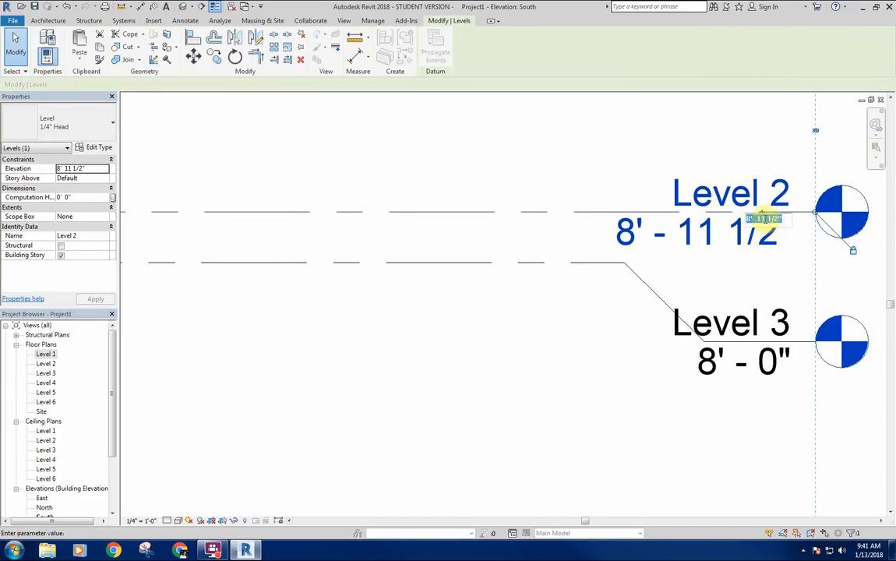
type("8' 10 1/2\"")
key("Return")
left_click(370, 168)
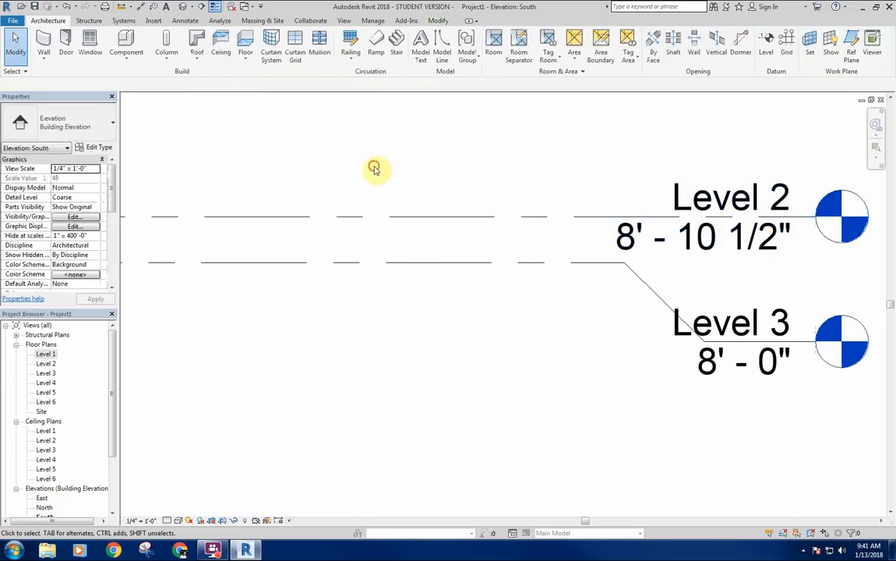
Step: Review the lower levels in the South elevation and examine the layout drawn in the Level 1 floor plan
scroll(395, 266, "down", 3)
scroll(505, 244, "down", 3)
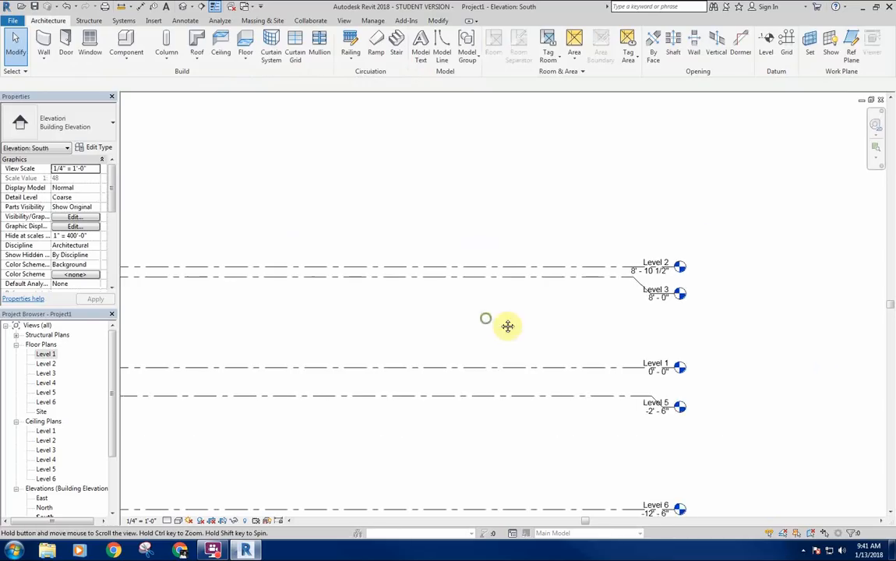
middle_click_drag(517, 321, 600, 305)
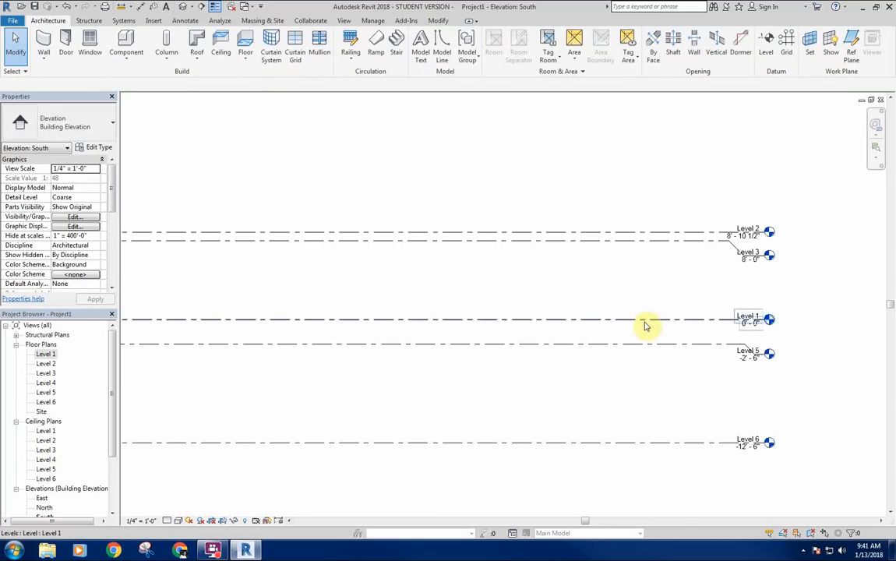
scroll(673, 343, "up", 2)
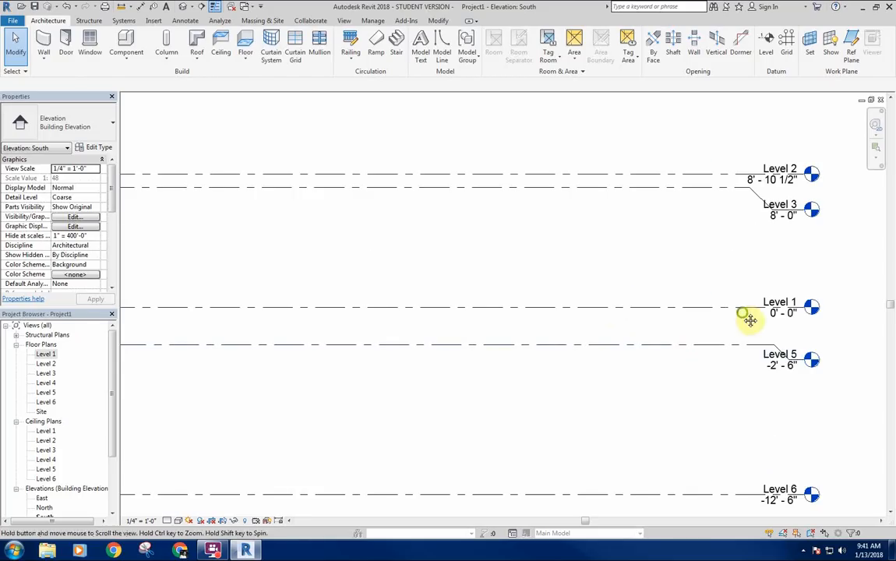
middle_click_drag(744, 314, 627, 298)
left_click(577, 335)
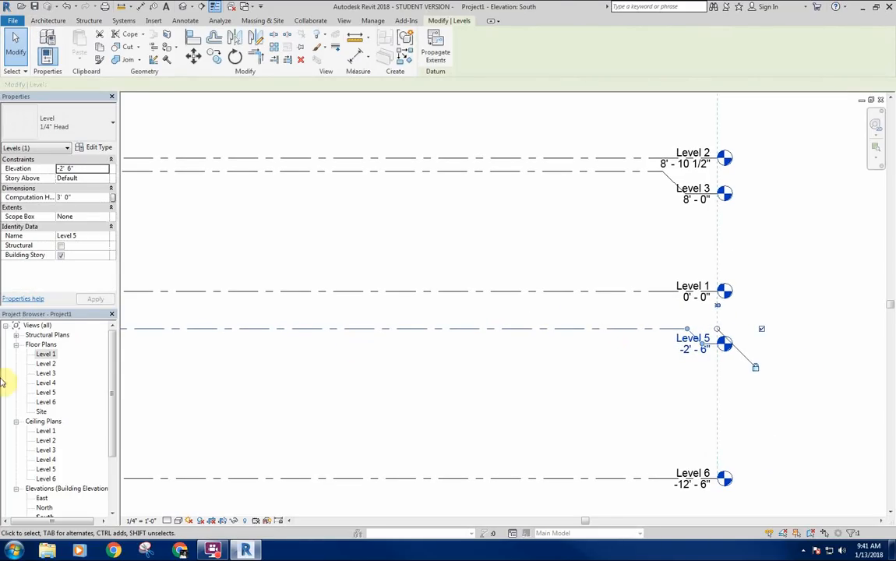
double_click(41, 354)
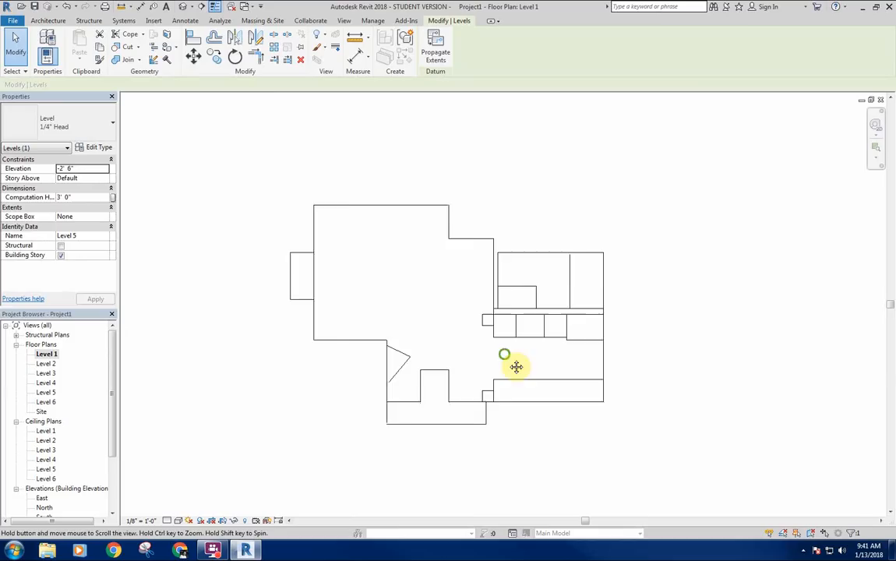
middle_click_drag(515, 367, 411, 265)
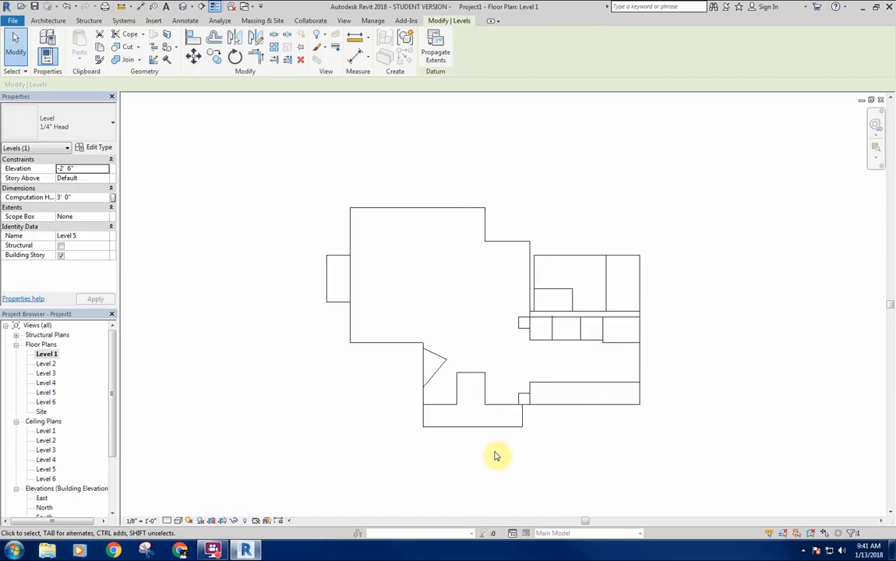
middle_click_drag(425, 302, 452, 304)
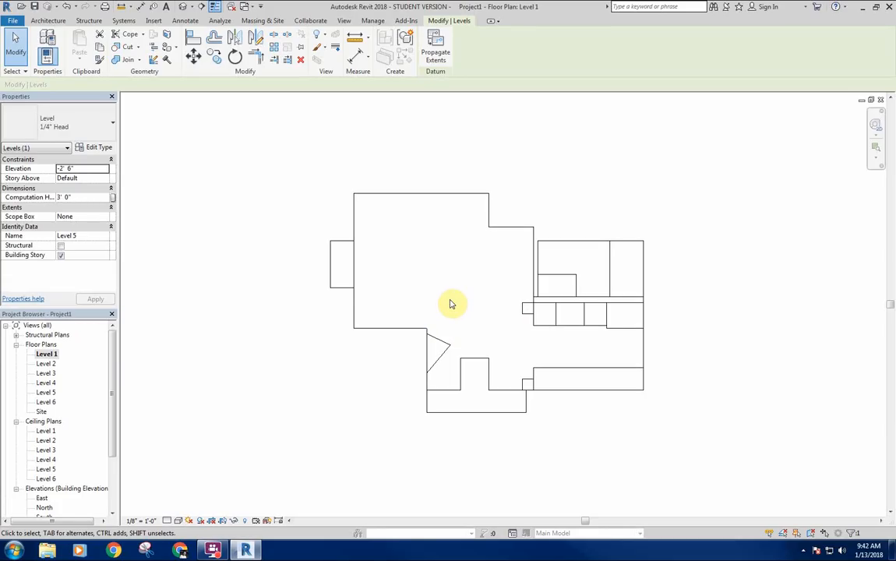
Step: Return to the South elevation and draw a short vertical detail line down from Level 1, continuing horizontally just below the level line
key("ctrl+Tab")
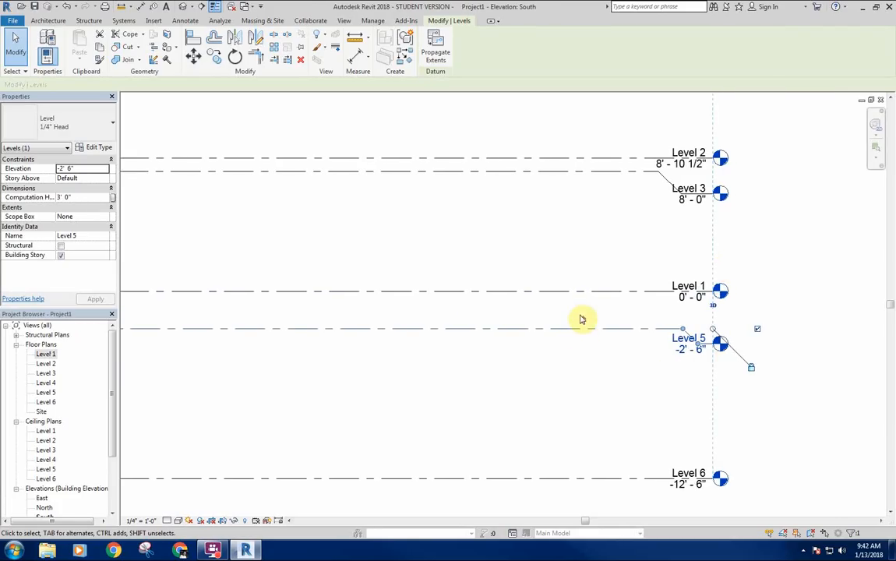
scroll(579, 316, "up", 3)
key("d")
key("l")
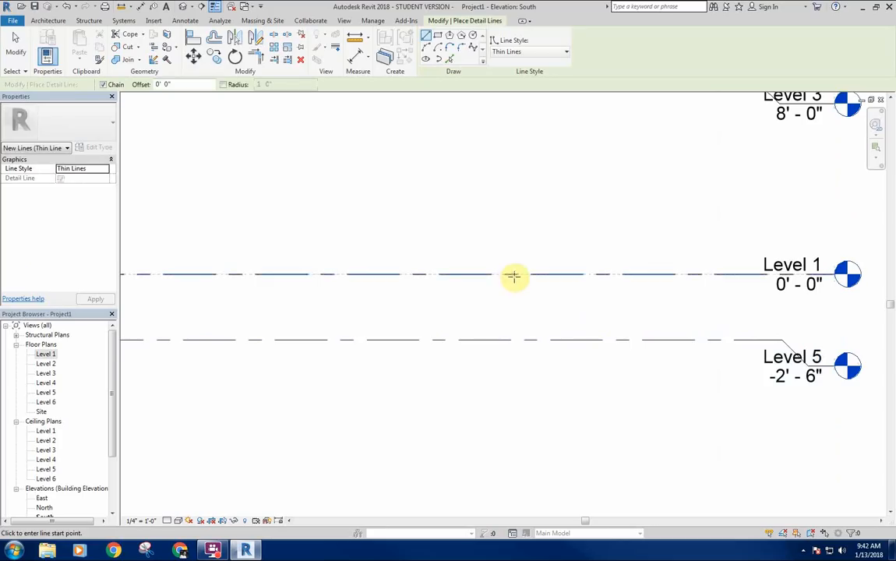
left_click(514, 274)
scroll(514, 276, "up", 3)
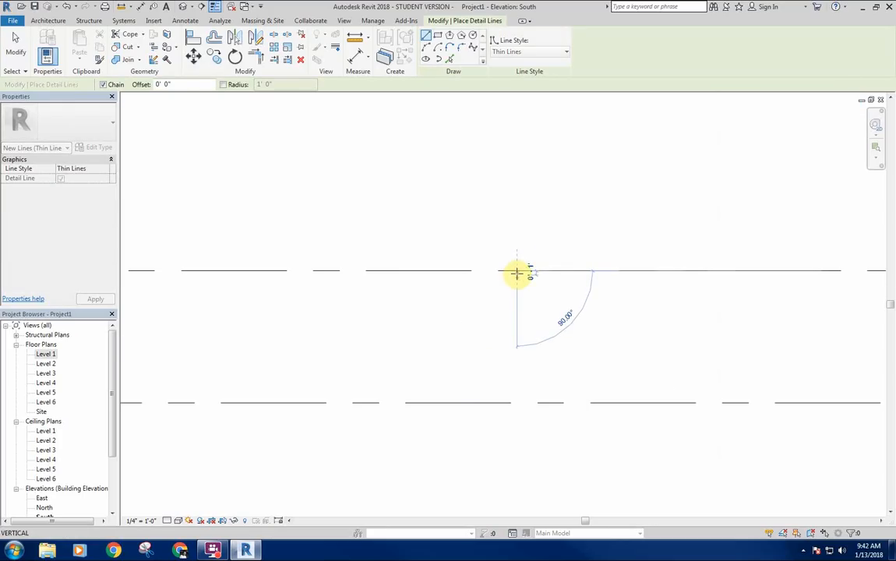
scroll(517, 274, "up", 2)
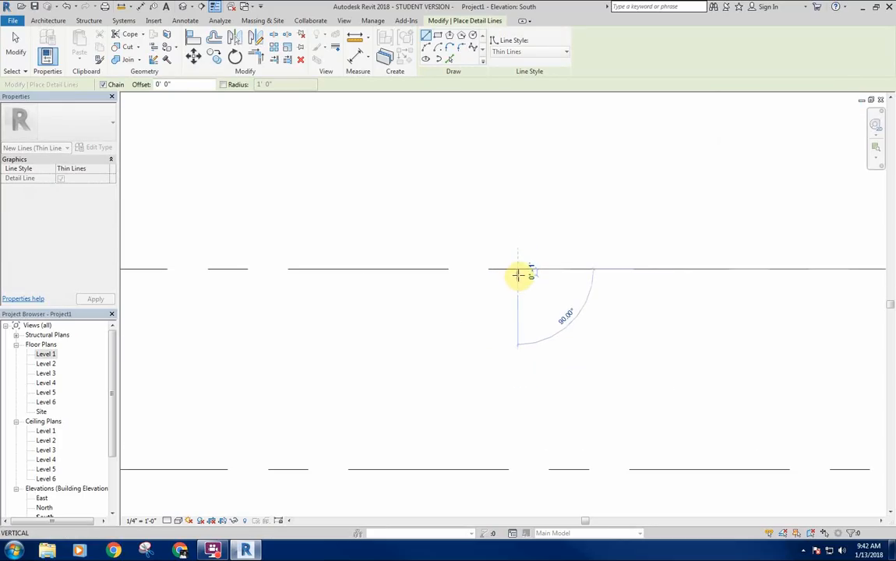
left_click(720, 274)
key("Escape")
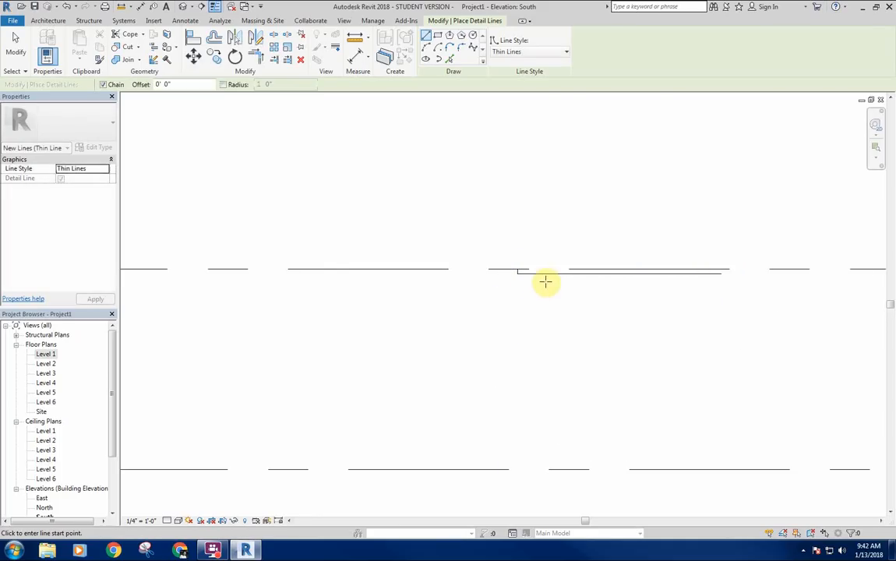
Step: Draw an 11 7/8" vertical detail line down from the short horizontal line below Level 1, without a horizontal segment at its lower end
left_click(520, 273)
left_click(538, 274)
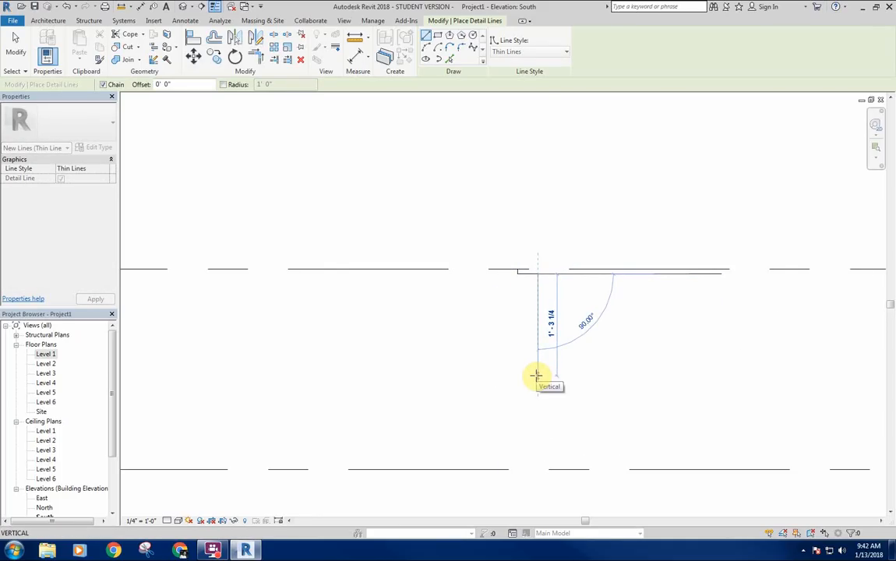
type("11 7/8\"")
key("Return")
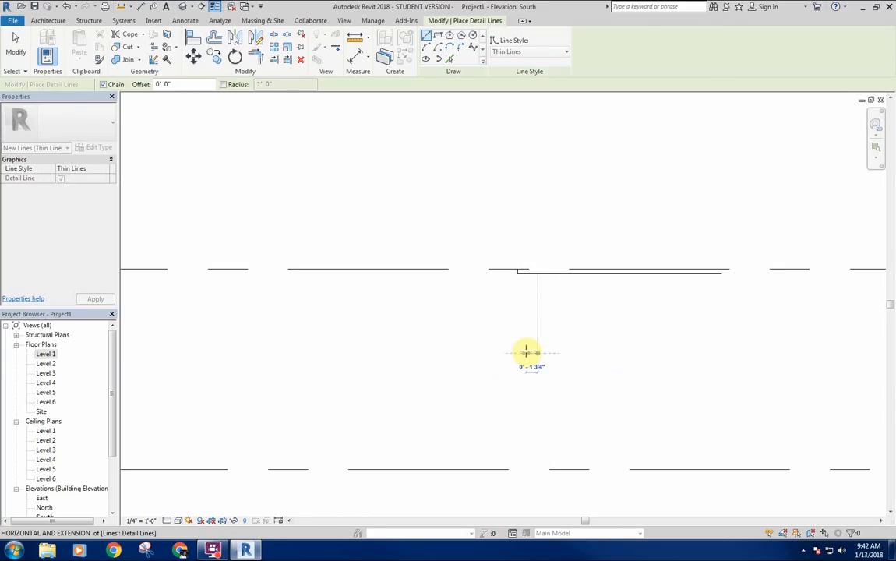
left_click(519, 352)
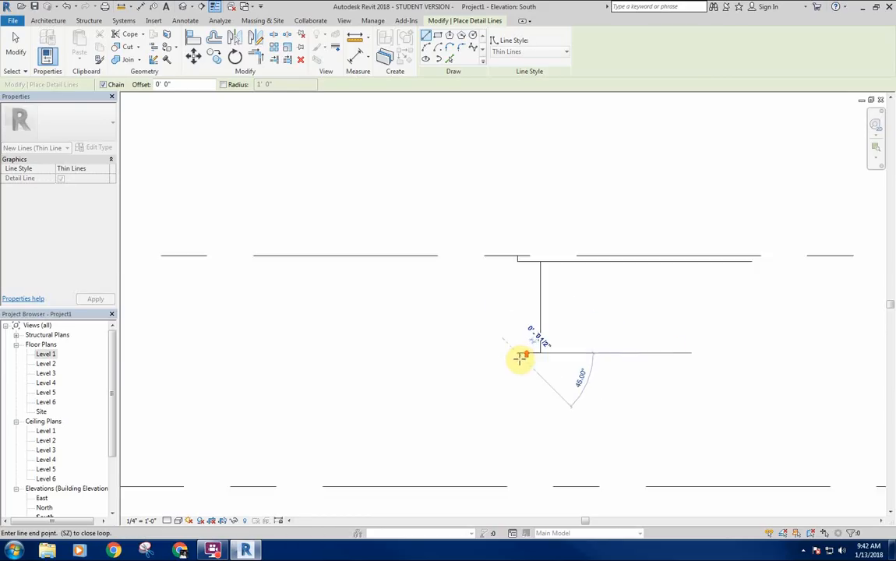
scroll(520, 354, "down", 3)
key("Escape")
key("Escape")
scroll(469, 366, "down", 2)
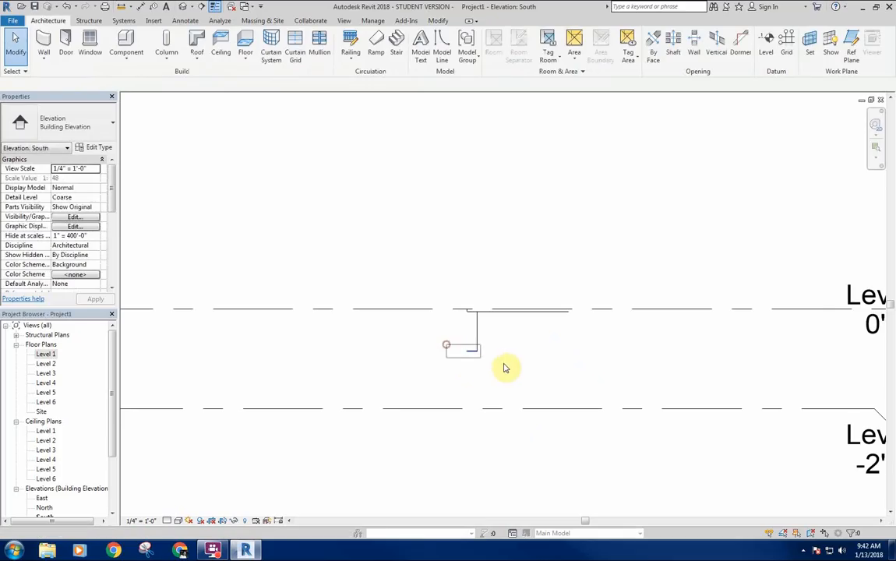
scroll(553, 367, "down", 2)
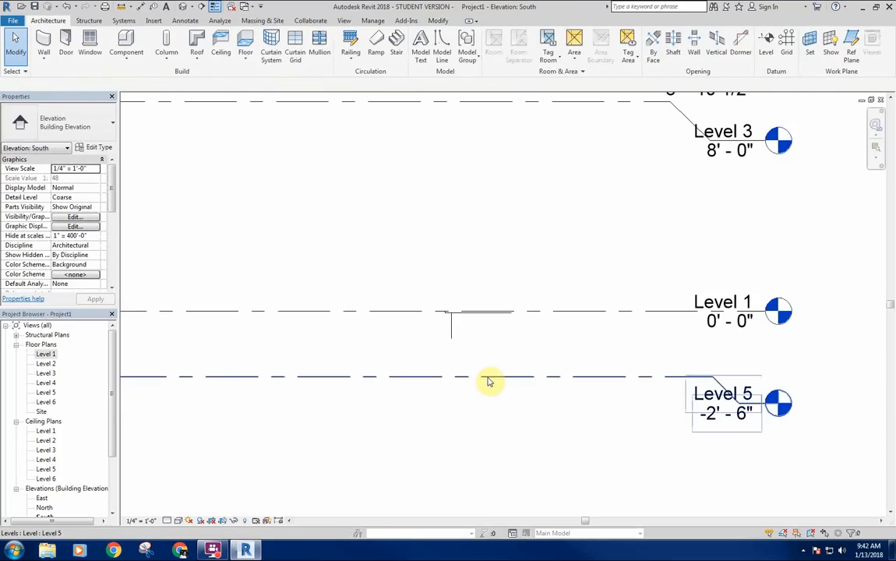
Step: Move Level 5 up to the lower end of the vertical detail line below Level 1
left_click(426, 378)
key("m")
key("v")
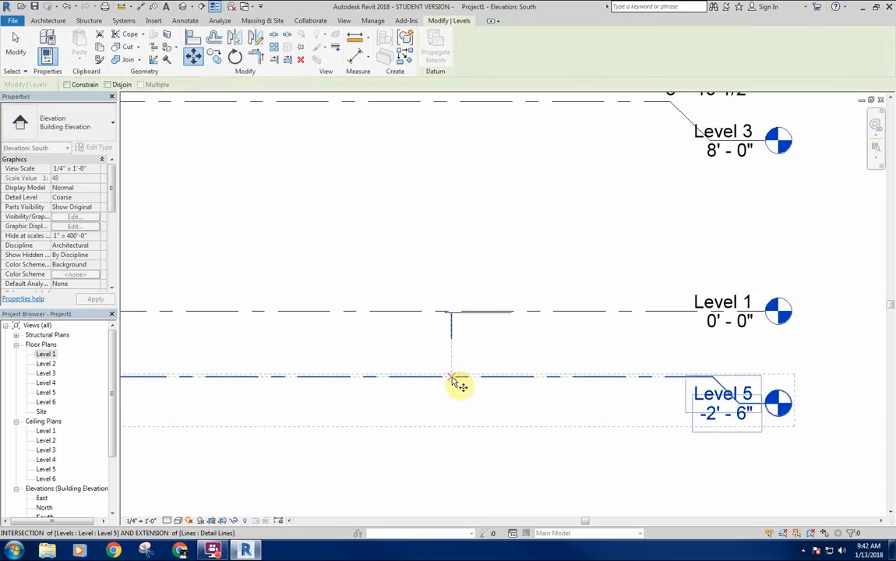
left_click(452, 381)
left_click(451, 338)
key("Escape")
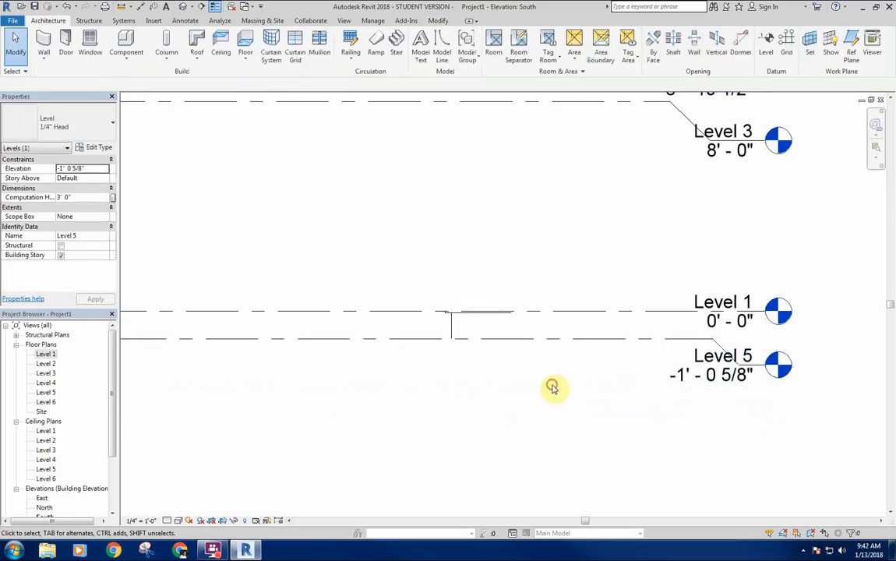
Step: Delete the three detail lines between Level 1 and Level 5
left_click_drag(434, 280, 575, 398)
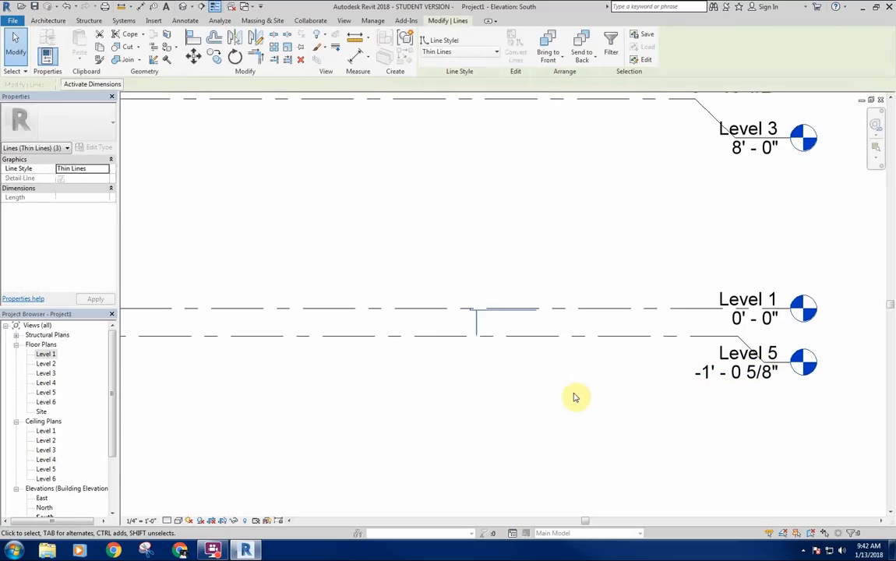
key("Delete")
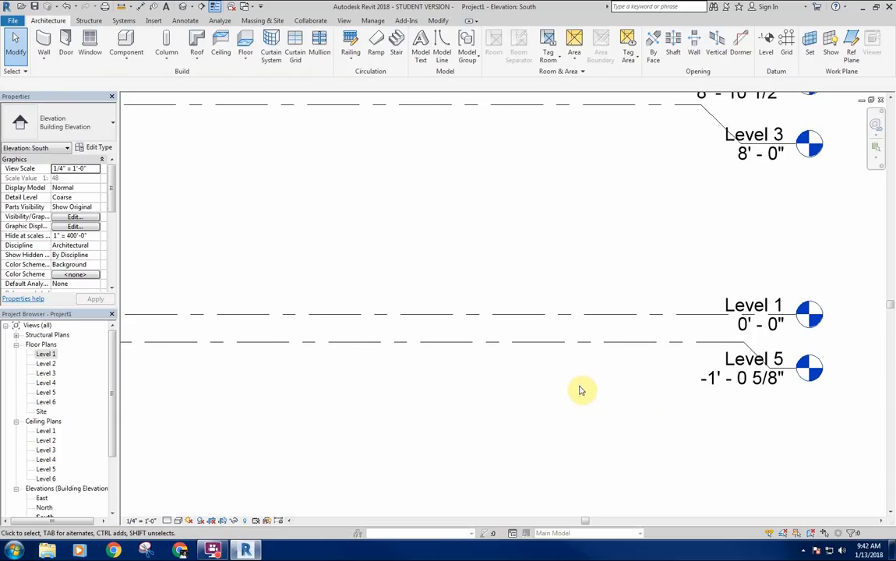
middle_click_drag(579, 389, 560, 389)
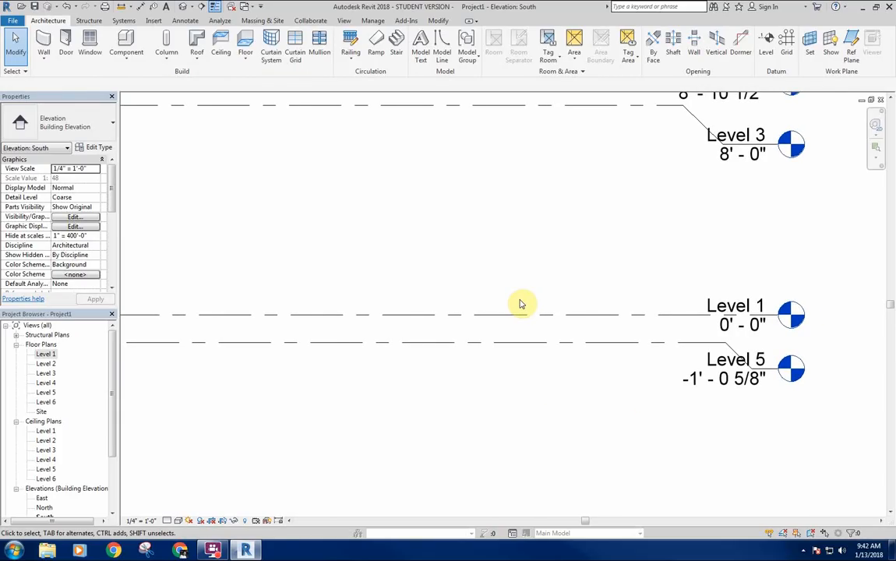
scroll(512, 301, "down", 6)
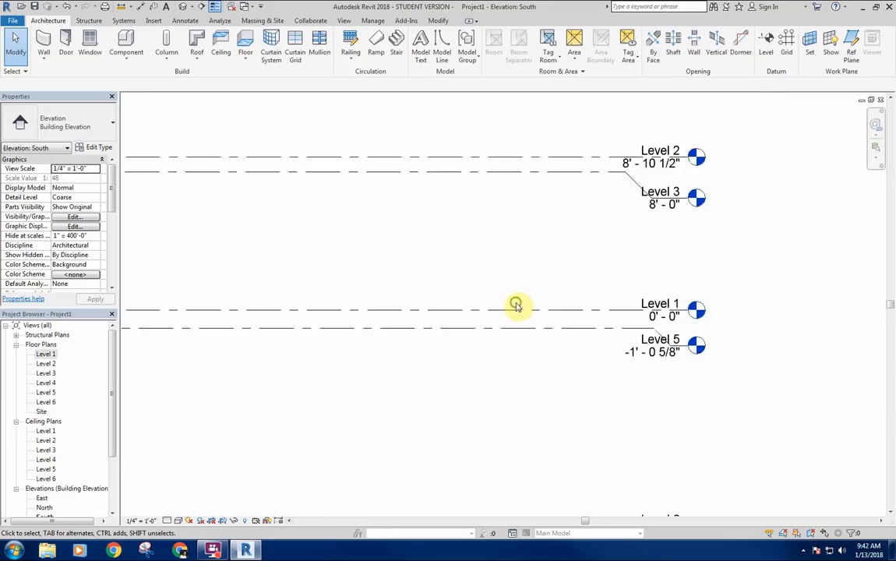
middle_click_drag(592, 285, 625, 319)
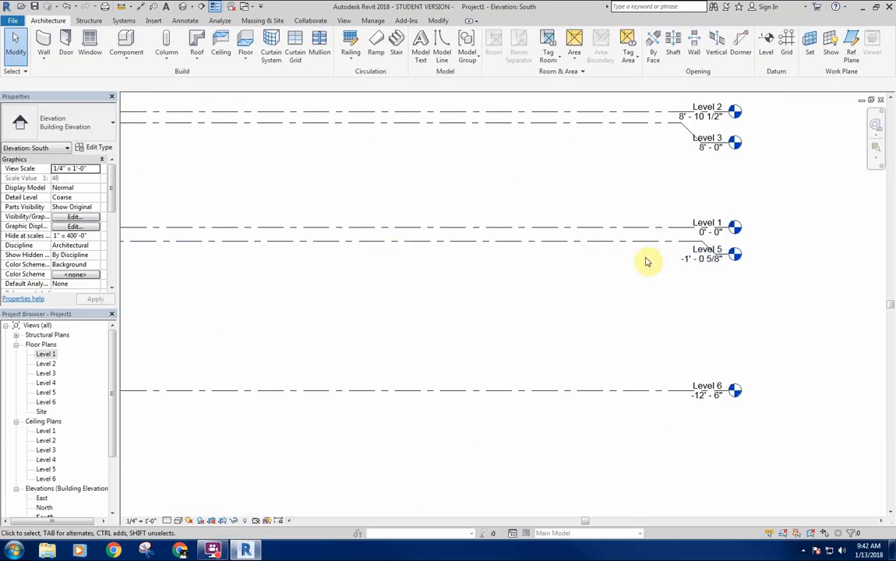
Step: Draw a short vertical detail line down from Level 5, continuing horizontally just below the level line
scroll(645, 260, "up", 8)
key("d")
key("l")
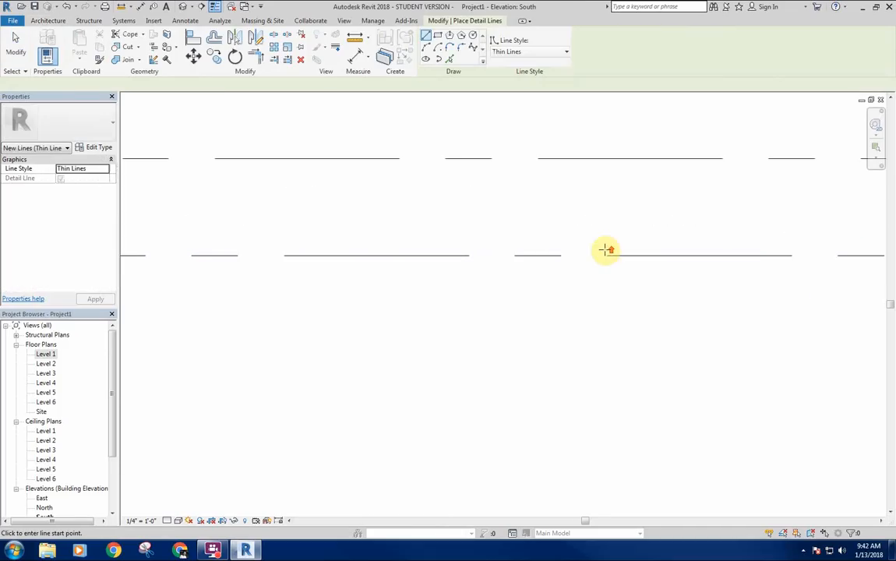
left_click(607, 256)
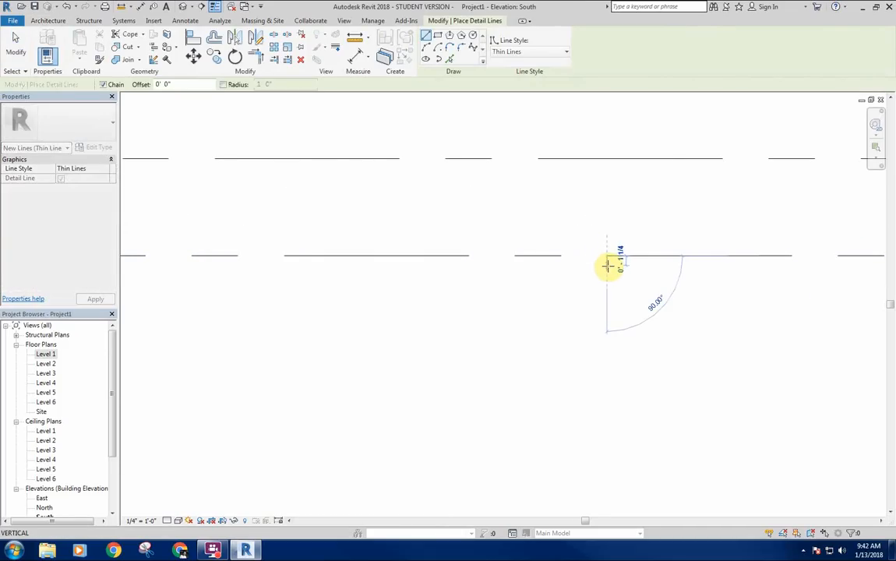
left_click(699, 265)
key("Escape")
scroll(713, 312, "down", 4)
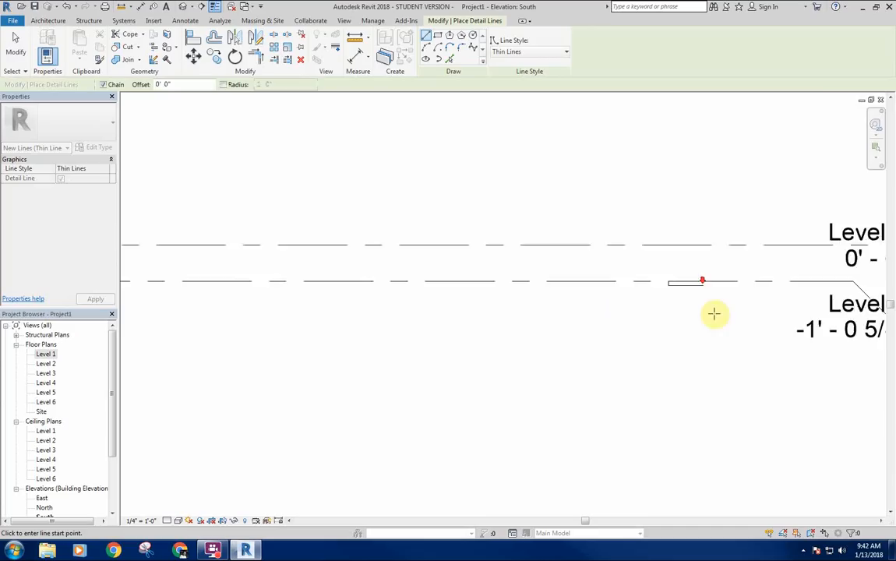
Step: Draw a vertical detail line down from the free end of the horizontal line below Level 5
left_click(566, 239)
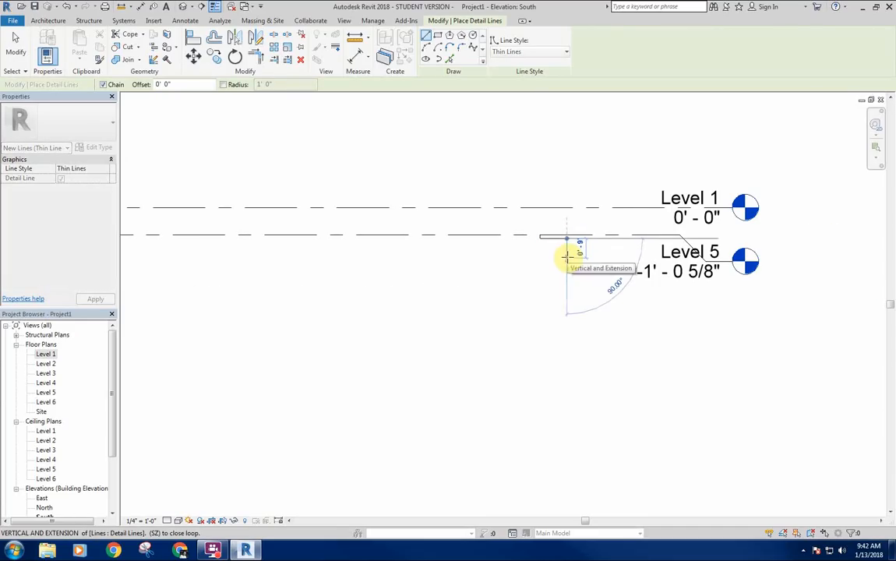
left_click(568, 255)
scroll(534, 284, "down", 2)
right_click(508, 282)
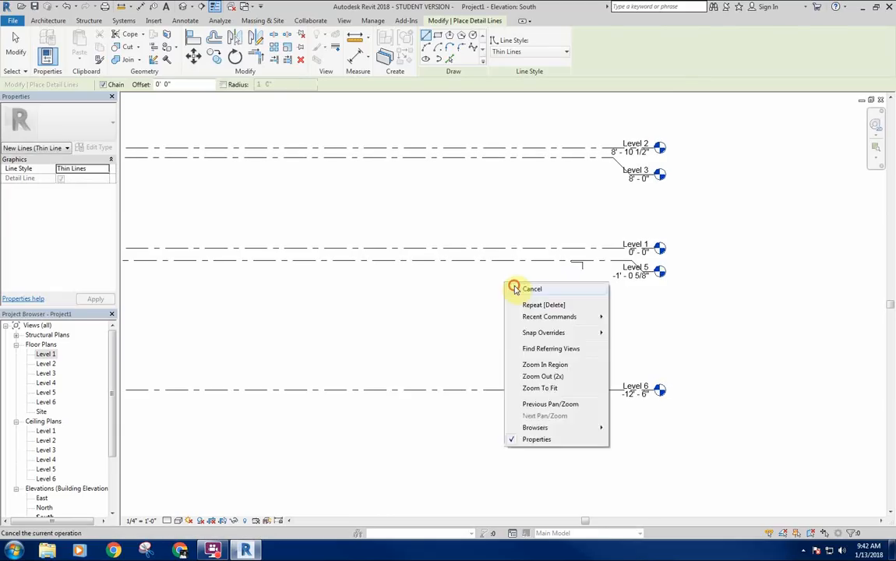
left_click(516, 286)
Step: Add a new level line between Level 5 and Level 6, spanning the same width as the existing levels
scroll(434, 287, "down", 1)
middle_click_drag(434, 287, 617, 241)
scroll(630, 166, "down", 2)
middle_click_drag(630, 165, 705, 191)
left_click(766, 46)
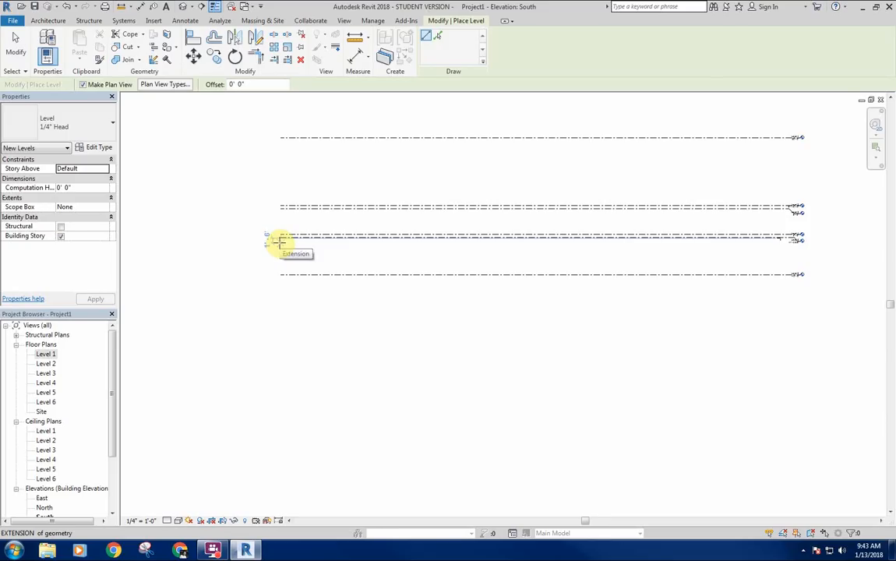
left_click(279, 243)
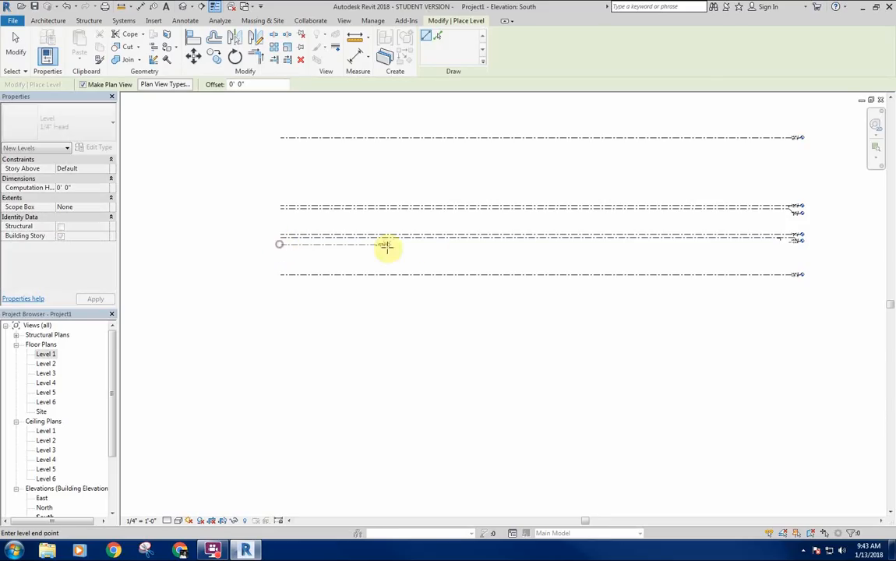
left_click(800, 259)
key("Escape")
key("Escape")
Step: Add an elbow to the Level 7 head so its label sits clear of the Level 5 label
scroll(828, 240, "up", 3)
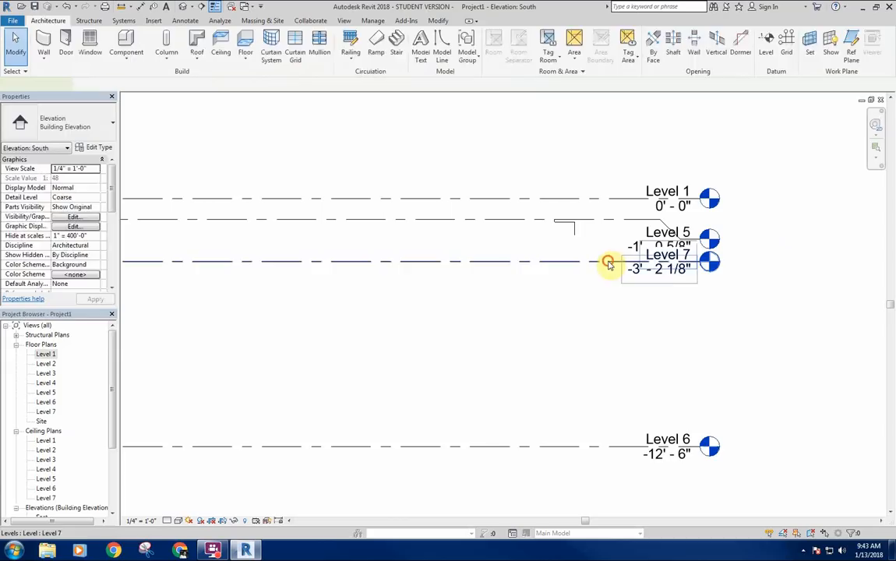
left_click(680, 265)
left_click(565, 296)
Step: Move Level 7 up to the lower end of the vertical detail line and lower its label clear of Level 5's label
scroll(574, 253, "up", 4)
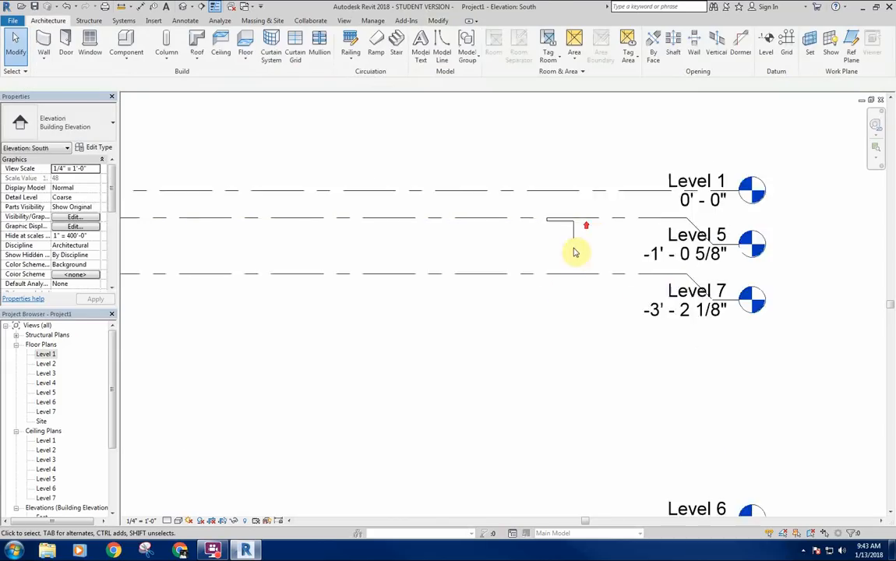
left_click(571, 298)
key("m")
key("v")
left_click(574, 296)
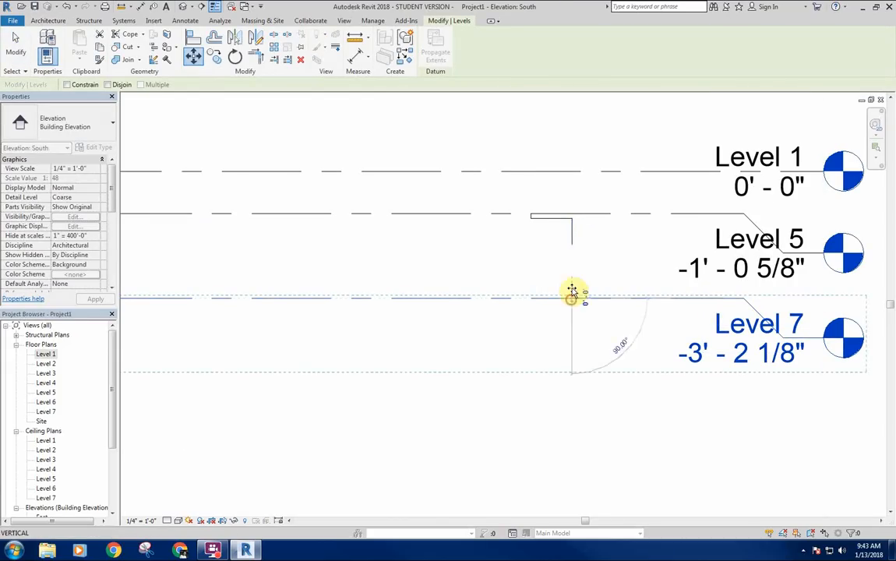
left_click(573, 248)
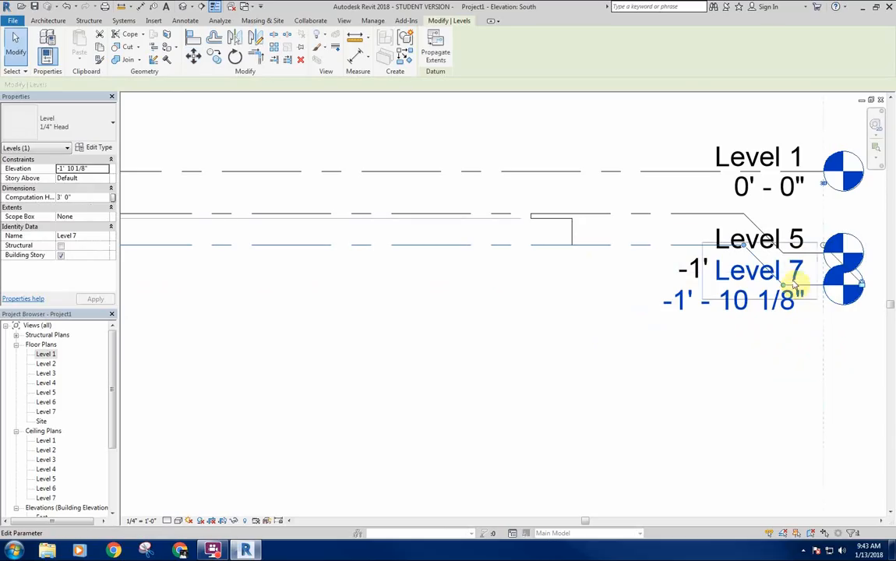
left_click_drag(786, 292, 783, 335)
left_click(585, 294)
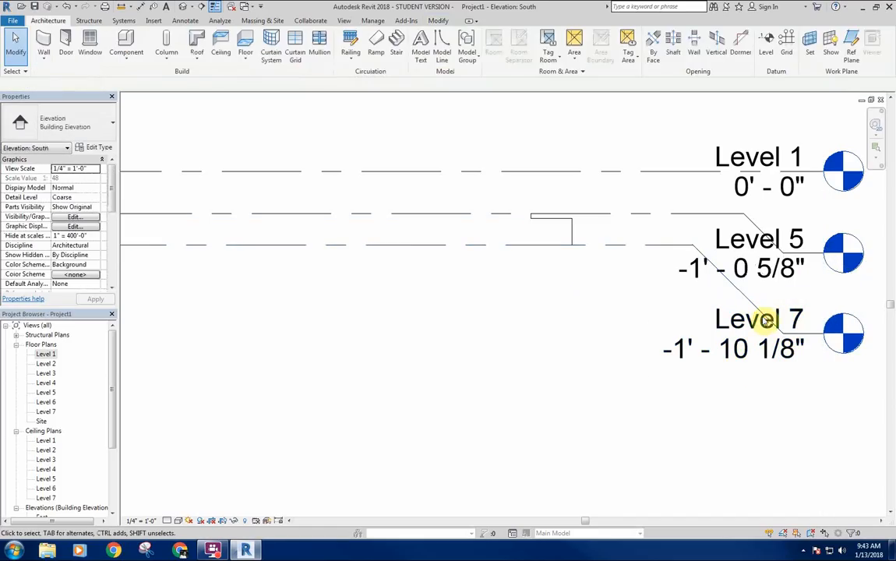
Step: Rename Level 7 to GRADE and rename the corresponding views as well
left_click(802, 318)
left_click(801, 318)
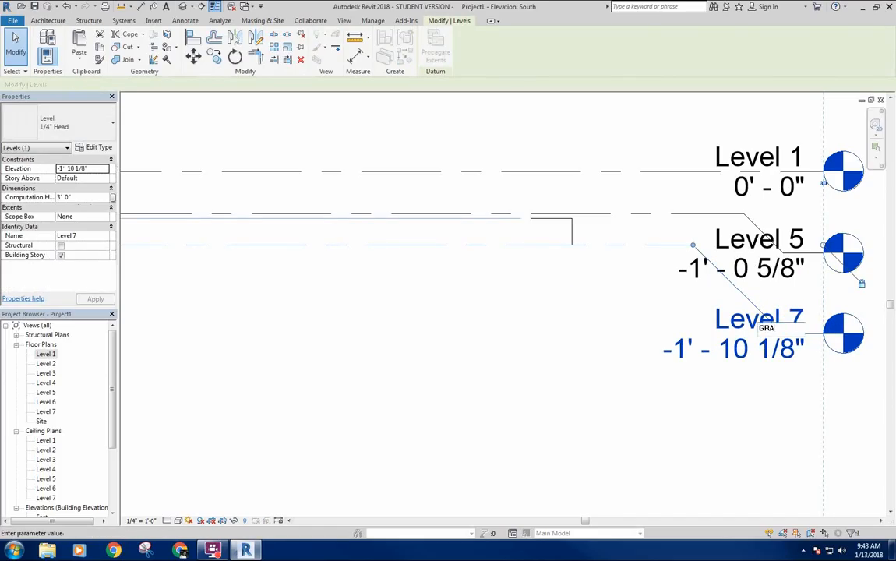
left_click(632, 317)
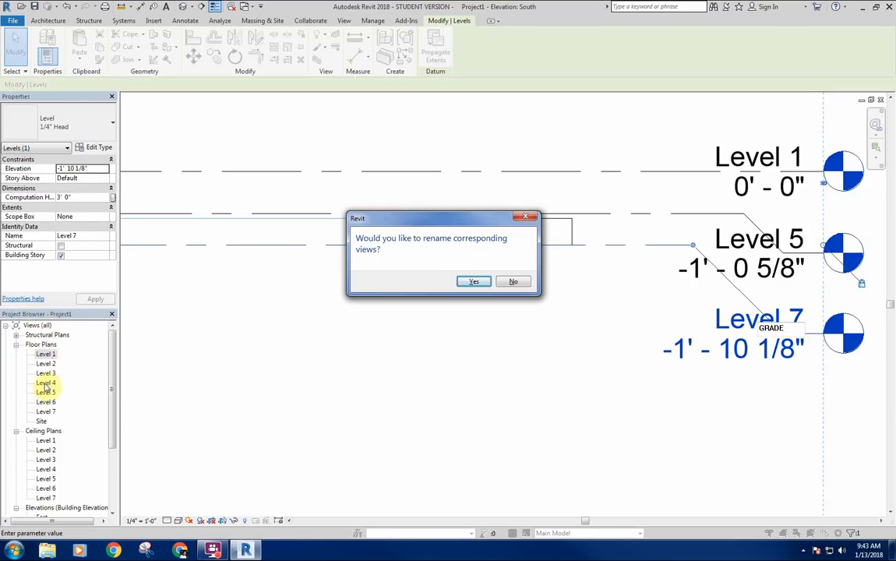
left_click(472, 282)
left_click(501, 360)
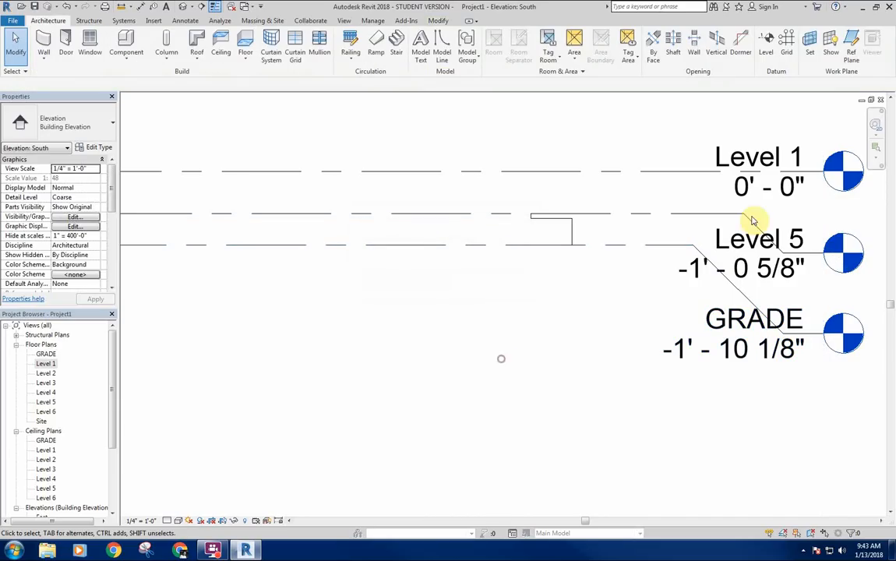
Step: Examine the spacing of Level 1, Level 5 and GRADE and the detail lines between them in the South elevation
left_click(694, 217)
scroll(708, 190, "down", 1)
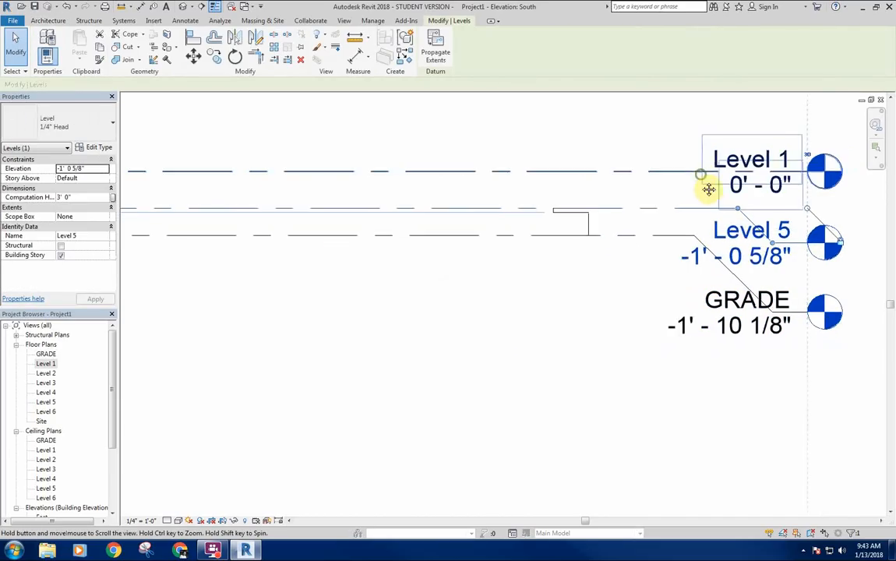
middle_click_drag(708, 189, 728, 228)
scroll(662, 247, "down", 3)
middle_click_drag(659, 246, 728, 279)
middle_click_drag(659, 215, 689, 219)
scroll(754, 294, "up", 5)
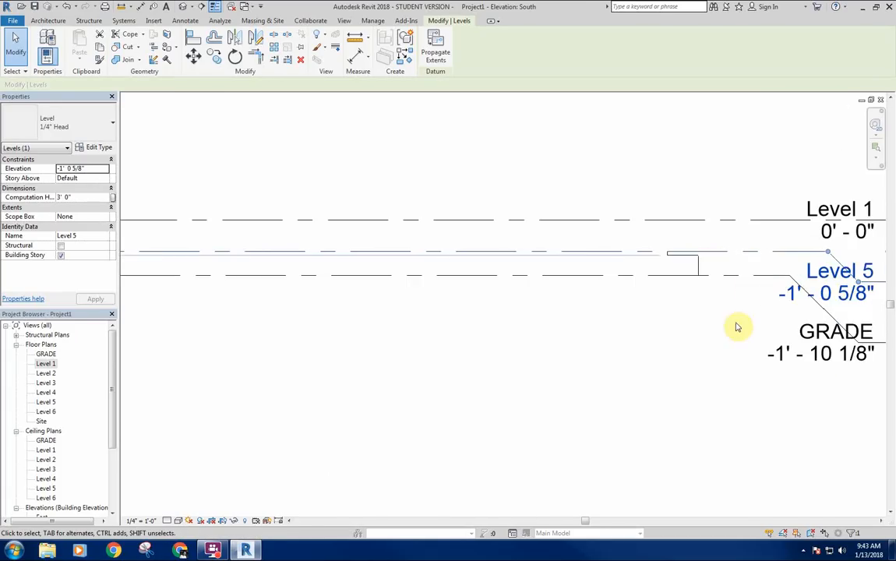
scroll(724, 330, "down", 2)
left_click(684, 329)
middle_click_drag(677, 332, 642, 349)
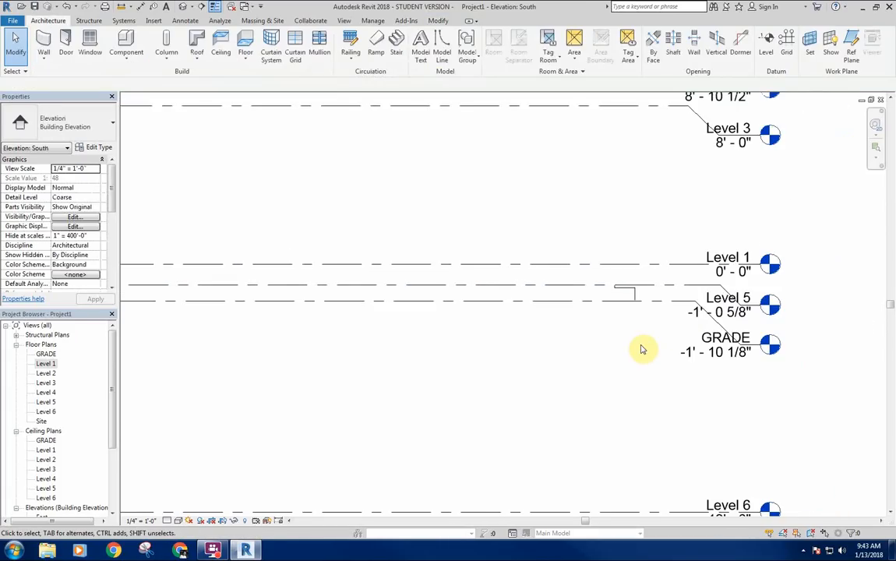
scroll(633, 335, "up", 2)
scroll(619, 296, "up", 3)
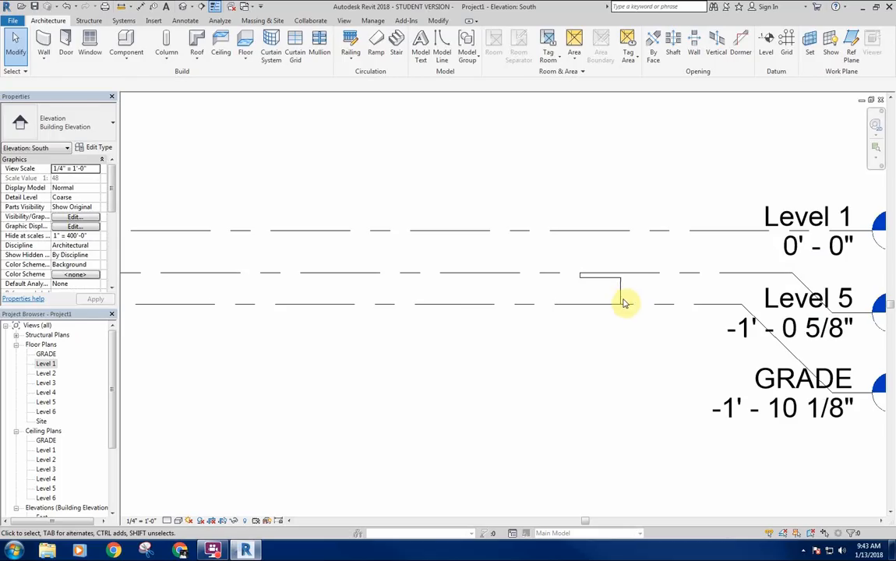
Step: Lower the Level 5 line to the underside of the thin sketched plate, at elevation -1' 2 1/8"
left_click(621, 297)
scroll(624, 334, "down", 2)
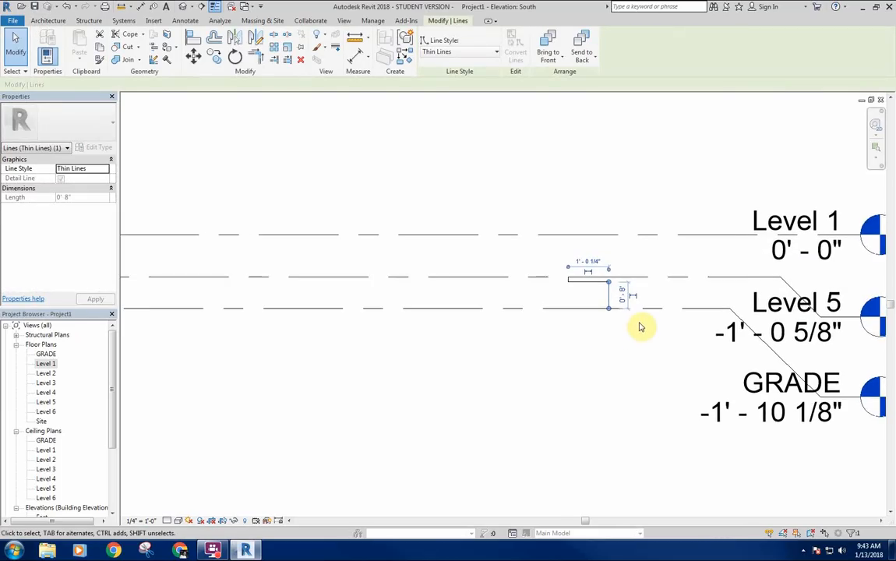
middle_click_drag(631, 346, 584, 344)
left_click(581, 341)
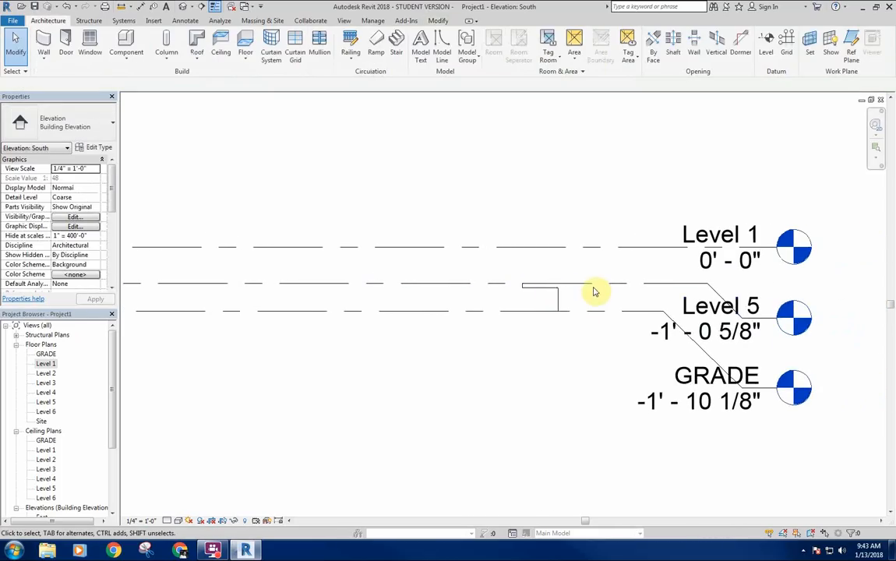
left_click(590, 284)
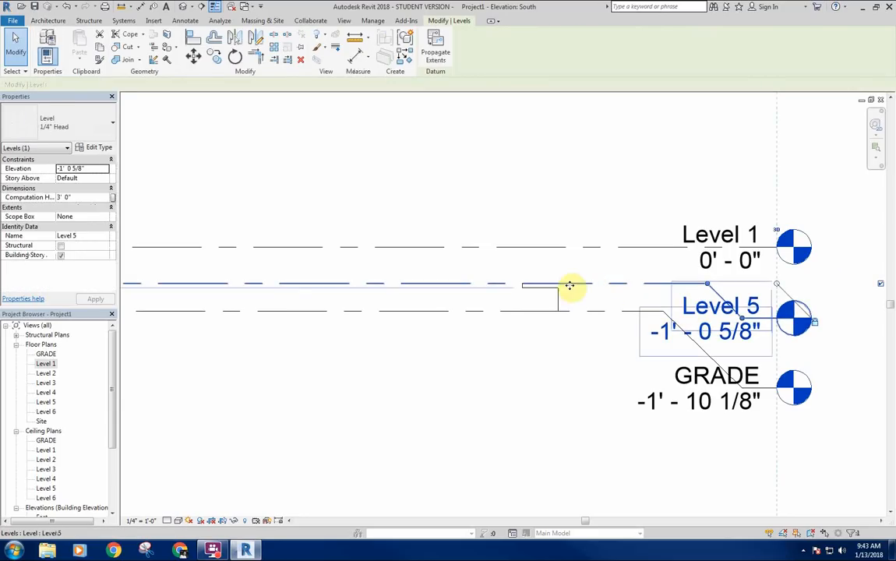
scroll(550, 285, "up", 2)
left_click_drag(560, 286, 566, 291)
Step: Delete the sketched plate and vertical detail lines used as references between Level 5 and GRADE
left_click(505, 273)
left_click_drag(470, 273, 586, 349)
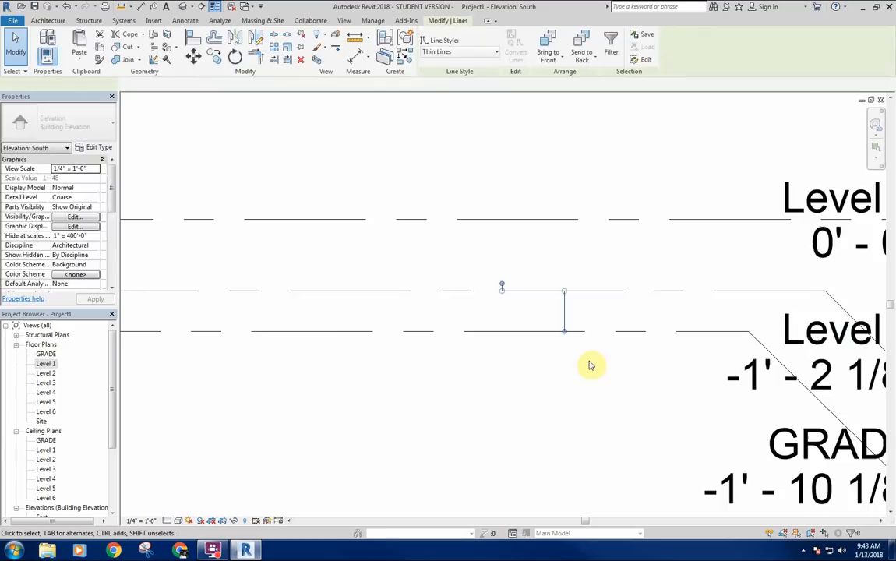
key("Delete")
Step: Rename Level 5 to T.O. FOUNDATION and rename its corresponding views as well
scroll(589, 334, "down", 2)
left_click(620, 312)
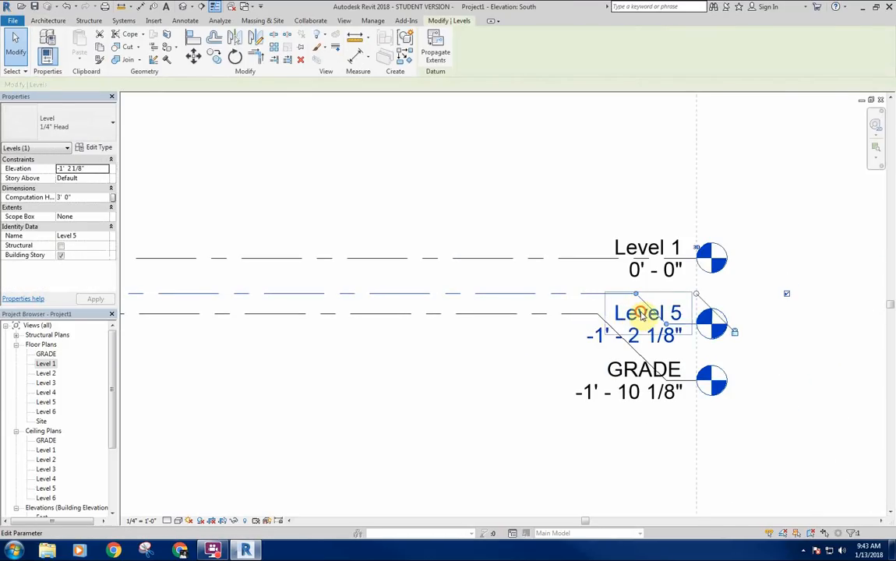
left_click(642, 315)
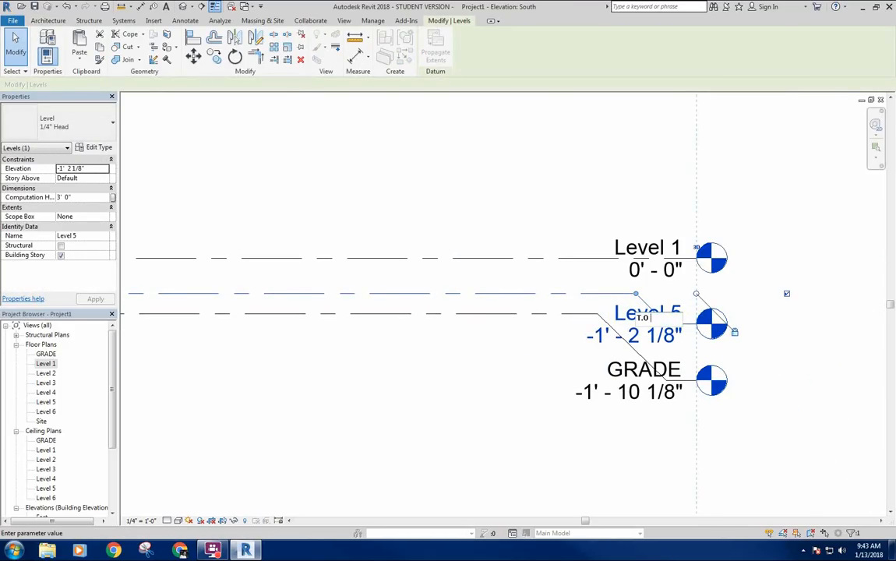
type("0. FOUNDATION")
key("Return")
left_click(474, 282)
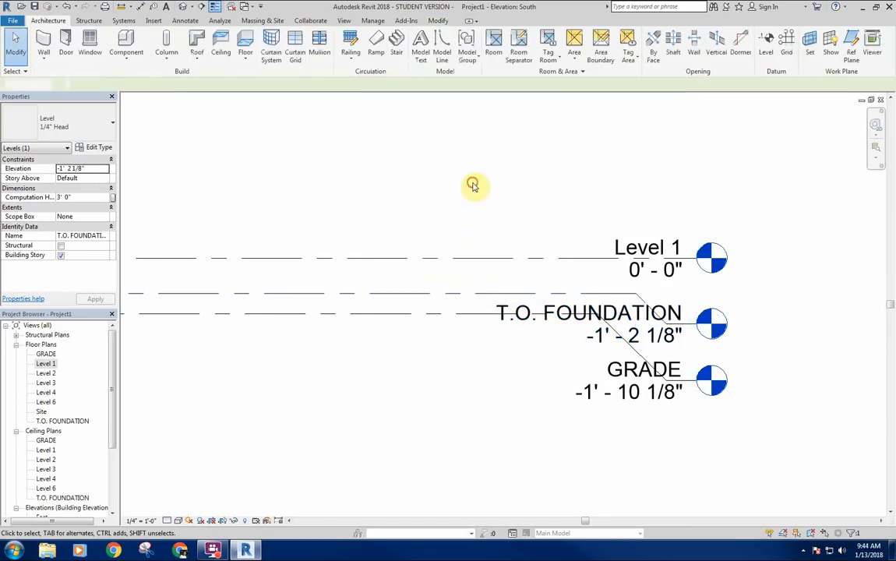
Step: Set the distance between Level 6 and the GRADE level above it to 30"
scroll(483, 183, "down", 3)
scroll(574, 390, "up", 1)
left_click(560, 378)
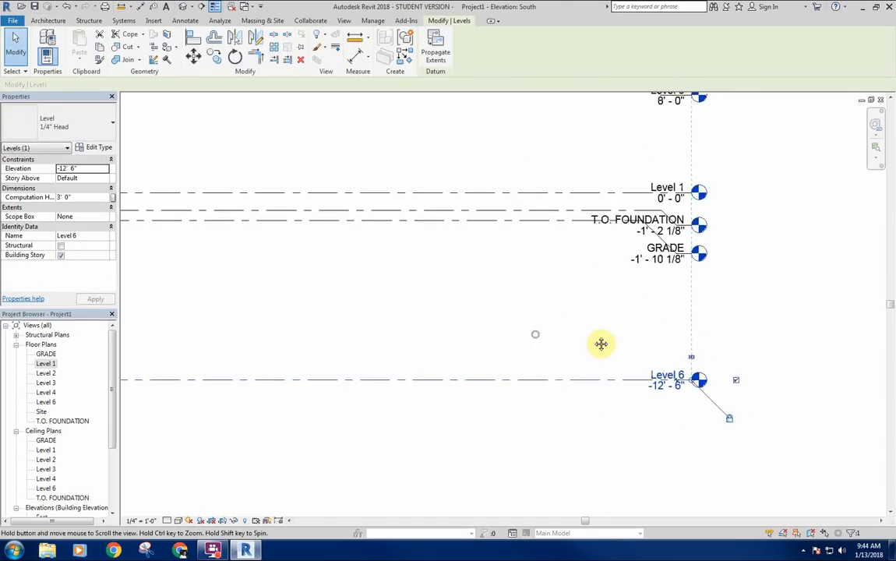
scroll(578, 330, "down", 3)
middle_click_drag(657, 340, 853, 331)
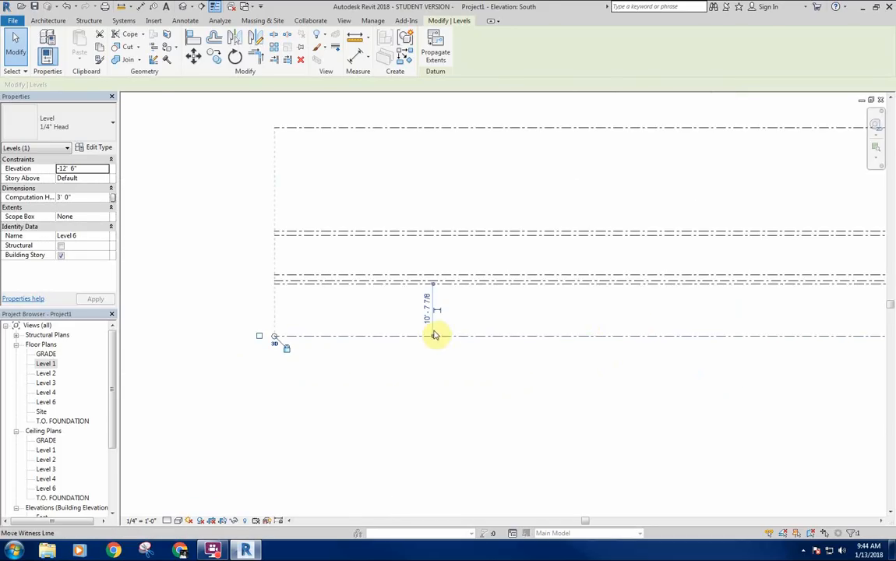
scroll(421, 312, "up", 2)
left_click(430, 310)
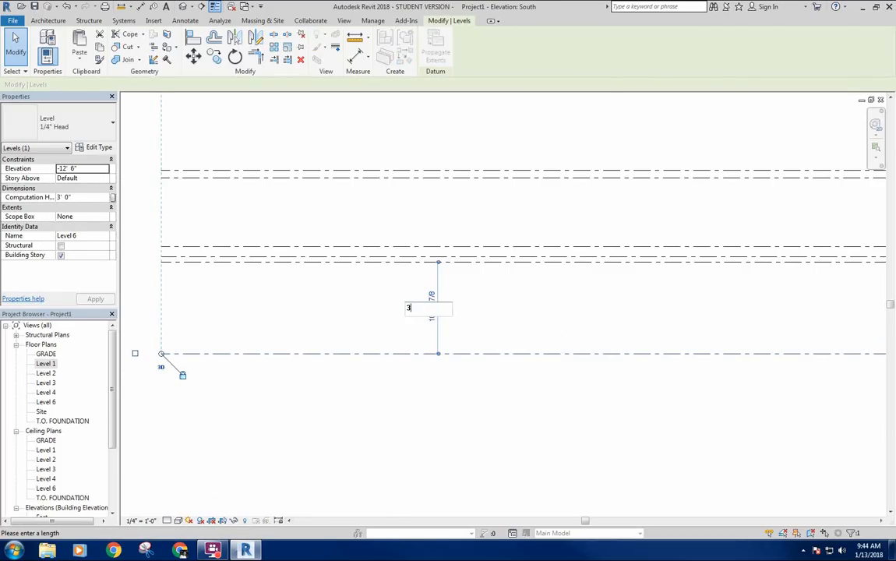
type("30\"")
key("Return")
left_click(512, 328)
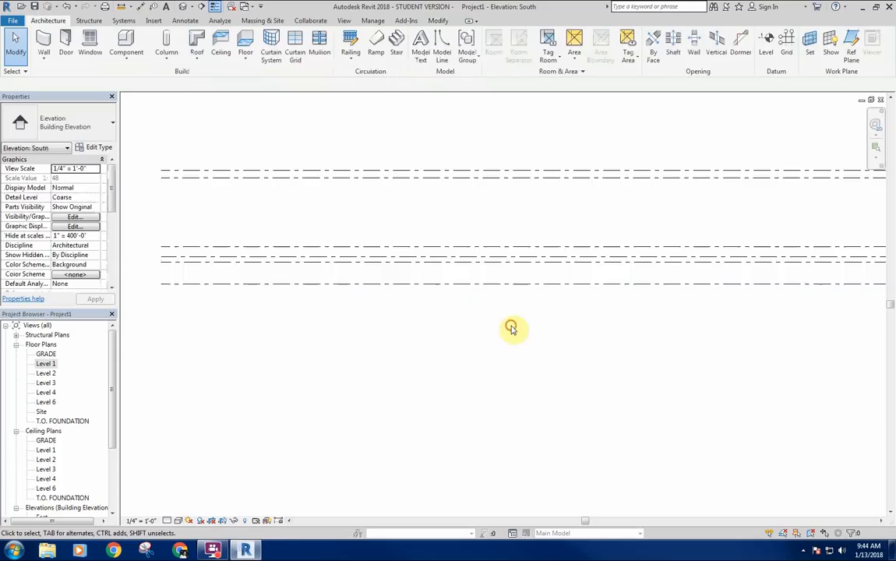
Step: Shift the GRADE level's head upward along its leader, clear of the overlapping Level 6 label
scroll(581, 326, "down", 2)
middle_click_drag(621, 325, 448, 329)
scroll(686, 335, "up", 2)
scroll(650, 317, "up", 2)
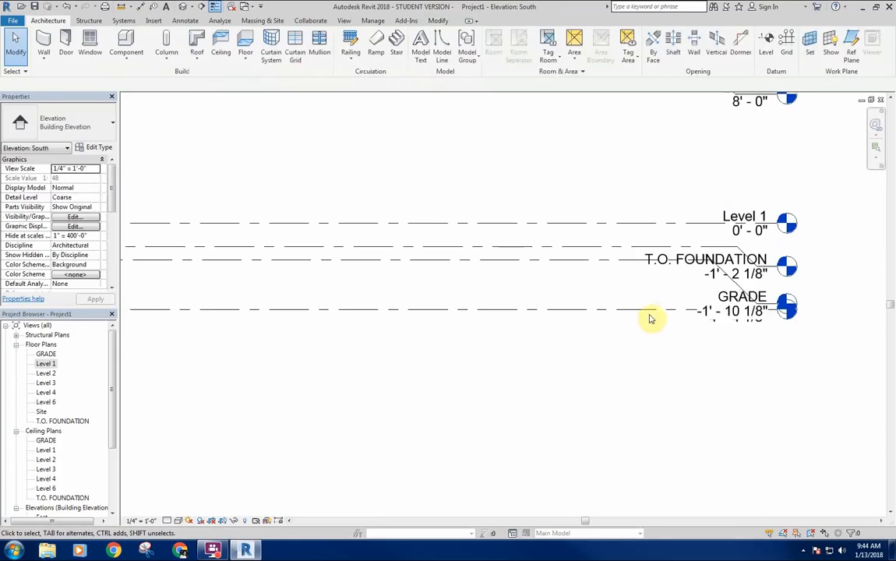
left_click(711, 310)
scroll(724, 311, "up", 2)
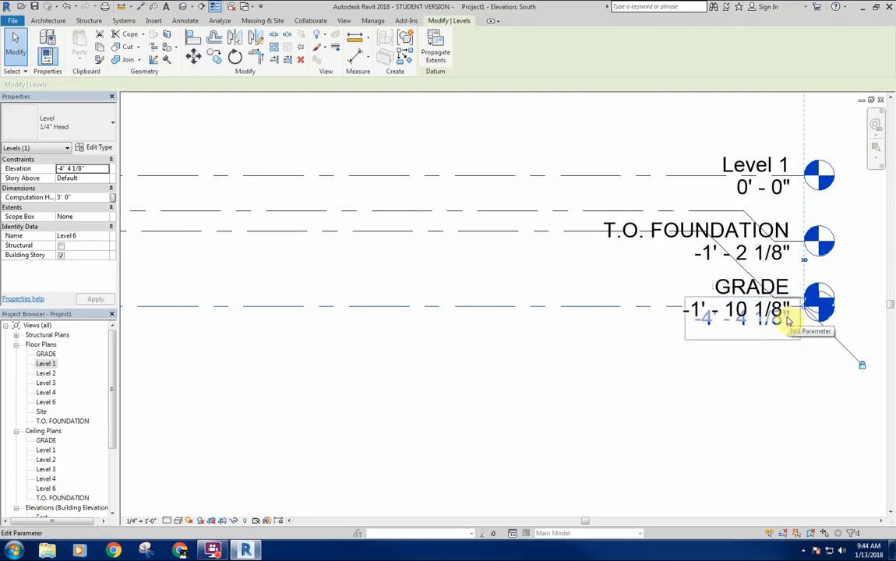
left_click(746, 360)
scroll(655, 313, "up", 2)
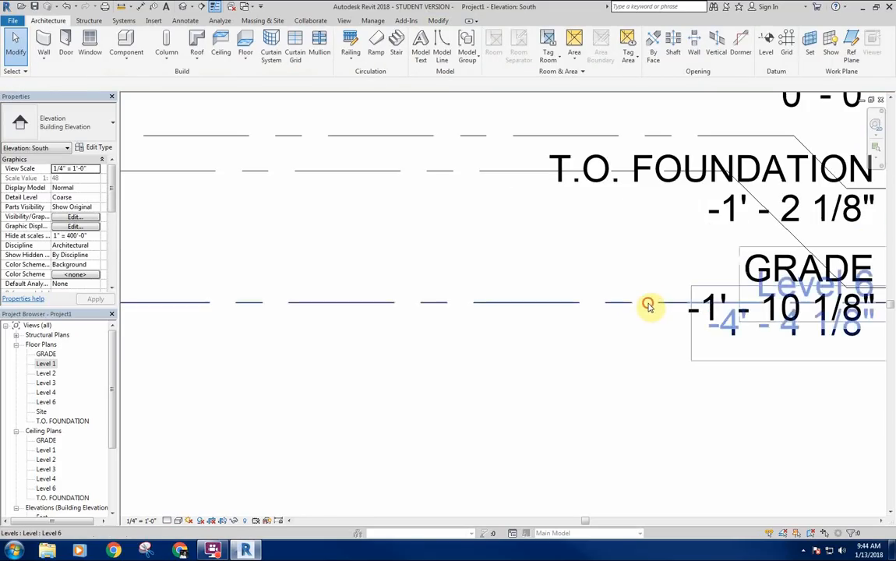
left_click(650, 309)
scroll(708, 345, "down", 2)
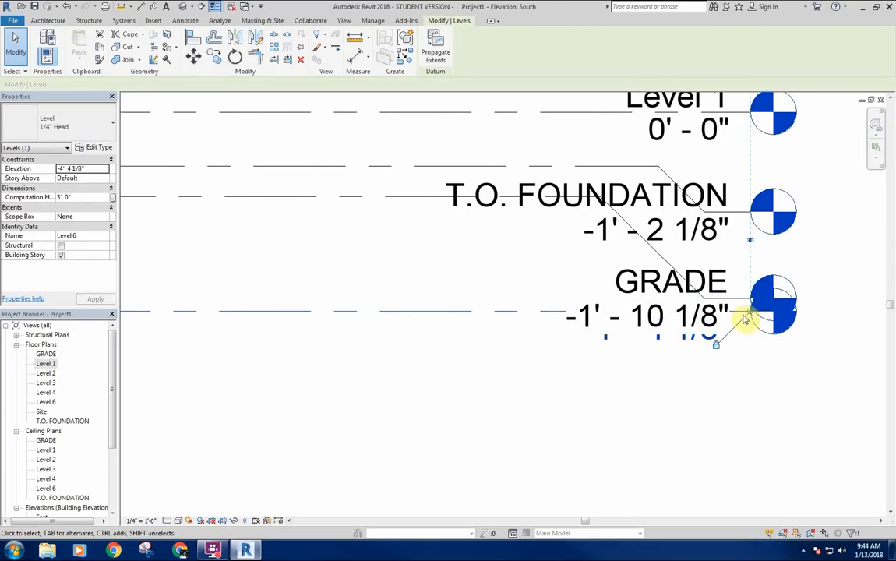
left_click(653, 248)
scroll(701, 308, "down", 1)
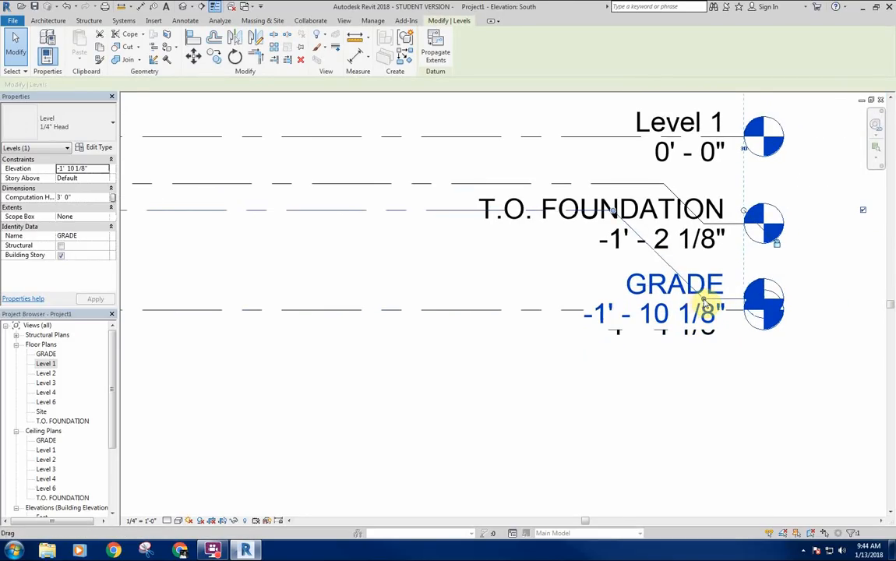
left_click_drag(706, 305, 705, 265)
Step: Add an elbow to Level 6's head and lower the GRADE head to sit midway between the T.O. FOUNDATION and Level 6 labels
left_click(545, 310)
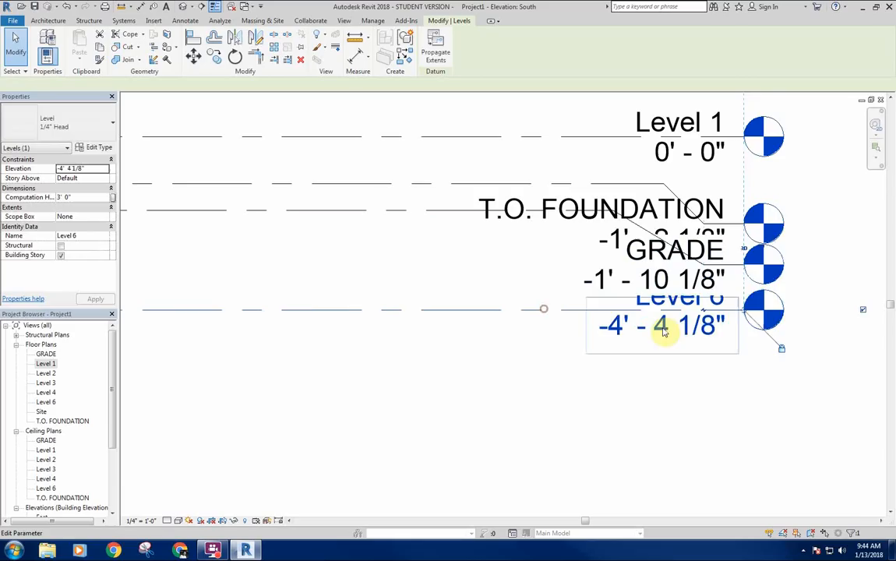
left_click(706, 310)
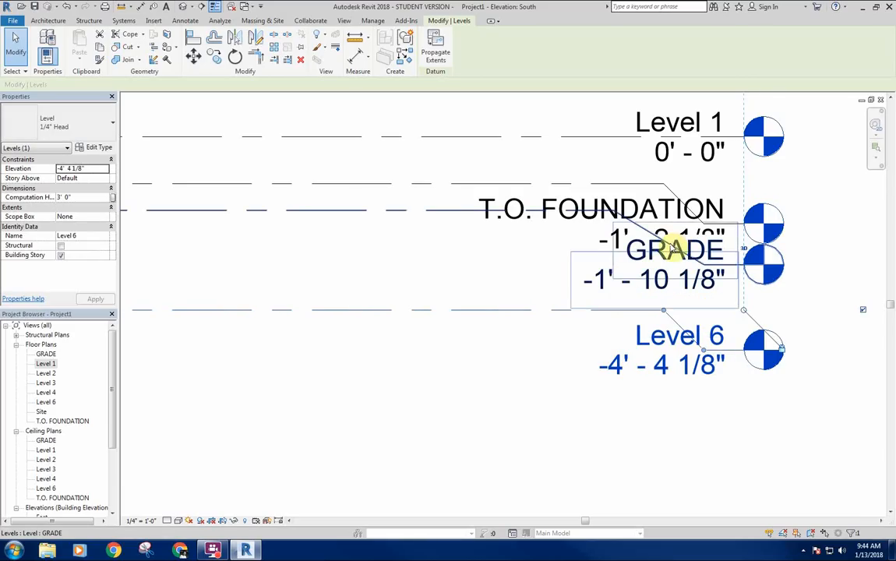
left_click(705, 266)
left_click_drag(704, 266, 706, 295)
left_click(499, 368)
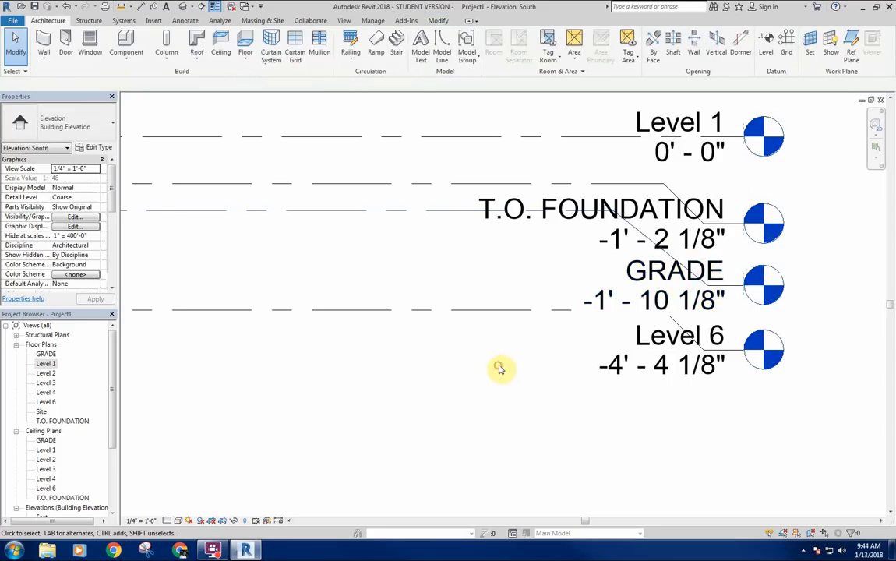
Step: Rename Level 6 to T.O. FOOTER and rename its corresponding views as well
scroll(499, 368, "down", 3)
middle_click_drag(497, 362, 580, 332)
scroll(622, 332, "down", 1)
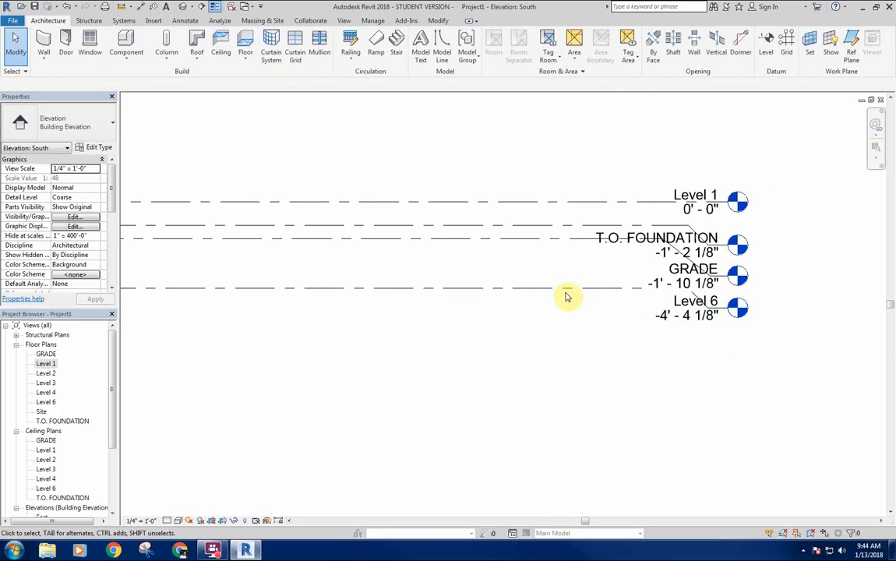
left_click(568, 289)
left_click(695, 301)
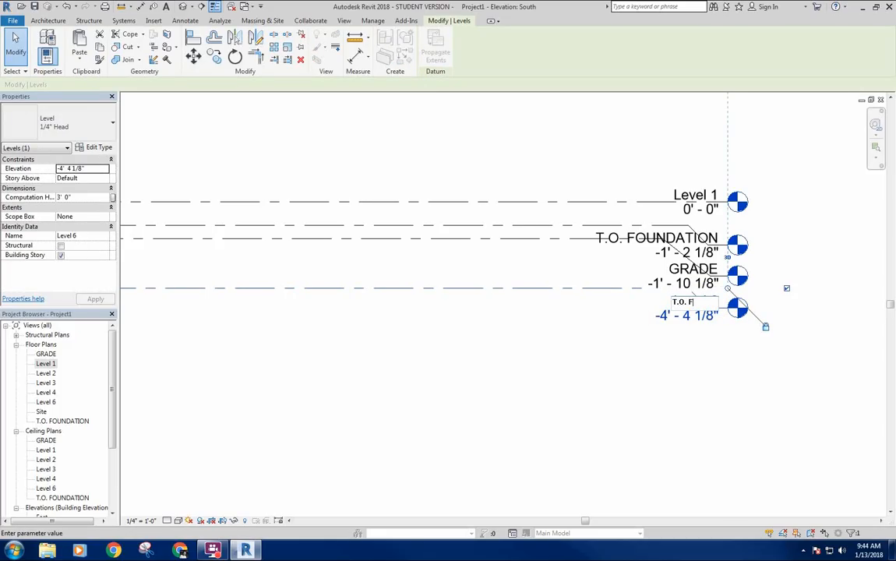
type("T.O. FOOTER")
key("Return")
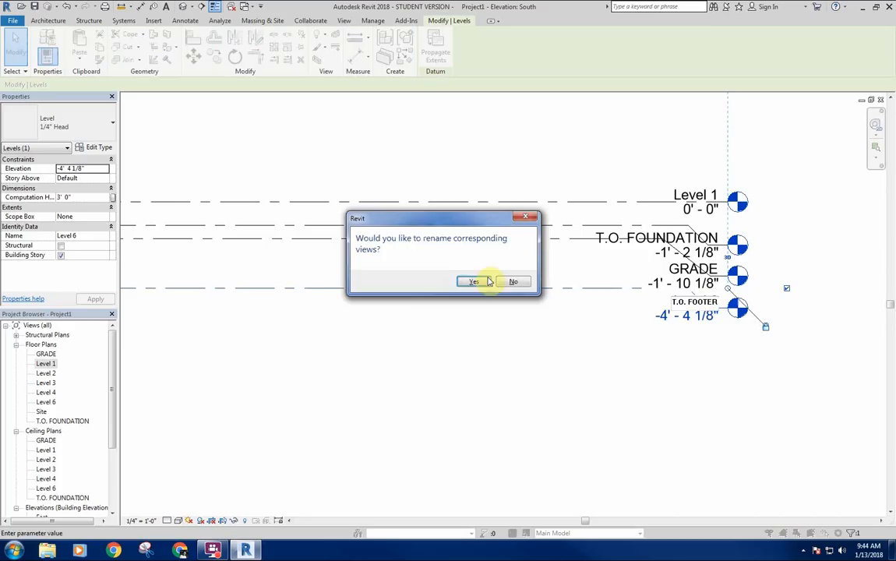
left_click(474, 282)
left_click(506, 343)
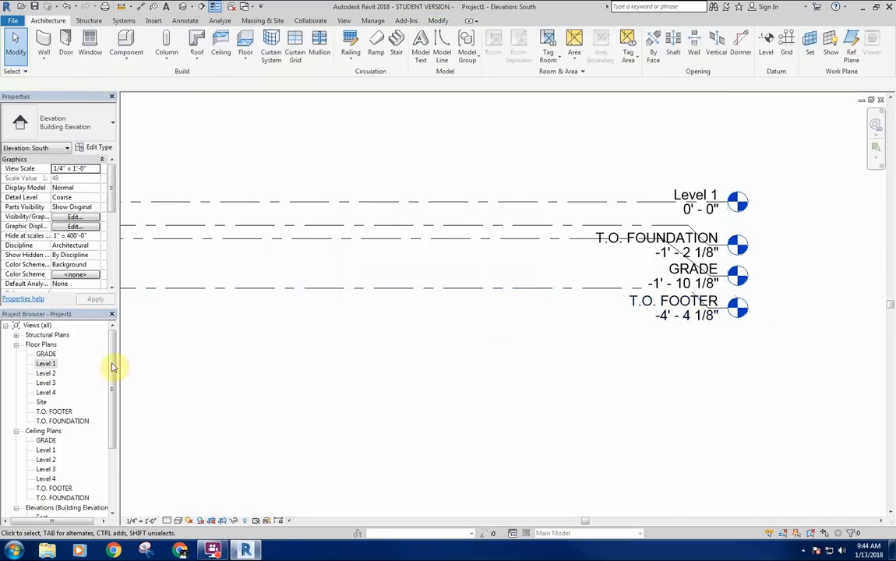
Step: Rename Level 3 to Level 1 CLG and rename its corresponding views as well
scroll(500, 369, "down", 3)
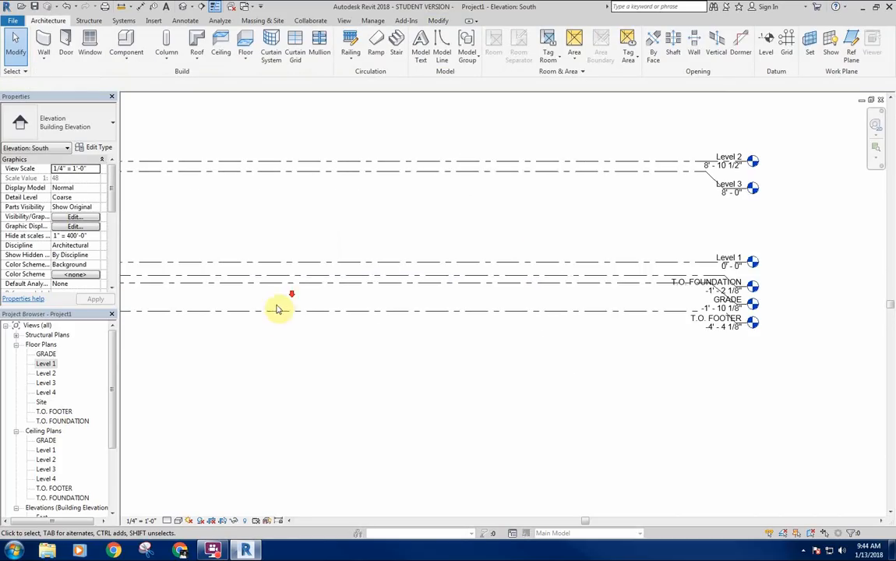
scroll(265, 233, "up", 1)
scroll(631, 319, "up", 5)
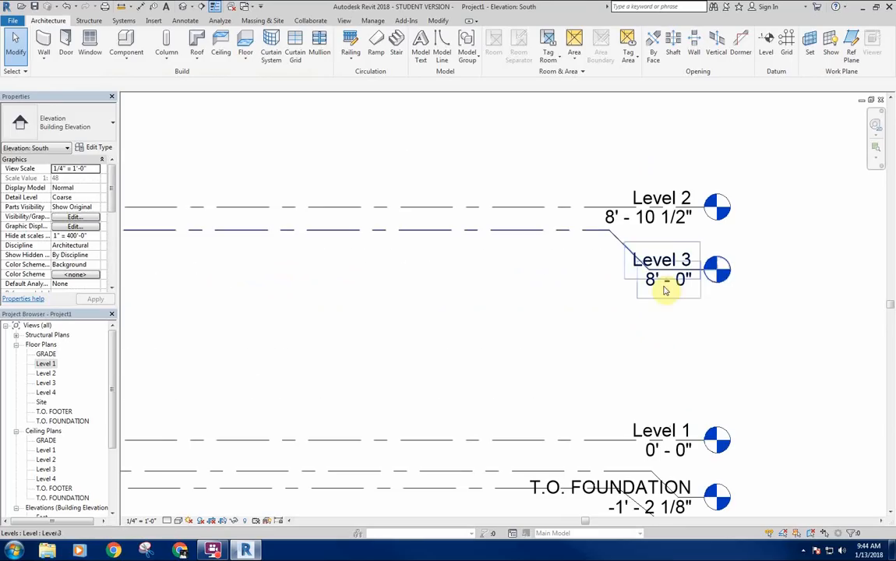
left_click(671, 264)
left_click(675, 260)
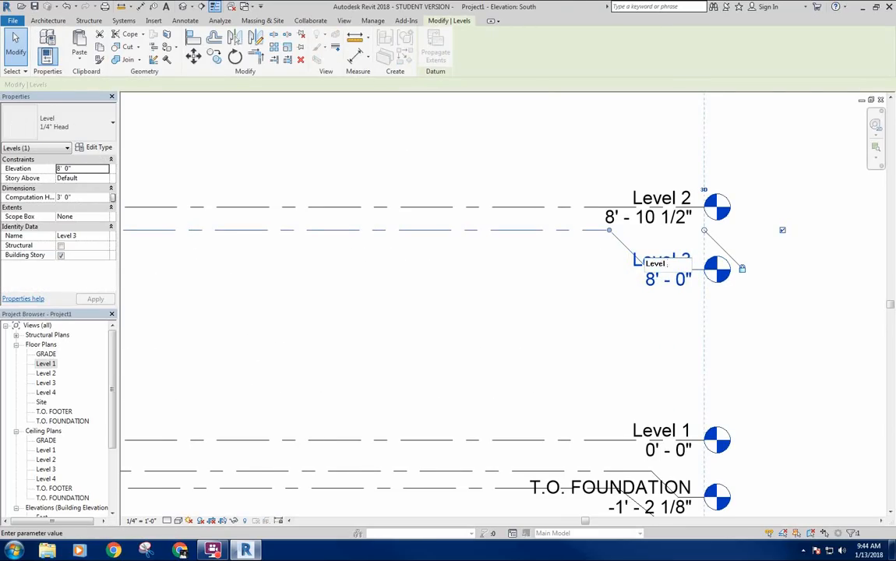
key("Return")
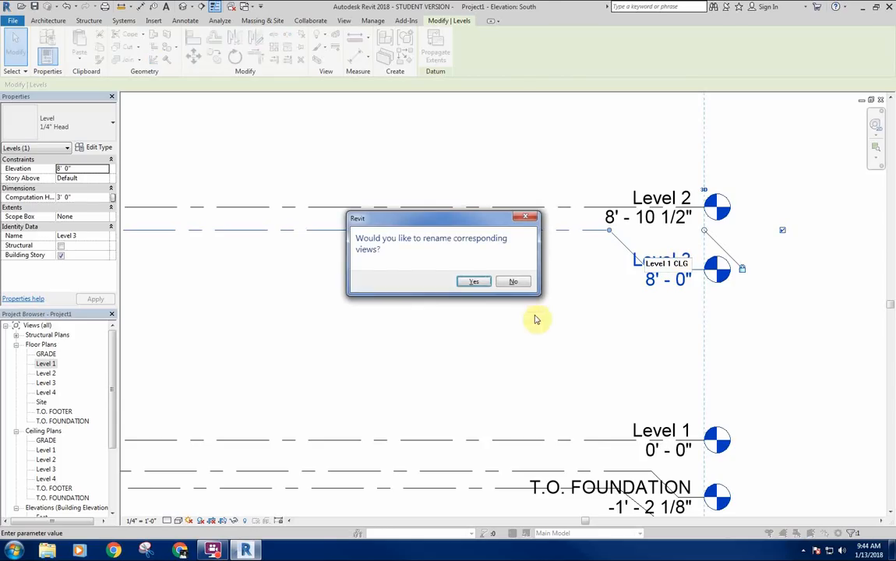
left_click(471, 282)
scroll(511, 294, "down", 3)
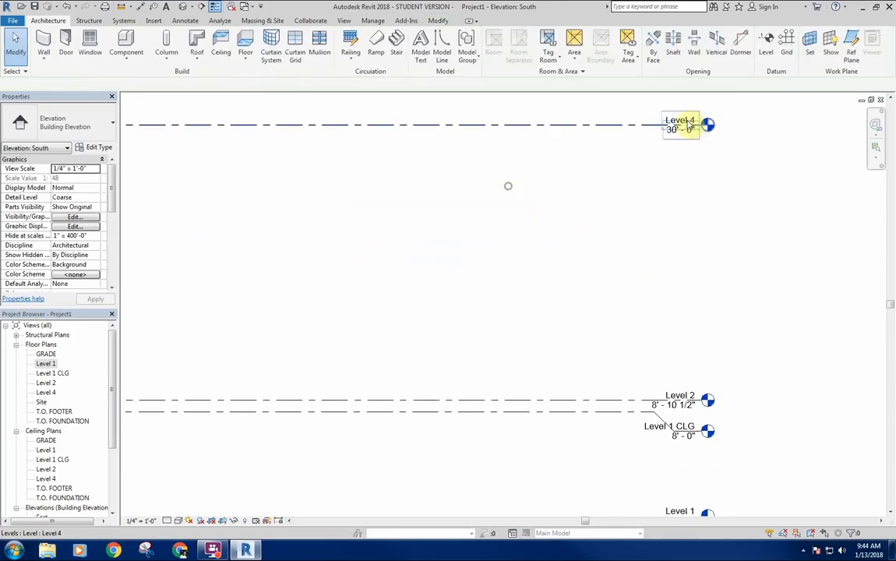
left_click(666, 125)
left_click(679, 130)
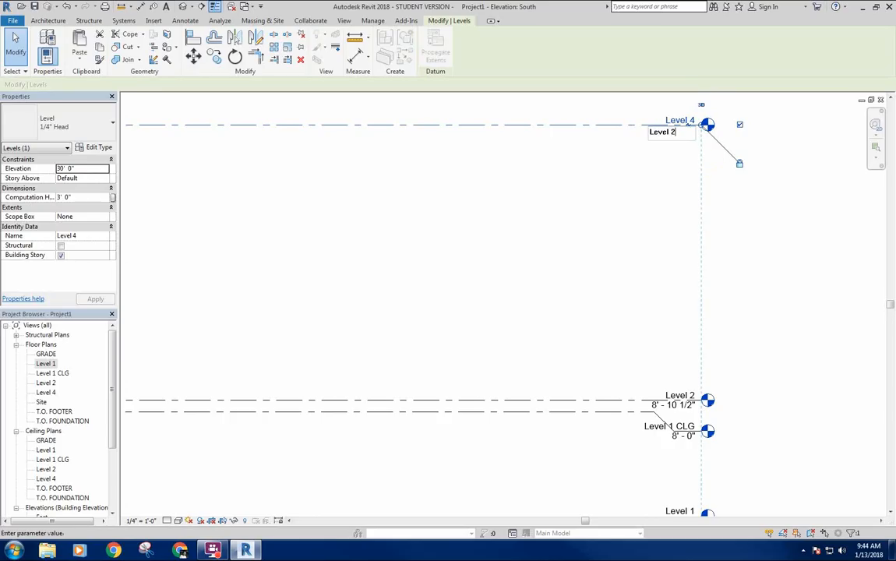
key("Return")
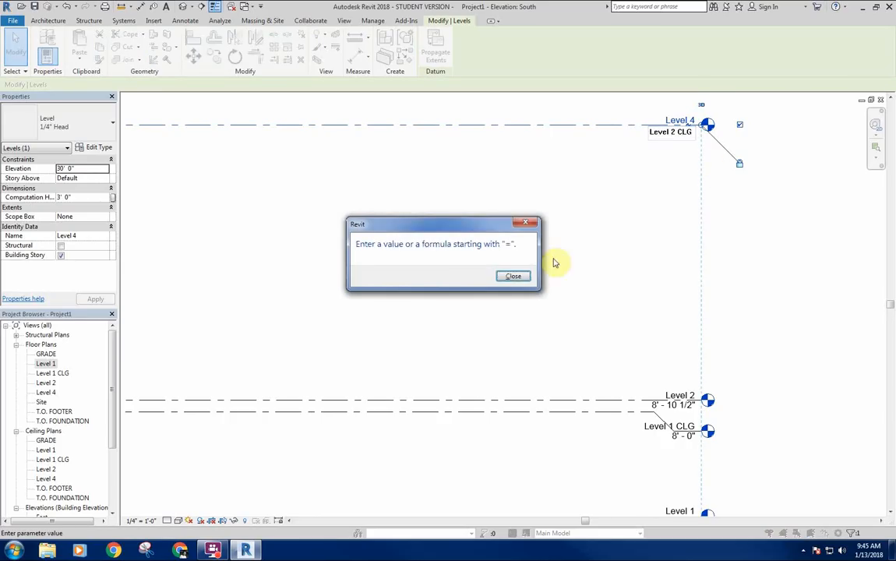
left_click(513, 276)
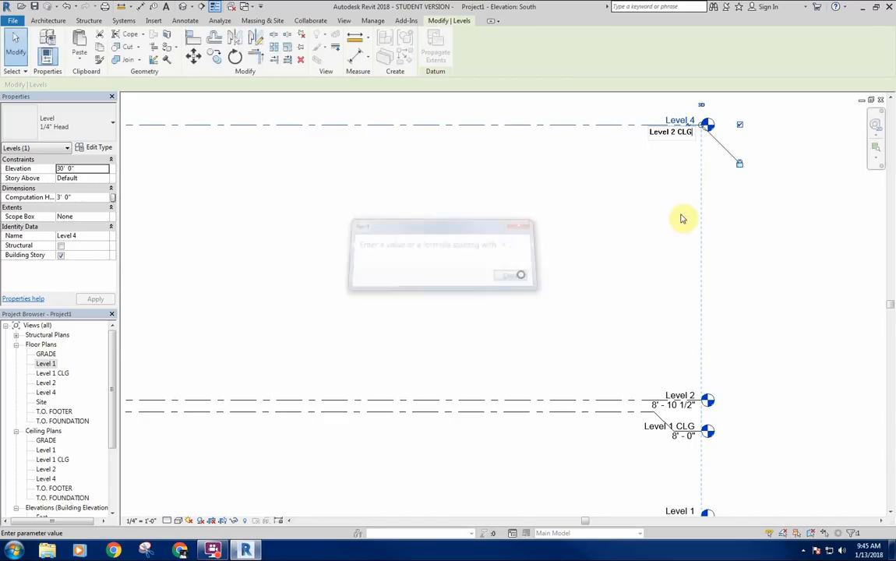
left_click(670, 132)
left_click(513, 277)
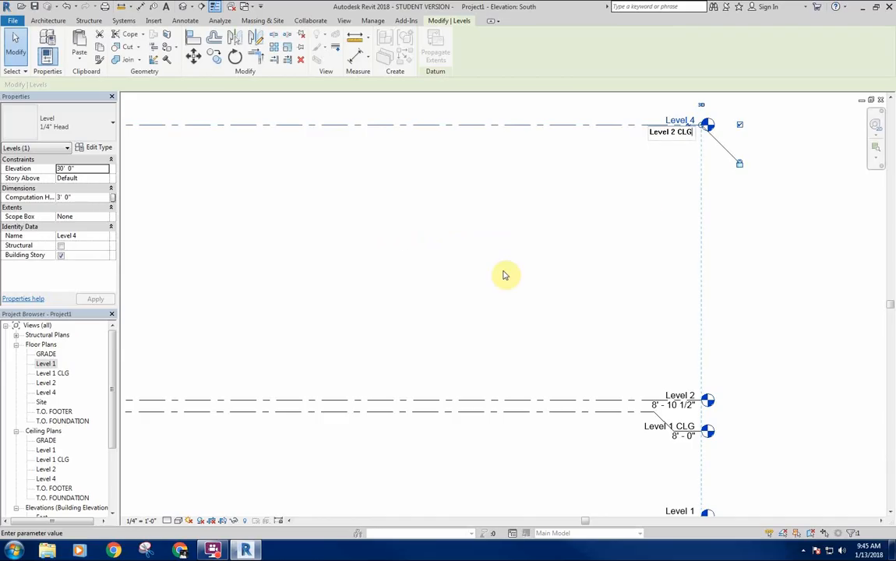
Step: Rename Level 4 to Level 2 CLG and rename its corresponding views as well
left_click(672, 117)
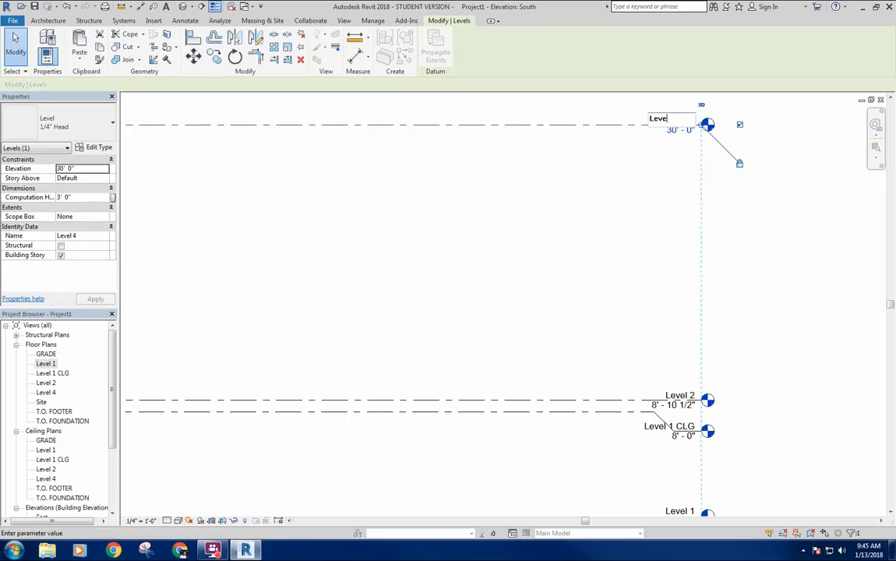
key("Return")
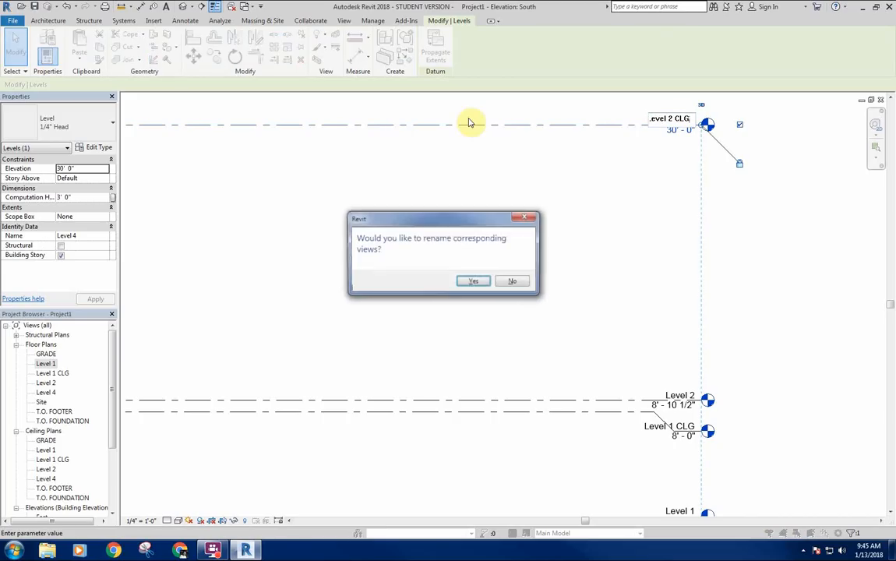
left_click(473, 282)
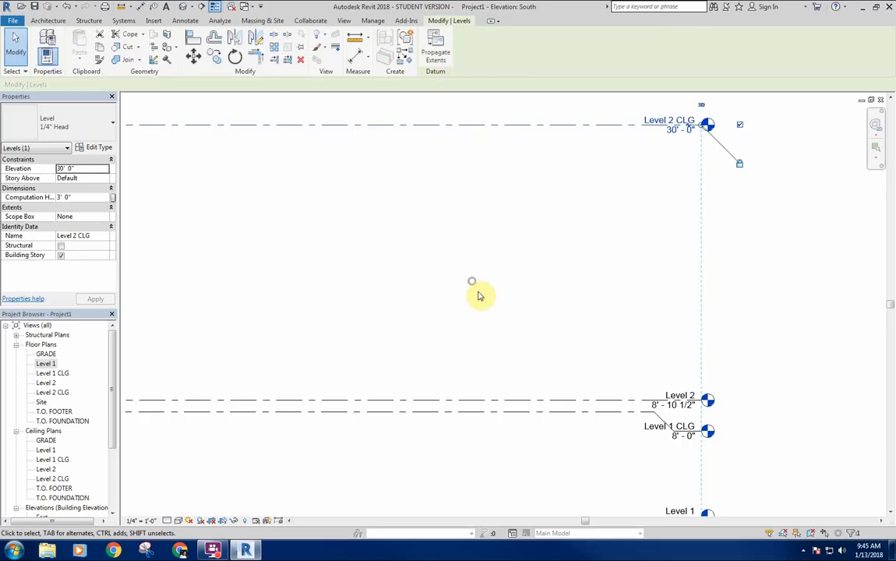
Step: Set Level 2 CLG 8' above Level 2
left_click(428, 278)
scroll(569, 280, "down", 4)
middle_click_drag(528, 274, 529, 272)
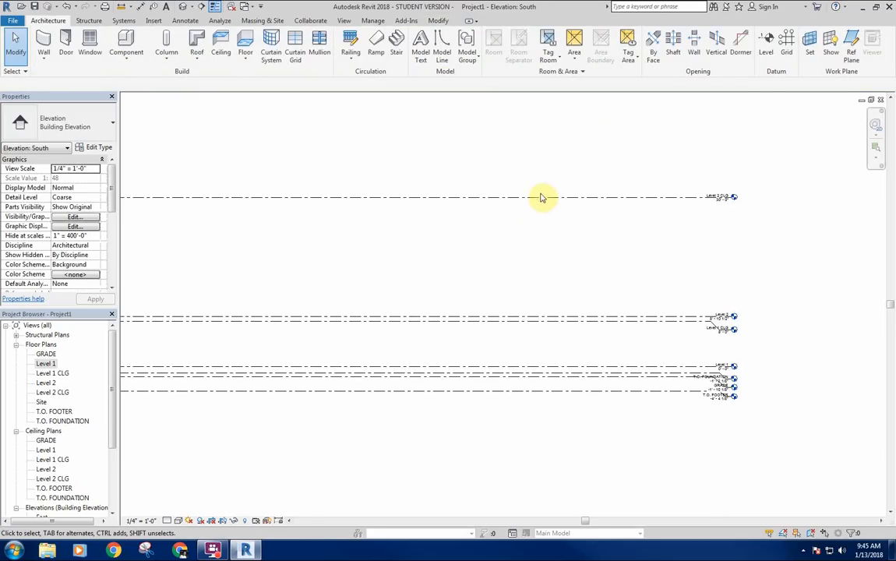
left_click(547, 197)
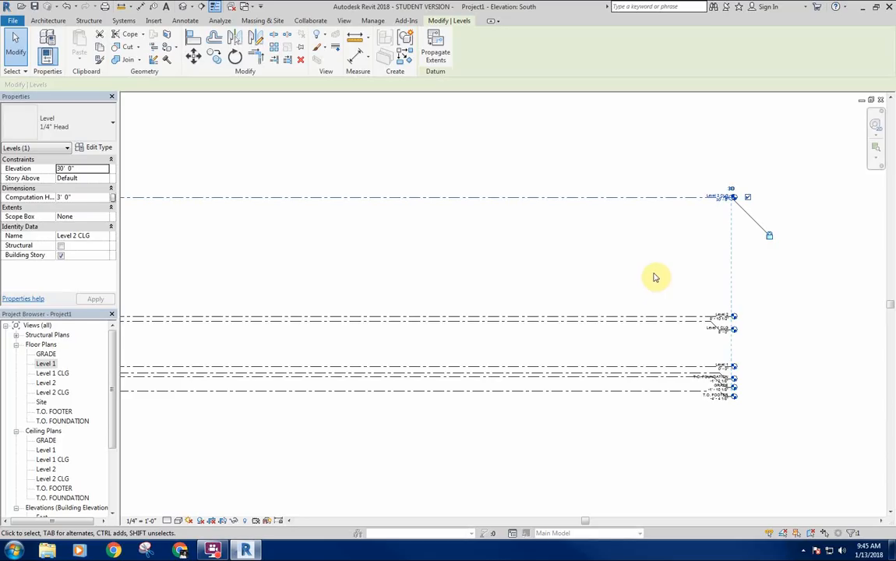
middle_click_drag(654, 278, 627, 277)
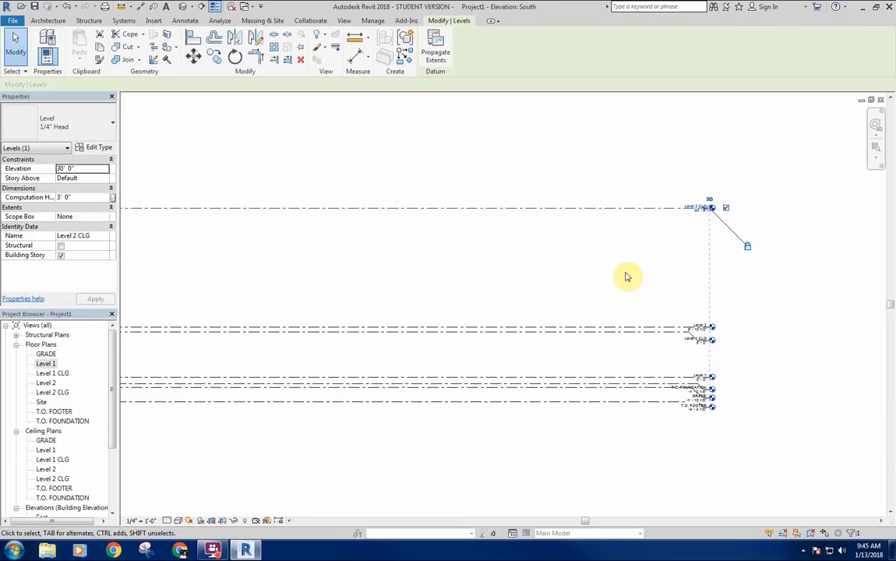
scroll(666, 233, "up", 3)
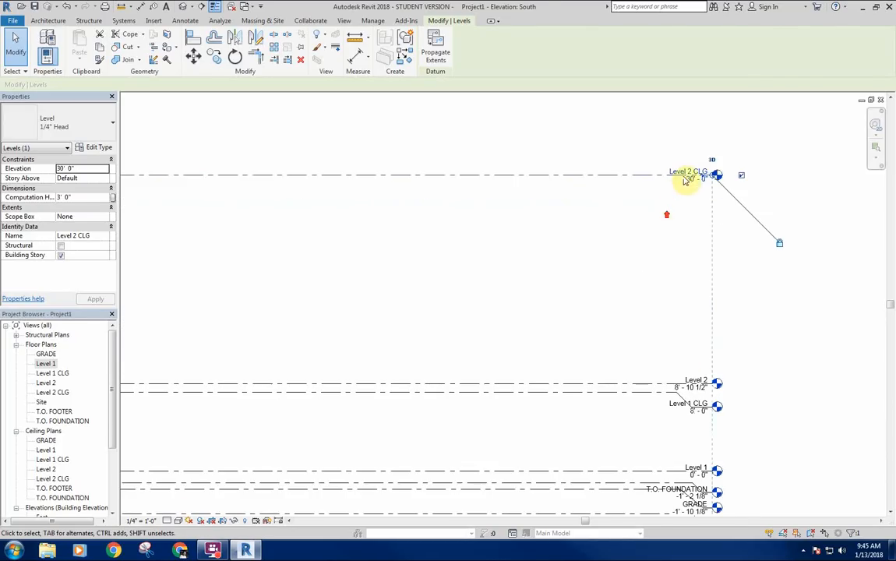
left_click(688, 179)
left_click(588, 301)
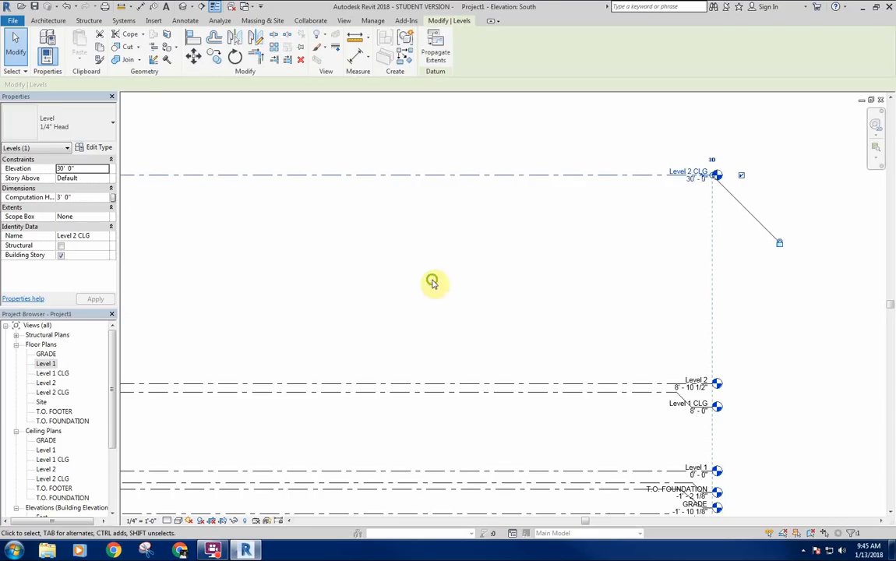
scroll(433, 282, "down", 3)
middle_click_drag(140, 293, 381, 276)
left_click(328, 261)
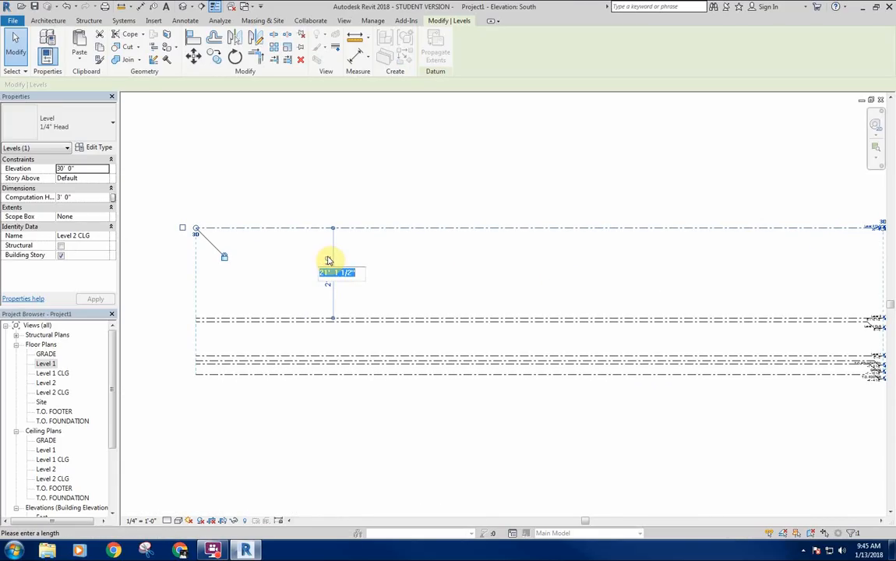
type("8")
key("Return")
key("Escape")
Step: Examine the spacing, elevations and head labels of all levels in the south elevation, from T.O. FOOTER up to Level 2 CLG
middle_click_drag(610, 271, 406, 202)
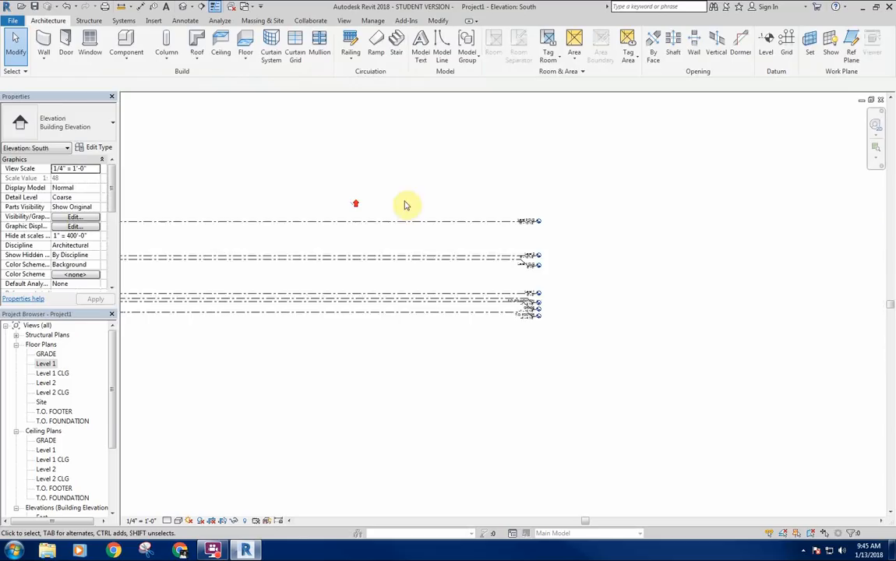
scroll(406, 201, "up", 5)
scroll(748, 202, "up", 1)
scroll(700, 206, "down", 2)
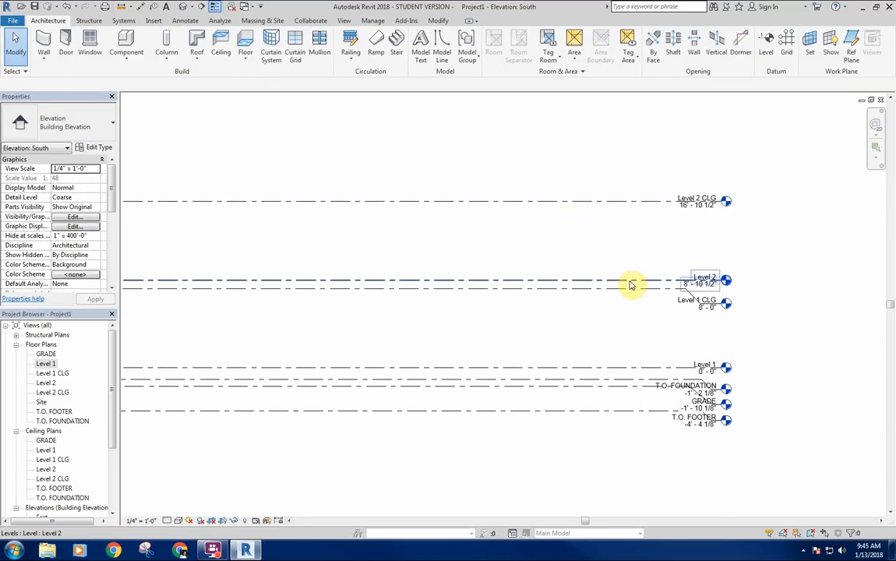
scroll(596, 265, "down", 3)
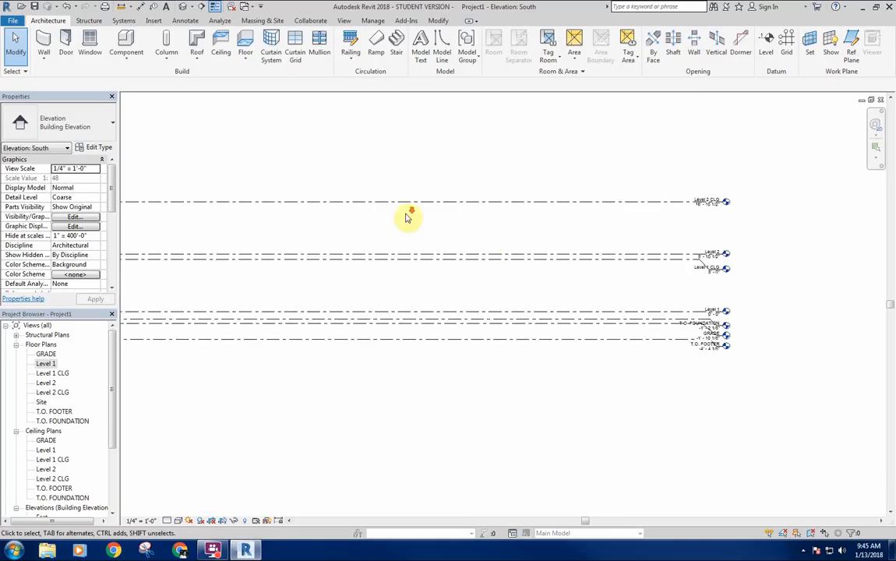
scroll(407, 218, "down", 2)
middle_click_drag(406, 212, 462, 219)
middle_click_drag(334, 234, 475, 240)
middle_click_drag(352, 251, 341, 255)
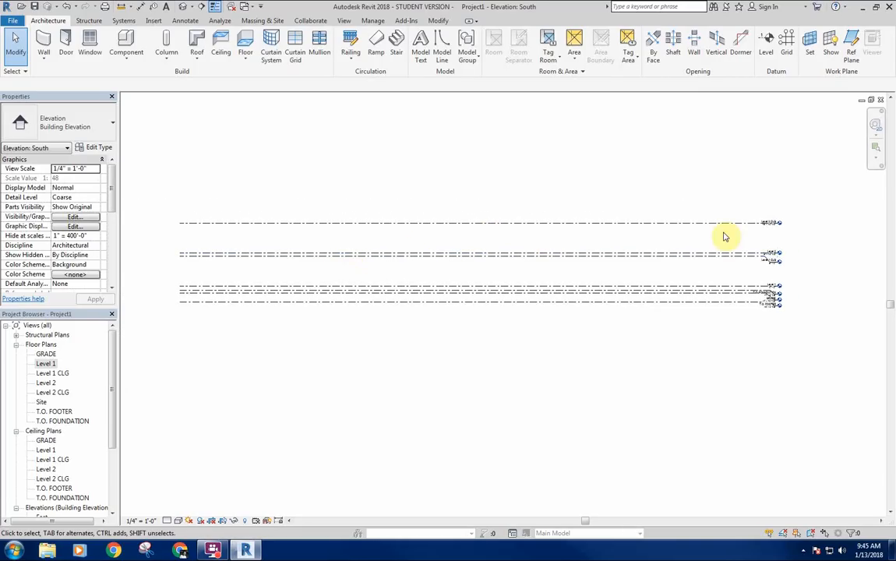
middle_click_drag(745, 238, 737, 257)
scroll(714, 257, "up", 5)
scroll(732, 219, "down", 1)
middle_click_drag(689, 286, 696, 289)
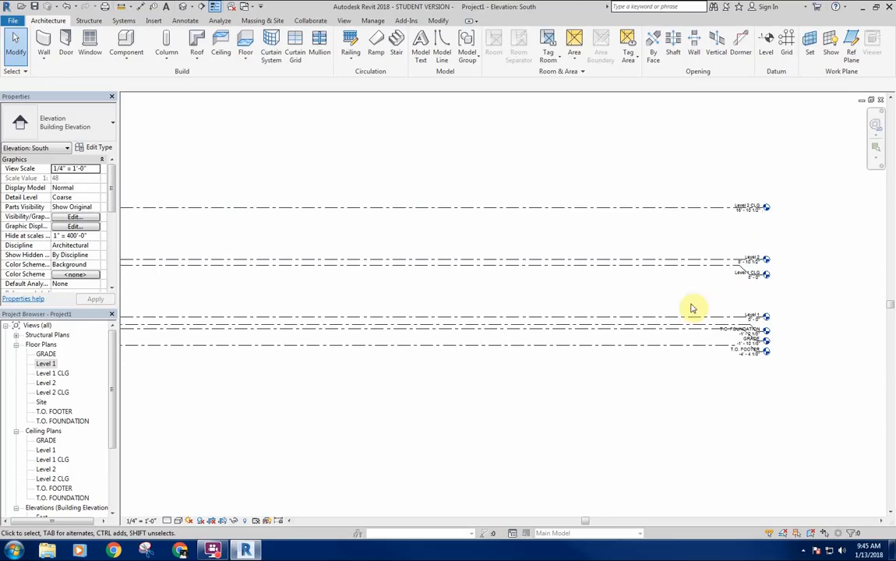
middle_click_drag(698, 398, 700, 402)
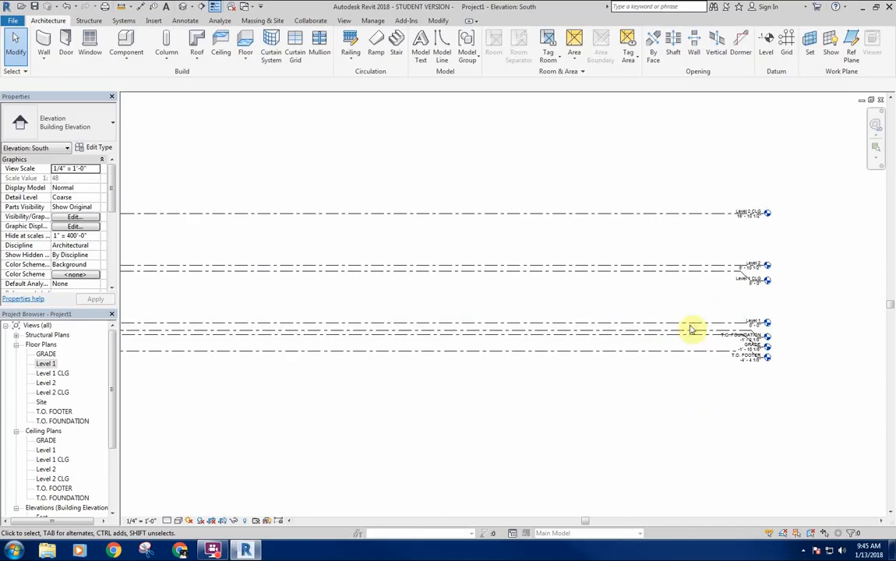
middle_click_drag(731, 296, 737, 312)
middle_click_drag(685, 328, 684, 334)
scroll(791, 370, "up", 1)
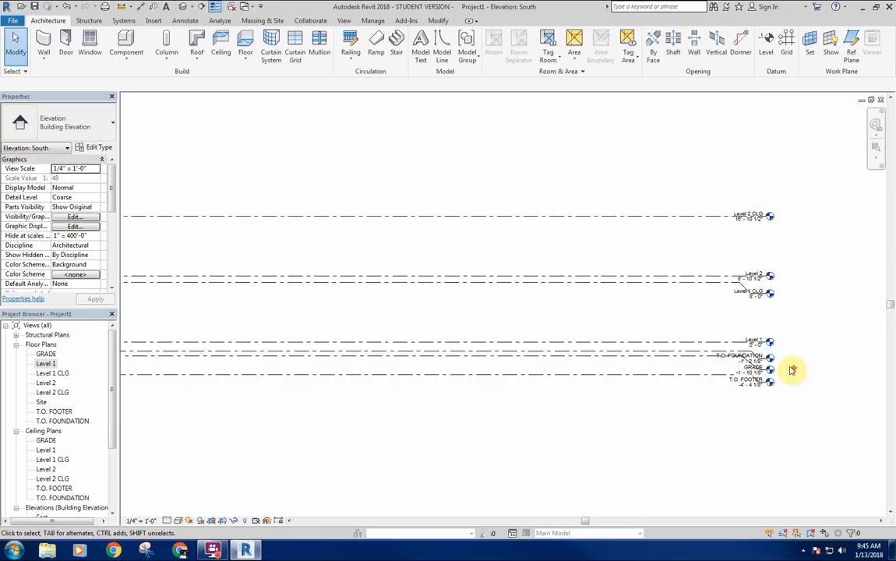
scroll(791, 370, "up", 4)
scroll(670, 241, "down", 2)
scroll(624, 282, "down", 1)
mouse_move(624, 282)
middle_mouse_down()
mouse_move(630, 318)
mouse_move(653, 323)
mouse_move(624, 325)
mouse_move(666, 326)
middle_mouse_up()
scroll(628, 318, "down", 1)
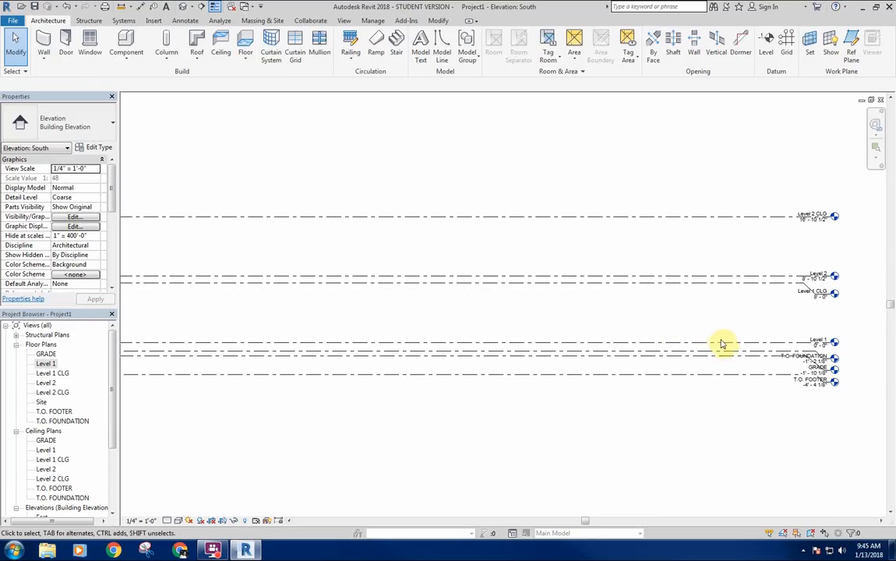
middle_click_drag(586, 286, 591, 286)
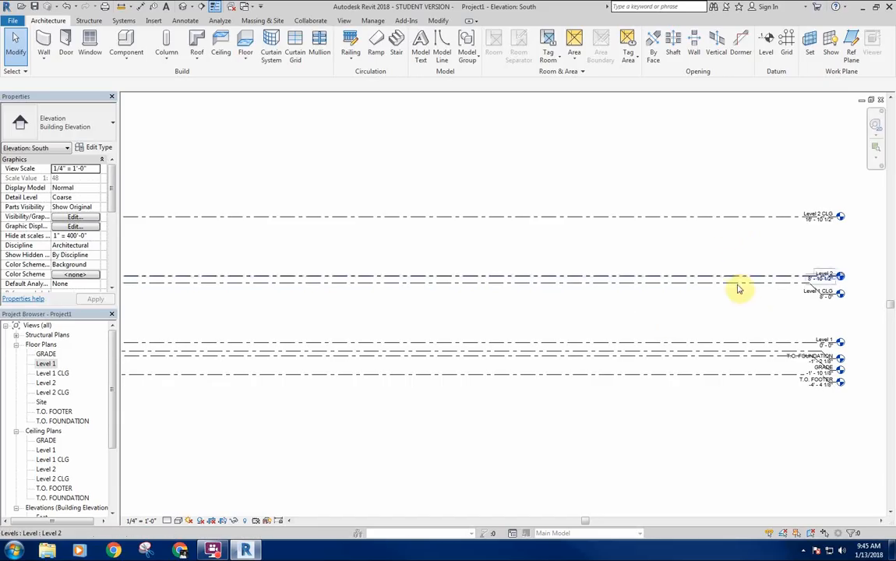
middle_click_drag(622, 327, 632, 327)
middle_click_drag(489, 329, 497, 317)
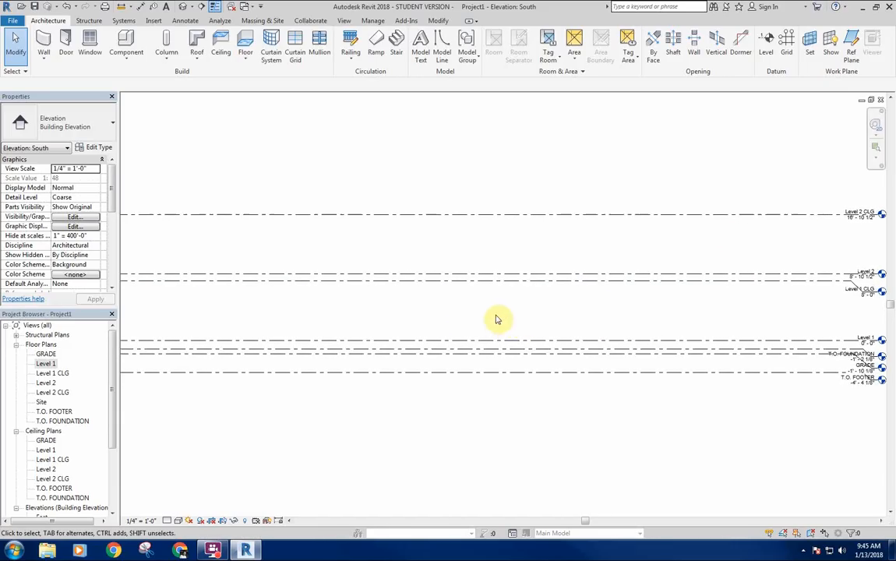
Step: Open the Level 1 floor plan and frame the whole building outline
double_click(46, 364)
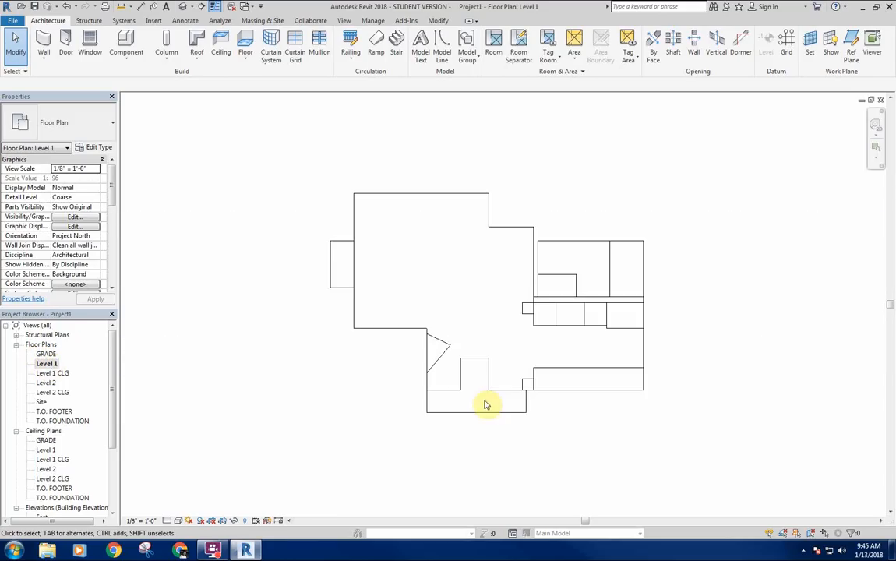
scroll(416, 268, "up", 3)
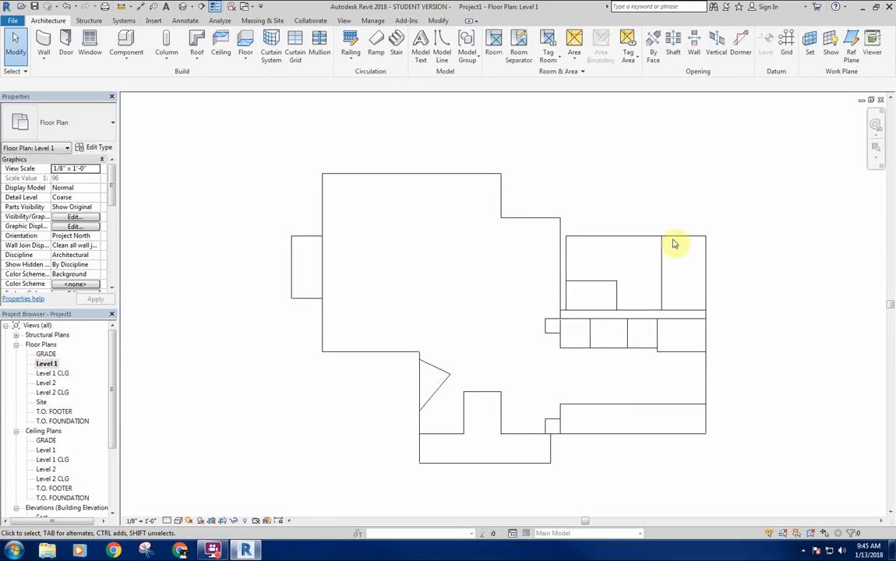
middle_click_drag(474, 335, 471, 333)
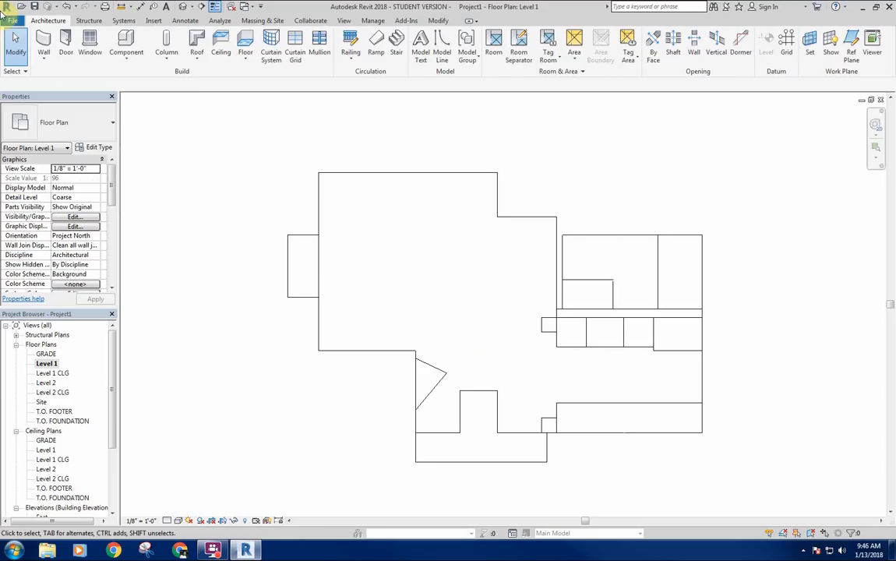
Step: Start the Wall tool and choose the Basic Wall type Generic - 8" from the available wall types
left_click(45, 44)
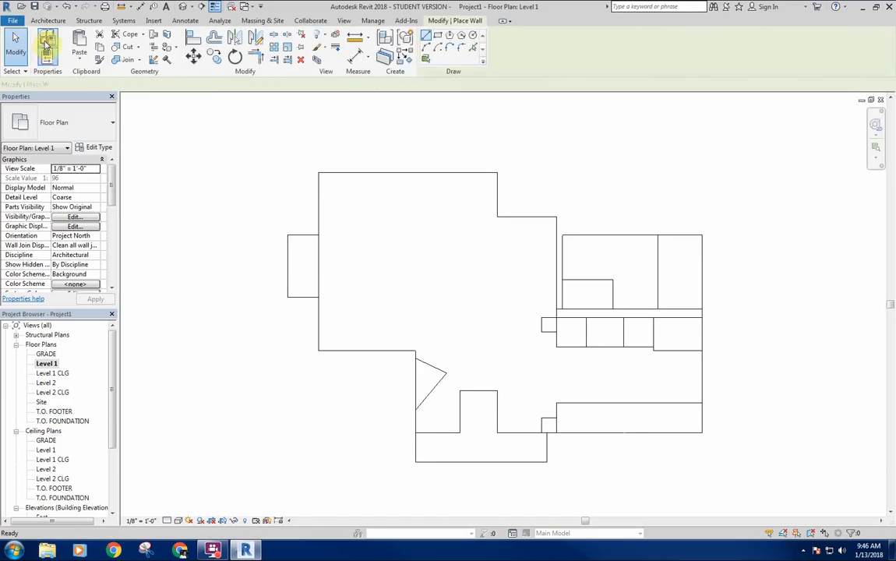
left_click(98, 128)
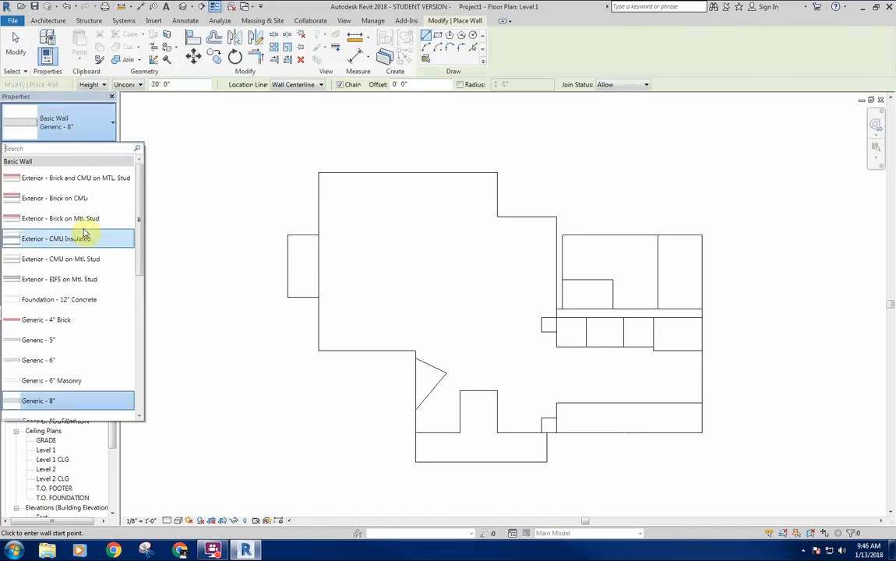
scroll(96, 208, "down", 5)
scroll(93, 304, "up", 3)
scroll(94, 304, "up", 3)
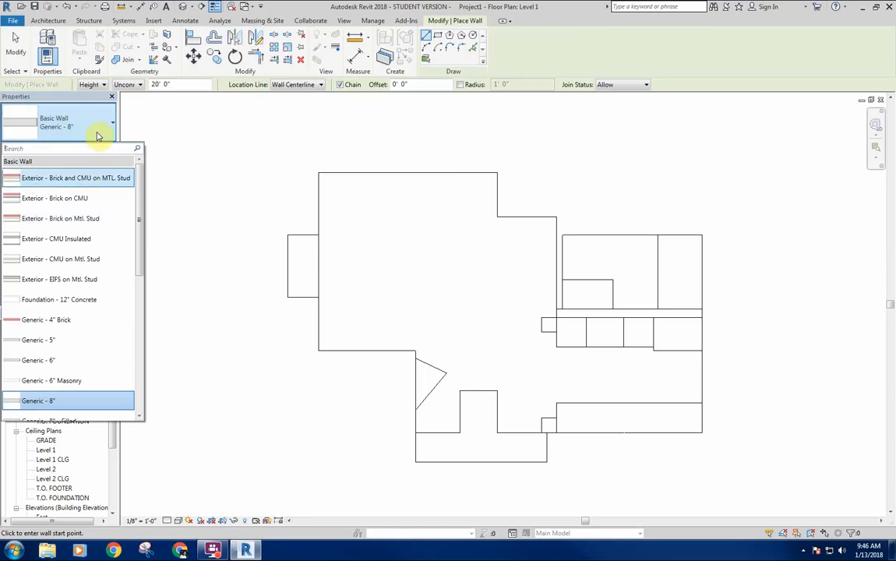
left_click(70, 402)
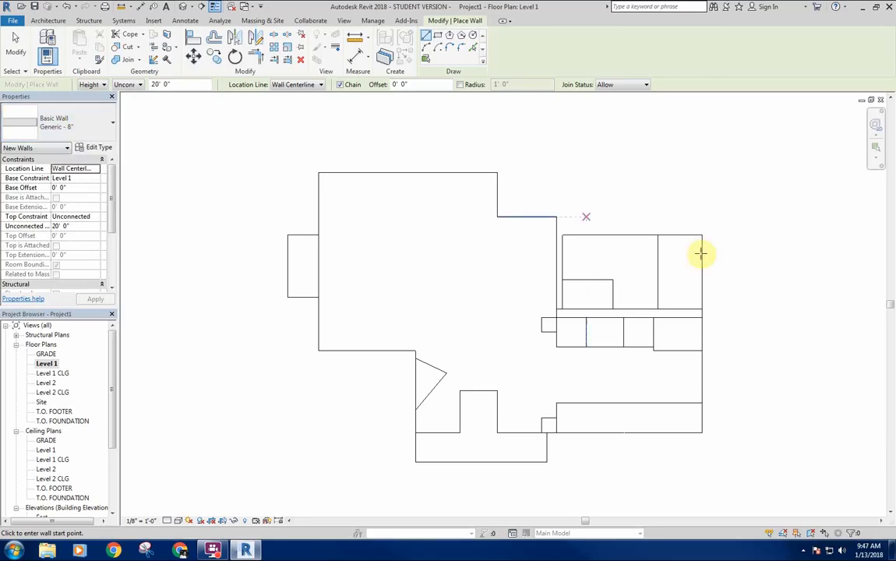
Step: Duplicate the Generic - 8" wall type under the name "- EXTERIOR STONE WALL"
left_click(99, 148)
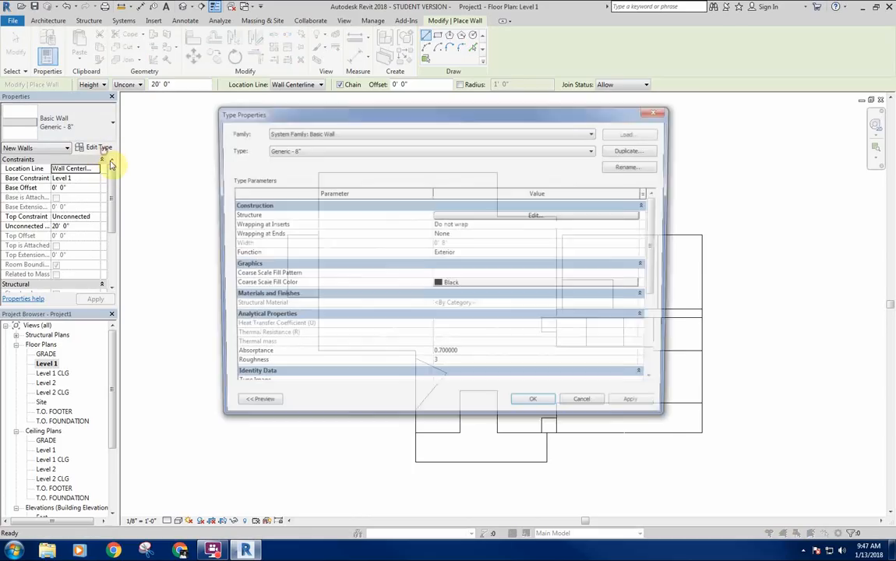
left_click_drag(419, 113, 435, 154)
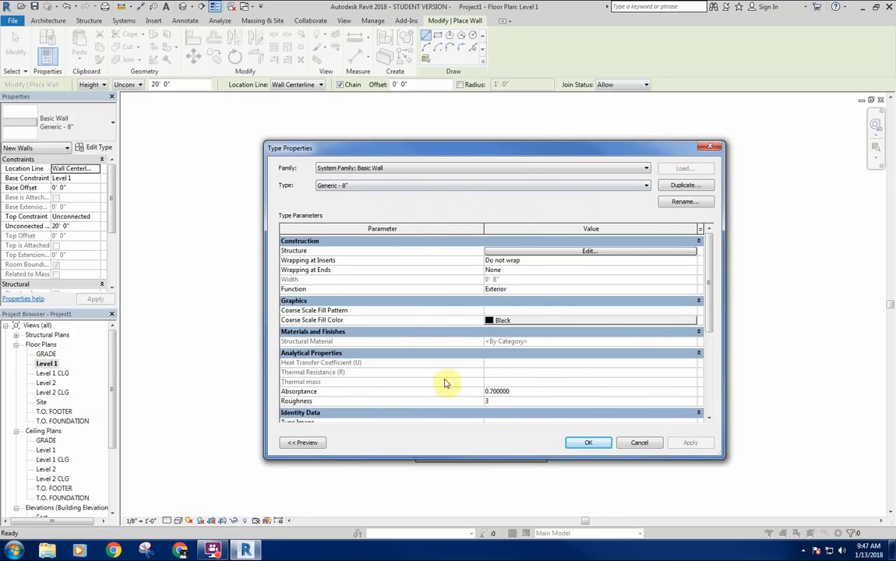
left_click(684, 186)
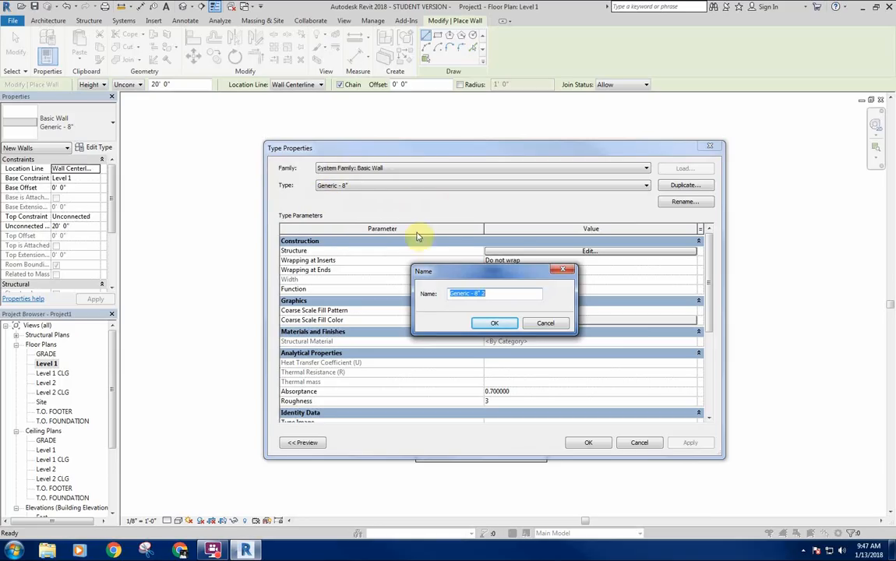
left_click_drag(444, 271, 453, 324)
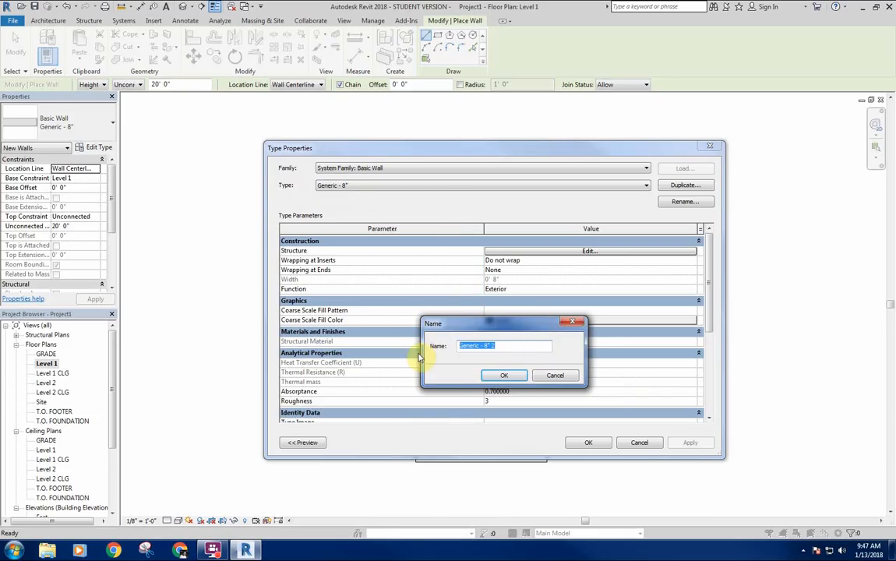
type("- STONE EXTERIOR WALL")
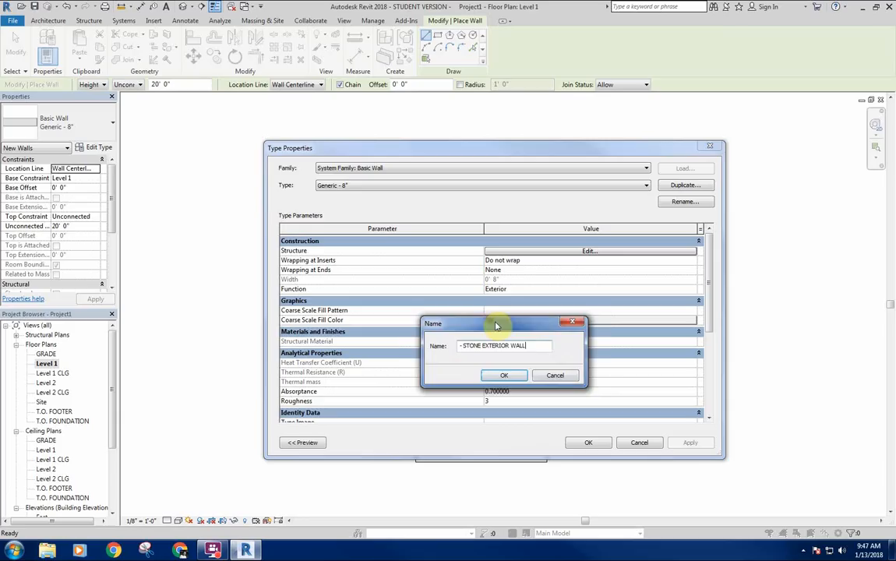
left_click_drag(497, 327, 525, 335)
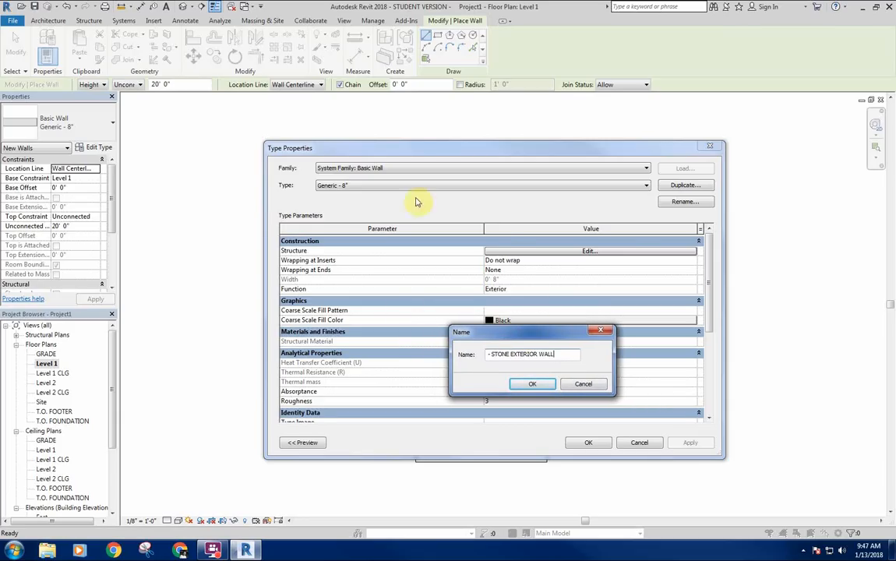
left_click(535, 384)
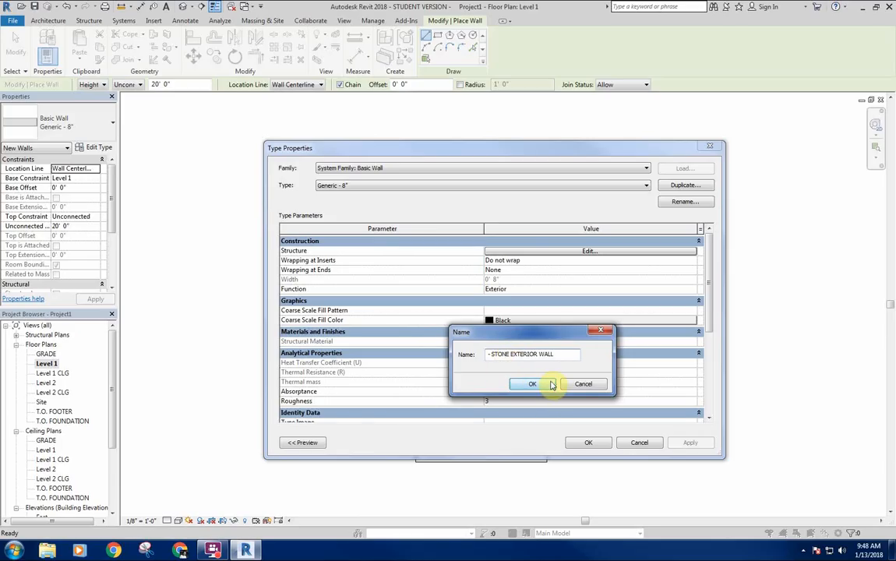
key("BackSpace")
key("BackSpace")
key("BackSpace")
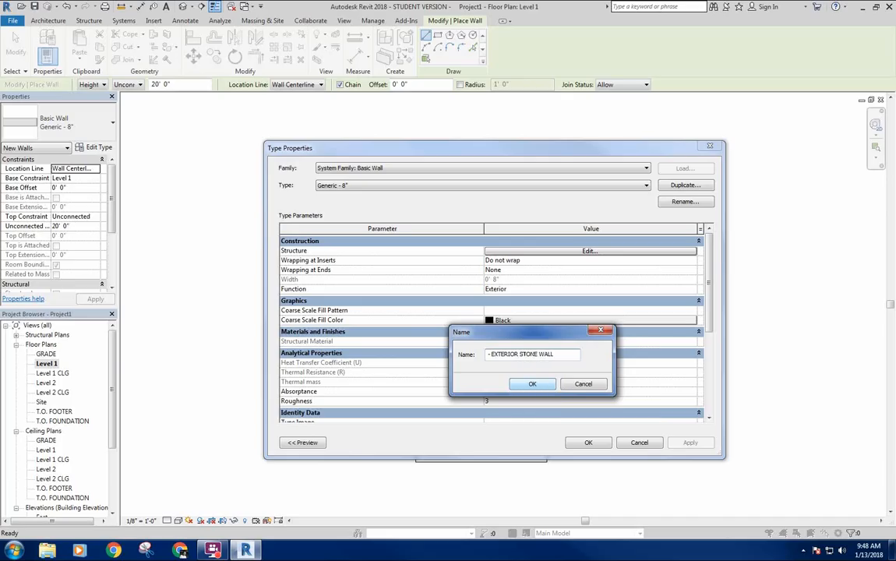
left_click(548, 384)
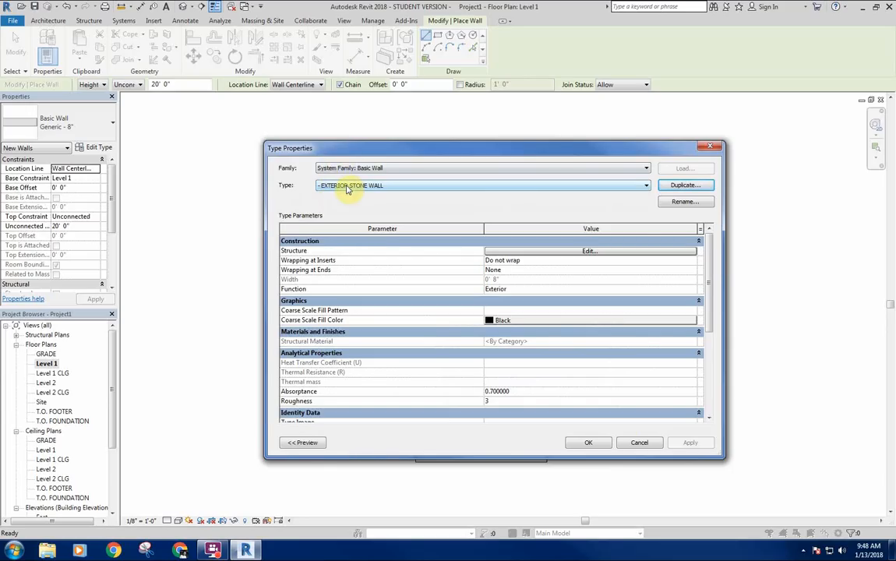
Step: Review where the new exterior stone wall type sits among the Basic Wall types
left_click(345, 185)
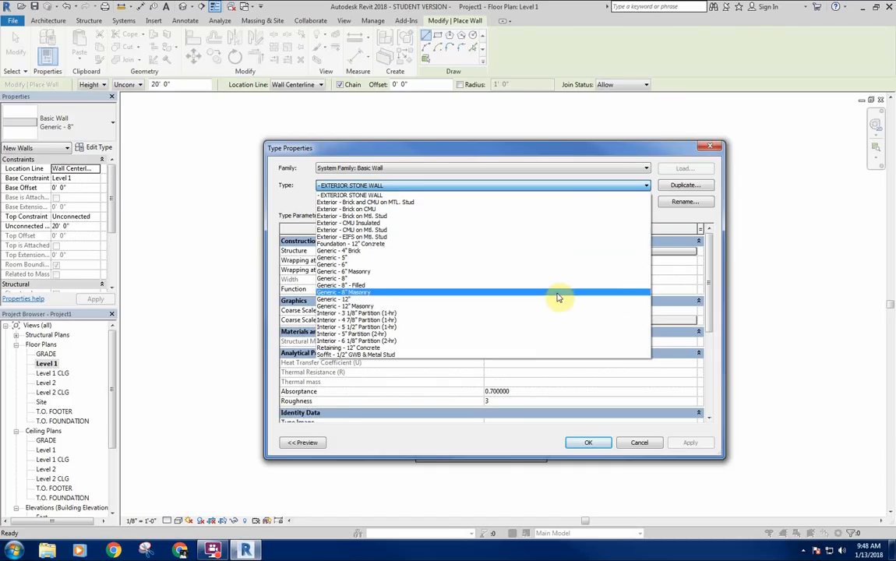
left_click(440, 187)
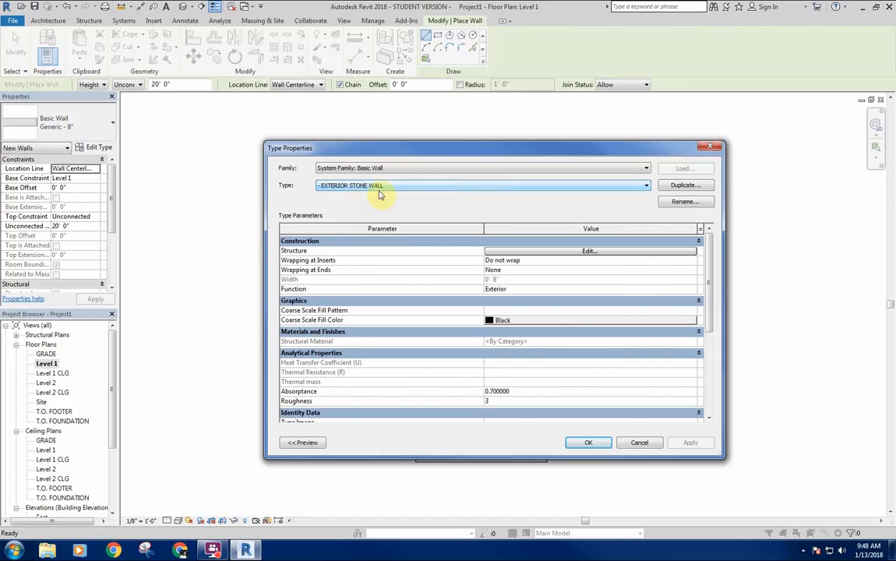
left_click(476, 186)
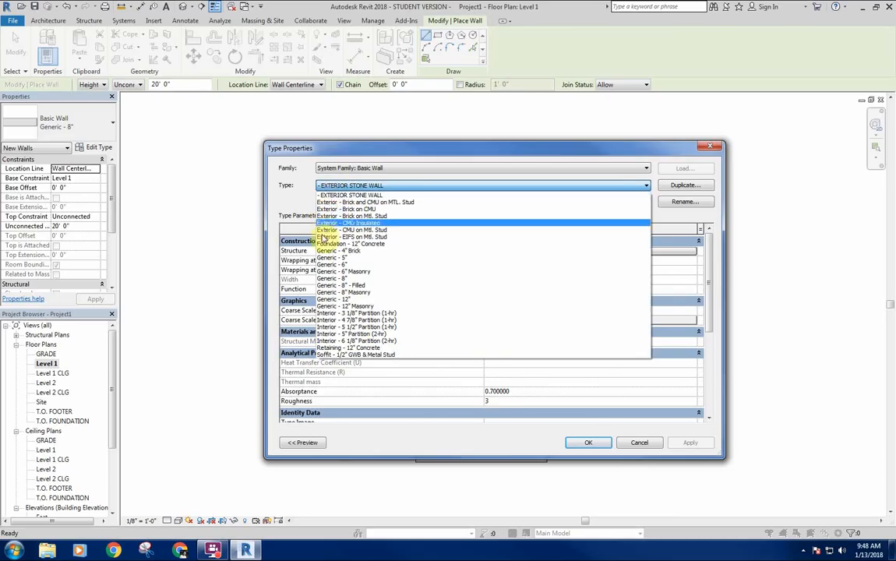
Step: Examine the options for wrapping at inserts and wrapping at ends in the exterior stone wall type
left_click(330, 196)
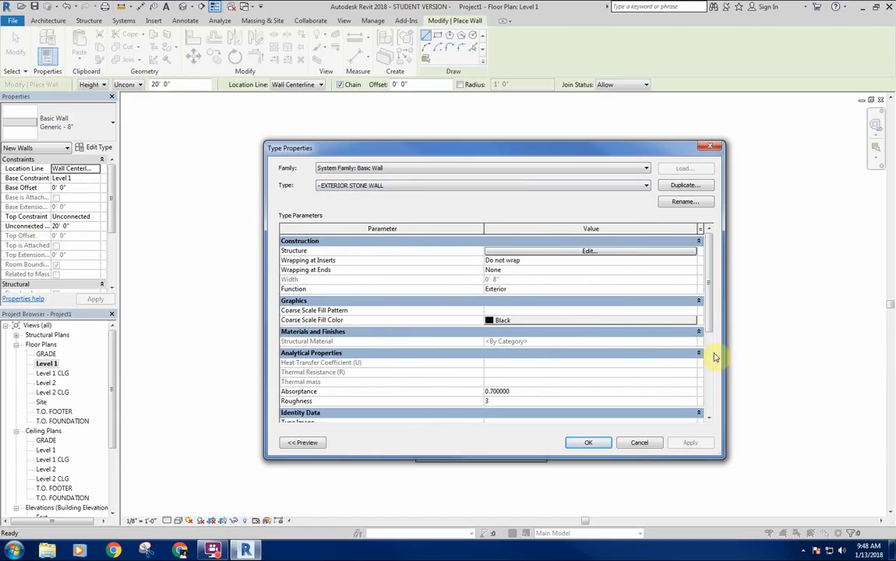
mouse_move(713, 248)
left_mouse_down()
mouse_move(714, 330)
mouse_move(712, 231)
left_mouse_up()
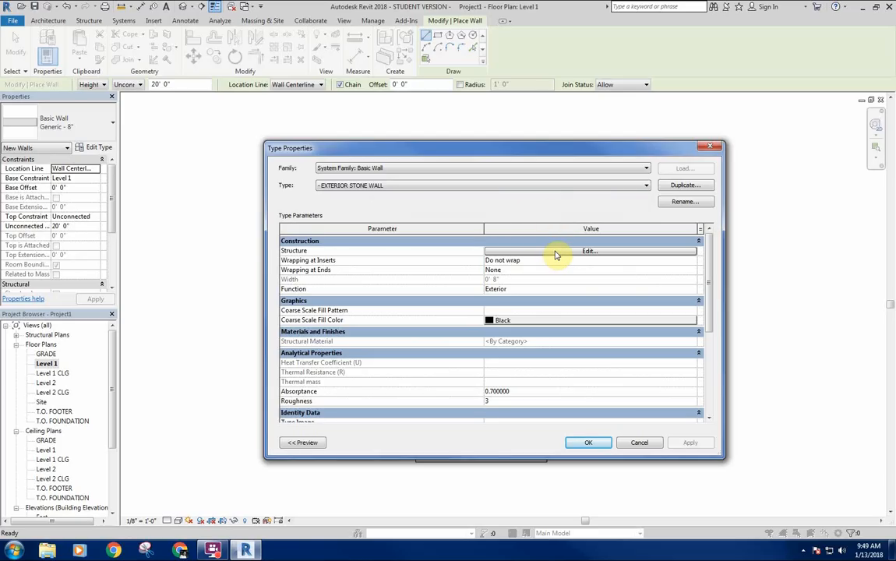
left_click(508, 269)
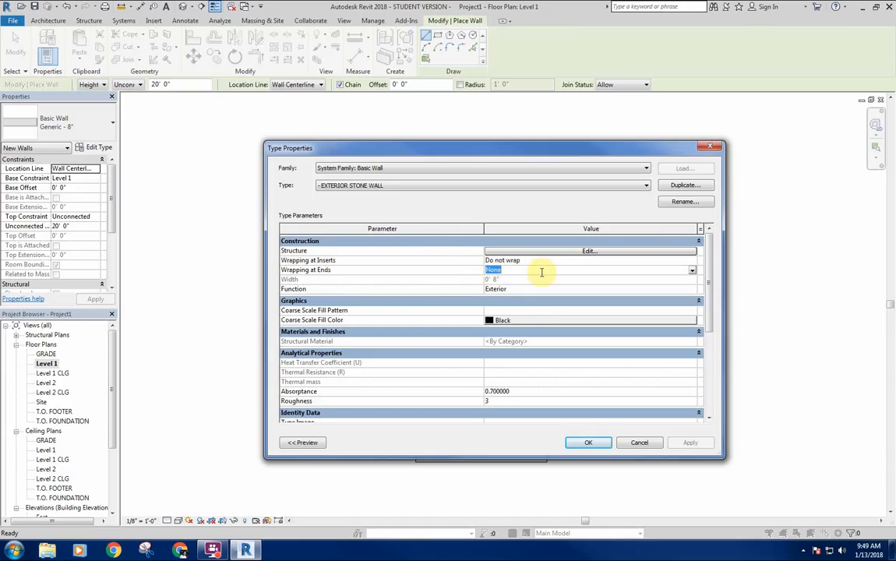
left_click(692, 272)
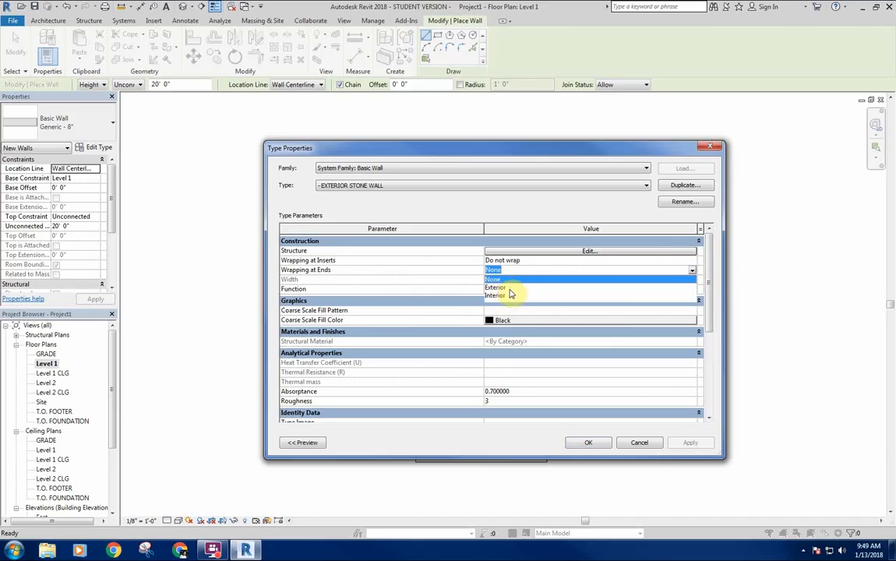
left_click(612, 259)
left_click(692, 261)
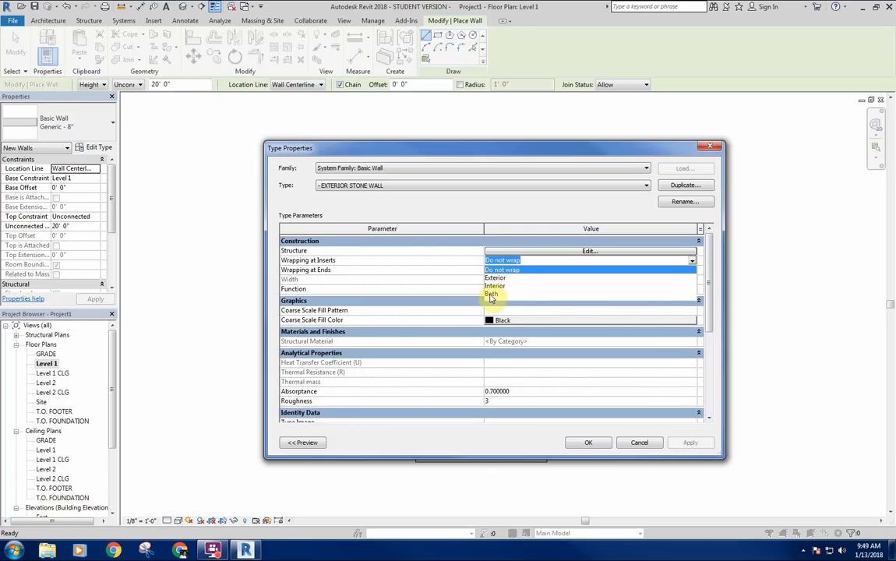
left_click(692, 261)
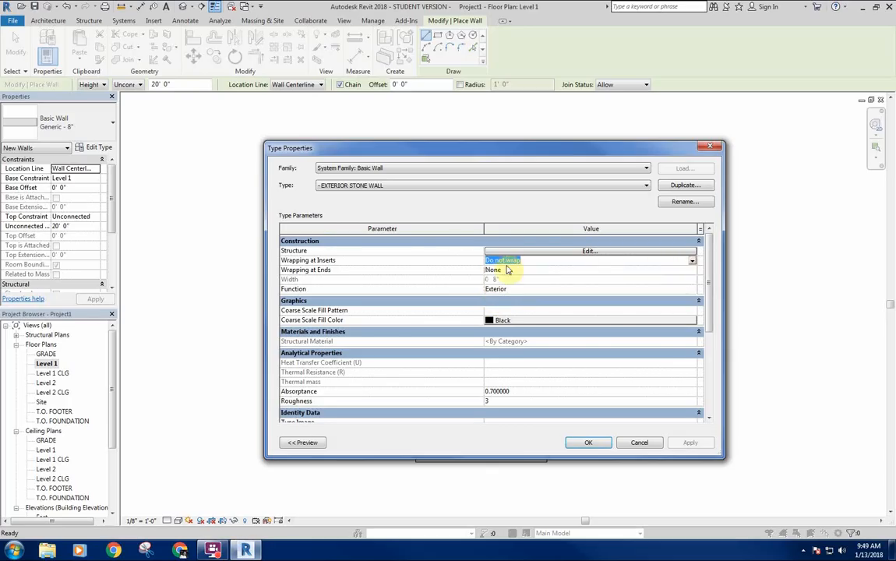
left_click(538, 261)
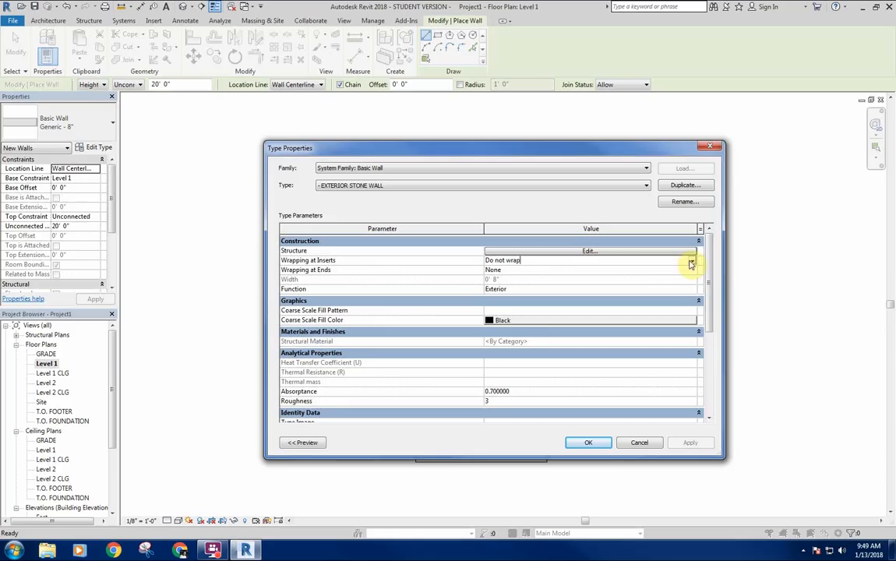
scroll(713, 254, "down", 1)
scroll(713, 254, "up", 1)
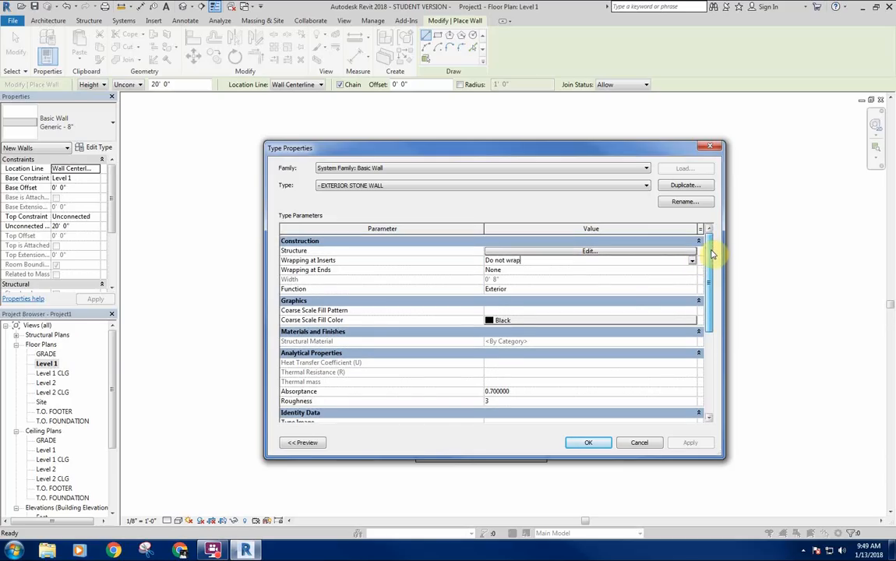
mouse_move(713, 254)
left_mouse_down()
mouse_move(703, 340)
mouse_move(710, 236)
mouse_move(715, 304)
mouse_move(717, 247)
left_mouse_up()
Step: Open the exterior stone wall's layer assembly and set the core Structure [1] layer's thickness to 5 1/2"
left_click(592, 252)
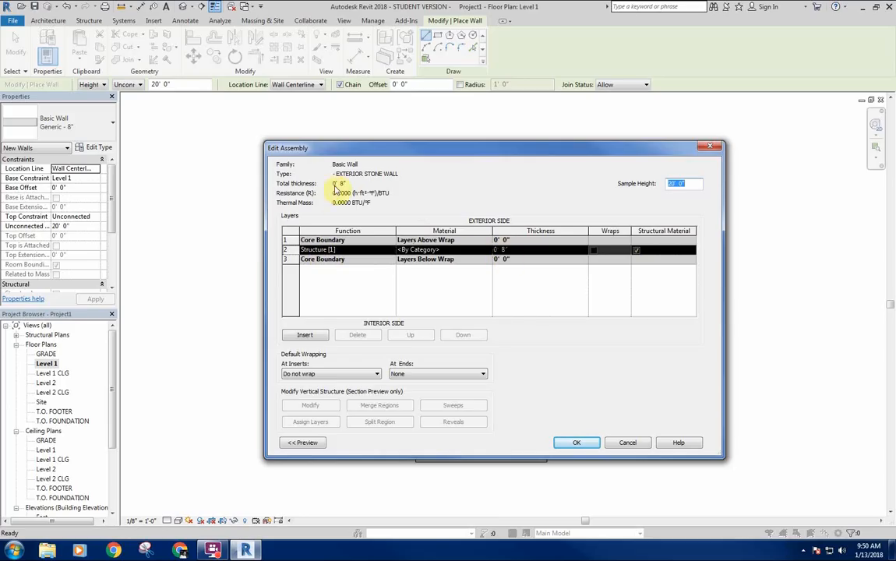
left_click(505, 249)
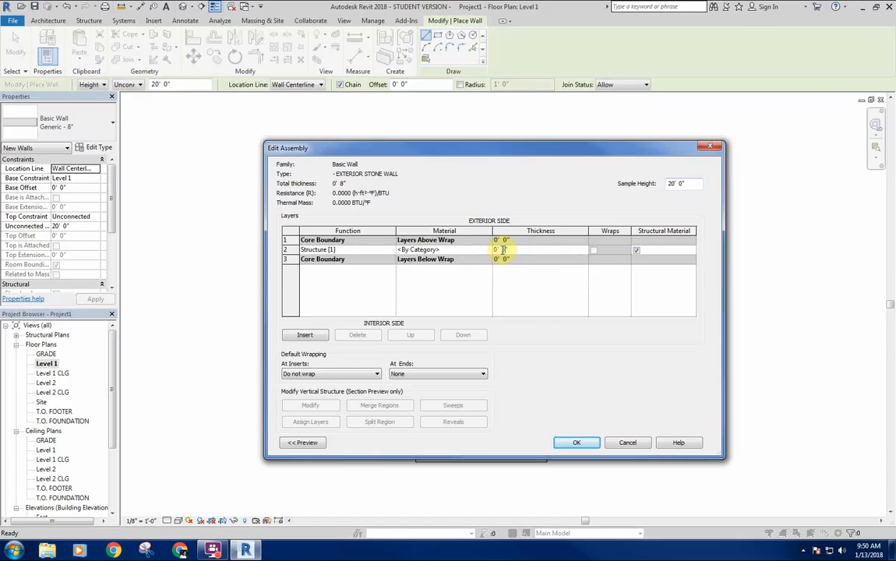
key("Tab")
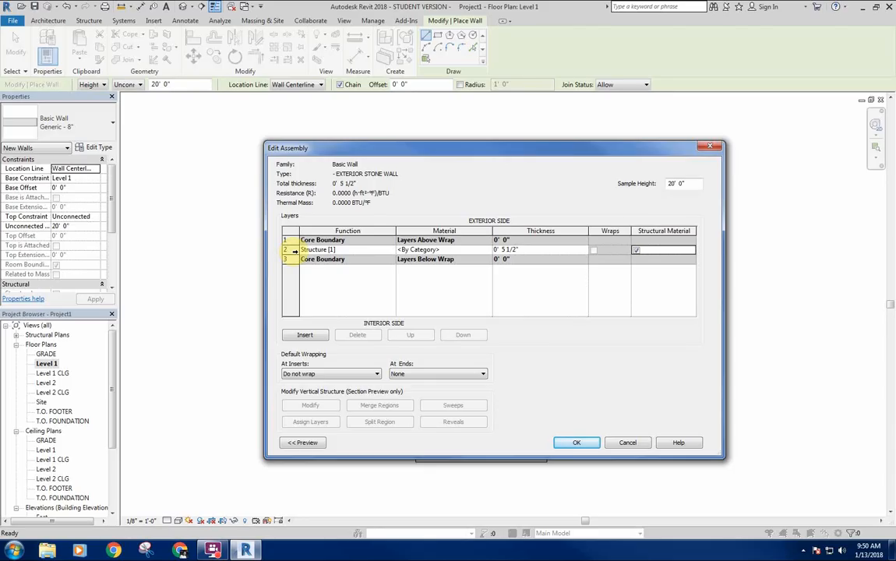
Step: Insert three new layers on the exterior side, outside the first core boundary
left_click(290, 239)
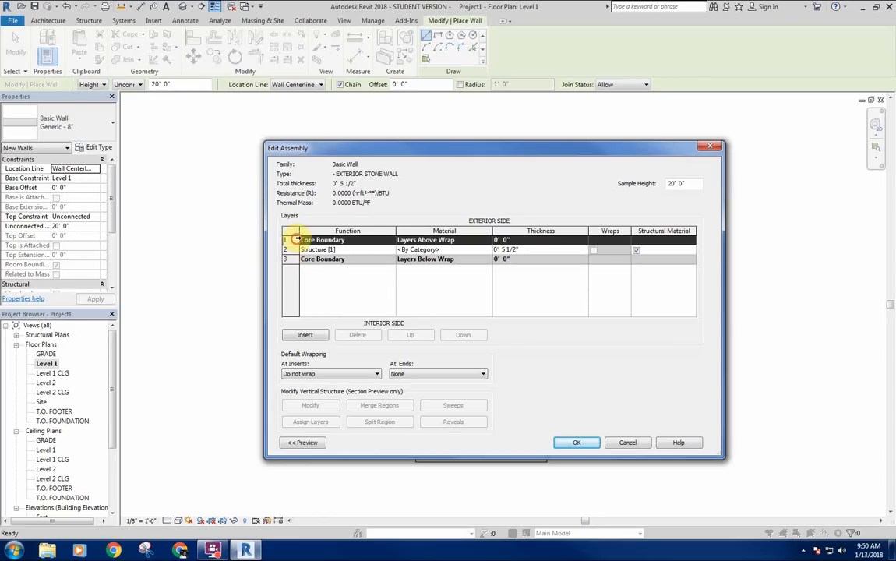
left_click(304, 335)
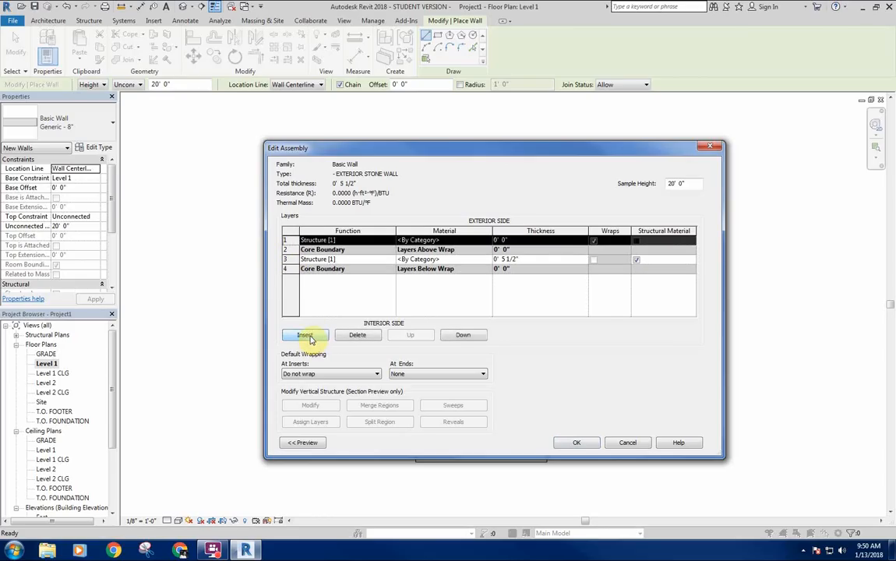
left_click(305, 335)
left_click(305, 335)
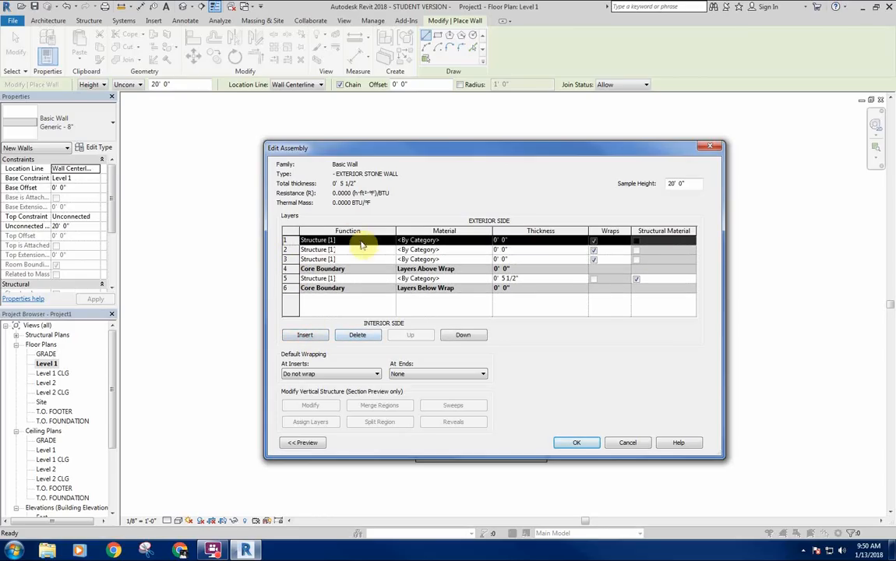
Step: Set the outermost layer's function to Finish 1 [4] and its thickness to 4"
left_click(323, 239)
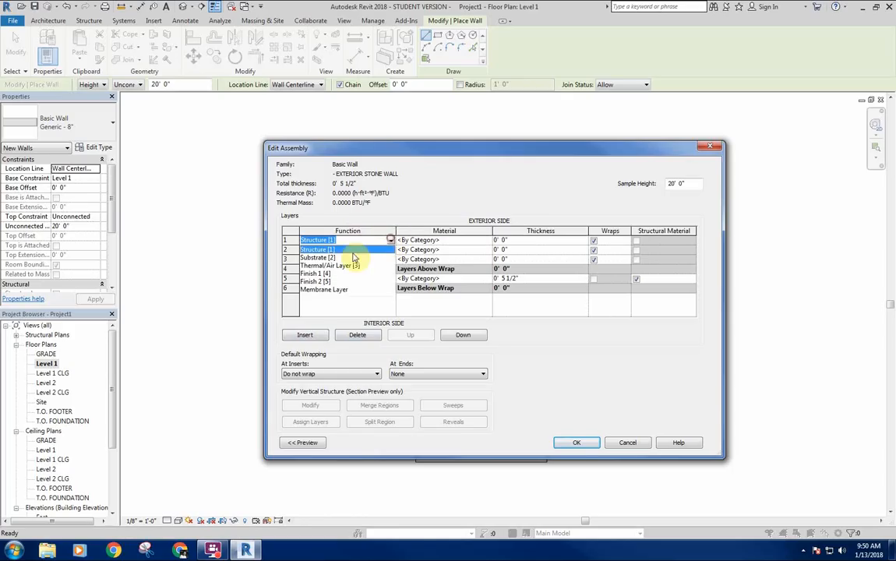
left_click(319, 274)
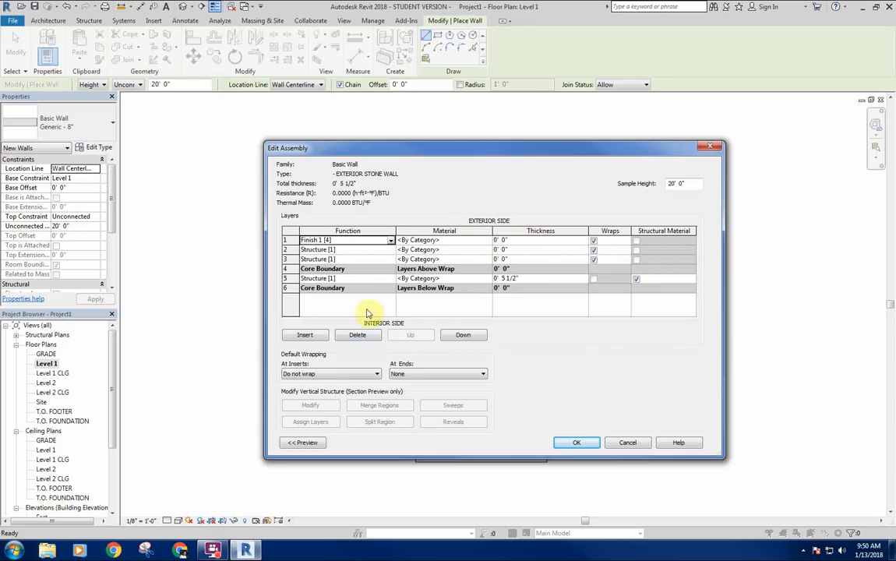
left_click(504, 241)
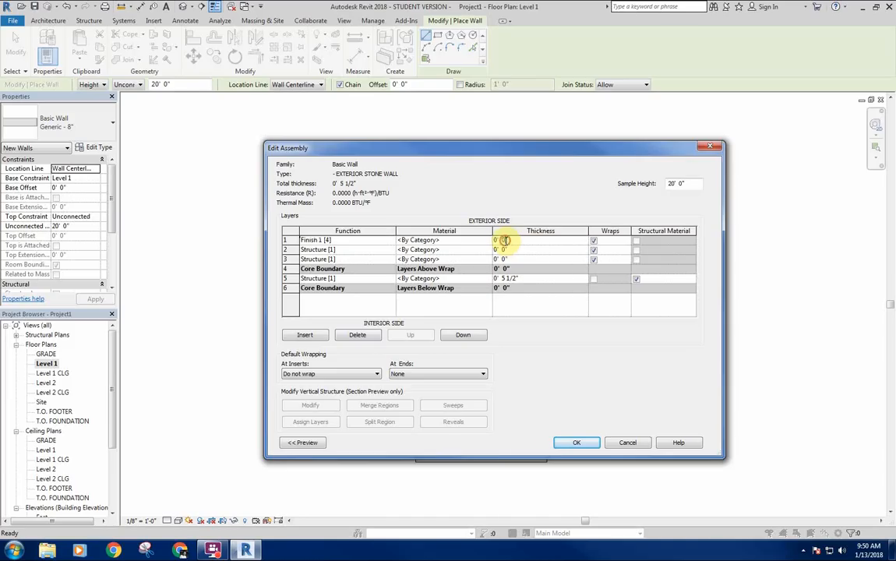
Step: Create a new material named "- Stone" and assign it to the outermost Finish 1 [4] layer
left_click(456, 241)
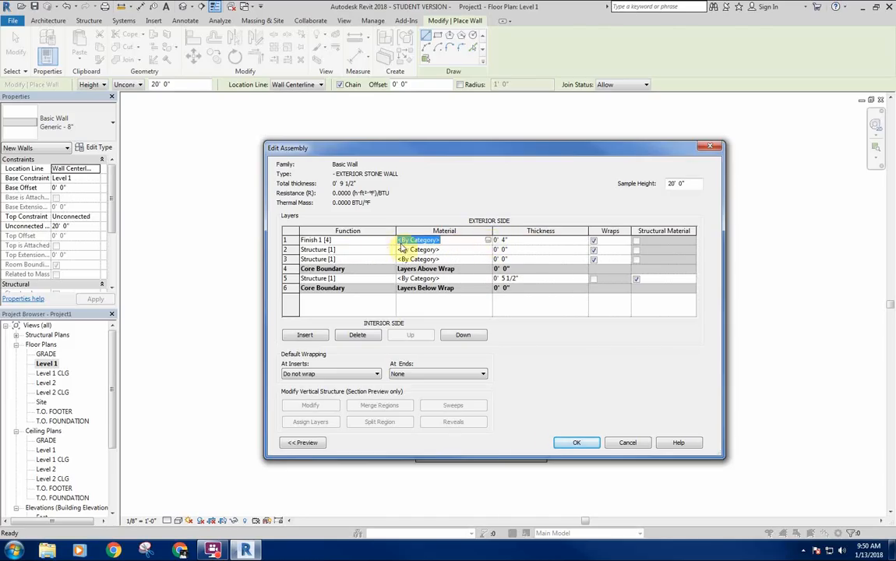
left_click(487, 241)
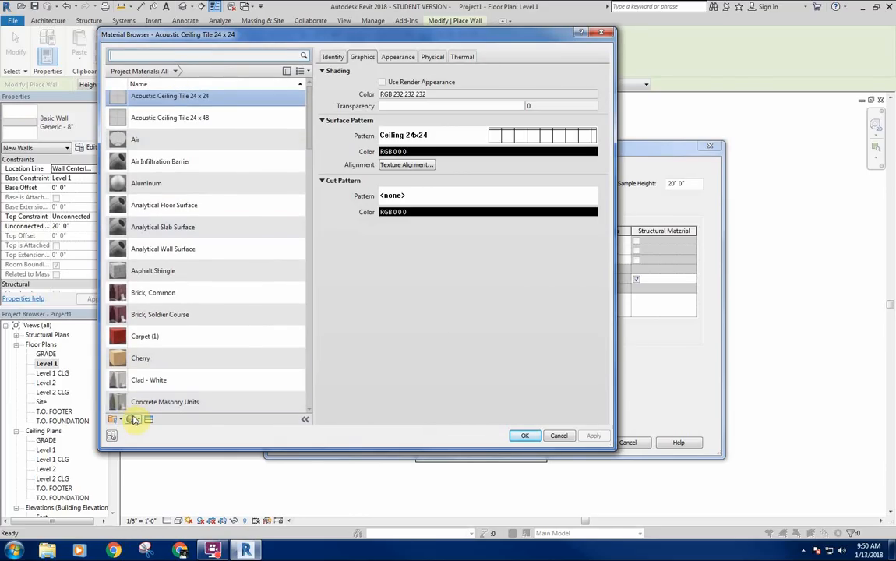
left_click(134, 421)
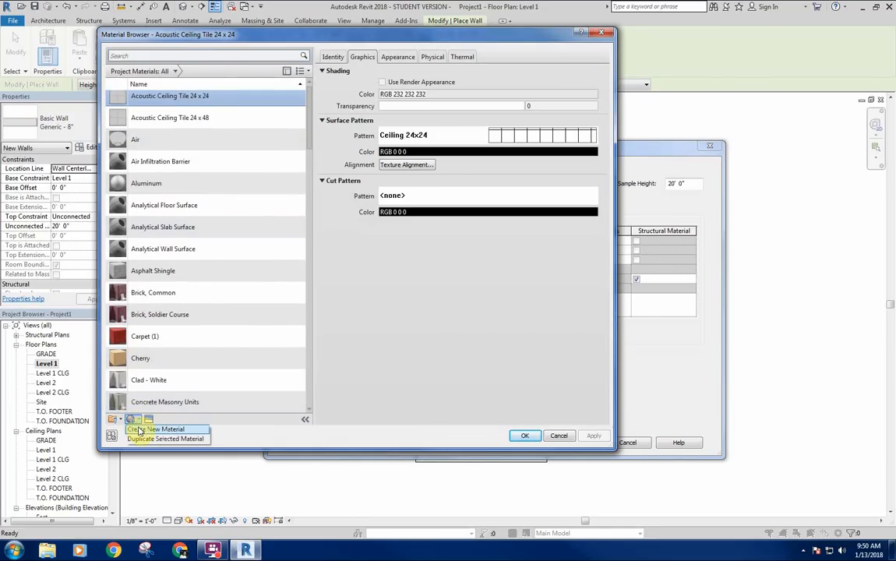
left_click(144, 429)
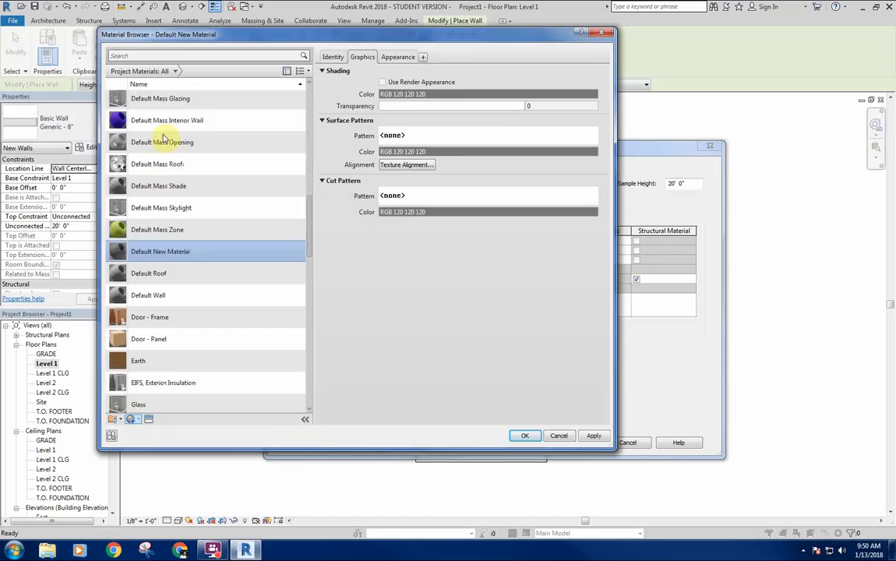
right_click(185, 252)
left_click(200, 283)
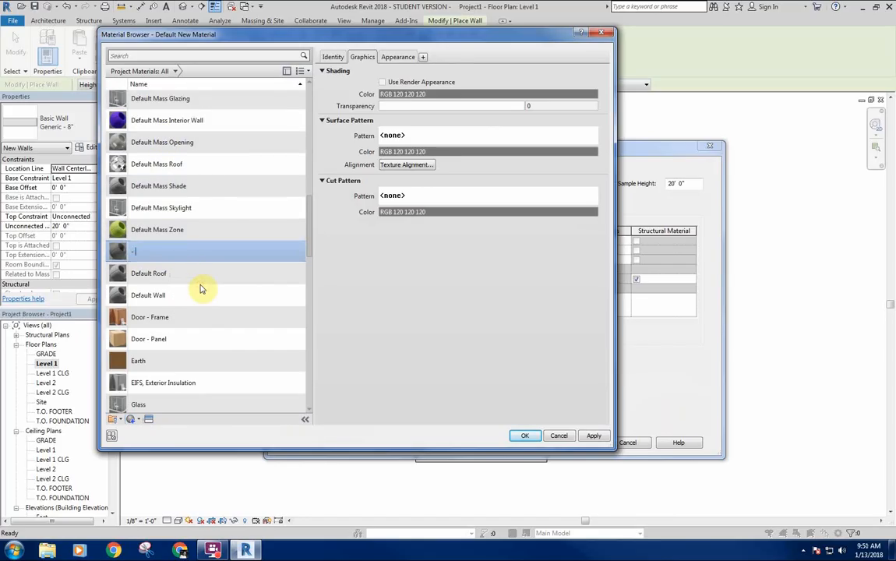
type("- Stone")
key("Return")
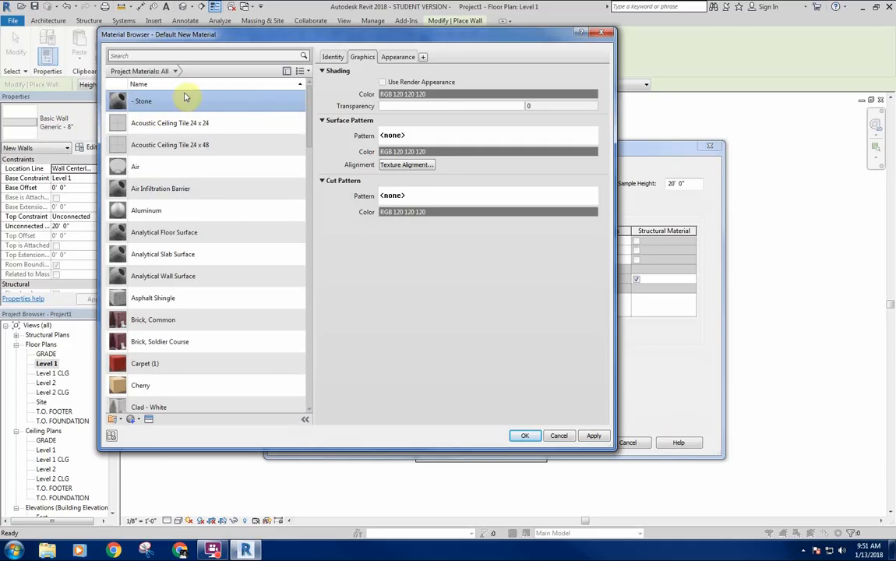
left_click(388, 58)
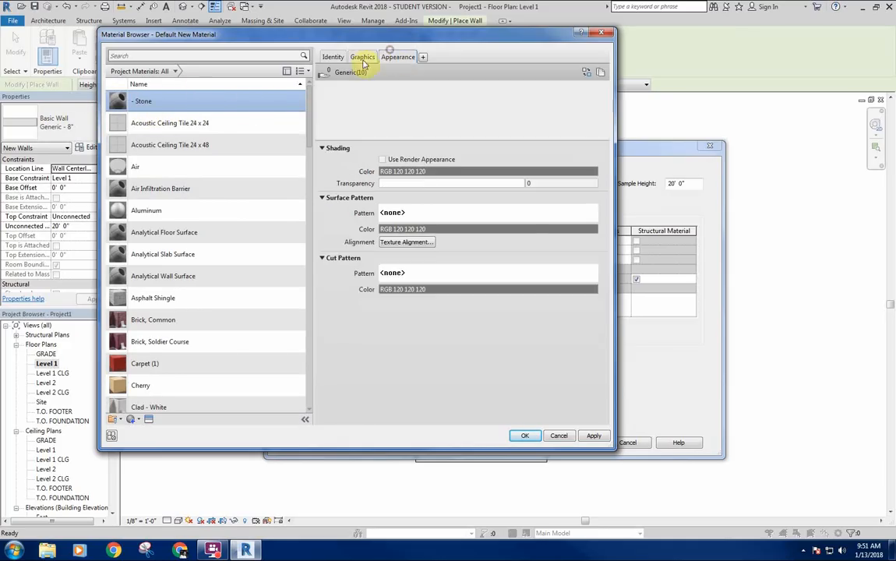
left_click(360, 57)
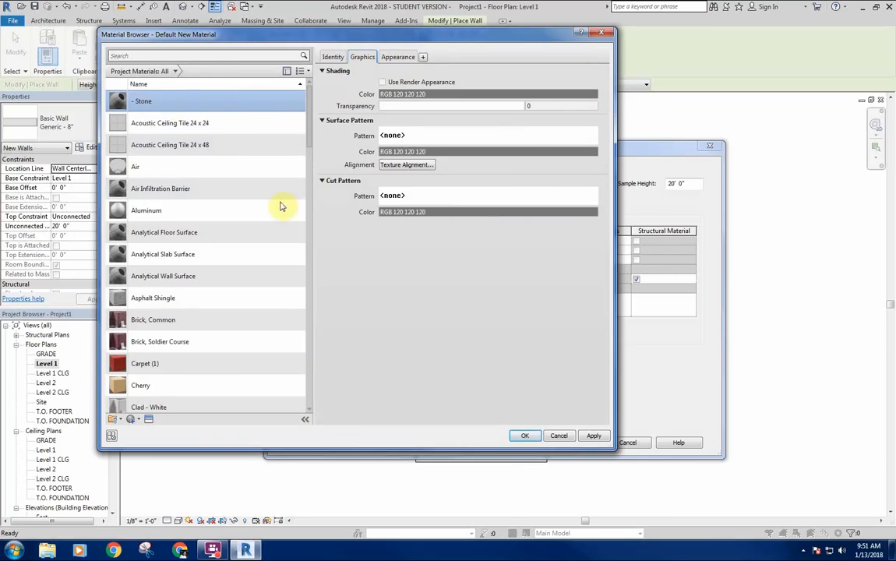
left_click(523, 433)
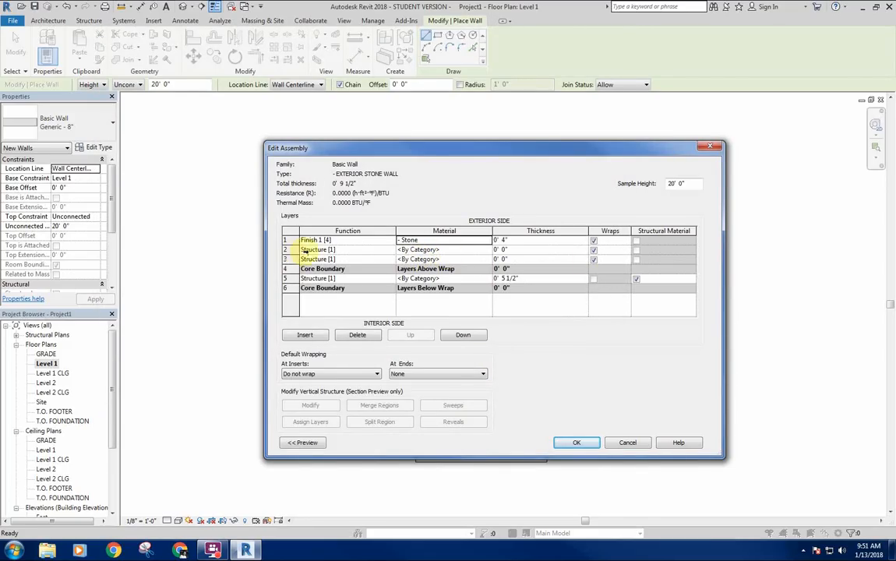
Step: Set the second layer's function to Thermal/Air Layer [3] and its thickness to 1"
left_click(389, 250)
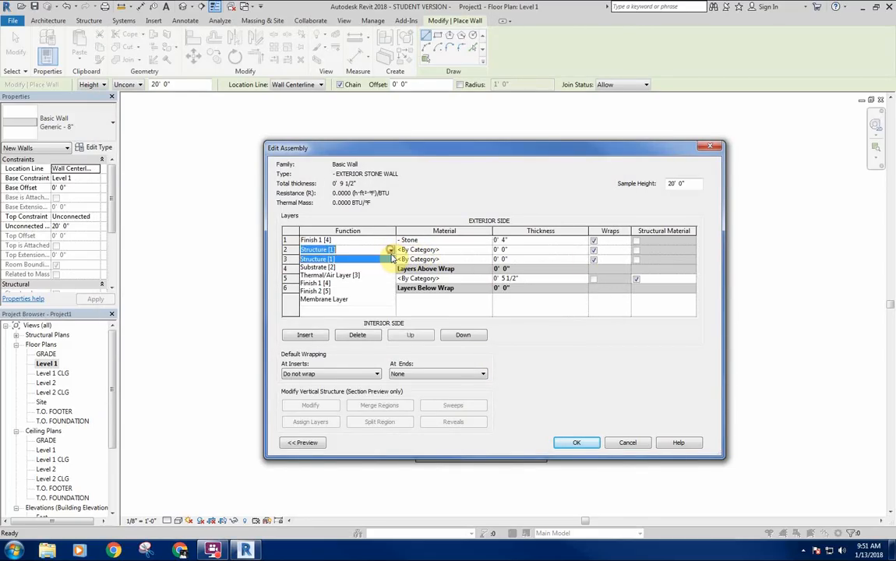
left_click(343, 271)
left_click(504, 249)
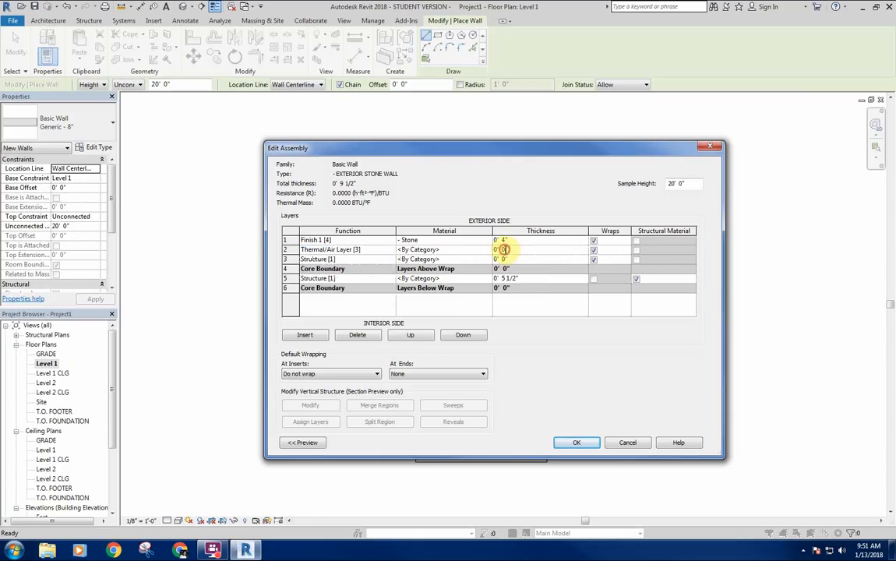
type("1\"")
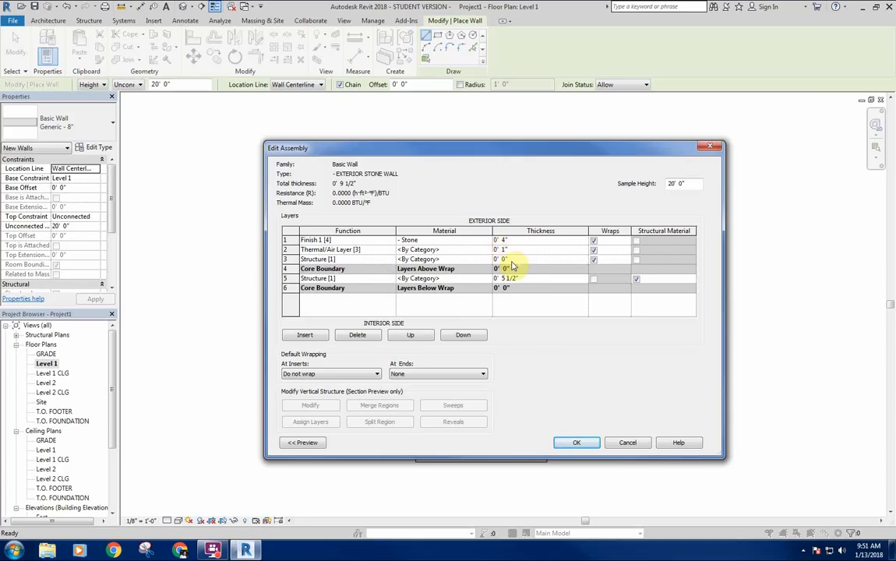
left_click(507, 260)
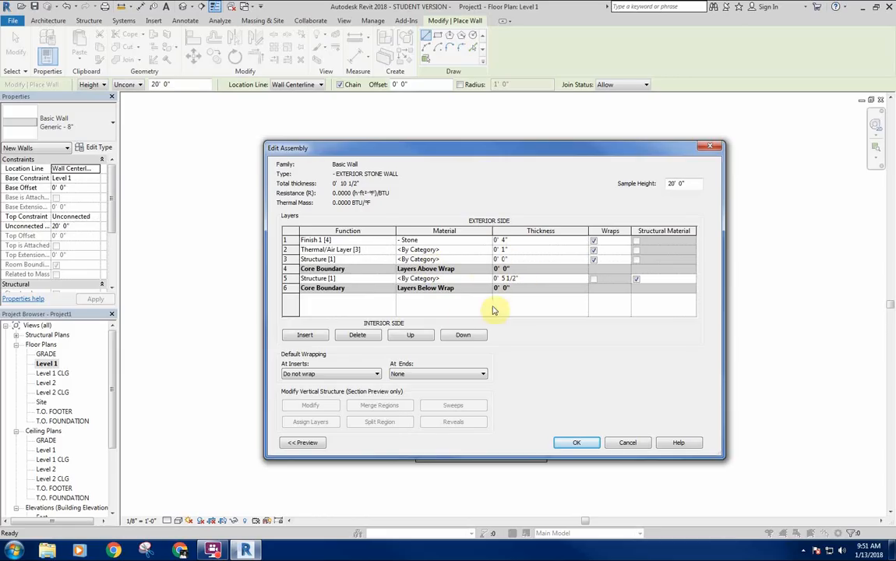
Step: Insert one new layer and move it to the interior side, below the inner core boundary
left_click(286, 288)
left_click(305, 334)
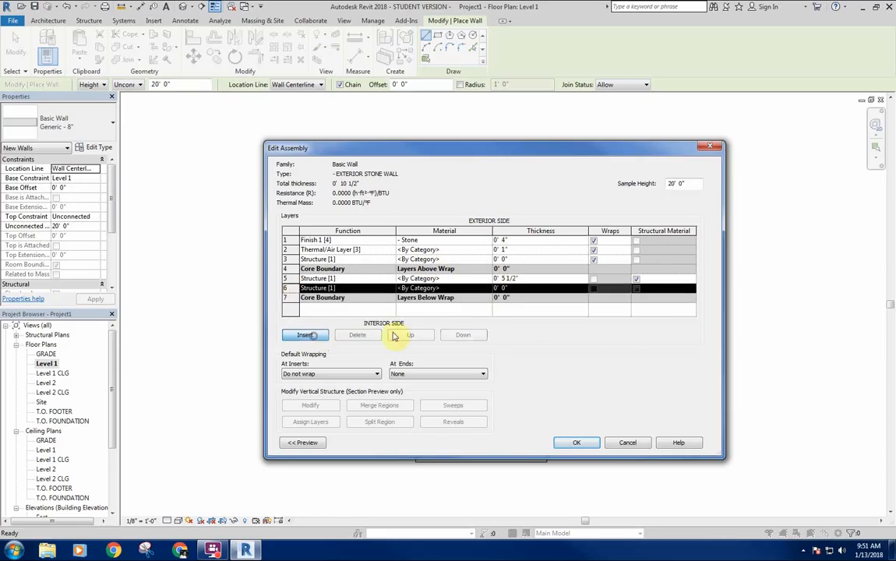
left_click(442, 336)
Step: Set the interior layer's thickness to 1/2" and its function to Finish 2 [5]
left_click(522, 298)
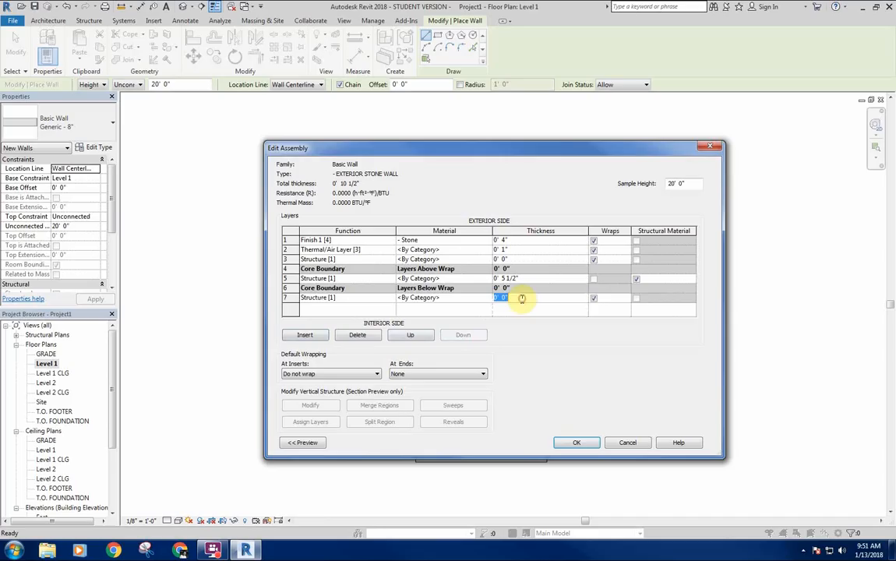
type("1/2")
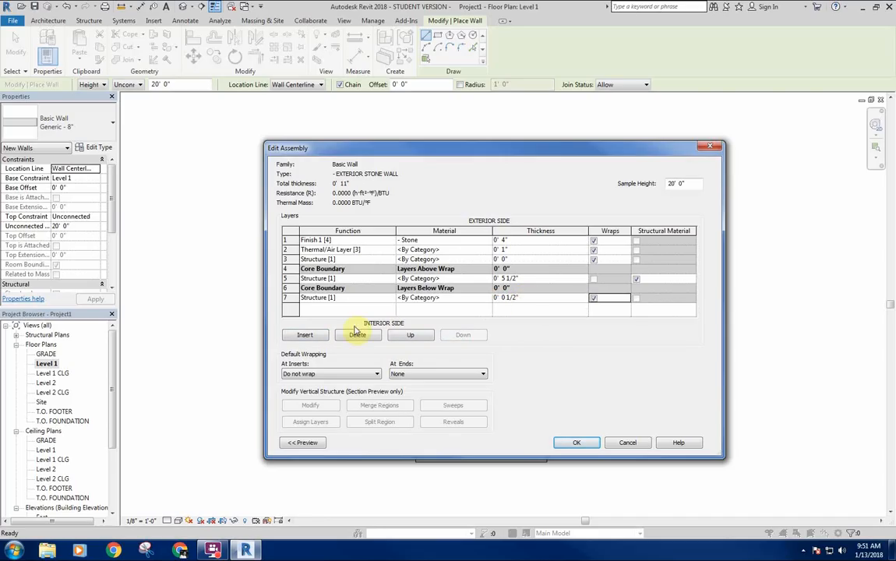
left_click(392, 302)
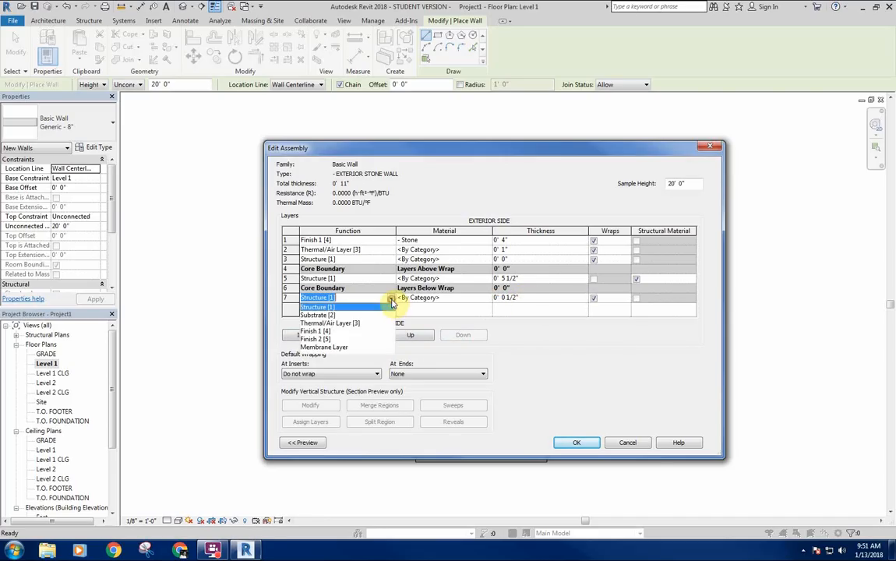
left_click(315, 339)
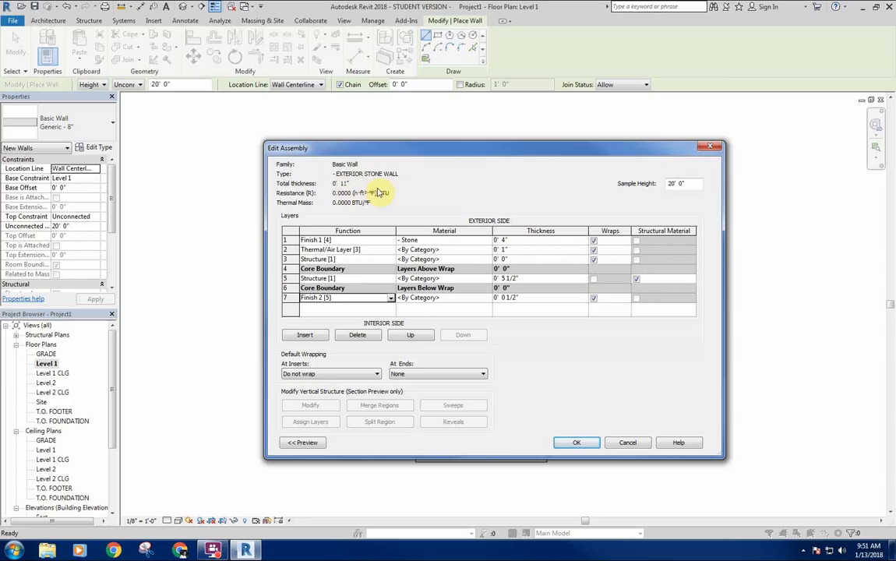
Step: Set the third layer's function to Substrate [2] and its thickness to 3/4", and accept the assembly and wall type settings
left_click(508, 260)
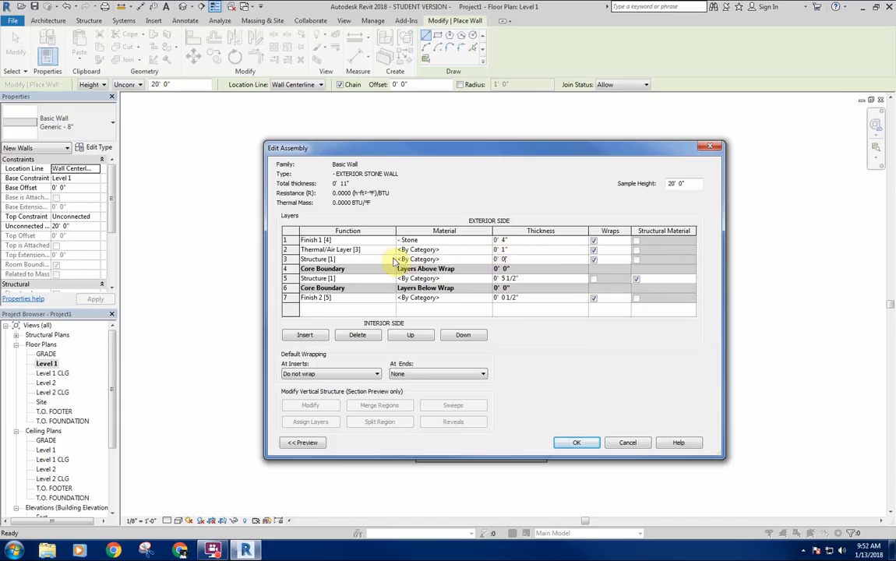
left_click(389, 260)
left_click(327, 276)
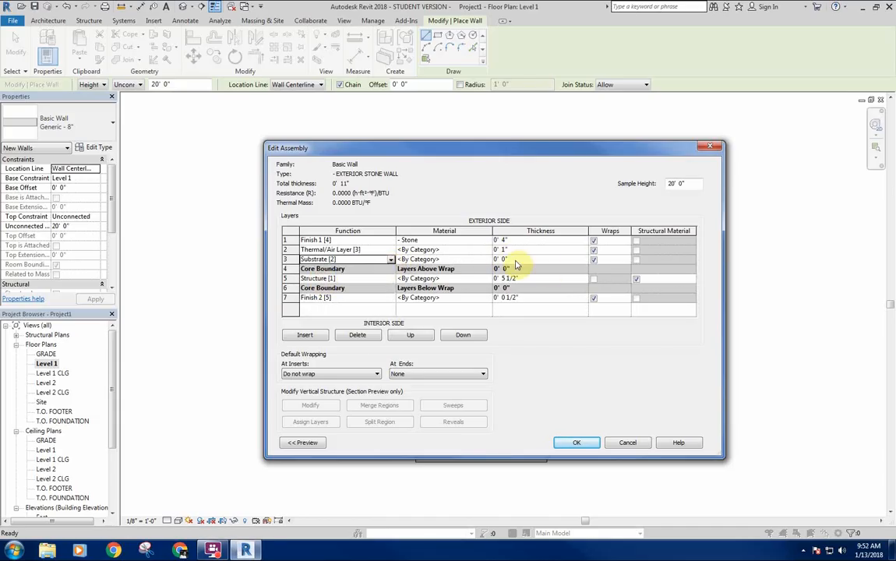
left_click(506, 260)
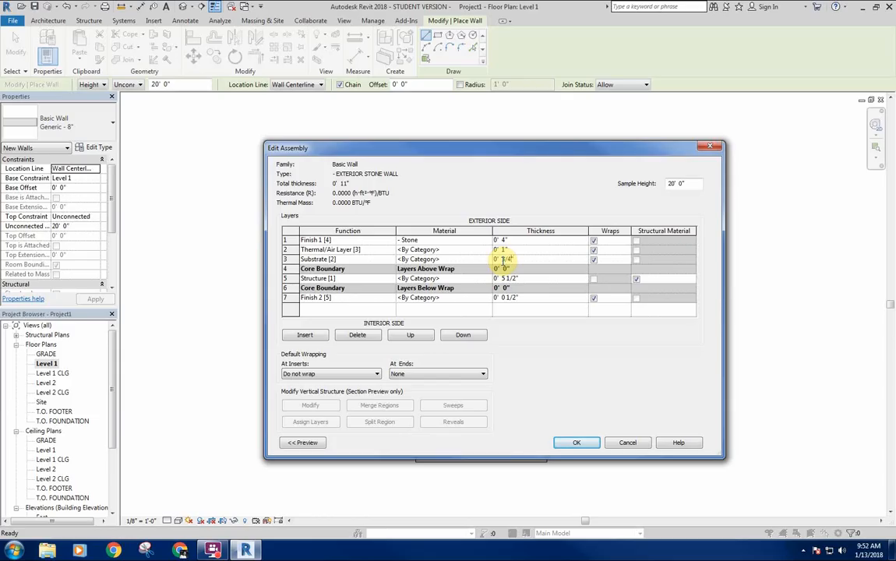
key("Tab")
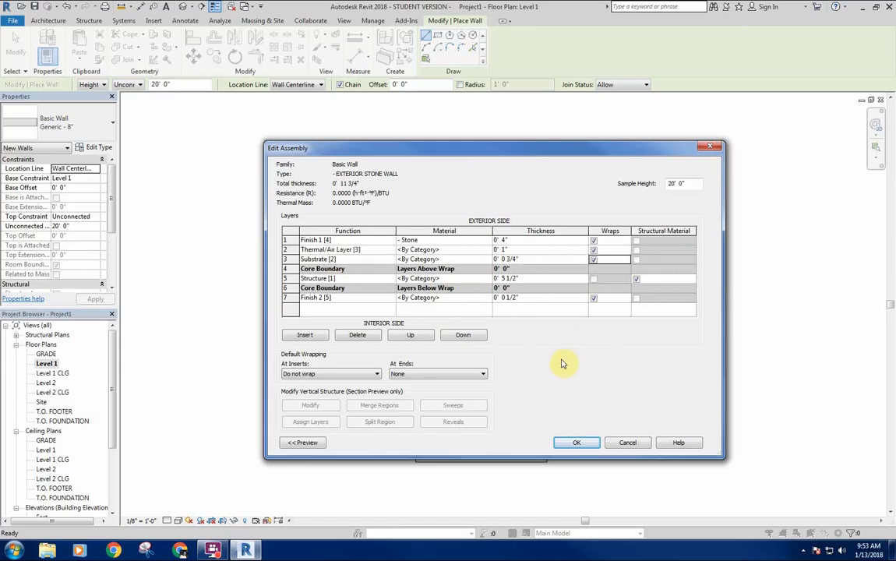
left_click(572, 442)
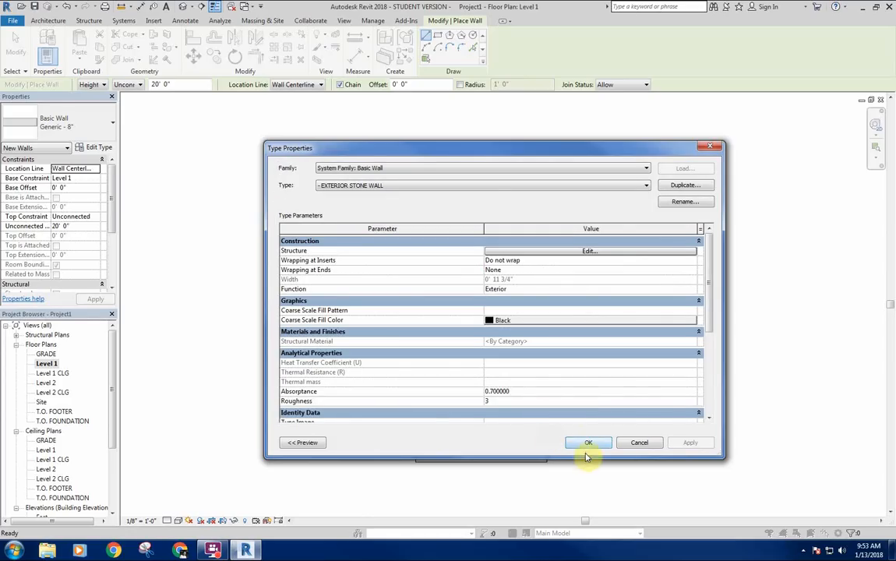
left_click(588, 442)
Step: Draw a trial exterior stone wall about 8'-10" long down the plan's right-hand outline from its upper corner, and end the command
scroll(483, 347, "up", 3)
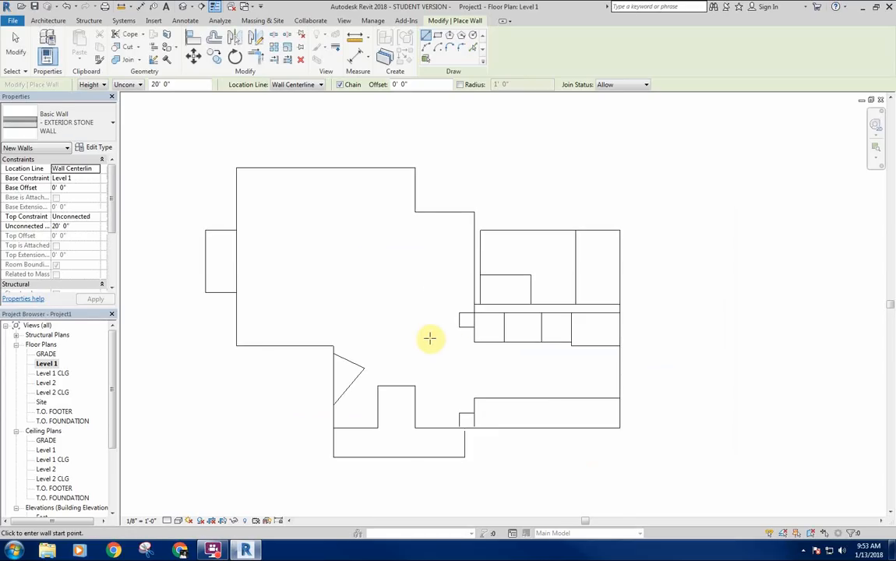
scroll(594, 278, "up", 2)
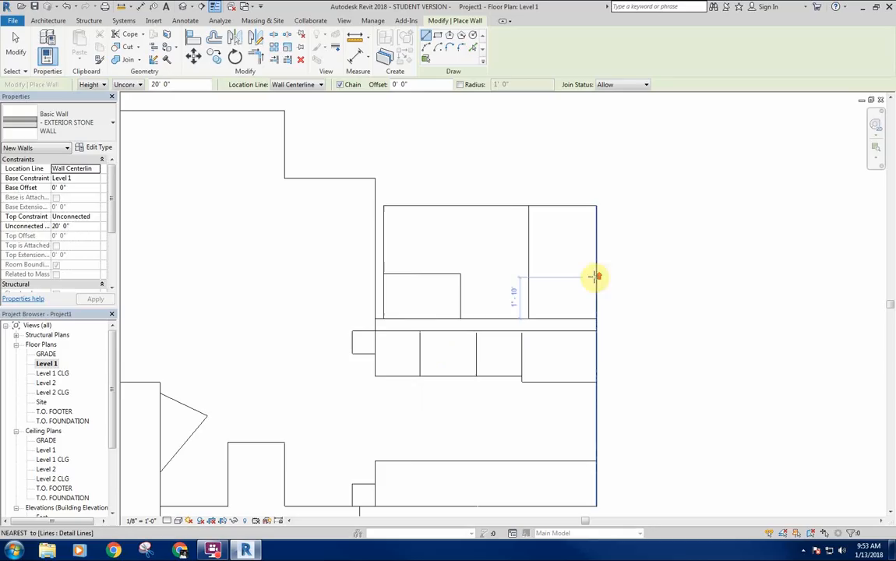
left_click(597, 207)
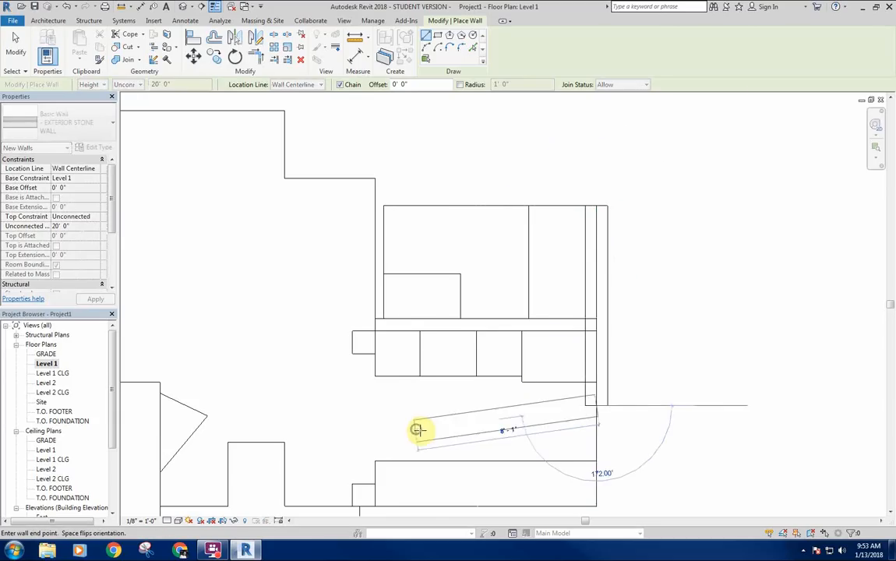
right_click(476, 243)
left_click(499, 250)
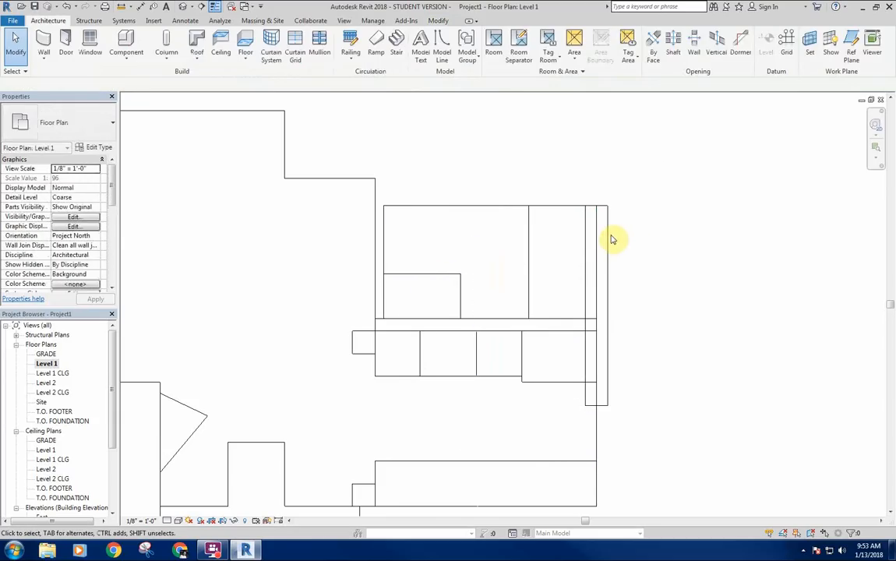
left_click(601, 236)
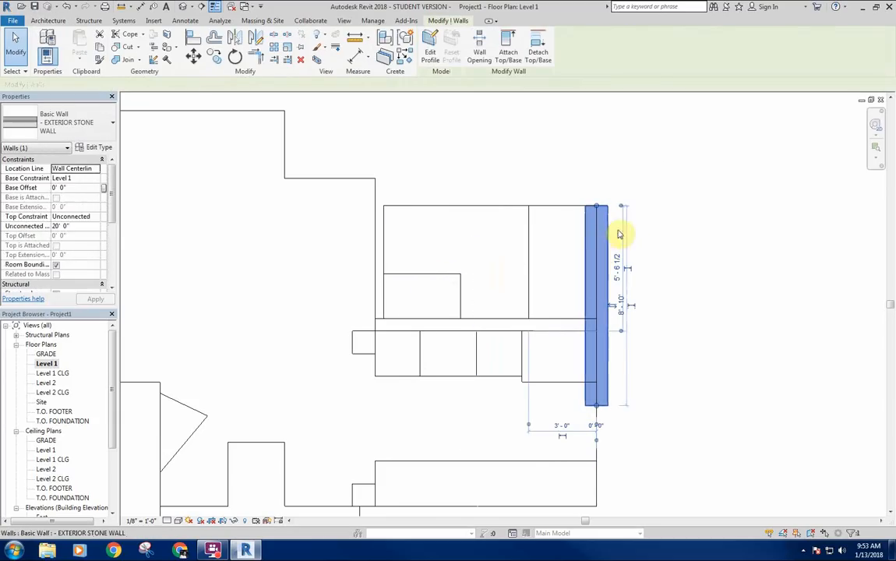
left_click(482, 248)
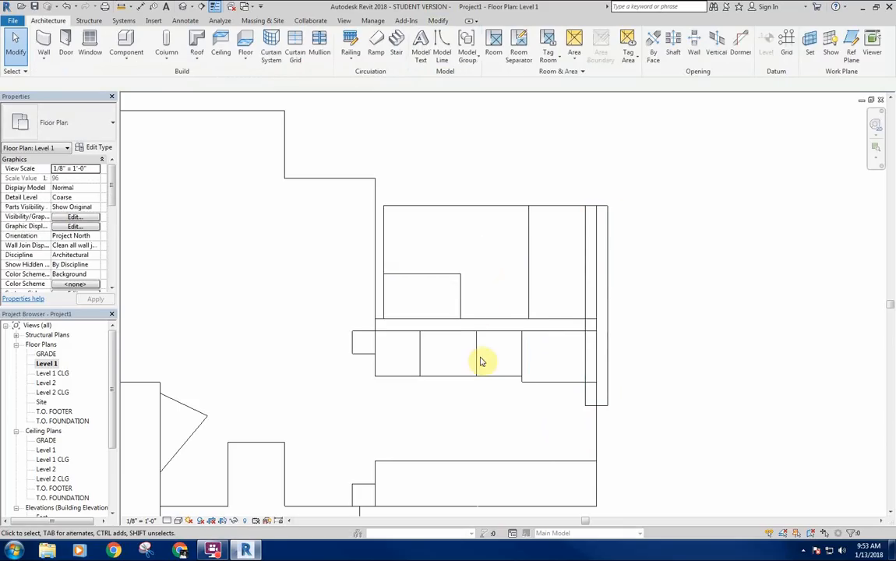
Step: Set the Level 1 view scale to 1/4" = 1'-0" and its detail level to Fine
left_click(141, 520)
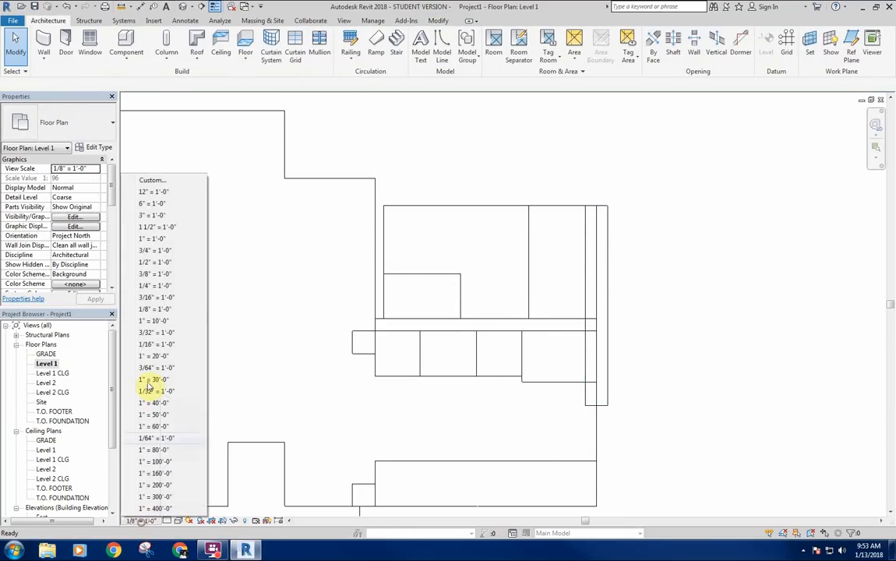
left_click(156, 286)
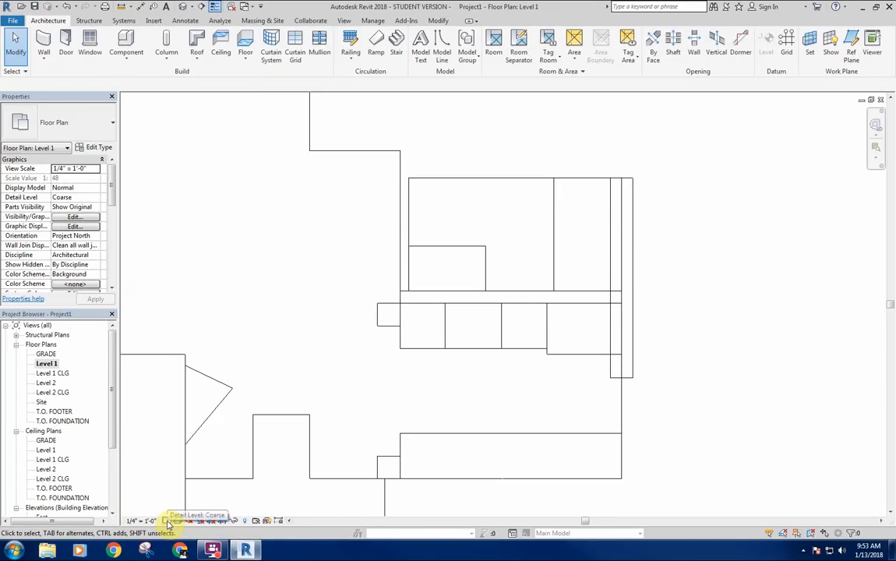
left_click(168, 522)
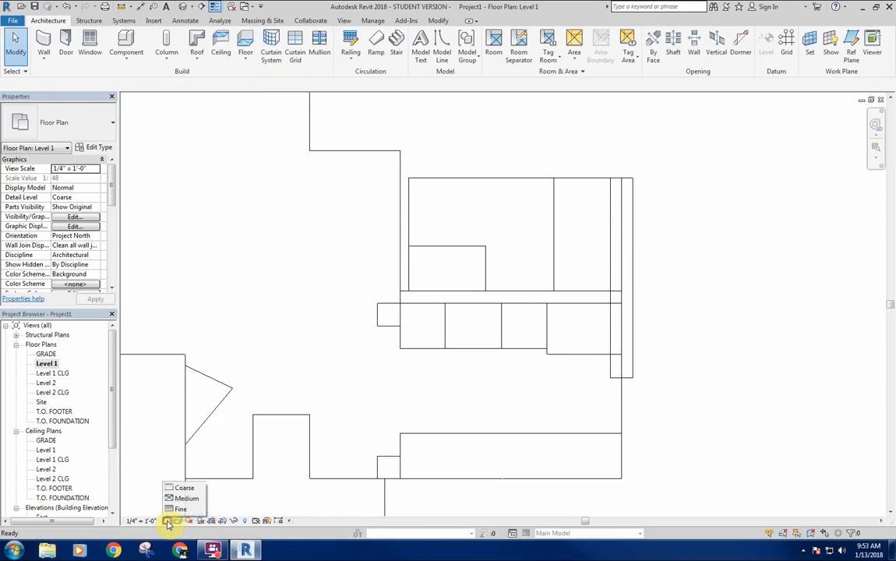
left_click(181, 510)
Step: Inspect the layers of the trial exterior stone wall up close and delete the wall
scroll(604, 296, "up", 4)
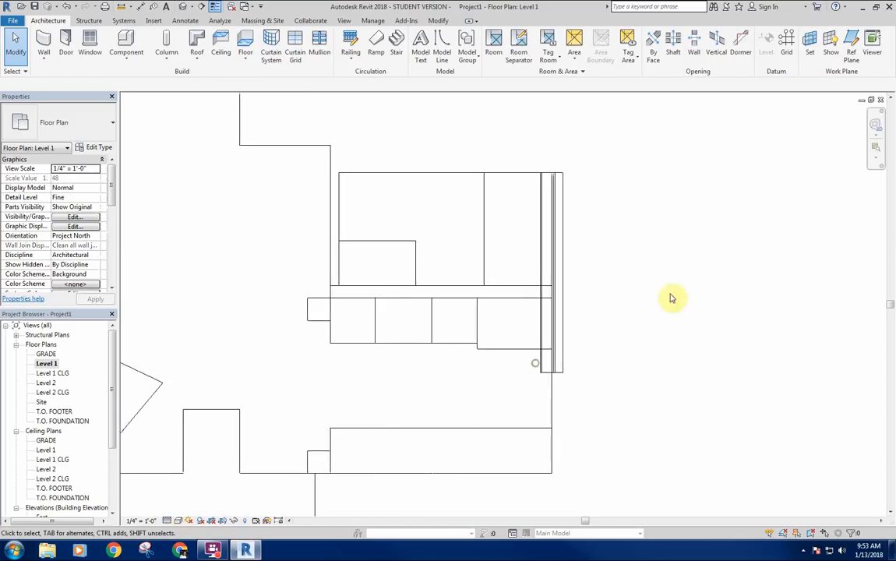
left_click(549, 304)
scroll(511, 234, "down", 1)
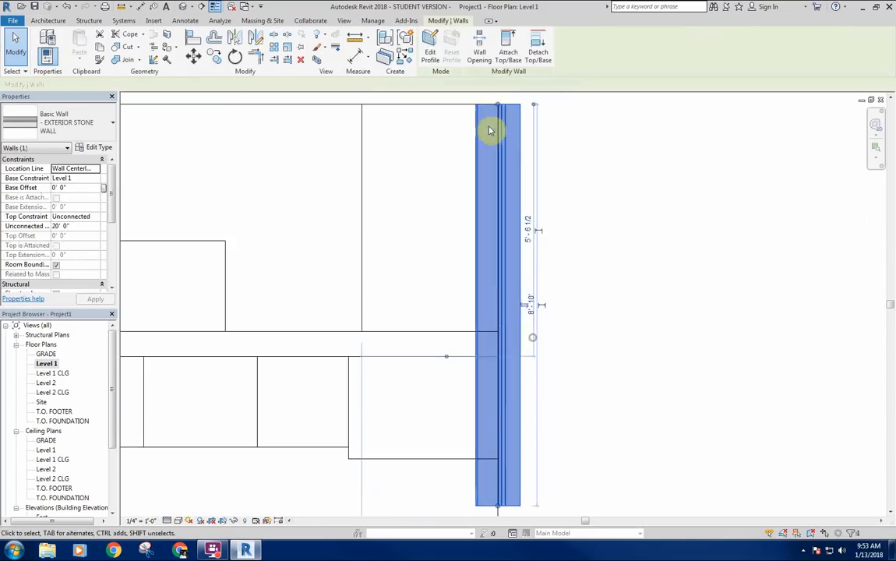
scroll(495, 104, "up", 3)
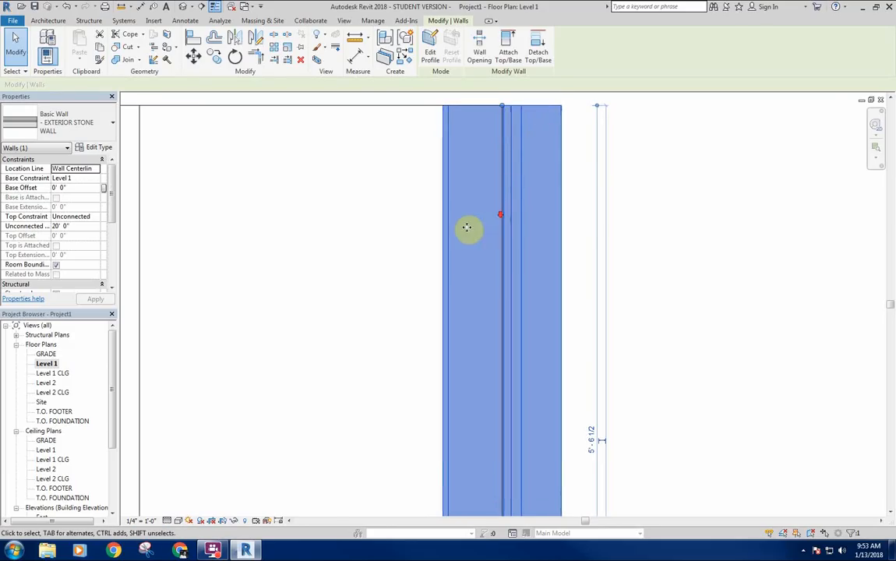
scroll(465, 231, "down", 5)
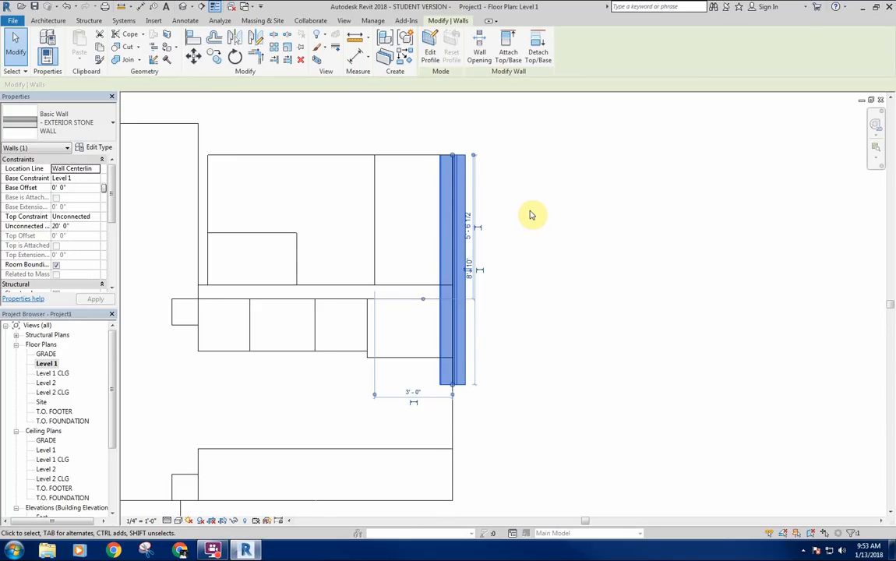
middle_click_drag(530, 215, 536, 194)
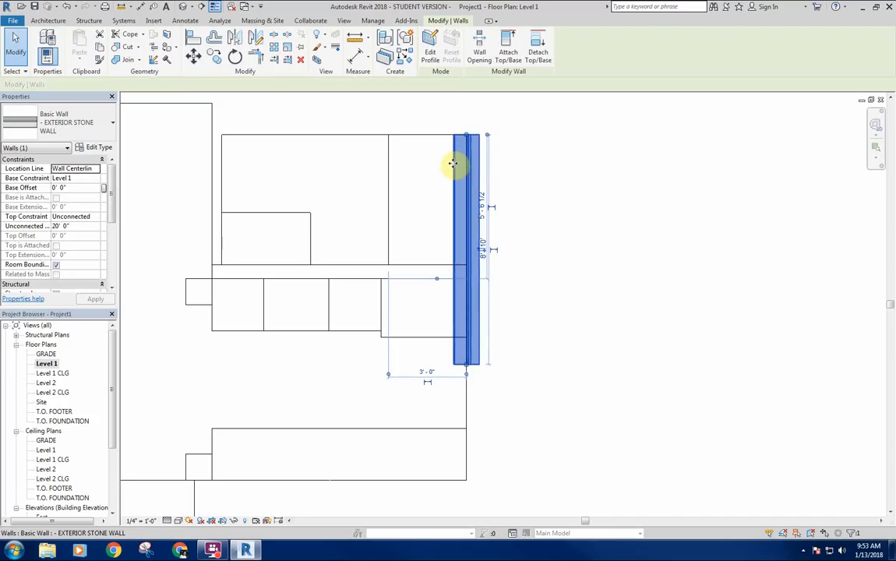
left_click(567, 183)
right_click(553, 183)
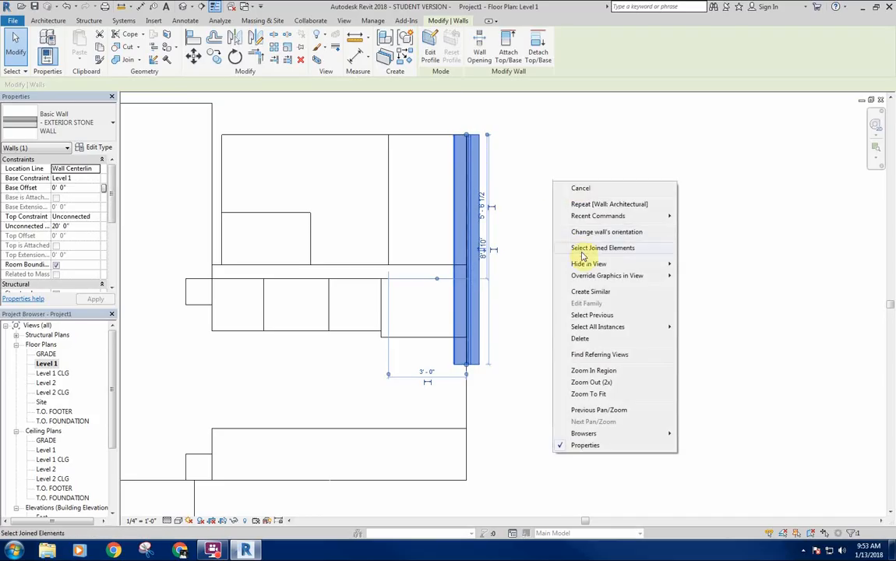
left_click(583, 342)
Step: Restart the Wall command with the exterior stone wall type and set the location line to Finish Face: Interior
key("w")
key("a")
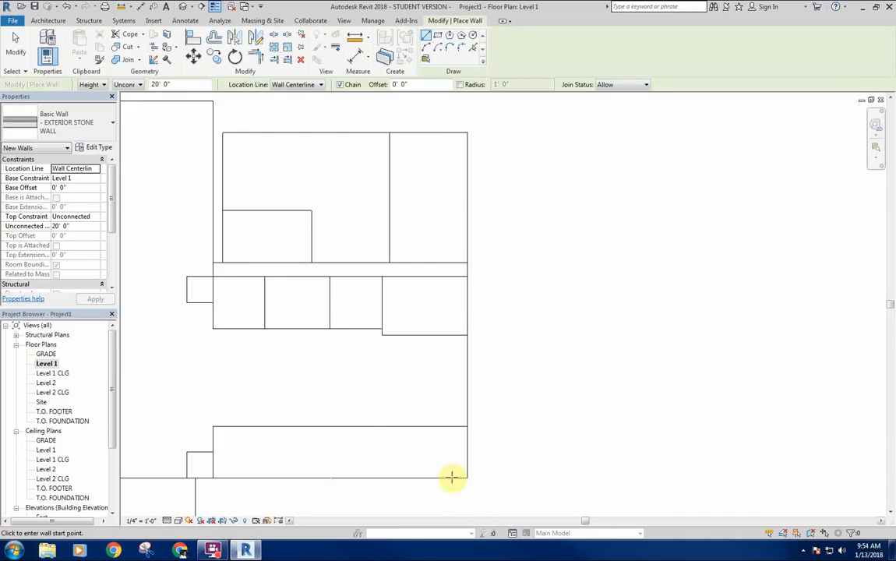
middle_click_drag(367, 398, 448, 381)
middle_click_drag(362, 188, 442, 218)
scroll(402, 187, "down", 3)
middle_click_drag(405, 187, 445, 194)
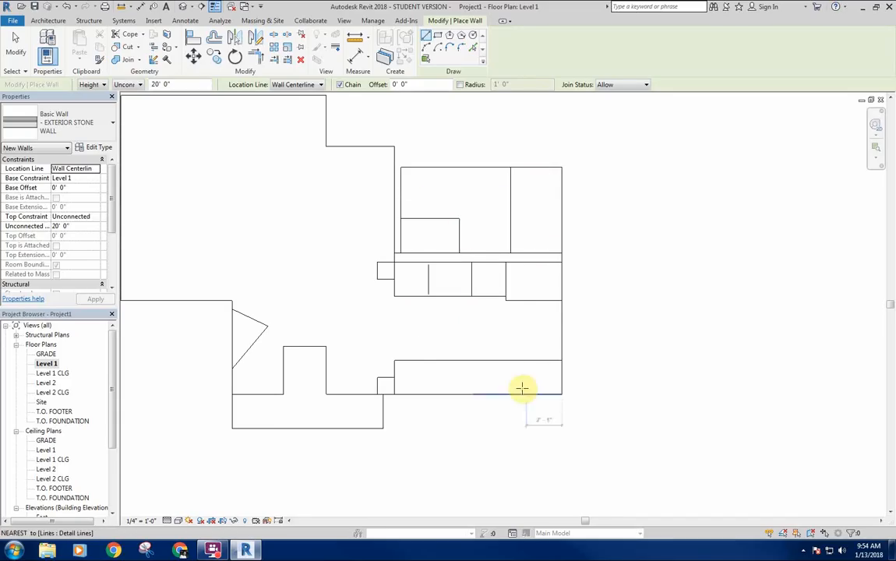
middle_click_drag(448, 321, 454, 349)
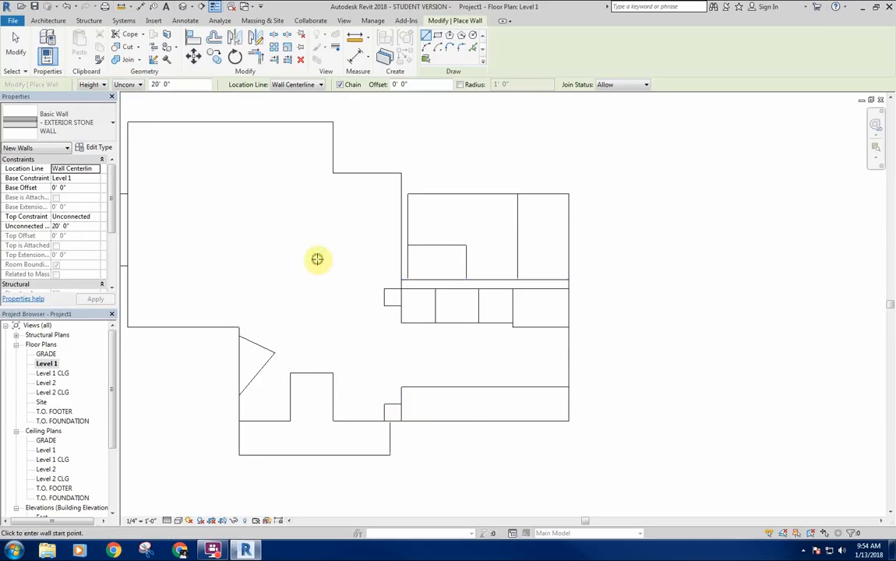
middle_click_drag(316, 258, 312, 258)
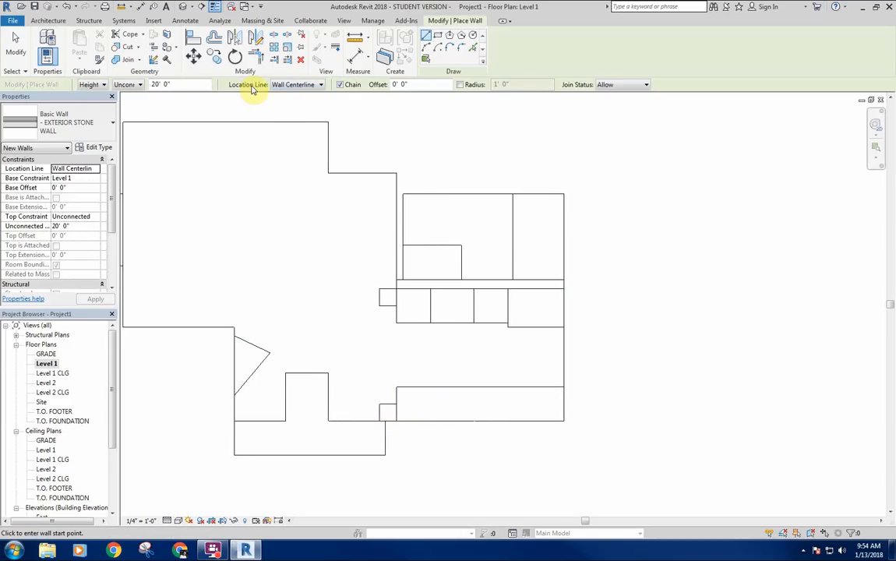
left_click(304, 86)
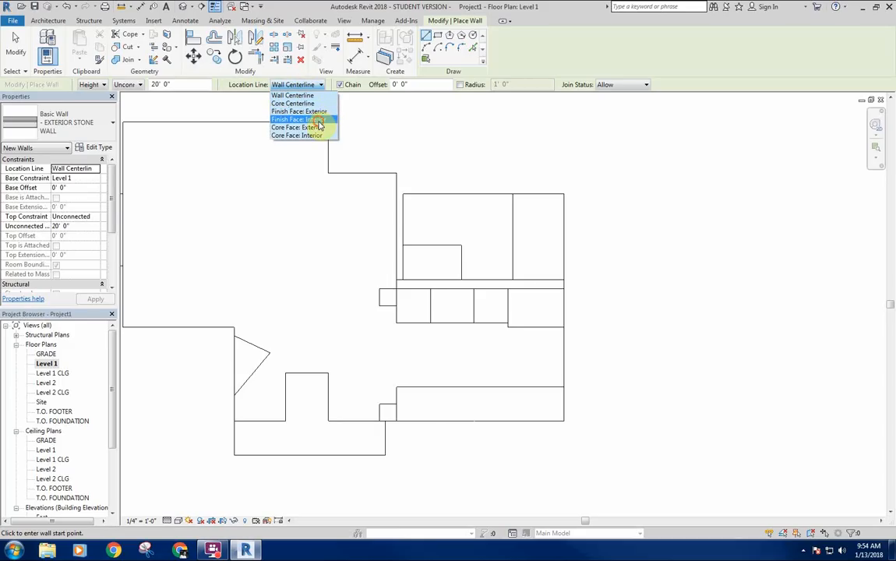
left_click(318, 125)
Step: Draw the exterior stone wall along the plan's right-hand outline, from the upper-right corner to the lower-right corner
middle_click_drag(294, 212, 290, 212)
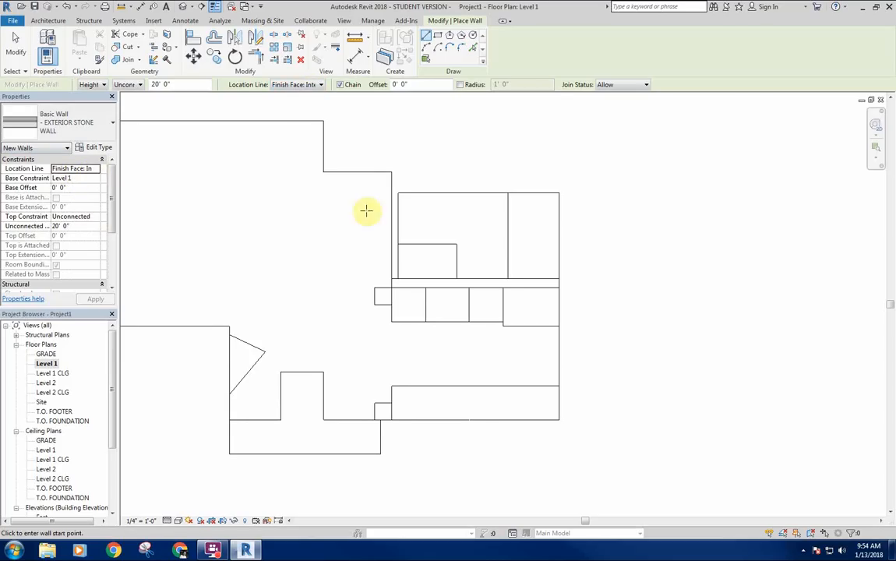
middle_click_drag(366, 211, 360, 213)
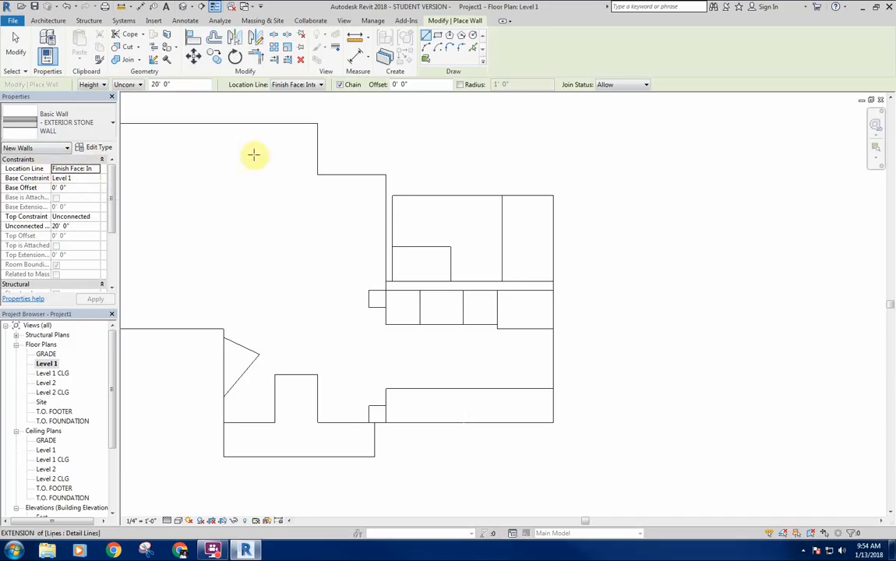
middle_click_drag(253, 155, 251, 151)
left_click(551, 193)
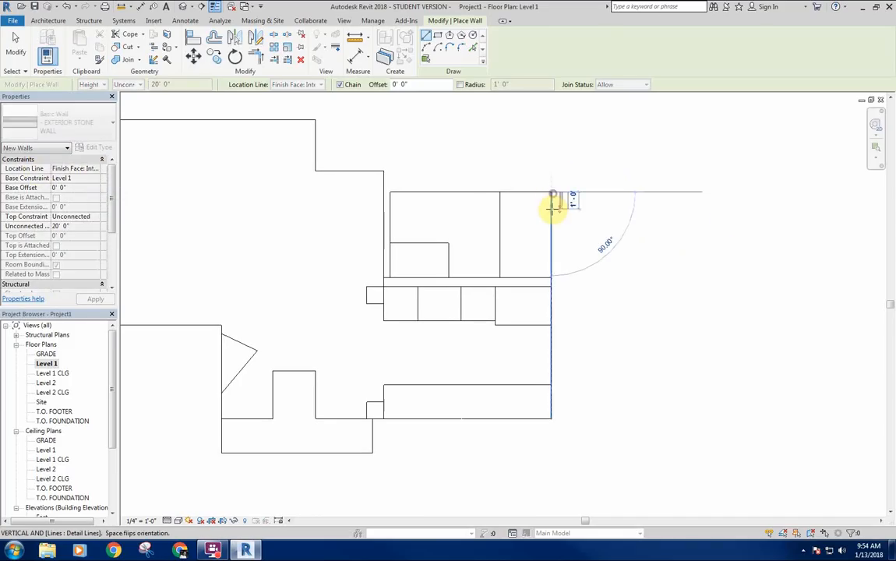
scroll(554, 194, "up", 5)
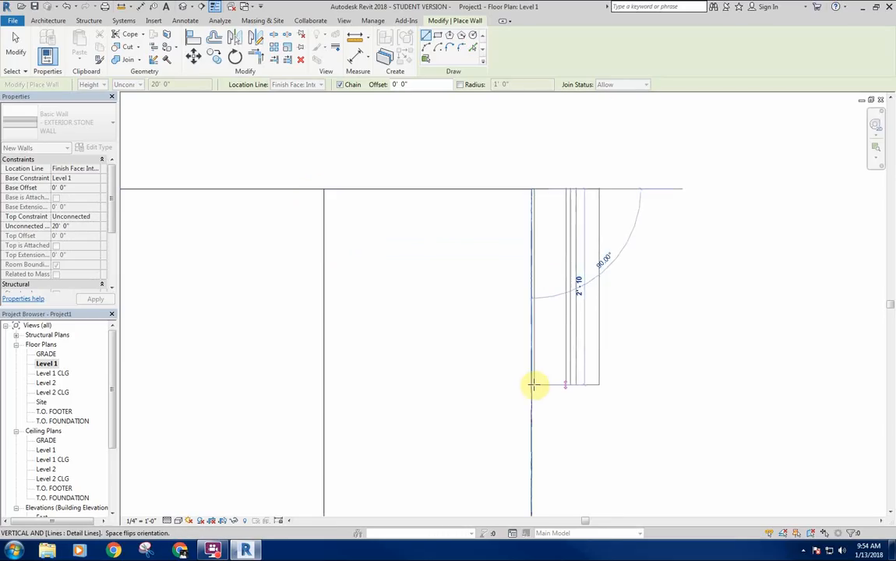
scroll(534, 397, "down", 3)
middle_click_drag(530, 421, 504, 228)
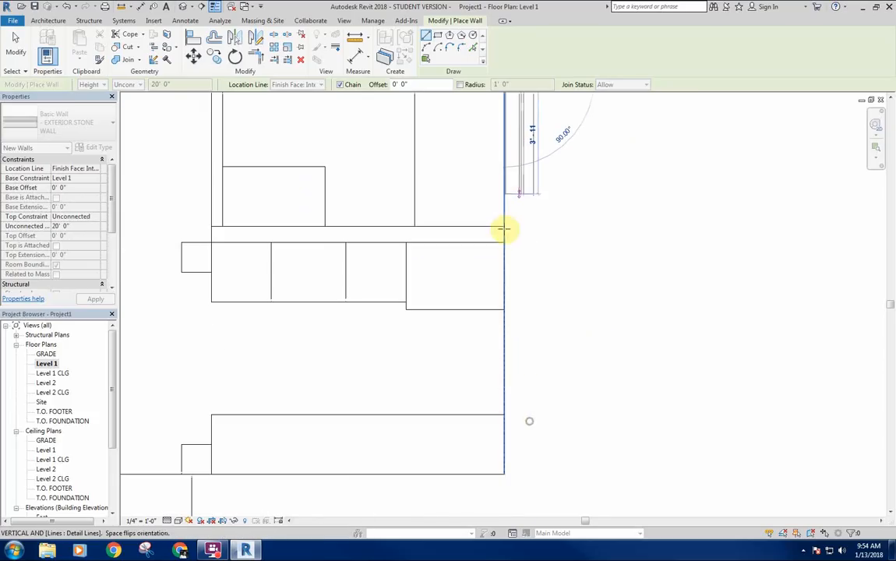
left_click(504, 474)
Step: Continue the wall chain along the lower outline, down the short jog, and across to the projecting area's lower-left corner
middle_click_drag(396, 462, 409, 361)
scroll(377, 360, "up", 3)
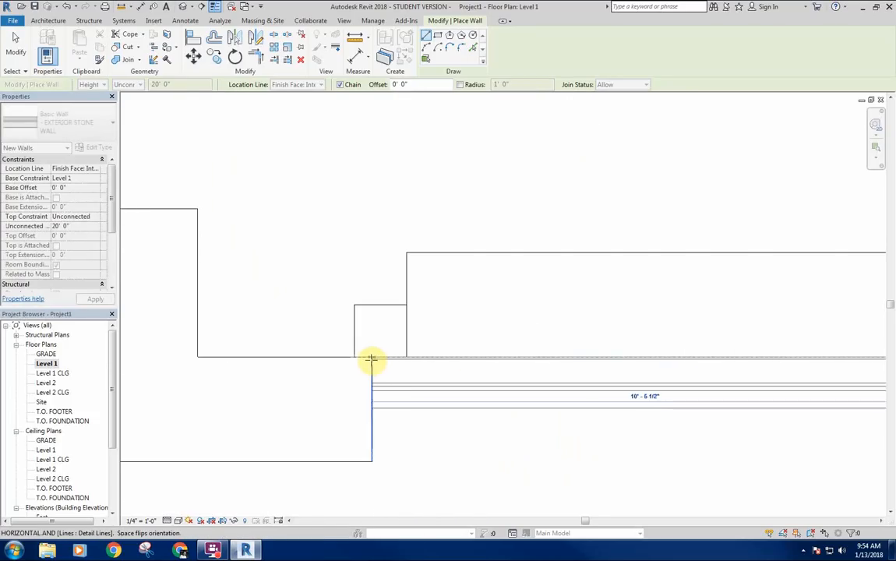
middle_click_drag(339, 426, 463, 432)
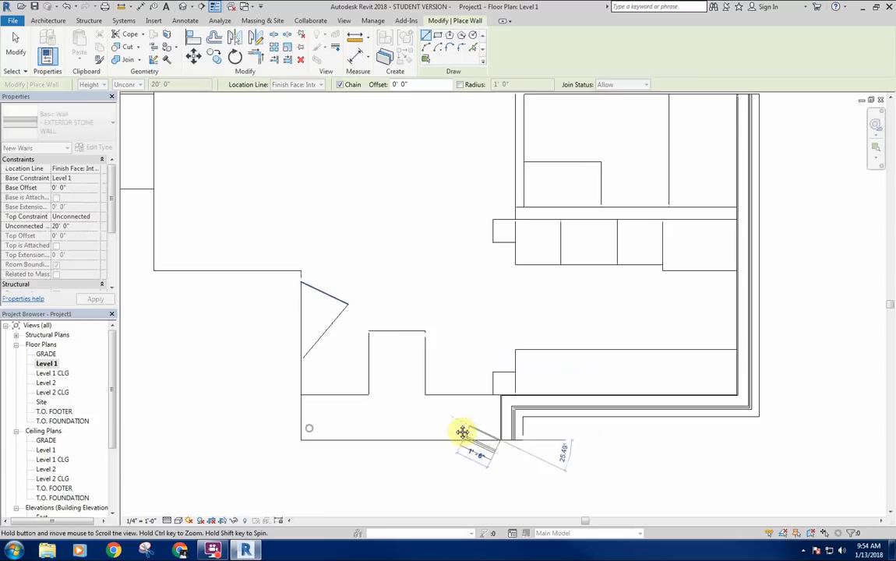
left_click(302, 439)
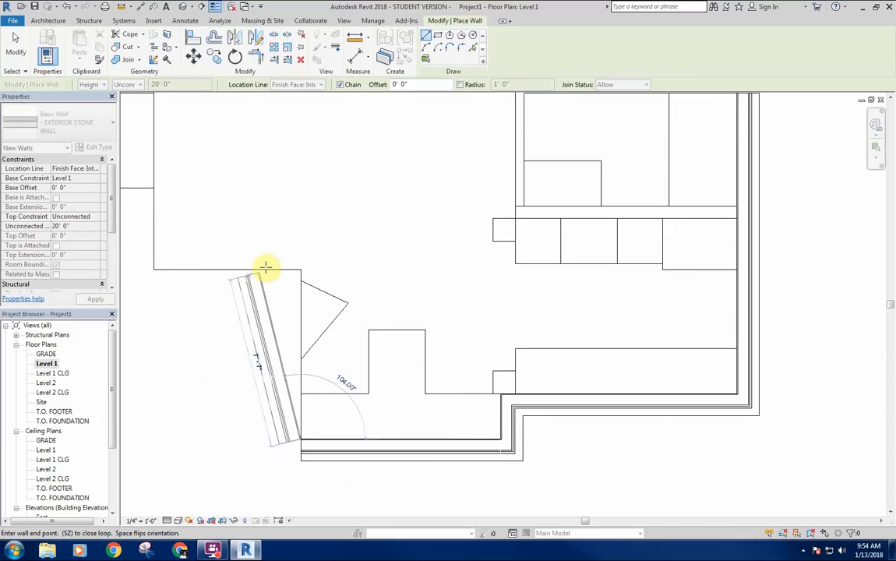
Step: Continue the wall chain up the projecting area's left edge and along the large room's lower edge to its lower-left corner
left_click(301, 272)
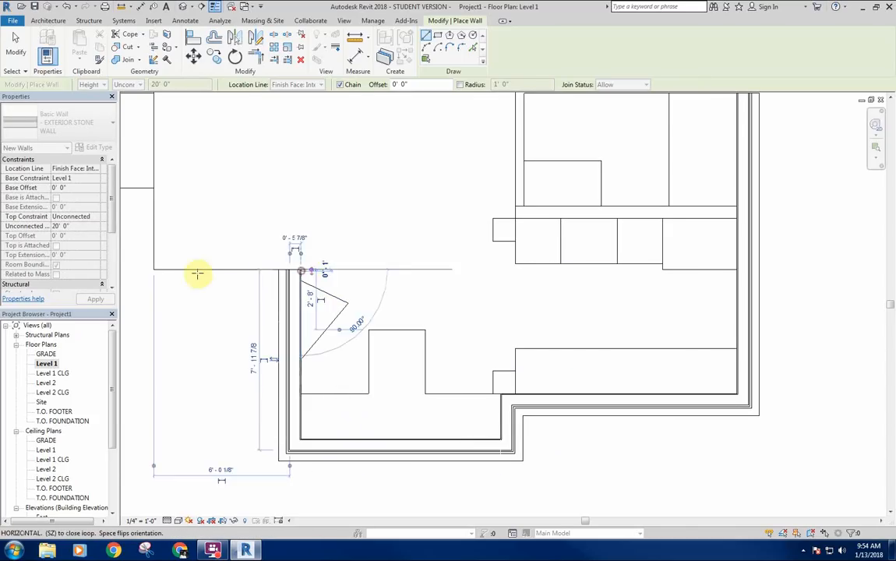
left_click(155, 268)
scroll(152, 243, "down", 2)
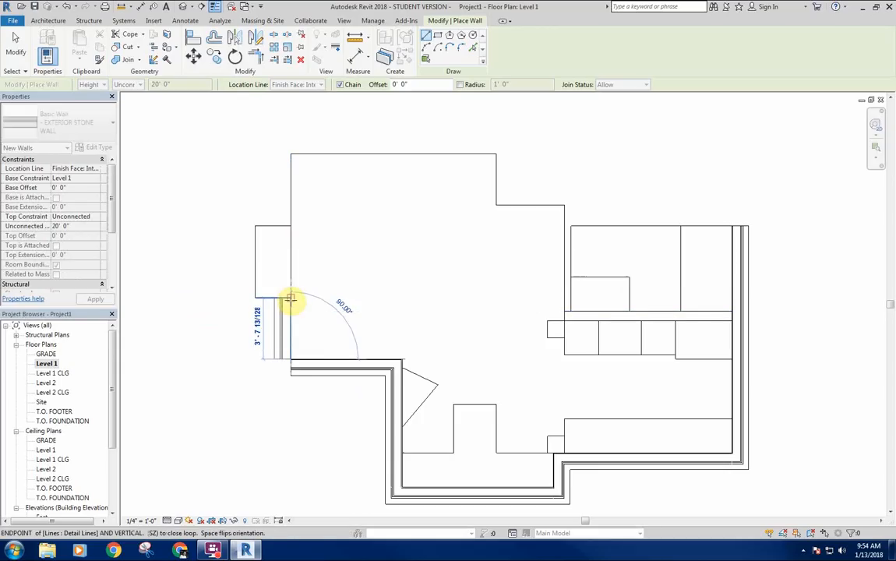
Step: Continue the exterior stone wall chain up the large room's left edge and around the rectangular projection to its upper inner corner
left_click(290, 303)
left_click(253, 300)
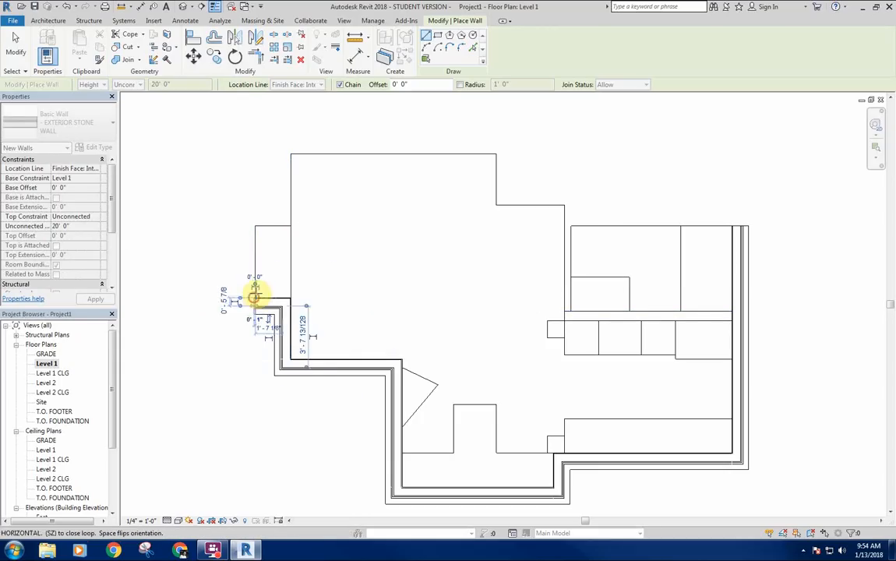
left_click(255, 226)
left_click(290, 225)
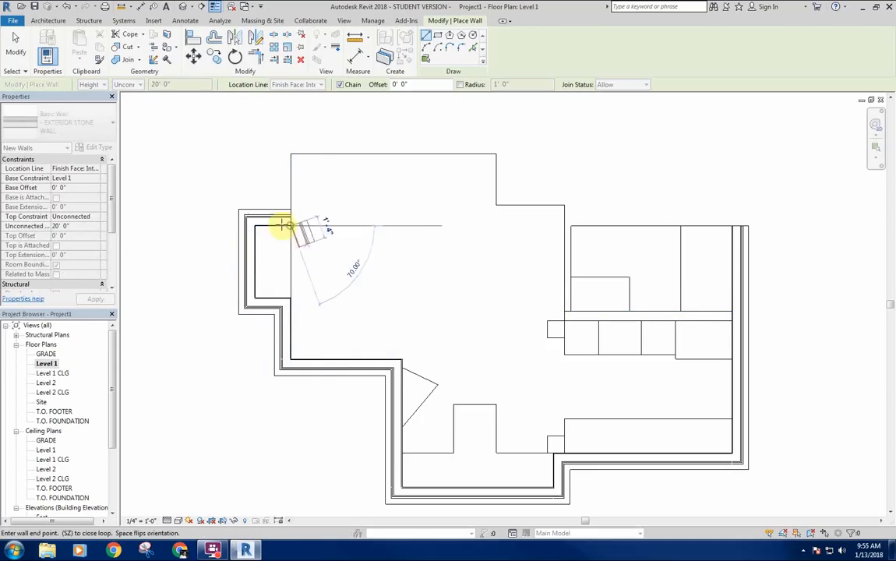
Step: Continue the wall chain to the large room's upper-left corner, across the upper edge and down the 3' - 0" jog, and end the chain
left_click(290, 154)
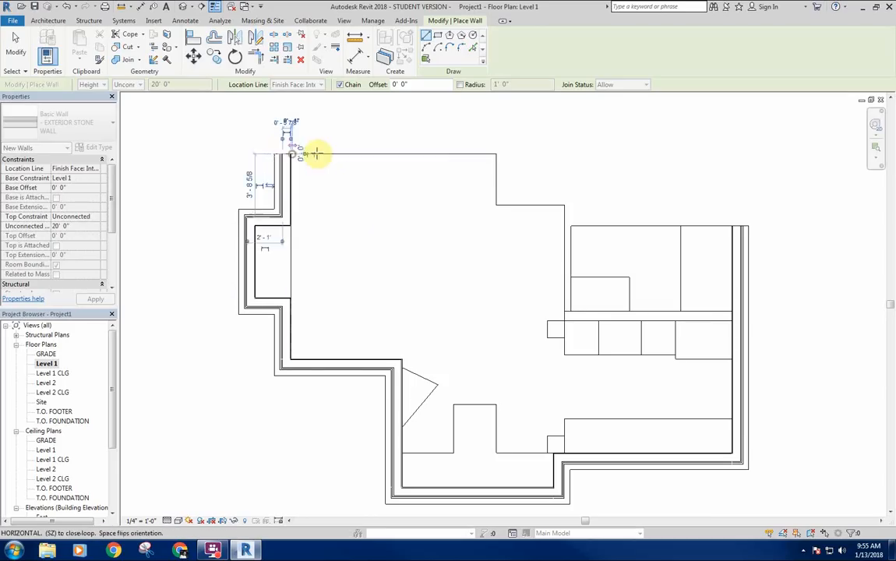
left_click(496, 153)
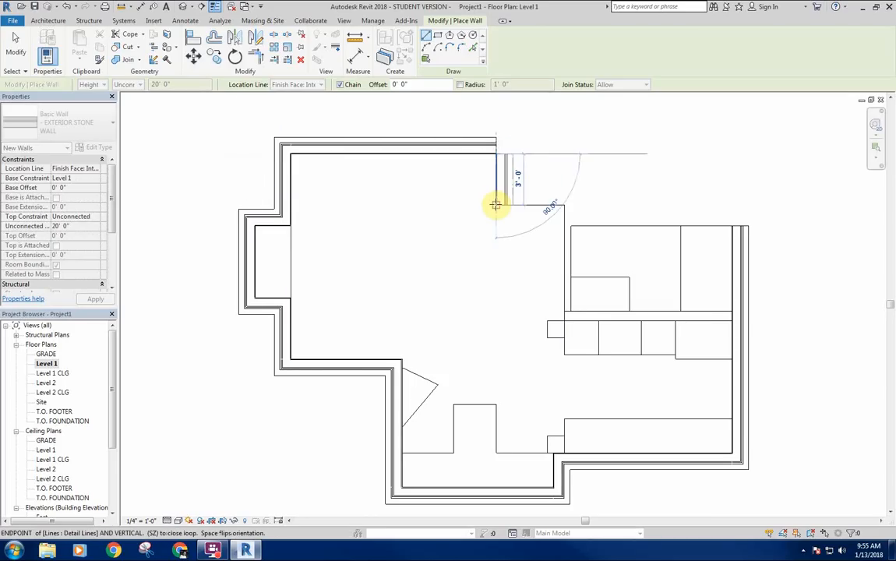
left_click(495, 204)
key("Escape")
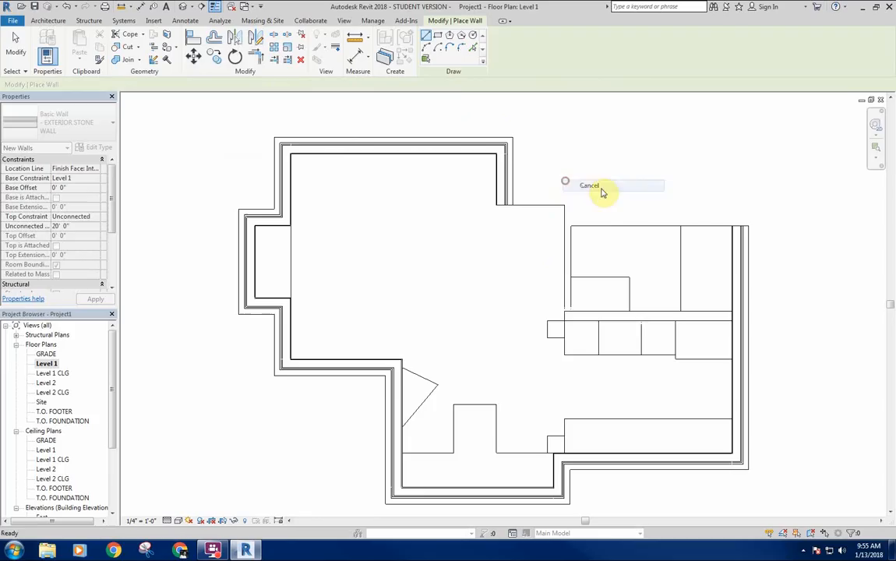
Step: Draw a wall chain from above the large room's right edge down to the right wing, and across to its upper-right corner
left_click(564, 135)
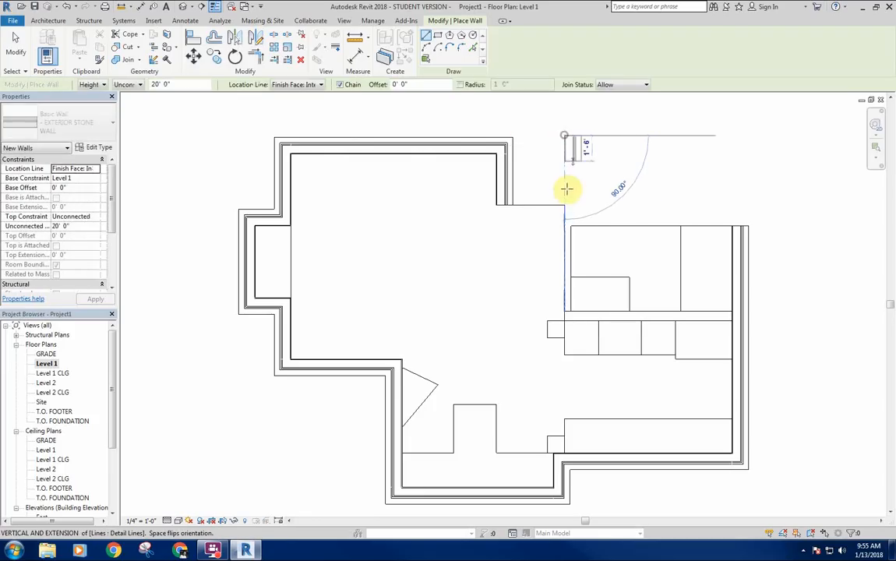
left_click(565, 226)
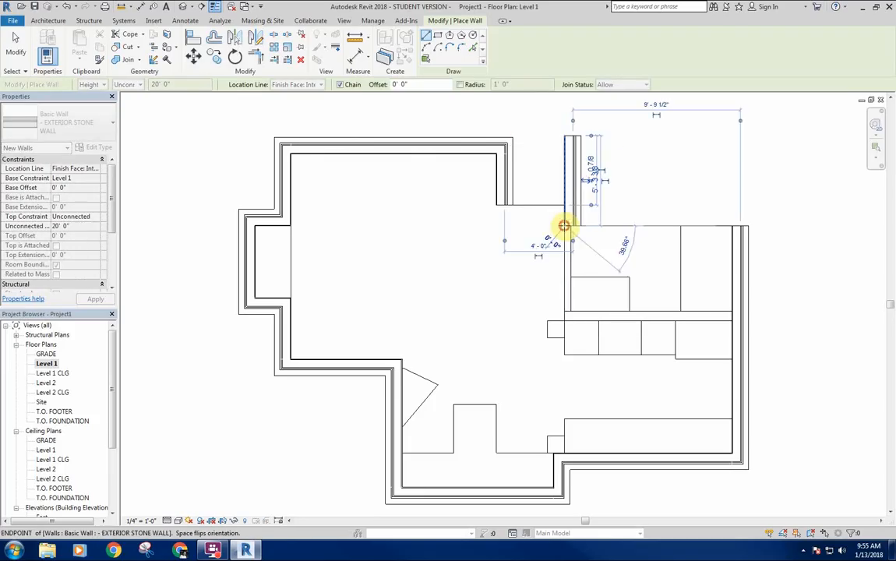
left_click(732, 226)
right_click(533, 159)
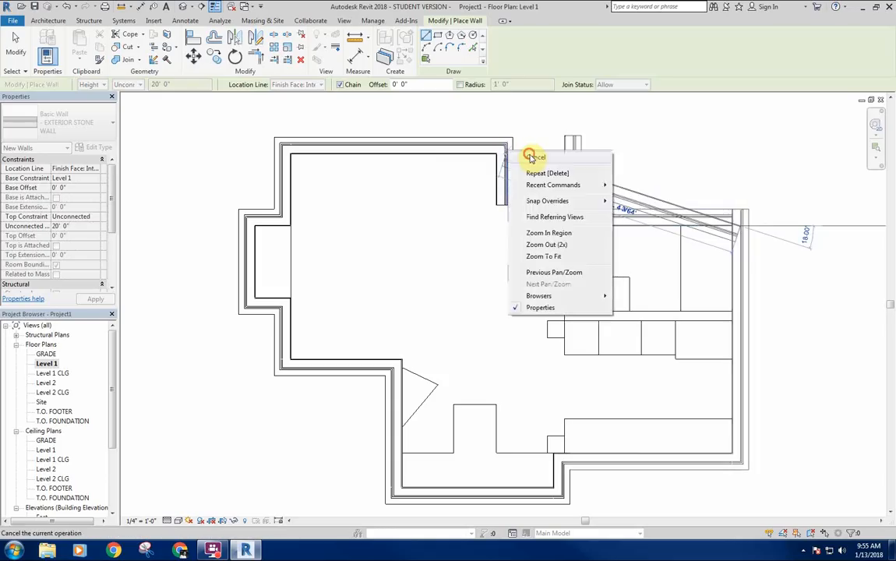
left_click(544, 166)
Step: Delete the short jog wall at the upper edge and trim the upper wall and the large room's right-hand wall into a corner
left_click(508, 173)
key("Delete")
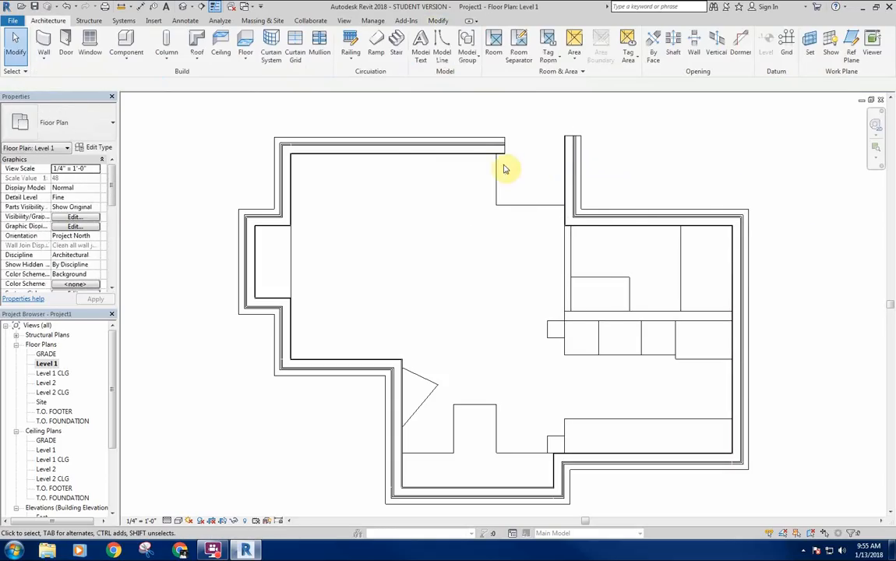
key("r")
left_click(489, 144)
left_click(577, 179)
right_click(608, 151)
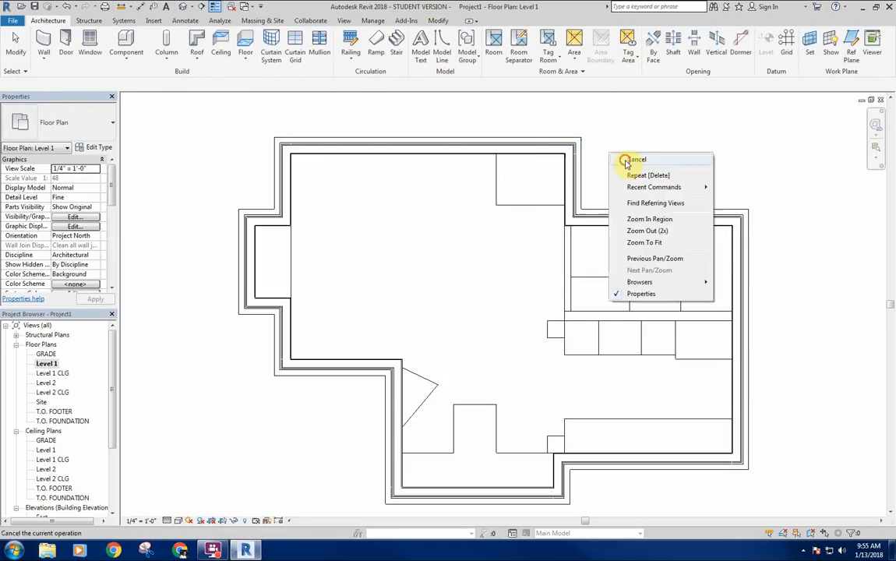
left_click(628, 159)
middle_click_drag(628, 157, 620, 143)
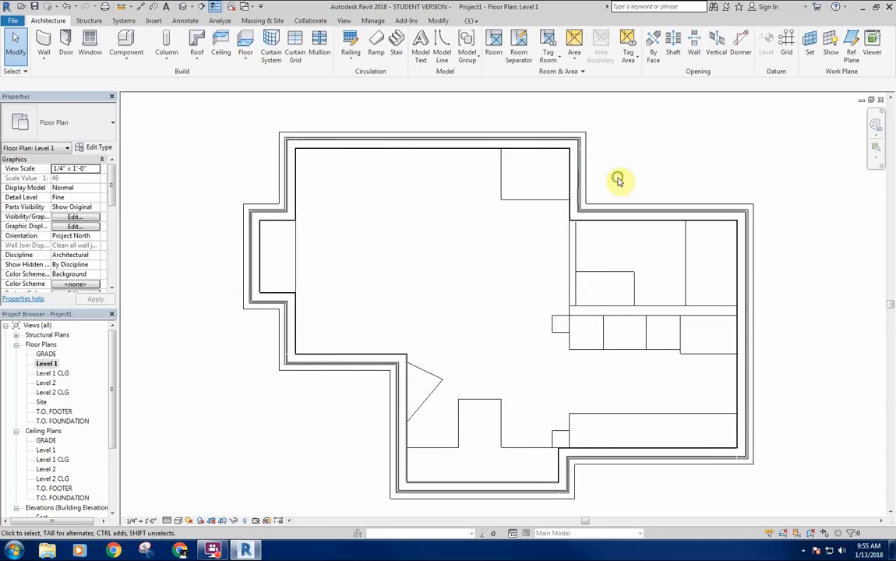
middle_click_drag(618, 187, 605, 180)
middle_click_drag(520, 337, 479, 300)
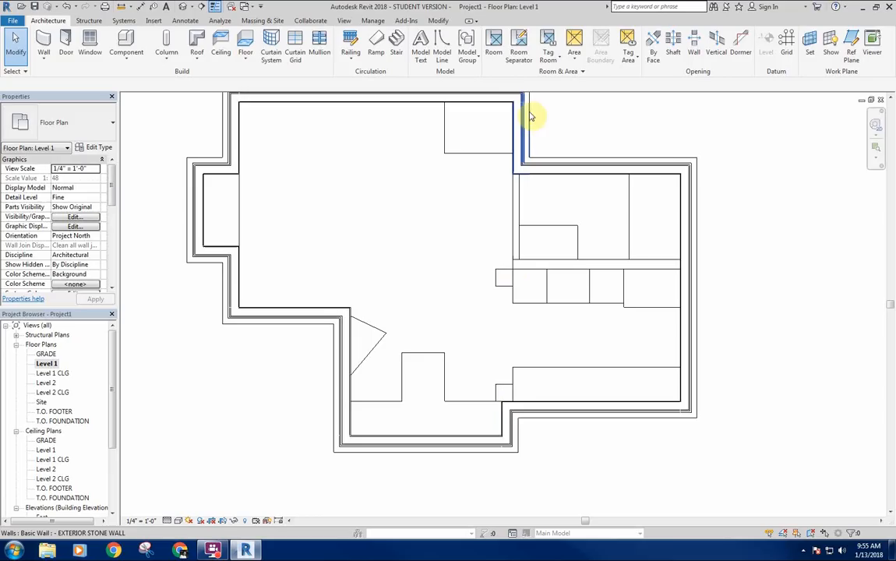
middle_click_drag(526, 125, 533, 142)
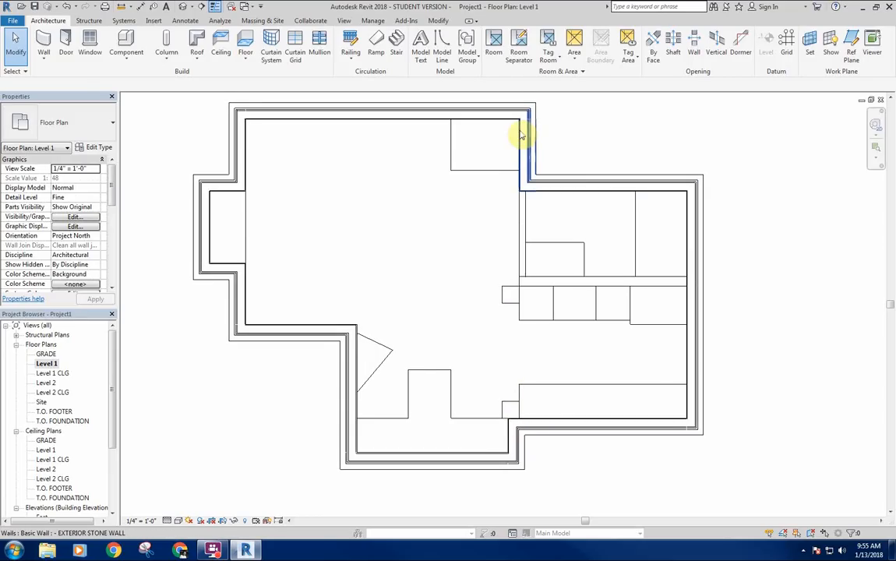
key("a")
key("l")
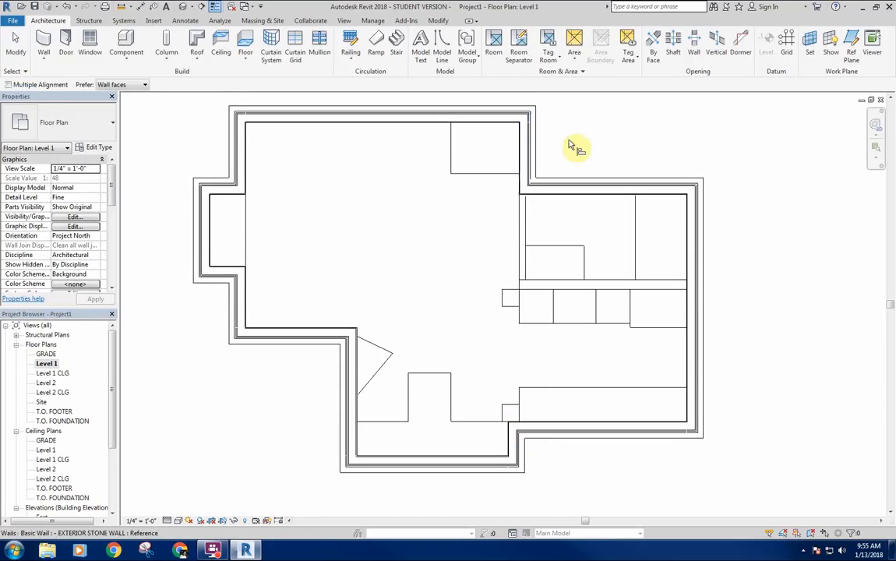
right_click(599, 142)
left_click(615, 144)
Step: Align the large room's upper right-hand wall with the interior face of the lower short jog wall, keeping the Wall faces preference
middle_click_drag(531, 162, 525, 140)
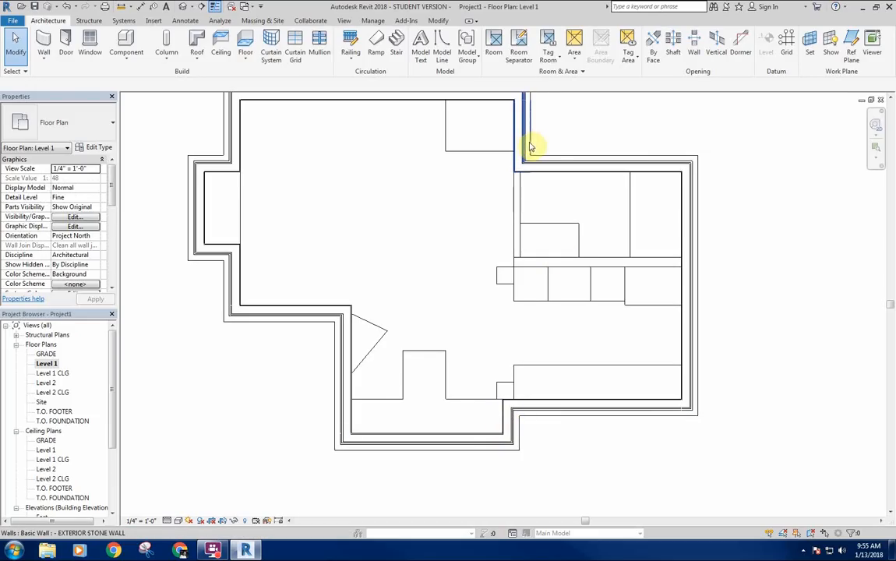
middle_click_drag(501, 433, 507, 441)
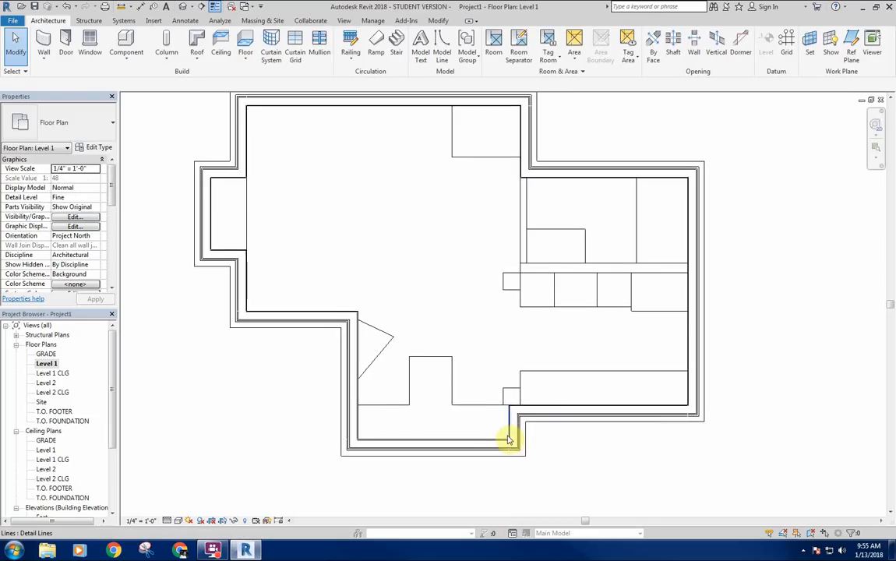
scroll(507, 440, "up", 5)
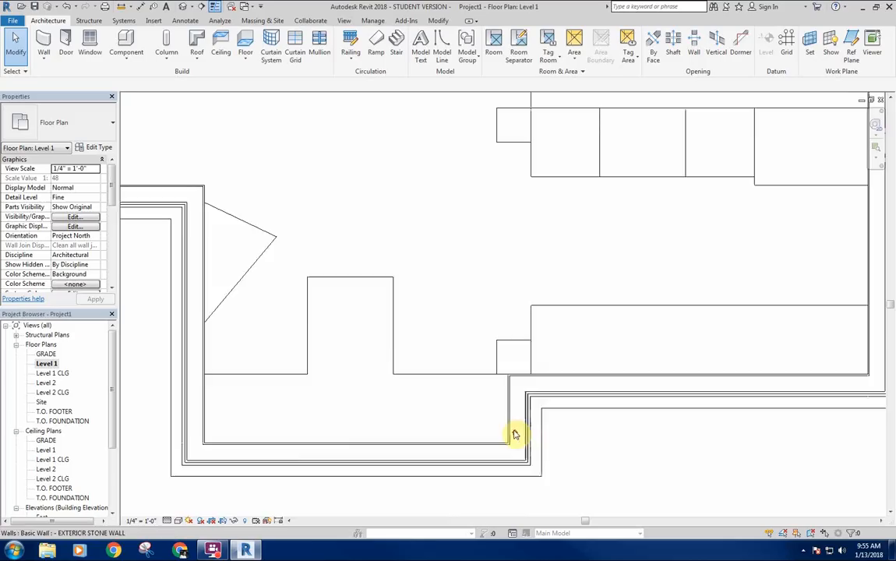
left_click(438, 21)
left_click(194, 39)
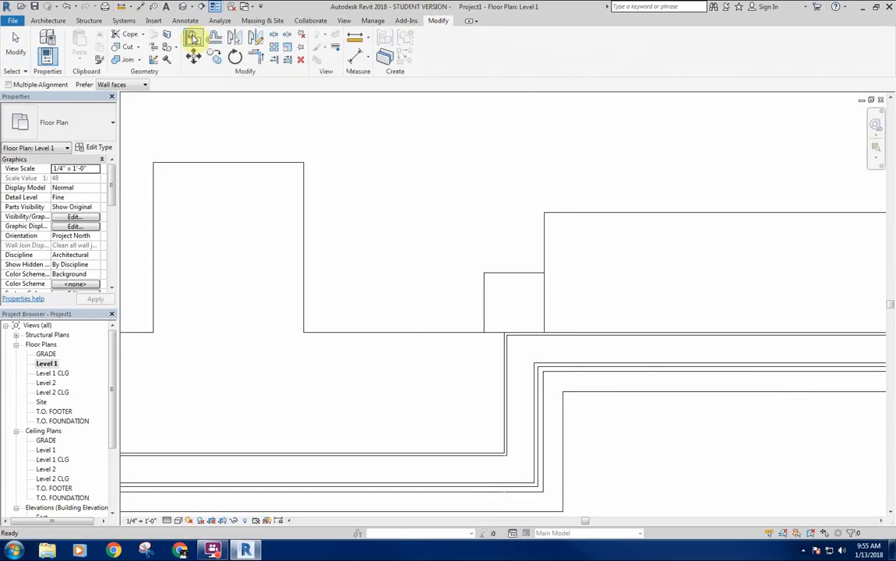
left_click(117, 85)
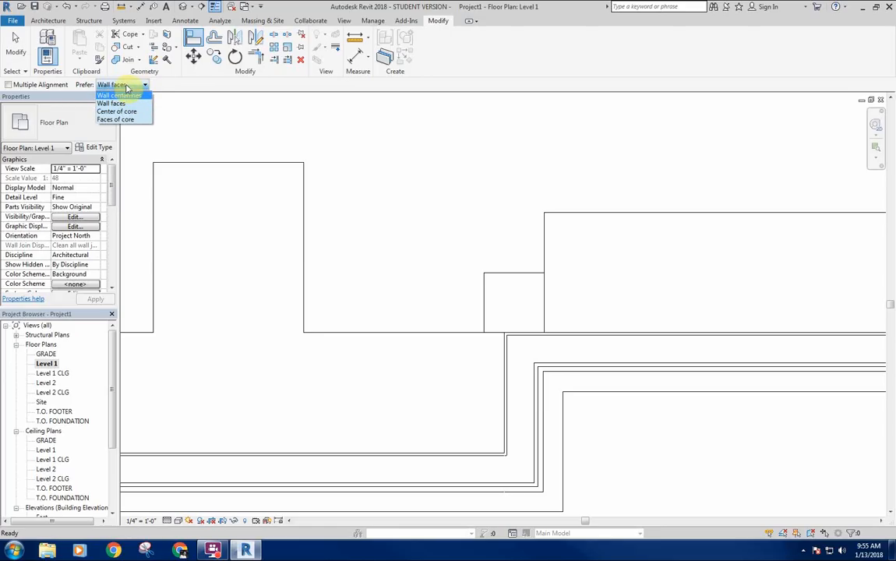
left_click(127, 87)
left_click(141, 85)
left_click(141, 85)
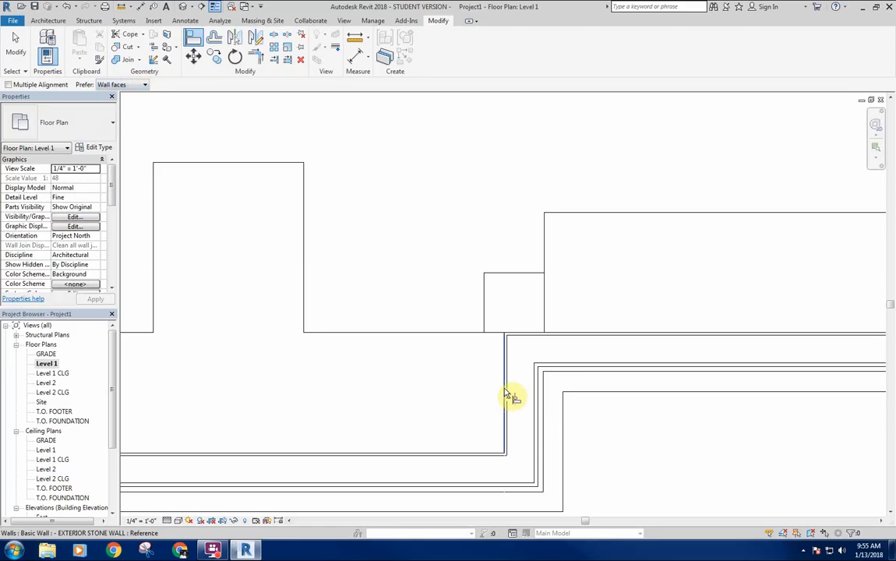
scroll(498, 397, "down", 5)
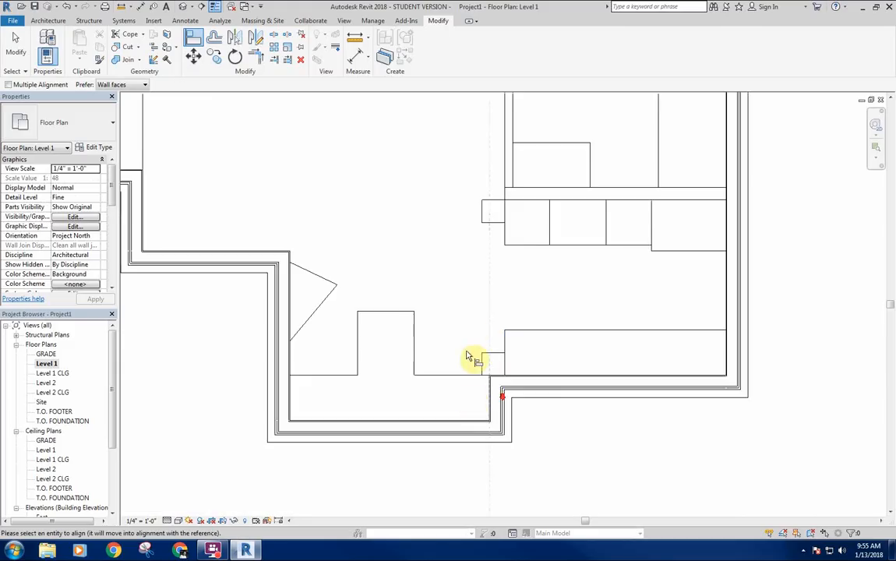
scroll(506, 282, "up", 6)
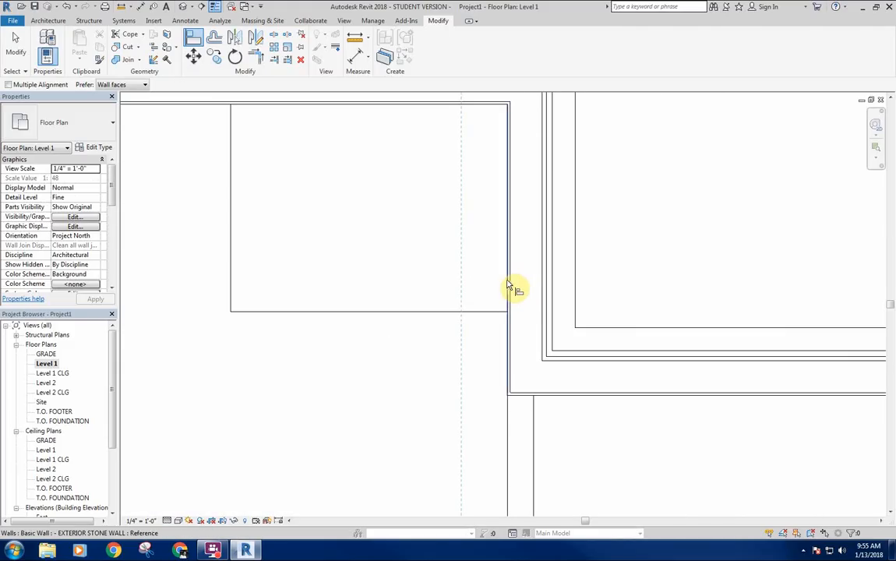
left_click(506, 282)
scroll(394, 396, "down", 3)
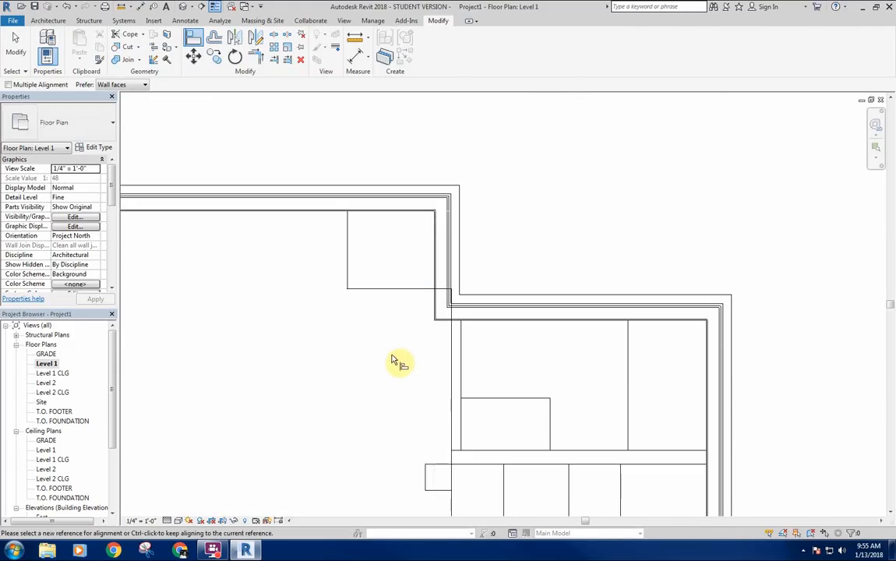
key("Escape")
Step: Examine the closed exterior wall outline, checking the aligned upper wall and the lower walls against the plan lines
scroll(420, 312, "down", 2)
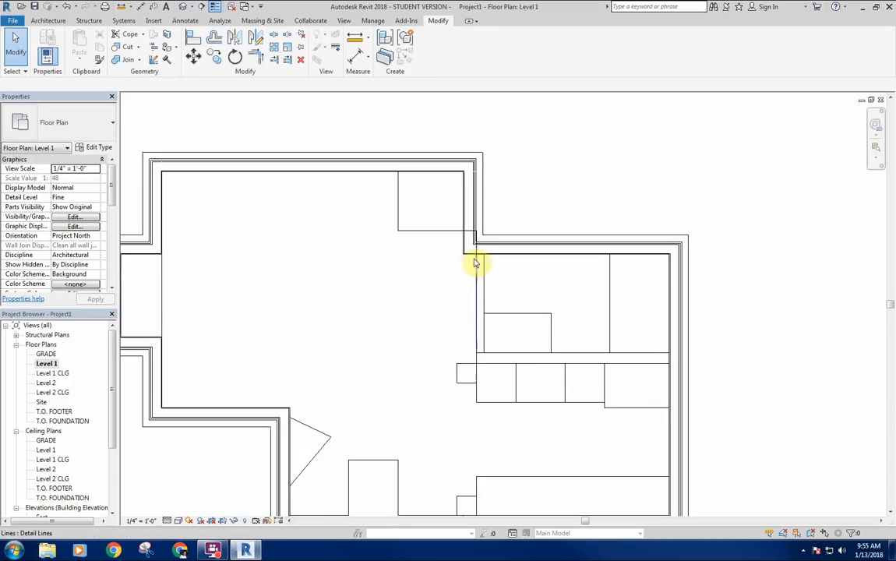
middle_click_drag(426, 258, 447, 249)
scroll(466, 196, "up", 1)
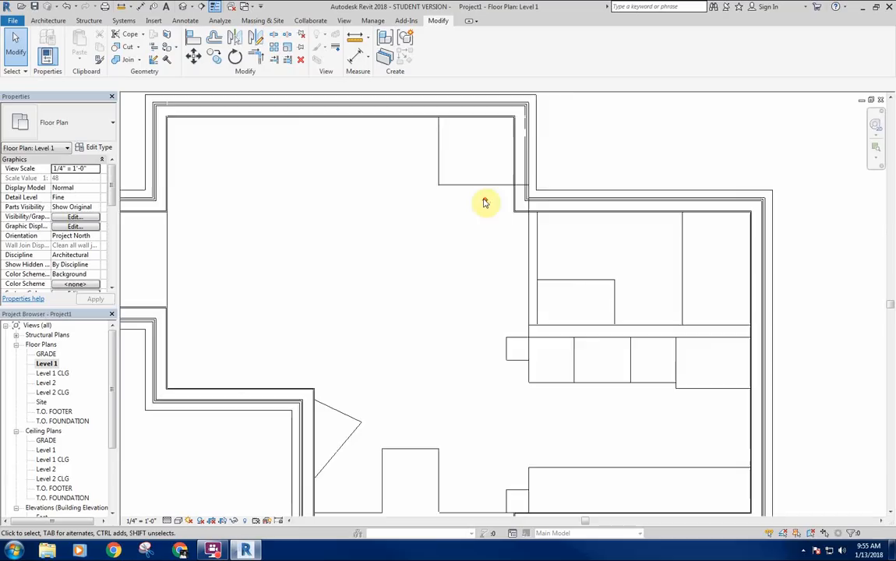
scroll(485, 203, "up", 1)
scroll(516, 188, "down", 1)
middle_click_drag(516, 188, 544, 187)
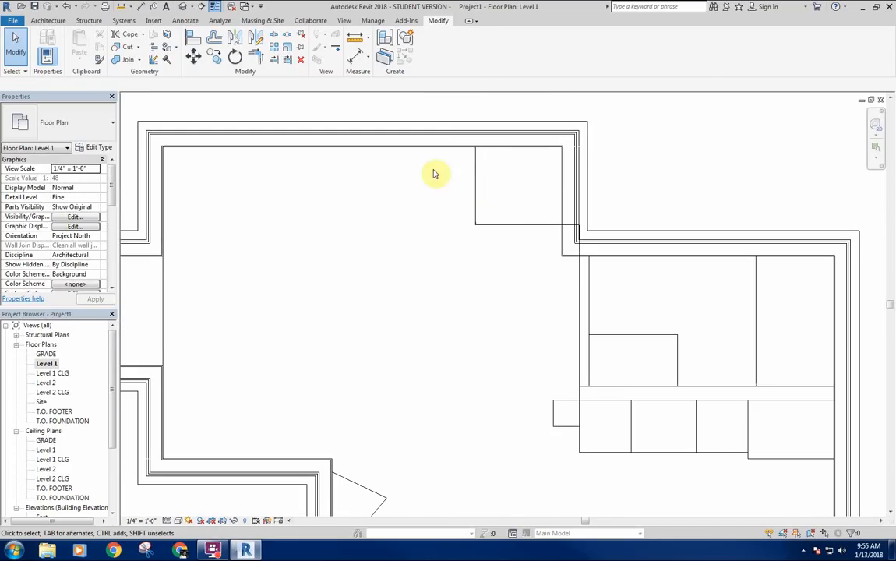
scroll(525, 274, "down", 3)
middle_click_drag(525, 274, 475, 170)
middle_click_drag(416, 204, 473, 336)
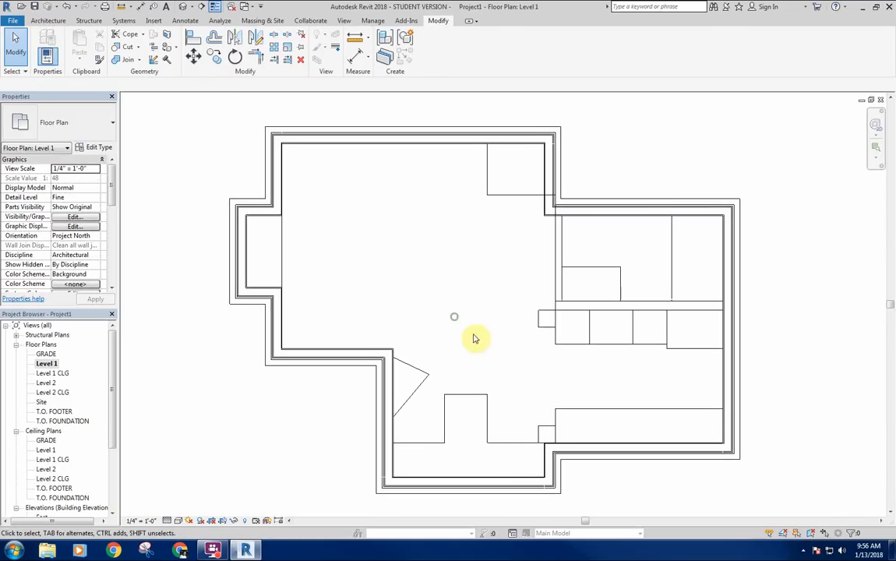
middle_click_drag(435, 305, 448, 300)
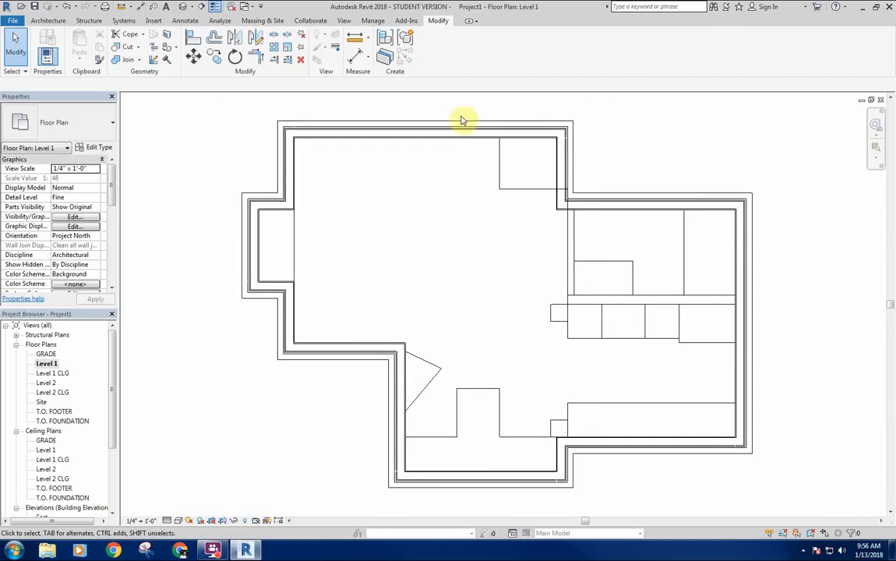
left_click(749, 394)
left_click(657, 449)
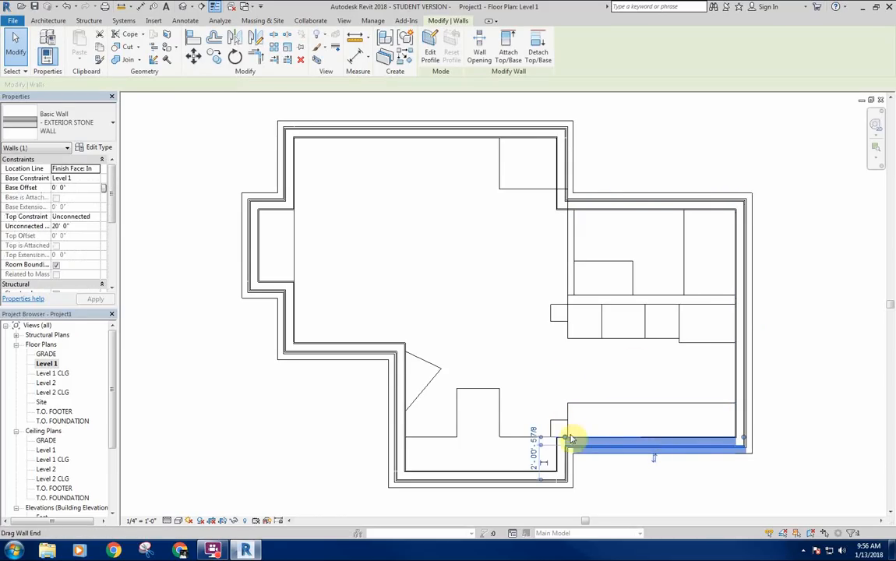
middle_click_drag(448, 463, 448, 464)
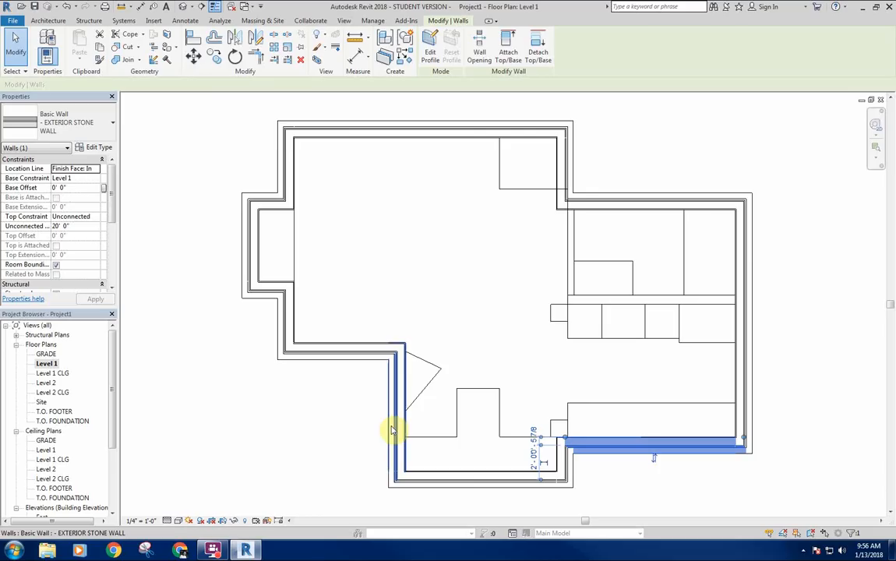
left_click(811, 360)
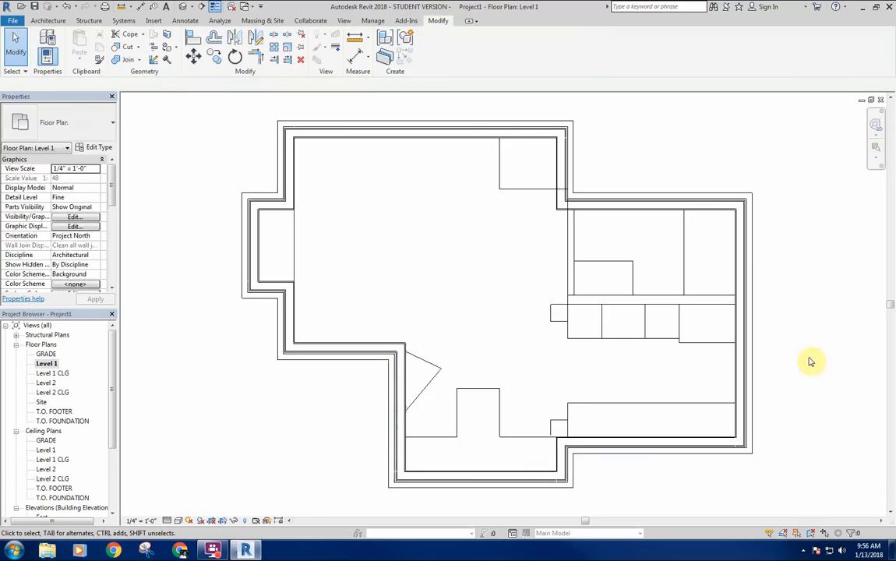
Step: Create a new material named "- Poche" for the structure layer of the - EXTERIOR STONE WALL type
left_click(744, 369)
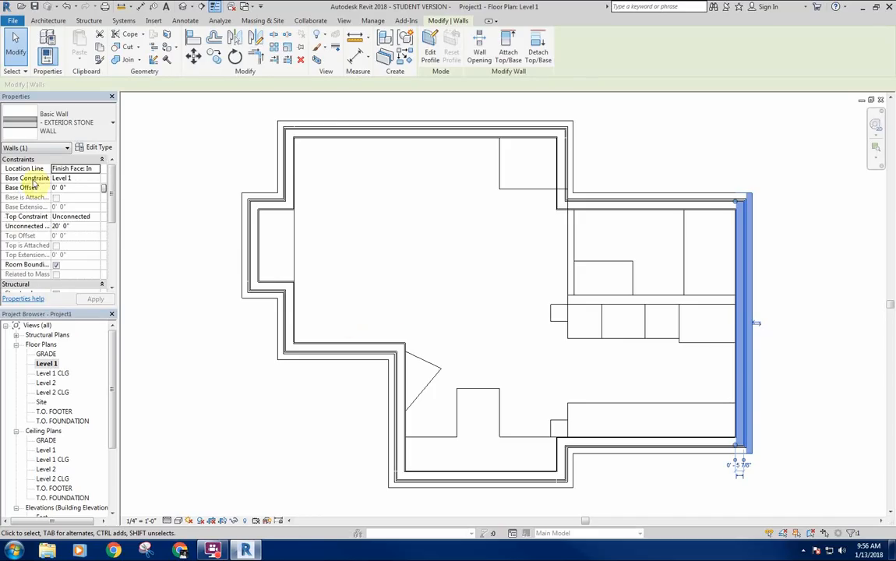
left_click(90, 149)
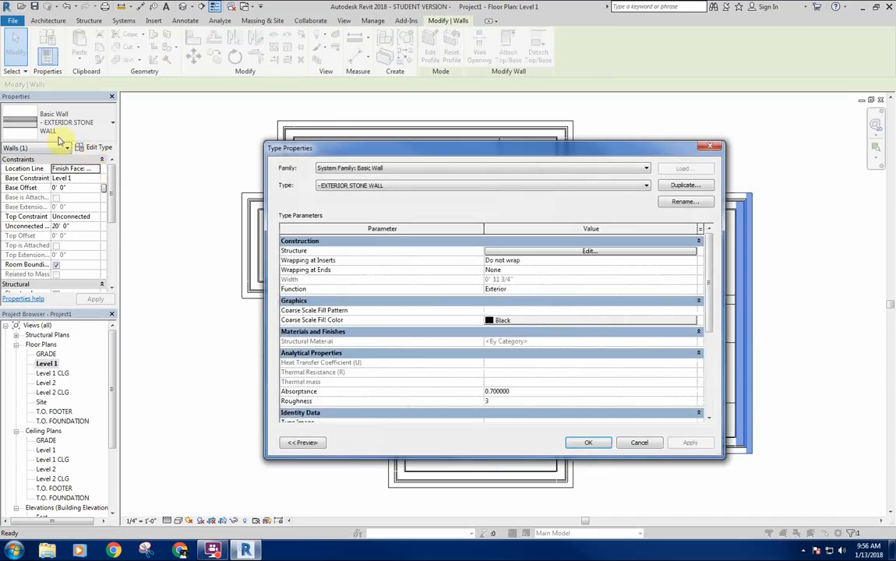
left_click(551, 252)
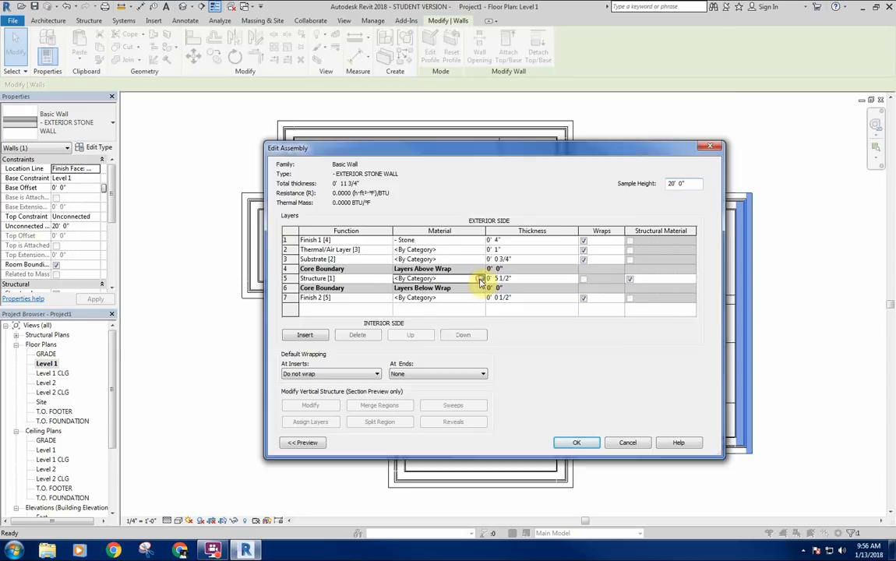
left_click(480, 240)
left_click(134, 422)
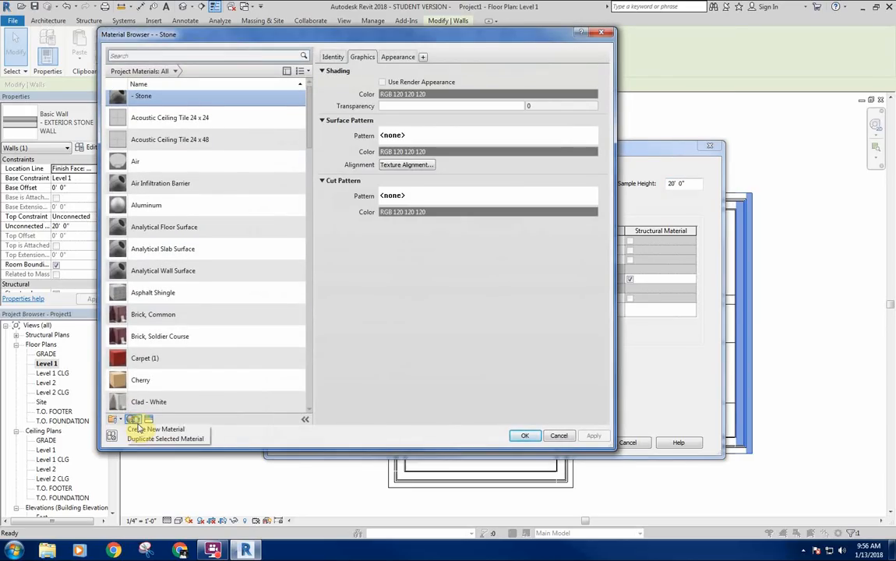
left_click(133, 375)
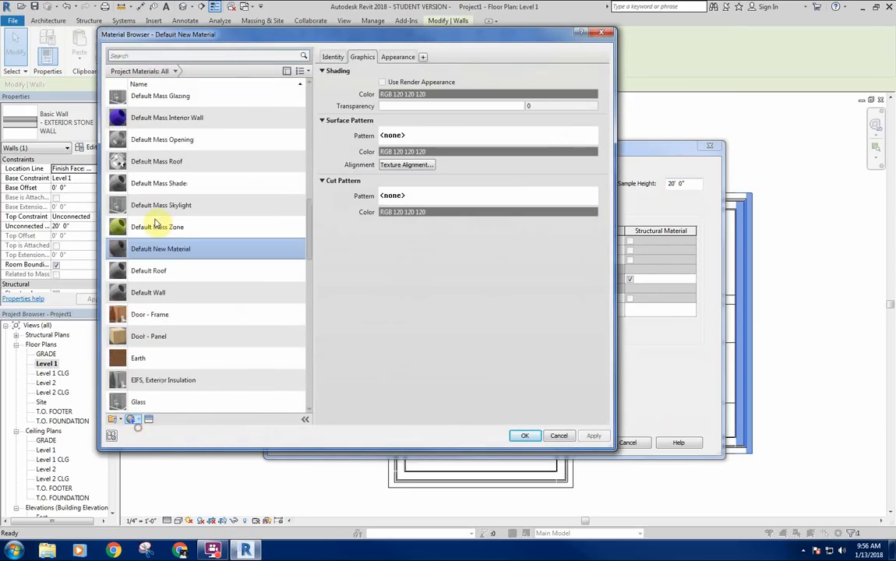
right_click(150, 251)
left_click(185, 283)
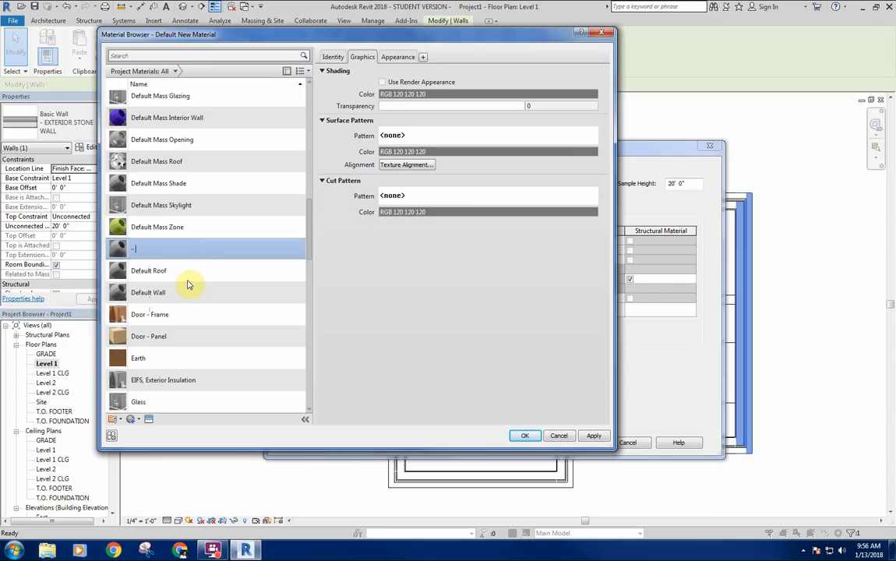
type("- Poche")
key("Return")
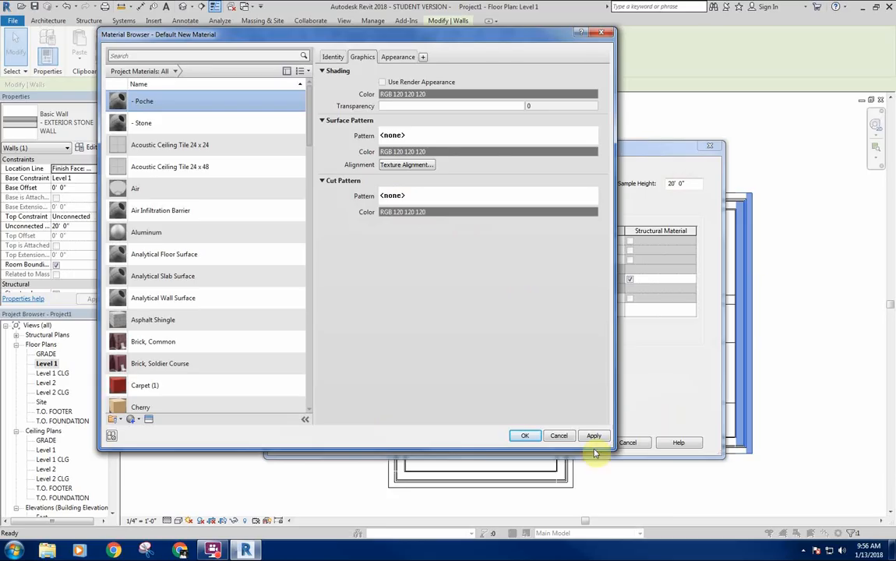
Step: Give the - Poche material a Solid fill cut pattern in grey RGB 128 128 128
left_click(405, 197)
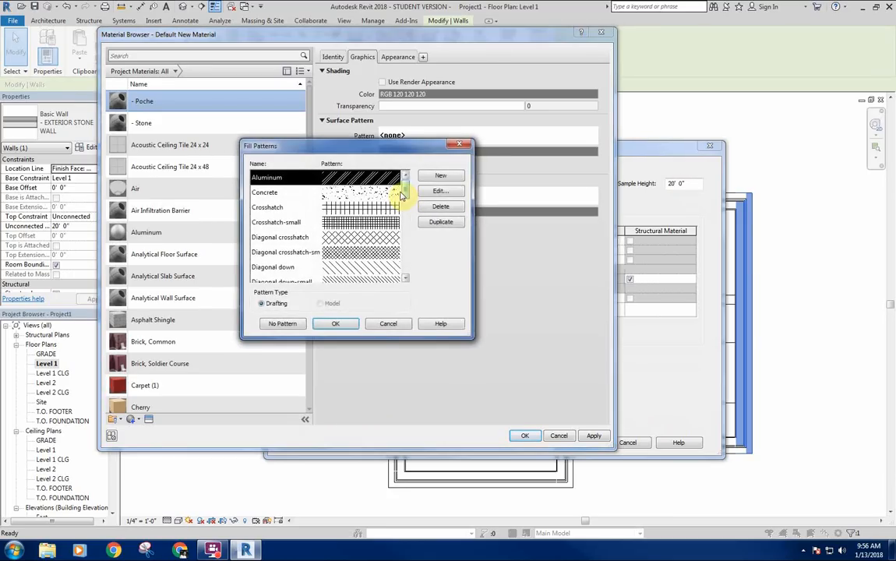
left_click_drag(405, 191, 401, 241)
left_click(324, 222)
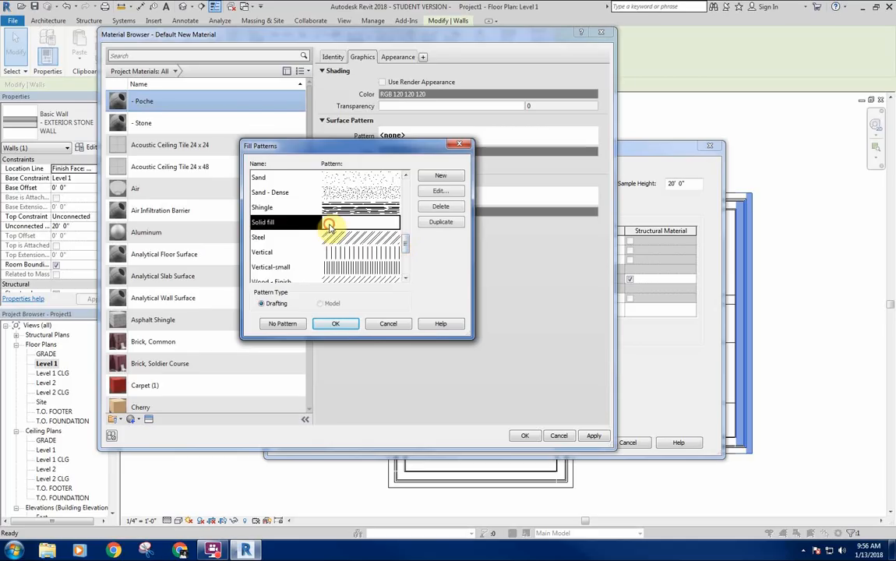
left_click(336, 324)
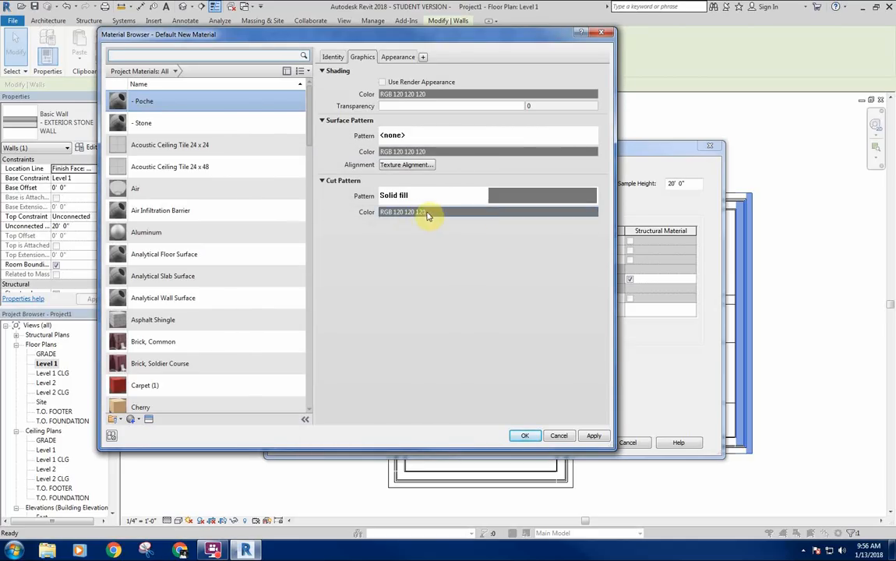
left_click(419, 211)
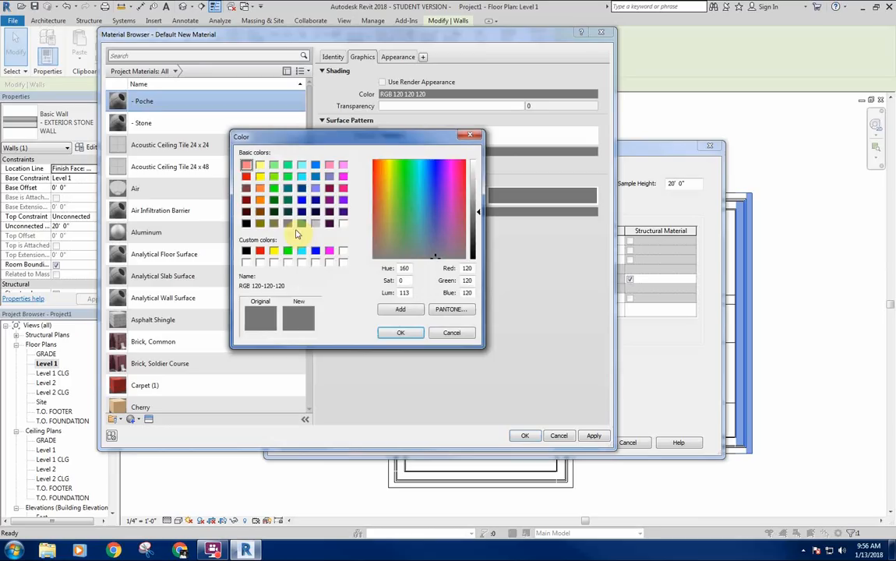
left_click(402, 334)
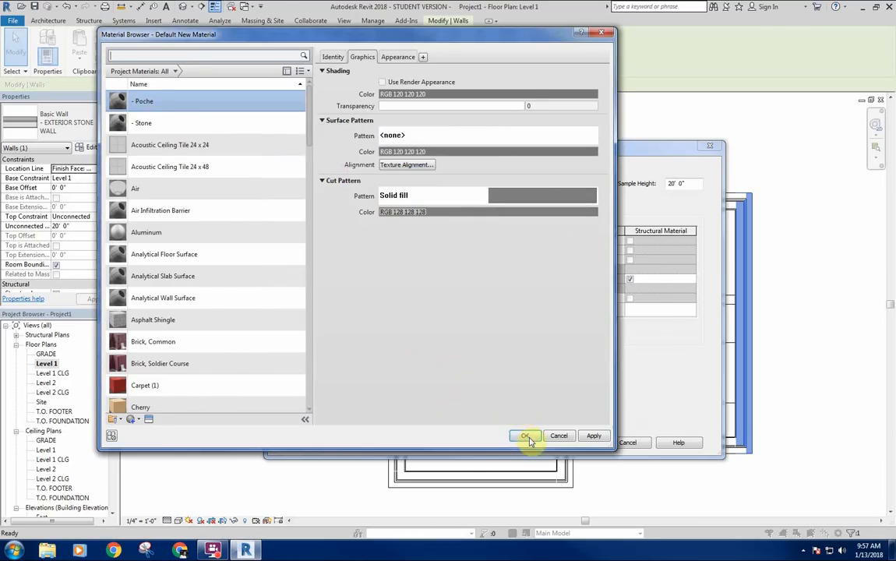
Step: Assign the - Poche material to the exterior wall's structure layer, accept the wall type changes and deselect the wall
left_click(527, 437)
left_click(578, 443)
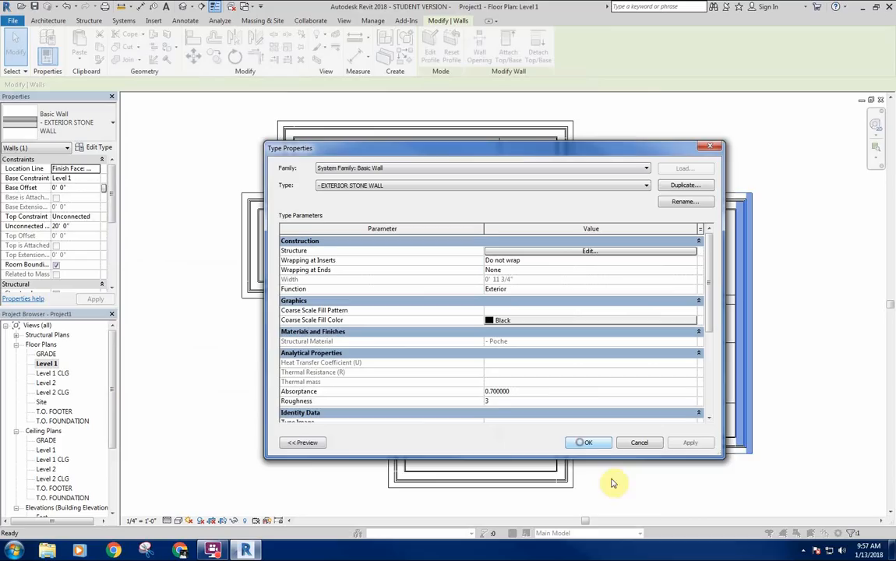
left_click(591, 443)
left_click(789, 367)
middle_click_drag(797, 379, 721, 359)
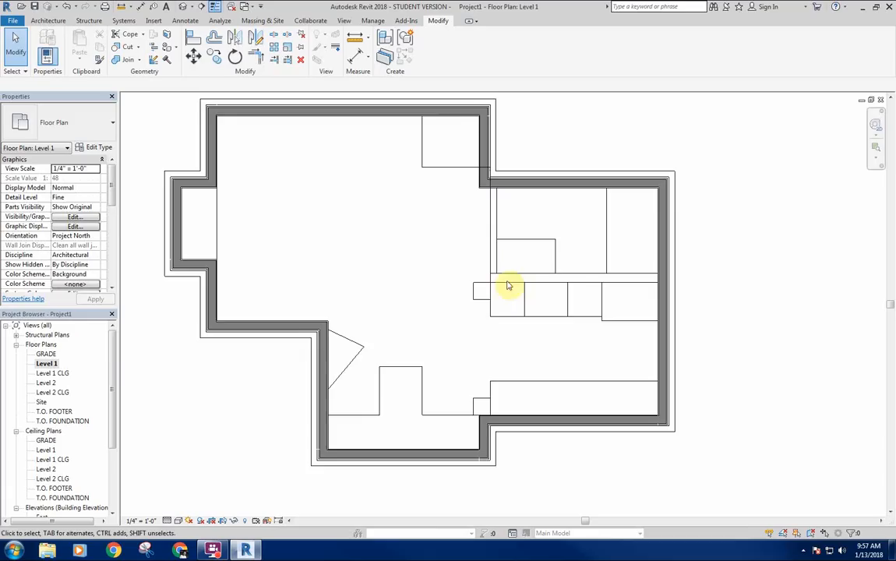
middle_click_drag(429, 324, 412, 311)
middle_click_drag(359, 278, 409, 294)
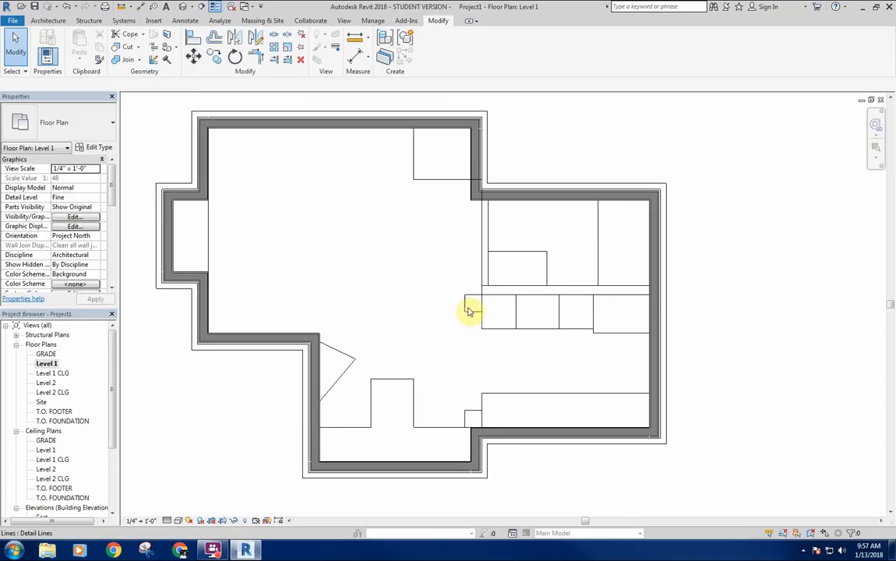
mouse_move(422, 332)
middle_mouse_down()
mouse_move(430, 340)
mouse_move(413, 320)
middle_mouse_up()
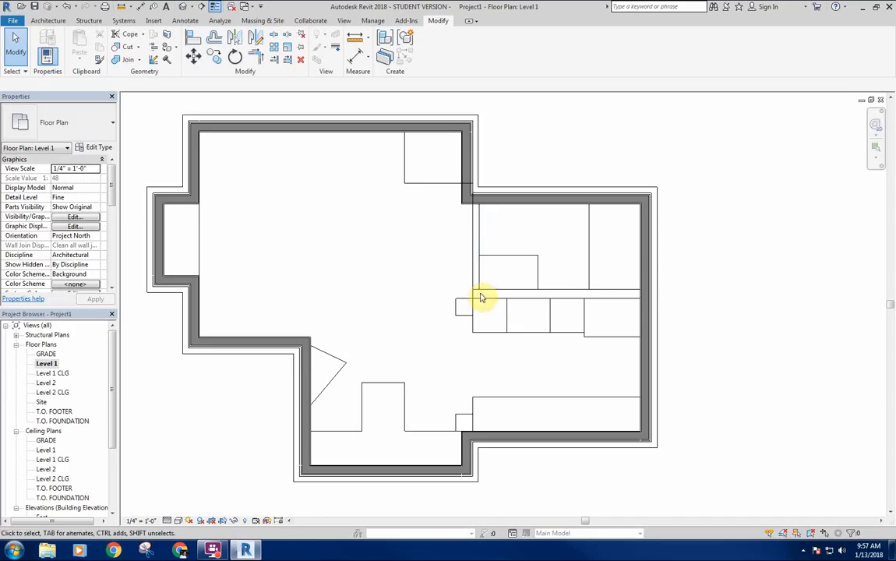
middle_click_drag(436, 270, 431, 276)
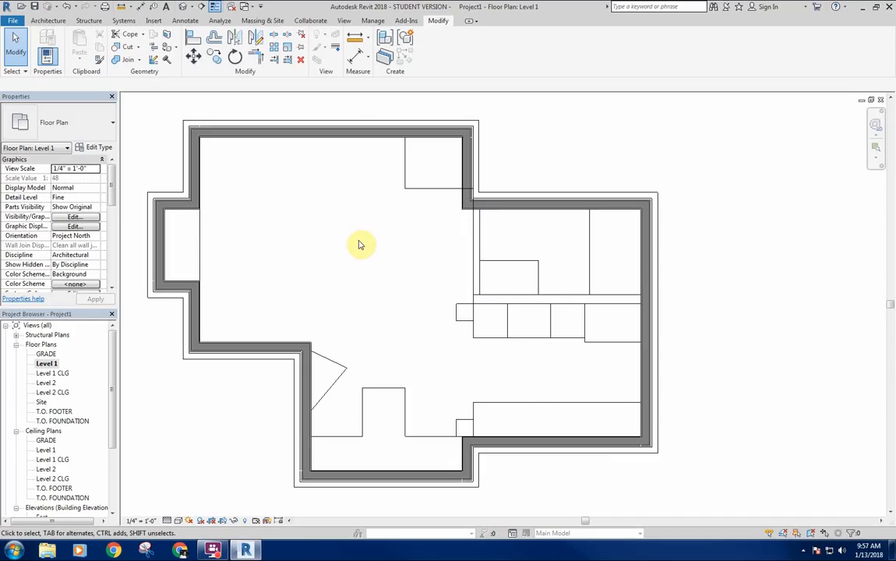
Step: Start a new wall with the Generic - 5" type and duplicate that type as "- INTERIOR 3-1/2" Stud"
key("w")
key("a")
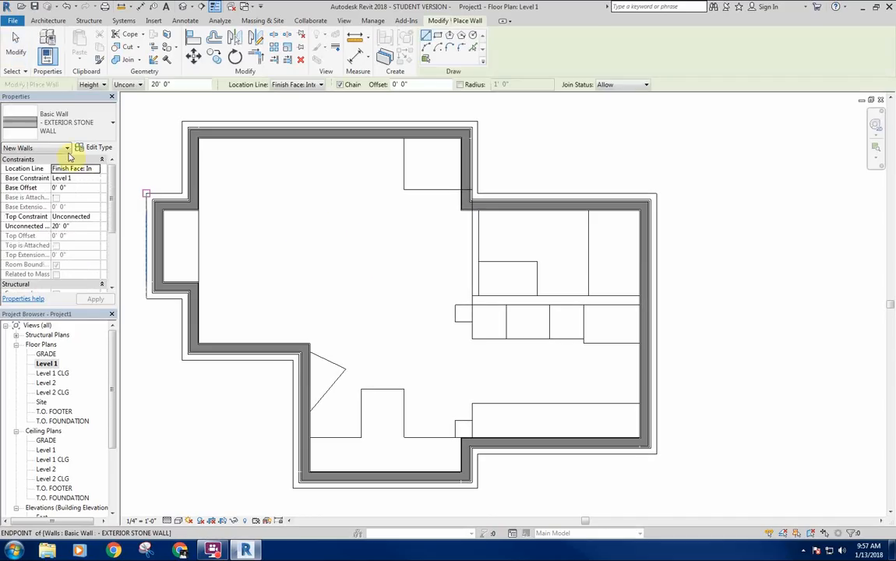
left_click(84, 127)
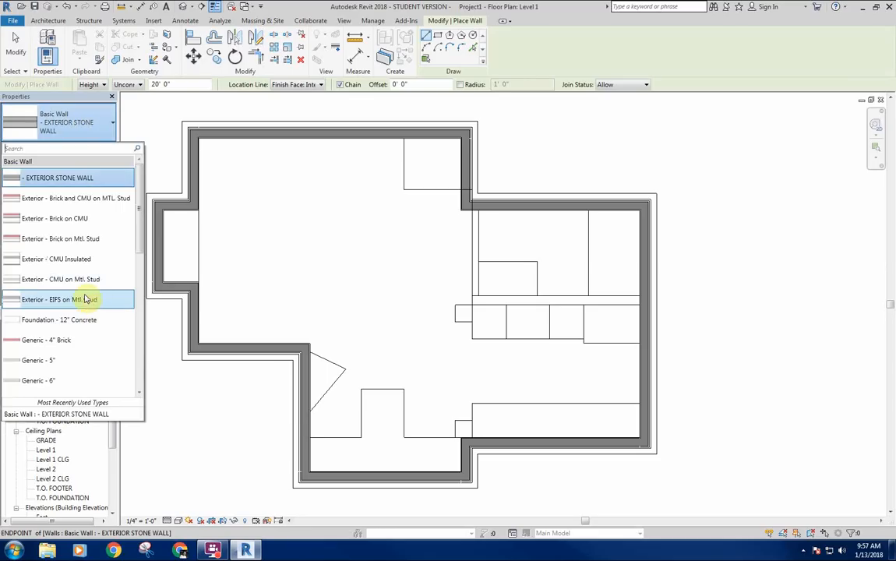
left_click(70, 360)
left_click(96, 147)
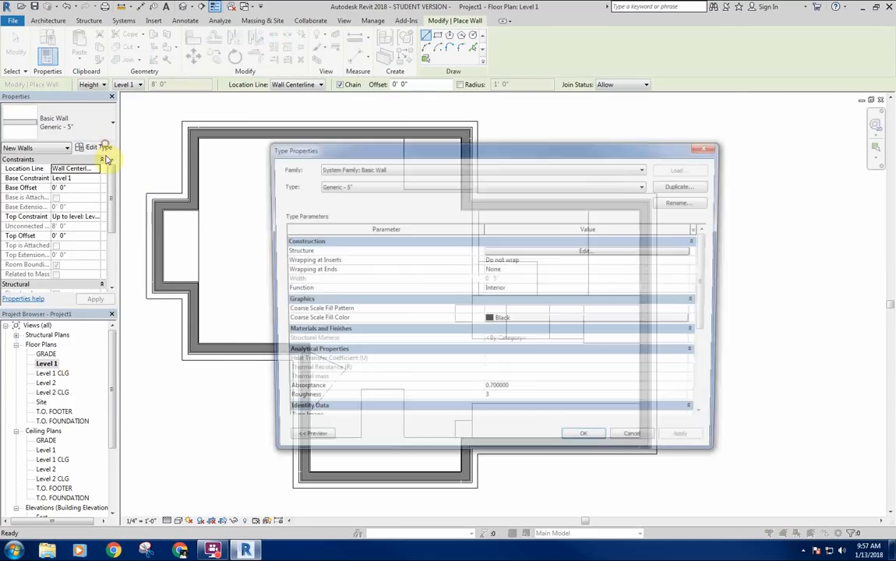
left_click(678, 184)
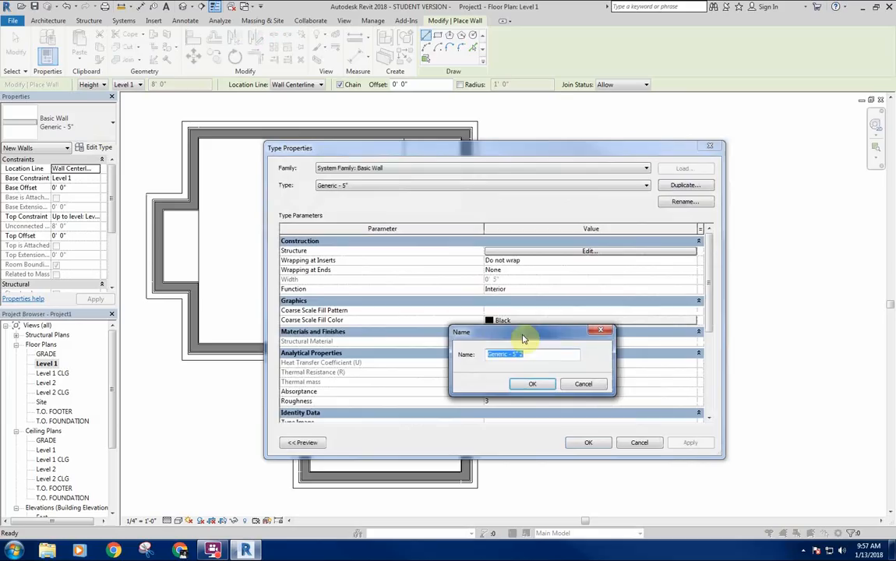
key("BackSpace")
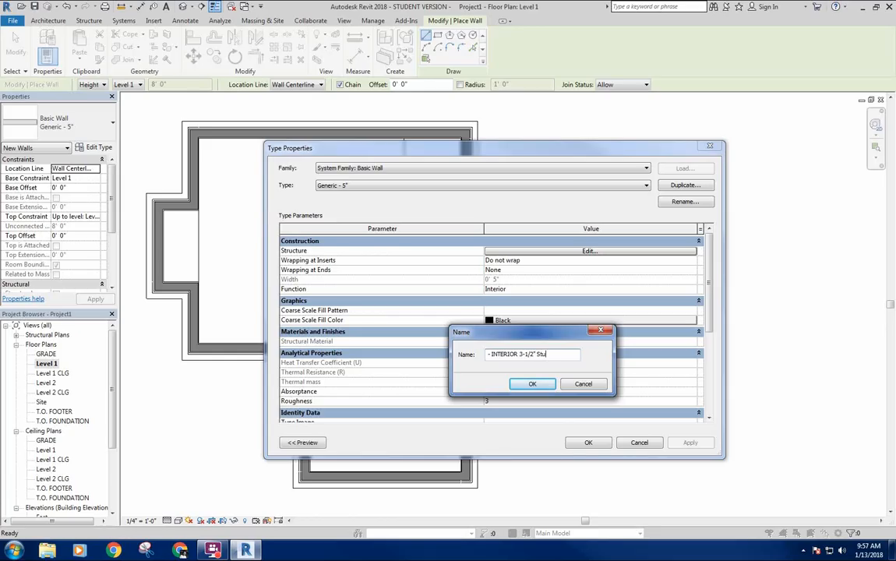
key("Return")
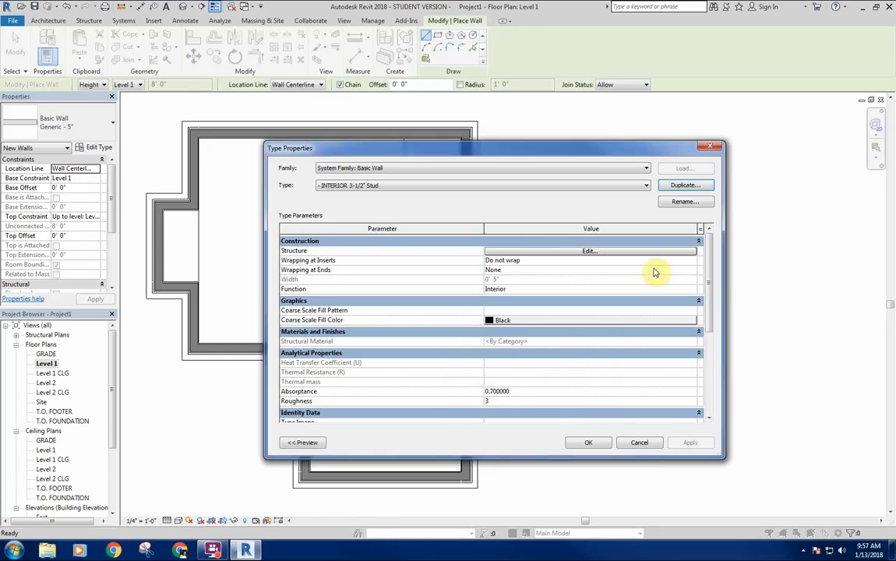
Step: Set the interior wall type's structure layer to 3 1/2" thick with the - Poche material
left_click(527, 249)
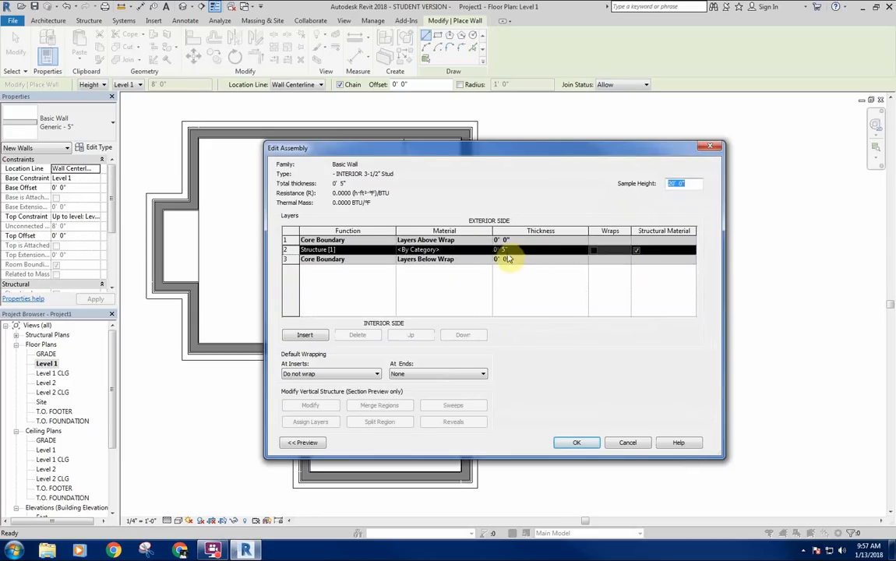
left_click(510, 250)
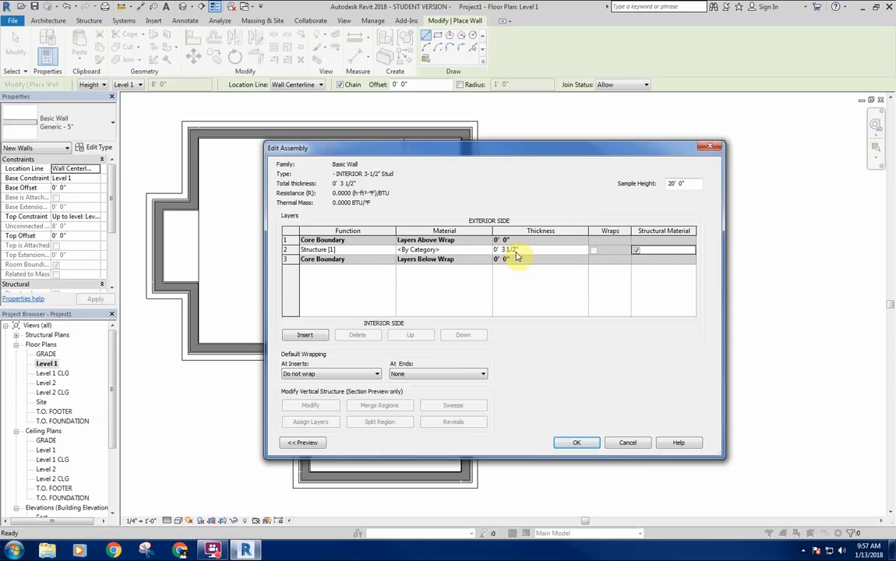
left_click(483, 249)
left_click(487, 250)
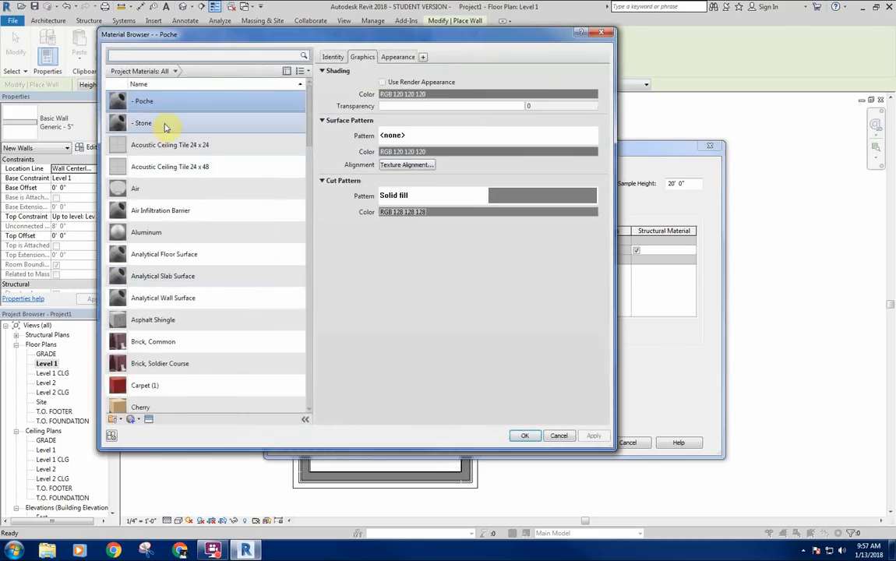
left_click(524, 435)
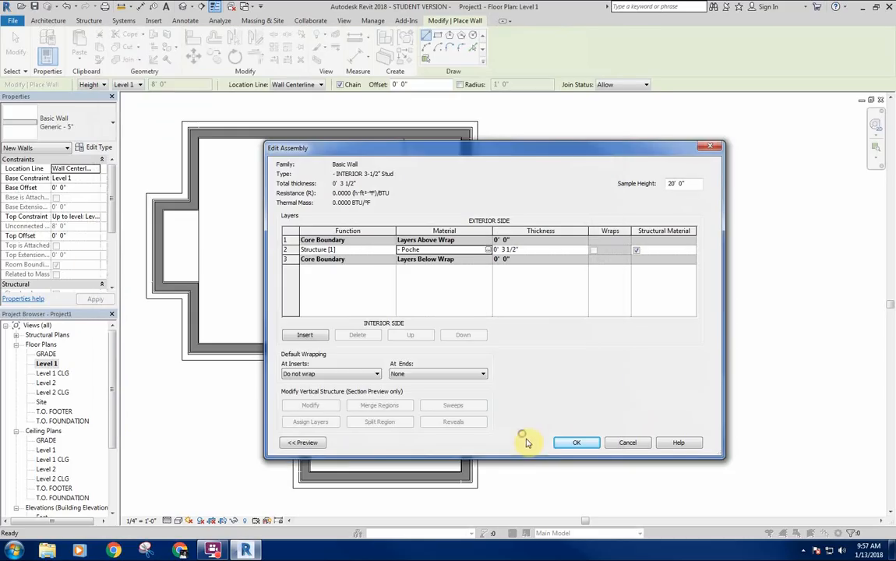
Step: Add a 1/2" thick layer outside the core boundary on both the exterior and interior sides of the stud wall
left_click(291, 240)
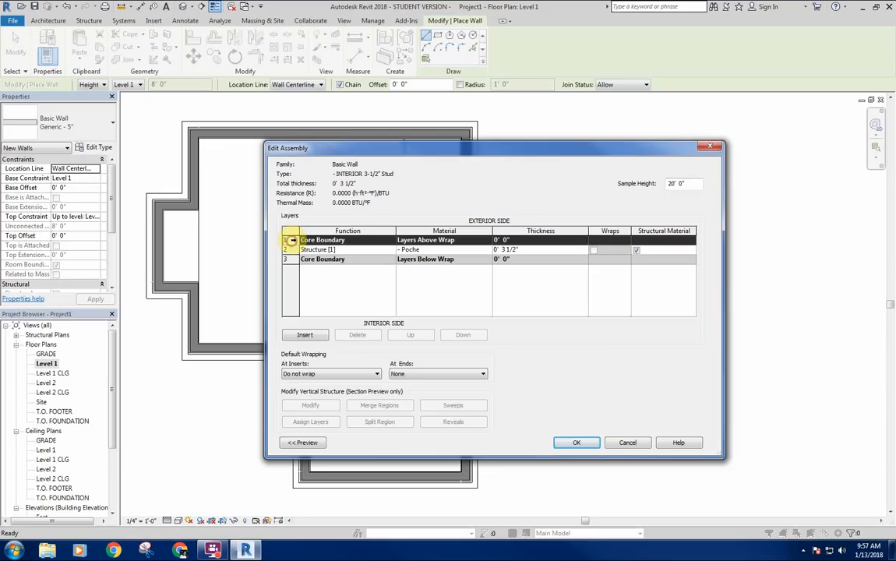
left_click(315, 335)
left_click(290, 269)
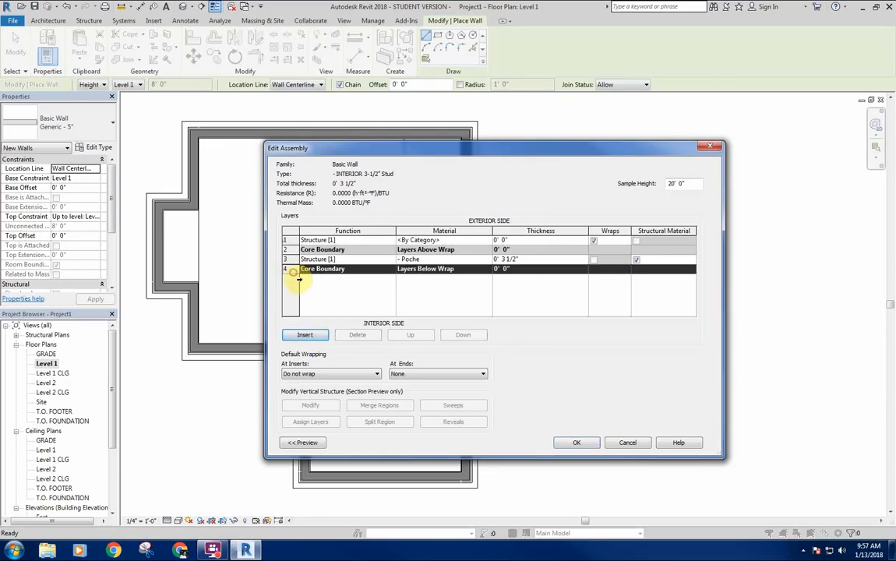
left_click(305, 335)
left_click(462, 335)
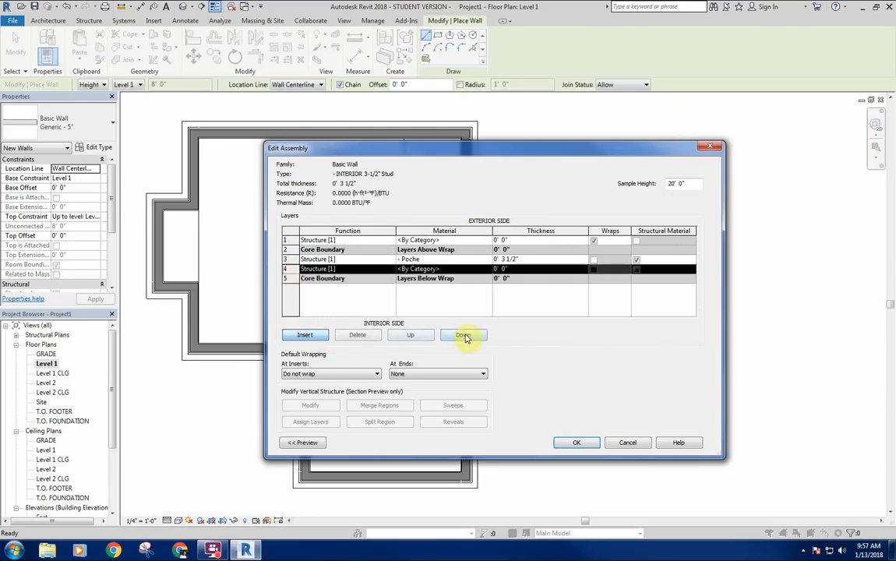
left_click(521, 240)
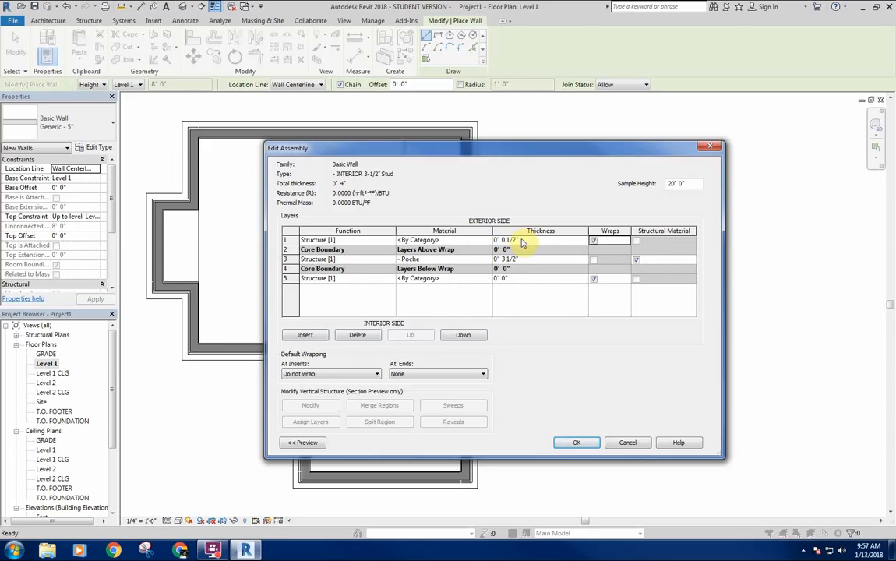
left_click(551, 279)
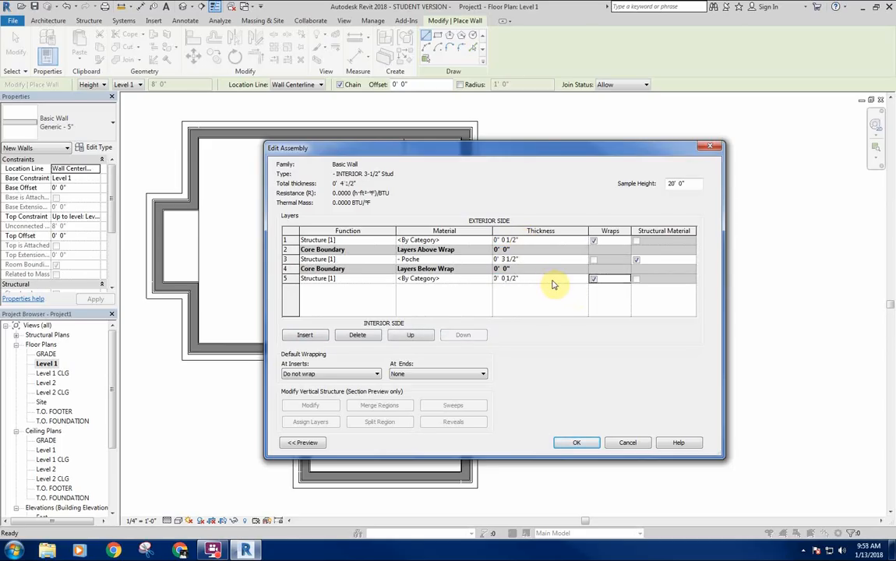
Step: Set the interior-side layer's function to Finish 1 [4] and the exterior-side layer's function to Finish 2 [5]
left_click(382, 279)
left_click(391, 279)
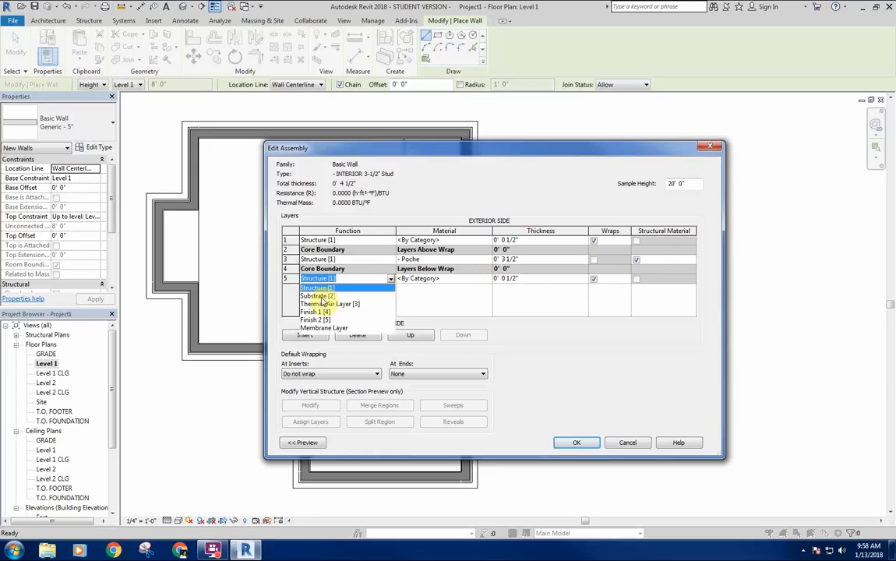
left_click(326, 313)
left_click(391, 240)
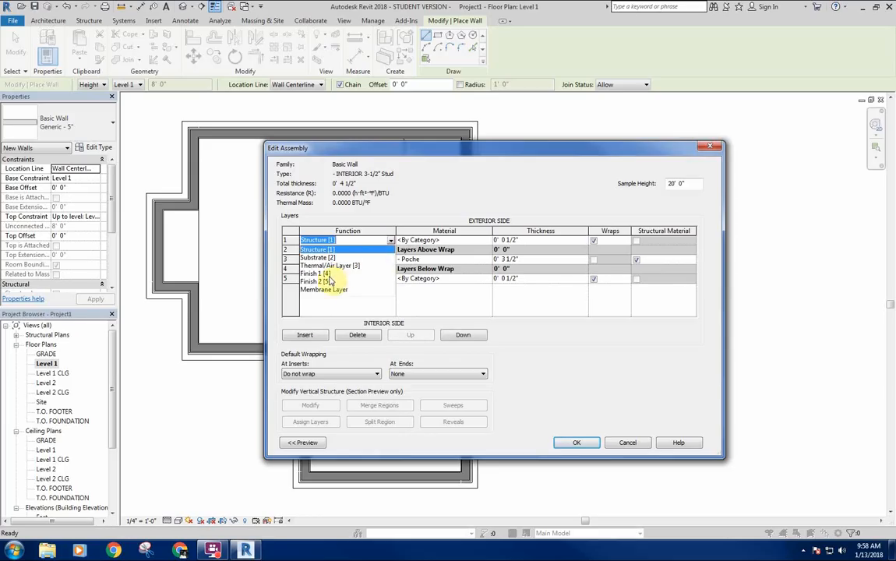
left_click(316, 281)
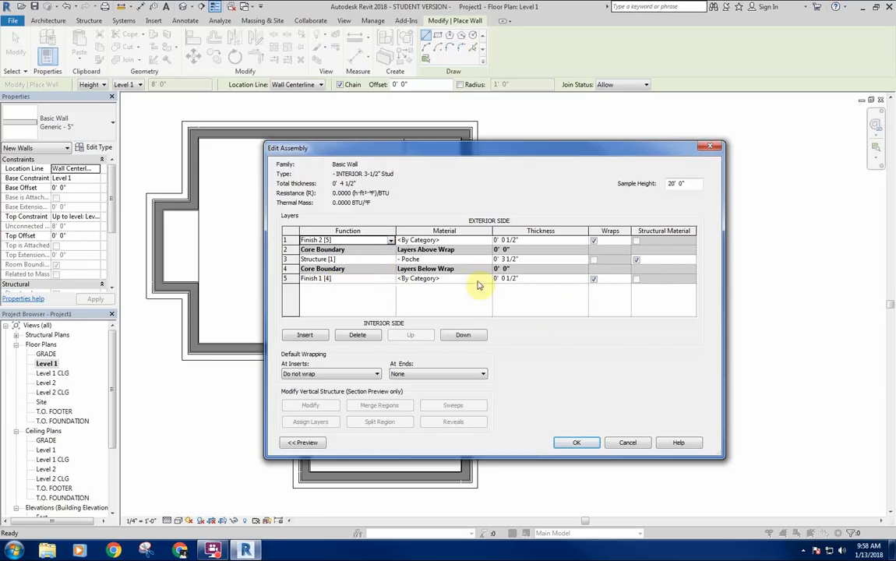
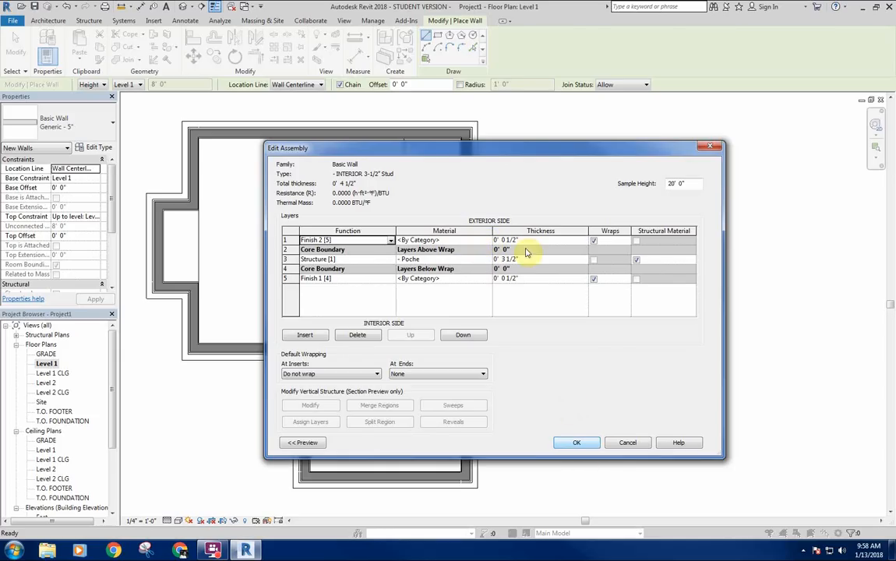
Step: Accept the 3-1/2" stud wall's assembly and duplicate the type as "- INTERIOR 5-1/2" Stud"
left_click(579, 443)
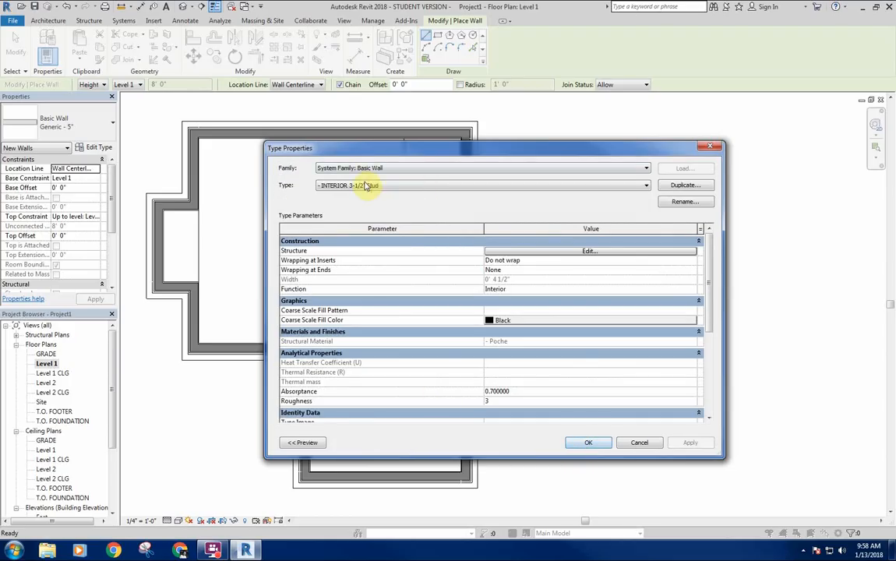
left_click(684, 185)
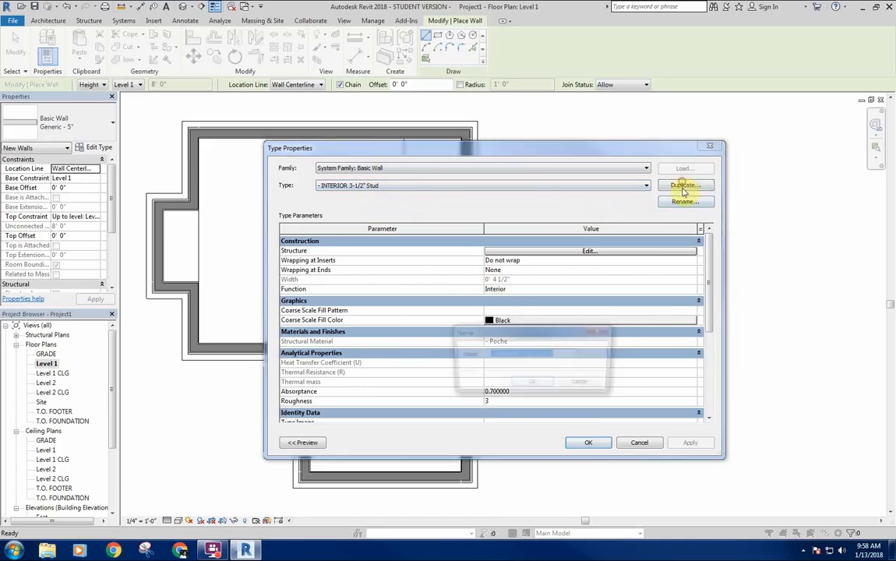
left_click(558, 354)
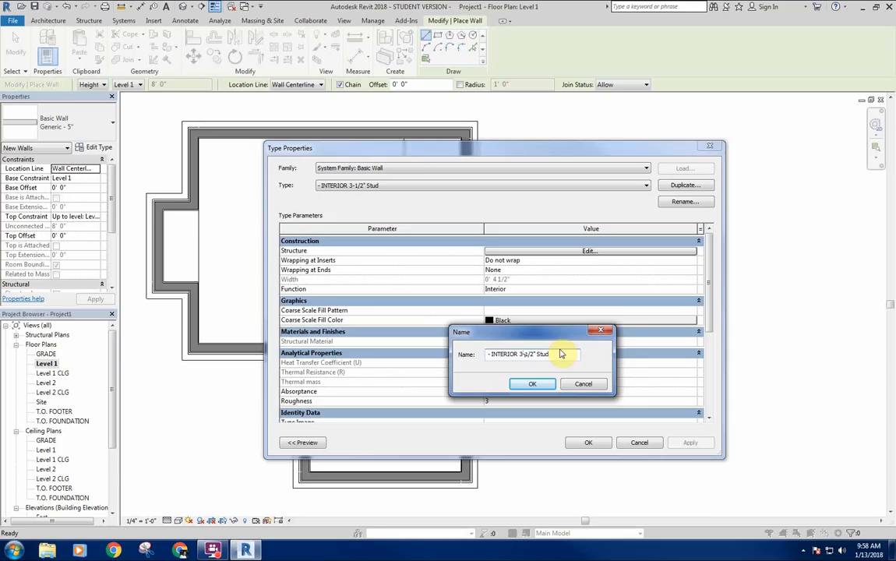
key("Return")
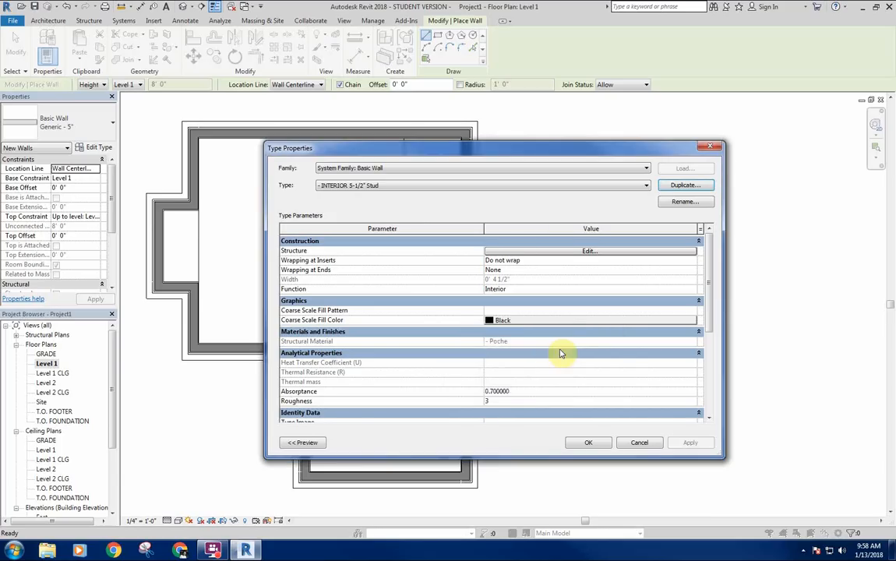
Step: Set the structure layer of the 5-1/2" stud wall type to 5 1/2" thick and accept the type properties
left_click(577, 253)
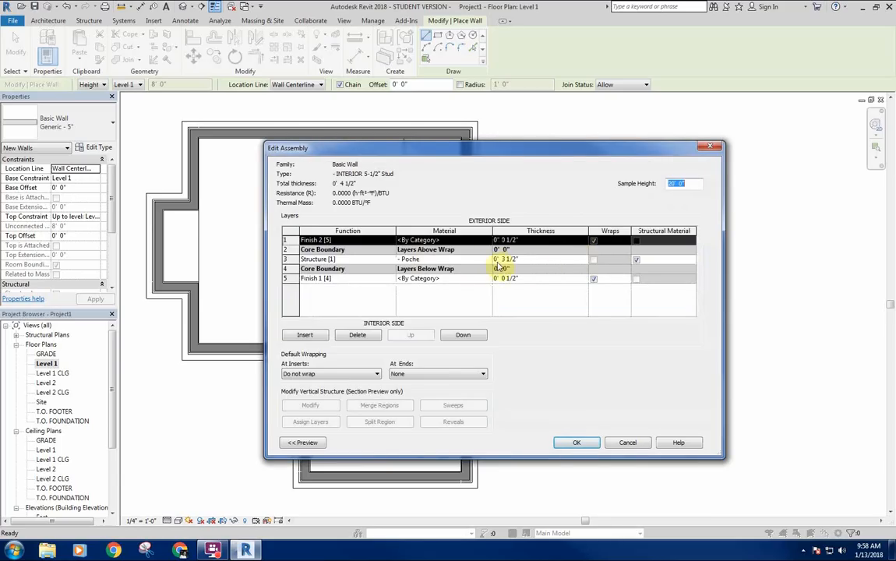
left_click(504, 259)
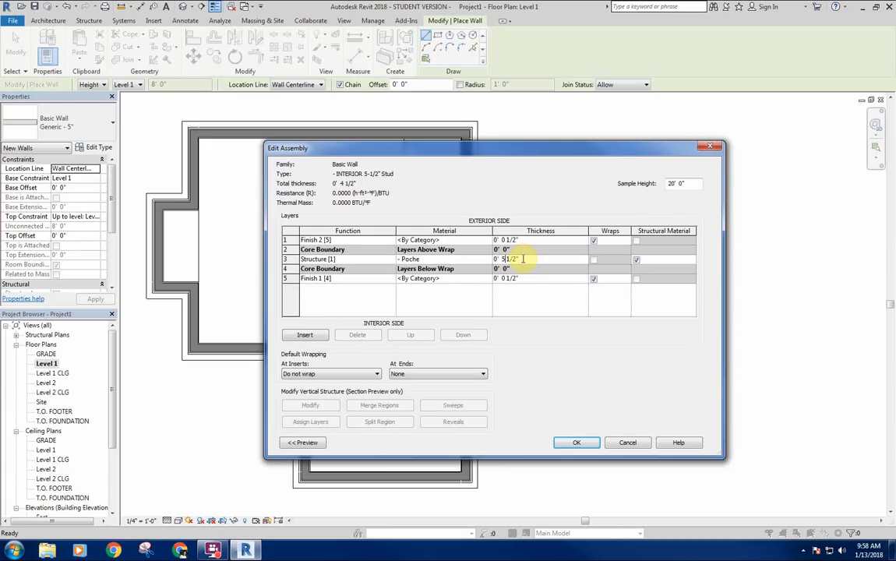
left_click(580, 441)
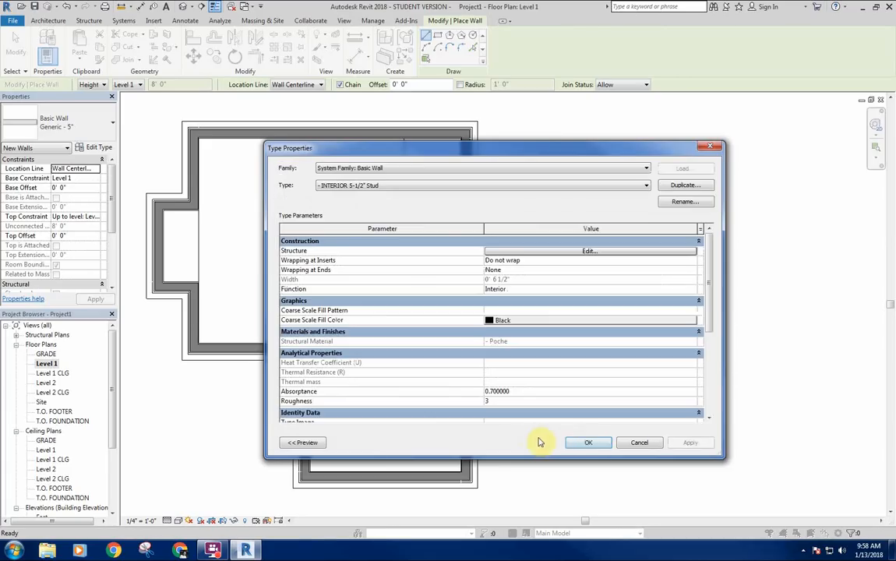
left_click(592, 443)
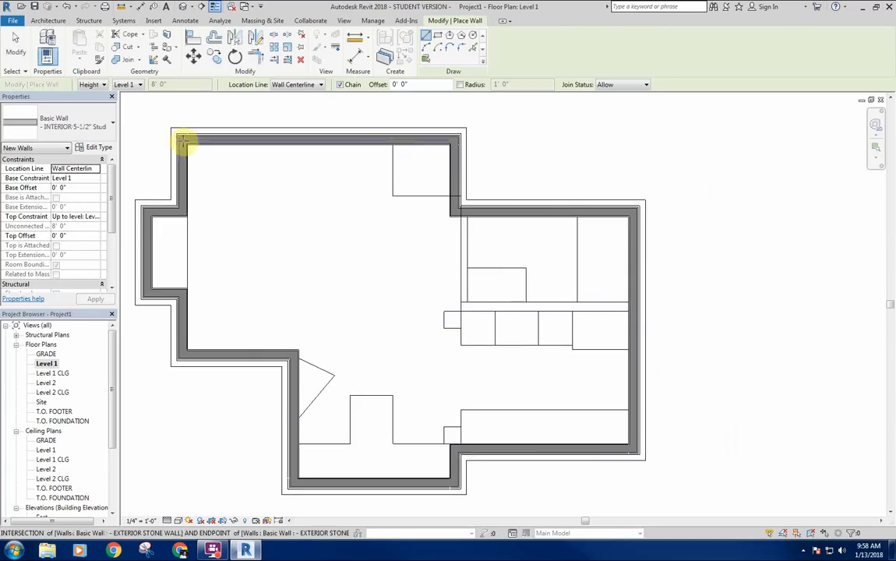
Step: Draw a horizontal 5-1/2" stud wall along the layout line to the east exterior wall, using Finish Face: Exterior as the location line
left_click(315, 84)
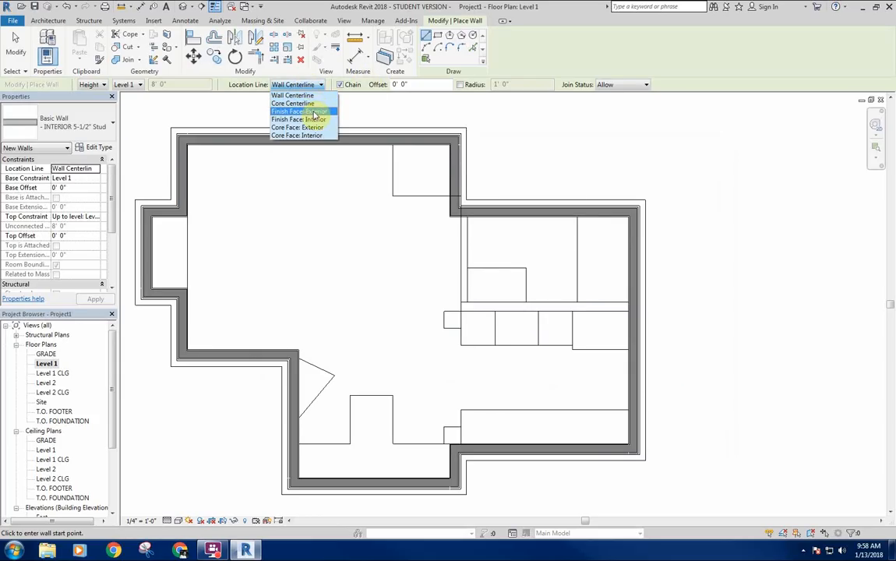
left_click(316, 114)
scroll(468, 314, "up", 3)
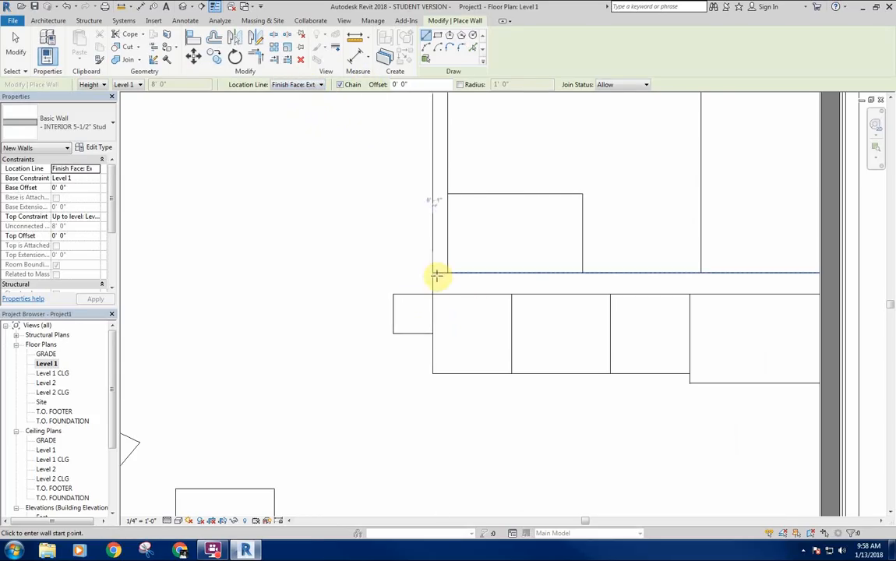
left_click(432, 272)
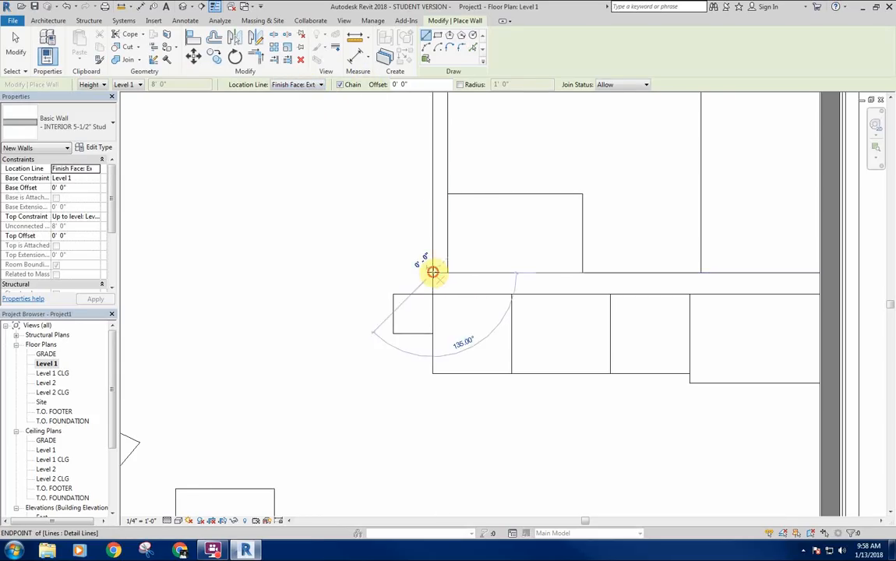
left_click(819, 273)
key("Escape")
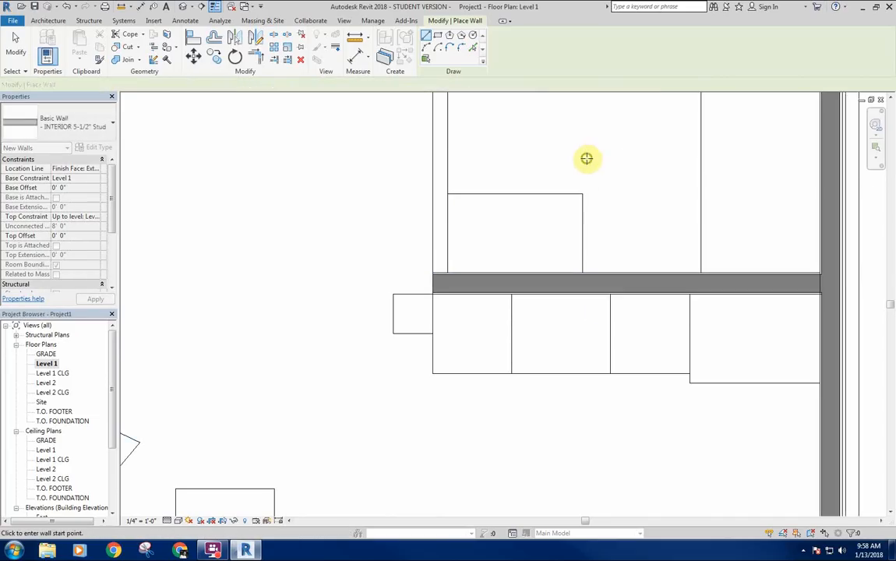
Step: Draw a vertical - INTERIOR 3-1/2" Stud wall along the layout line from the exterior wall down to the horizontal interior wall
middle_click_drag(521, 114, 541, 225)
left_click(77, 128)
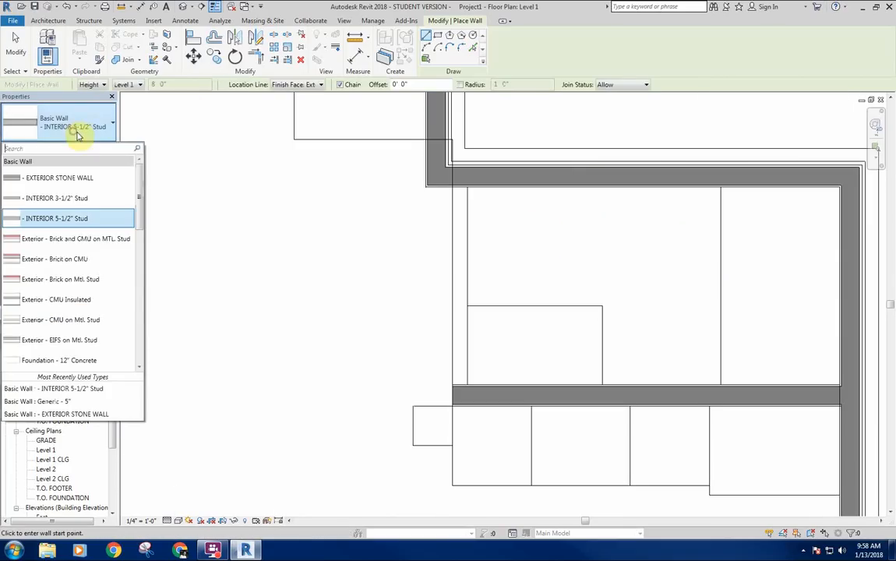
left_click(82, 194)
left_click(453, 189)
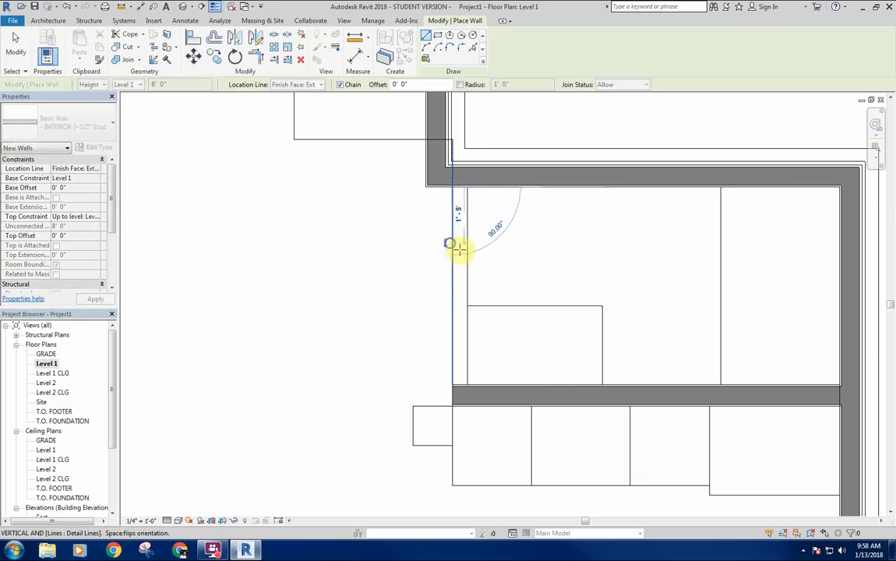
key("Escape")
left_click(466, 187)
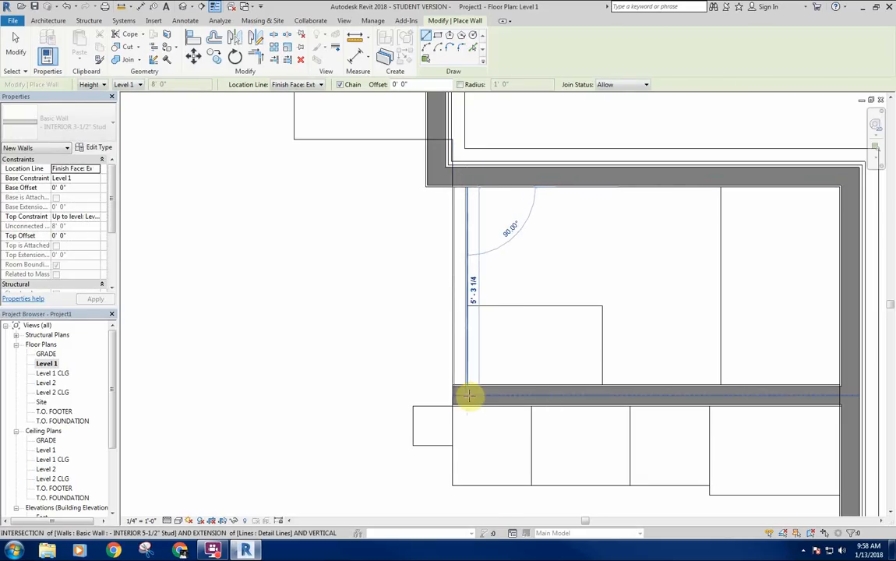
right_click(375, 303)
left_click(380, 304)
key("Escape")
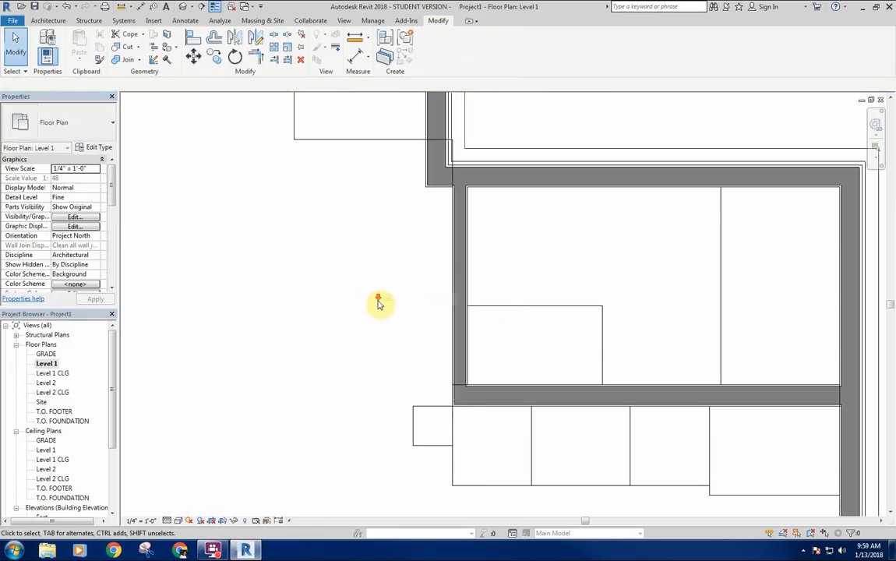
Step: Delete the detail lines for the counters and fixtures in the area south of the horizontal interior wall
scroll(345, 249, "down", 2)
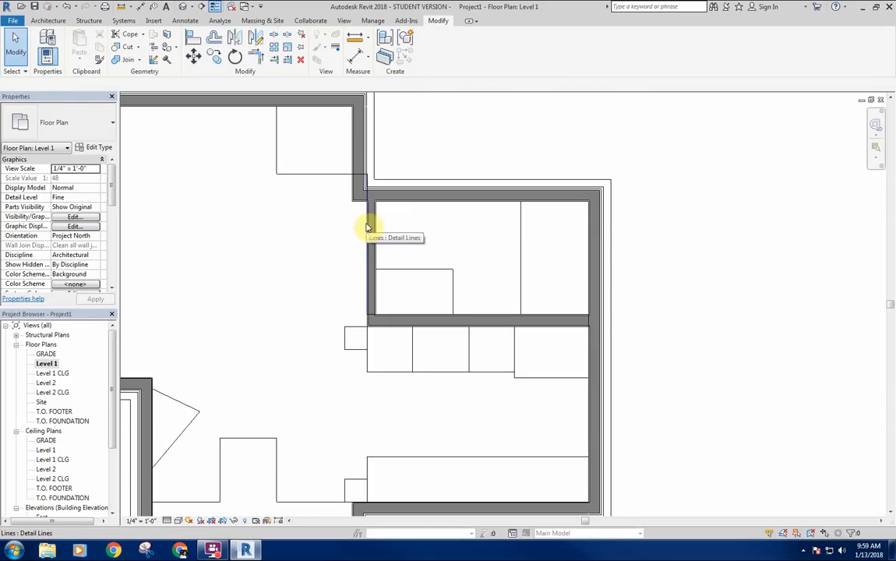
scroll(314, 244, "down", 1)
middle_click_drag(295, 247, 364, 206)
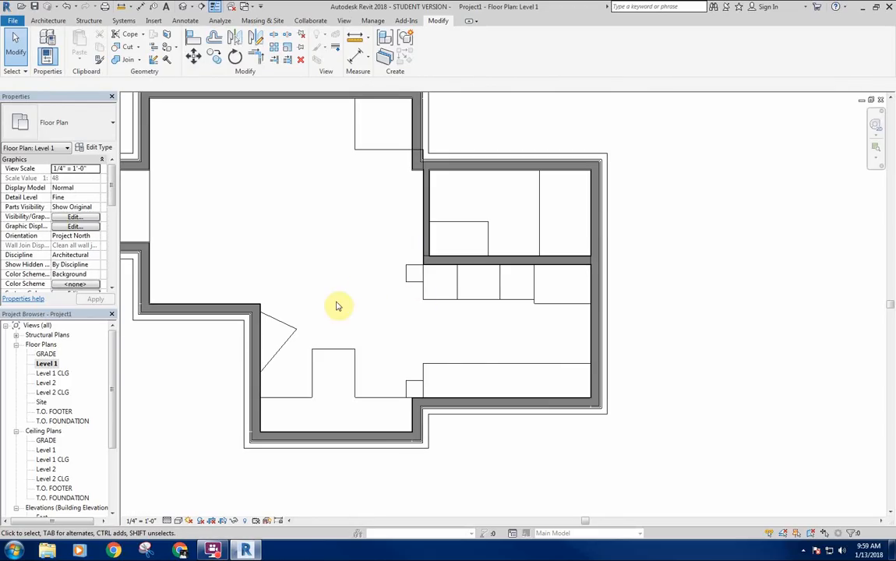
left_click_drag(576, 273, 389, 328)
key("Delete")
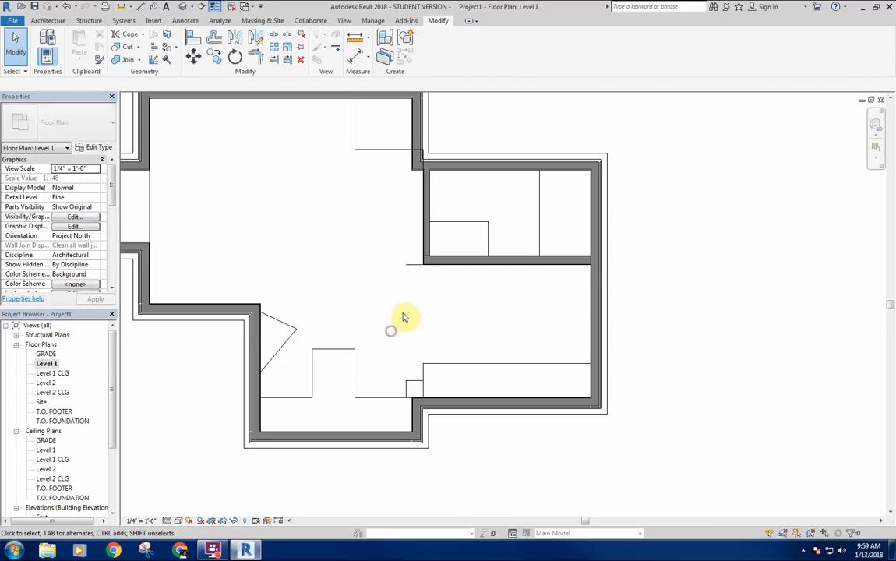
left_click_drag(391, 262, 594, 403)
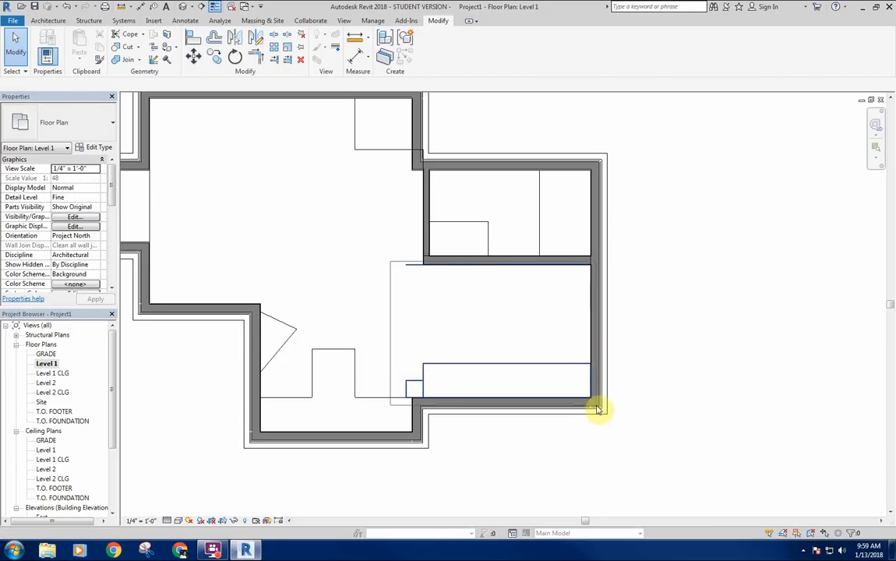
key("Delete")
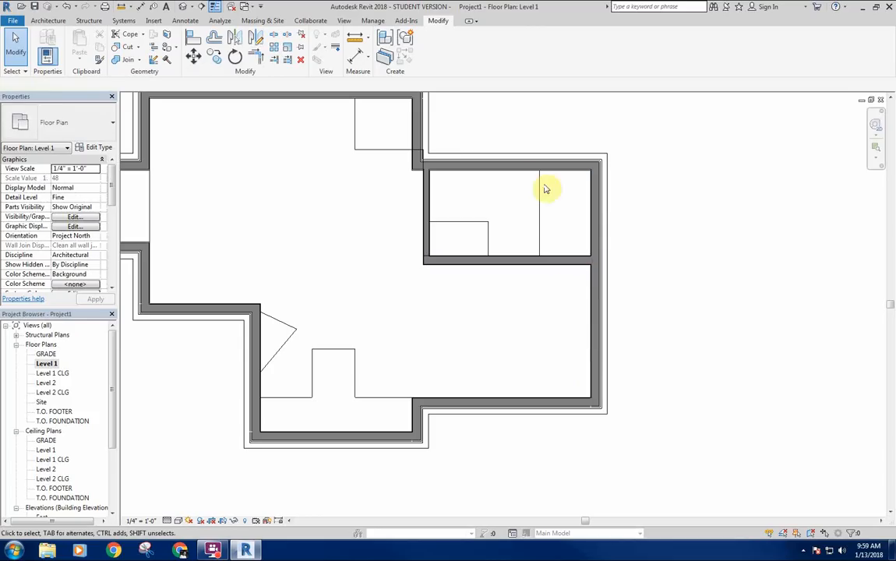
Step: Delete the detail lines inside the small enclosed room and the layout lines running along its west wall and the adjoining corner
left_click_drag(395, 164, 592, 255)
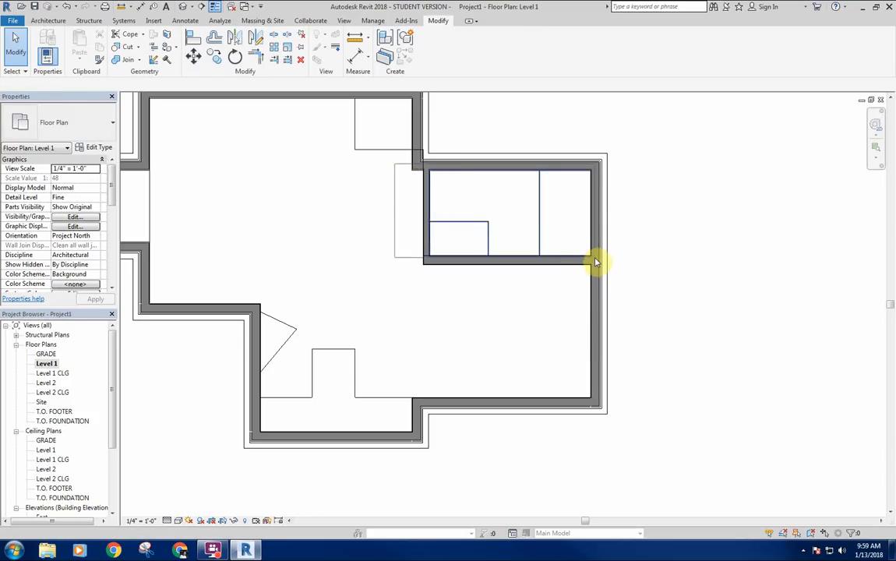
key("Delete")
middle_click_drag(409, 160, 404, 185)
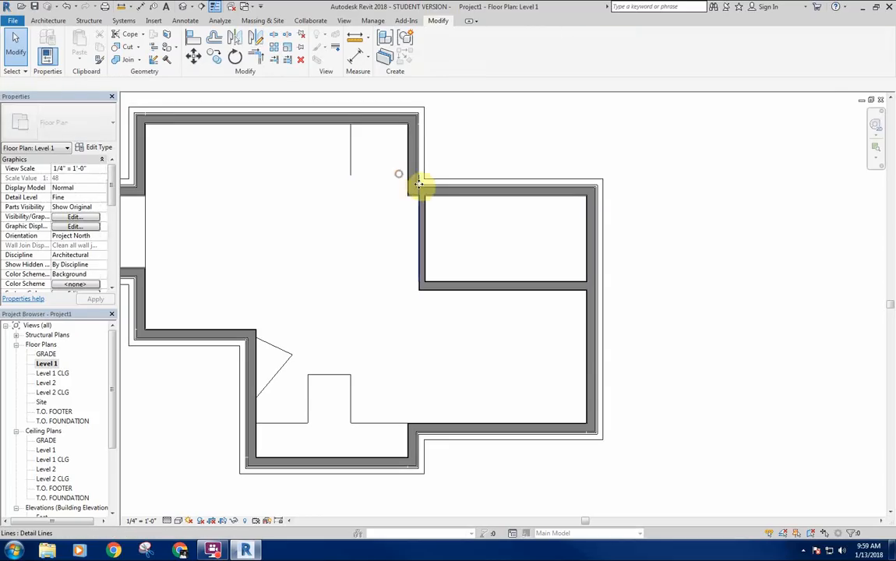
left_click(386, 174)
key("Delete")
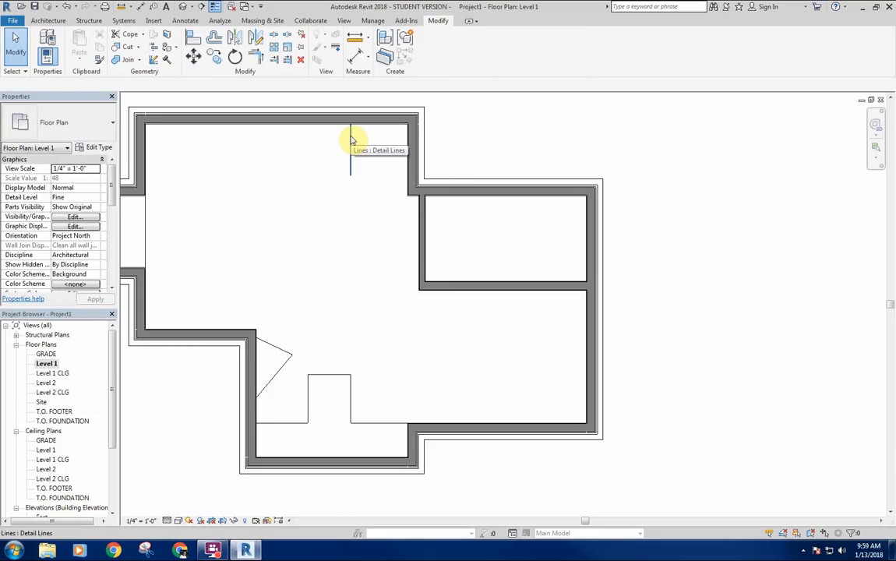
Step: Delete the chain of detail lines along the exterior walls' inner faces and the leftover door and closet lines by the entry
key("Tab")
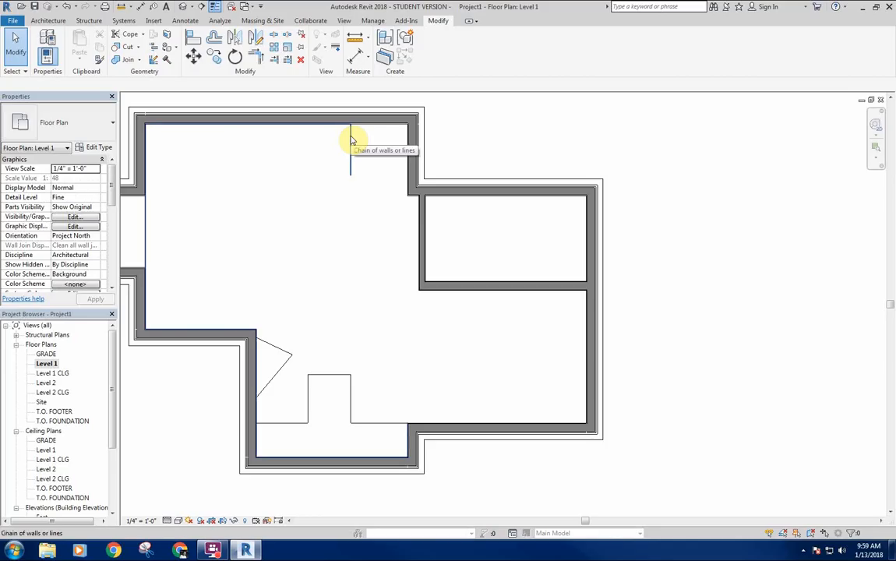
left_click(350, 140)
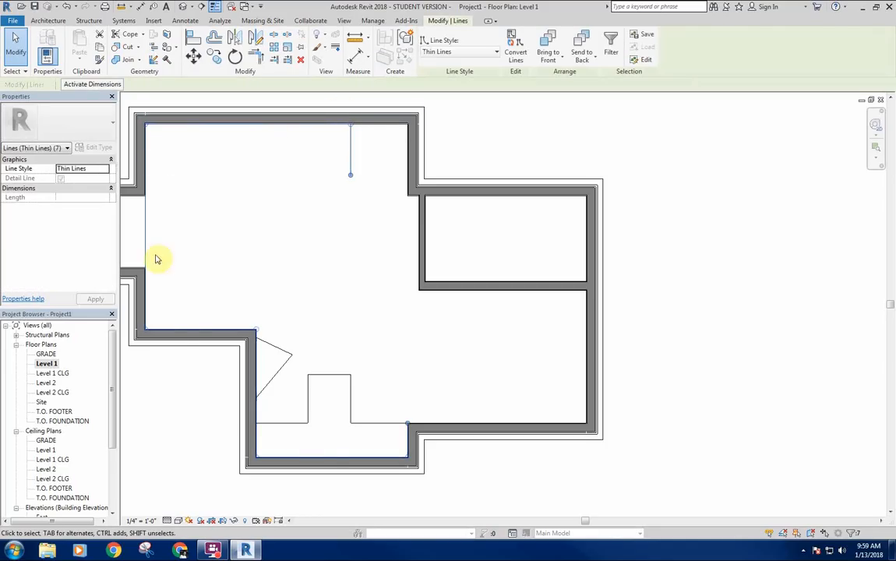
left_click(400, 418)
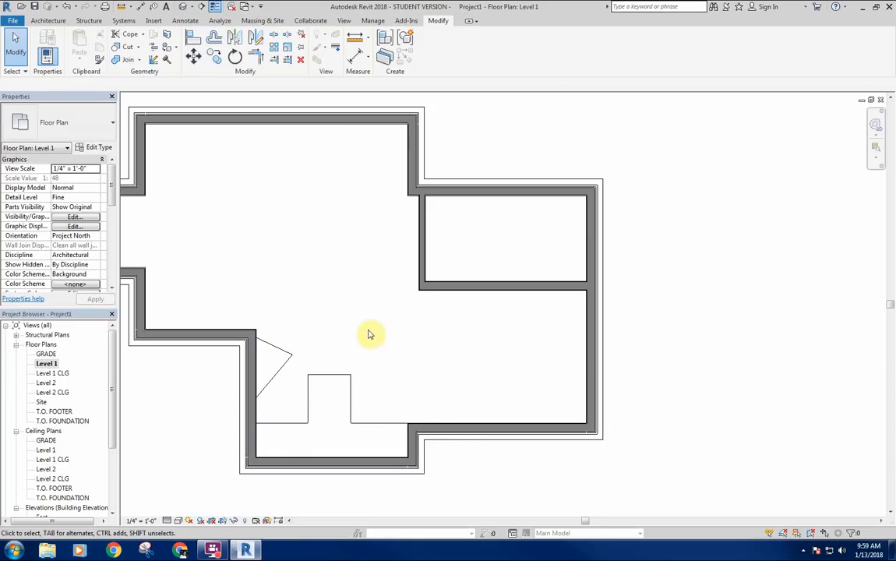
left_click_drag(367, 329, 276, 437)
key("Delete")
mouse_move(342, 399)
middle_mouse_down()
mouse_move(364, 401)
mouse_move(358, 394)
middle_mouse_up()
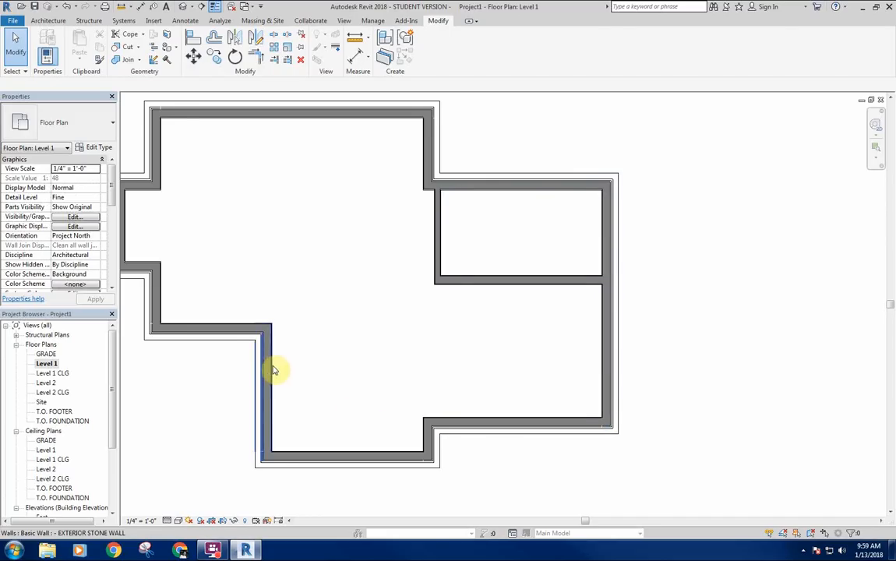
Step: Open the South building elevation view
middle_click_drag(296, 304, 322, 304)
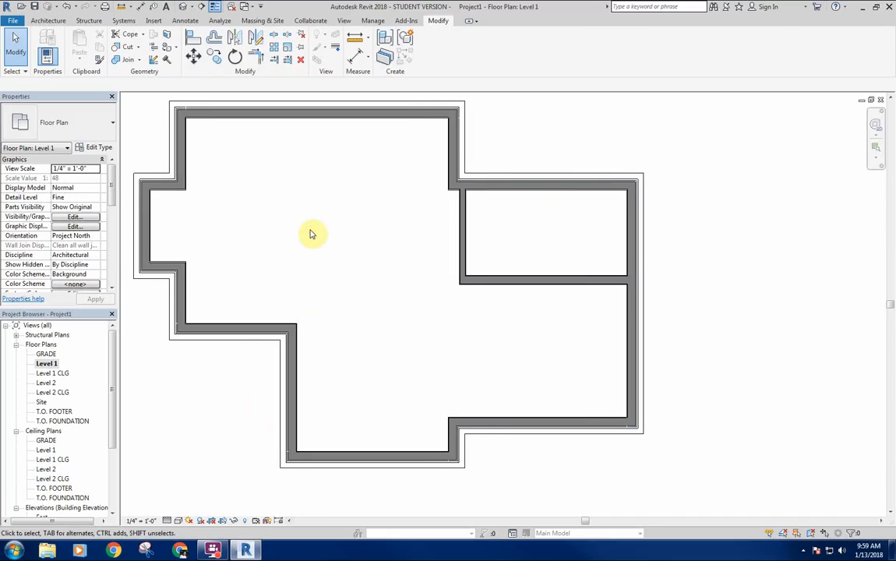
middle_click_drag(310, 234, 424, 339)
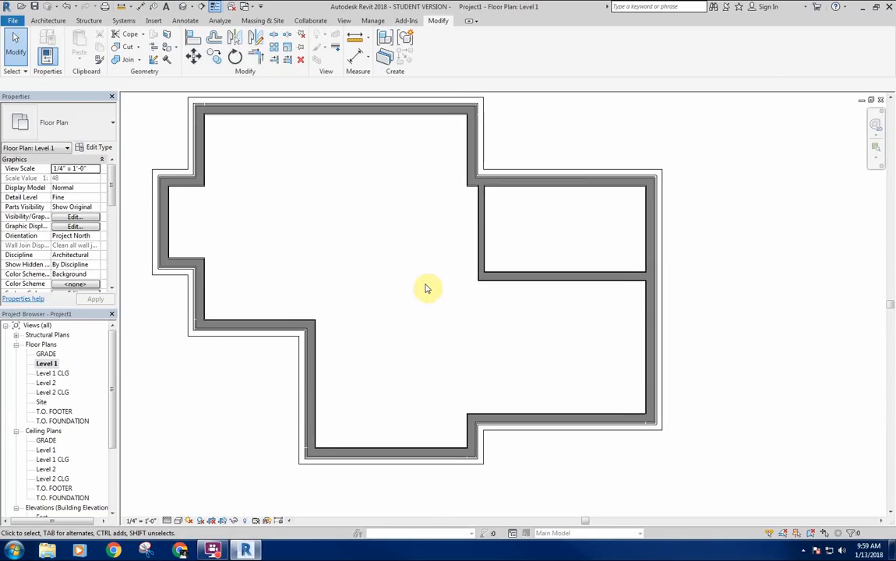
middle_click_drag(420, 275, 266, 190)
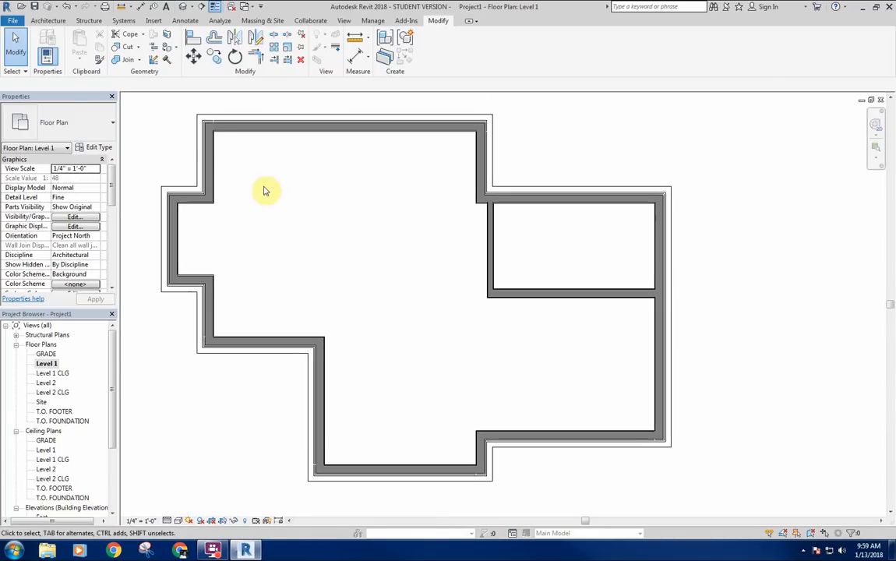
left_click(318, 257)
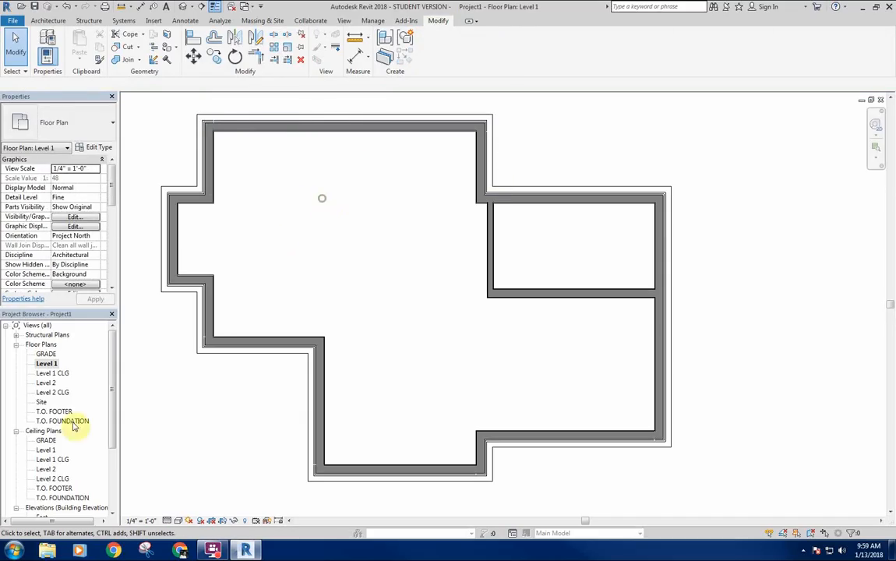
left_click_drag(112, 442, 114, 504)
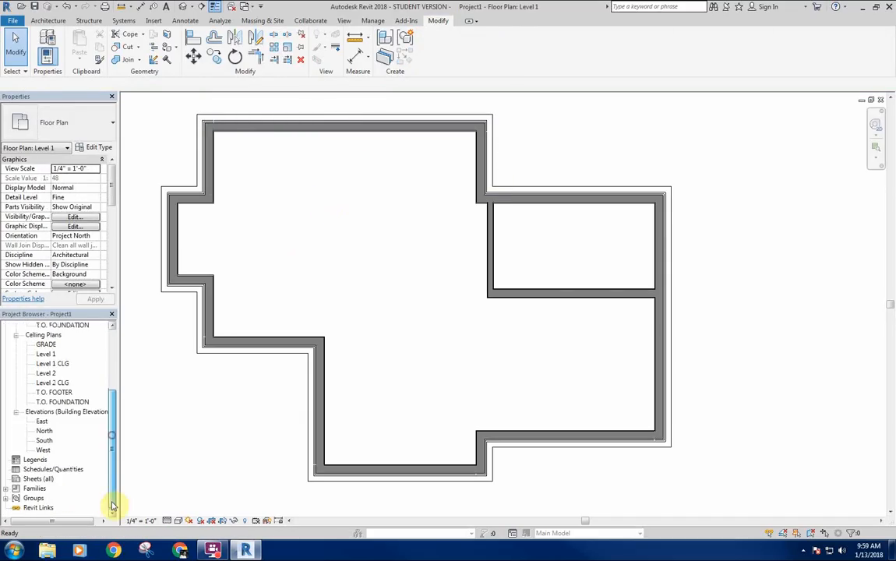
double_click(44, 441)
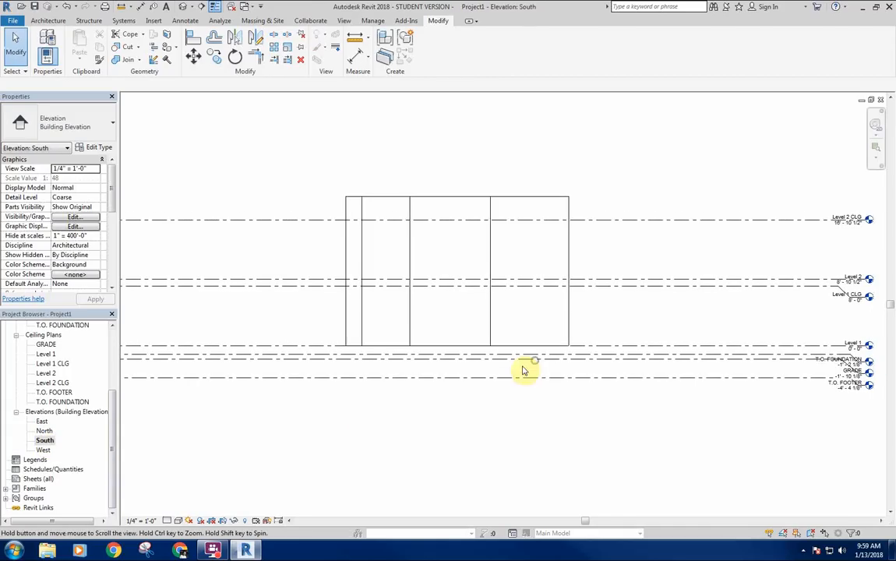
Step: Check the height of the exterior stone walls against the level lines in the South elevation and dismiss the save reminder
left_click_drag(630, 176, 280, 207)
middle_click_drag(625, 327, 611, 326)
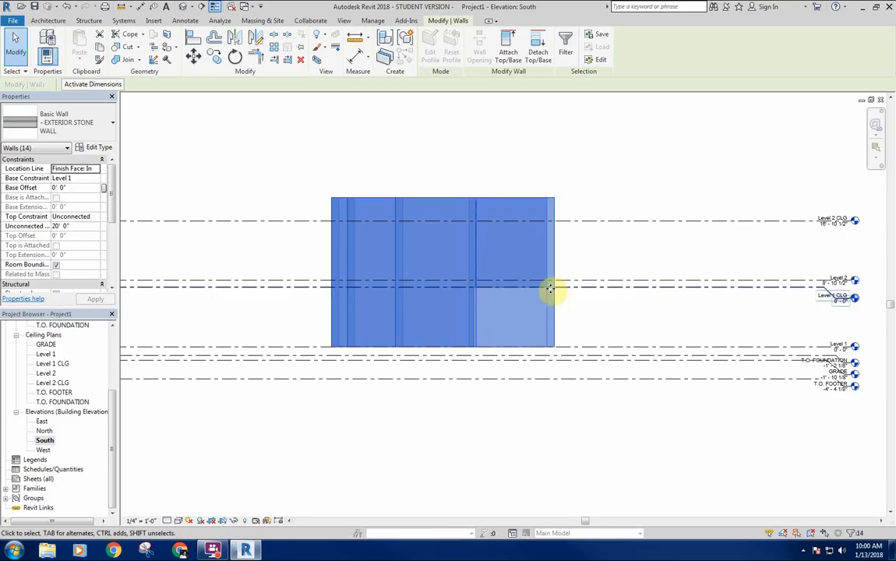
left_click(590, 251)
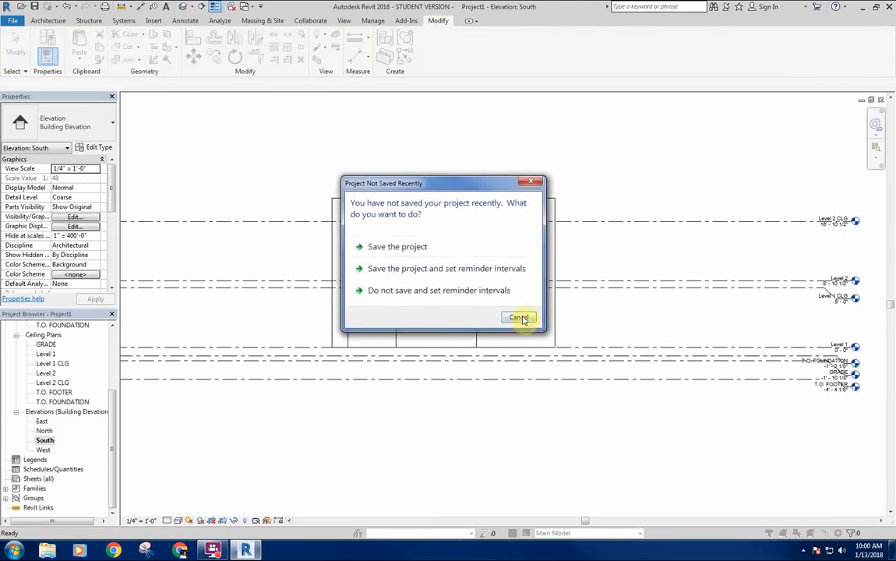
left_click(523, 319)
Step: Open the 3D view and examine the exterior and interior walls from several sides and from above
scroll(527, 307, "down", 2)
middle_click_drag(626, 398, 536, 426, "shift")
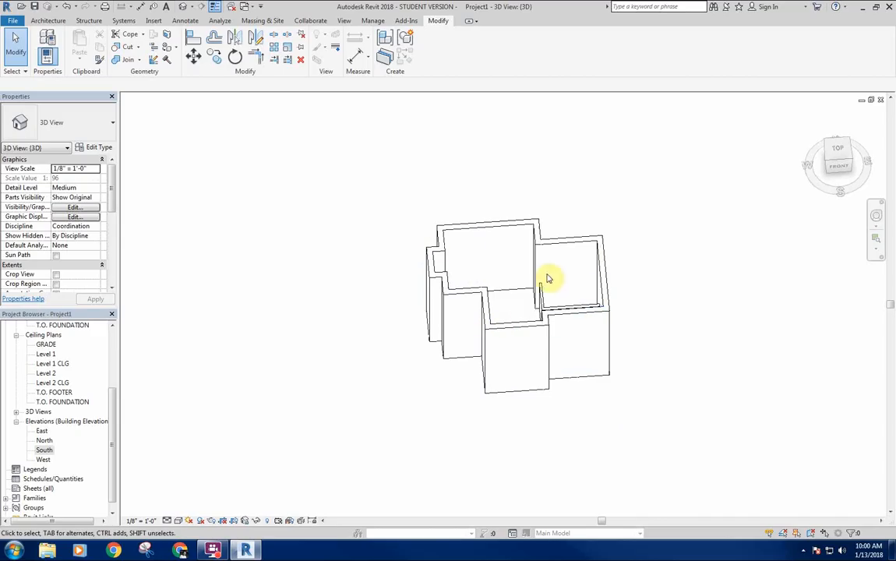
middle_click_drag(526, 376, 568, 257, "shift")
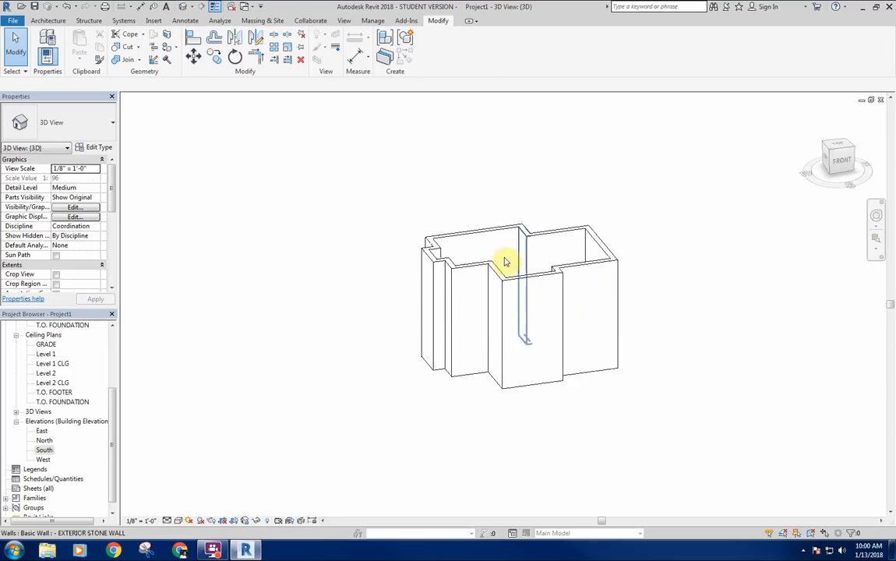
middle_click_drag(365, 268, 432, 312)
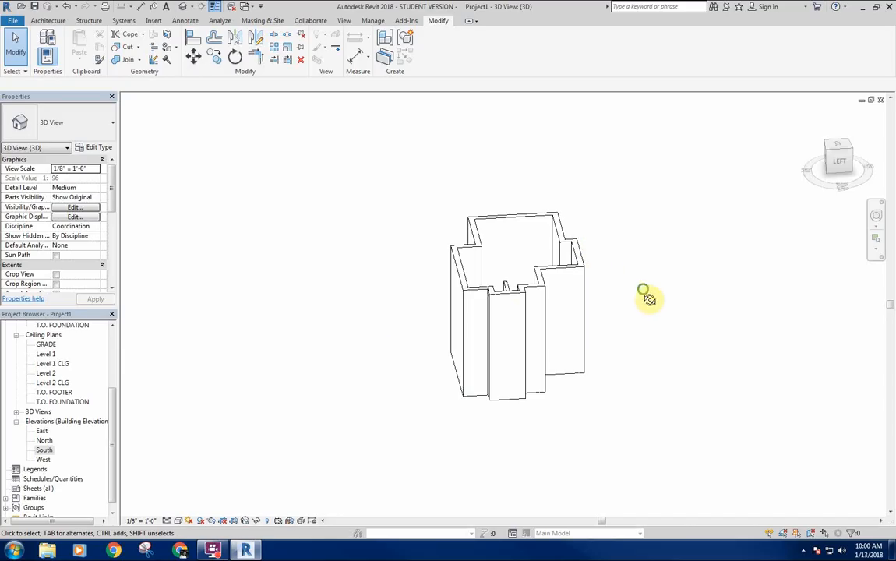
middle_click_drag(646, 293, 588, 289, "shift")
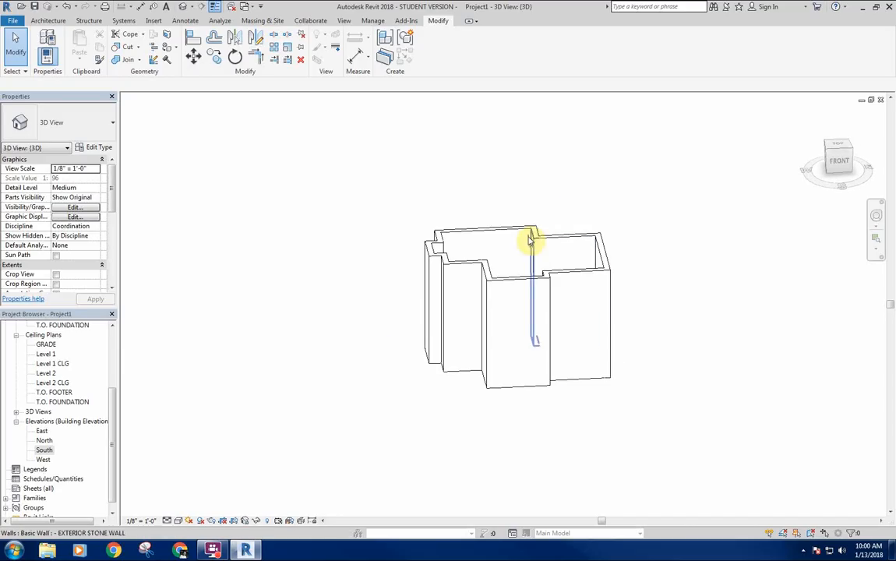
middle_click_drag(564, 272, 530, 240, "shift")
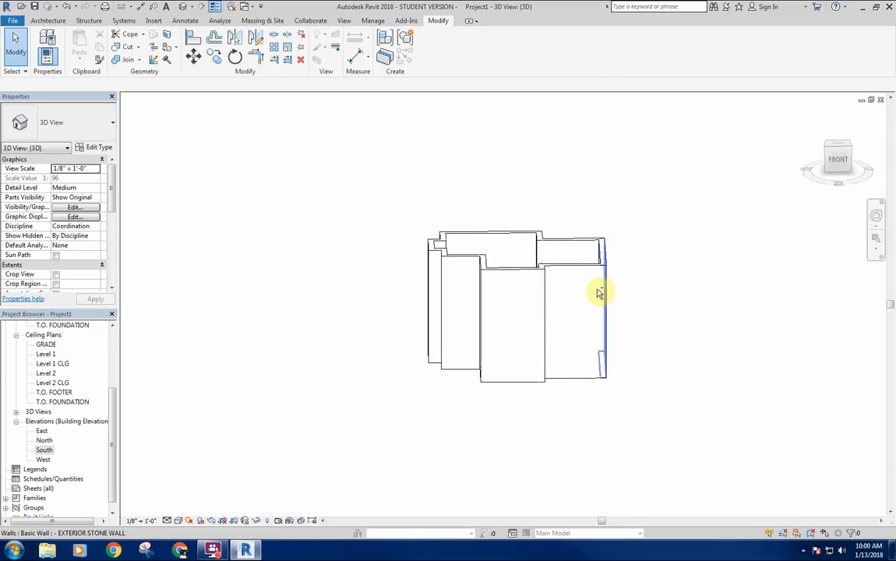
middle_click_drag(599, 294, 545, 282, "shift")
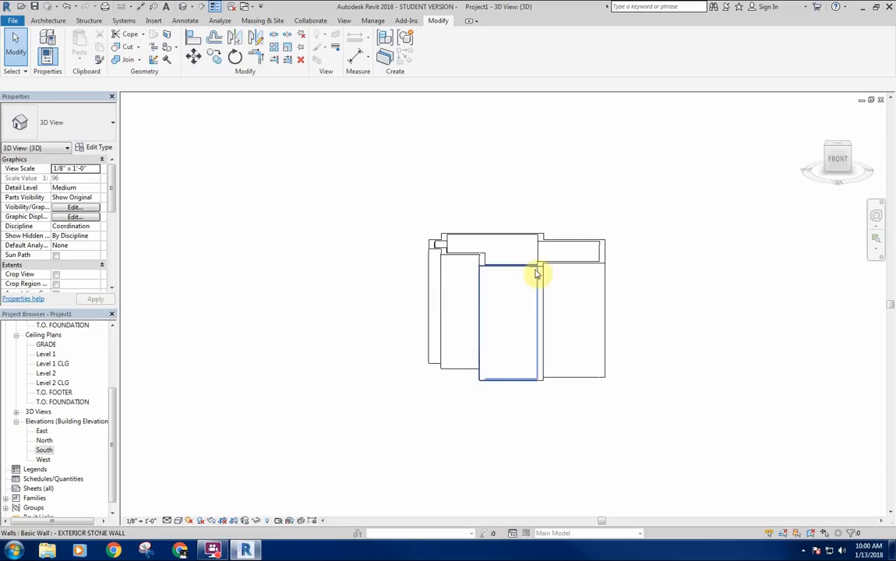
middle_click_drag(492, 303, 556, 307, "shift")
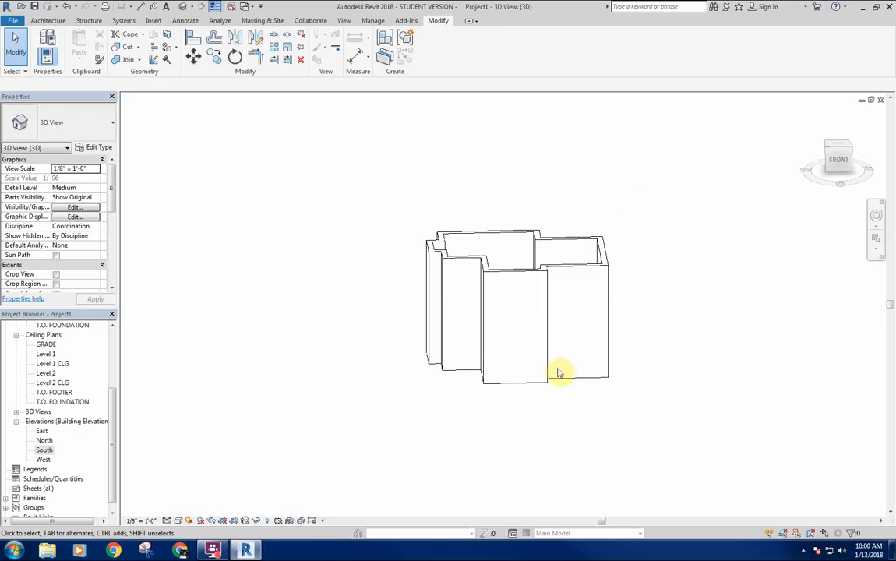
middle_click_drag(558, 373, 441, 330, "shift")
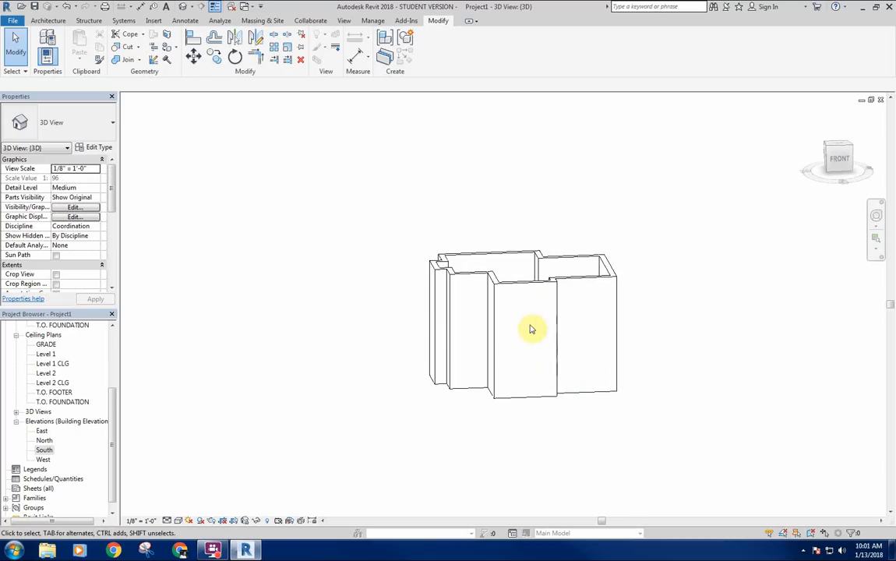
middle_click_drag(458, 330, 584, 438, "shift")
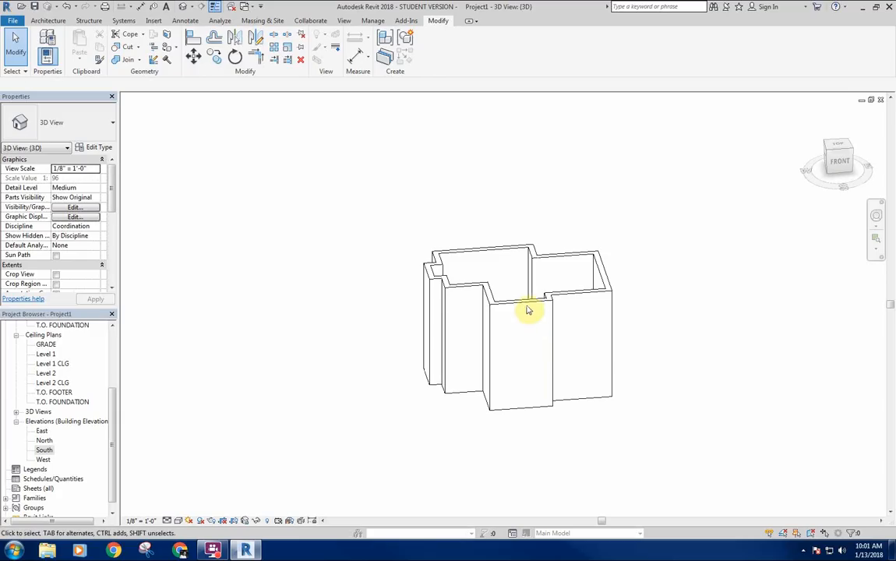
Step: Set the top constraint of the three exterior stone walls at the east end up to Level 2 CLG
left_click(588, 298)
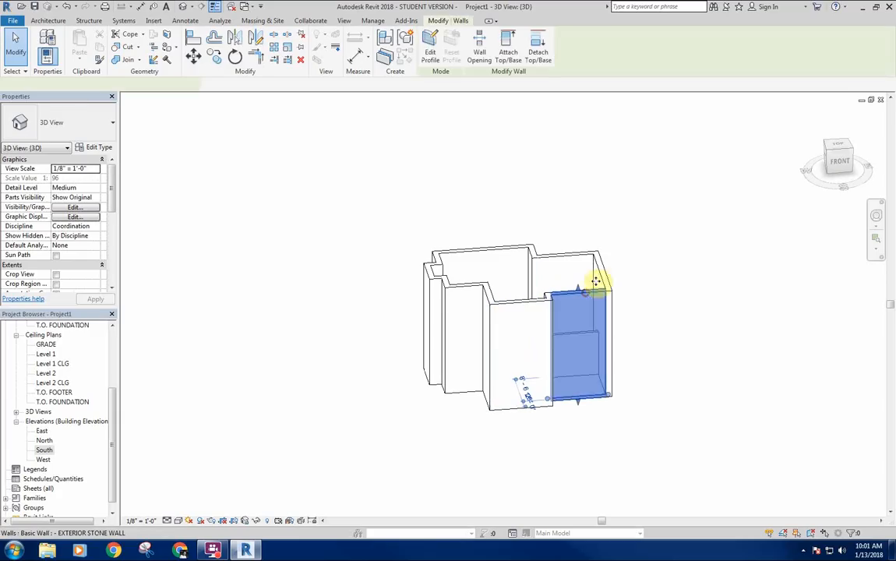
left_click(564, 259, "ctrl")
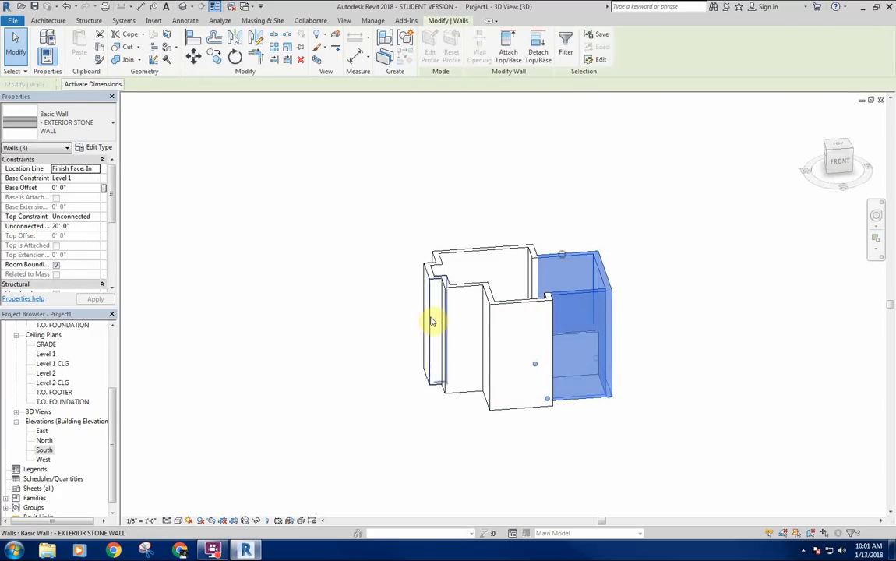
left_click(95, 218)
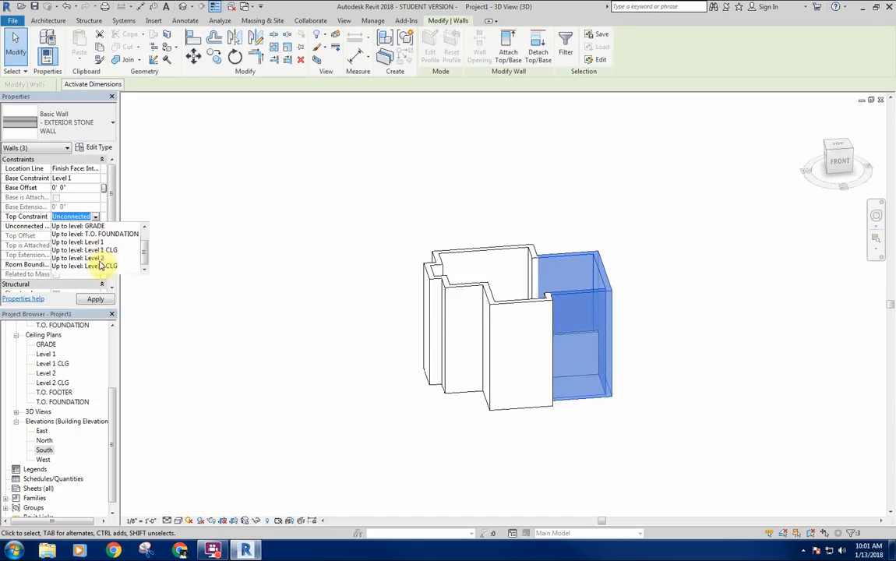
left_click(99, 268)
left_click(359, 272)
Step: Set the top constraint of the eleven remaining exterior stone walls up to Level 1 CLG
middle_click_drag(366, 272, 353, 172, "shift")
left_click_drag(556, 232, 388, 275)
left_click(96, 218)
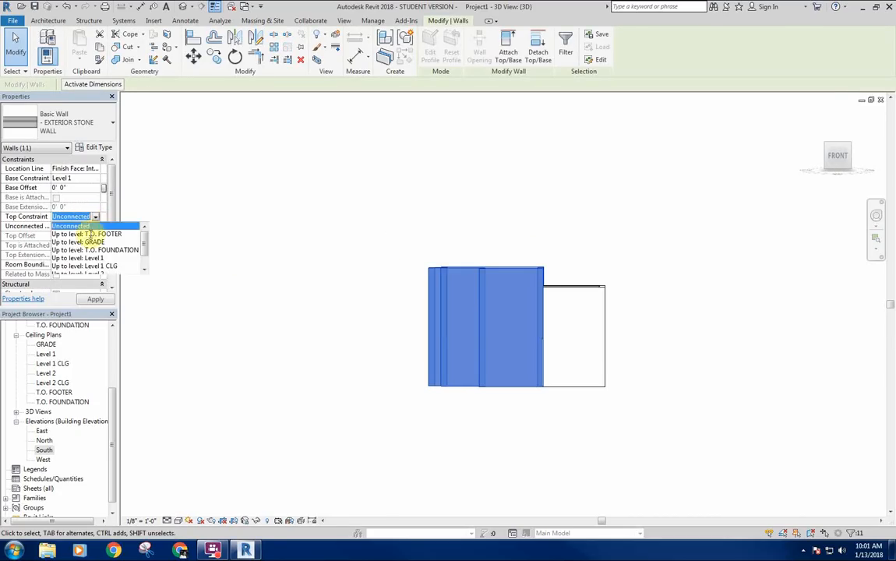
left_click(90, 252)
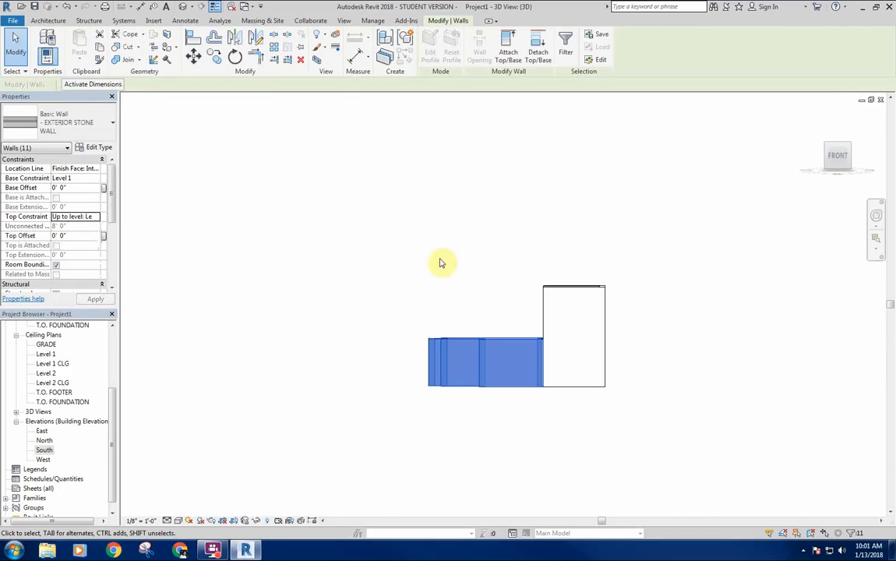
middle_click_drag(441, 260, 398, 258, "shift")
key("Escape")
middle_click_drag(599, 315, 608, 390, "shift")
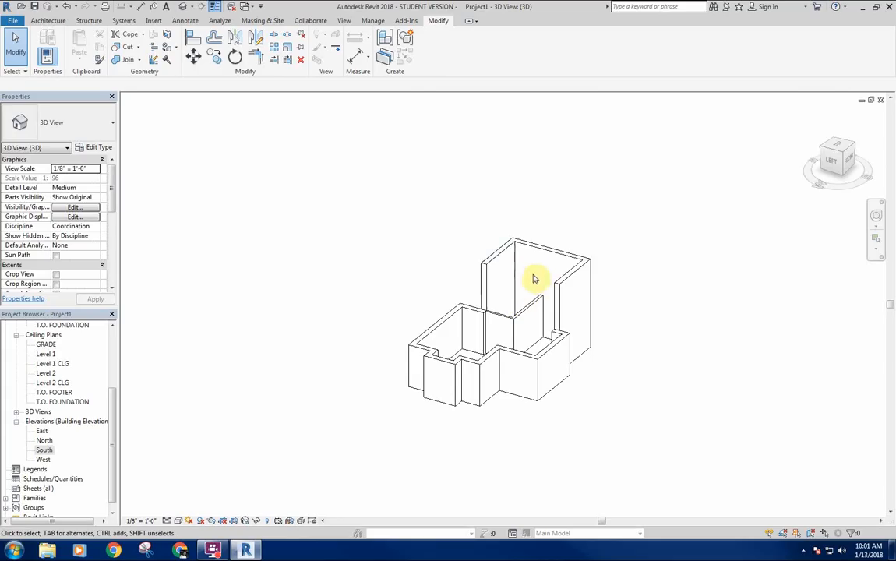
middle_click_drag(534, 278, 399, 340, "shift")
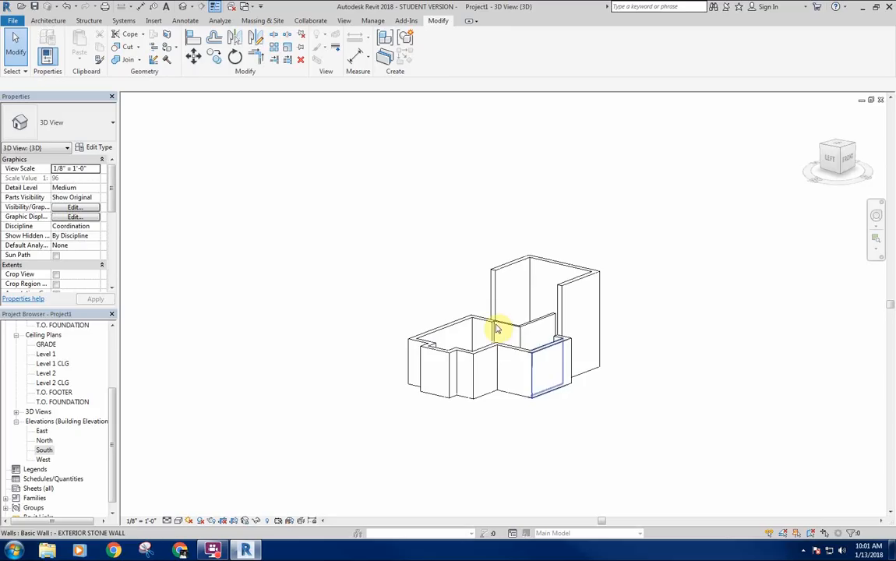
middle_click_drag(503, 244, 442, 261, "shift")
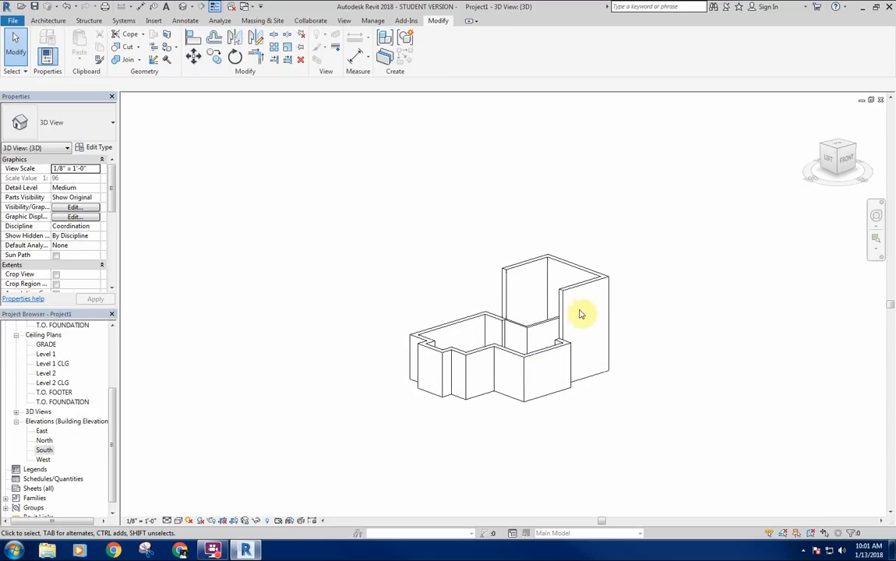
Step: Make the eleven exterior stone walls west of the tall east section unconnected at the top, with a height of 3' 0"
middle_click_drag(581, 314, 469, 216, "shift")
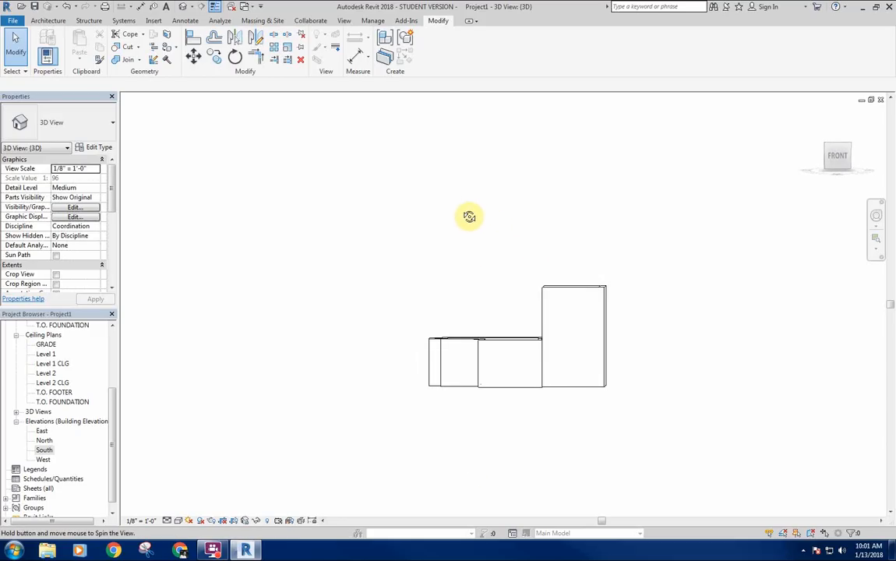
mouse_move(514, 314)
middle_mouse_down("shift")
mouse_move(514, 300)
mouse_move(490, 314)
mouse_move(502, 332)
mouse_move(487, 311)
mouse_move(511, 324)
middle_mouse_up("shift")
left_click_drag(508, 320, 400, 344)
middle_click_drag(399, 343, 467, 319, "shift")
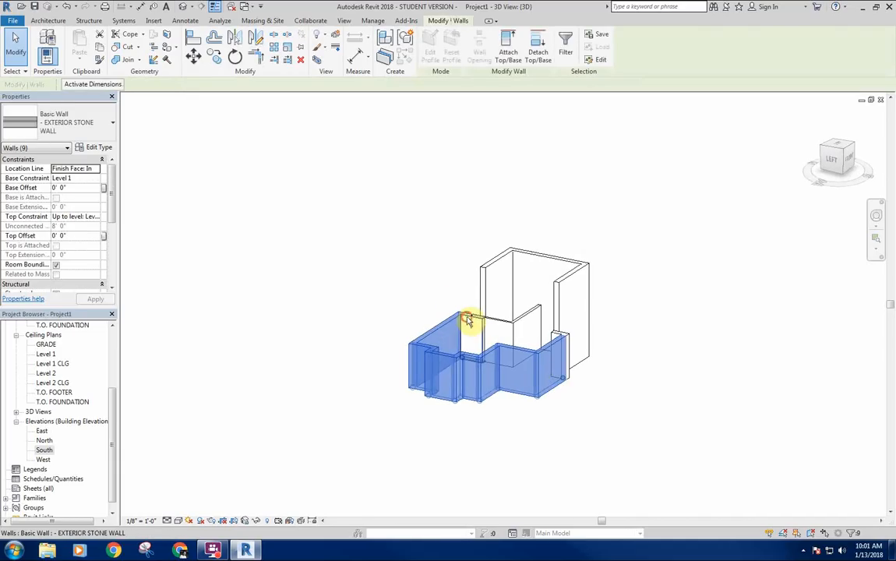
left_click(467, 320, "ctrl")
middle_click_drag(620, 400, 485, 375, "shift")
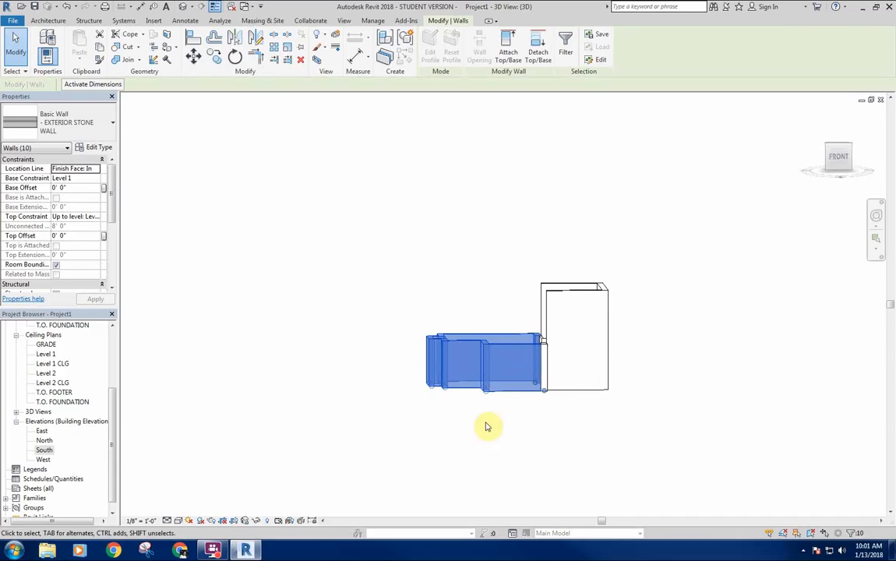
middle_click_drag(486, 424, 530, 362, "shift")
left_click(522, 391, "ctrl")
middle_click_drag(507, 406, 529, 362, "shift")
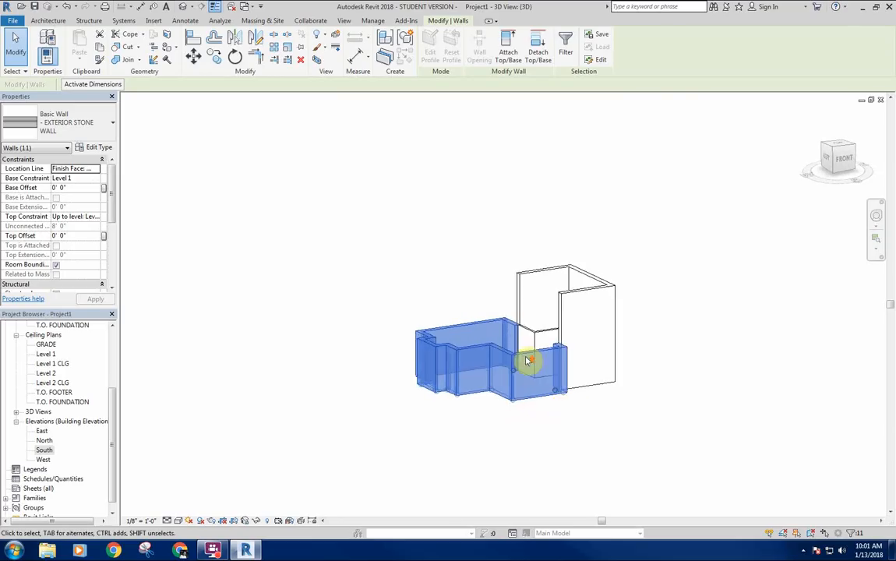
scroll(528, 362, "up", 4)
middle_click_drag(275, 242, 268, 221)
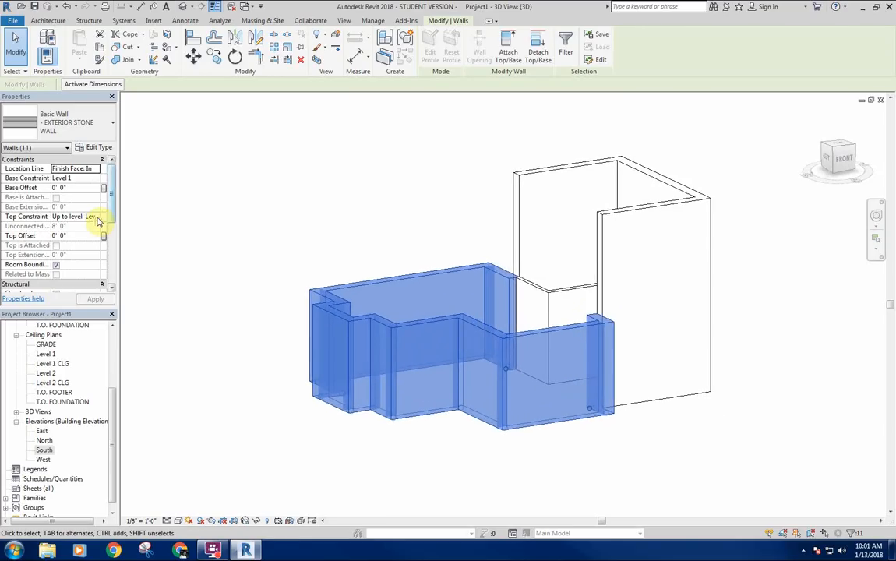
left_click(95, 217)
left_click(75, 226)
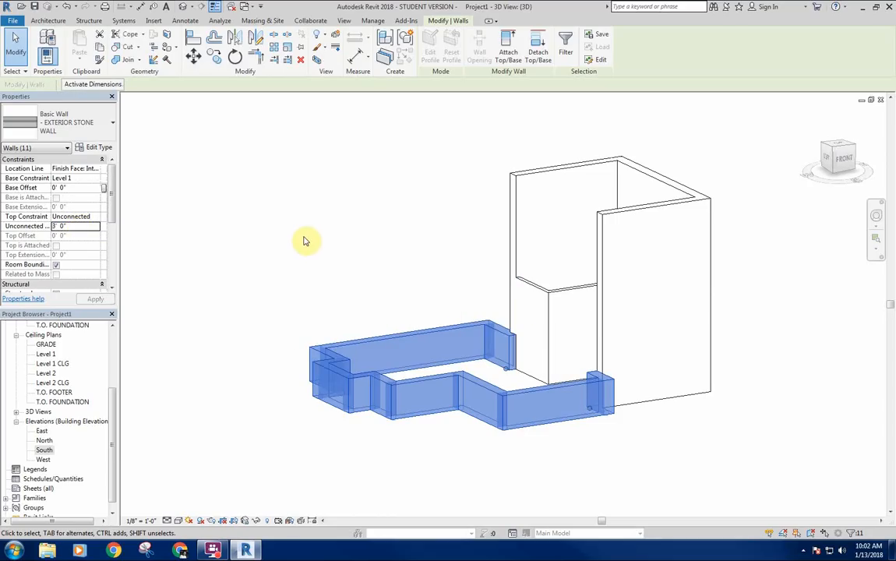
left_click(335, 244)
Step: Start a new wall with the stacked wall type Exterior - Brick Over CMU w Metal Stud
middle_click_drag(336, 253, 377, 288, "shift")
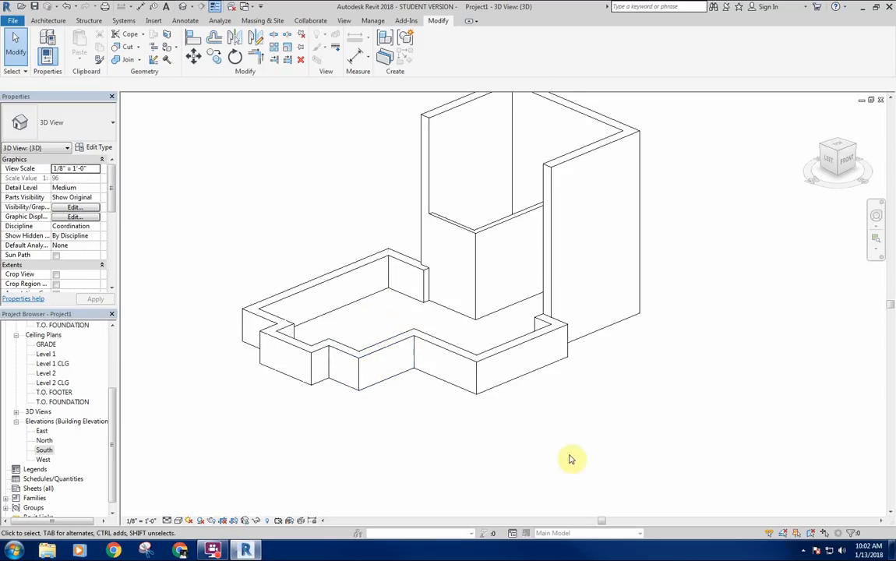
middle_click_drag(571, 460, 545, 450)
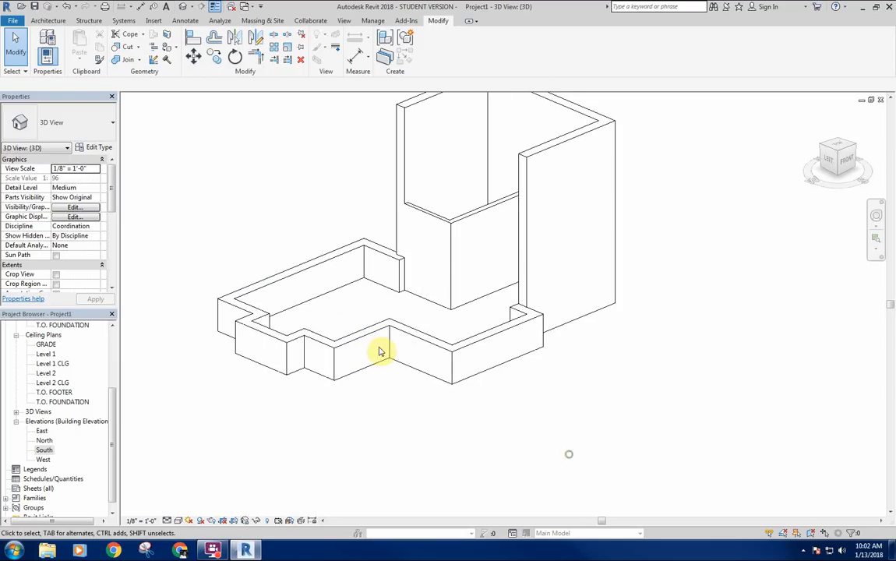
left_click(46, 21)
left_click(40, 43)
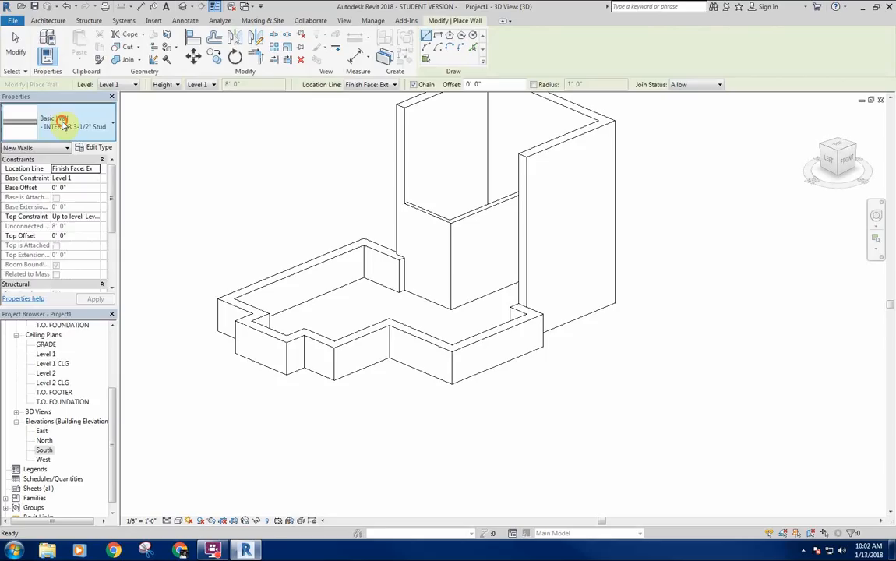
left_click(58, 118)
scroll(81, 292, "down", 10)
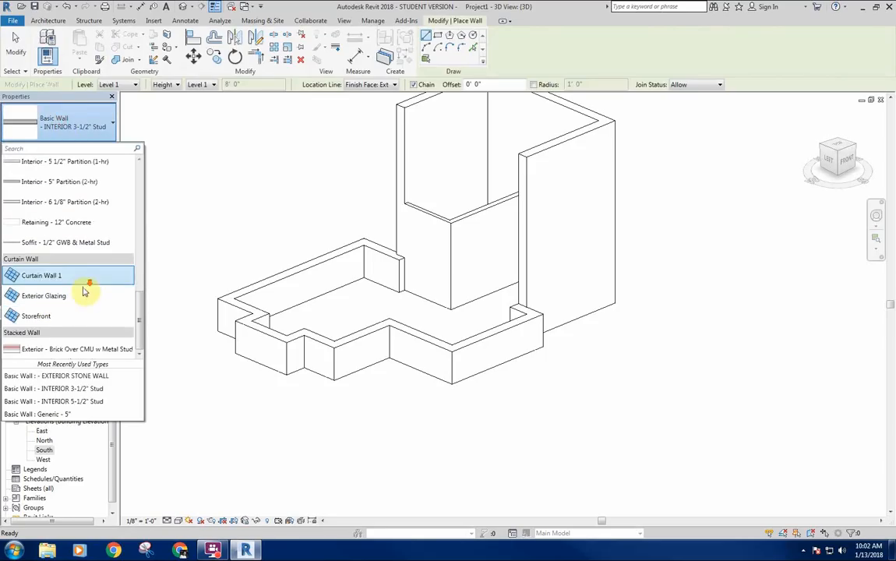
left_click(63, 349)
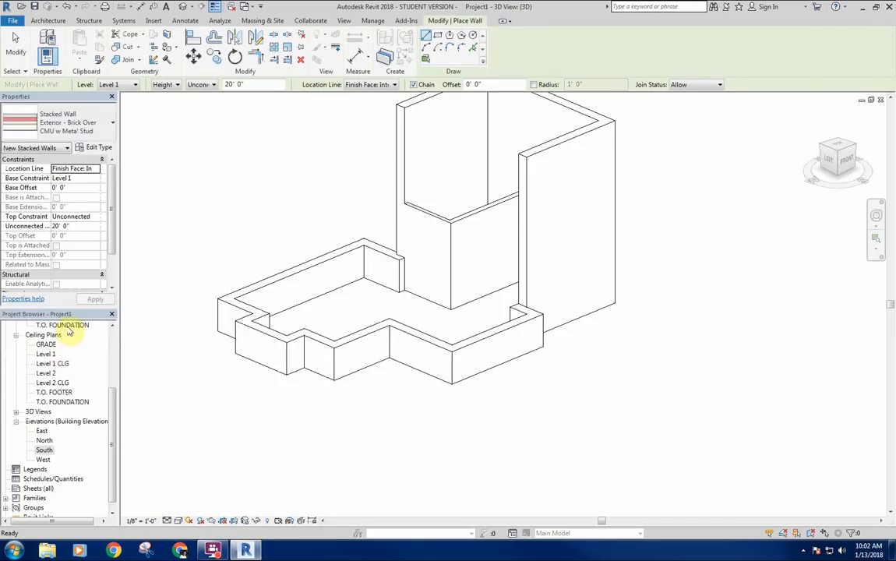
Step: Open the stacked wall type's structure assembly and examine its section preview where the brick meets the CMU base
left_click(96, 148)
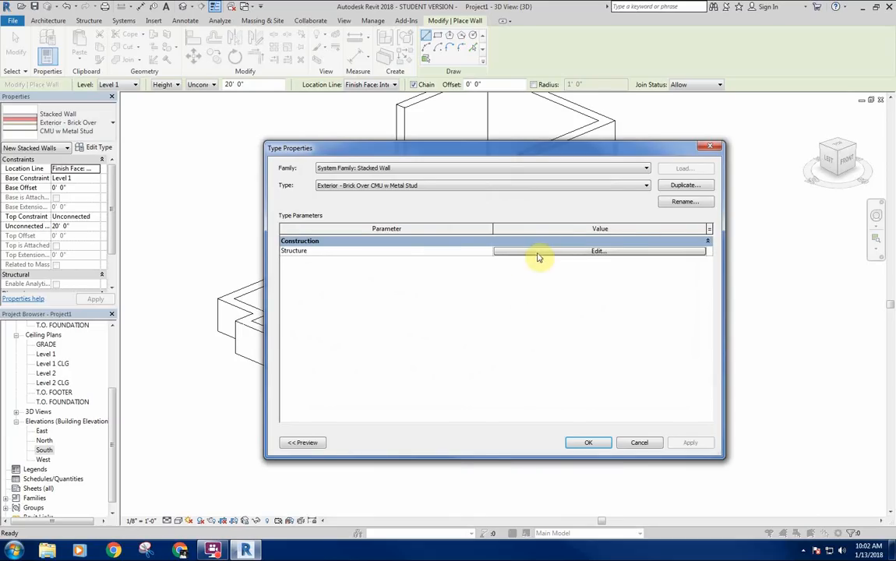
left_click(537, 252)
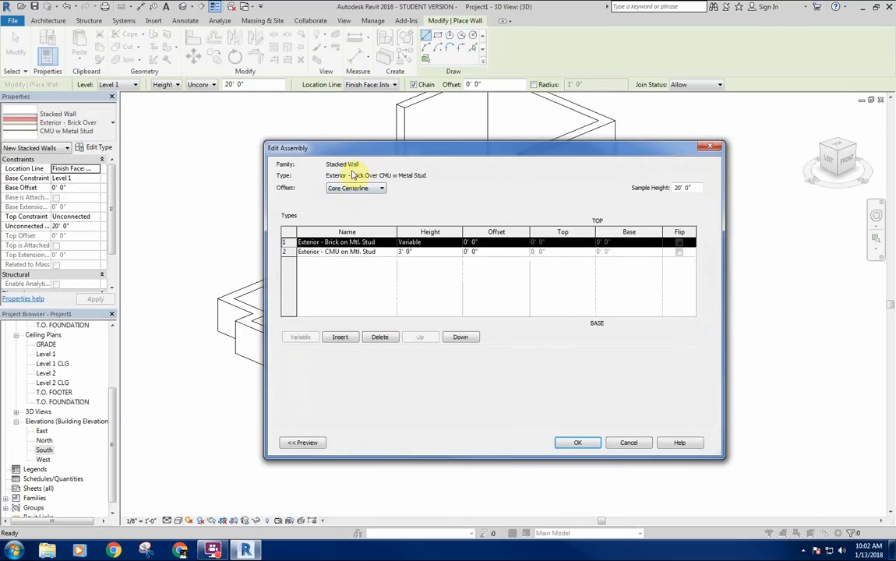
left_click(392, 242)
left_click(392, 243)
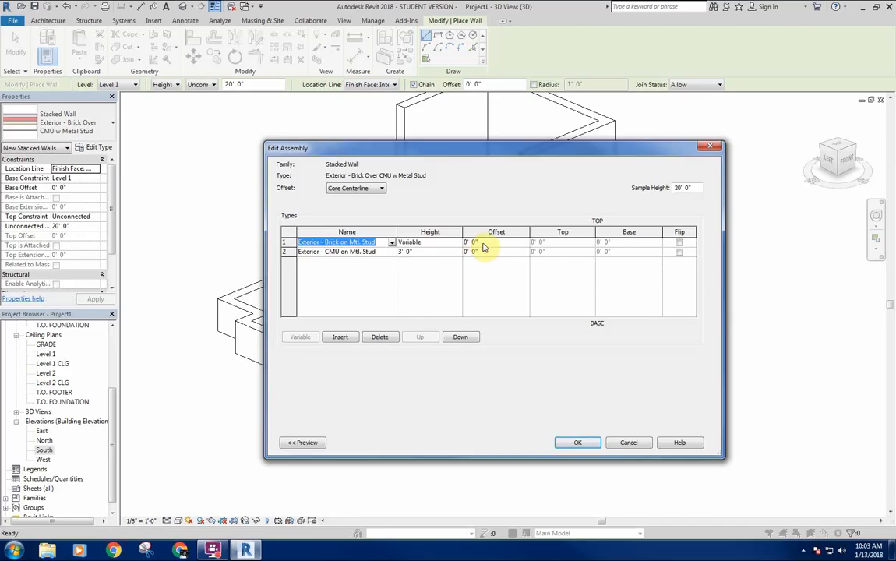
left_click(303, 443)
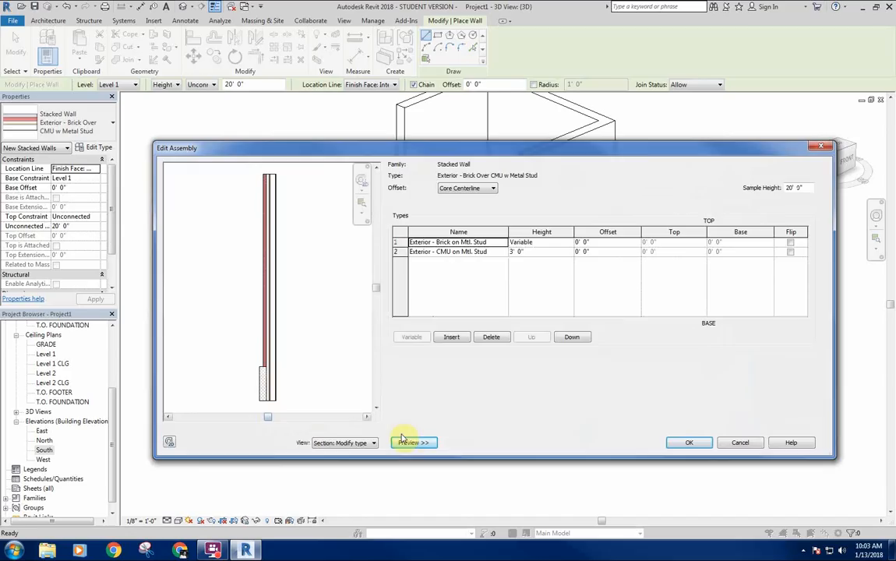
scroll(265, 366, "up", 5)
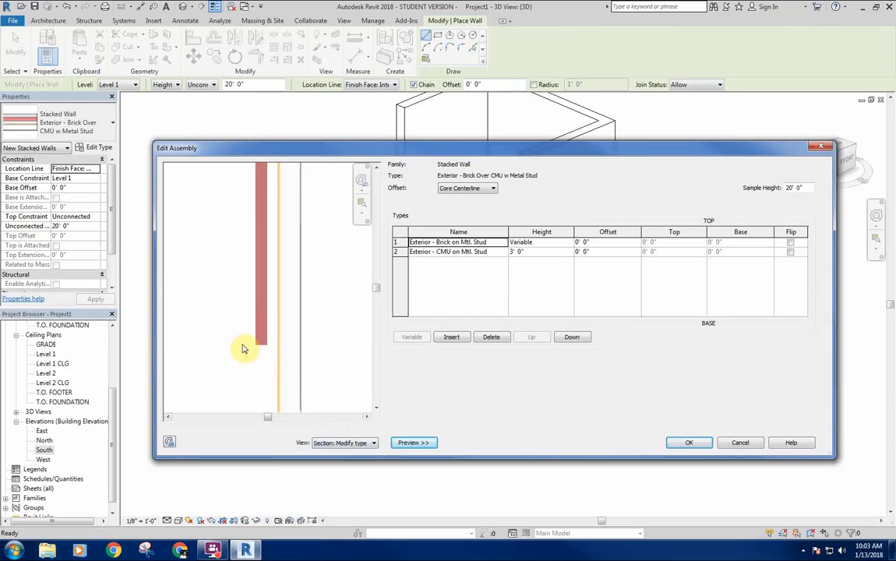
Step: Inspect the brick and CMU portions in the stacked wall's section preview, and leave the type settings and wall command without changes
left_click(374, 291)
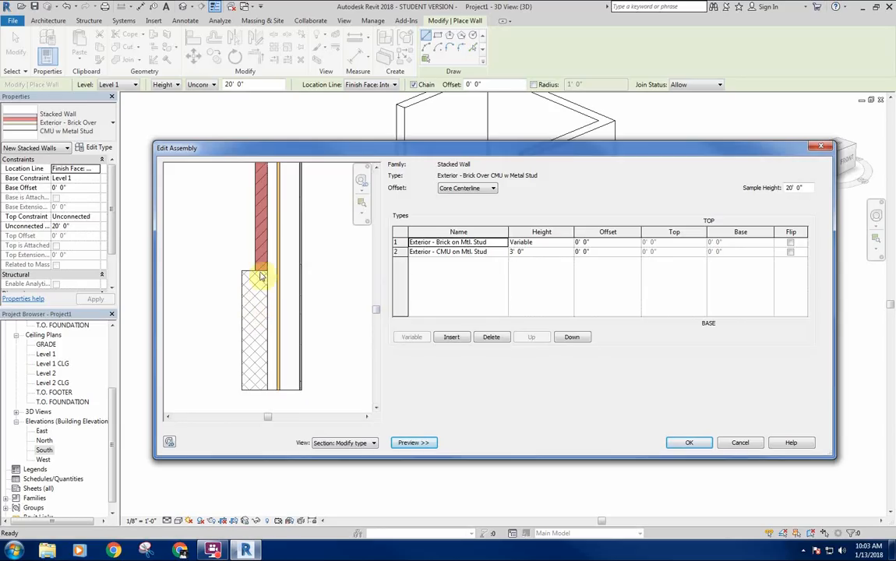
scroll(310, 273, "up", 3)
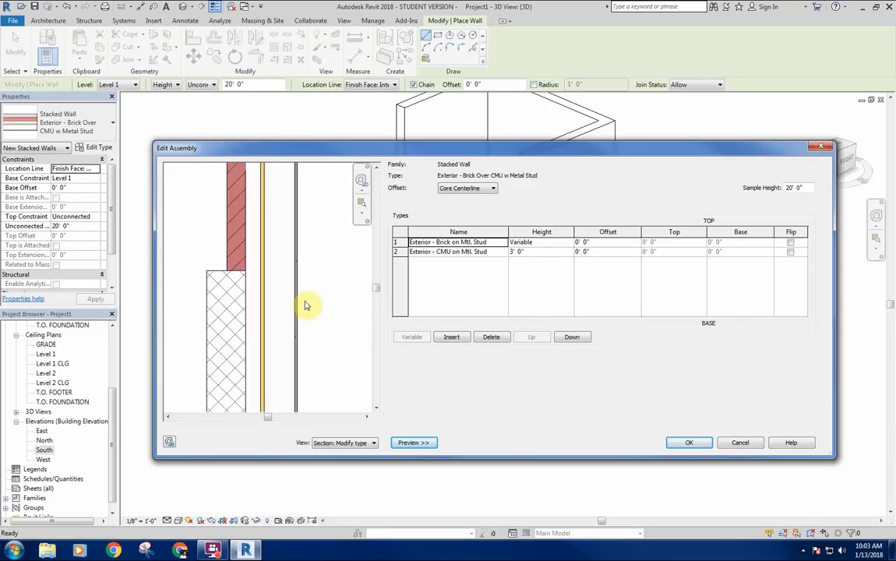
scroll(309, 309, "down", 5)
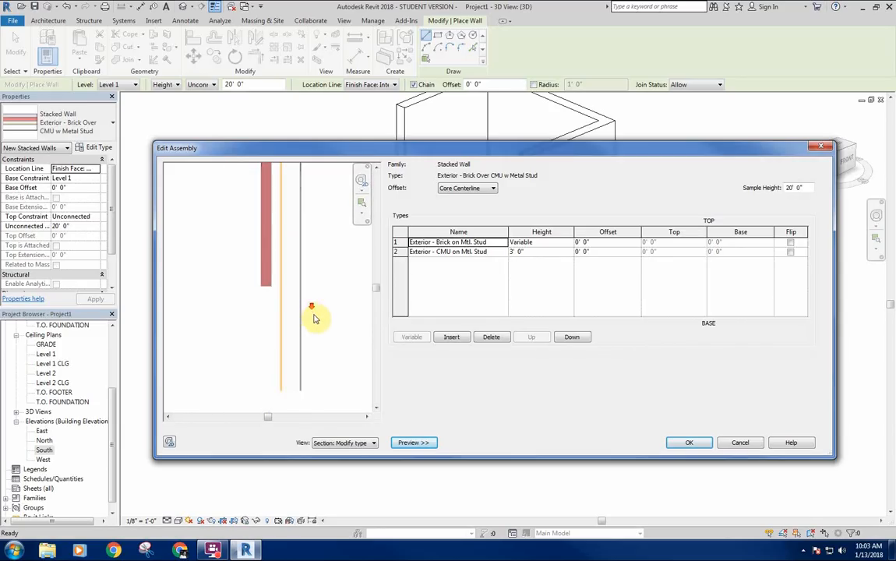
left_click(376, 168)
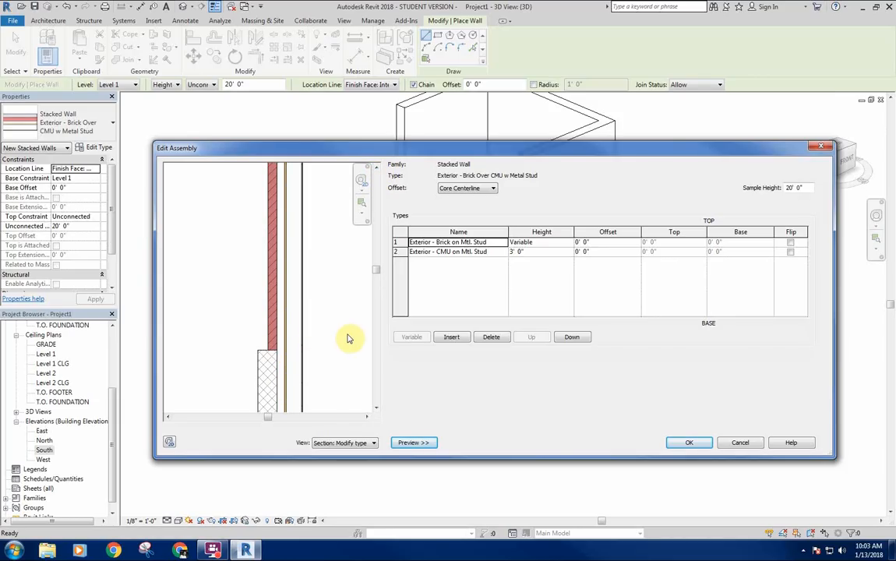
scroll(348, 338, "down", 4)
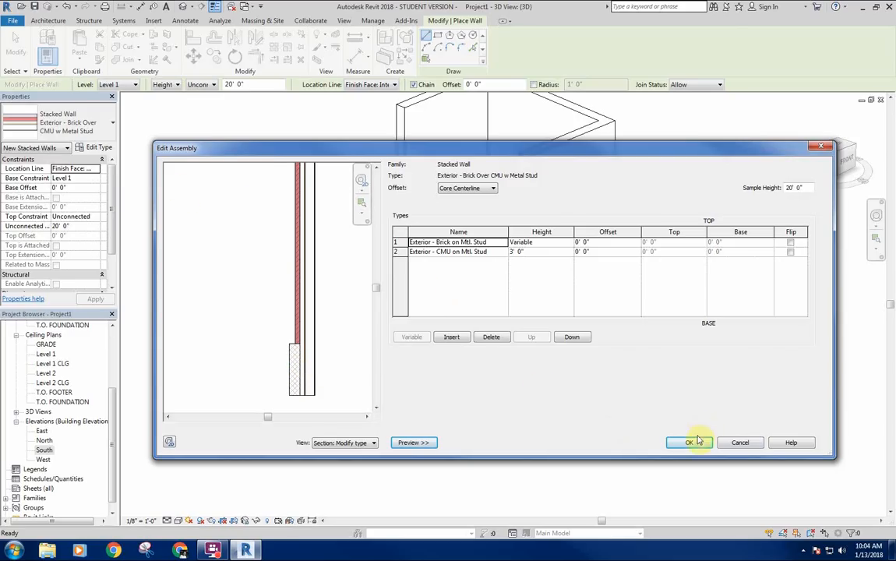
left_click(739, 444)
left_click(754, 445)
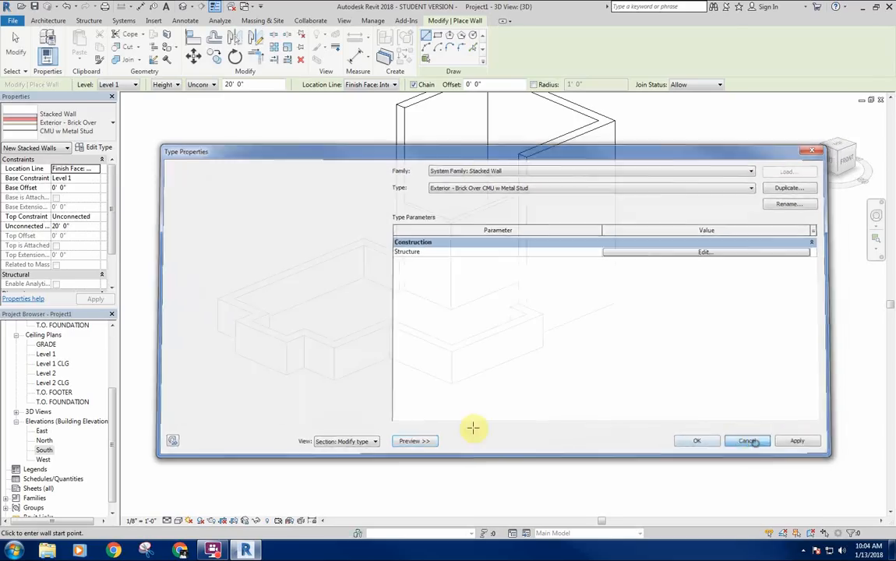
middle_click_drag(280, 199, 304, 215)
right_click(268, 220)
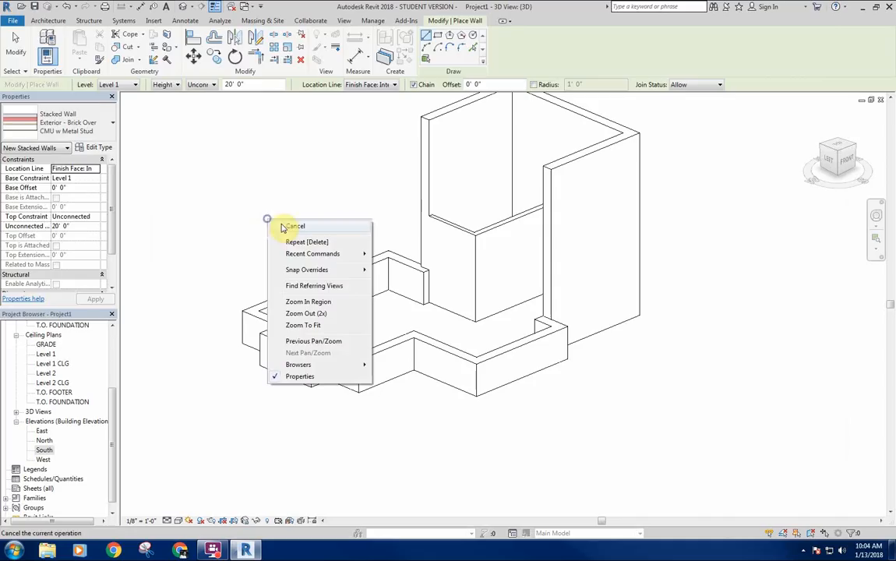
left_click(288, 227)
Step: Open the Level 1 floor plan and bring the whole wall layout into view
left_click(45, 353)
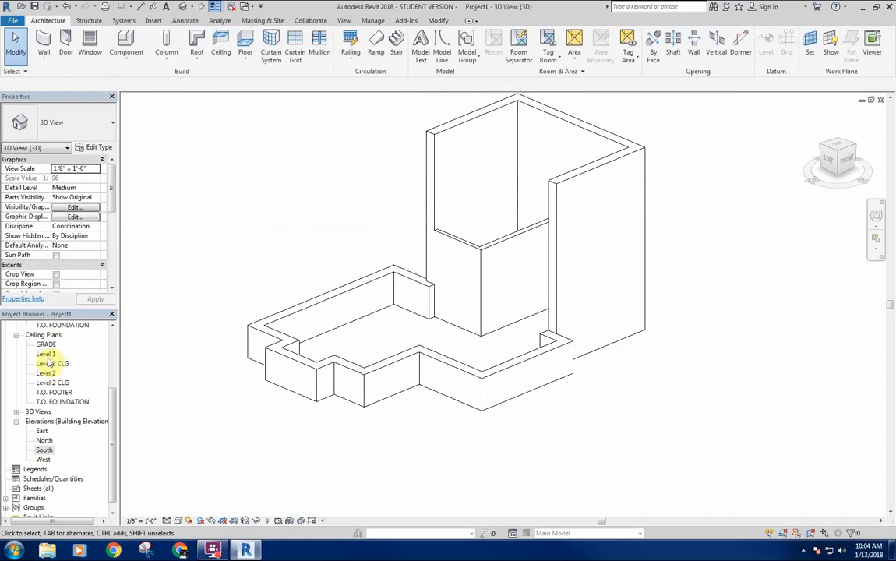
left_click_drag(114, 408, 107, 339)
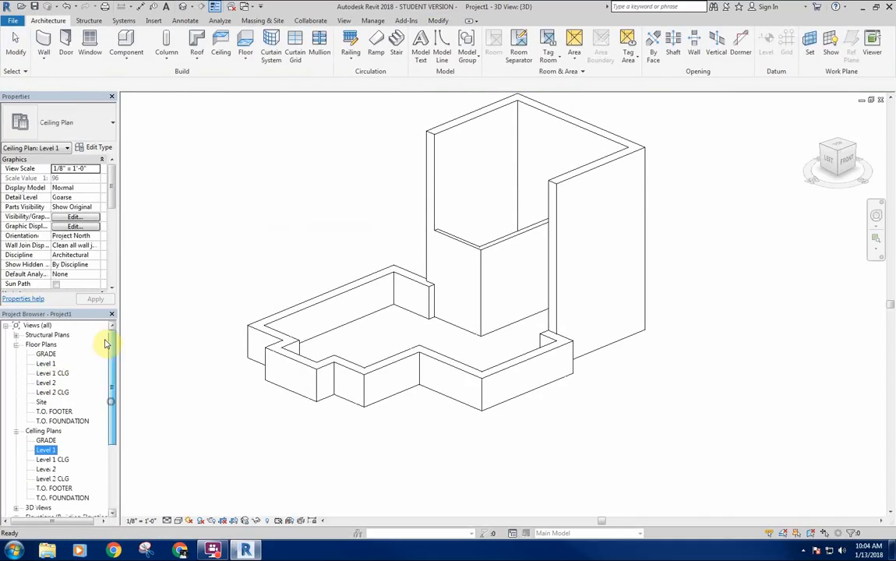
double_click(46, 363)
middle_click_drag(356, 325, 423, 330)
middle_click_drag(441, 280, 450, 286)
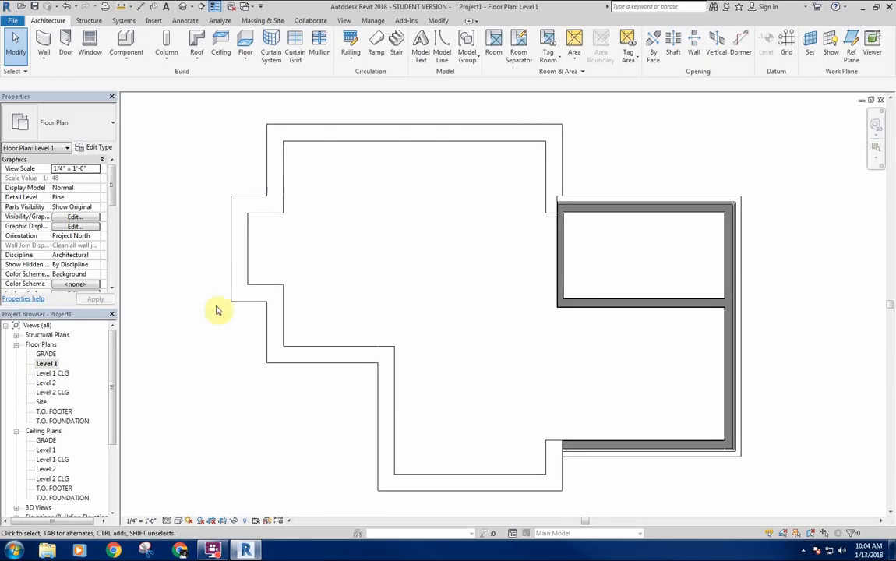
middle_click_drag(415, 281, 402, 281)
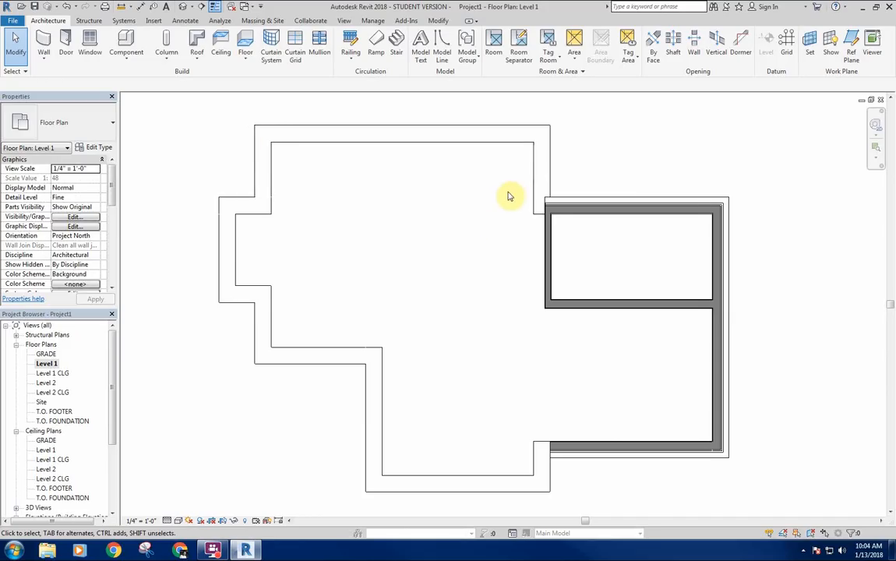
middle_click_drag(420, 262, 424, 258)
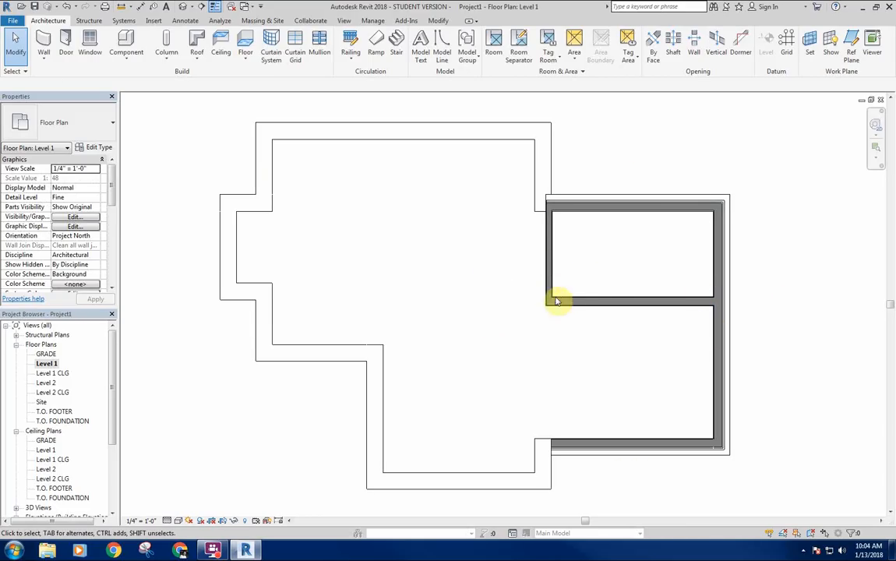
Step: Check the top constraint of the two interior stud walls around the northeast room, leaving their settings as they are
left_click_drag(613, 271, 509, 335)
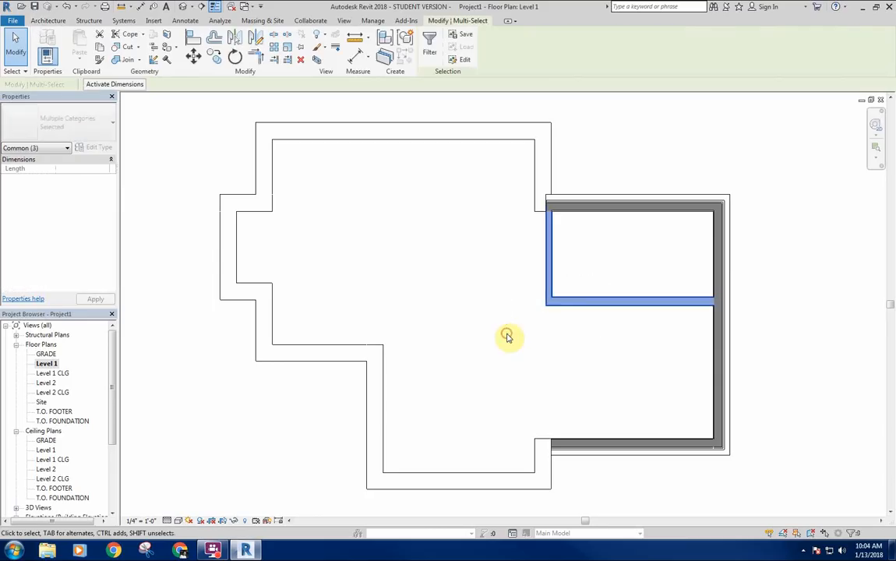
left_click_drag(628, 257, 524, 333)
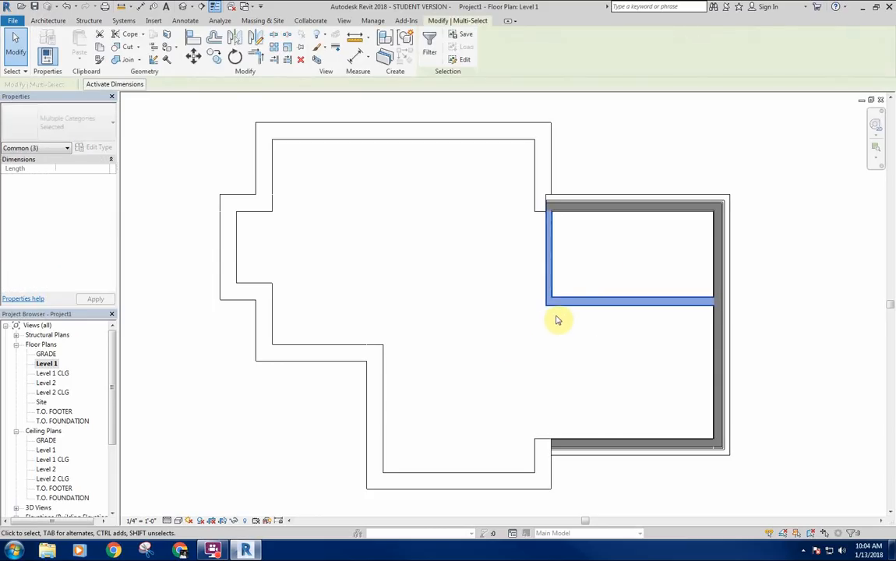
left_click(560, 316)
left_click(590, 300)
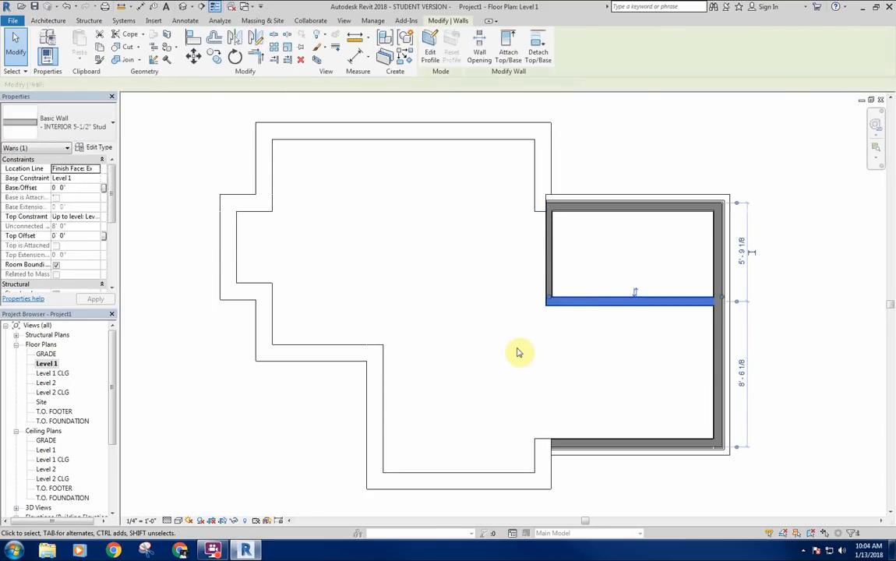
left_click(97, 218)
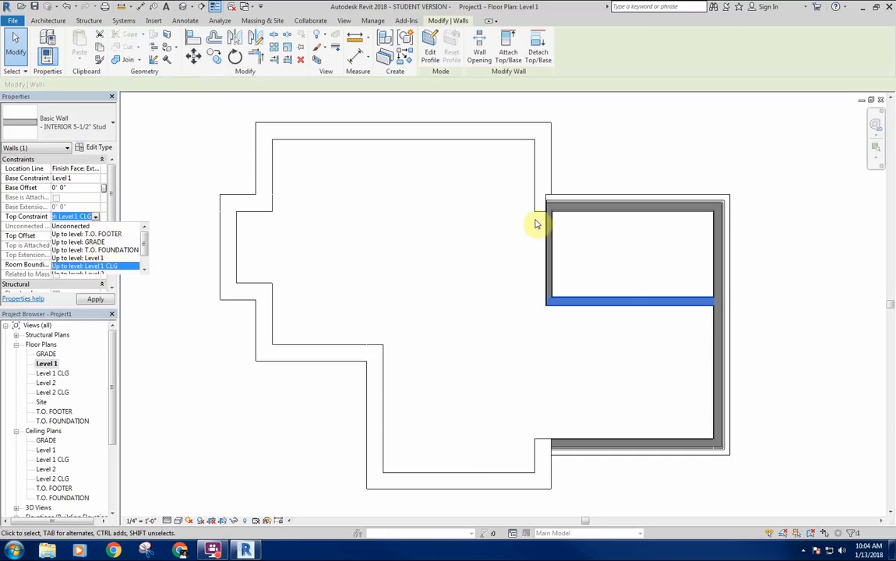
left_click(576, 240)
left_click(549, 245)
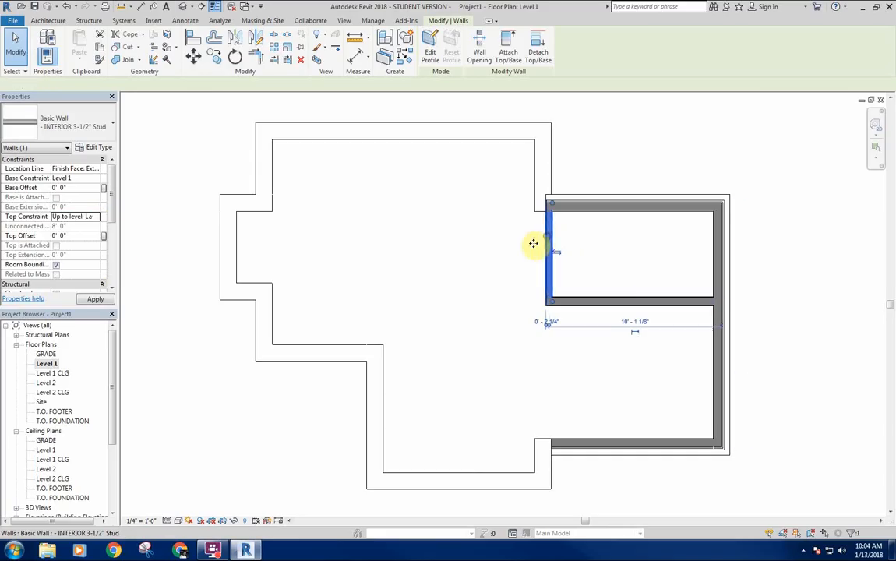
left_click(97, 219)
left_click(307, 253)
left_click(423, 257)
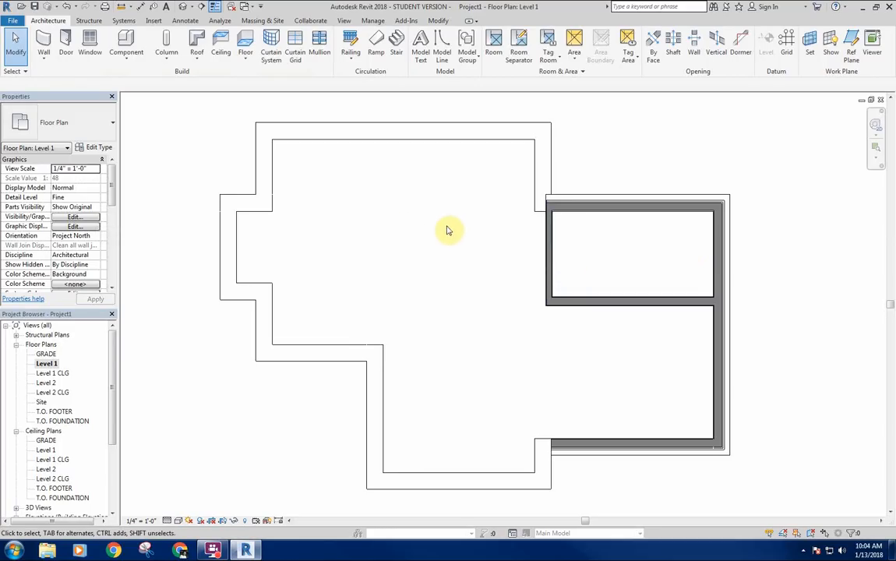
Step: Start a new wall with the - EXTERIOR STONE WALL type and duplicate that type as "- EXTERIOR STUCCO Wall"
middle_click_drag(366, 225, 398, 220)
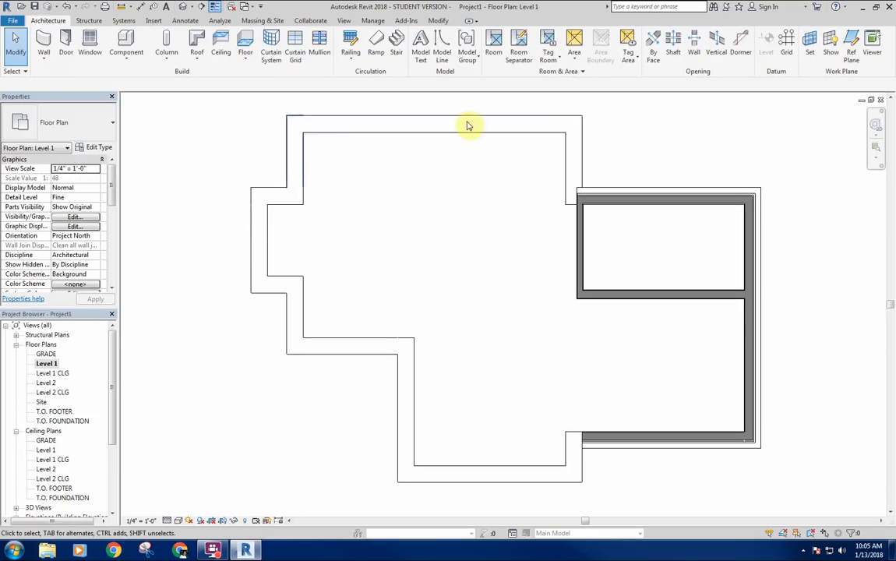
left_click(44, 43)
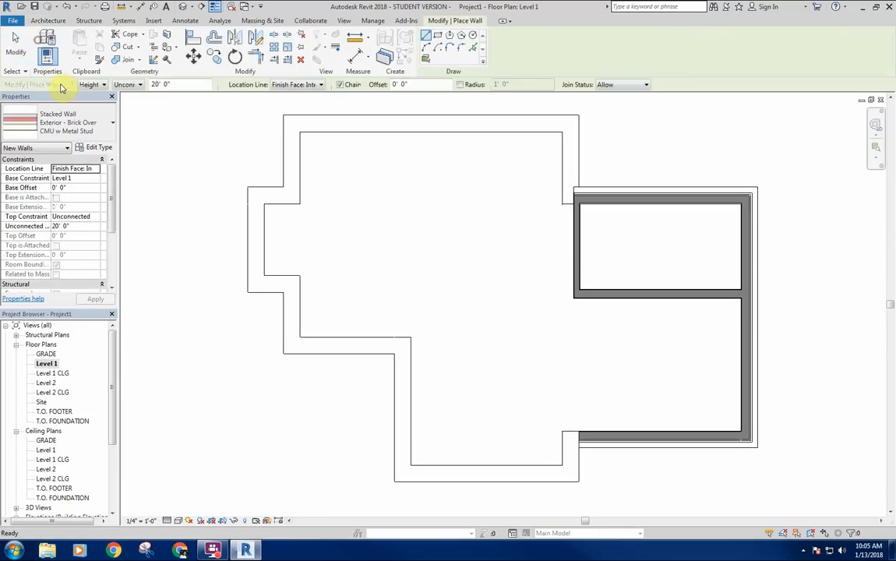
left_click(88, 127)
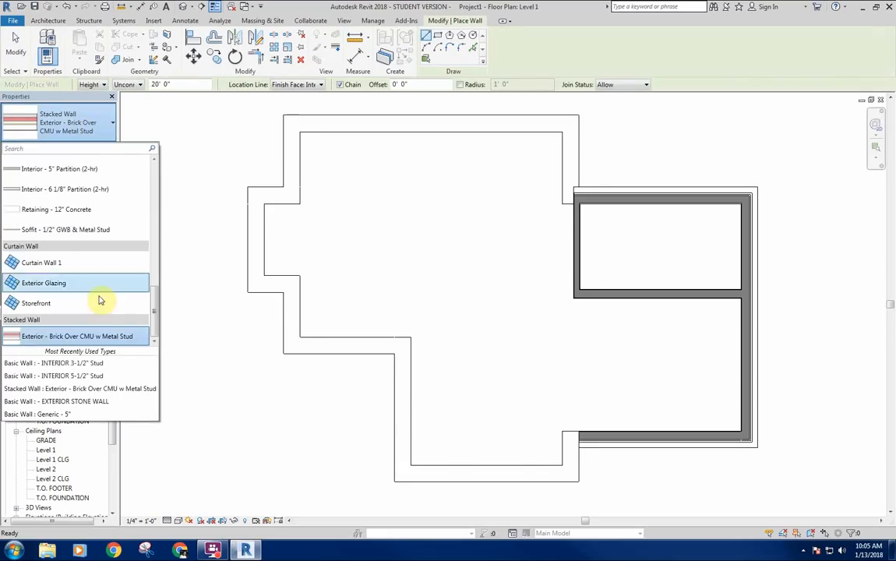
scroll(99, 301, "up", 10)
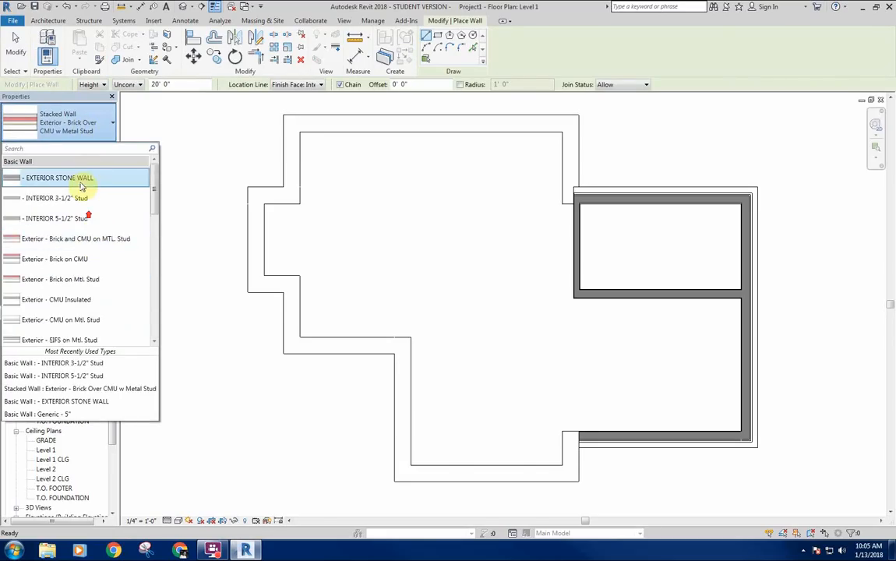
left_click(81, 181)
left_click(97, 147)
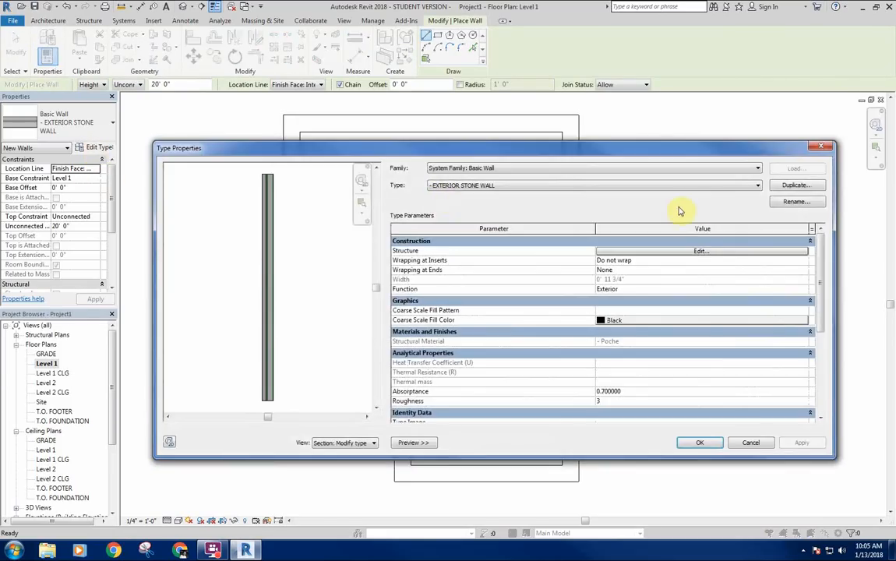
left_click(802, 187)
left_click_drag(557, 354, 515, 355)
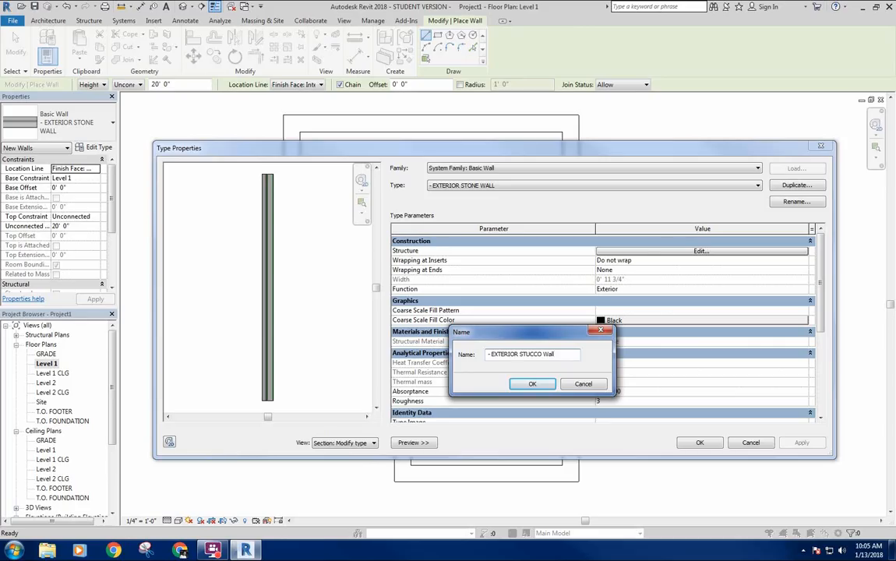
key("Return")
Step: Delete the Finish 1 [4] stone layer from the stucco wall type's structure and select the Substrate [2] layer
left_click(671, 251)
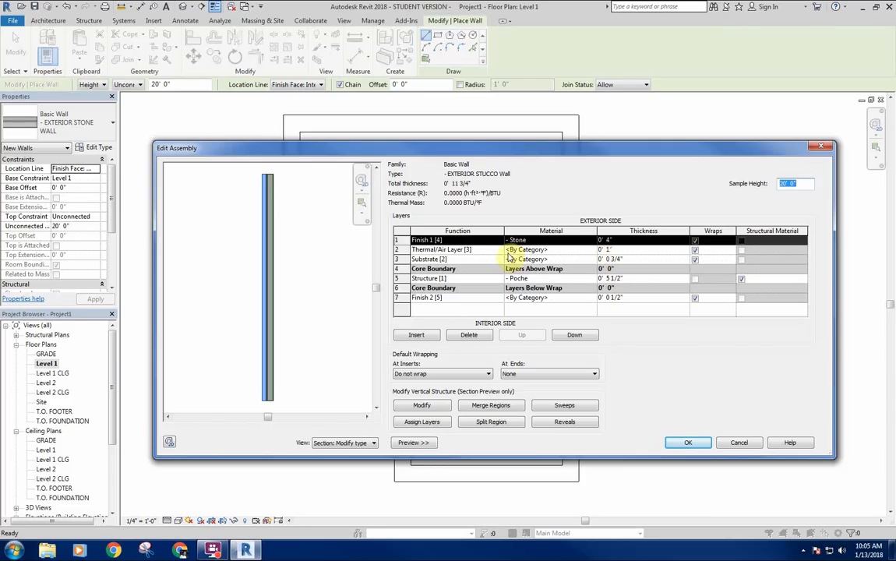
left_click(471, 334)
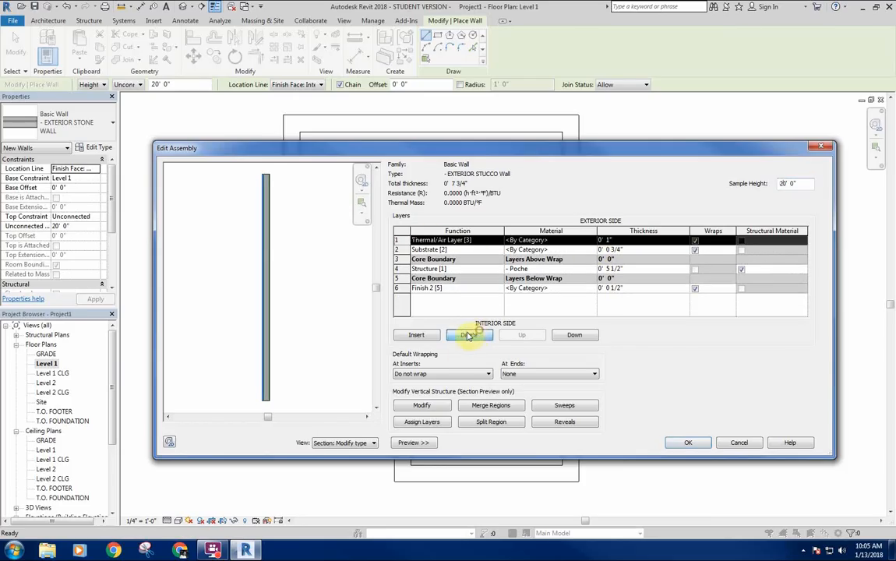
left_click(407, 240)
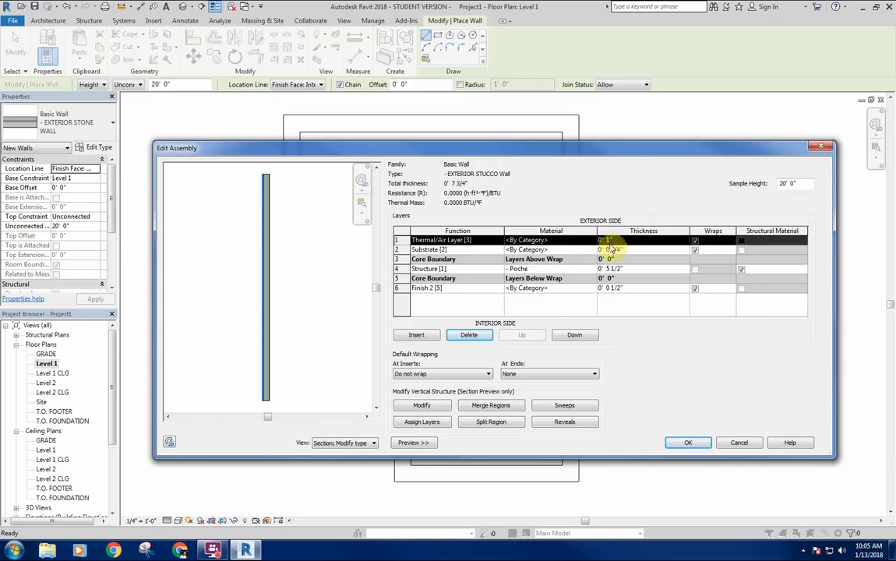
left_click(398, 249)
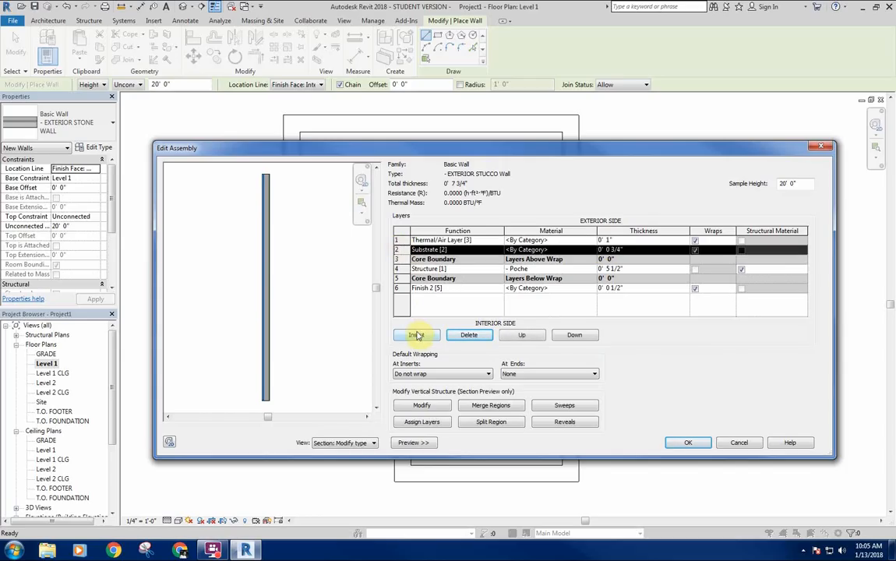
Step: Insert a 1" Thermal/Air Layer [3] just outside the Substrate layer of the exterior stucco wall assembly
left_click(418, 335)
left_click(612, 250)
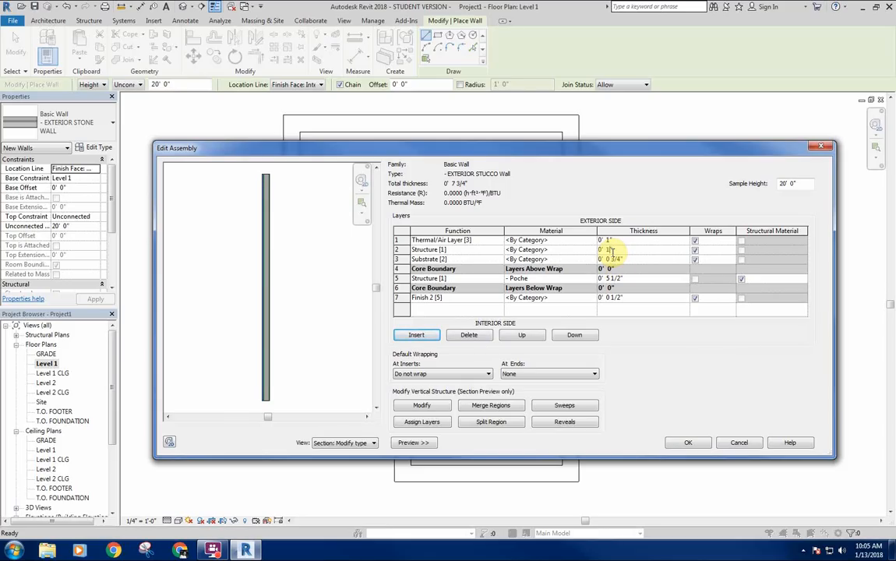
left_click(499, 250)
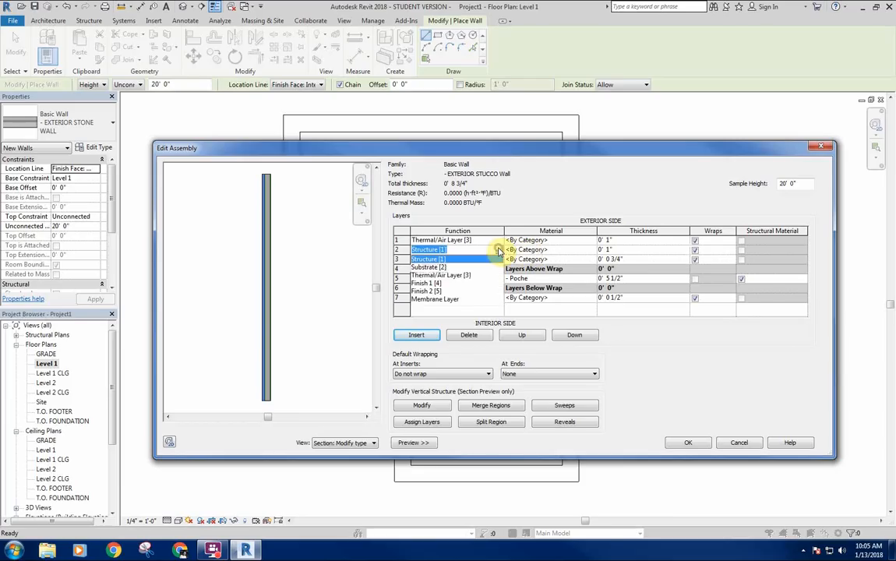
left_click(444, 276)
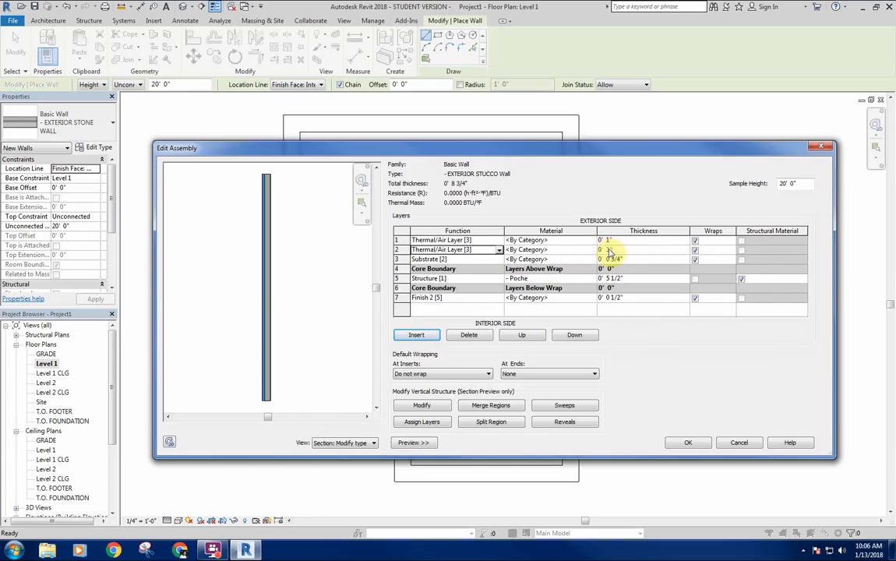
Step: Change the function of the outermost wall layer to Finish 1 [4]
left_click(492, 240)
left_click(499, 240)
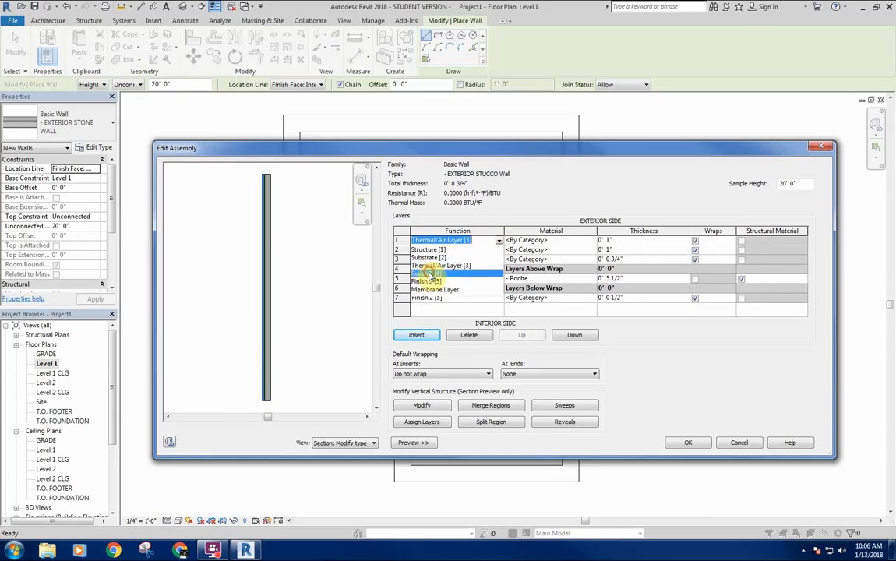
left_click(427, 274)
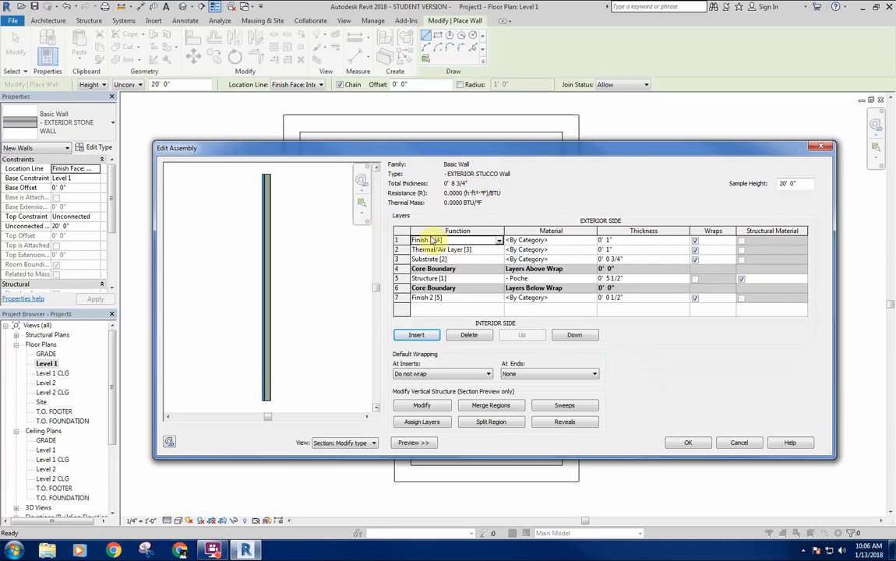
Step: Create a new material for the Finish 1 layer and name it "- Stucco"
left_click(592, 241)
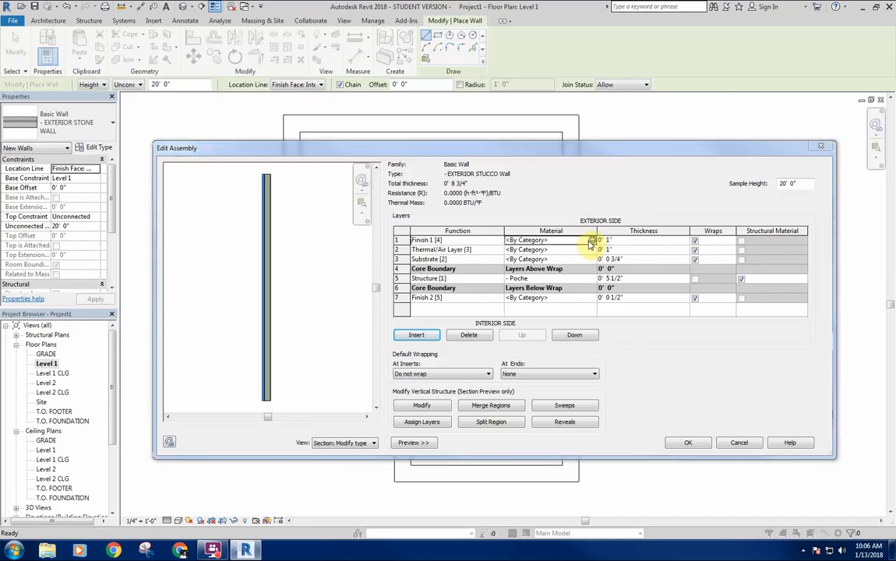
left_click(592, 240)
left_click(133, 419)
left_click(155, 429)
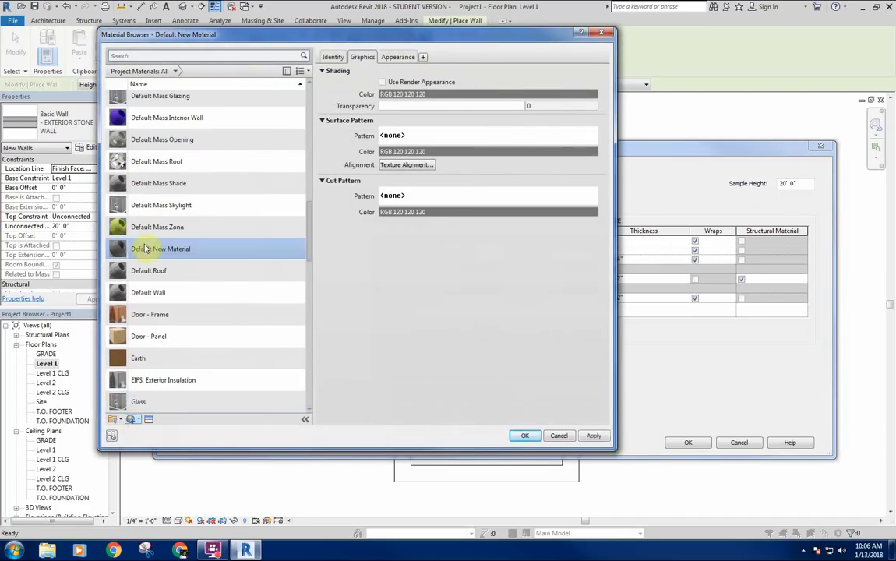
right_click(160, 249)
left_click(171, 281)
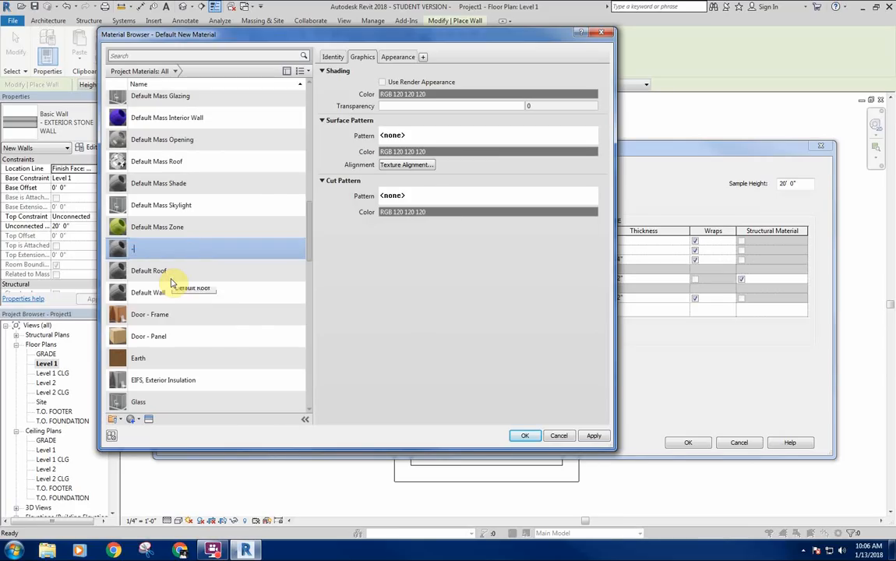
type("- Stucco")
key("Return")
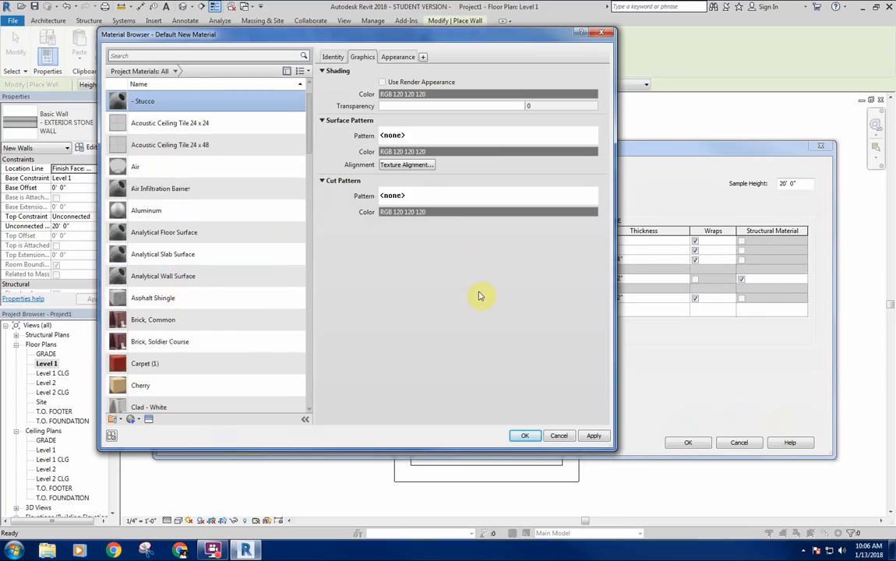
Step: Give the Stucco material a Gypsum-Plaster surface pattern coloured RGB 192-192-192, and accept the material and wall type settings
left_click(399, 135)
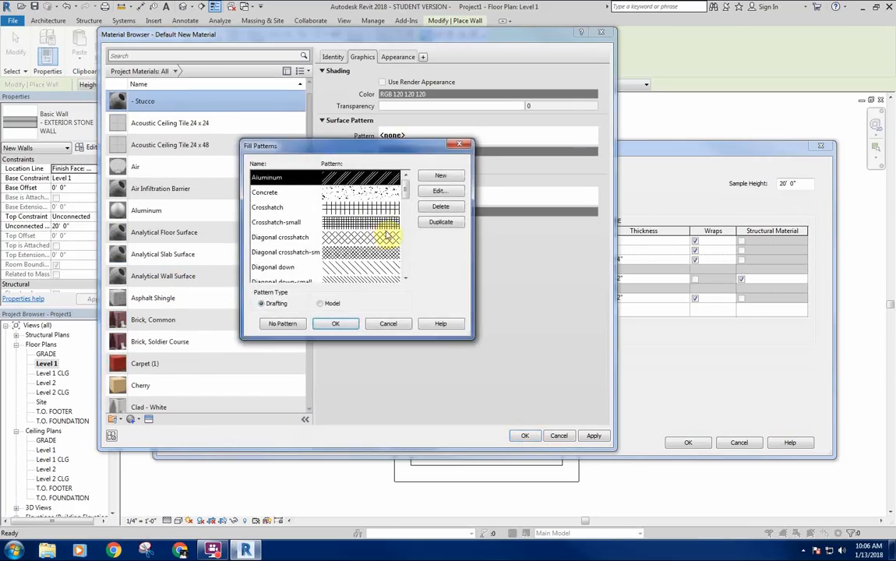
scroll(403, 281, "down", 4)
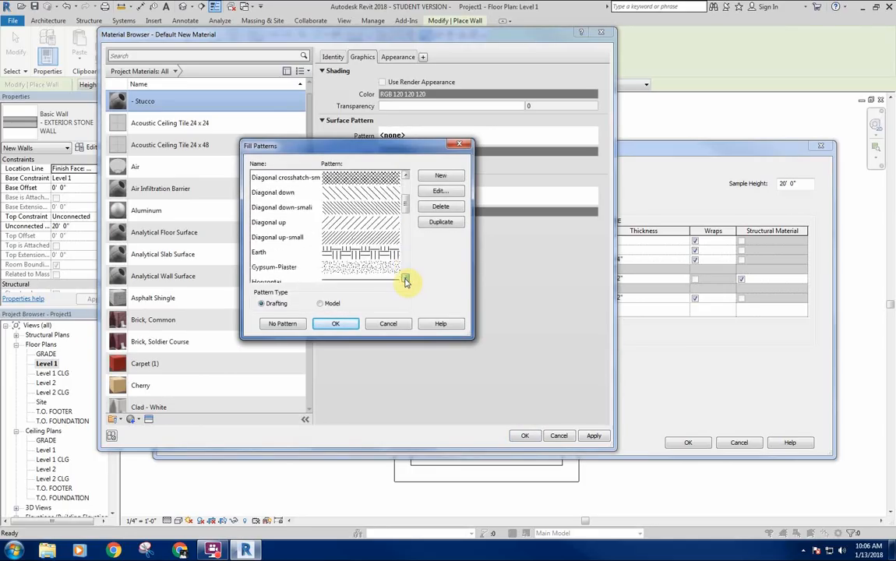
left_click(350, 197)
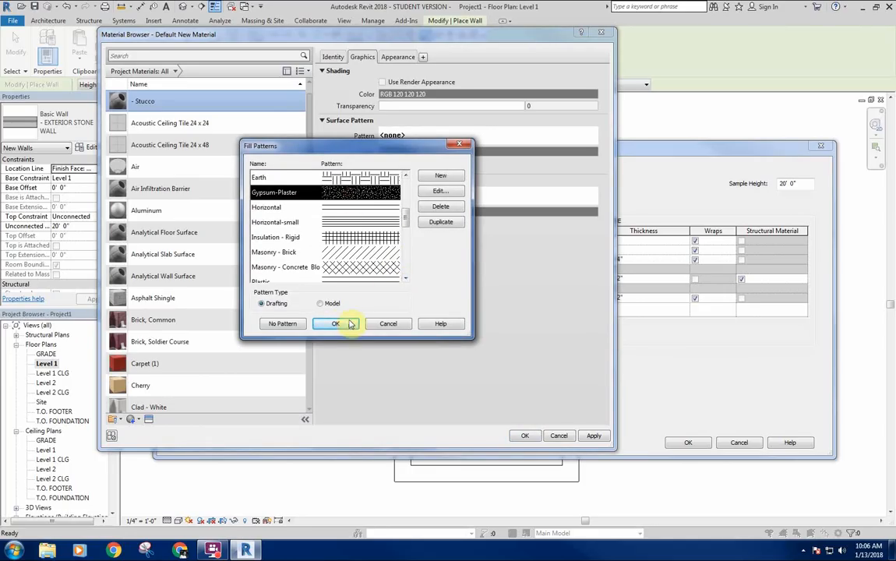
left_click(335, 323)
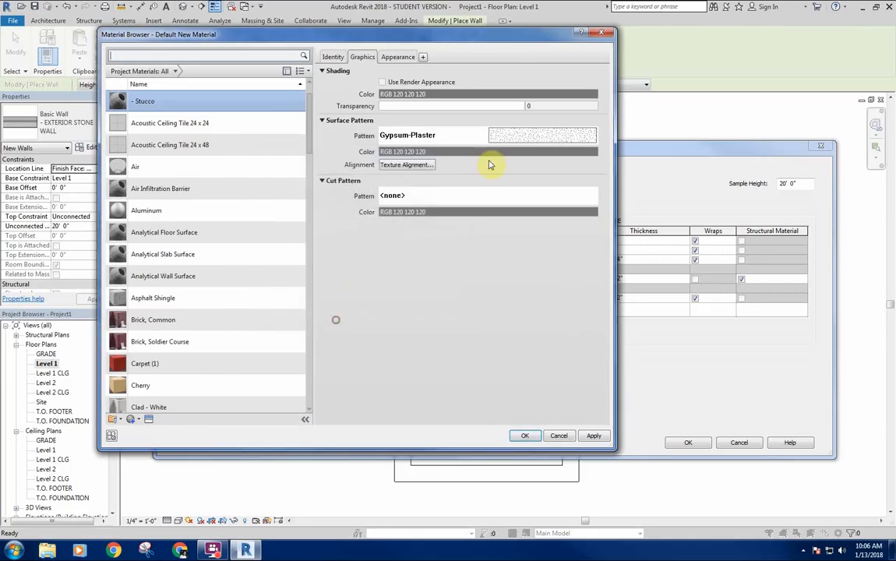
left_click(450, 153)
left_click(316, 224)
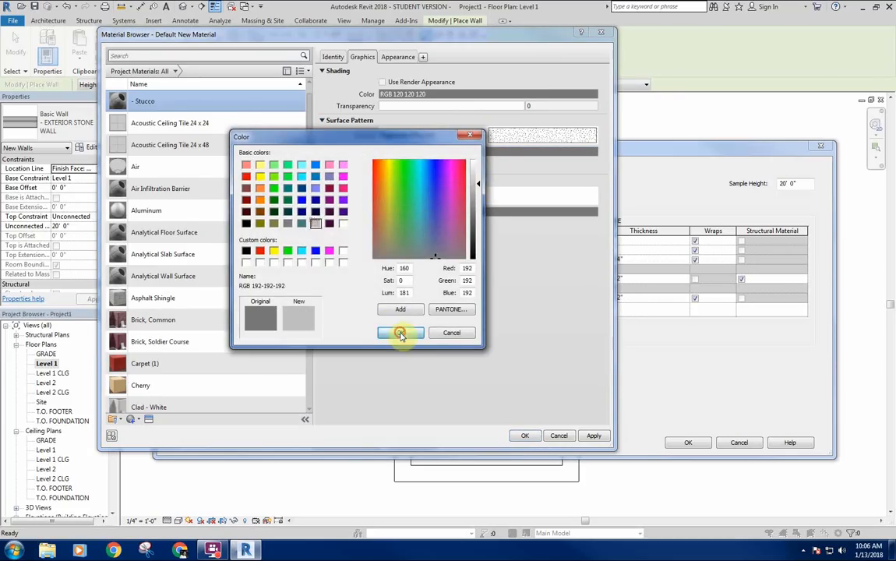
left_click(400, 333)
left_click(525, 437)
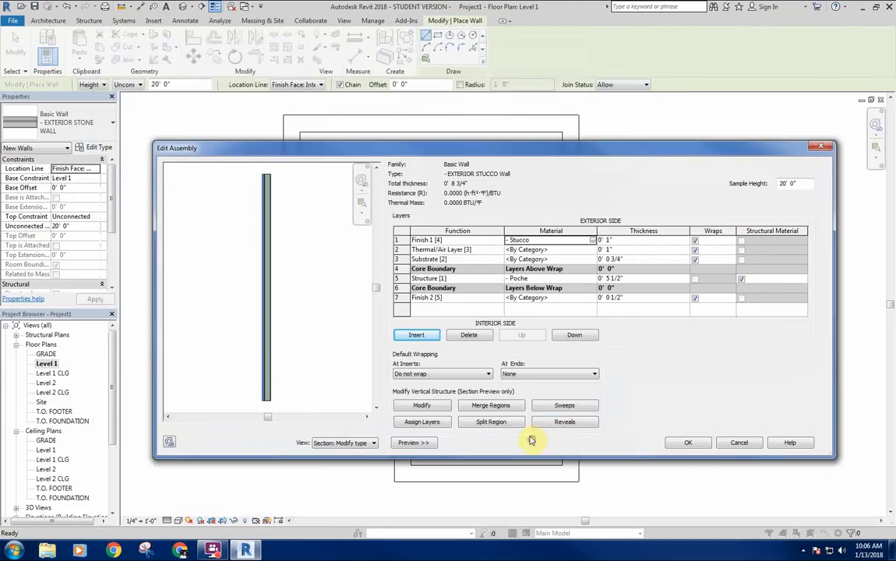
left_click(692, 442)
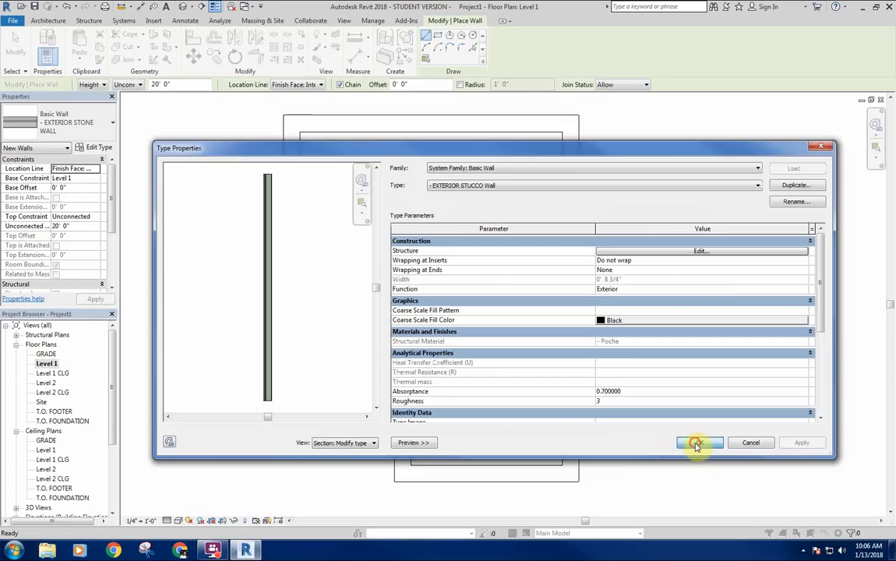
left_click(695, 443)
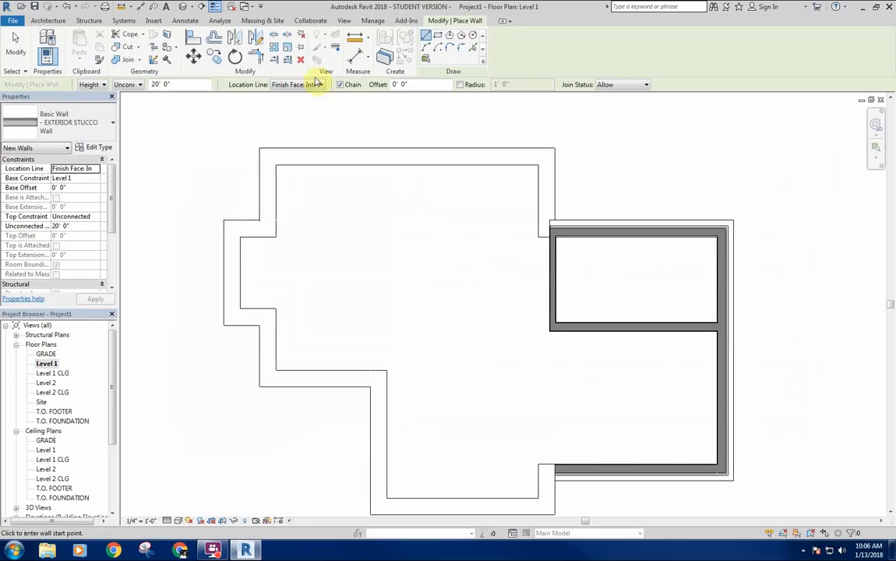
left_click(293, 86)
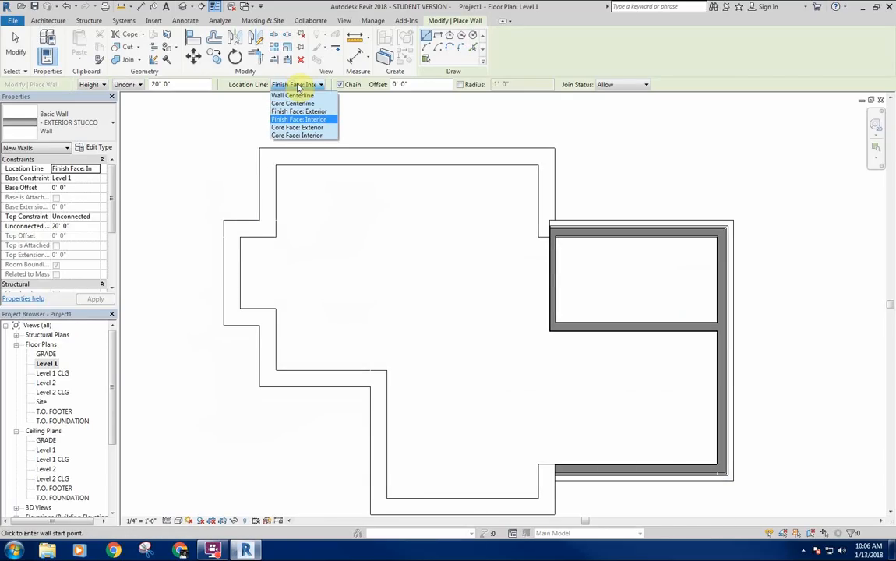
left_click(297, 86)
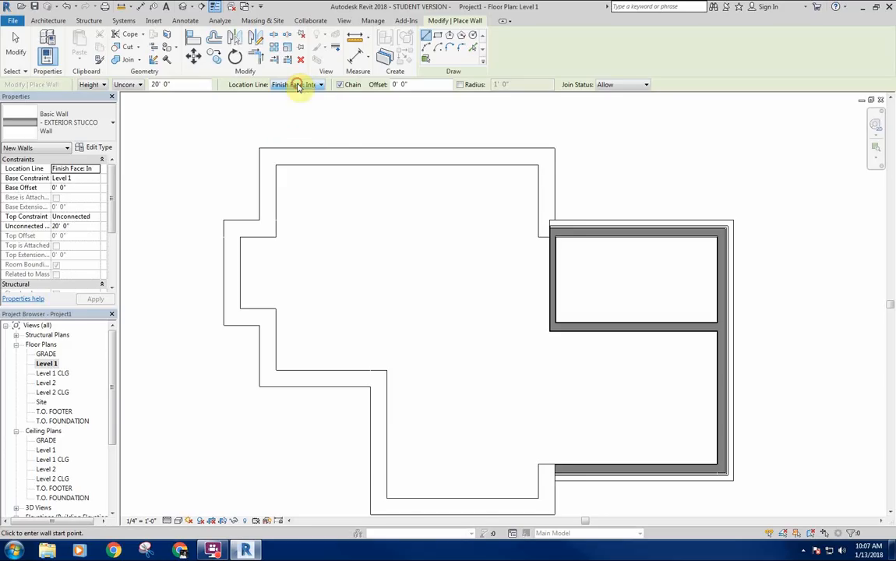
left_click(536, 164)
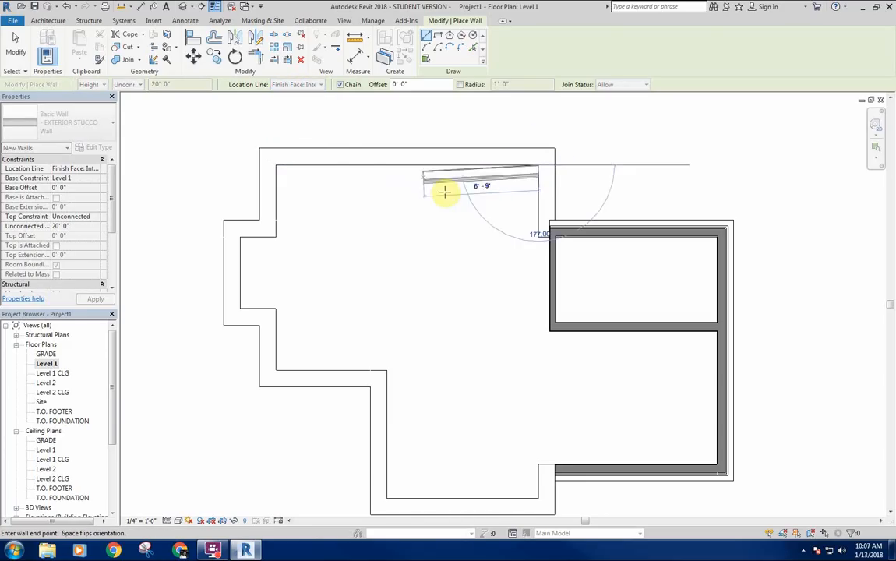
right_click(403, 185)
left_click(410, 191)
Step: Draw stucco walls from the inner end of the lower stone wall down the short jog and along the bottom inner foundation line
middle_click_drag(537, 467, 520, 366)
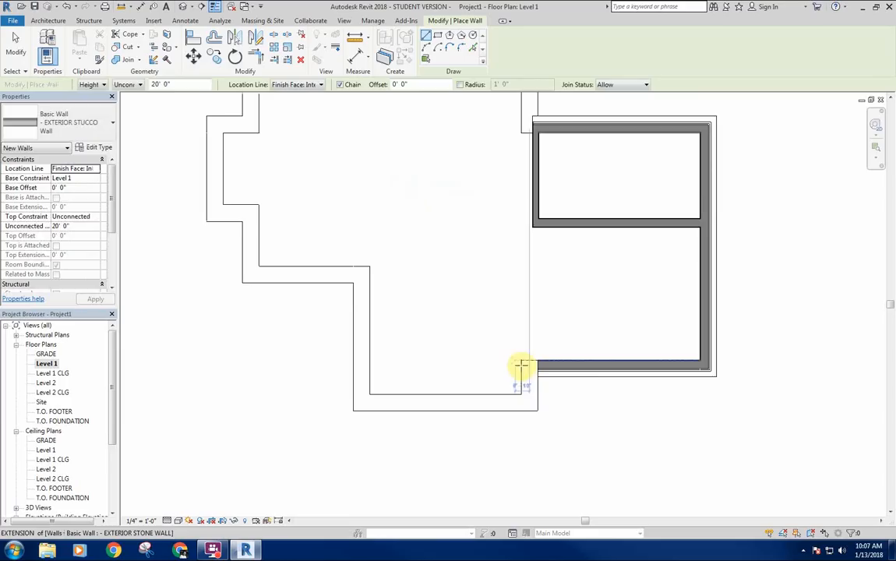
left_click(520, 362)
left_click(520, 386)
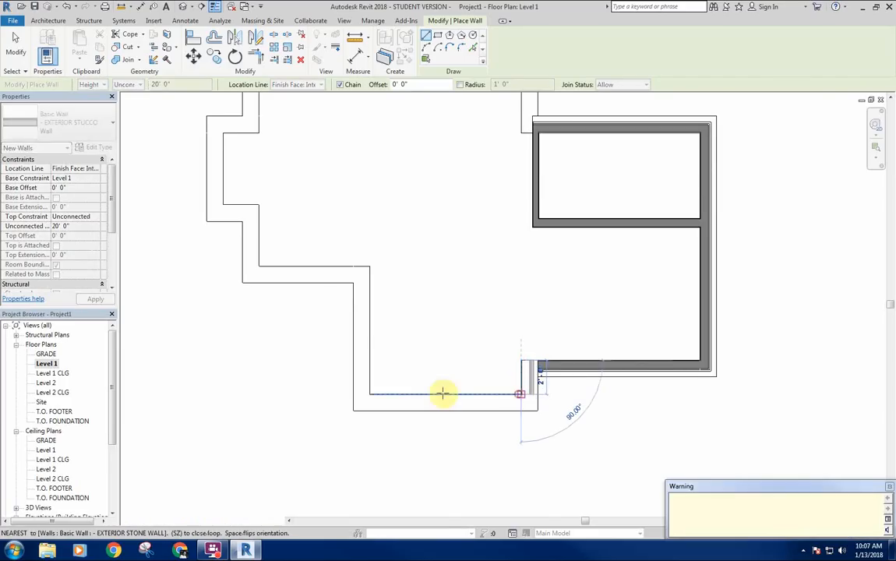
right_click(455, 373)
left_click(460, 375)
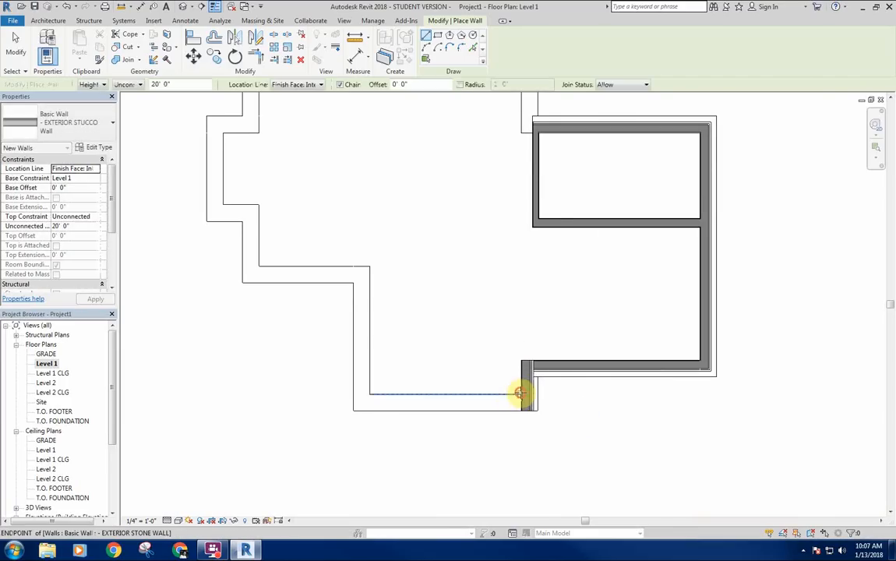
left_click(523, 394)
left_click(370, 395)
right_click(392, 377)
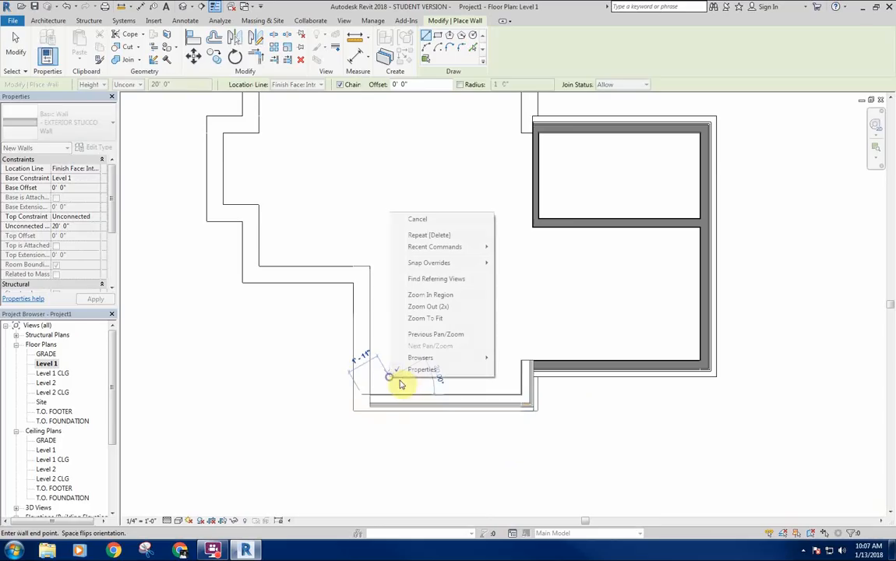
left_click(421, 219)
Step: Draw stucco walls up the lower-left inner foundation line and west along the next horizontal segment to its corner
left_click(370, 395)
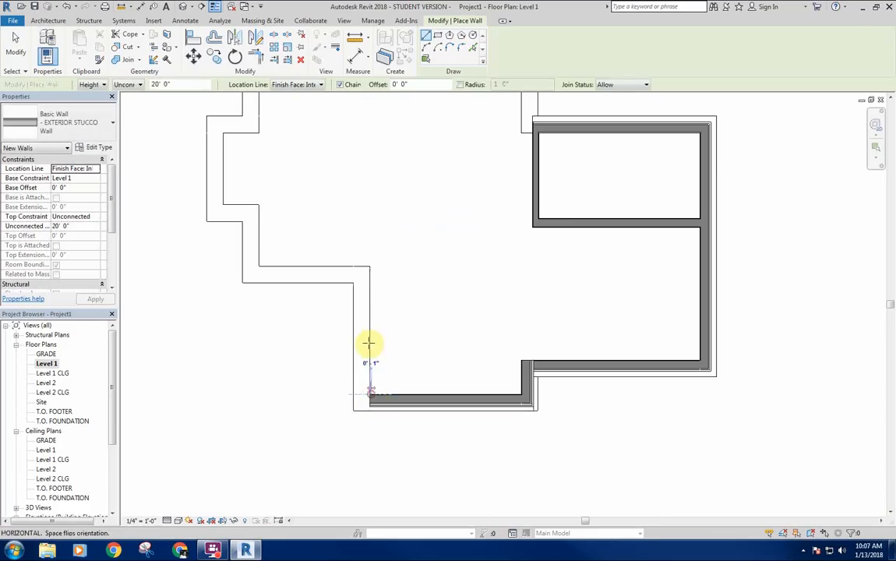
left_click(389, 268)
right_click(394, 265)
left_click(402, 270)
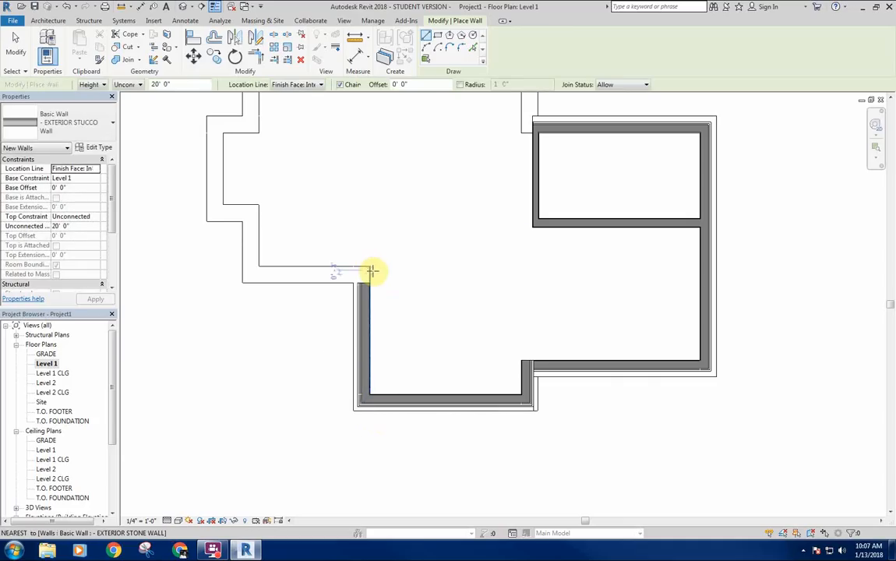
left_click(370, 268)
left_click(259, 265)
right_click(309, 242)
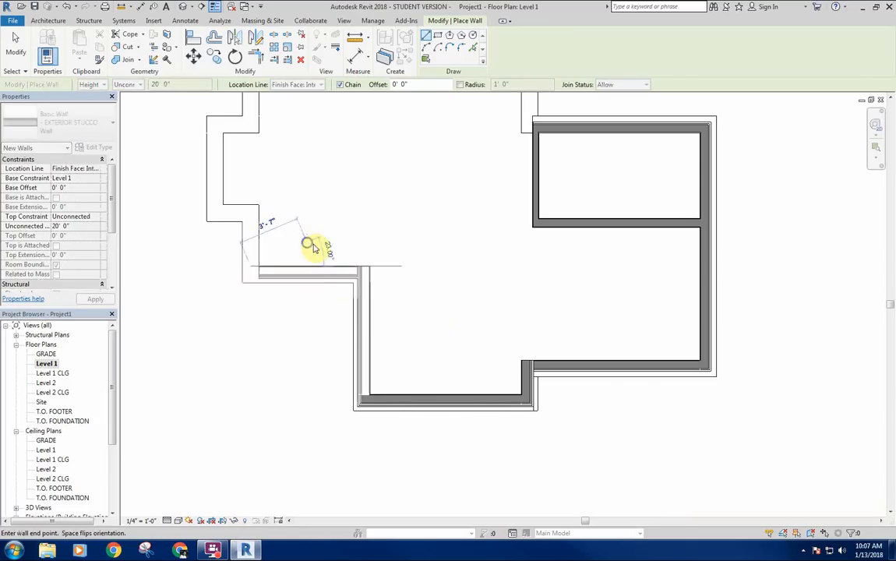
left_click(318, 247)
Step: Draw a vertical stucco wall about 3'-7" long from that corner up to the lower edge of the left foundation bump-out
left_click(258, 265)
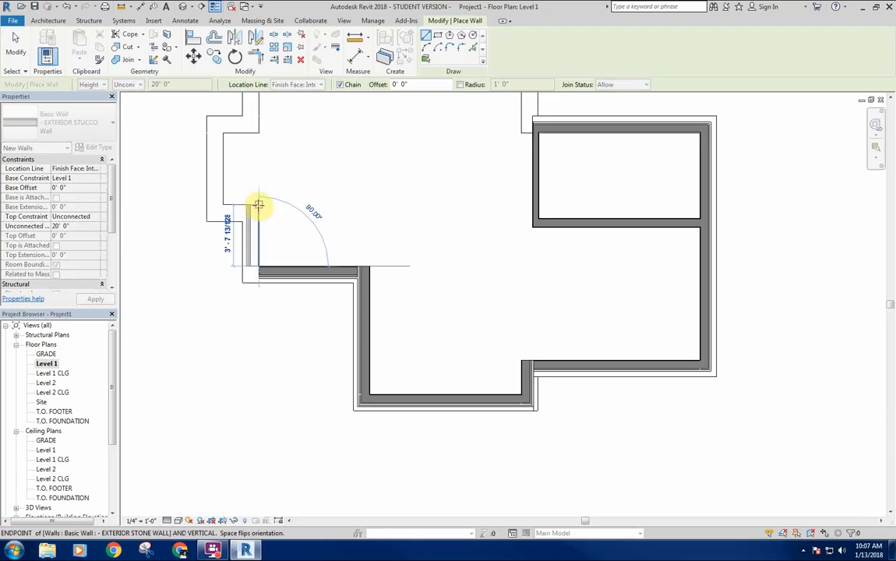
middle_click_drag(278, 168, 301, 278)
middle_click_drag(293, 223, 288, 174)
left_click(275, 267)
right_click(278, 208)
left_click(300, 215)
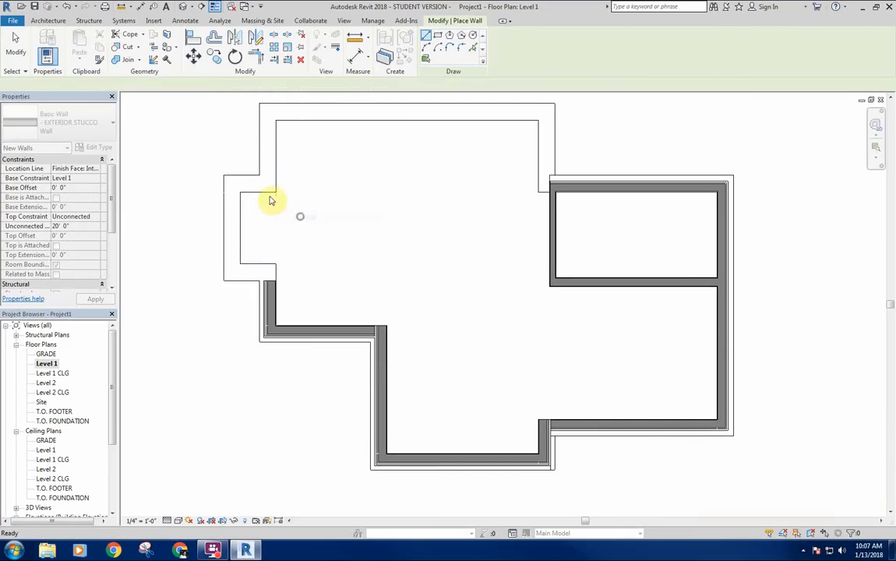
Step: Draw a 4'-2 1/2" stucco wall from above the bump-out to the top-left inner corner, and another along the whole top inner line
left_click(274, 190)
left_click(272, 123)
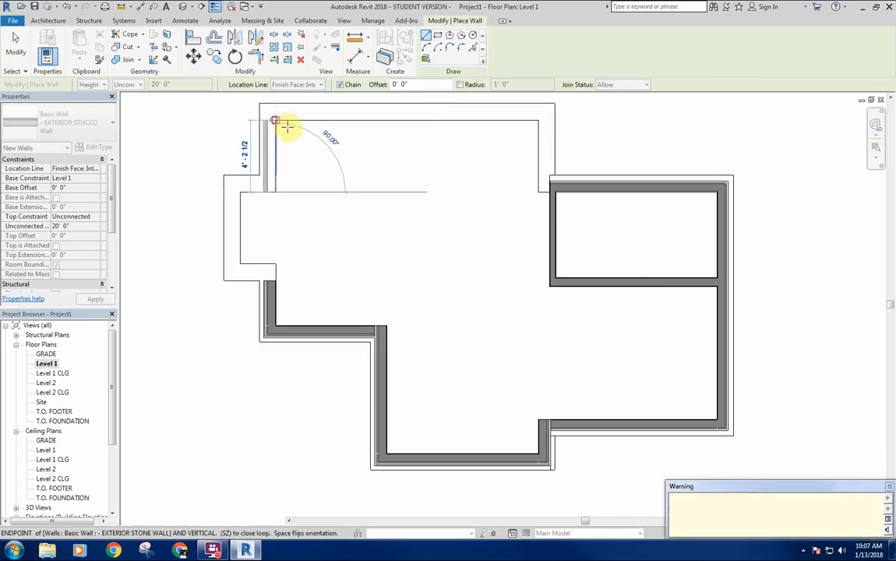
right_click(298, 135)
left_click(321, 141)
left_click(279, 121)
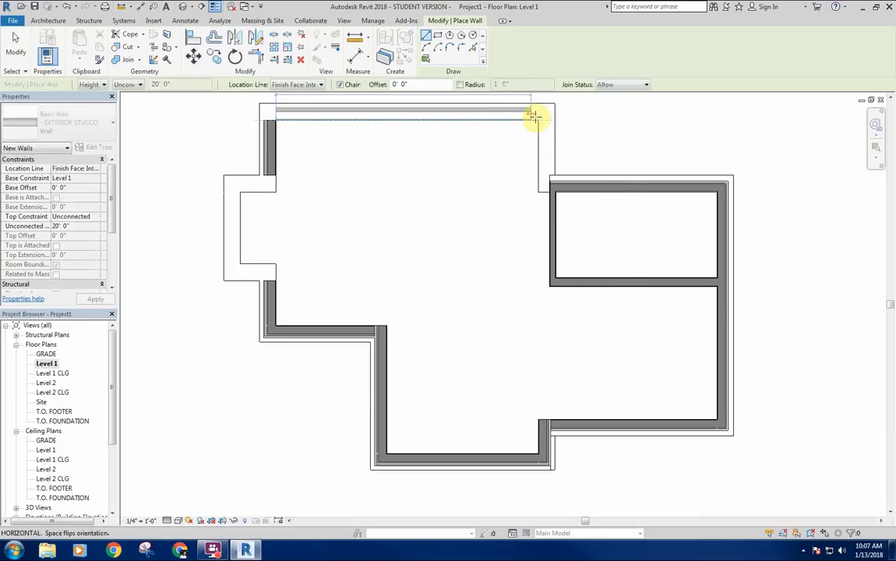
right_click(521, 150)
left_click(531, 156)
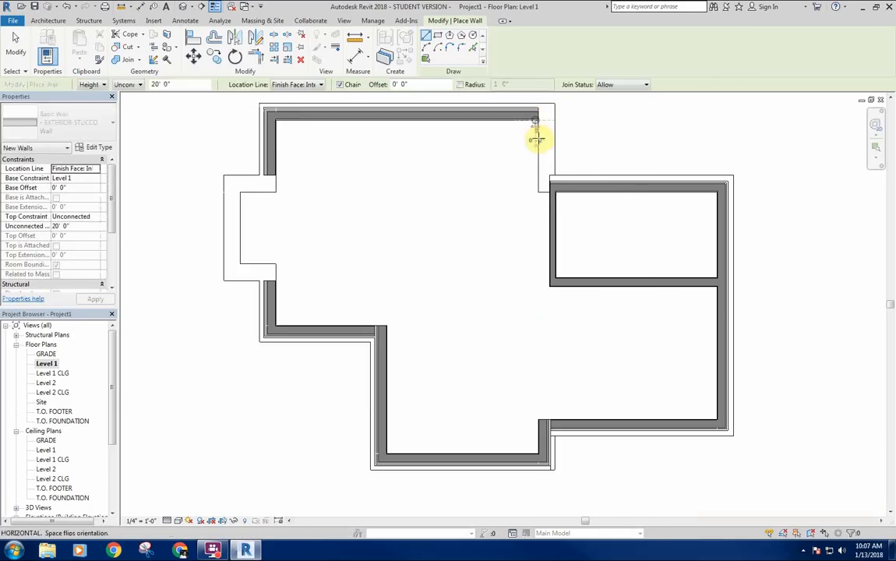
Step: Draw the last stucco wall from the top-right inner corner down to the upper stone wall and finish placing walls
left_click(537, 124)
left_click(490, 177)
right_click(474, 175)
left_click(483, 178)
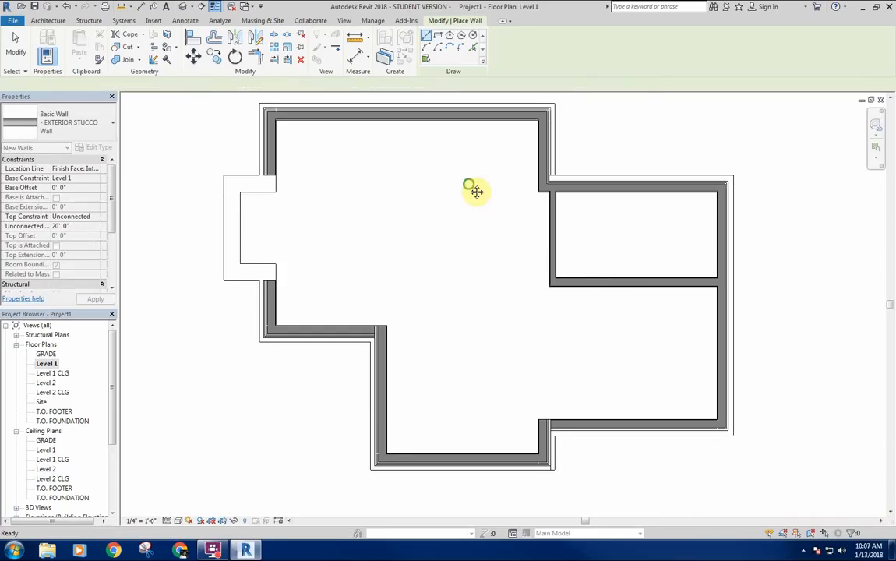
key("Escape")
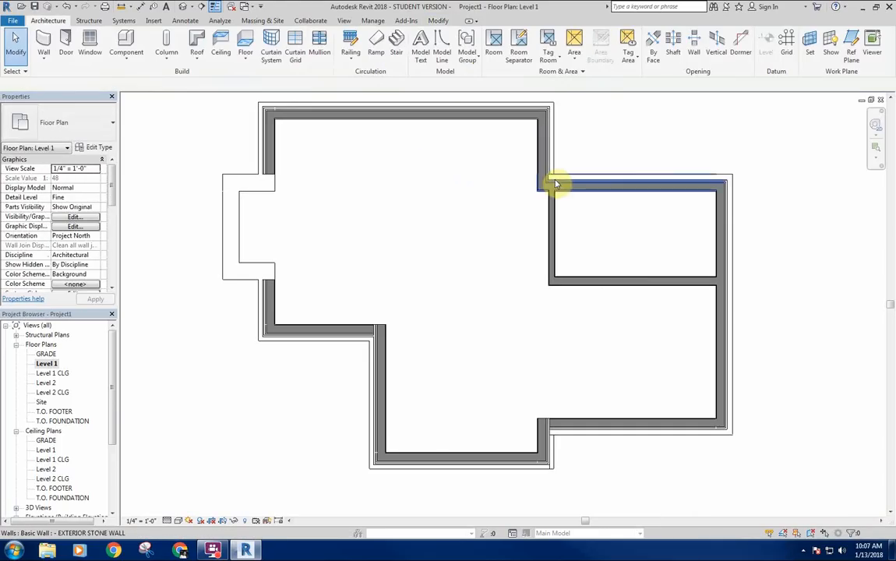
scroll(557, 180, "up", 2)
scroll(556, 178, "down", 1)
scroll(471, 197, "down", 2)
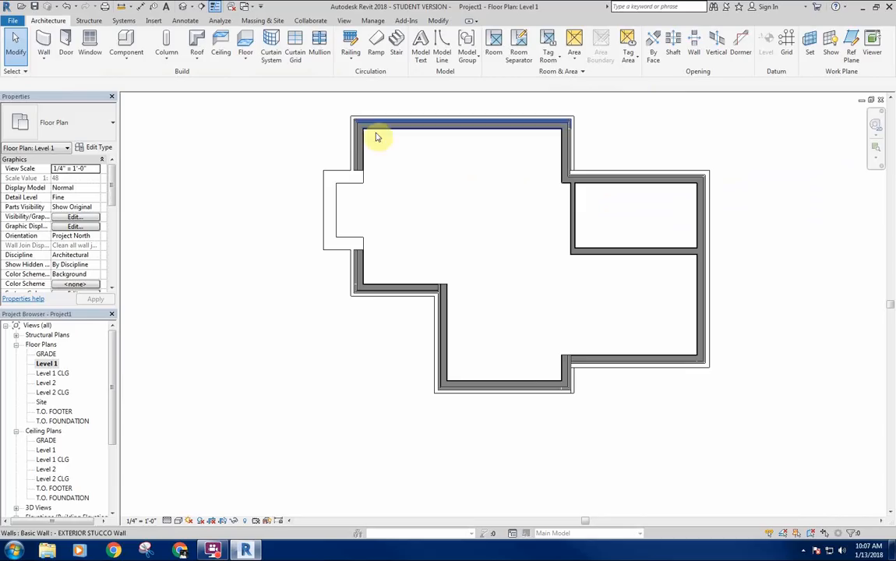
scroll(424, 293, "up", 2)
key("t")
key("r")
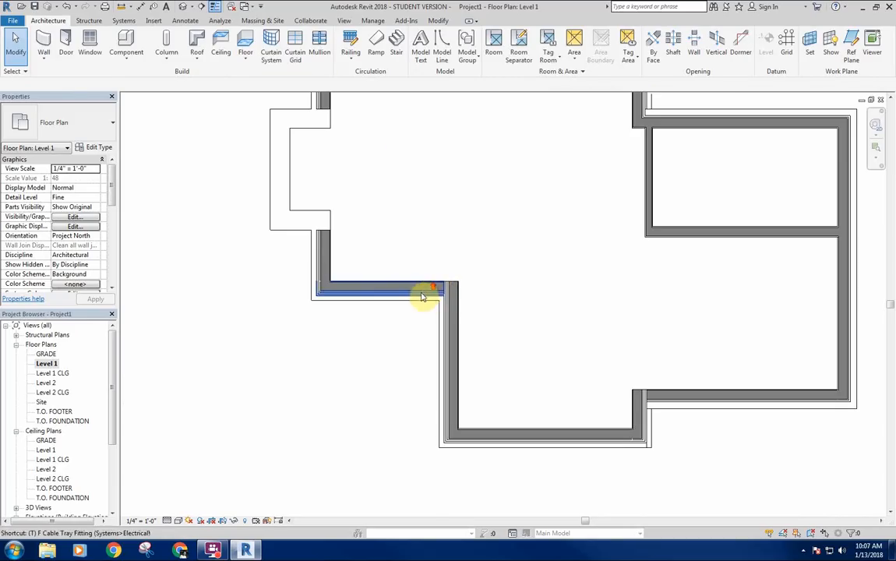
left_click(425, 294)
right_click(470, 263)
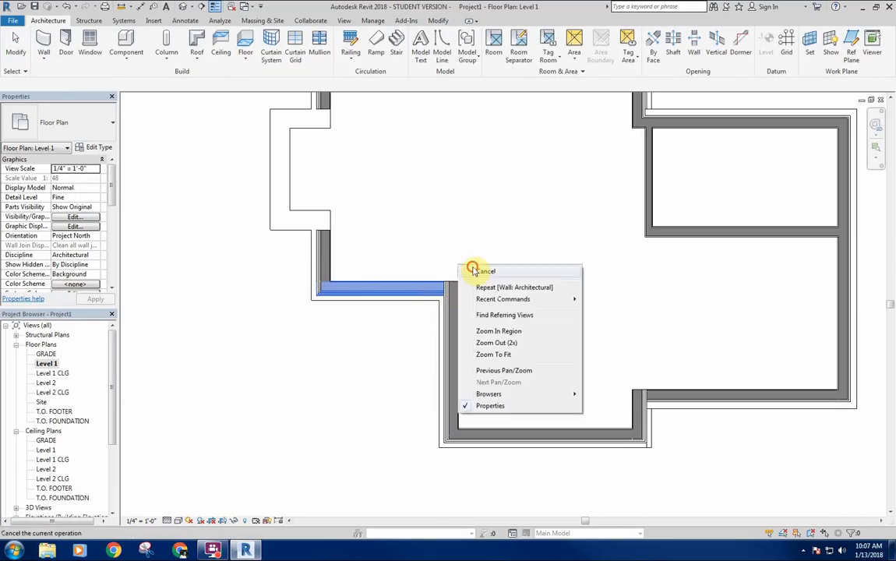
left_click(485, 270)
Step: Try alternative butt and miter wall join configurations at the lower-left stepped corner of the stucco walls
left_click(446, 309)
scroll(476, 280, "up", 5)
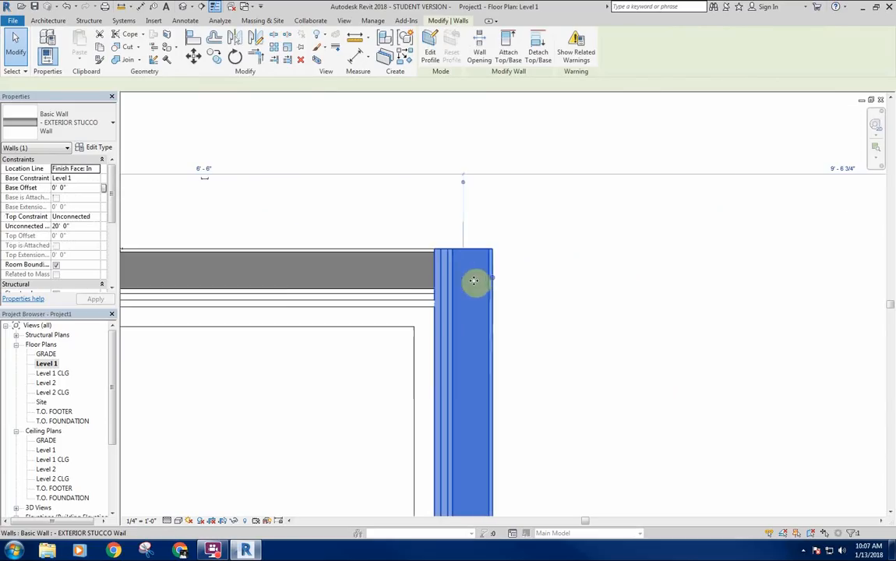
left_click(315, 175)
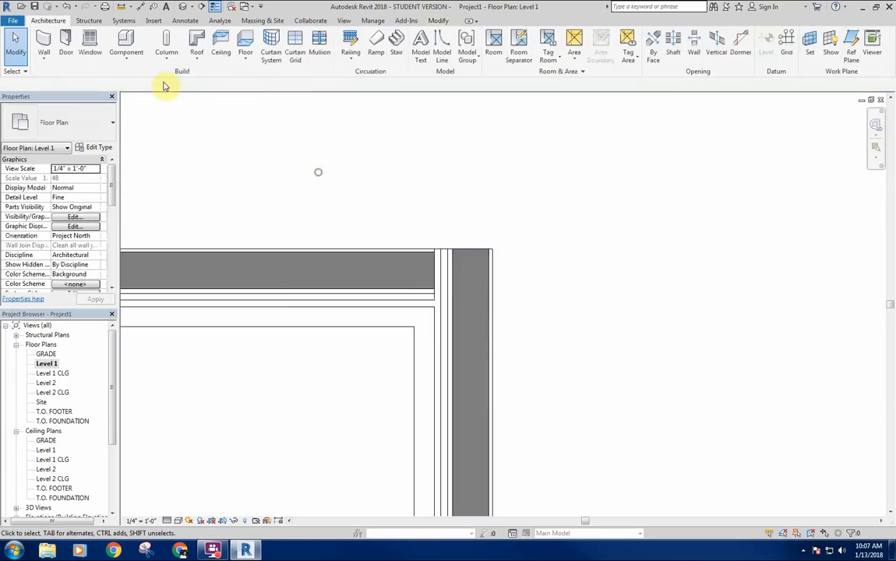
left_click(437, 20)
left_click(154, 62)
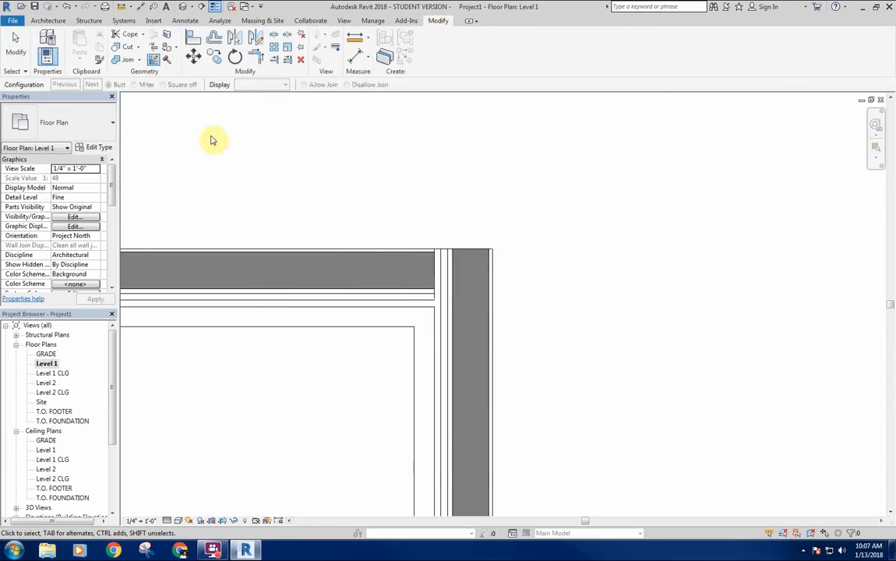
left_click(449, 285)
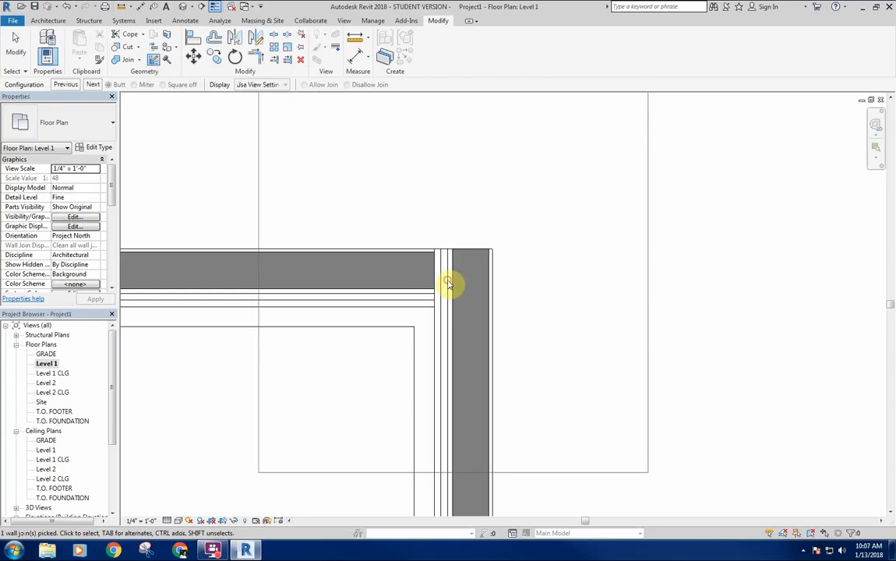
left_click(93, 85)
left_click(93, 85)
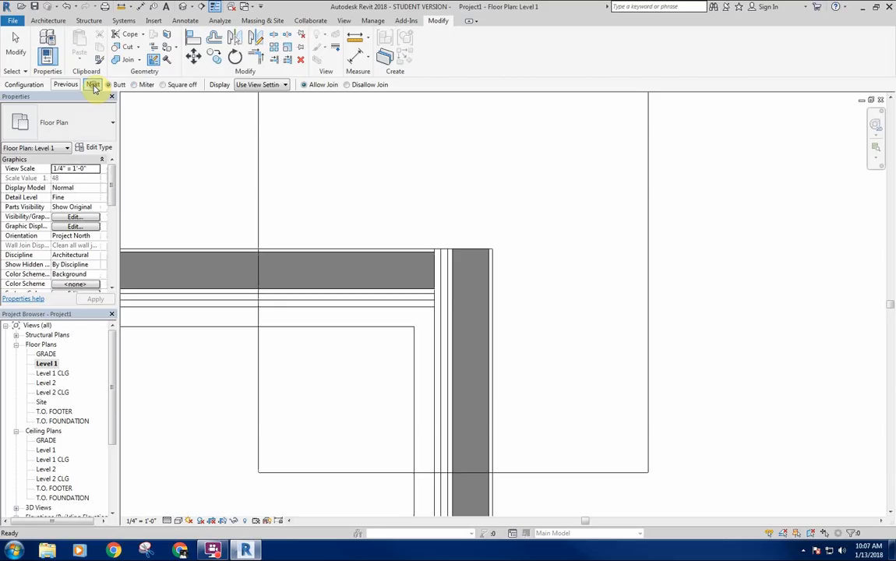
left_click(92, 85)
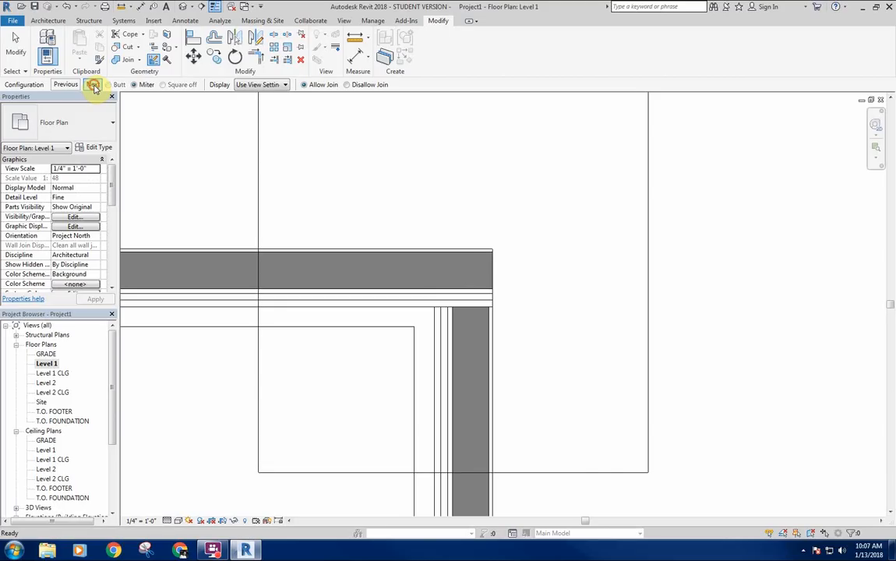
left_click(93, 85)
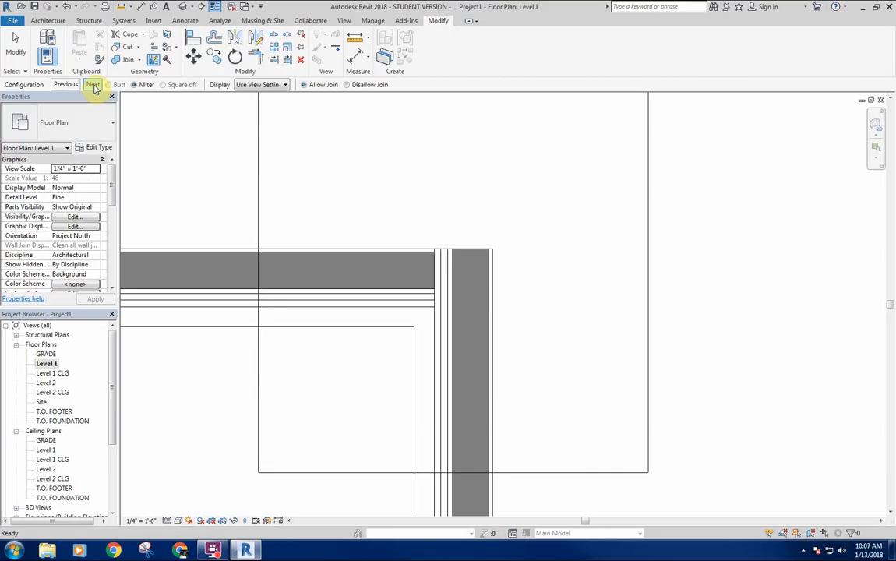
right_click(310, 145)
left_click(320, 148)
Step: Constrain all eight exterior stucco walls up to Level 1 CLG and give them a base offset of 3' 0"
scroll(356, 175, "down", 4)
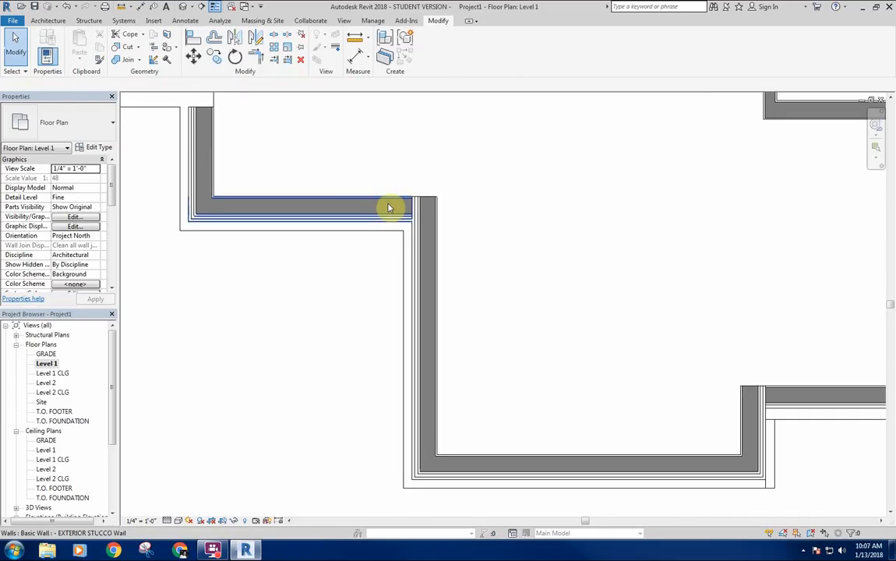
left_click(386, 206)
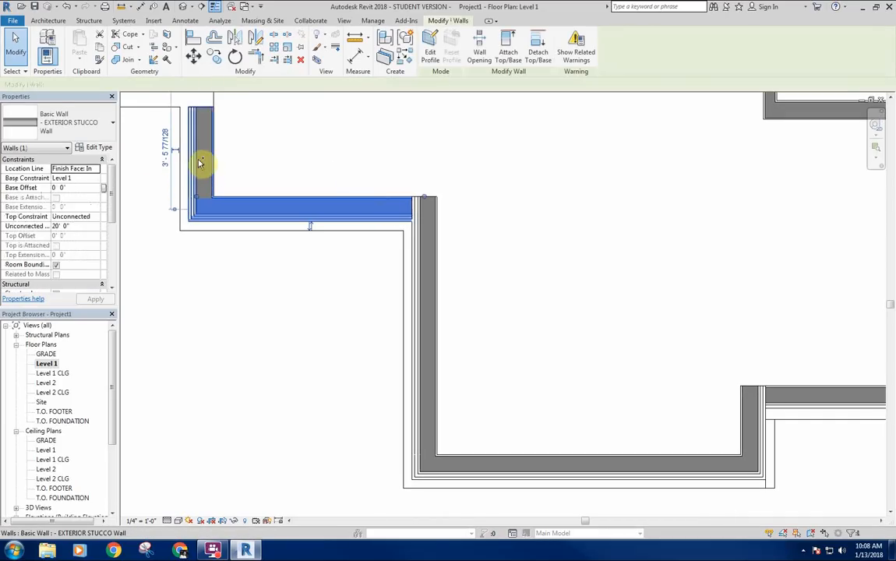
left_click(425, 260, "ctrl")
left_click(529, 468, "ctrl")
left_click(754, 435, "ctrl")
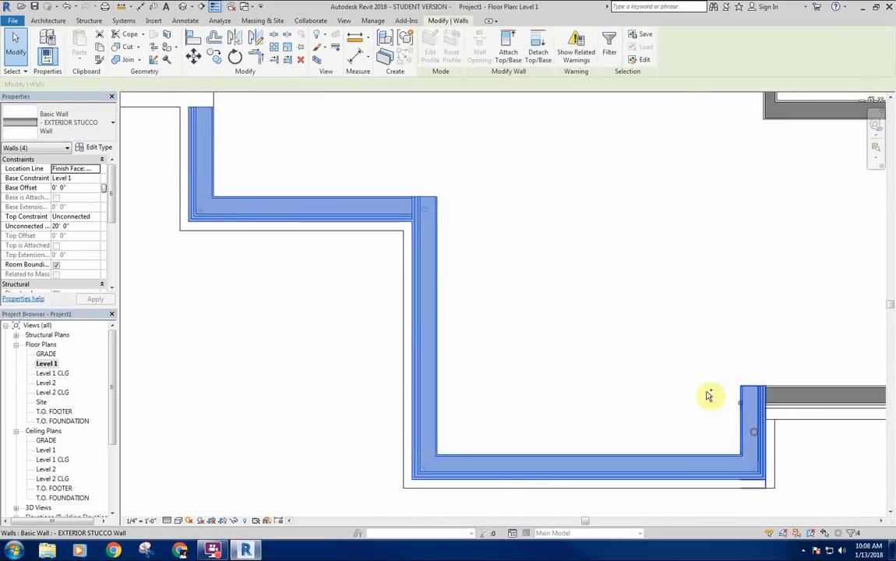
scroll(610, 296, "down", 4)
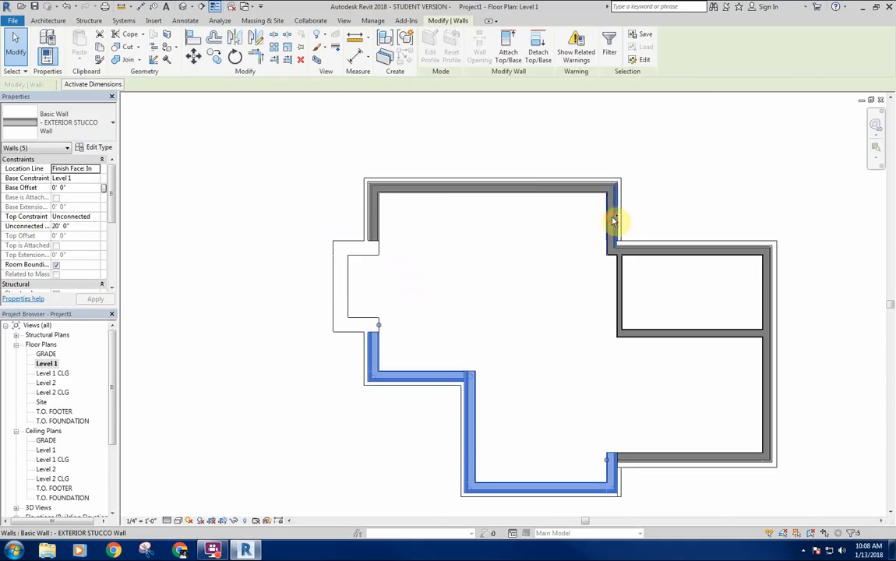
left_click(612, 222, "ctrl")
left_click(544, 189, "ctrl")
left_click(373, 198, "ctrl")
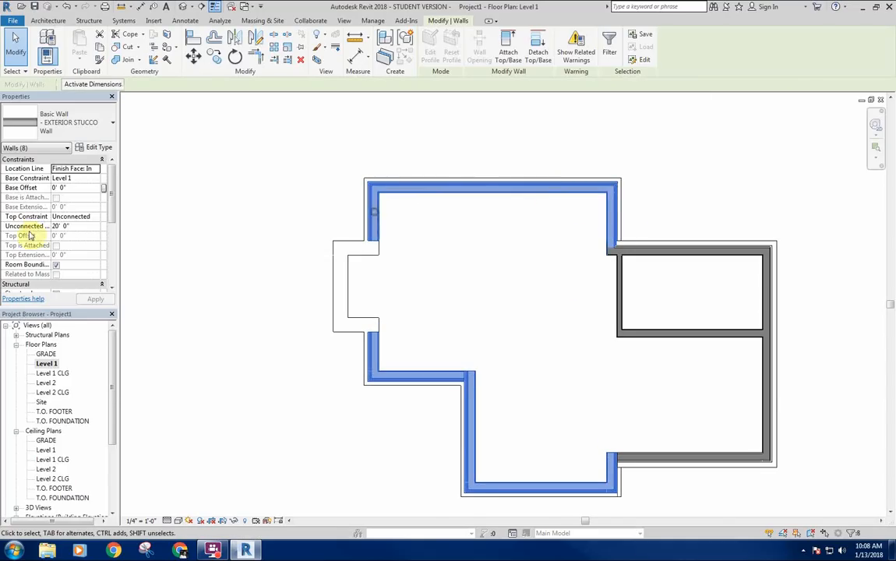
left_click(96, 218)
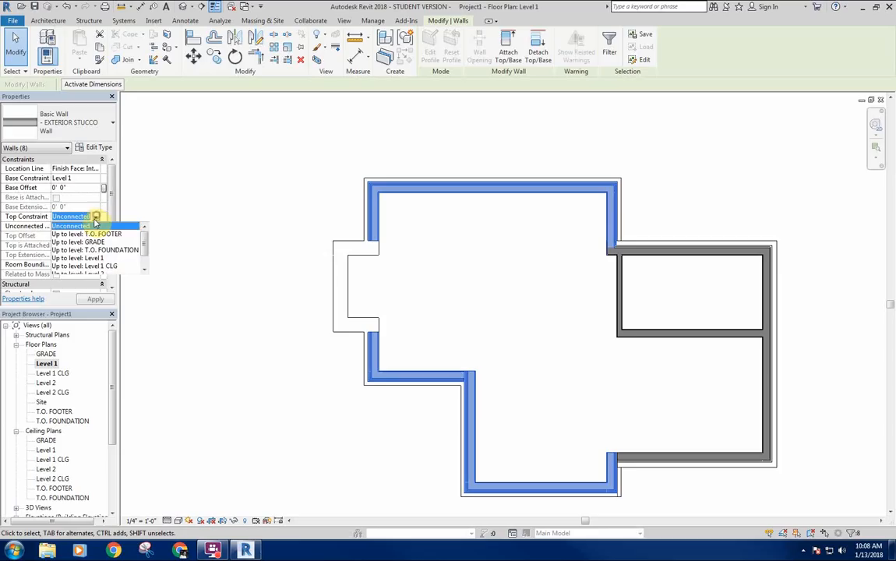
scroll(110, 264, "down", 1)
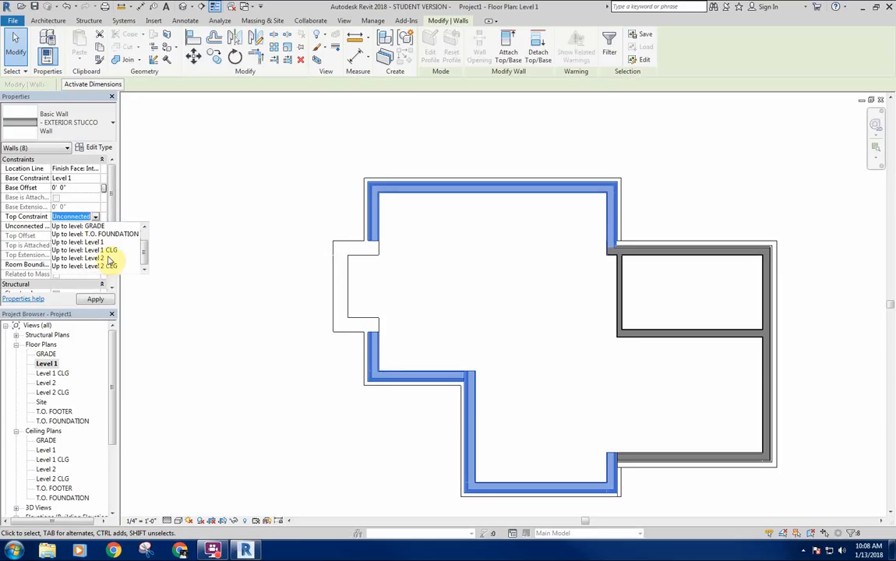
left_click(108, 250)
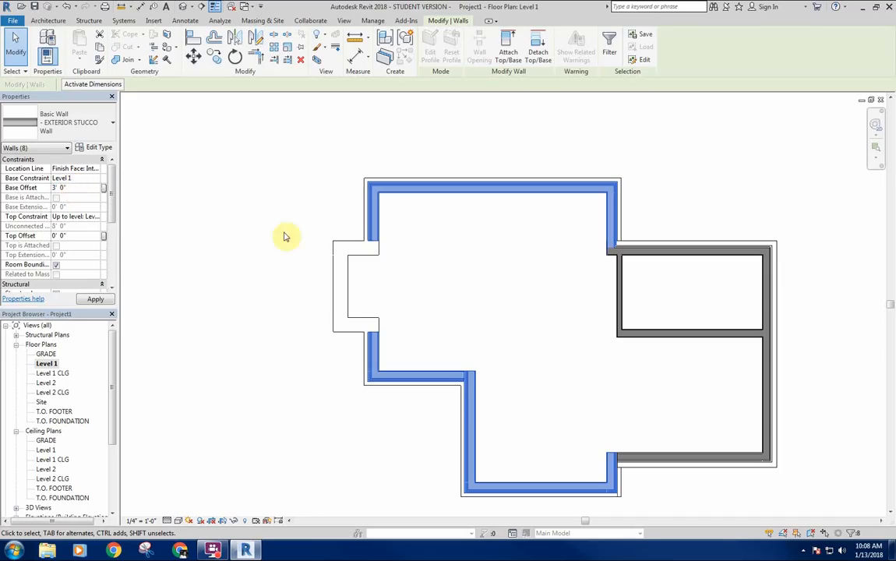
left_click(251, 193)
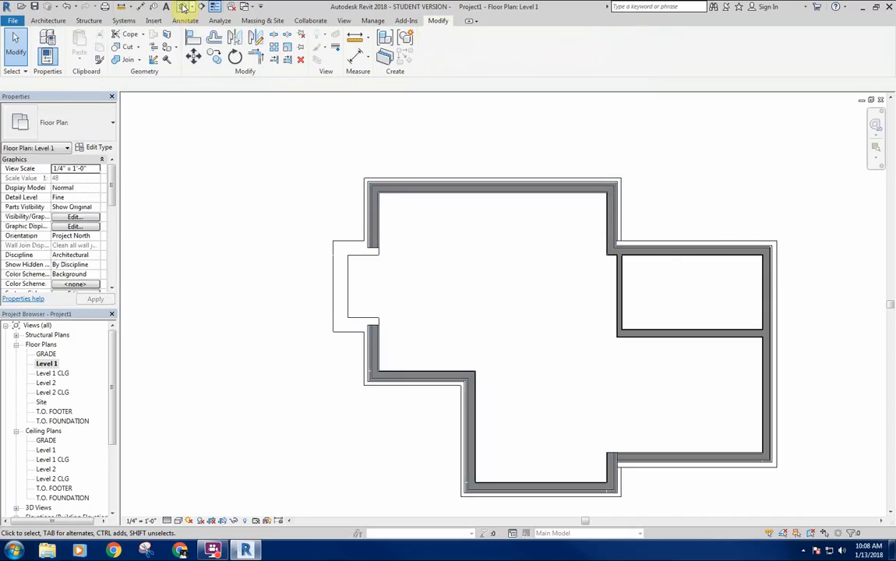
Step: Examine the stepped corner of the stucco walls in plan and the whole wall arrangement in the default 3D view
scroll(567, 388, "up", 5)
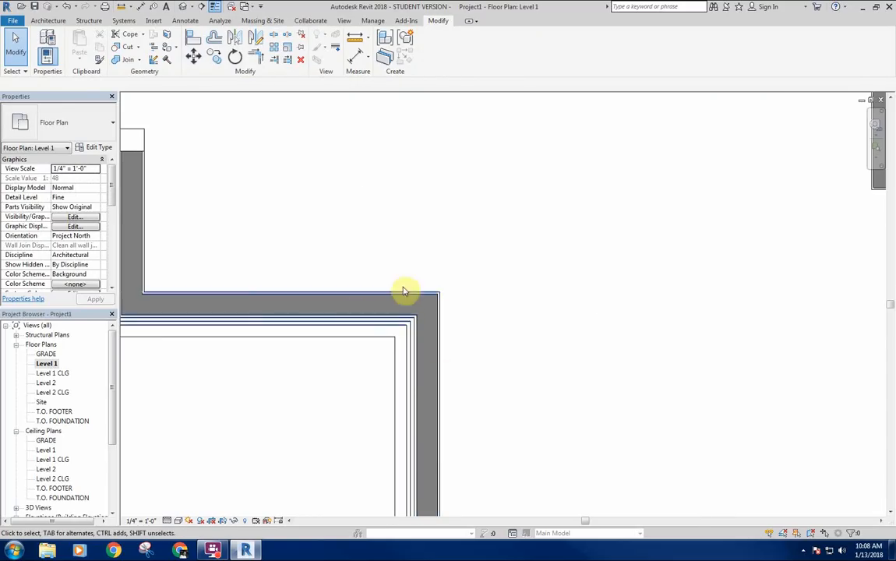
scroll(399, 302, "down", 2)
scroll(261, 247, "down", 3)
middle_click_drag(260, 248, 466, 281)
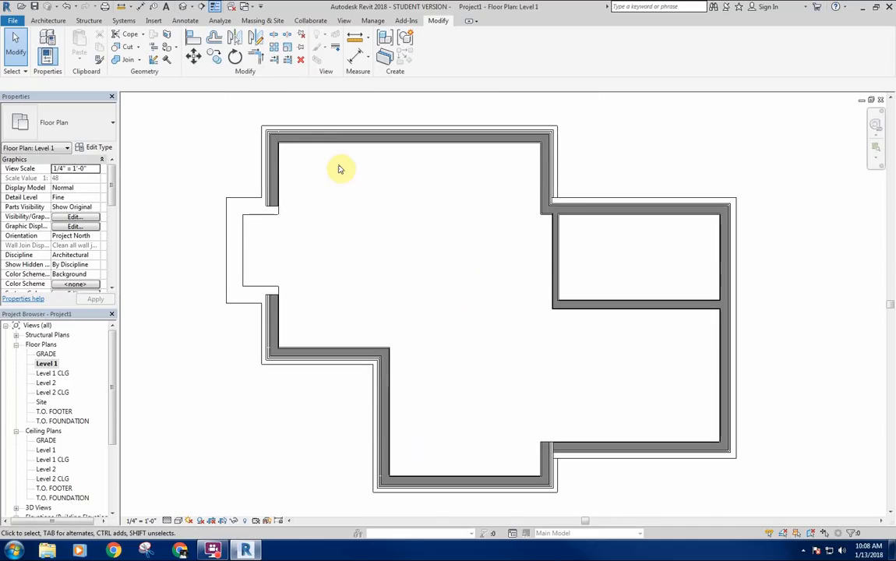
left_click(181, 6)
middle_click_drag(467, 436, 562, 370, "shift")
middle_click_drag(393, 470, 439, 401, "shift")
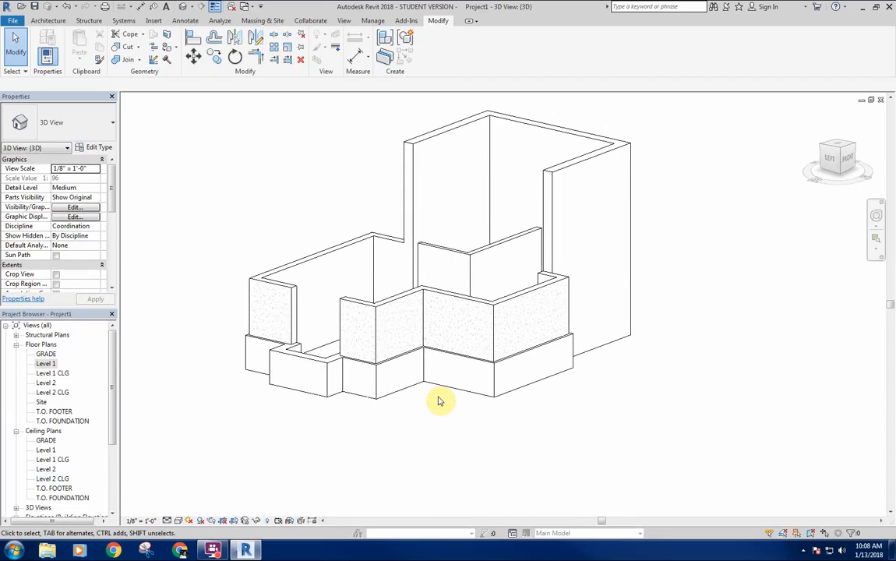
Step: Set the 3D view scale to 1/2" = 1'-0" and check the stucco surface pattern up close
scroll(364, 352, "up", 2)
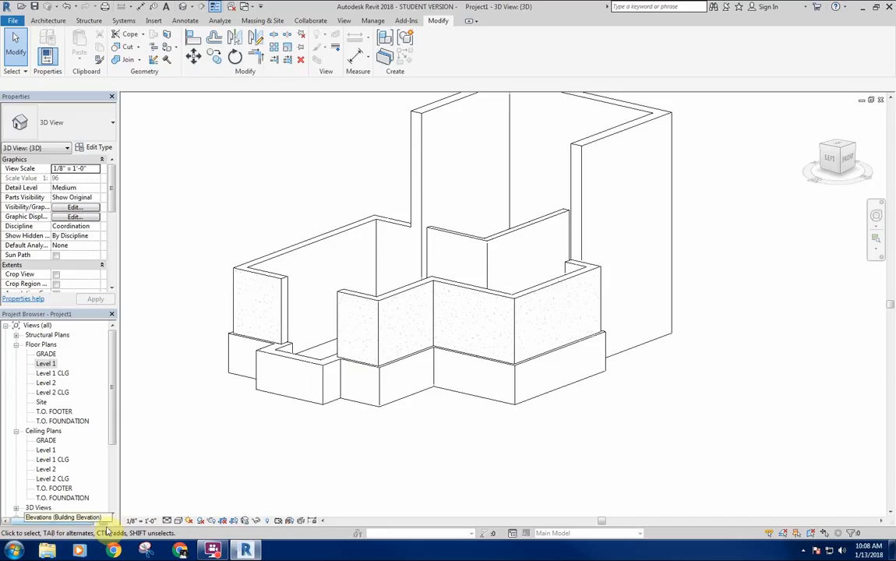
left_click(143, 520)
left_click(160, 263)
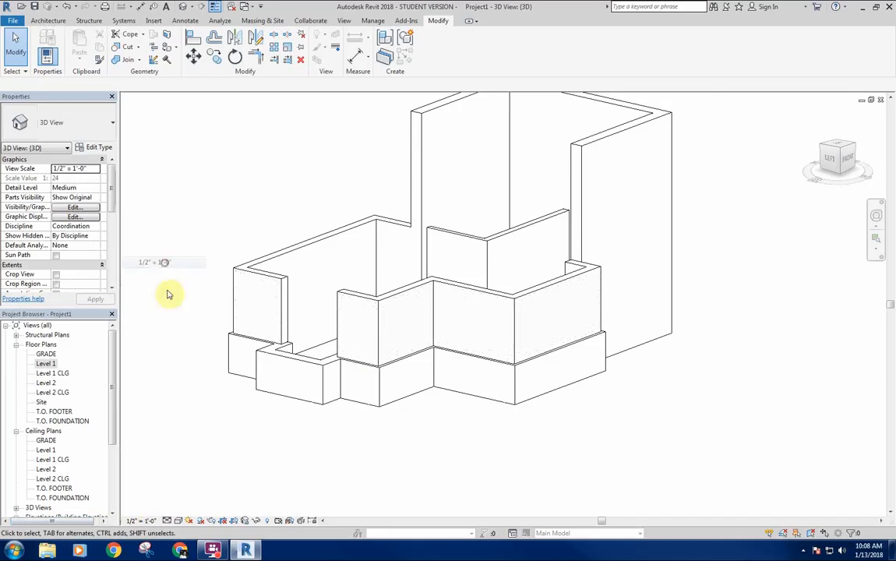
scroll(376, 411, "up", 5)
scroll(440, 347, "up", 2)
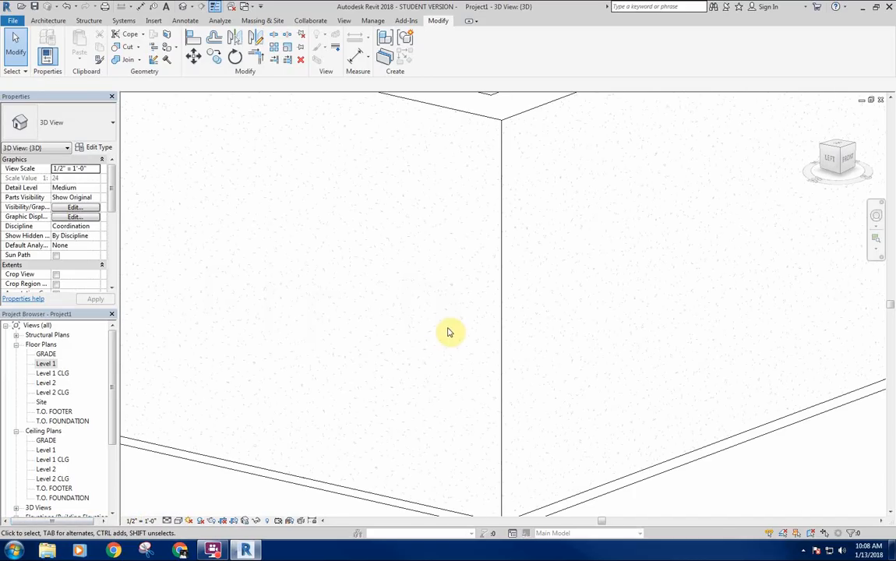
scroll(456, 308, "down", 8)
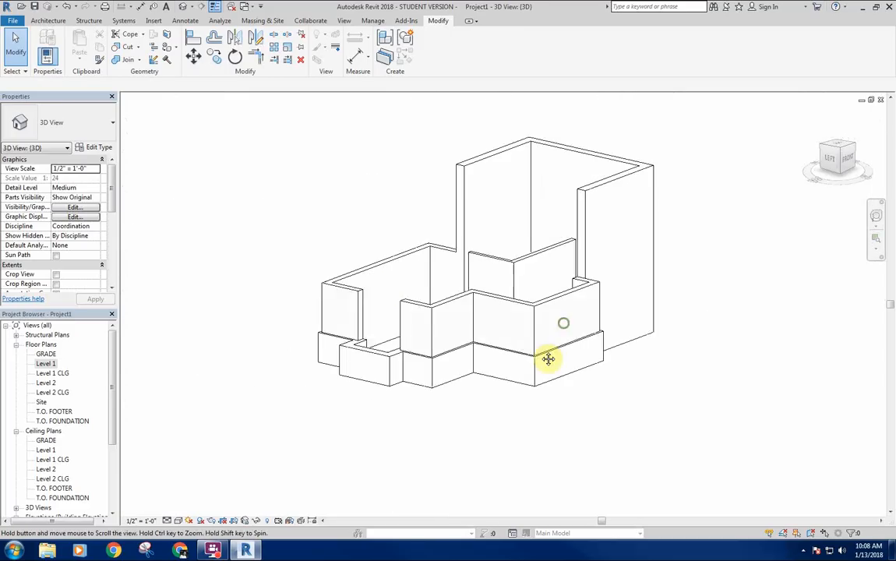
Step: Inspect the short stone base wall beneath the stucco beside the bump-out in the 3D view
middle_click_drag(611, 380, 608, 382)
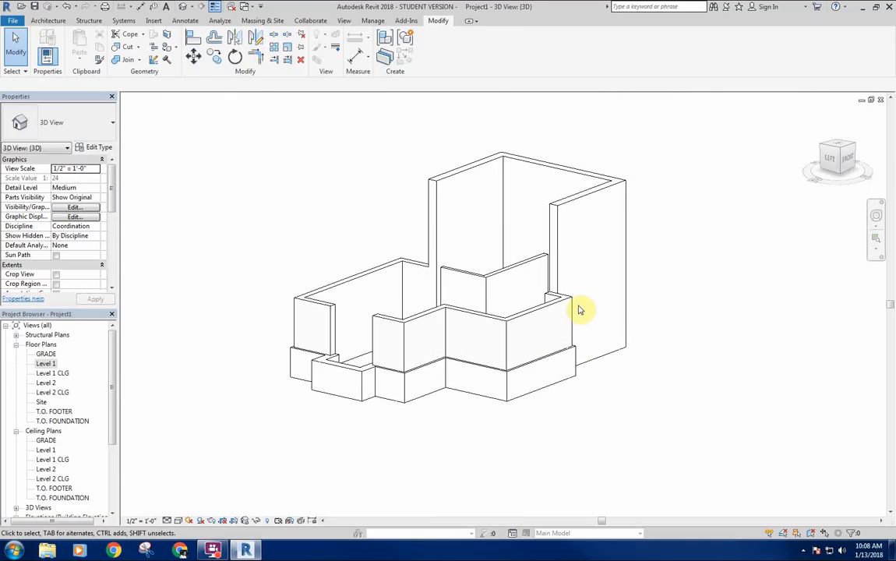
middle_click_drag(579, 310, 585, 314)
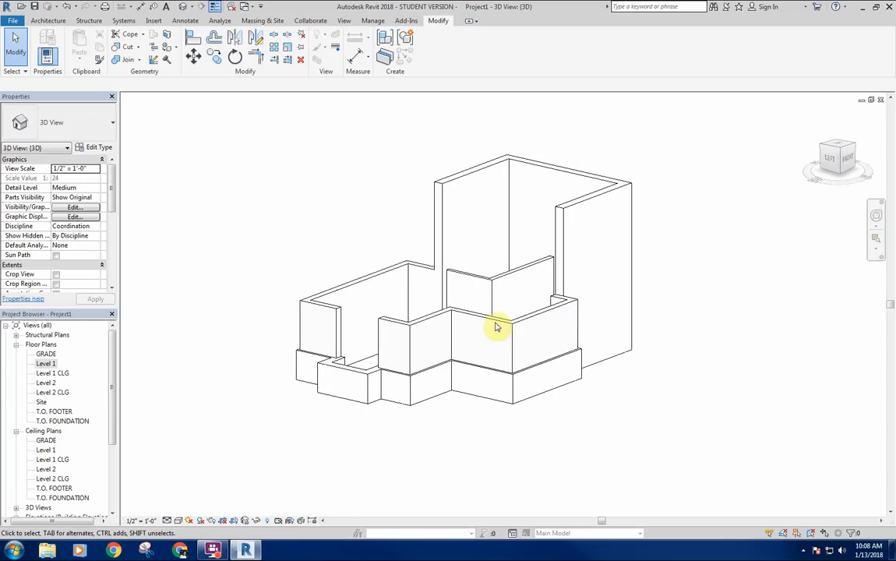
left_click(397, 381)
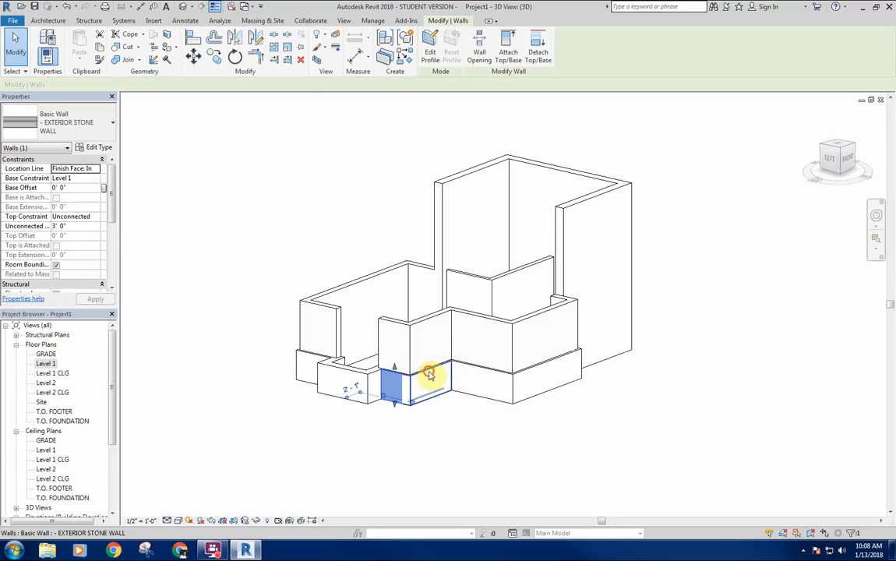
left_click(371, 445)
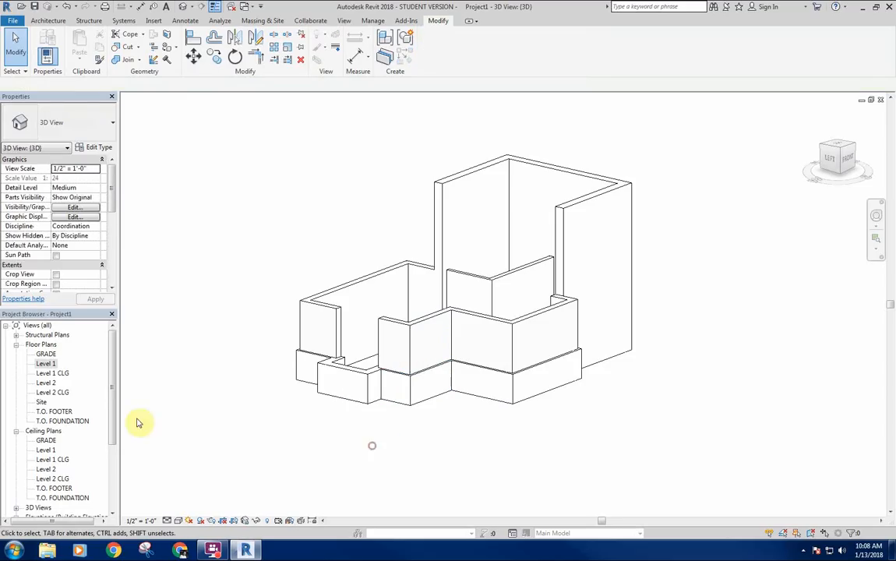
Step: In the Level 1 floor plan, align and lock the inner faces of the lower-left vertical stucco wall and the stone wall beneath it
double_click(46, 364)
scroll(490, 381, "up", 4)
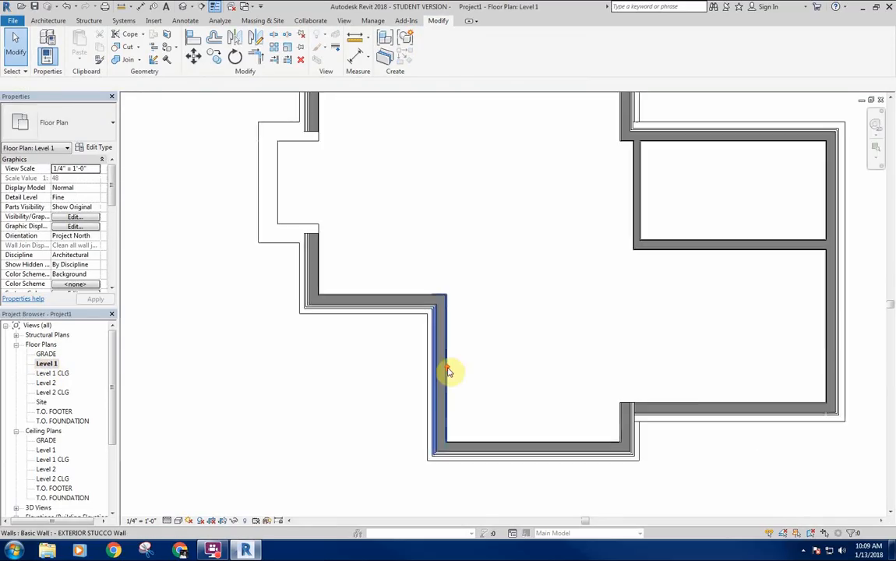
scroll(449, 372, "up", 2)
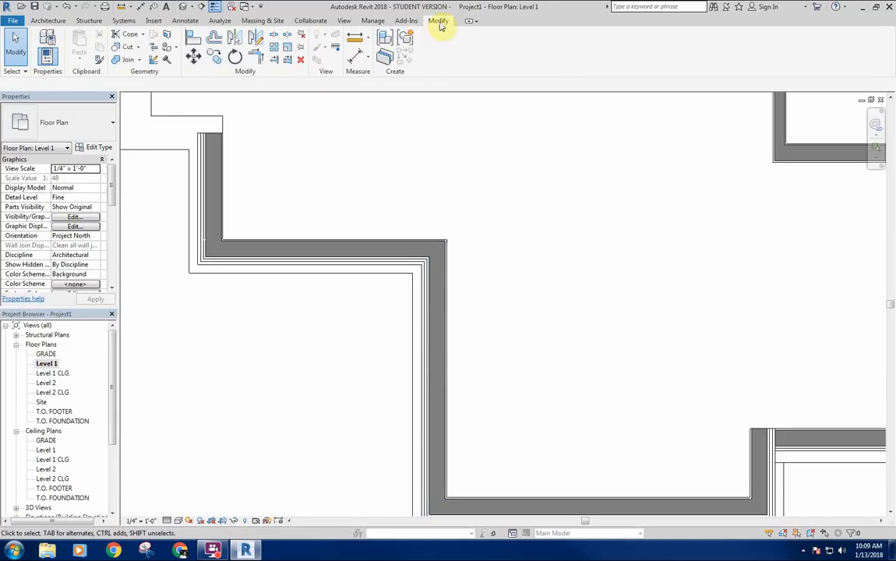
left_click(190, 37)
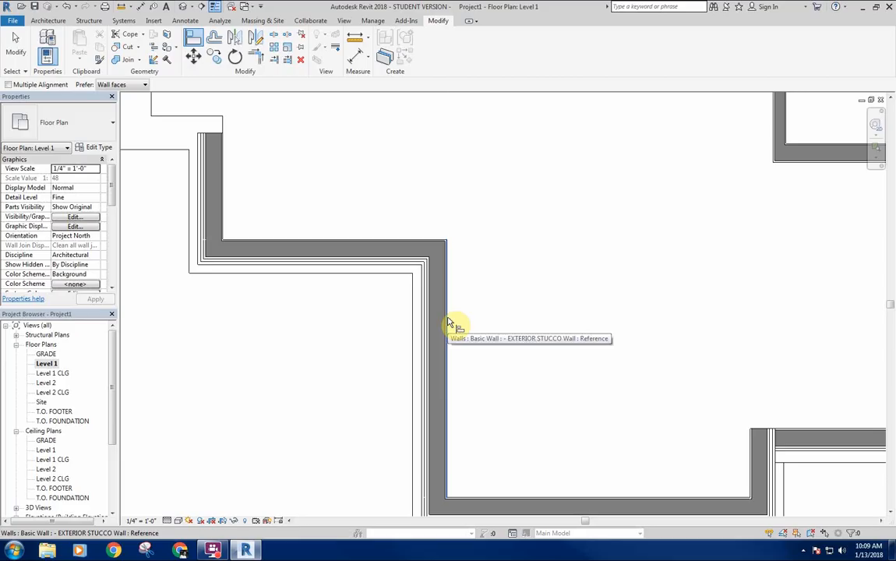
key("Tab")
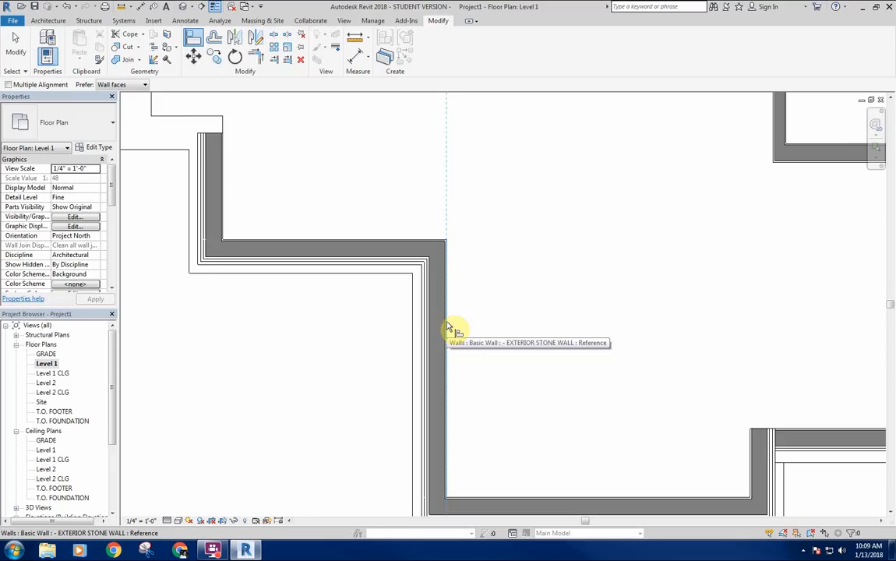
key("Tab")
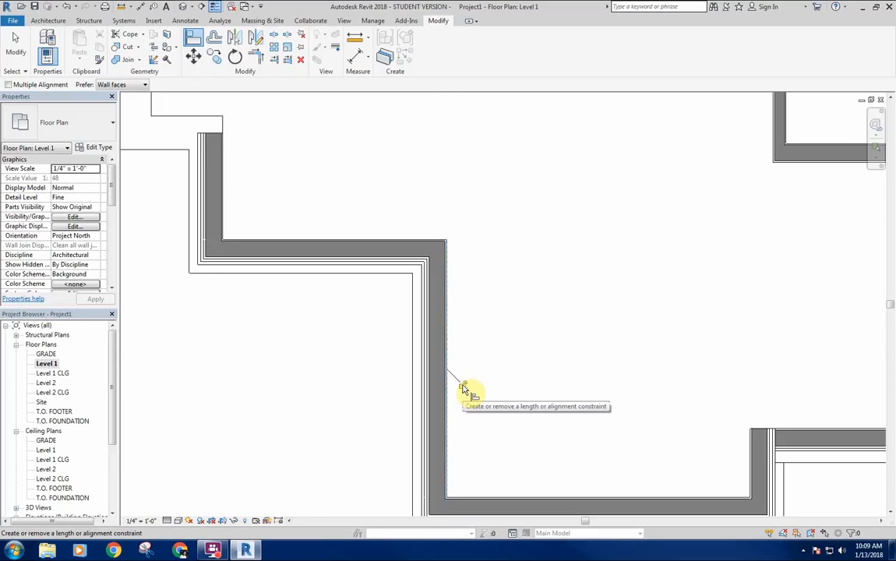
left_click(465, 387)
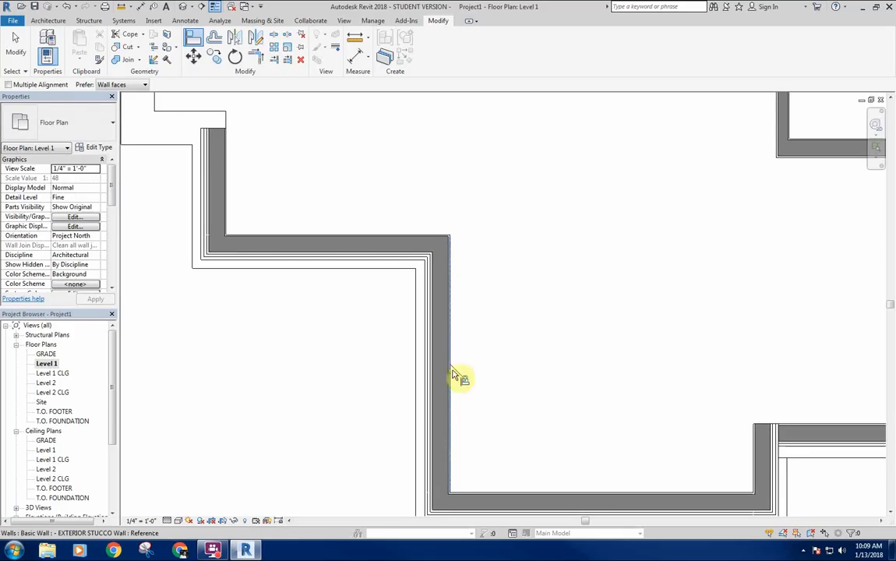
Step: Align and lock the inner stucco and stone faces along the stepped corner's horizontal wall and the short vertical wall beyond it
middle_click_drag(524, 425, 527, 400)
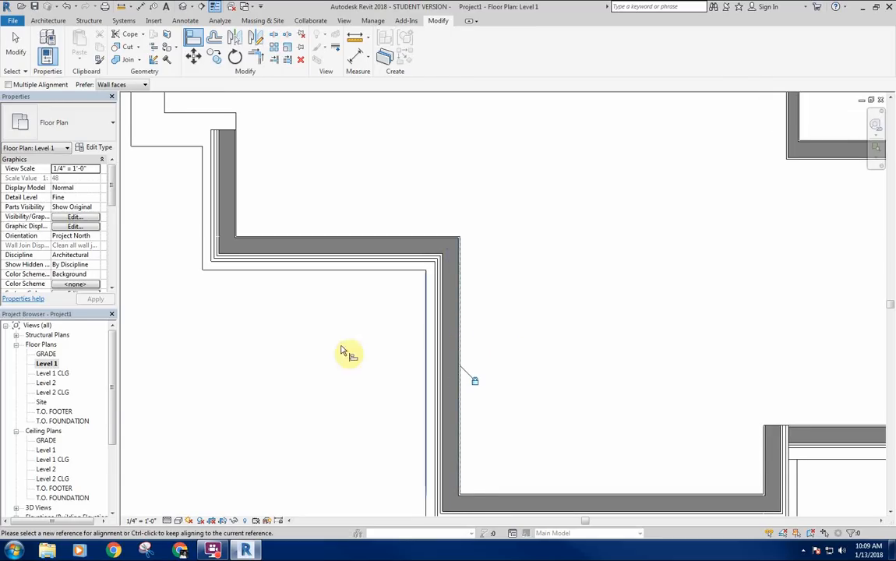
scroll(608, 398, "down", 2)
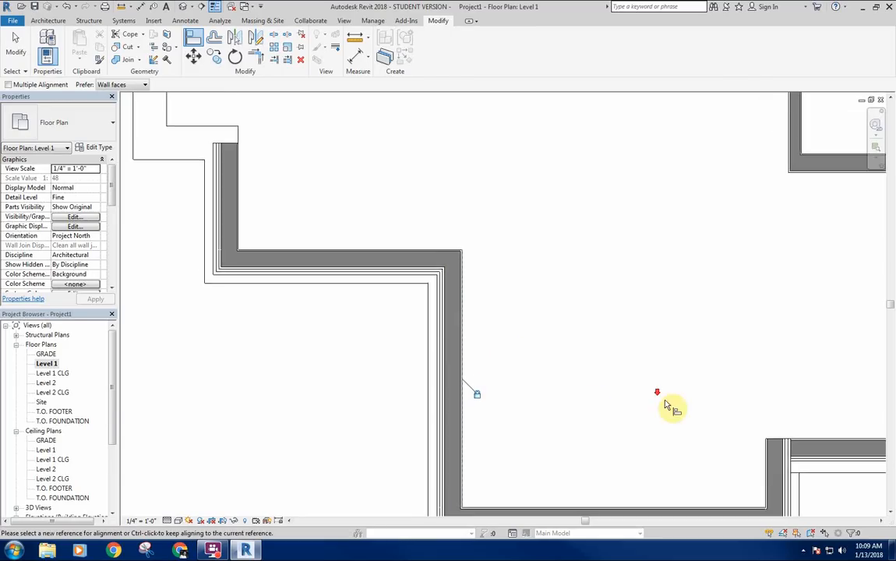
middle_click_drag(537, 251, 560, 275)
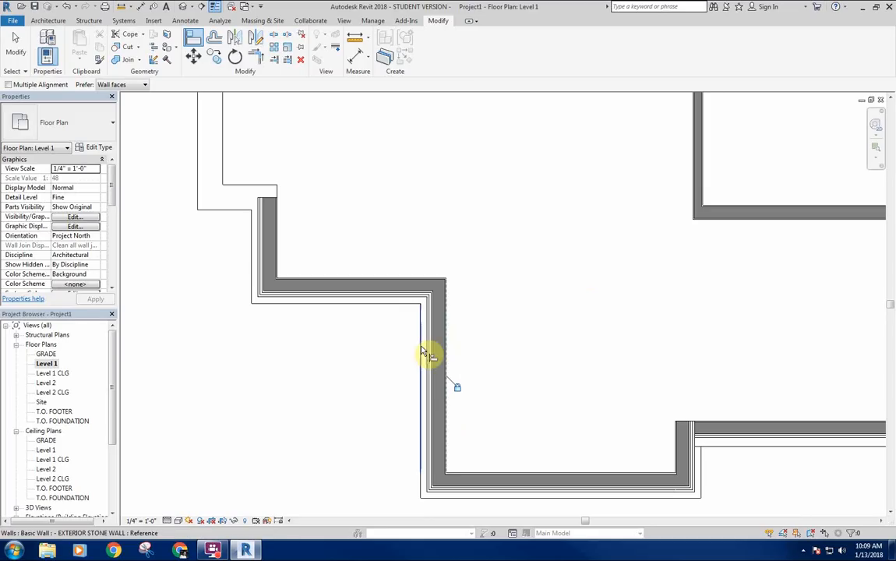
middle_click_drag(463, 348, 521, 367)
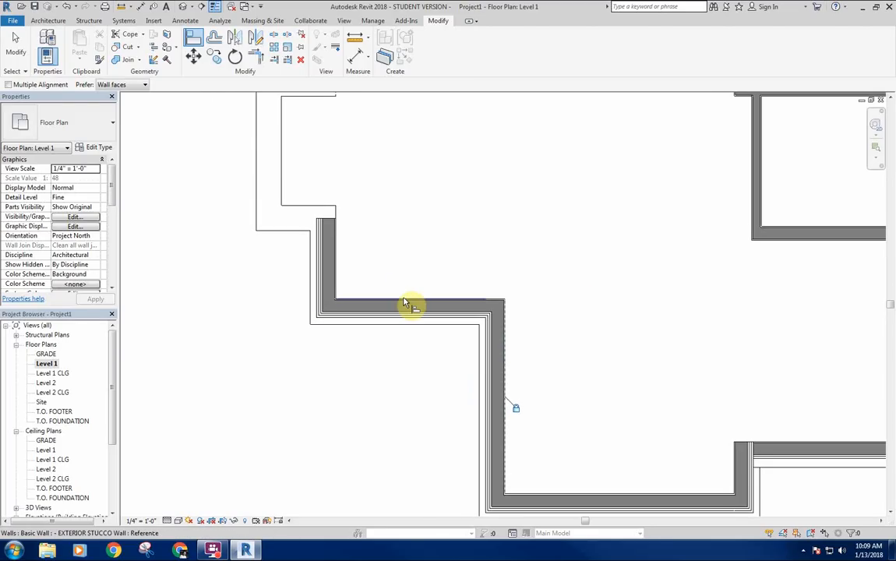
left_click(406, 302)
left_click(337, 266)
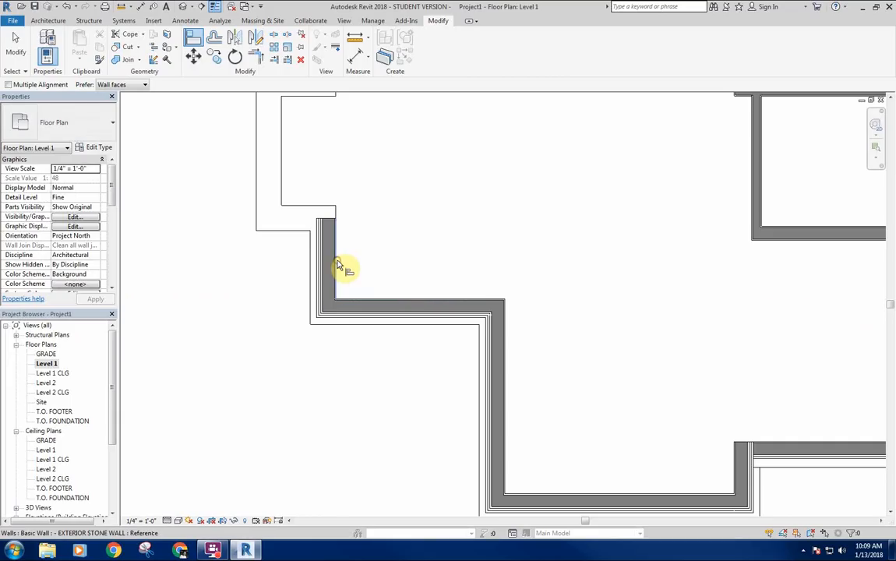
left_click(337, 266)
Step: Align and lock the inner stucco and stone faces of the left, top and right walls around the upper room
middle_click_drag(384, 215, 394, 261)
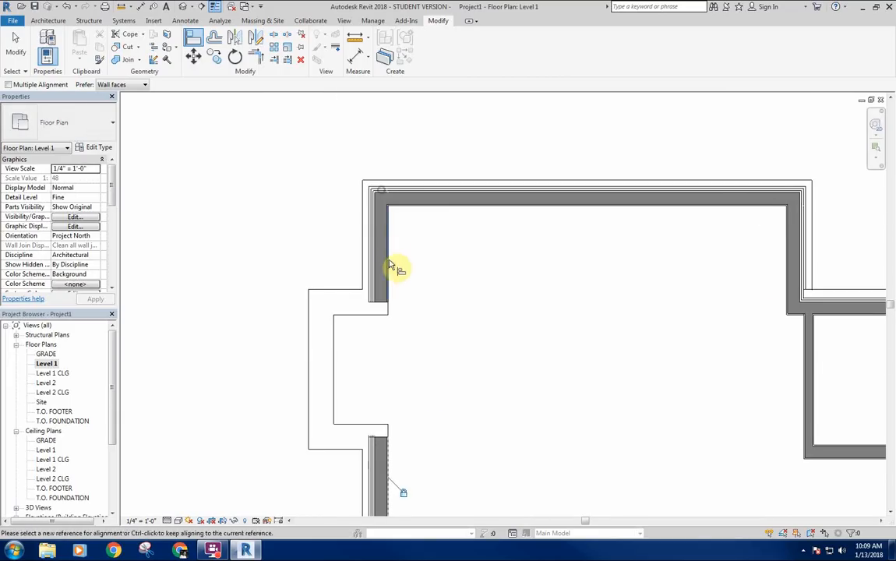
left_click(390, 244)
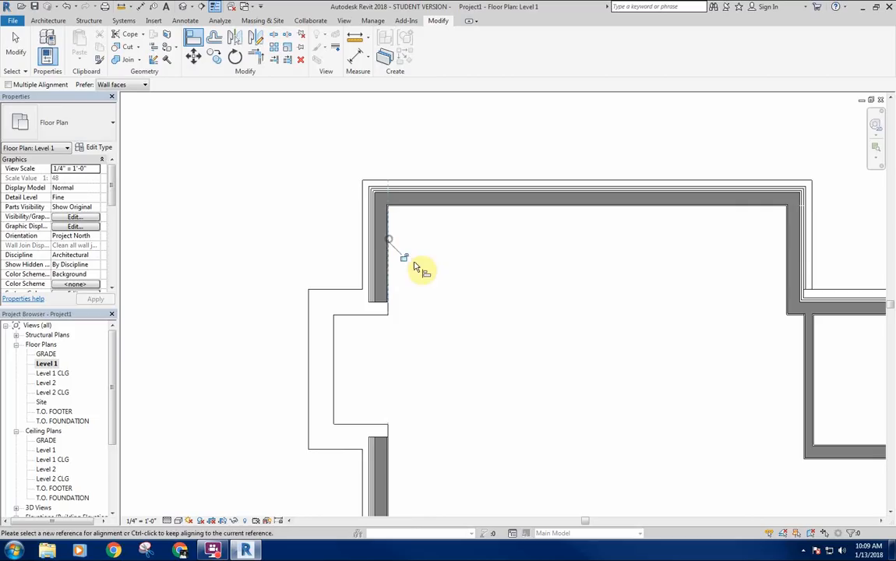
left_click(451, 208)
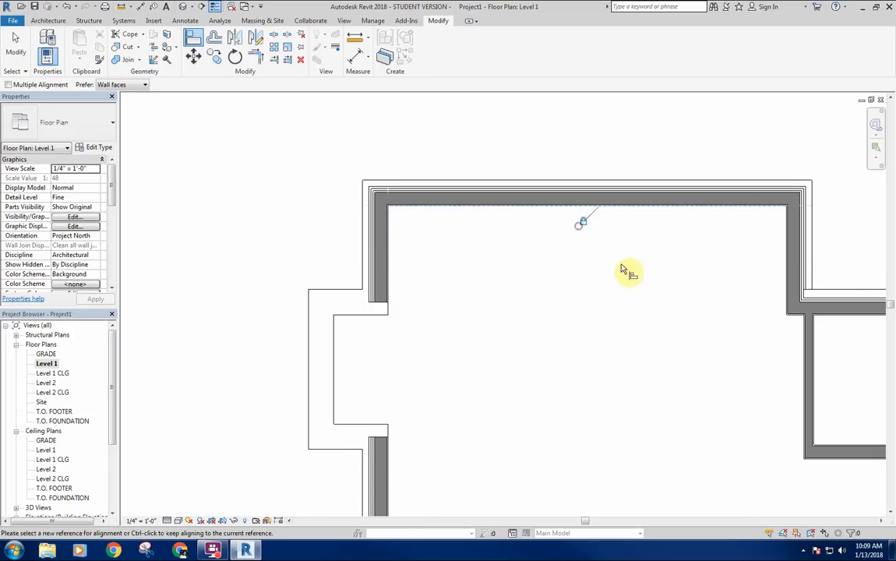
middle_click_drag(711, 286, 619, 285)
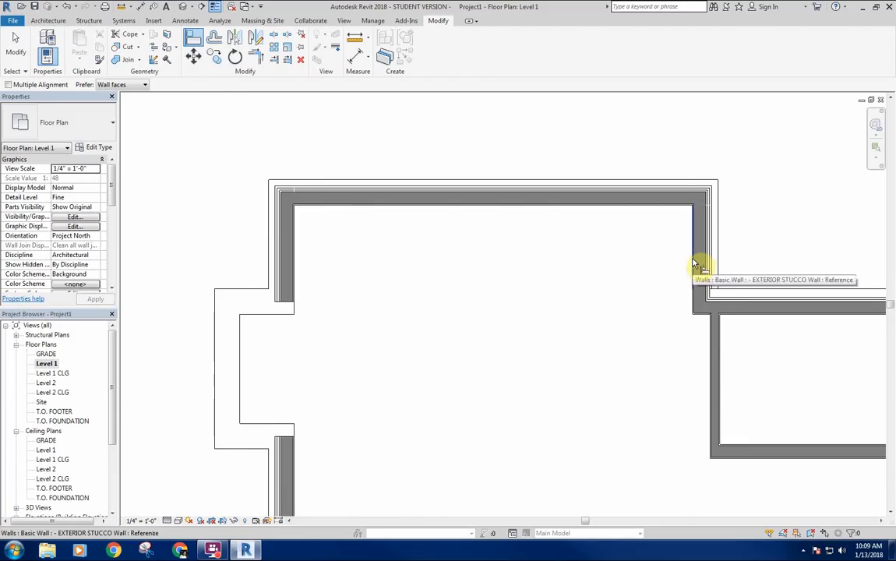
left_click(692, 263)
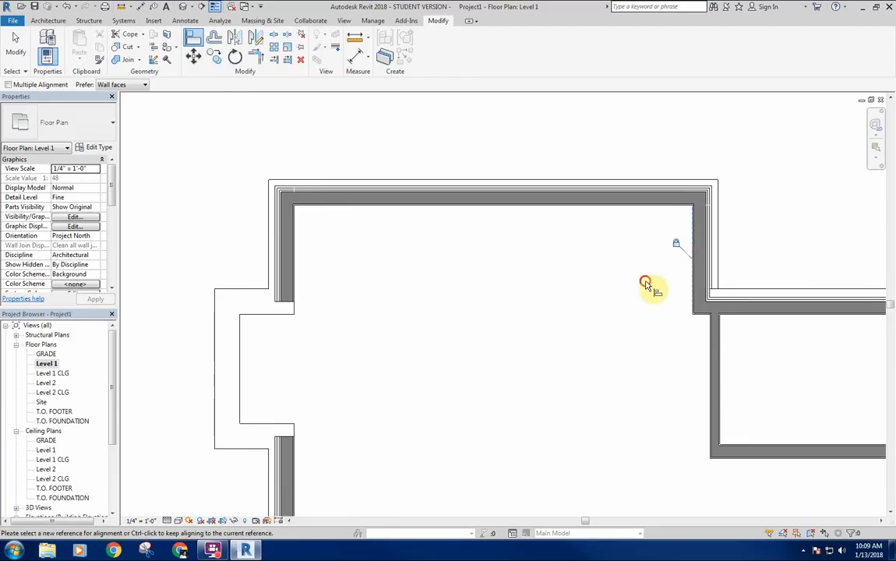
Step: Align and lock the inner stucco and stone faces of the short vertical wall at the lower-right jog, and end the Align command
scroll(600, 312, "down", 3)
scroll(530, 317, "up", 3)
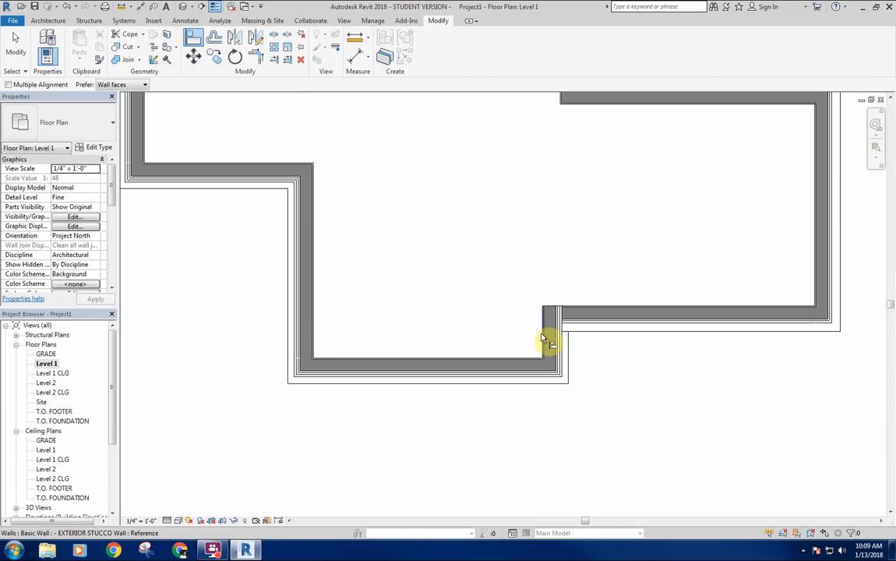
left_click(542, 336)
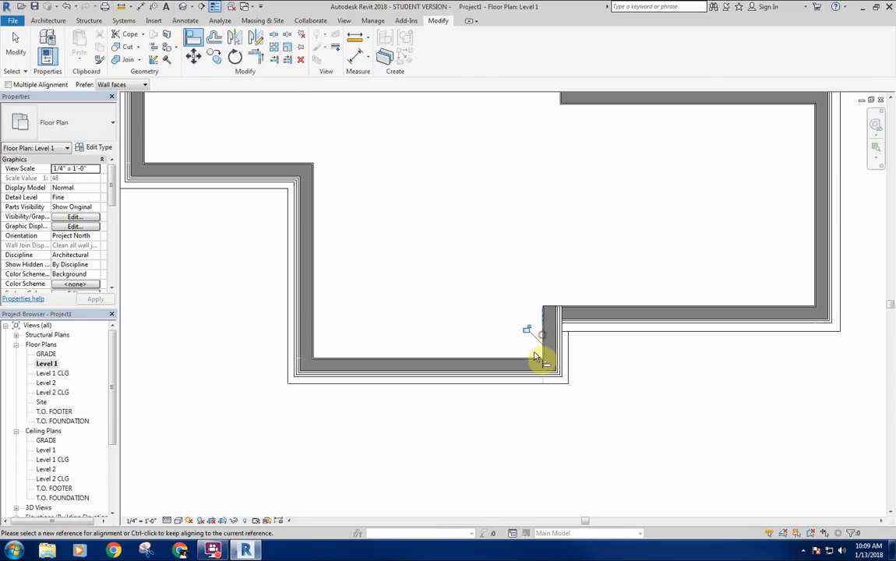
right_click(398, 207)
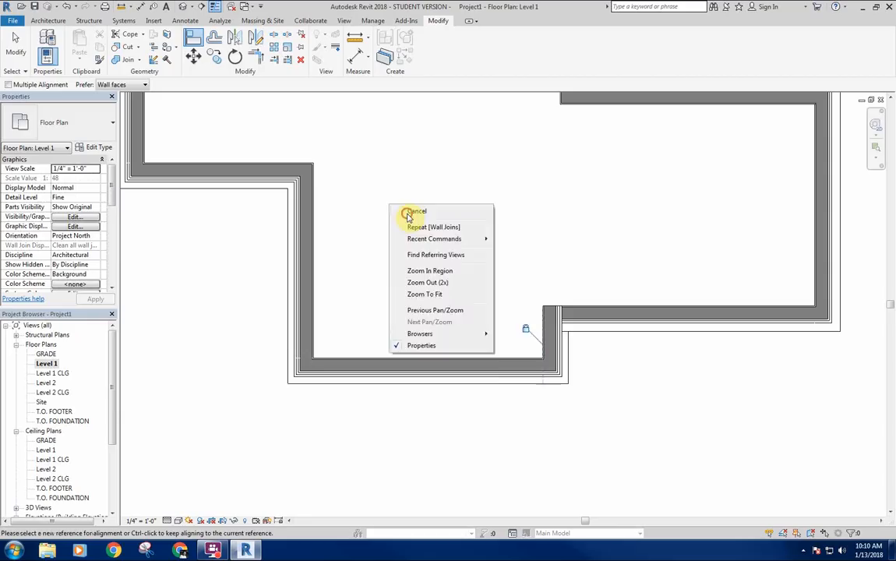
left_click(424, 212)
Step: Examine the alignment lock on the lower-left vertical stucco wall and the stone wall beneath it
scroll(416, 250, "down", 2)
left_click(351, 252)
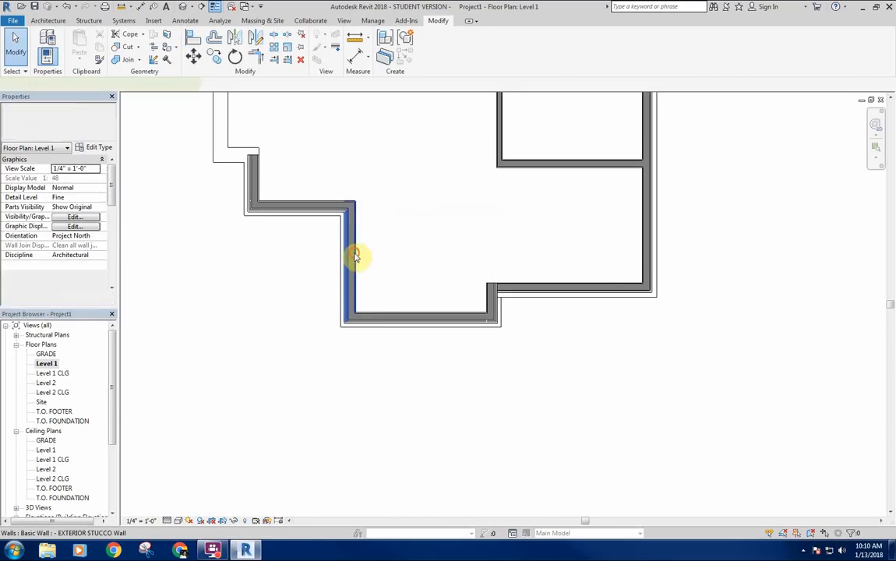
scroll(345, 277, "up", 3)
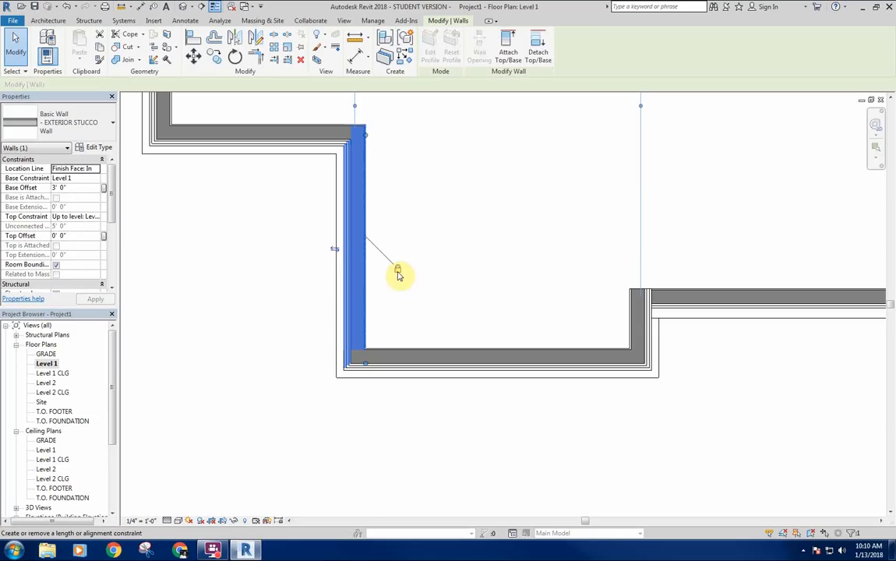
left_click(399, 217)
scroll(399, 217, "down", 2)
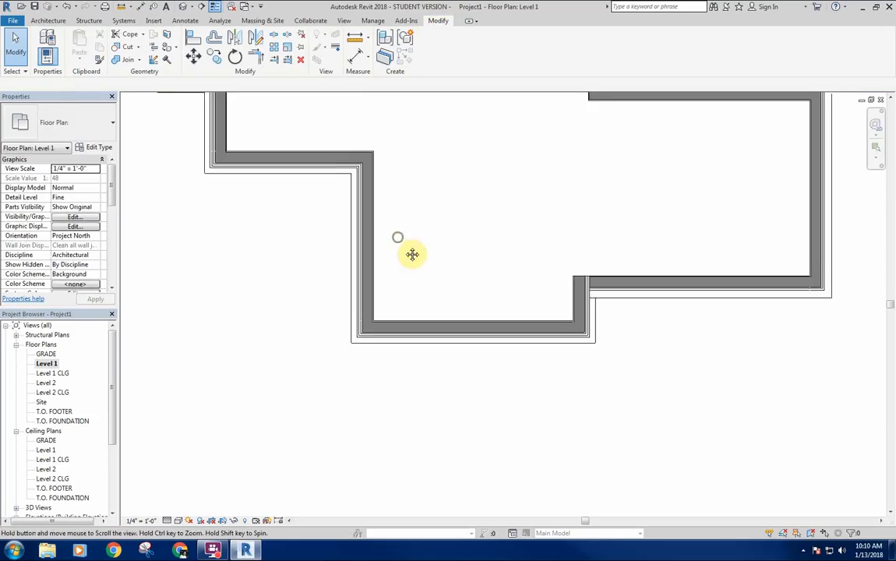
scroll(410, 254, "up", 2)
left_click(385, 254)
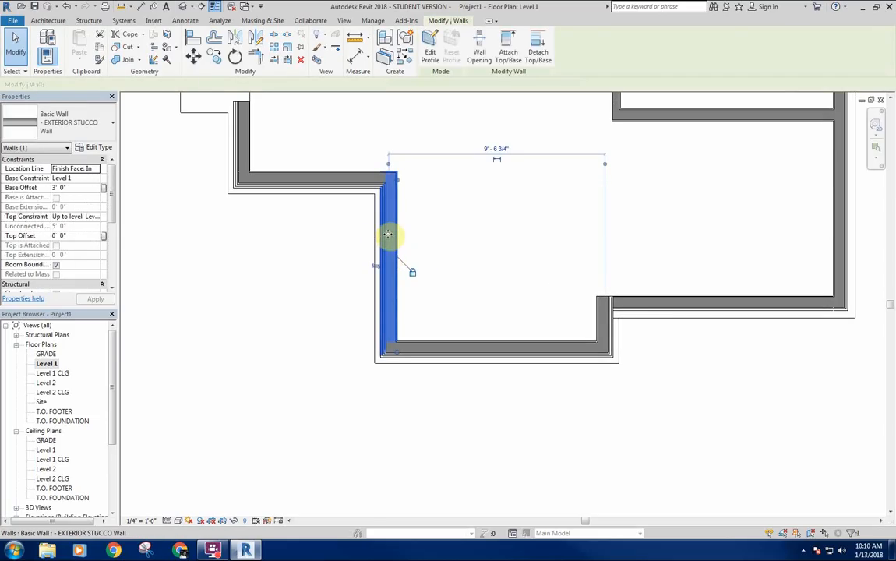
left_click(377, 225)
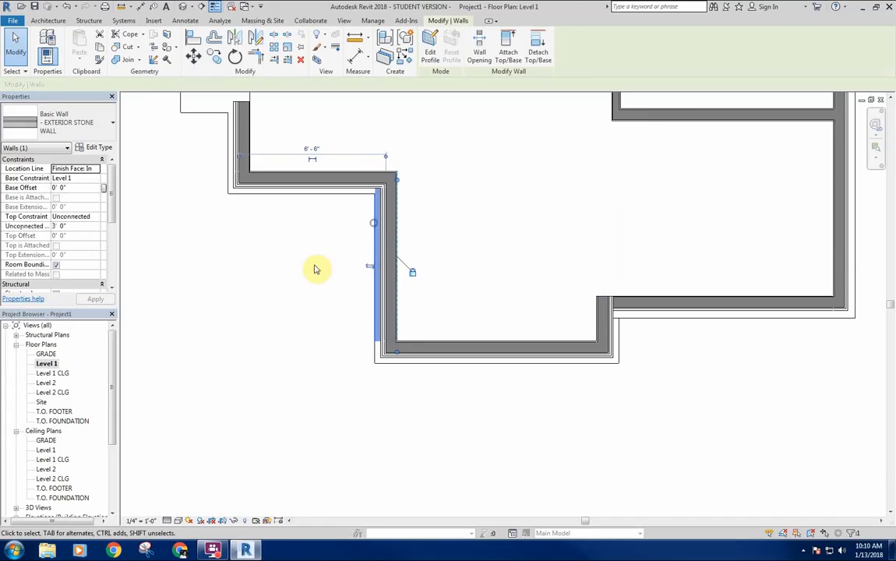
left_click(427, 222)
left_click(389, 232)
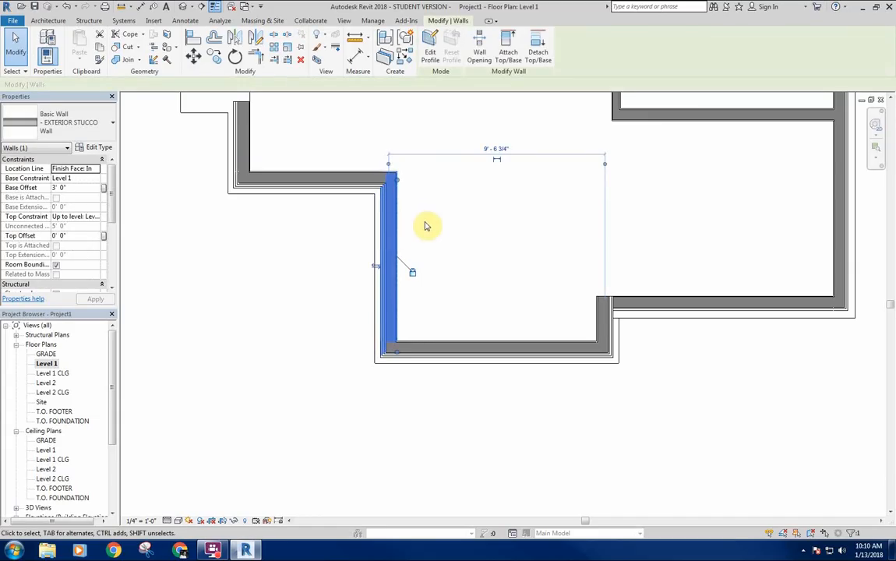
left_click(426, 226)
Step: Test the lock by moving the lower-left vertical stucco wall toward the interior, and undo the move
left_click(391, 236)
left_click_drag(389, 232, 427, 247)
left_click(444, 226)
left_click(316, 246)
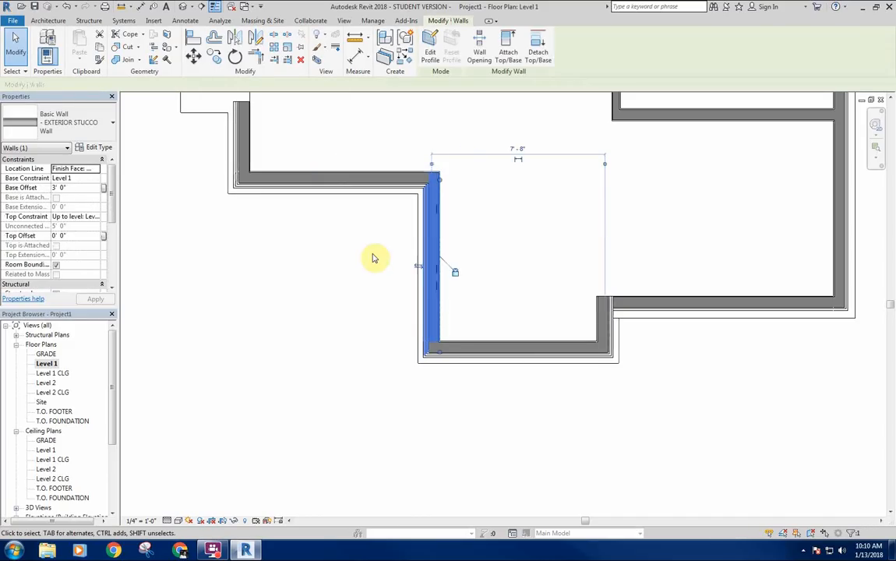
key("ctrl+z")
key("ctrl+z")
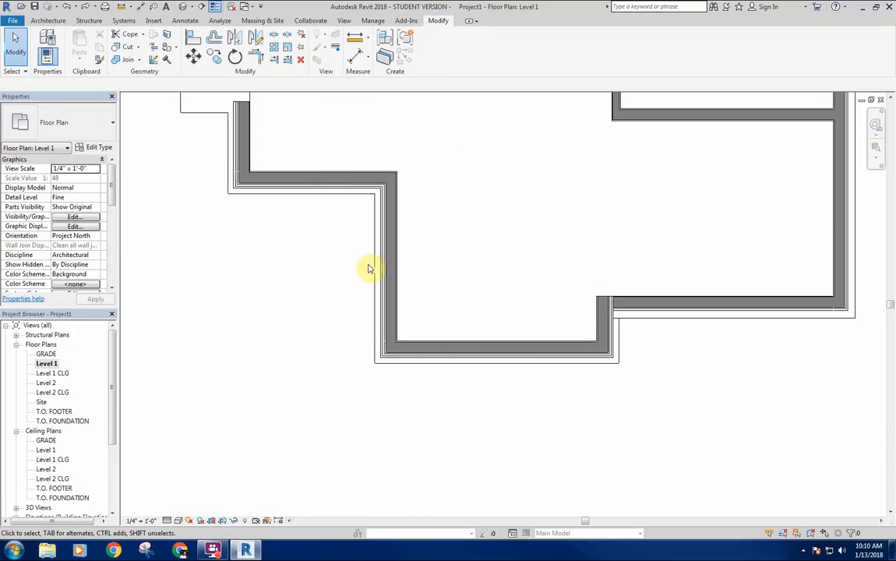
Step: Review the full plan and inspect the stone and stucco wall arrangement from the back-left in the default 3D view
scroll(456, 238, "down", 3)
mouse_move(449, 256)
middle_mouse_down()
mouse_move(461, 279)
mouse_move(452, 268)
middle_mouse_up()
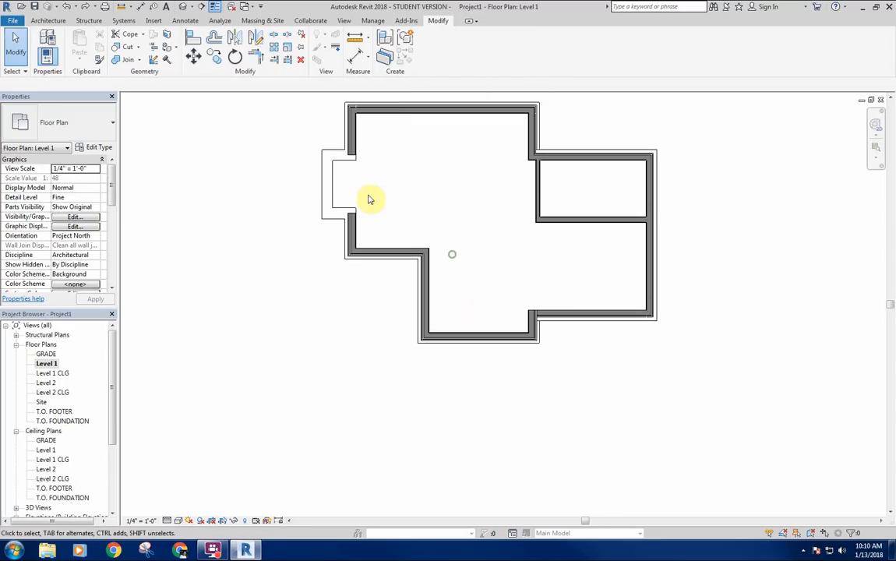
middle_click_drag(411, 181, 387, 229)
left_click(179, 9)
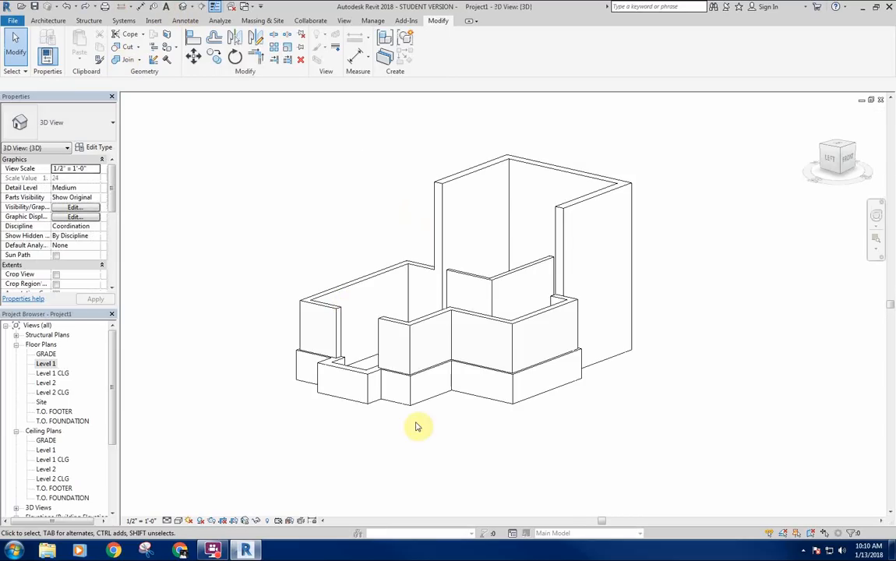
middle_click_drag(416, 424, 556, 426, "shift")
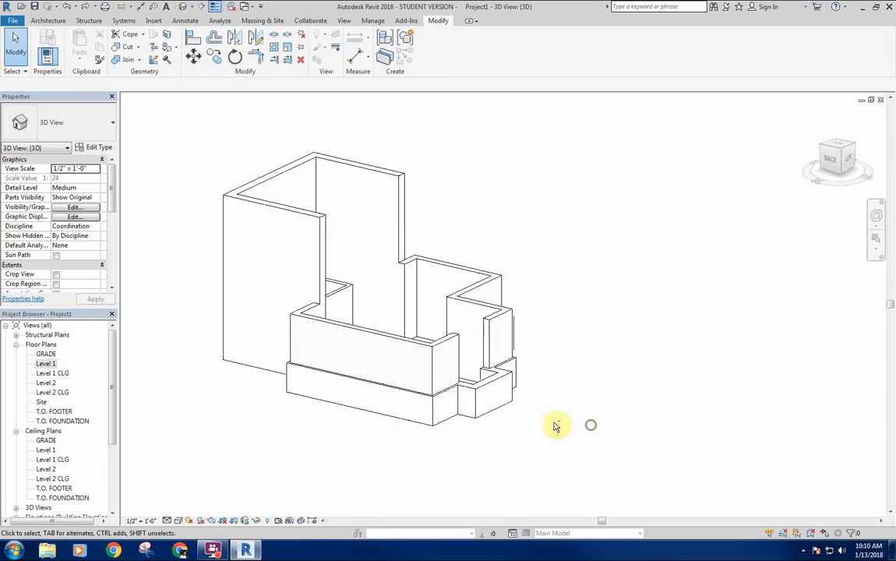
left_click(399, 419)
left_click(343, 441)
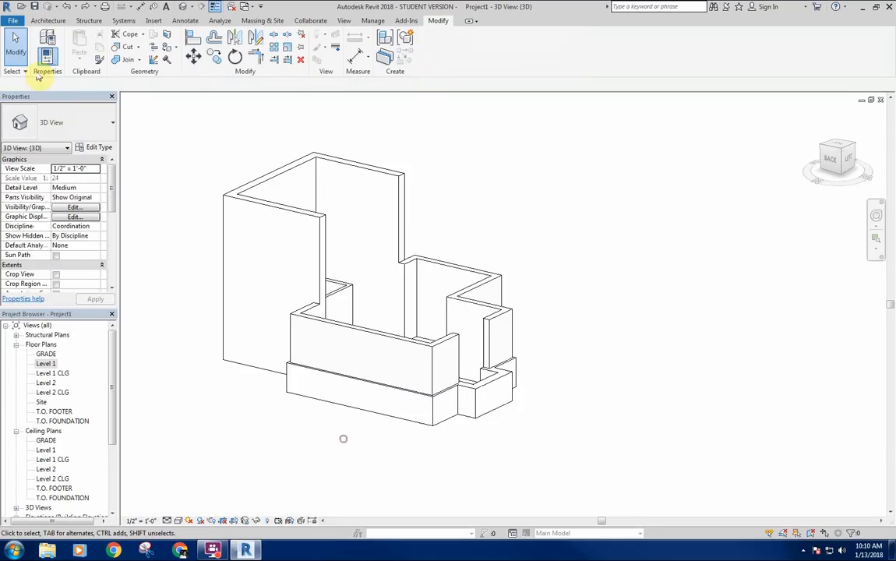
left_click(45, 21)
left_click(46, 39)
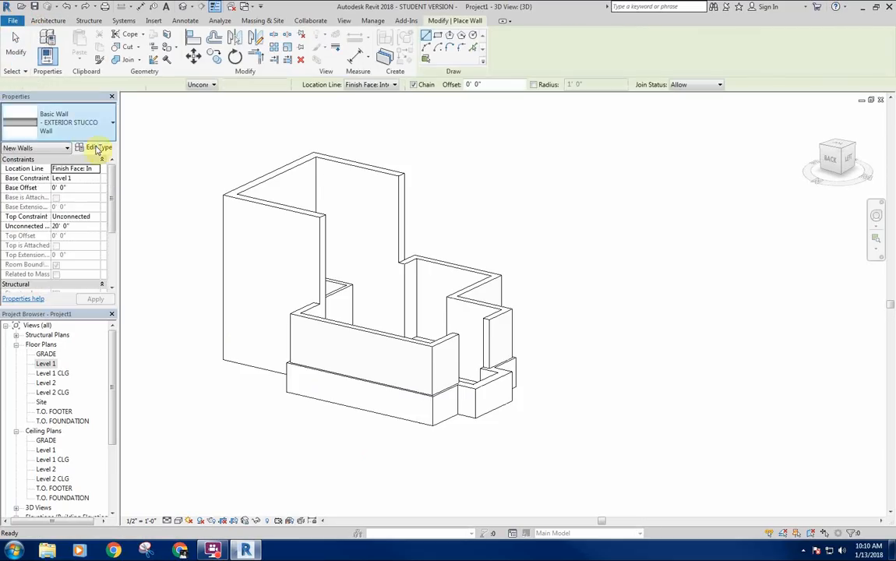
left_click(86, 124)
scroll(90, 244, "down", 10)
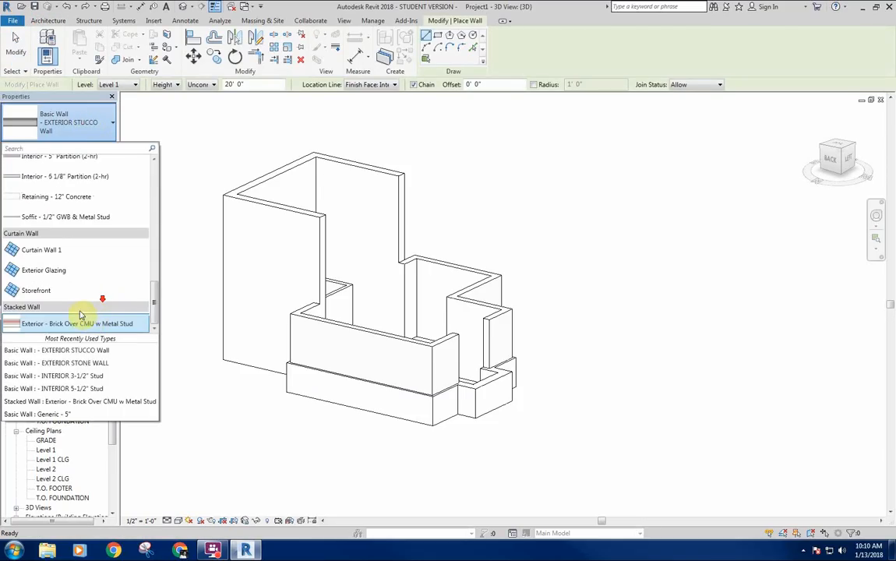
key("Escape")
key("Escape")
Step: Set the base offset of the stone base wall beneath the stepped corner's horizontal stucco wall to -2'
middle_click_drag(408, 434, 366, 369)
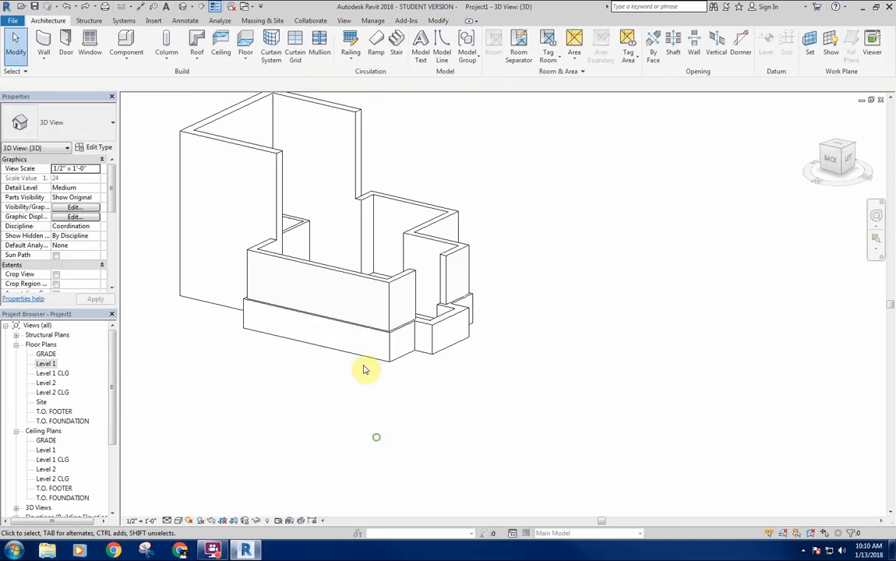
left_click(360, 352)
left_click(404, 352)
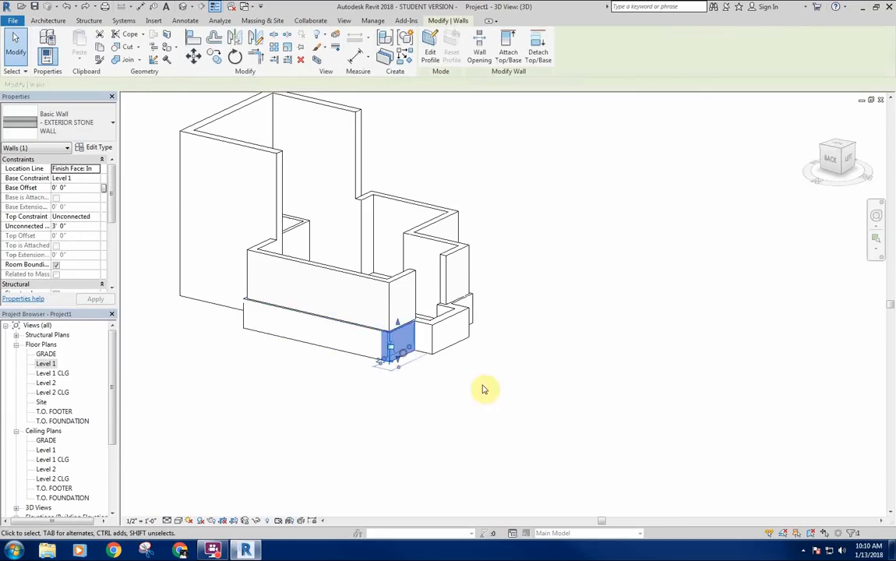
middle_click_drag(487, 386, 358, 377, "shift")
left_click(494, 357)
left_click_drag(563, 386, 487, 381, "shift")
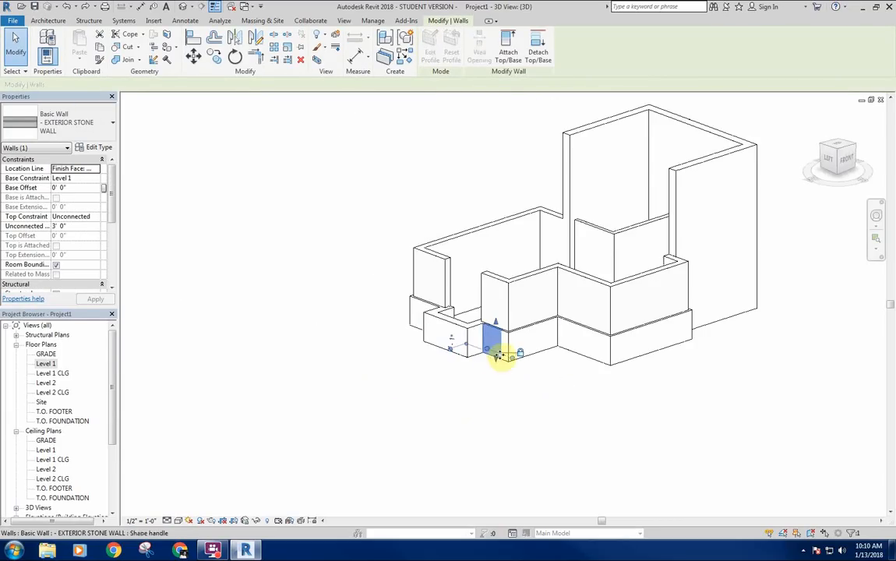
left_click(537, 357)
left_click(81, 188)
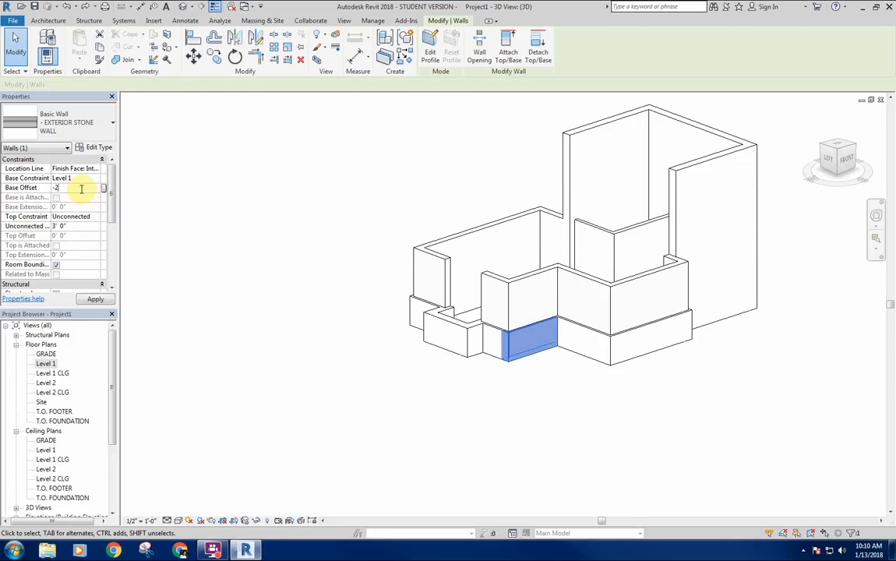
left_click(421, 413)
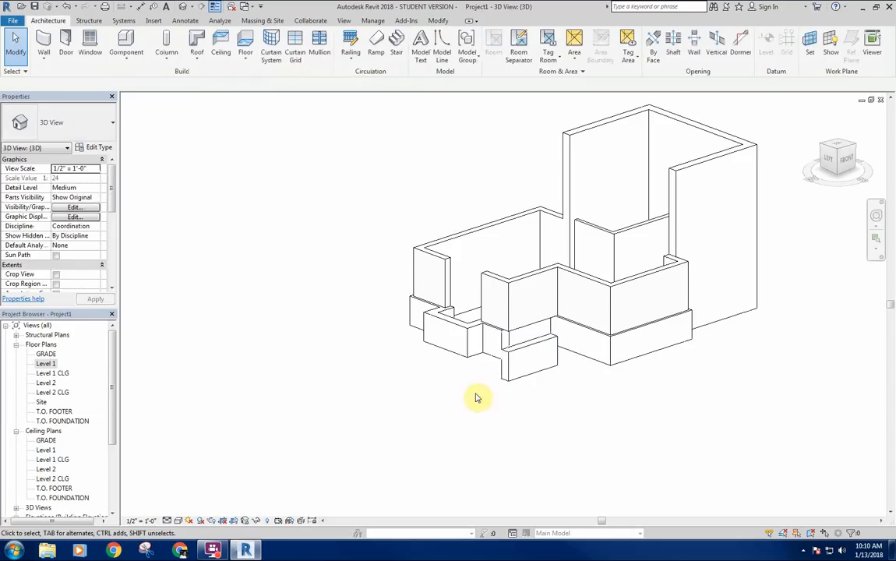
Step: Set the unconnected height of the lowered stone base wall at the stepped corner to 5'
left_click(515, 383)
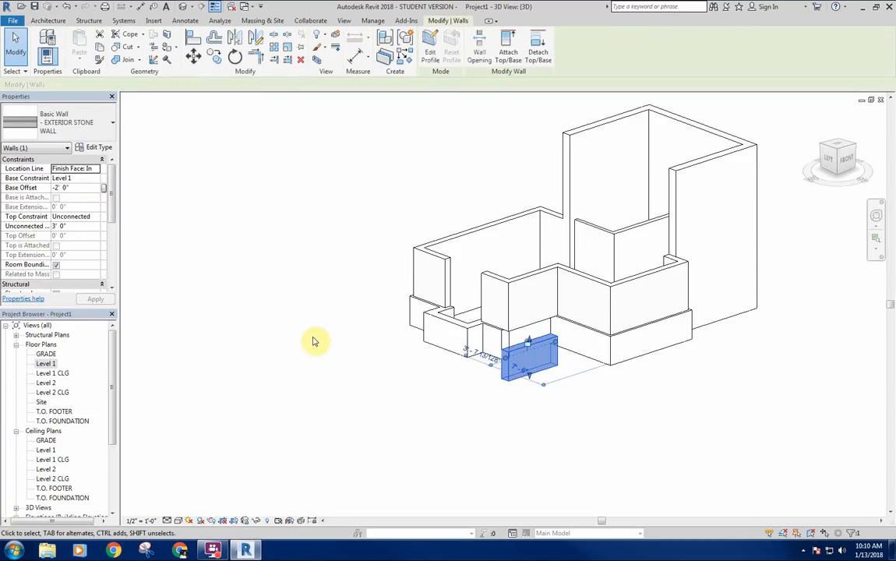
left_click(283, 337)
left_click(529, 363)
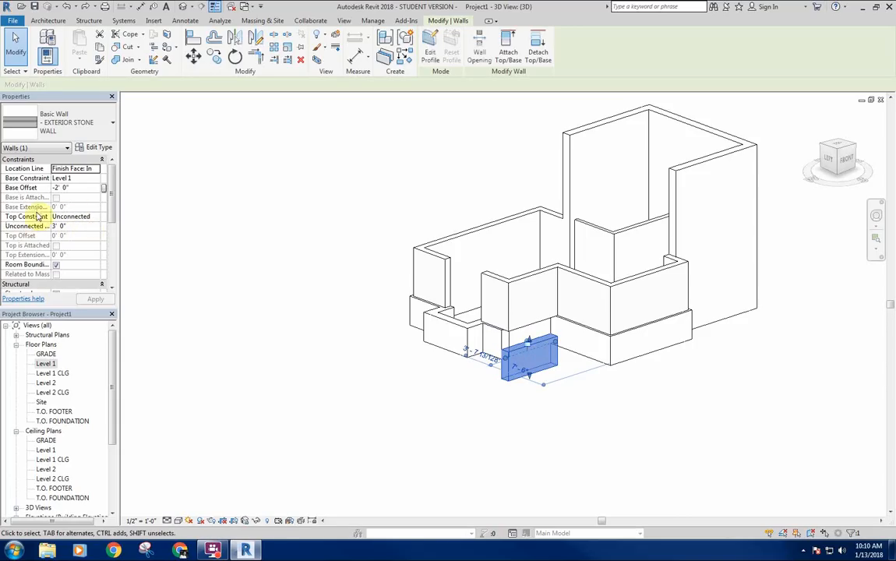
left_click(88, 228)
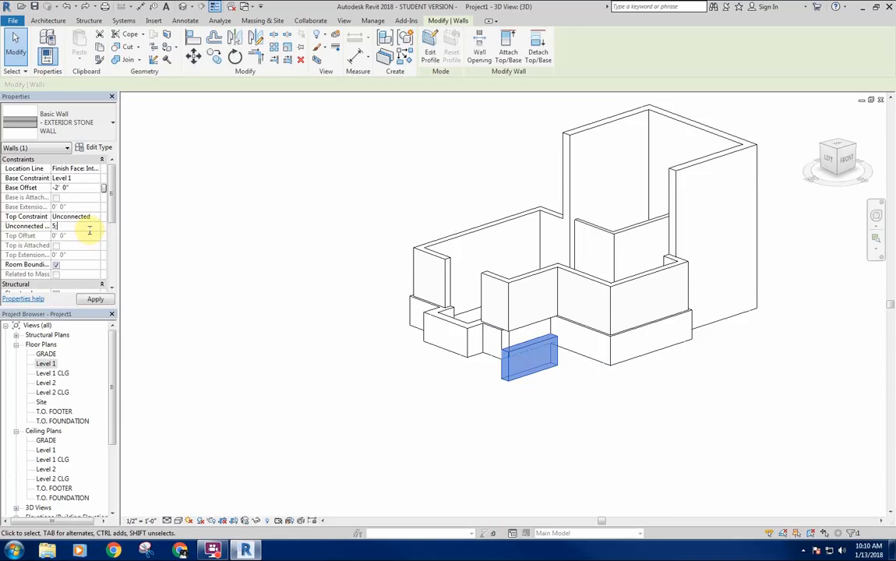
left_click(398, 409)
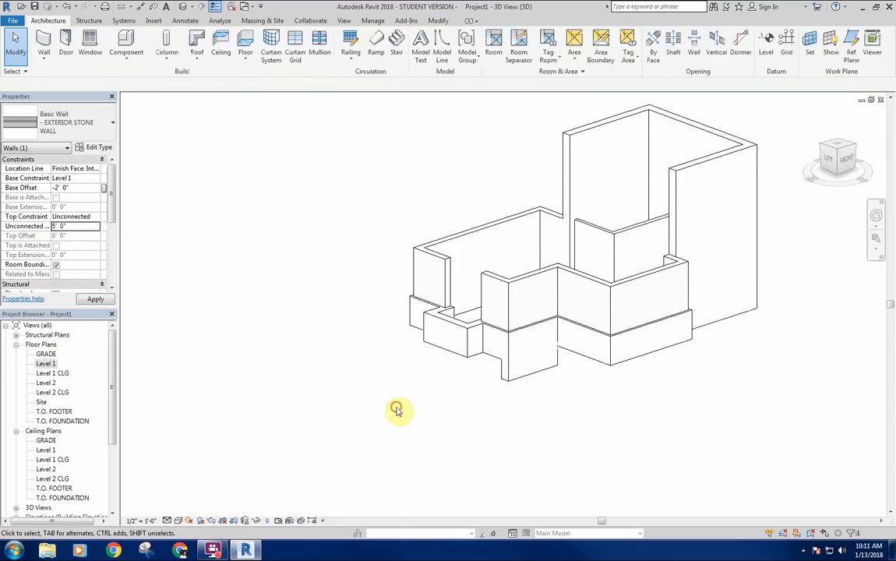
left_click(545, 373)
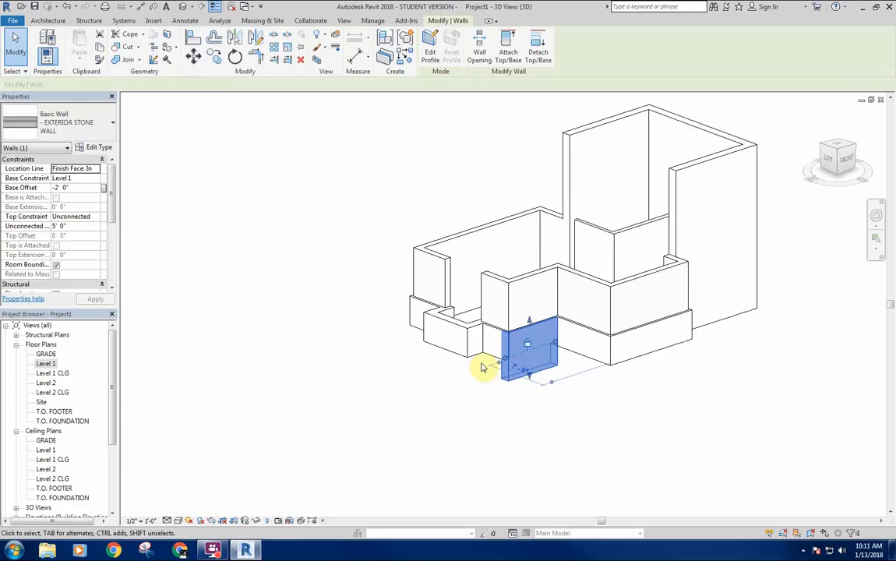
Step: Undo the height and base offset changes on the stepped corner's stone base wall
left_click(68, 7)
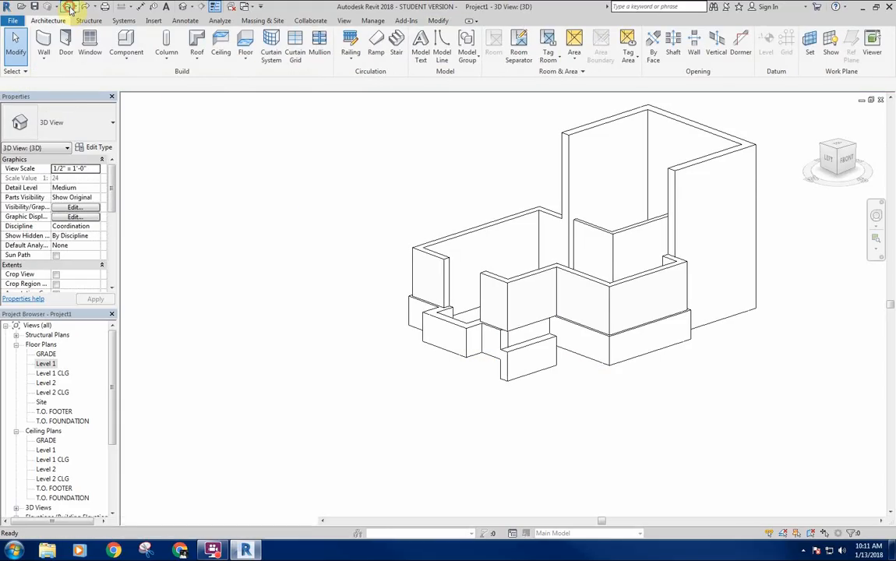
left_click(68, 7)
middle_click_drag(670, 448, 636, 444)
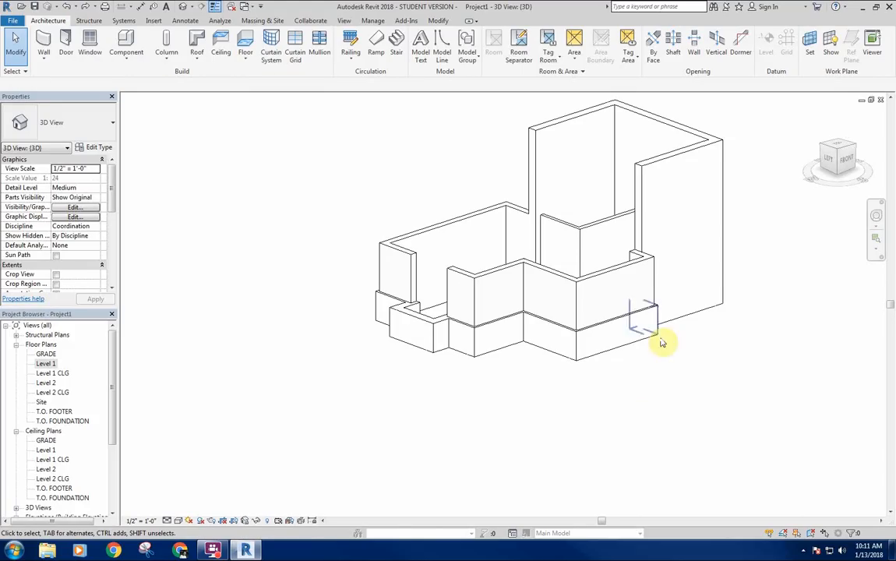
left_click(571, 282)
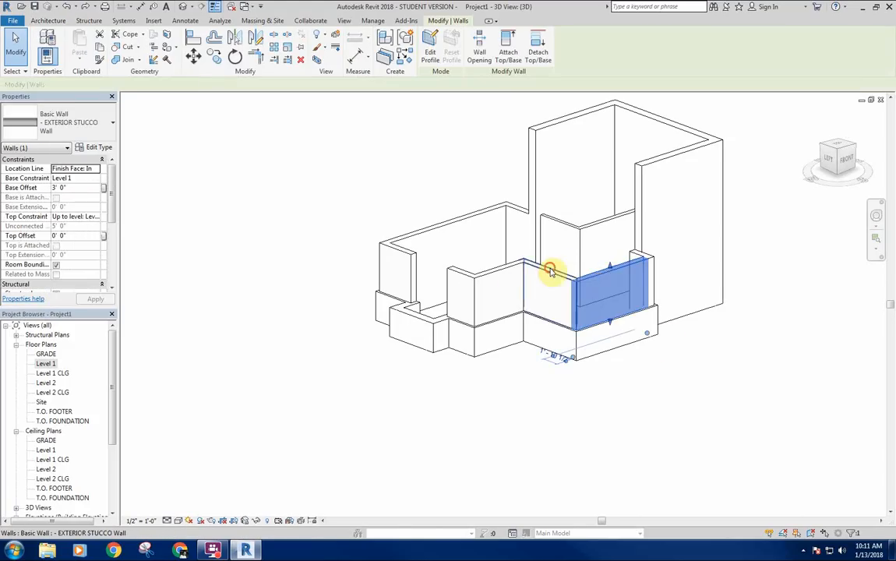
key("Escape")
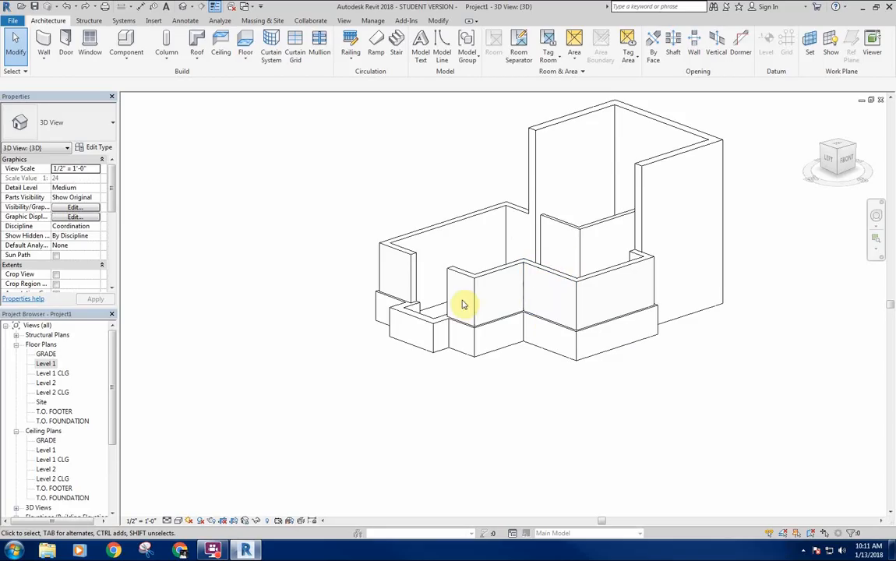
middle_click_drag(371, 202, 366, 203)
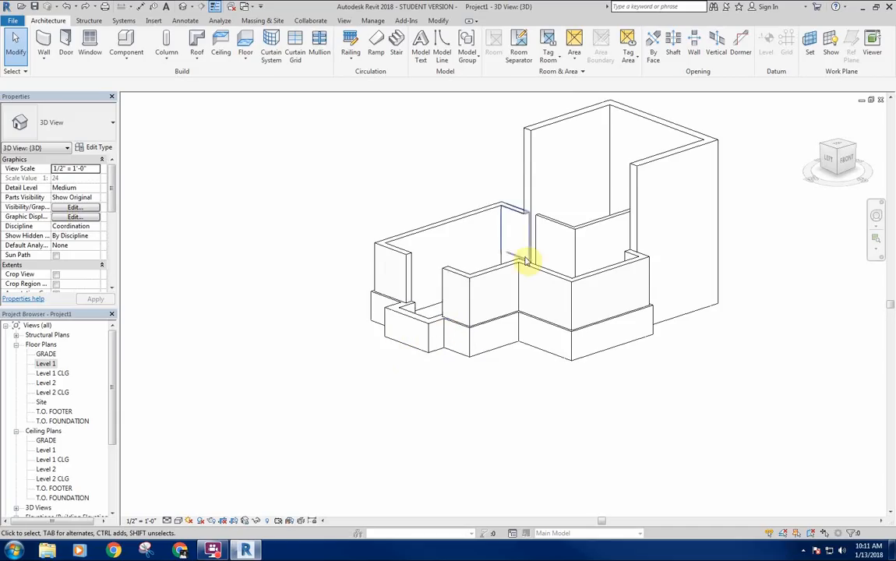
middle_click_drag(417, 334, 423, 346)
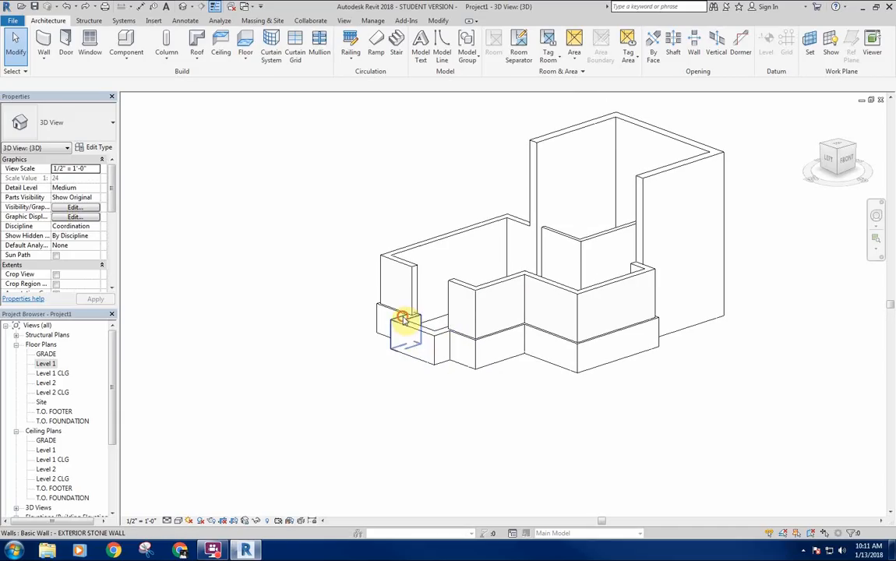
Step: Set the unconnected height of the three stone walls forming the small bump-out to 15'
left_click(402, 319)
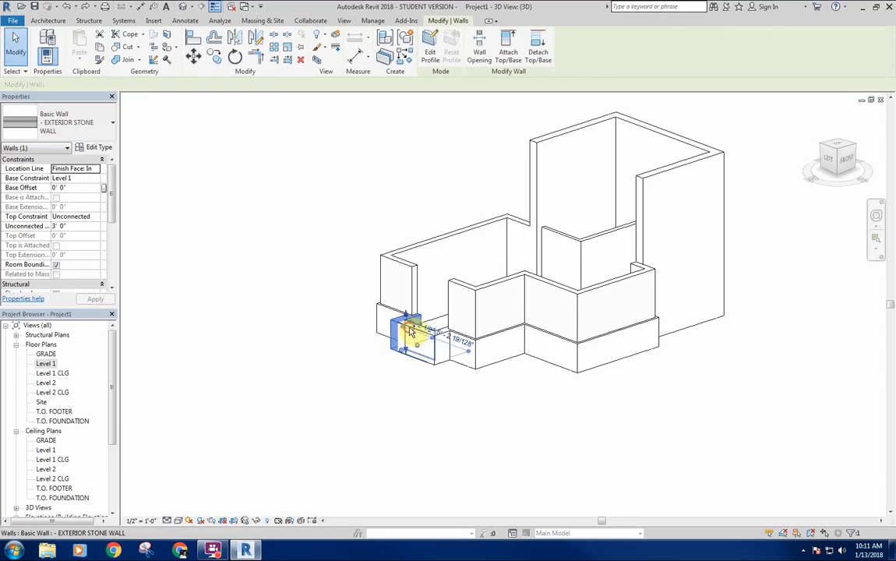
left_click(411, 332, "ctrl")
left_click(444, 342, "ctrl")
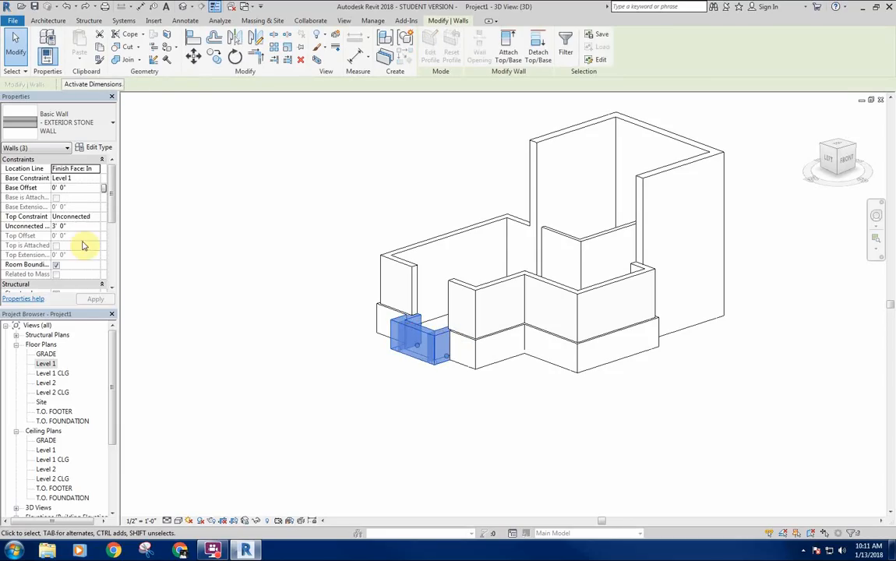
type("10")
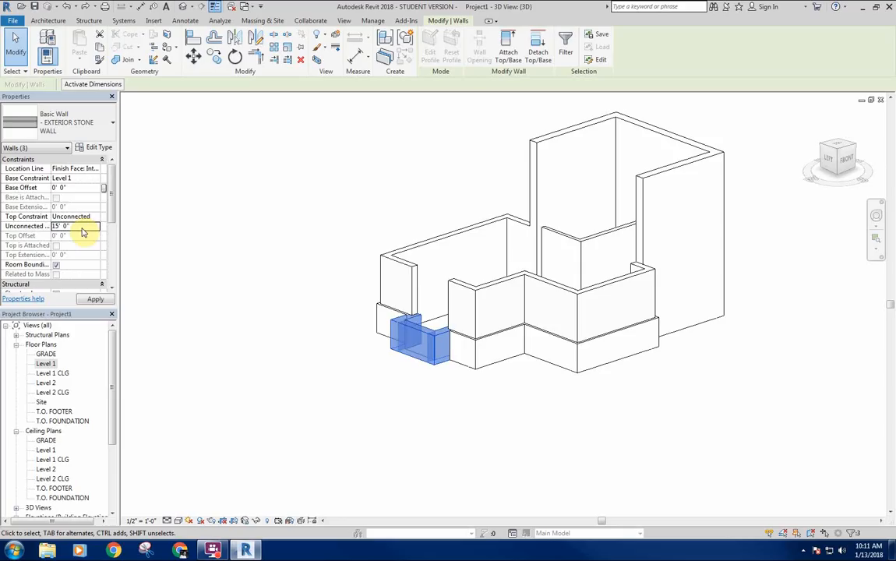
key("Return")
left_click(520, 425)
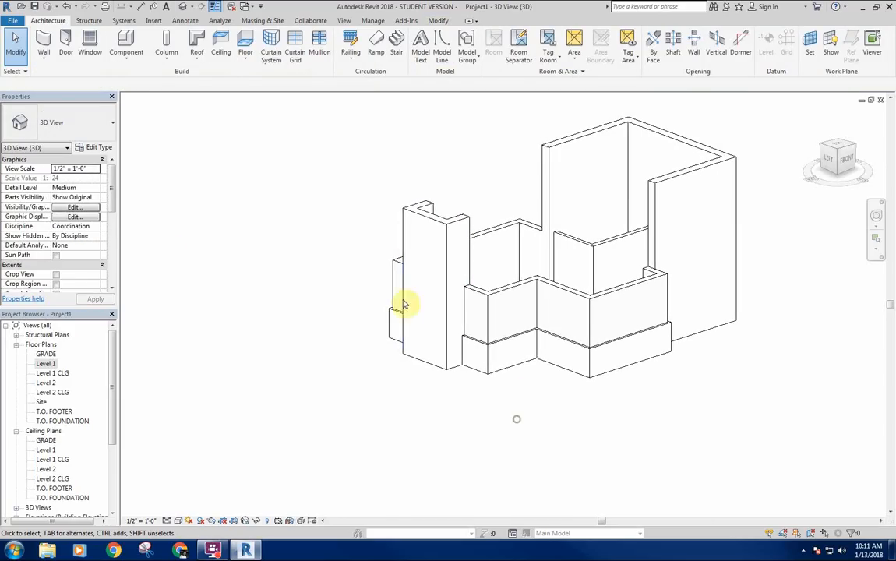
Step: Inspect the raised stone bump-out and the ledge where the stone base projects beyond the stucco walls
mouse_move(468, 183)
middle_mouse_down("shift")
mouse_move(452, 176)
mouse_move(316, 219)
mouse_move(482, 160)
mouse_move(474, 192)
middle_mouse_up("shift")
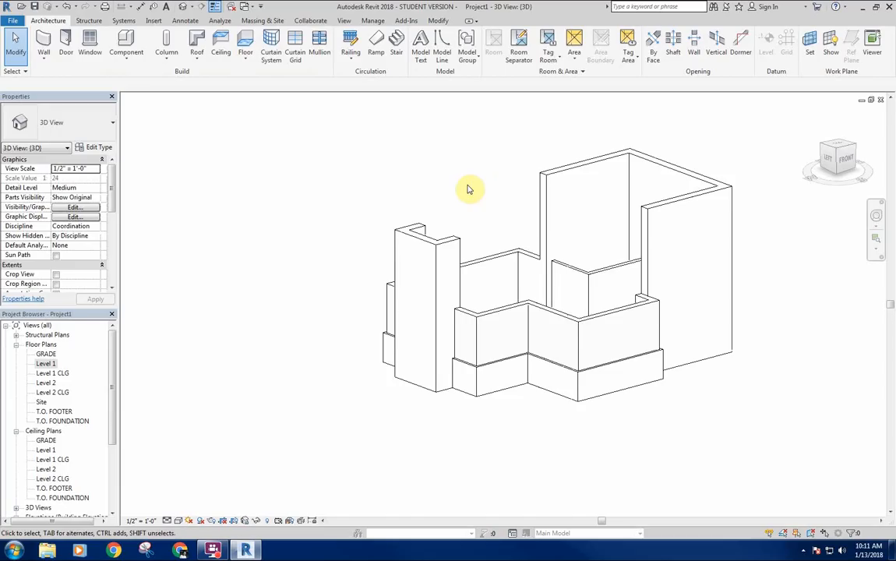
scroll(545, 389, "down", 1)
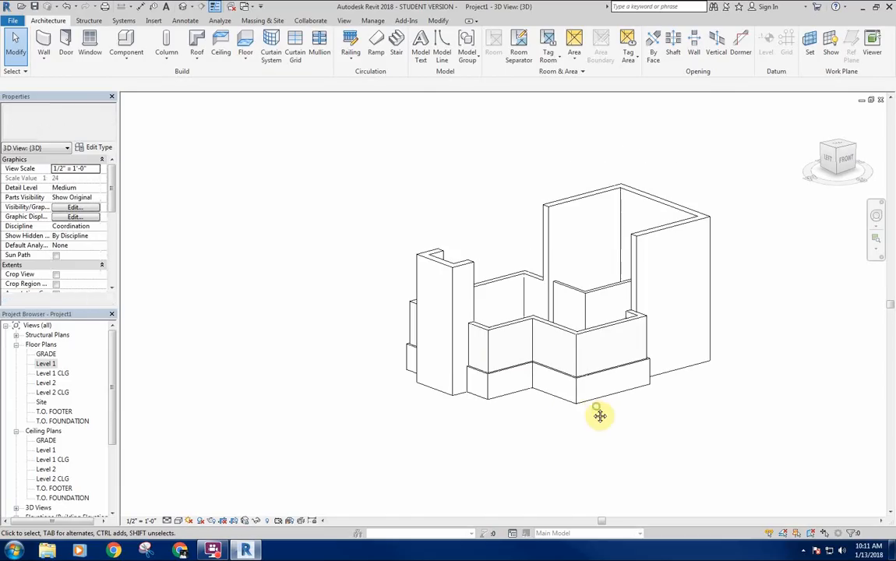
scroll(643, 390, "up", 5)
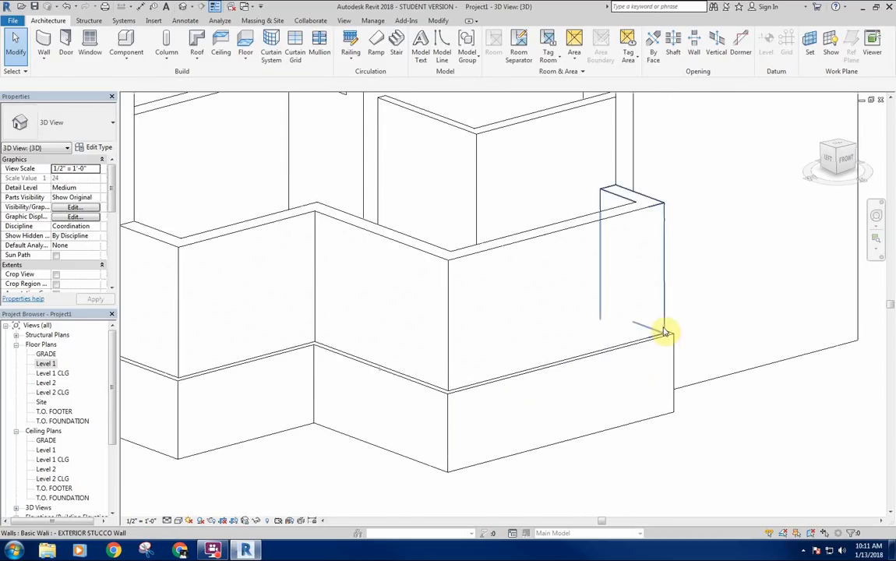
scroll(654, 337, "down", 2)
scroll(238, 352, "up", 2)
middle_click_drag(238, 352, 401, 414)
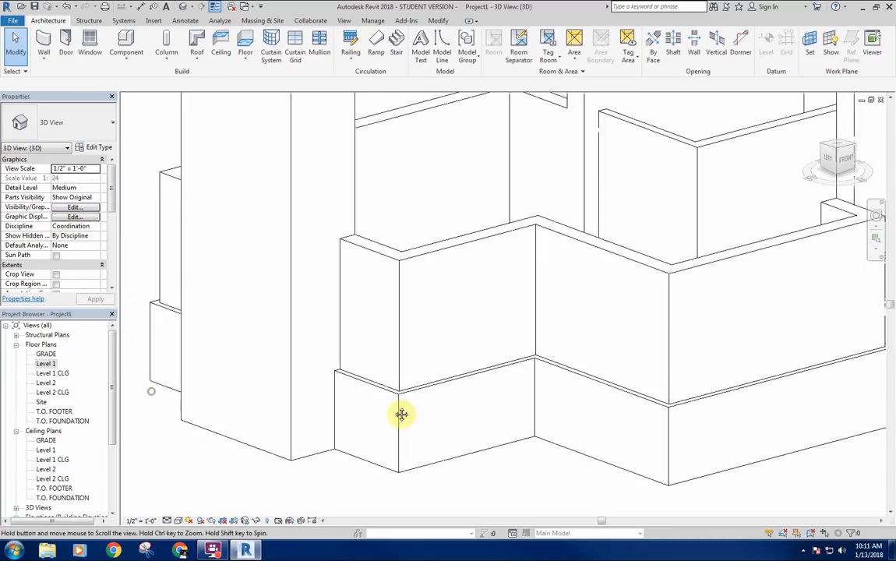
scroll(389, 397, "down", 3)
scroll(168, 299, "up", 2)
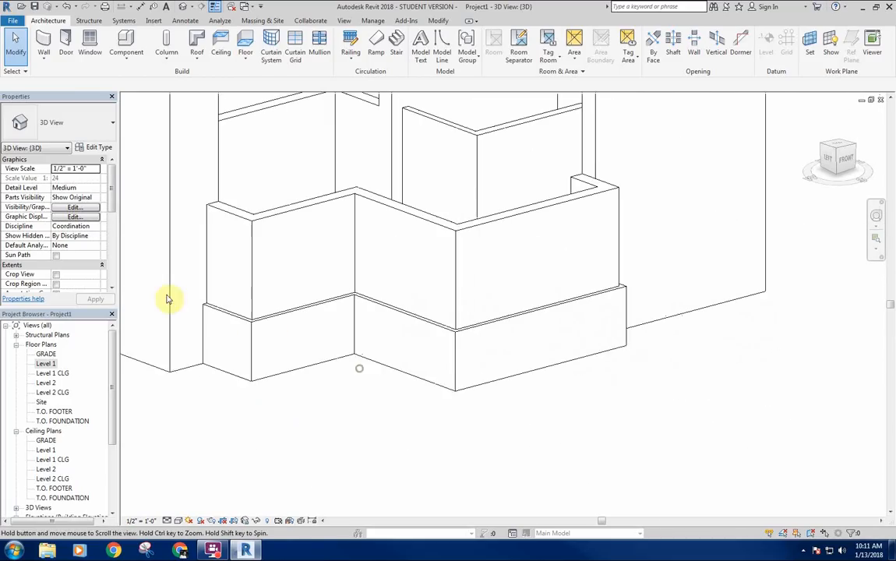
middle_click_drag(168, 299, 150, 320)
Step: Duplicate the type of the front stone base wall as "- EXTERIOR STONE WALL- w/ SILL"
left_click(562, 378)
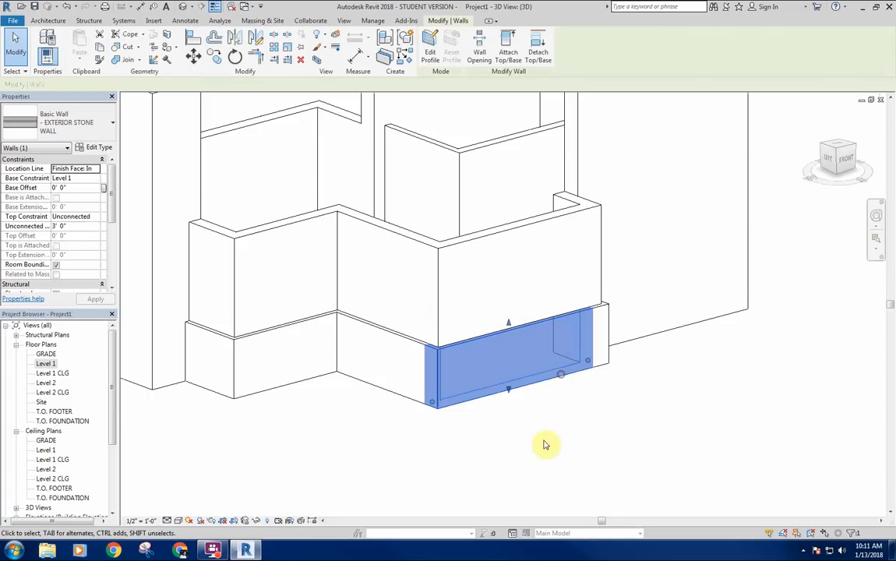
left_click(96, 148)
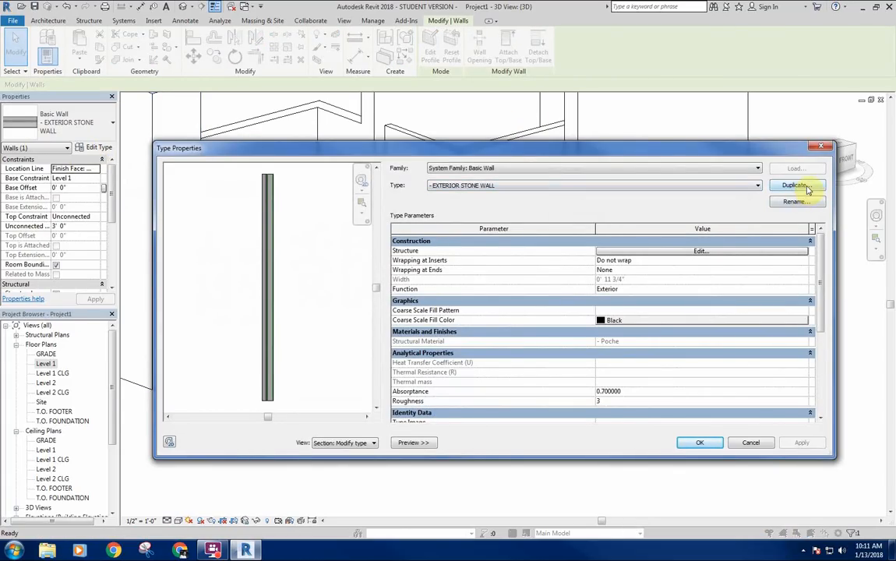
left_click(793, 185)
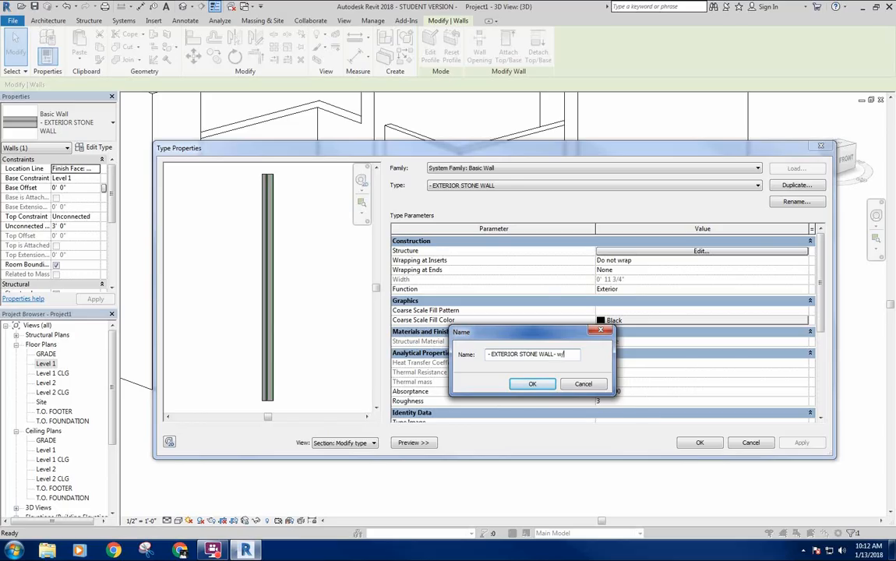
key("Return")
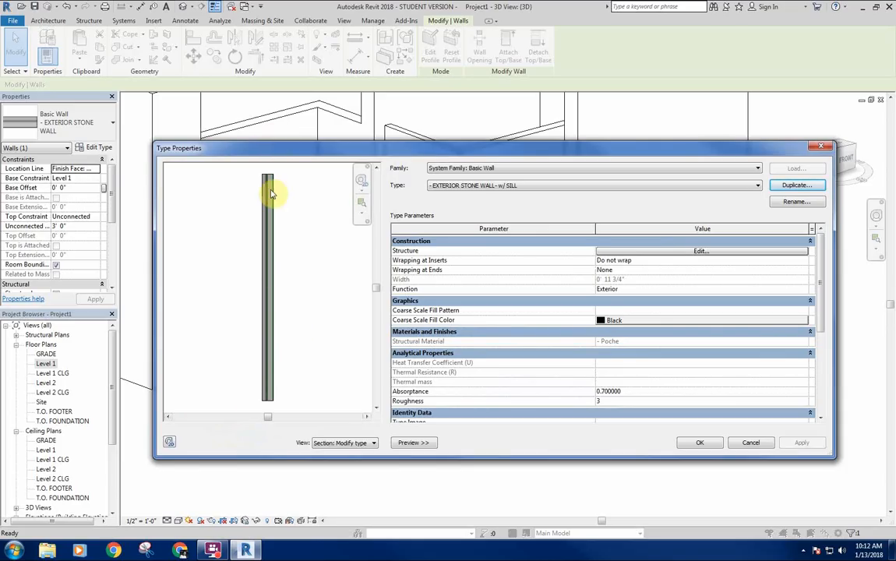
Step: Open the new stone wall type's layer structure for editing with the section preview shown
left_click_drag(156, 232, 250, 231)
left_click(448, 443)
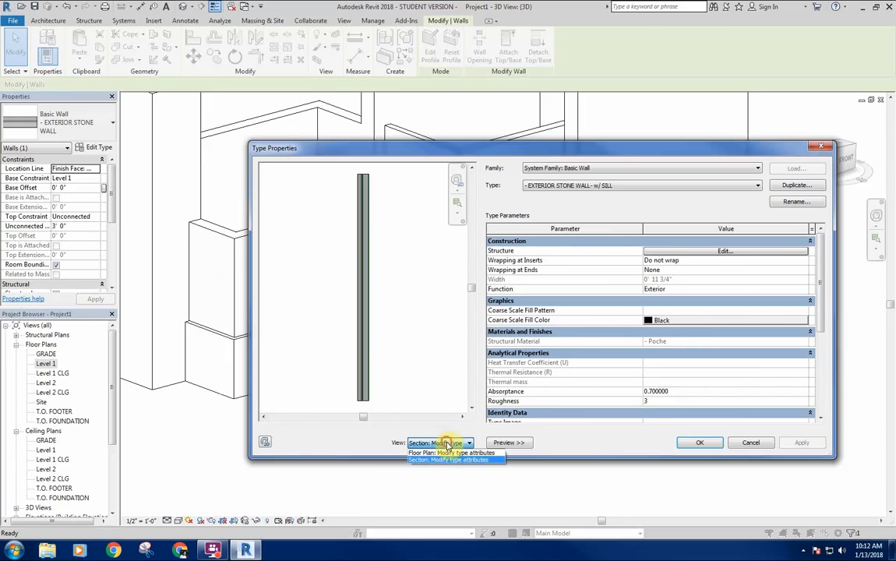
left_click(447, 443)
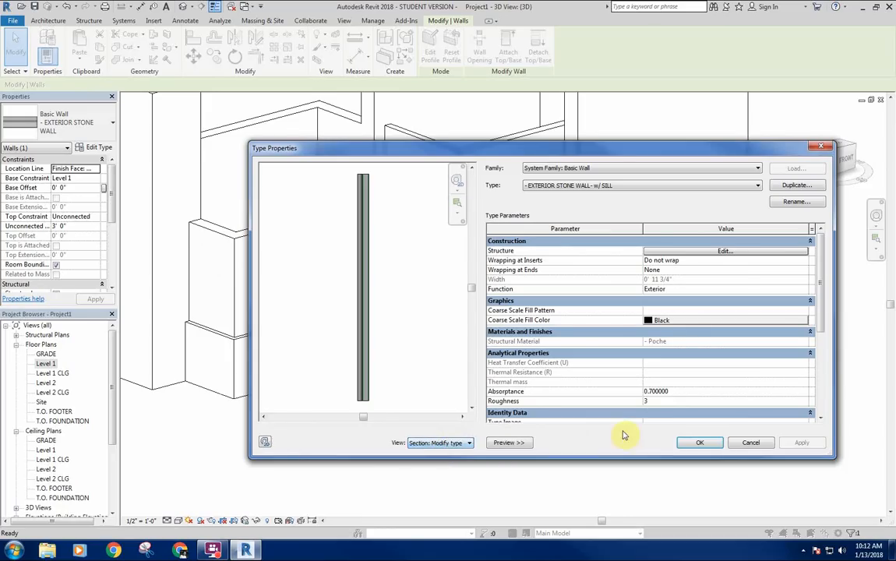
left_click(718, 252)
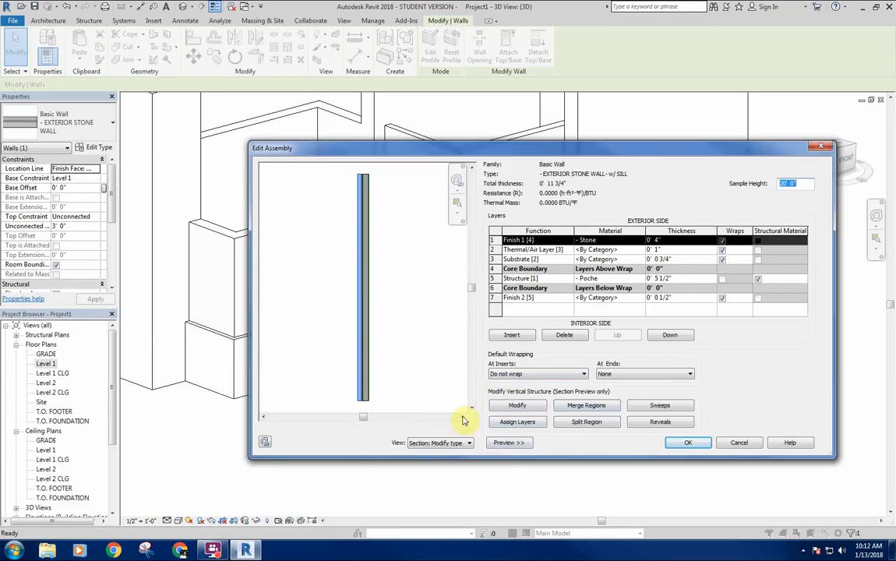
left_click(499, 444)
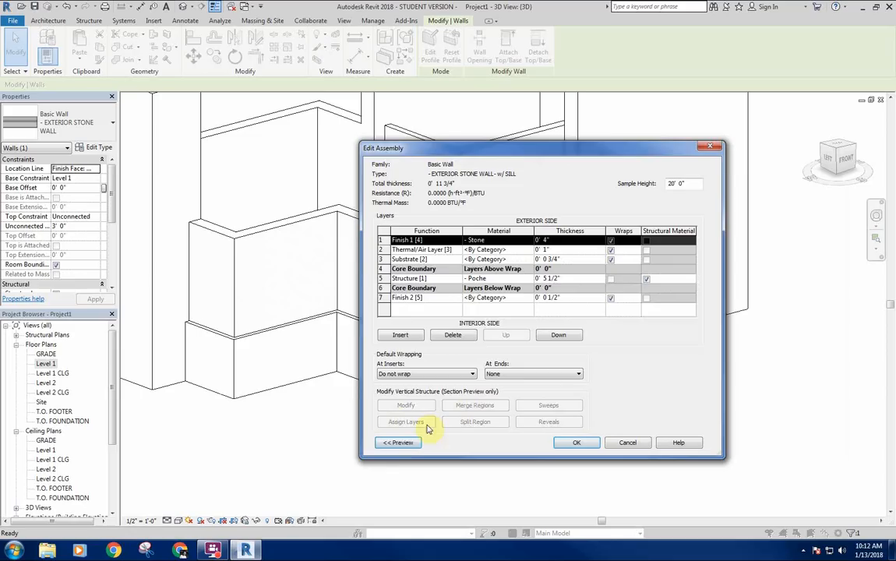
left_click(401, 443)
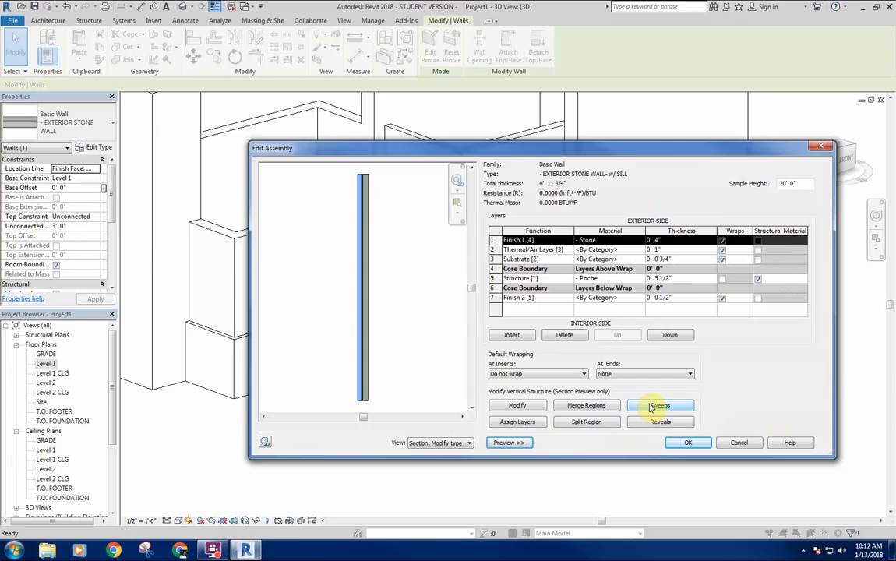
Step: Start loading a wall sweep profile into the stone wall type and browse to the Wall folder under Profiles
left_click(653, 407)
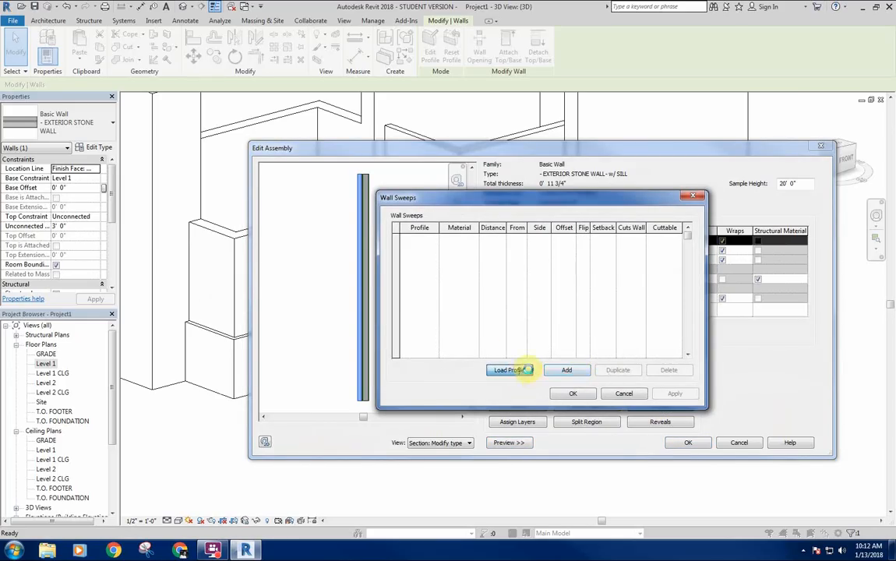
left_click(510, 370)
left_click_drag(552, 187, 553, 267)
double_click(360, 258)
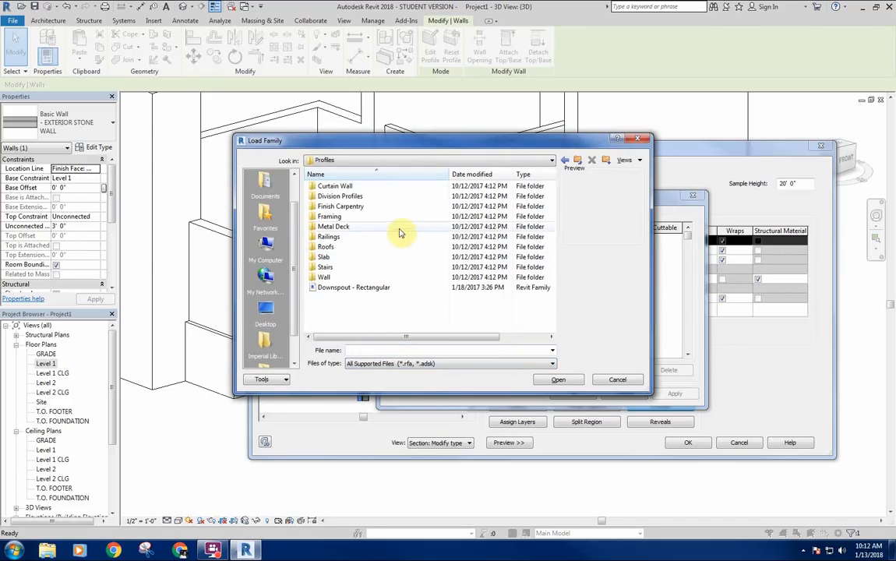
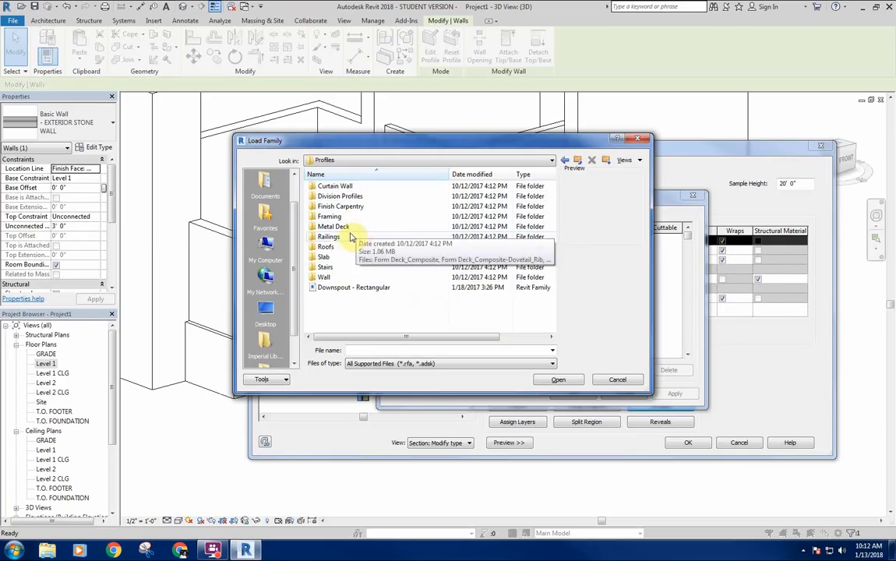
double_click(336, 278)
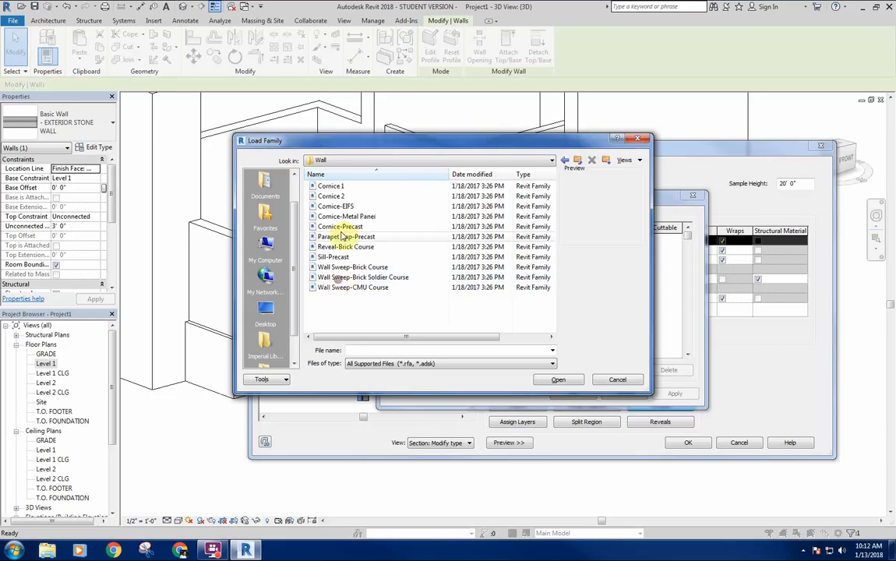
Step: Preview the available wall profile families from Wall Sweep-CMU Course through Cornice 1, including Sill-Precast and Parapet Cap-Precast
left_click(351, 287)
left_click(357, 277)
left_click(355, 267)
left_click(342, 257)
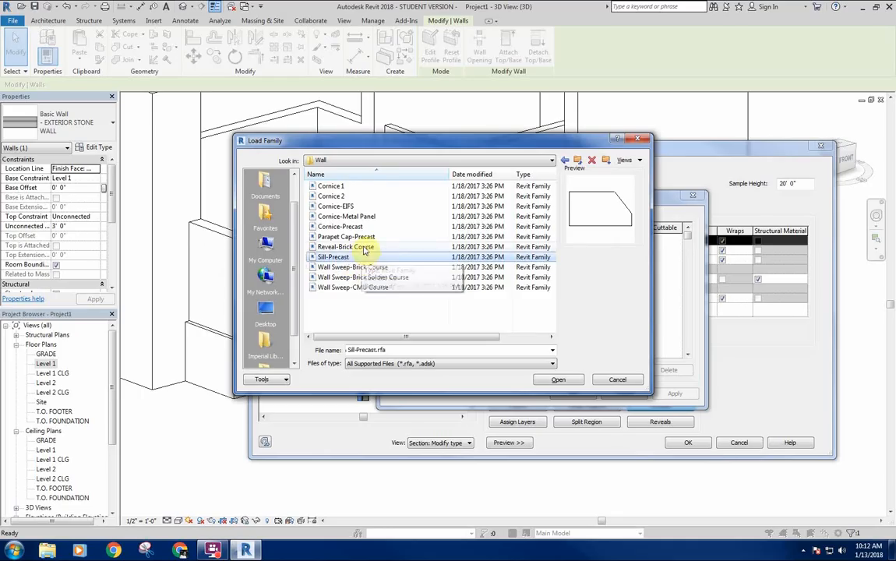
left_click(346, 247)
left_click(360, 238)
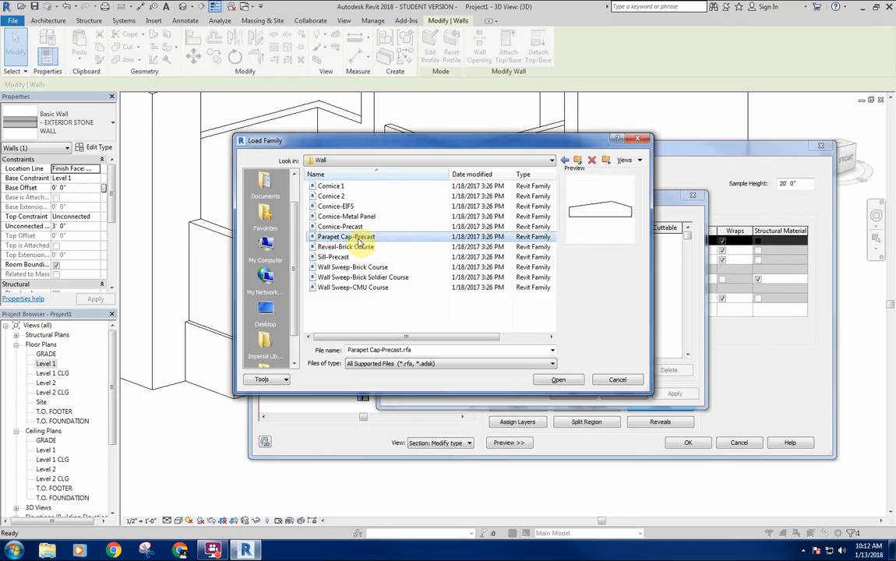
left_click(355, 226)
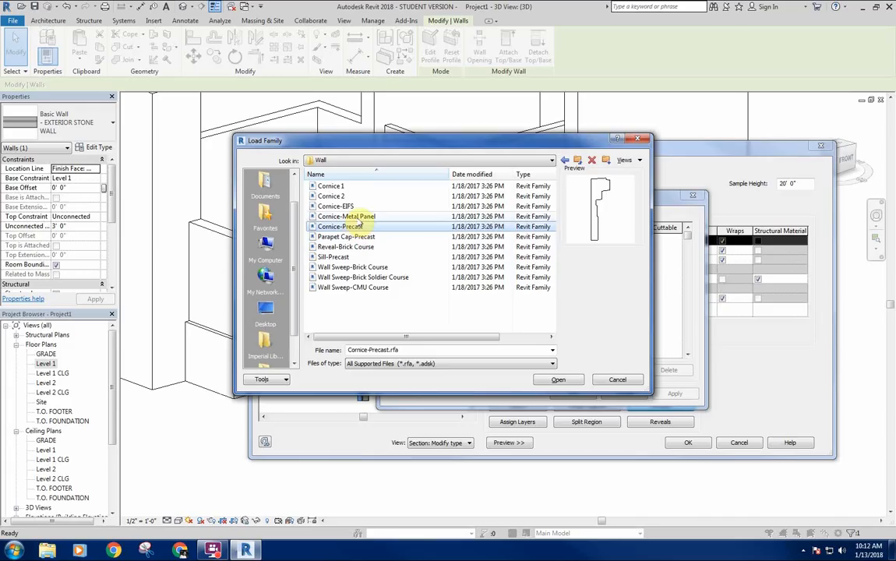
left_click(355, 217)
left_click(351, 207)
left_click(356, 197)
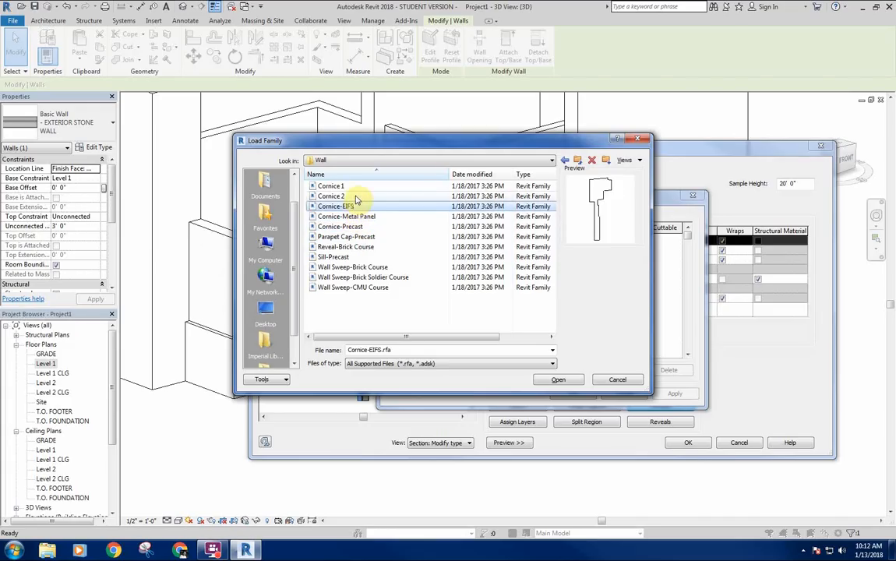
left_click(356, 190)
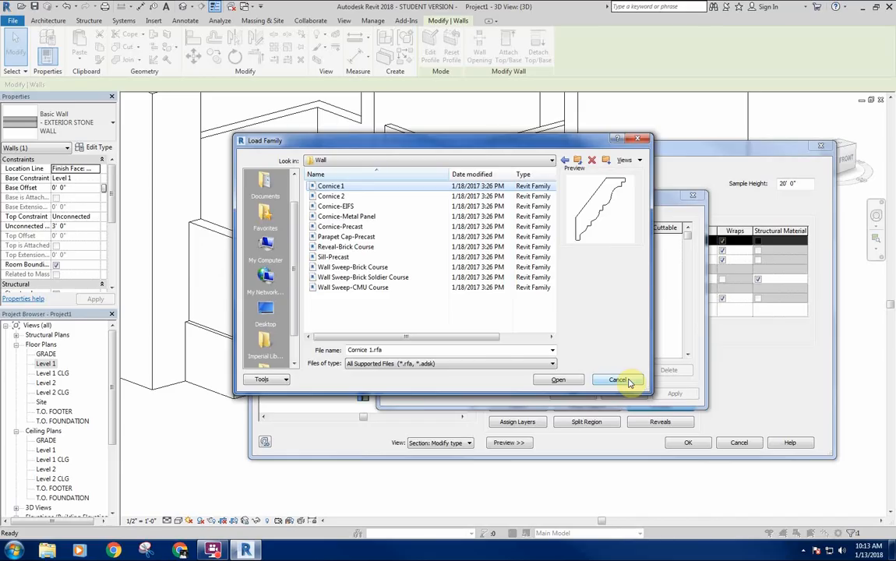
Step: Cancel the profile loading along with the sweep, assembly and wall type edits, and deselect the front stone base wall
left_click(627, 380)
left_click(625, 393)
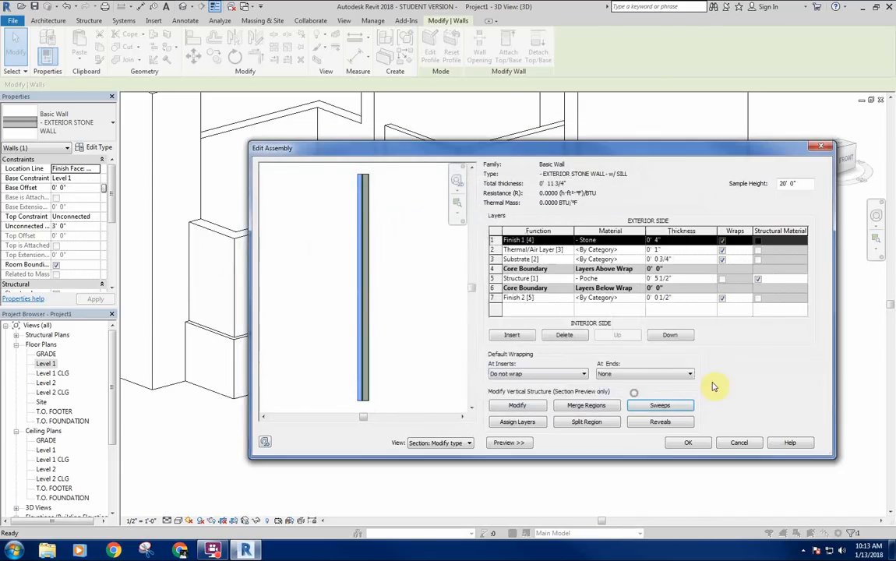
left_click(737, 443)
left_click(766, 446)
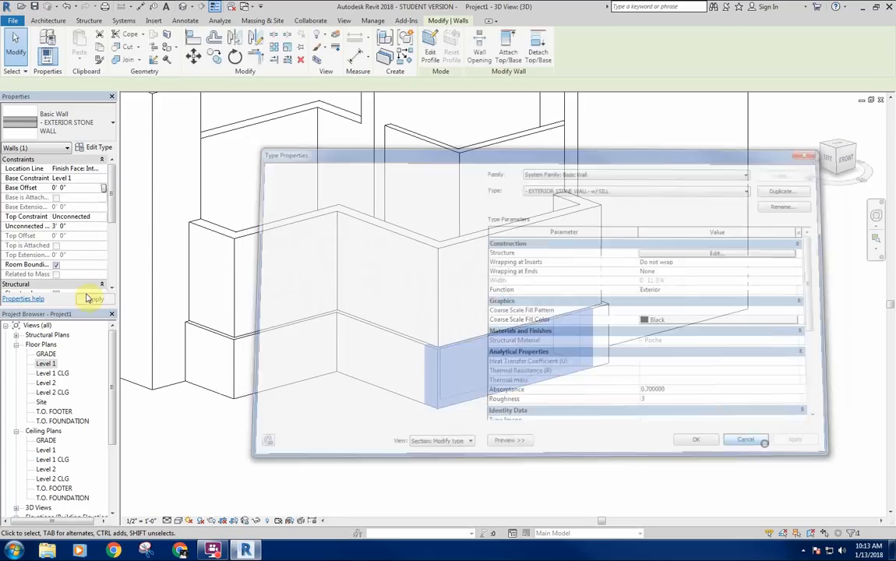
left_click(6, 11)
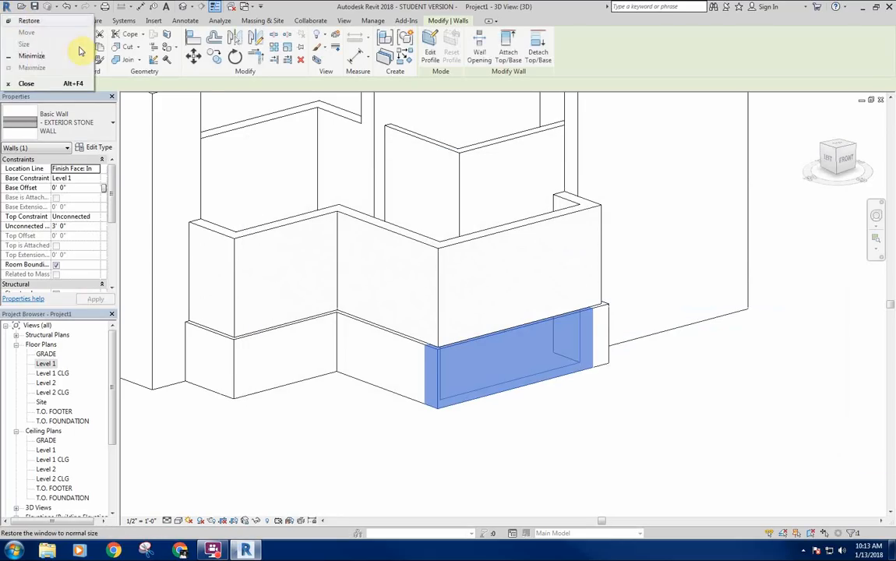
left_click(185, 210)
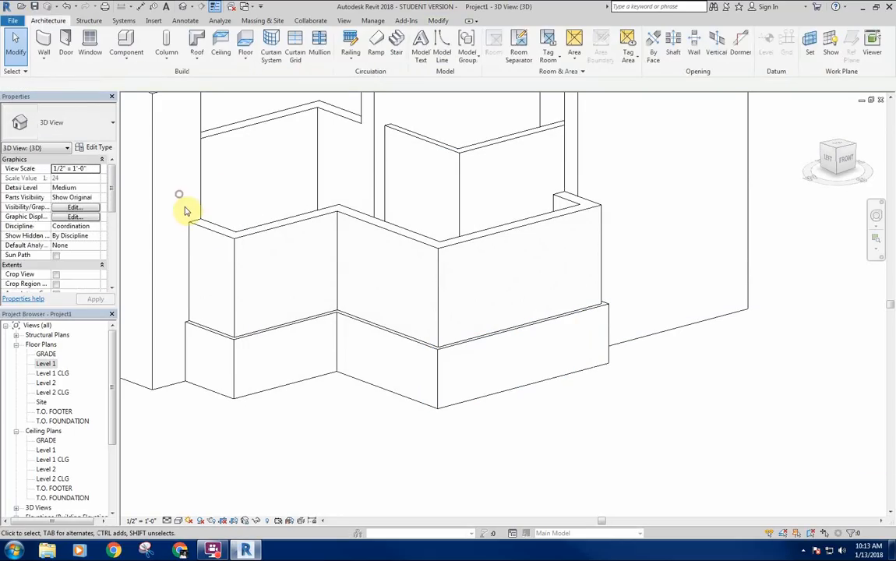
Step: Create a new family from the Profile.rft template in the English_I folder
left_click(14, 23)
mouse_move(32, 61)
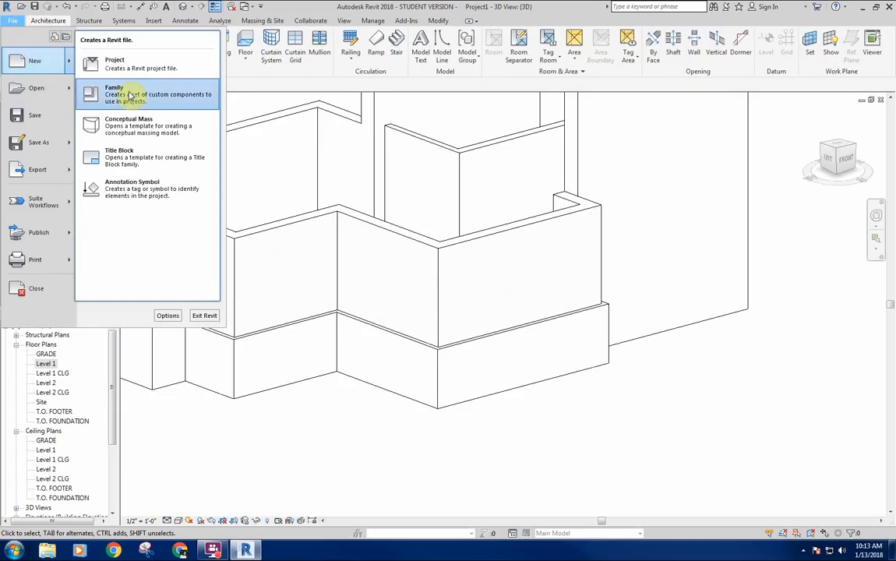
left_click(131, 96)
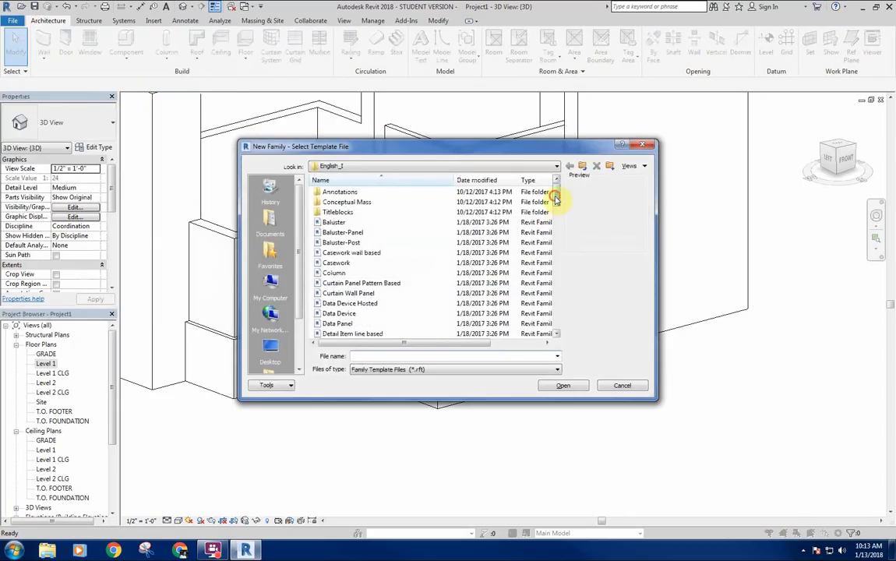
left_click_drag(556, 198, 562, 279)
left_click(341, 253)
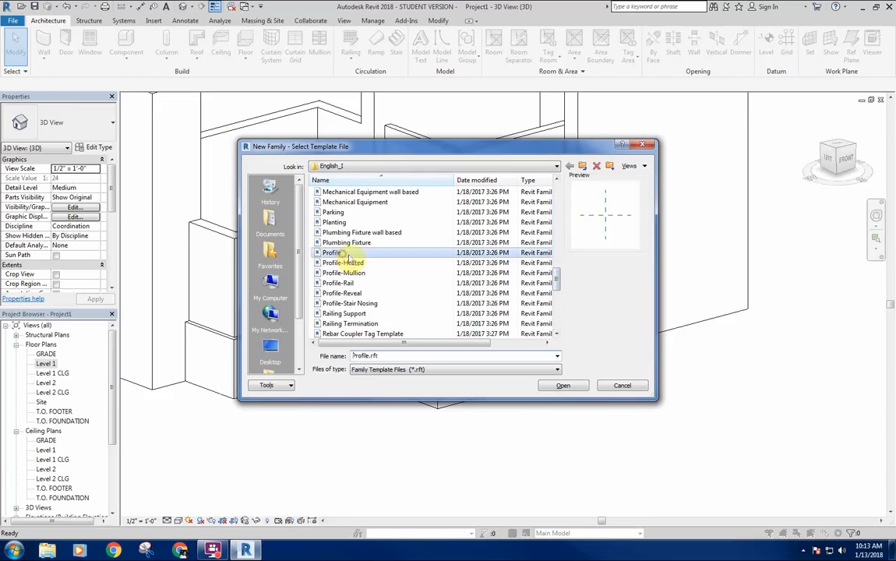
left_click(567, 385)
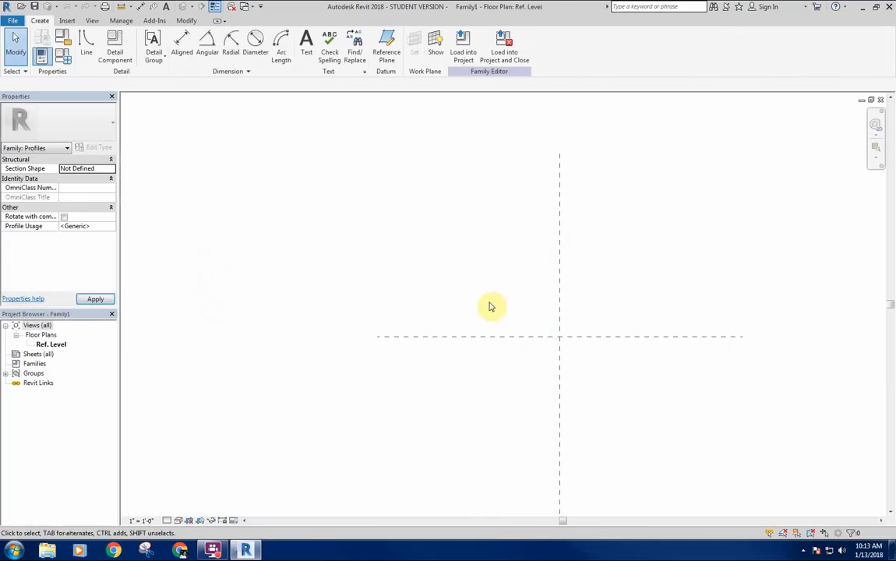
Step: Examine the two crossing reference planes of the new profile family and their intersection
scroll(462, 283, "up", 3)
middle_click_drag(535, 226, 450, 264)
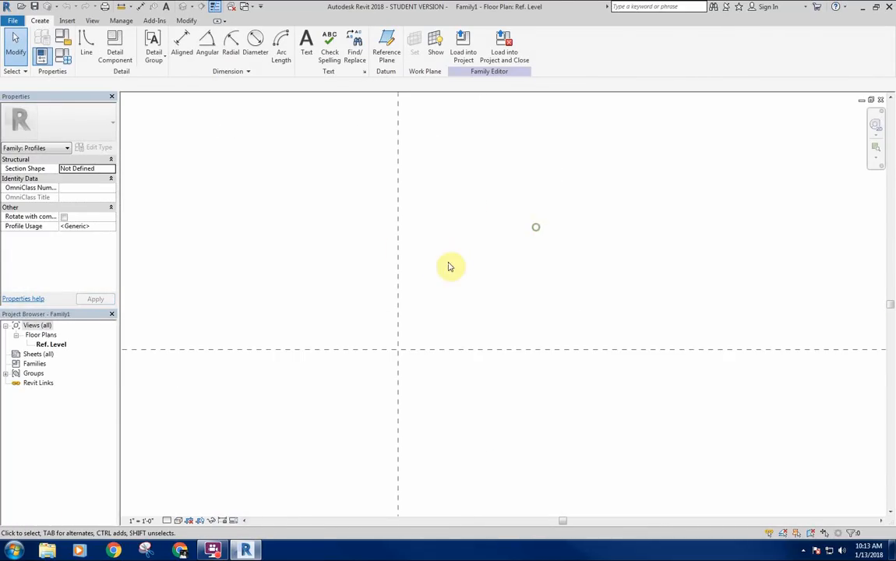
scroll(405, 298, "up", 1)
middle_click_drag(404, 294, 431, 258)
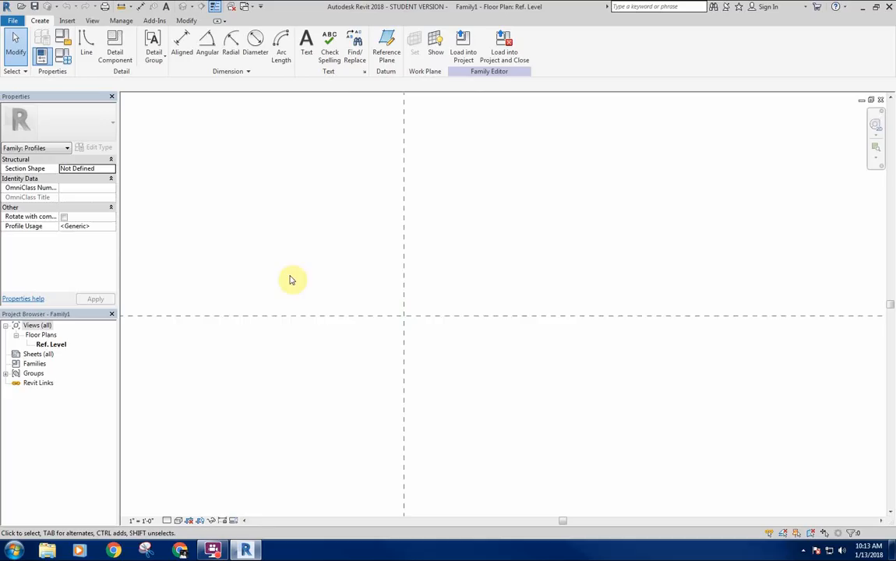
scroll(292, 256, "down", 5)
middle_click_drag(286, 240, 477, 220)
scroll(385, 206, "down", 1)
middle_click_drag(386, 206, 396, 280)
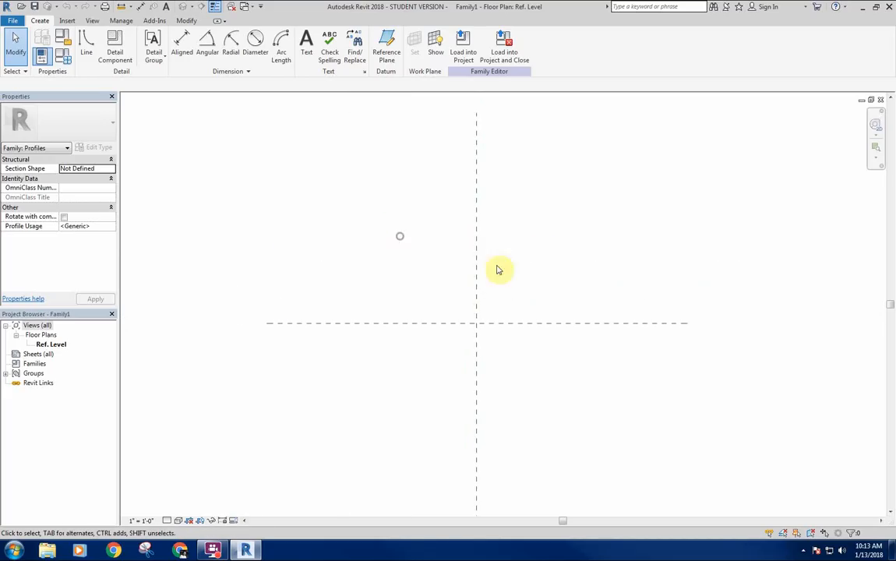
left_click_drag(536, 244, 413, 354)
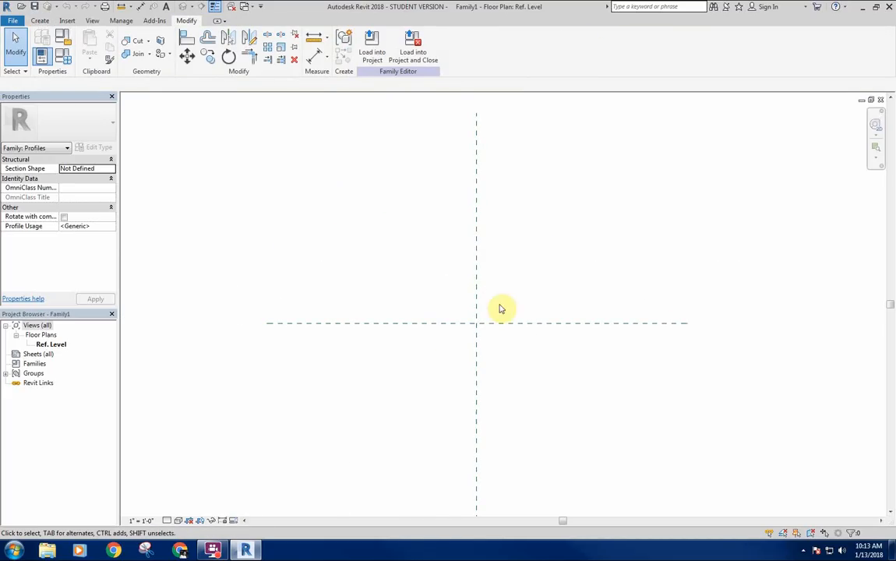
Step: Draw a closed rectangle of profile lines about 7" wide and 3" high, with its lower-left corner on the reference plane intersection
left_click(41, 21)
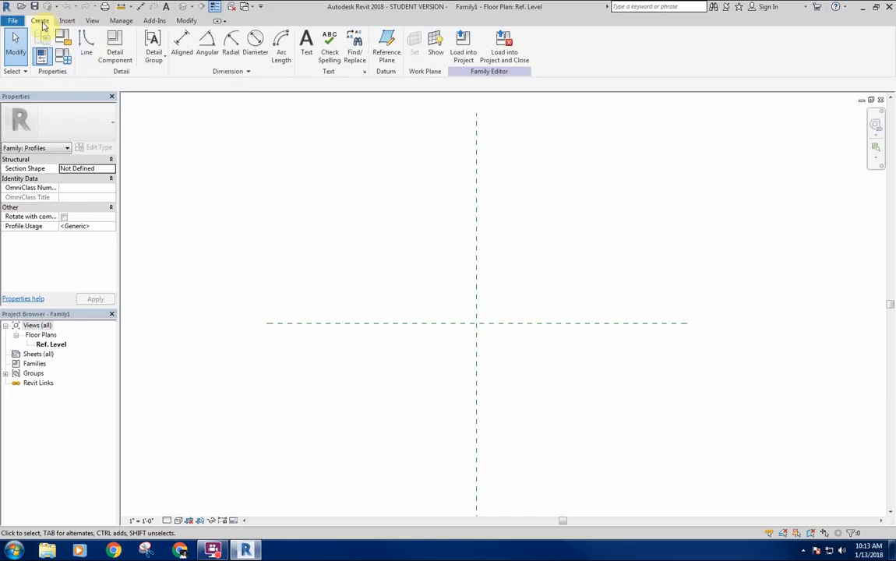
left_click(84, 48)
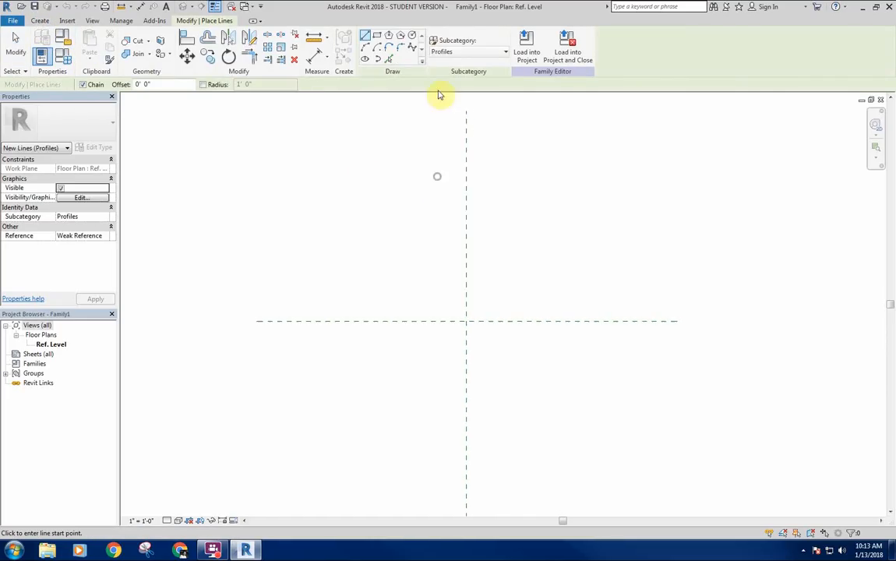
scroll(470, 315, "up", 2)
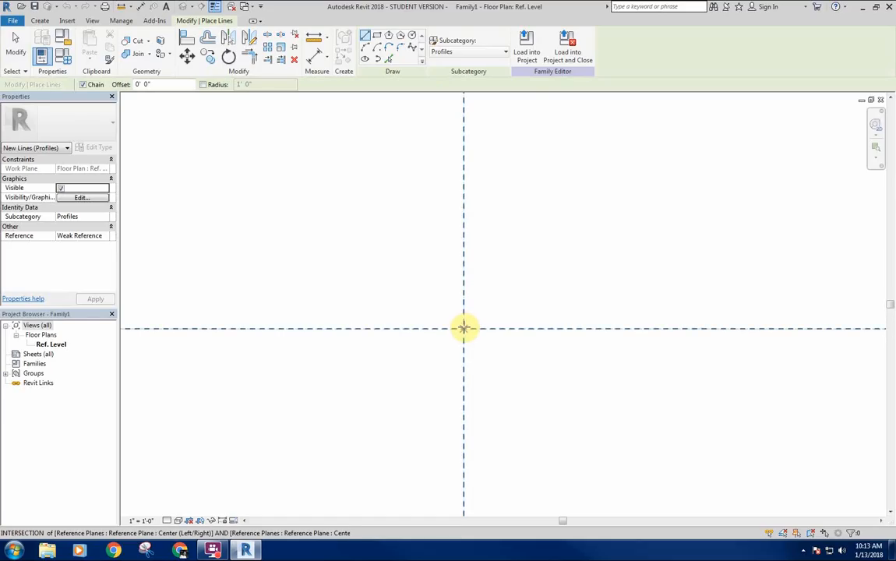
left_click(463, 327)
left_click(593, 328)
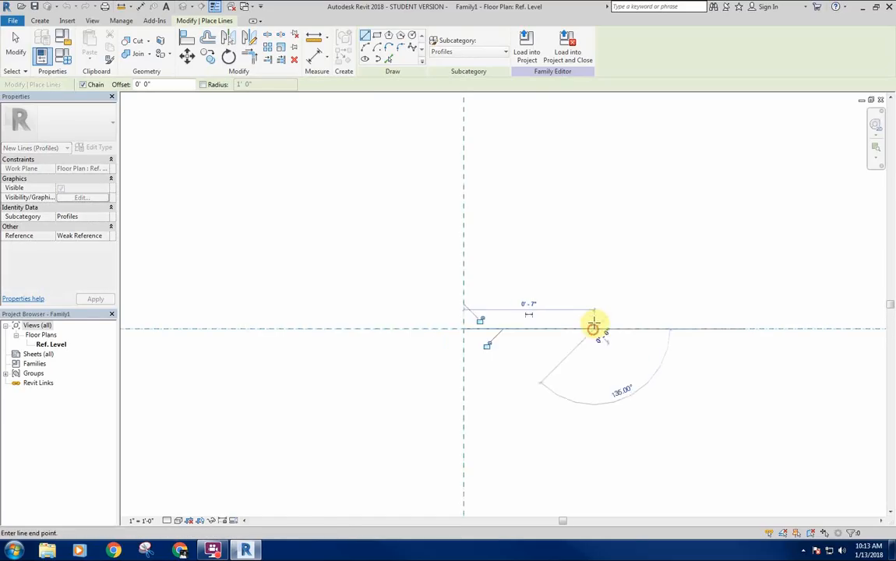
left_click(592, 272)
left_click(464, 273)
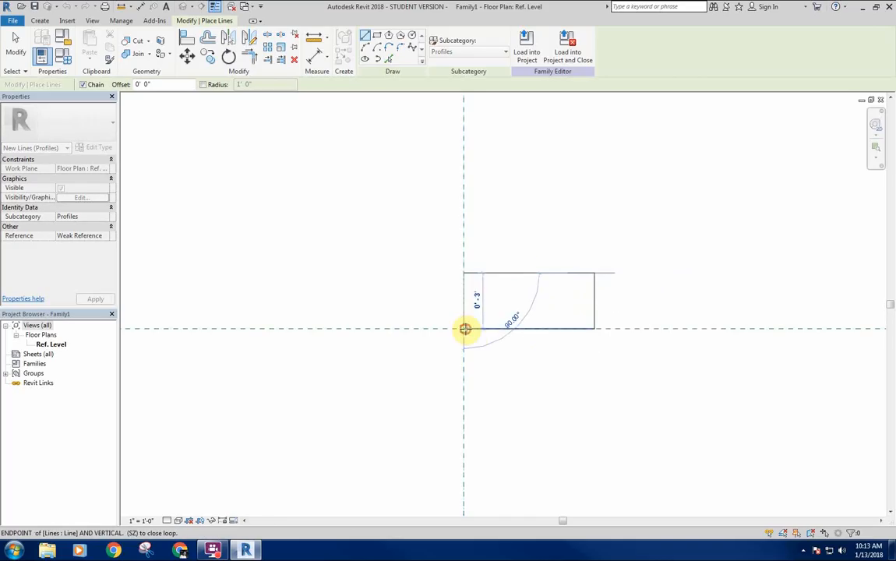
left_click(465, 328)
left_click(465, 274)
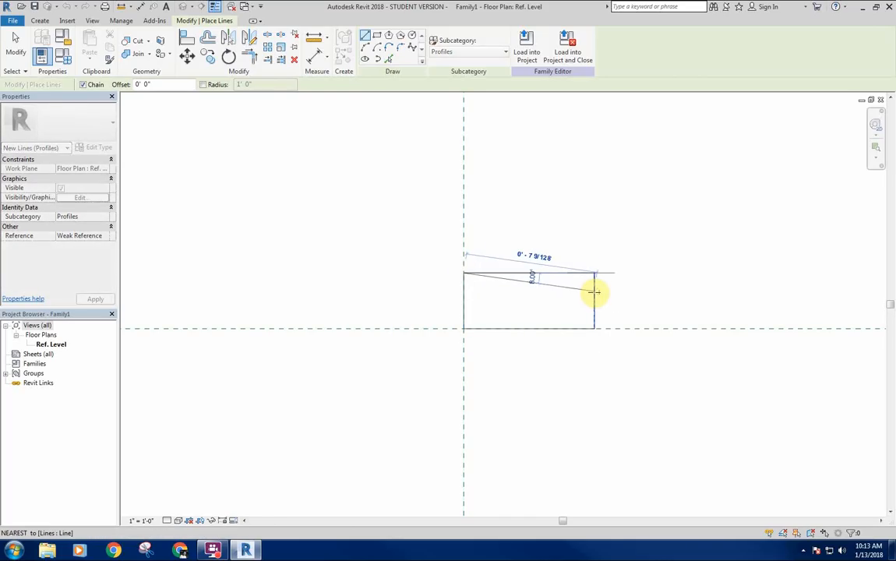
key("Escape")
key("Escape")
Step: Shorten the rectangle's right vertical line from its upper end to a length of about 2"
left_click(595, 299)
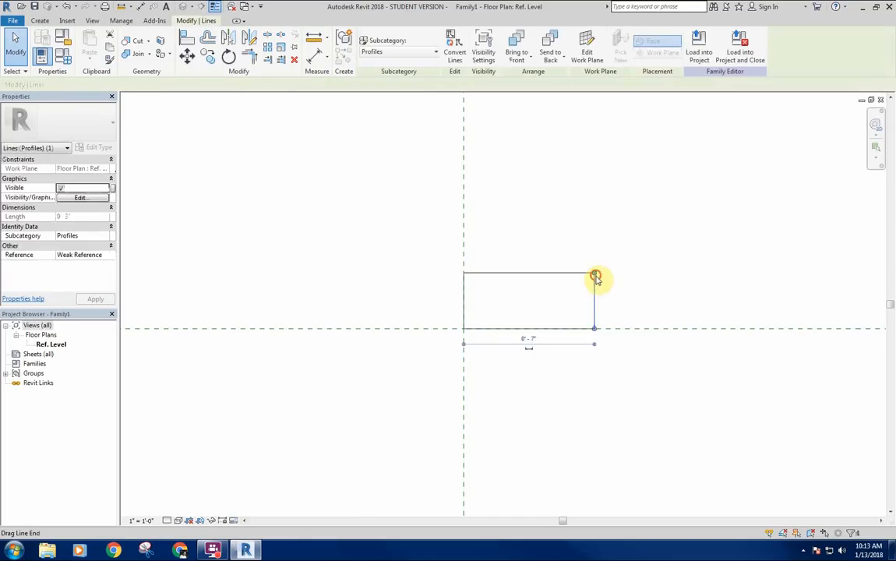
left_click_drag(594, 273, 594, 293)
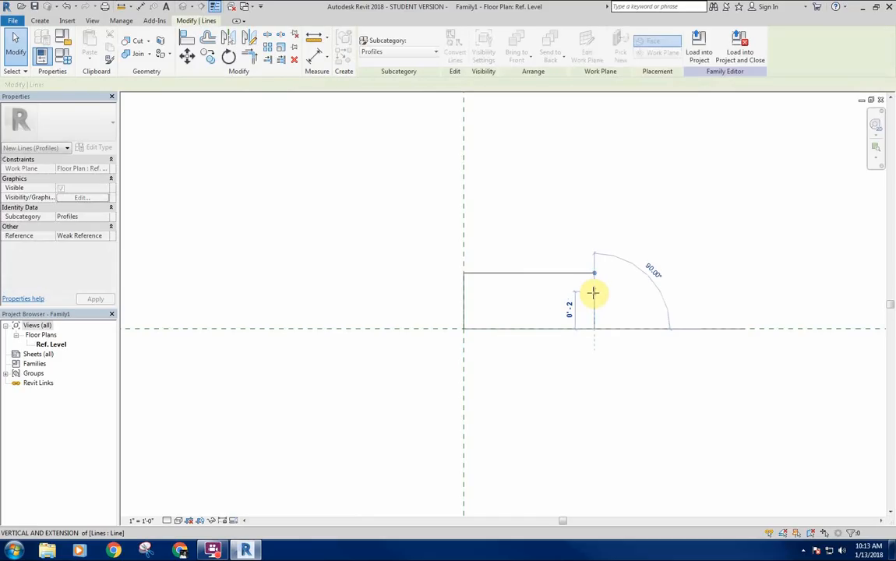
left_click(518, 234)
Step: Draw a sloped line from the profile's upper-left corner to the shortened right edge's upper end, and delete the horizontal upper line
left_click(39, 20)
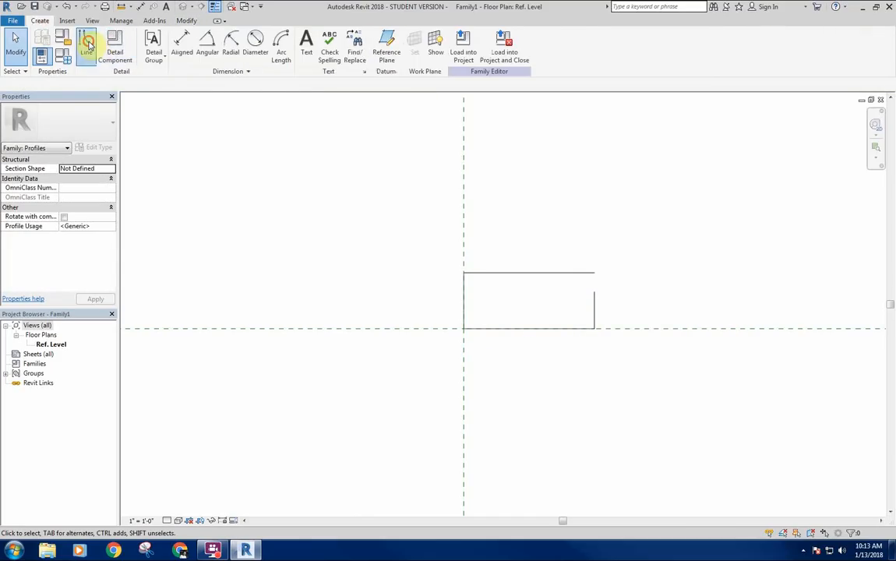
left_click(88, 39)
left_click(465, 271)
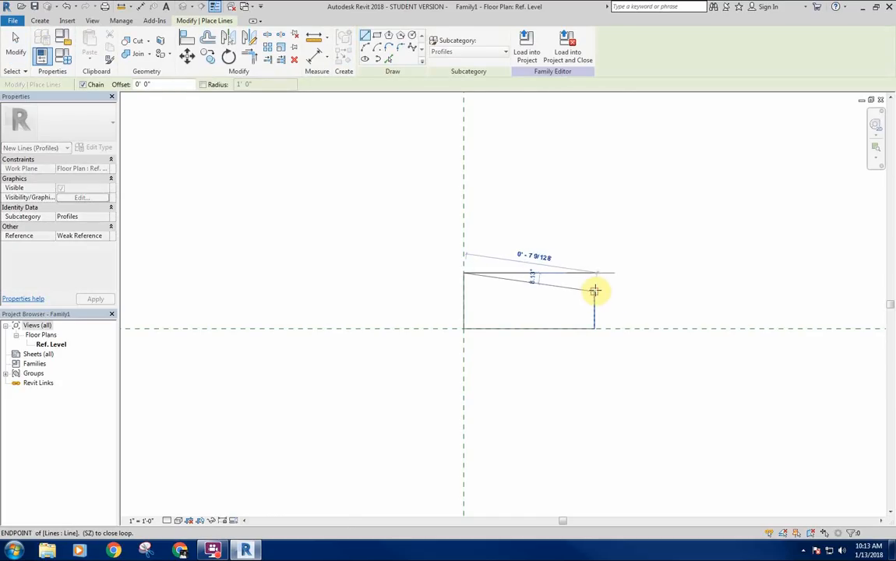
left_click(593, 291)
key("Escape")
key("Escape")
left_click(578, 274)
key("Delete")
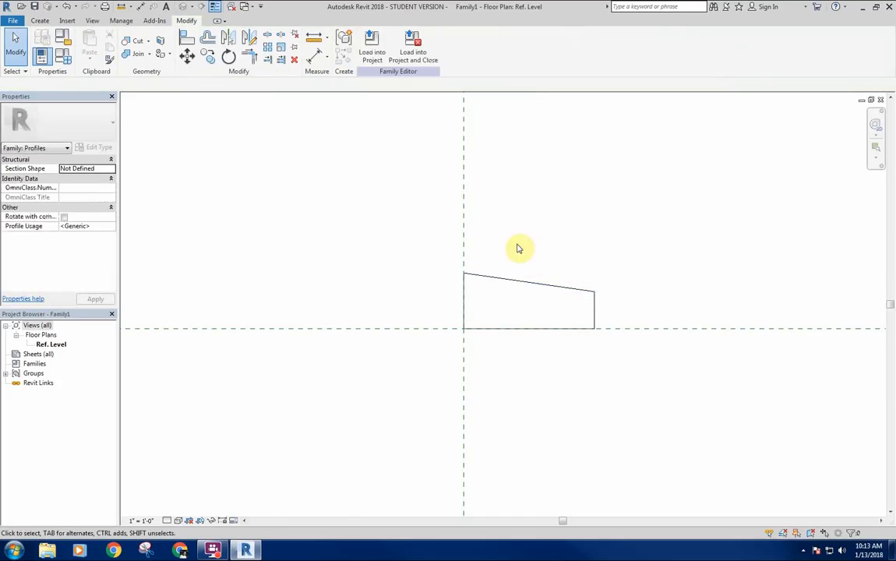
Step: Draw a small semicircular drip-groove arc of about 1/8" radius on the sill profile's lower edge near its right end
scroll(613, 203, "down", 2)
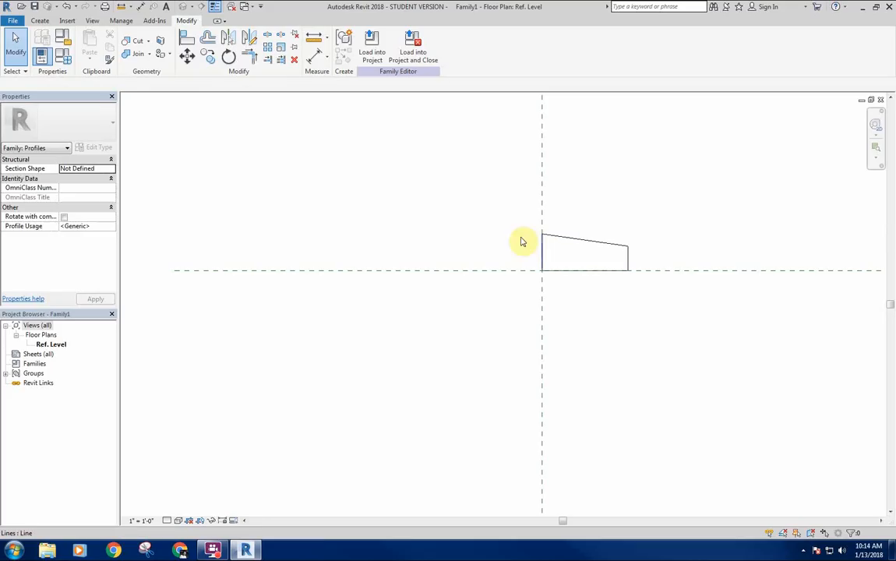
middle_click_drag(545, 202, 534, 210)
scroll(628, 265, "up", 3)
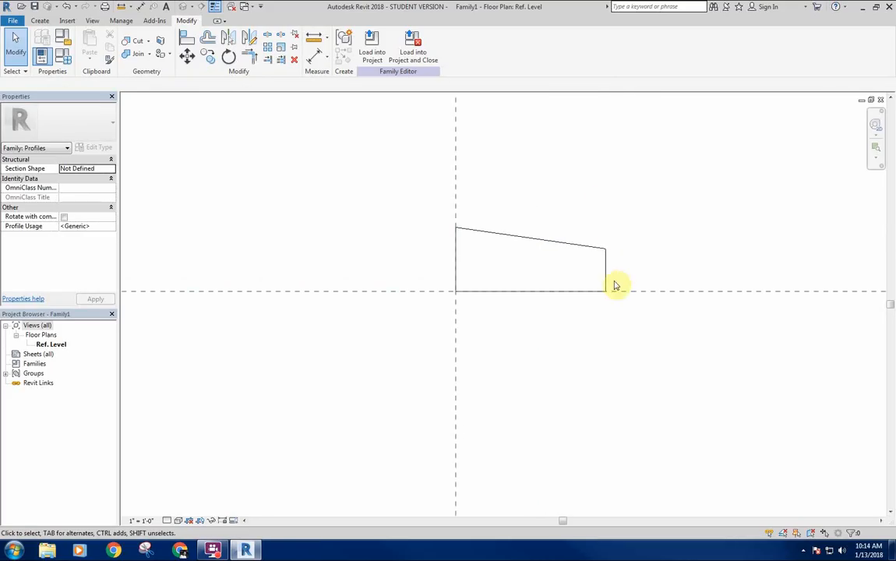
middle_click_drag(567, 284, 577, 286)
left_click(40, 21)
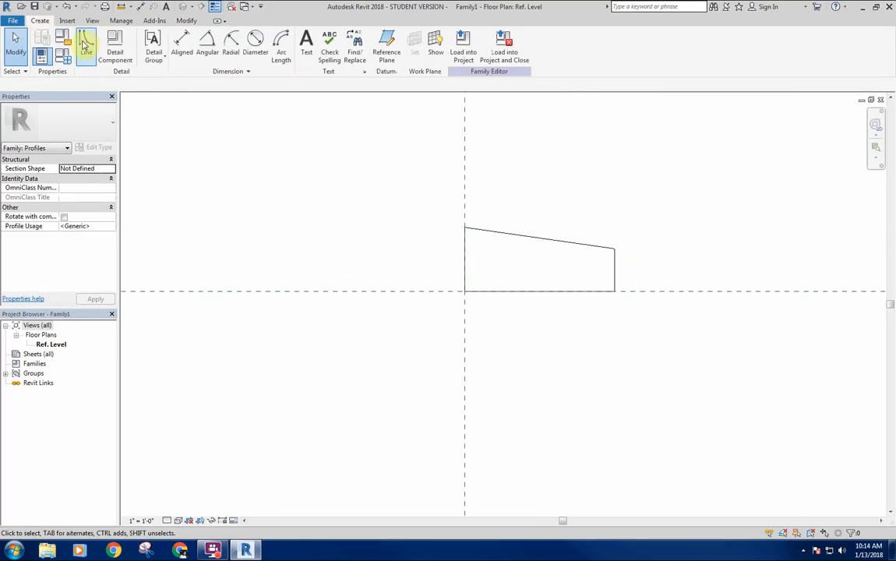
left_click(86, 45)
left_click(365, 47)
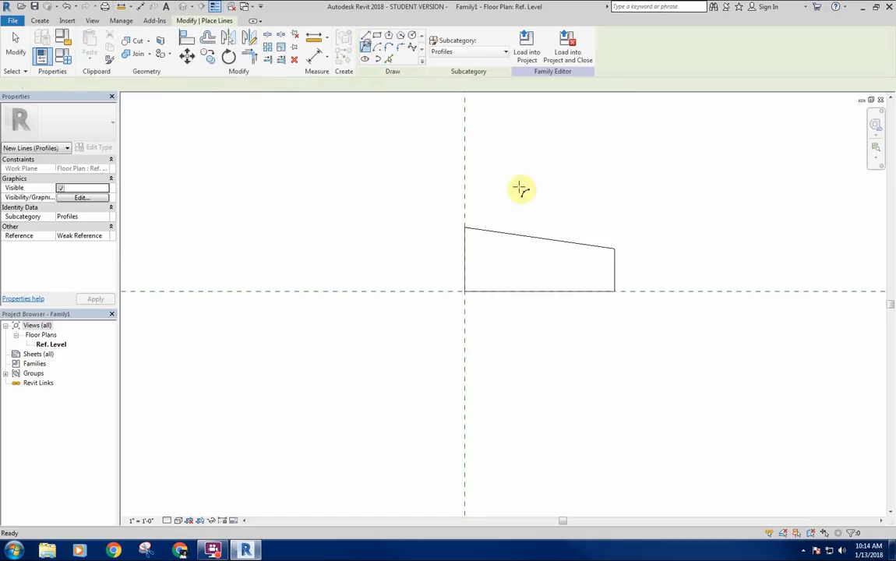
scroll(603, 289, "up", 5)
middle_click_drag(602, 337, 581, 454)
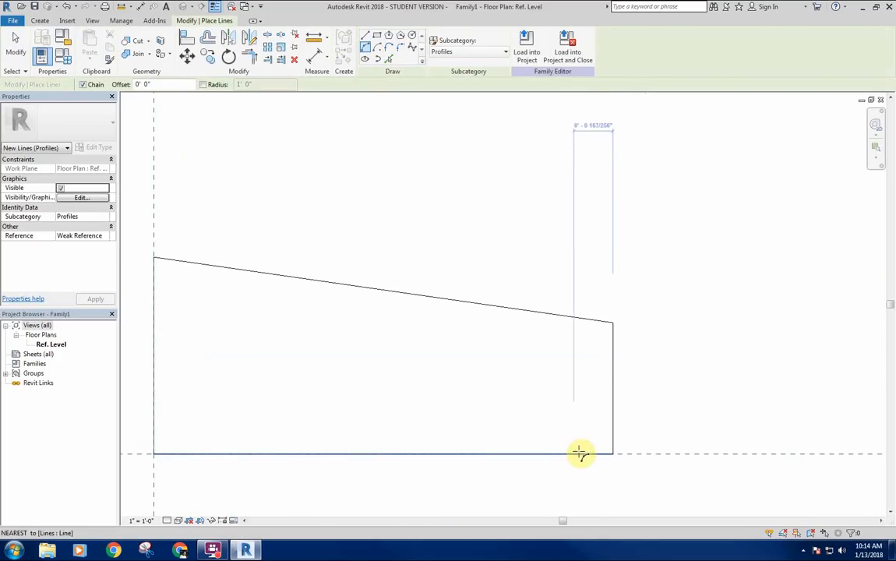
left_click(568, 454)
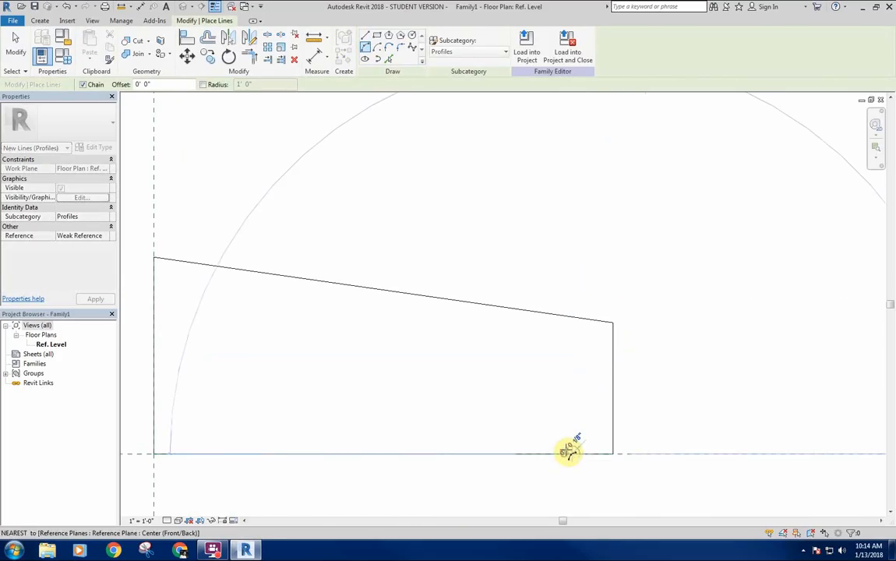
left_click(570, 448)
right_click(535, 373)
left_click(538, 378)
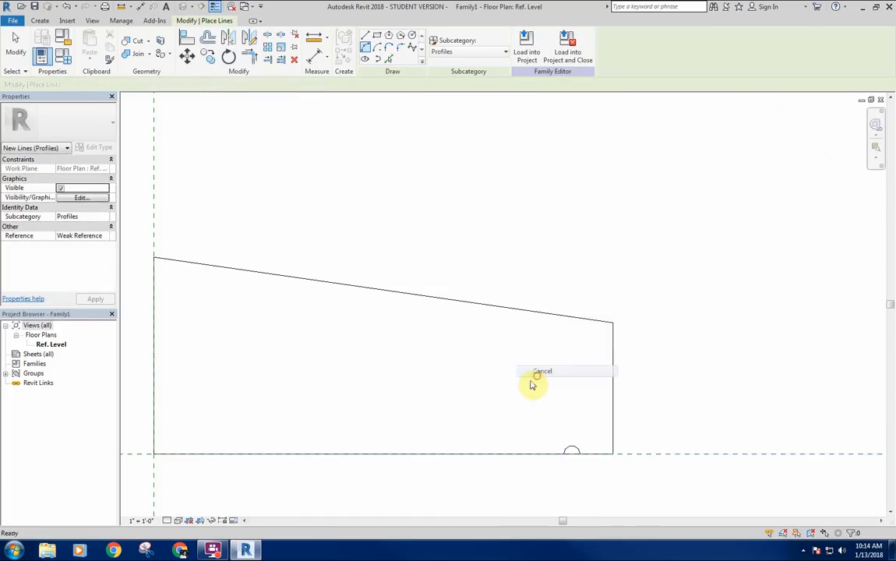
Step: Split the profile's lower edge at the drip groove and trim its segments to open the groove between the arc's ends
middle_click_drag(530, 380, 517, 336)
key("l")
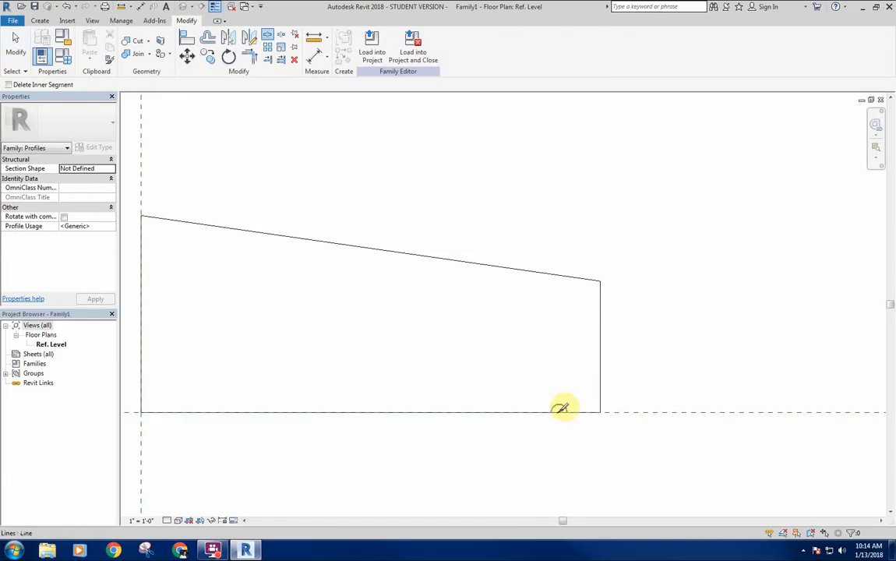
key("t")
key("r")
left_click(580, 414)
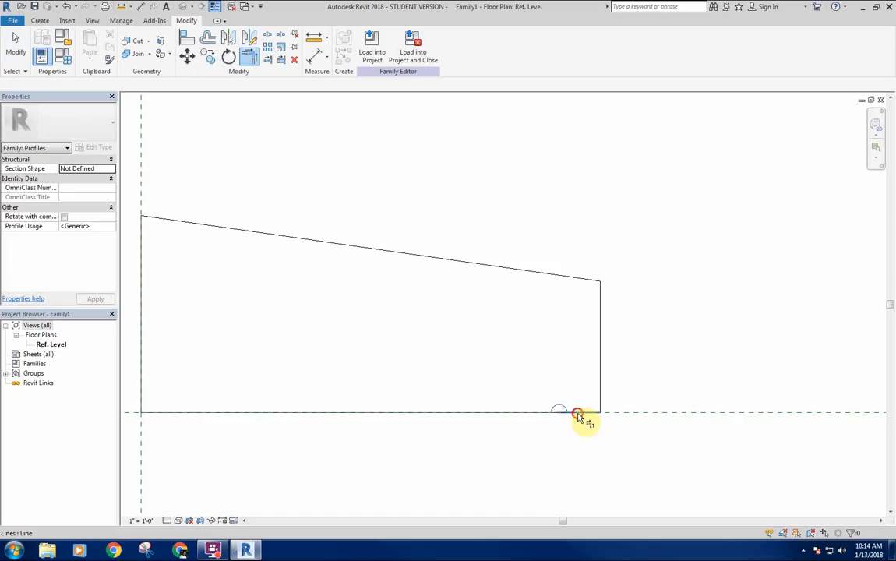
left_click(543, 414)
right_click(487, 370)
left_click(496, 376)
right_click(478, 365)
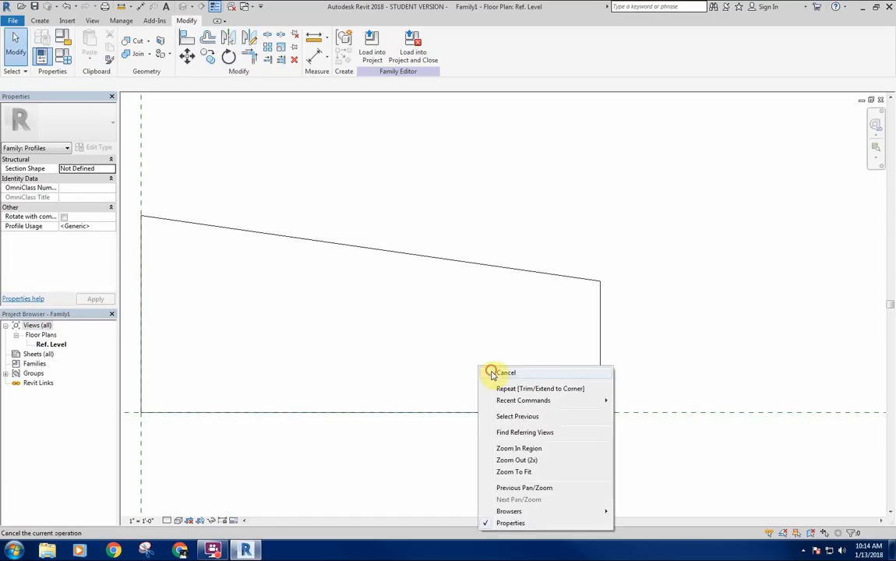
left_click(491, 371)
scroll(479, 371, "down", 1)
middle_click_drag(477, 372, 485, 356)
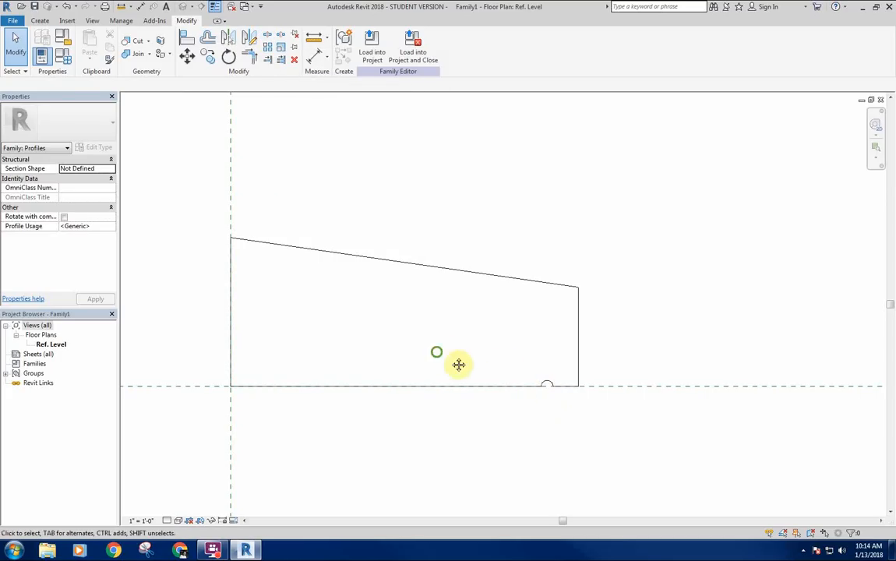
Step: Check the sill profile's overall width between its left and right vertical edges
scroll(458, 365, "down", 3)
middle_click_drag(426, 265, 438, 258)
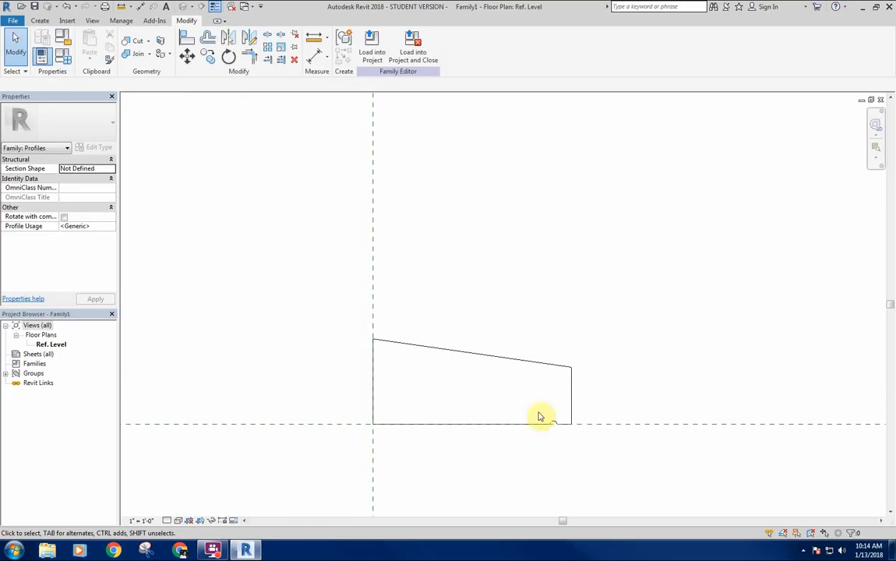
middle_click_drag(491, 397, 484, 390)
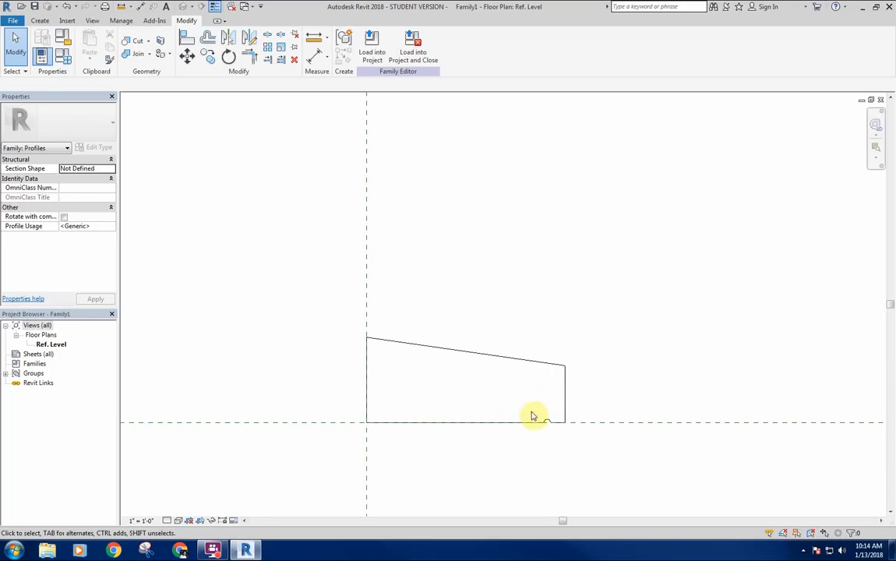
left_click(564, 389)
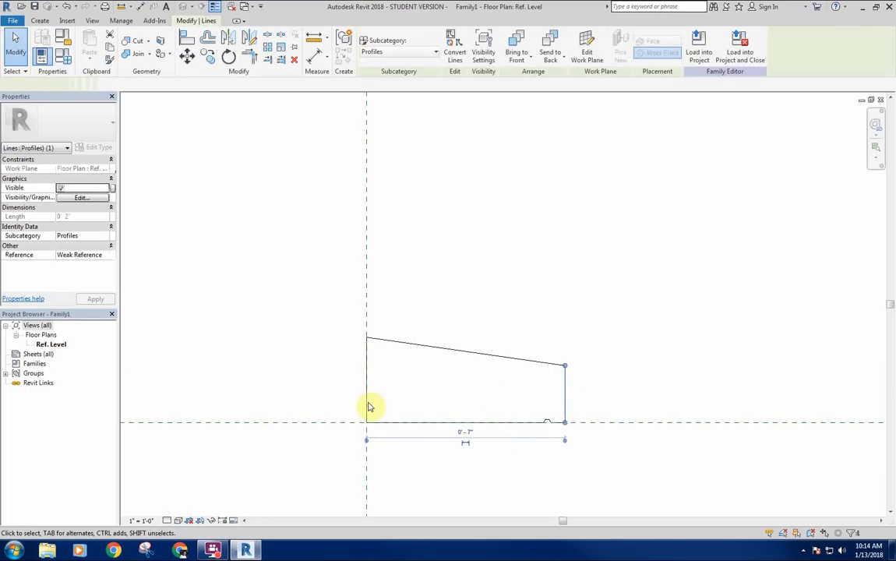
left_click(367, 346)
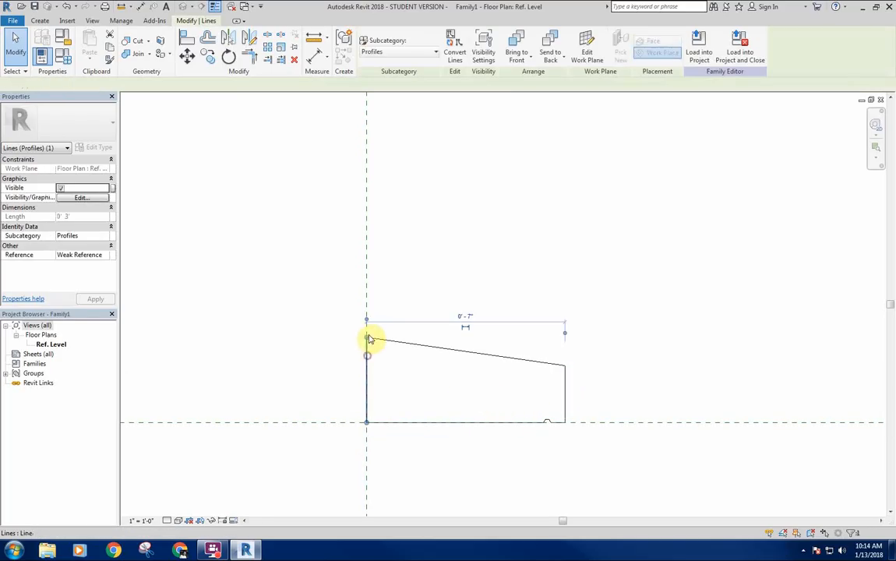
left_click(563, 382)
left_click(368, 373)
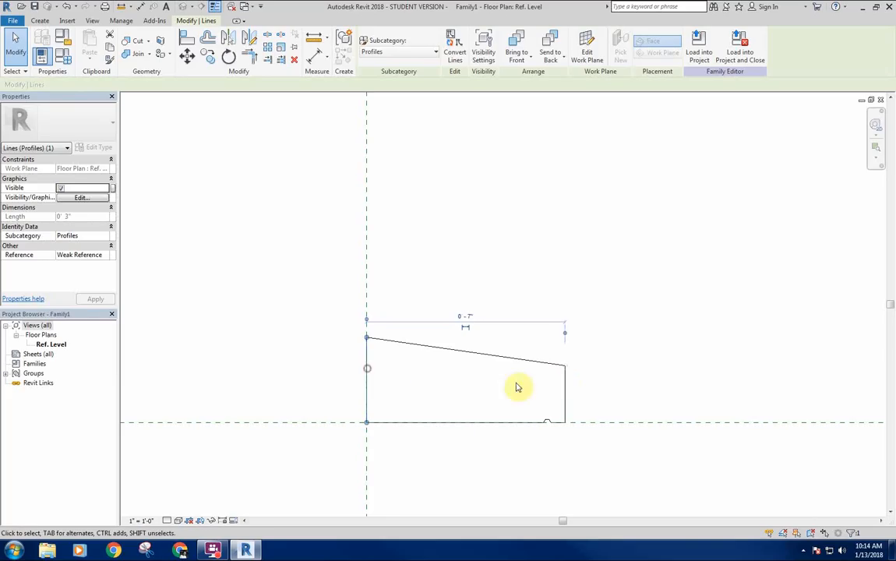
left_click(566, 385)
middle_click_drag(438, 398, 448, 390)
left_click(450, 388)
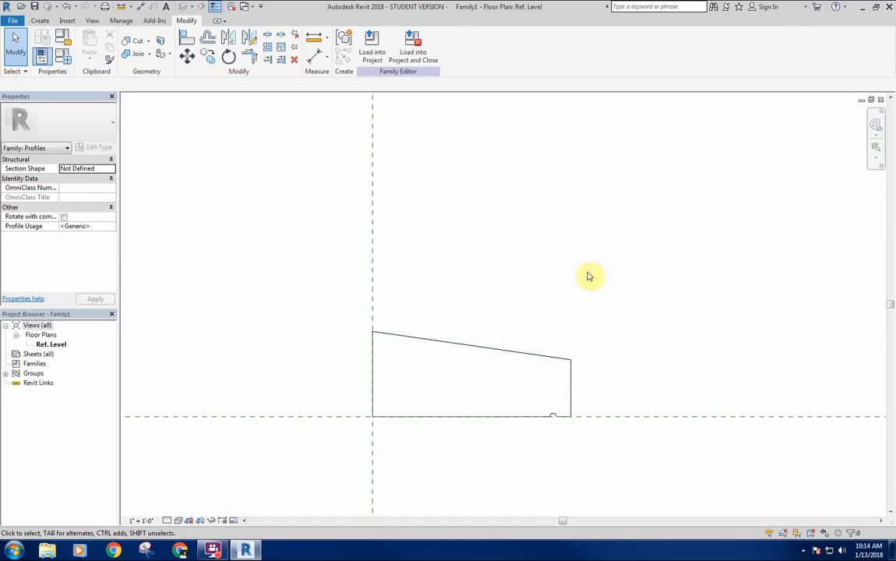
left_click(873, 101)
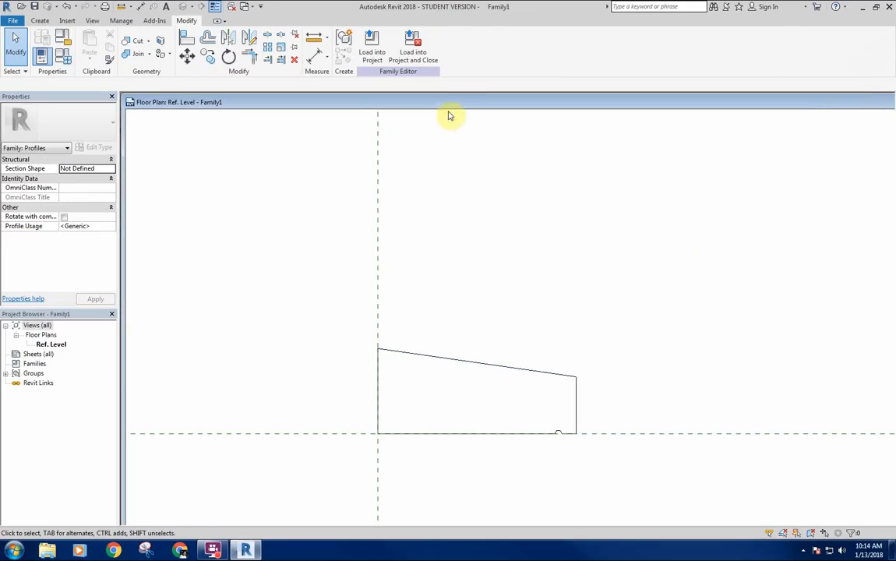
left_click_drag(450, 114, 272, 129)
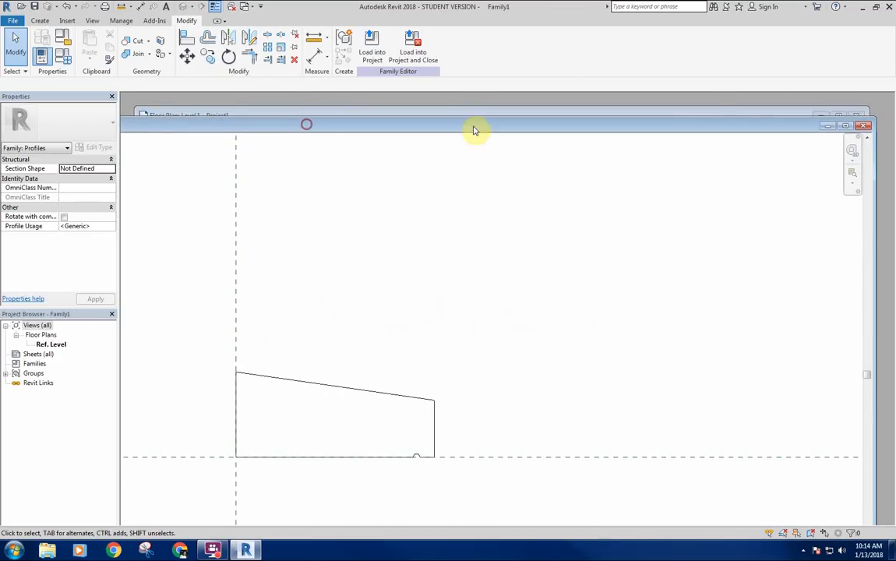
left_click(845, 127)
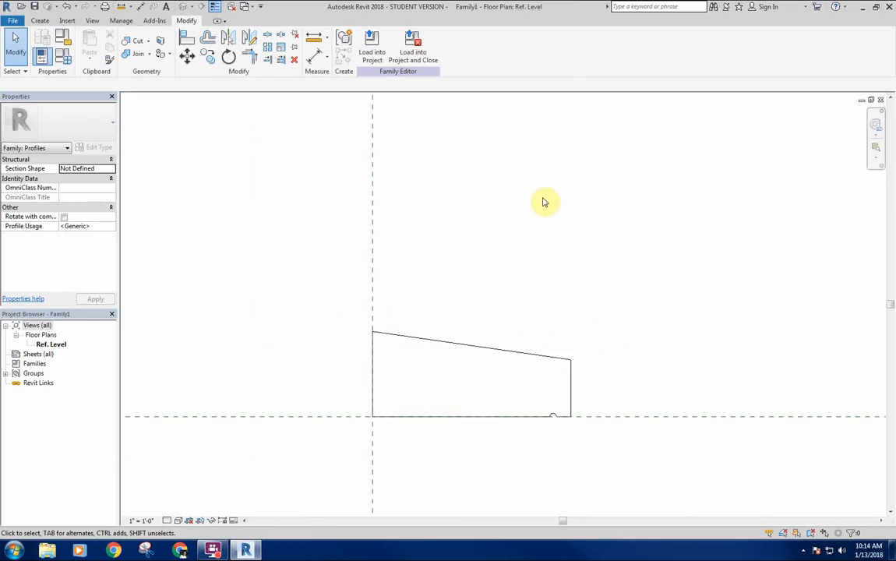
Step: Switch from the profile family to the project and examine the exterior wall corner in the Level 1 floor plan
key("ctrl+Tab")
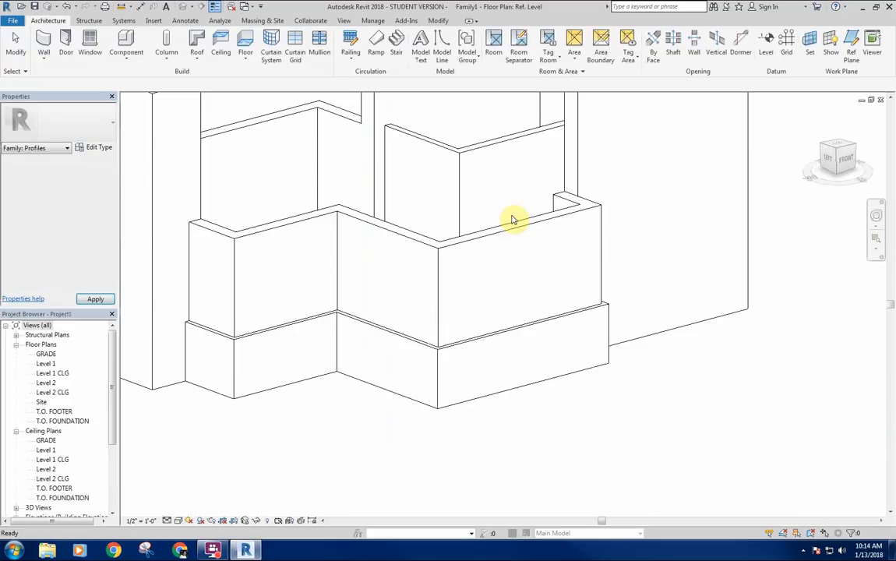
middle_click_drag(455, 306, 533, 312)
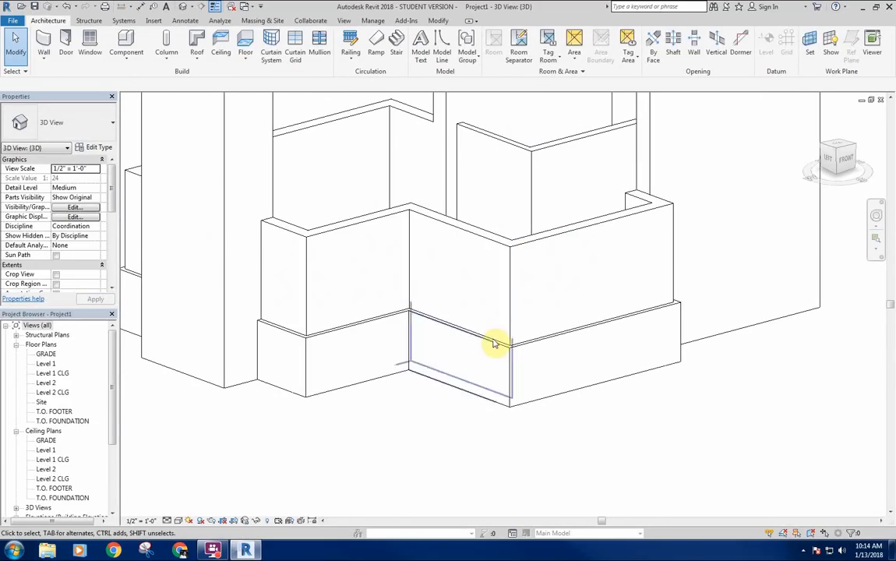
double_click(45, 363)
middle_click_drag(326, 384, 383, 260)
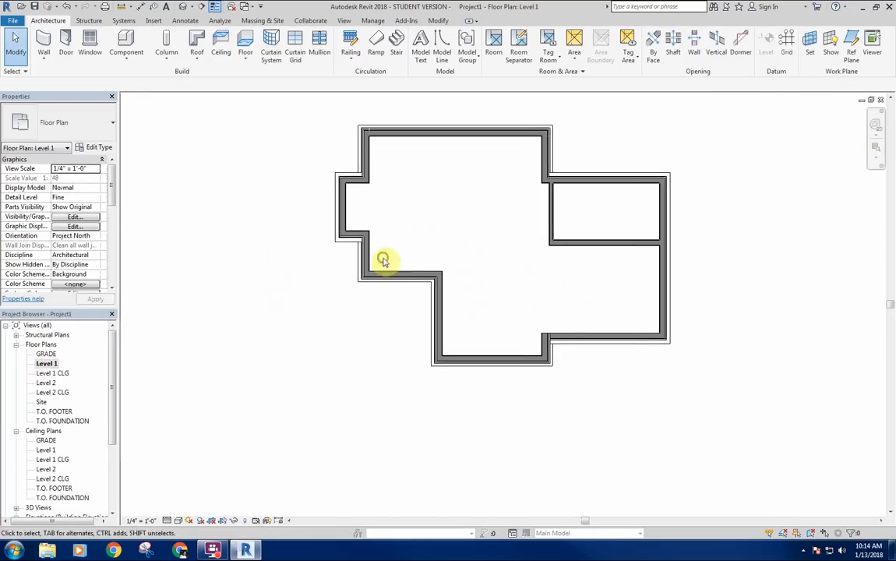
scroll(382, 260, "up", 6)
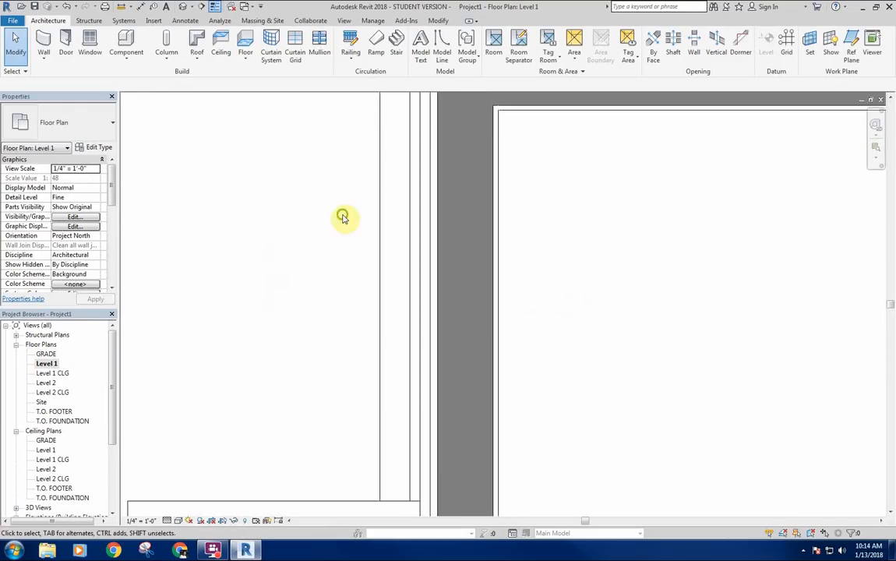
scroll(370, 230, "down", 1)
Step: Measure the sill depth from the inner wall layer to just beyond the stone face with a temporary detail line, and cancel the line
key("d")
key("l")
middle_click_drag(417, 162, 461, 217)
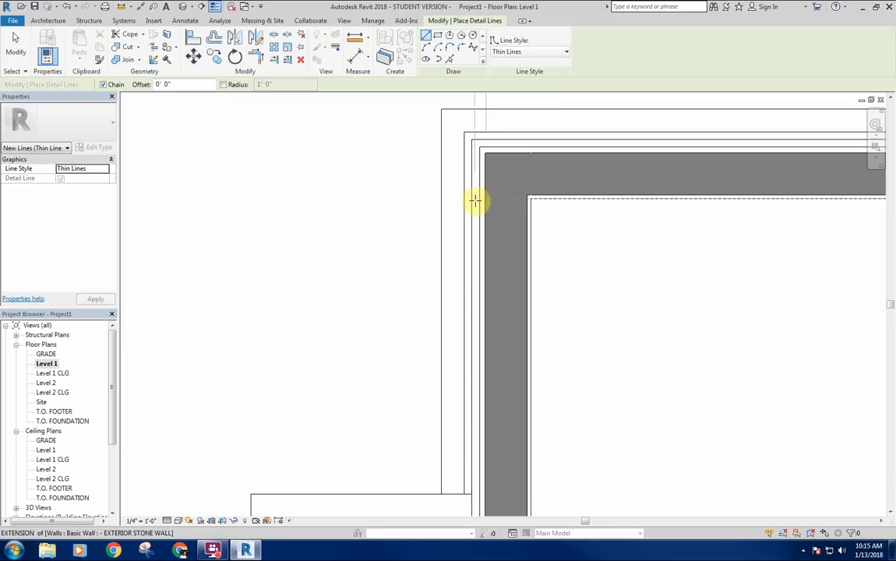
left_click(478, 198)
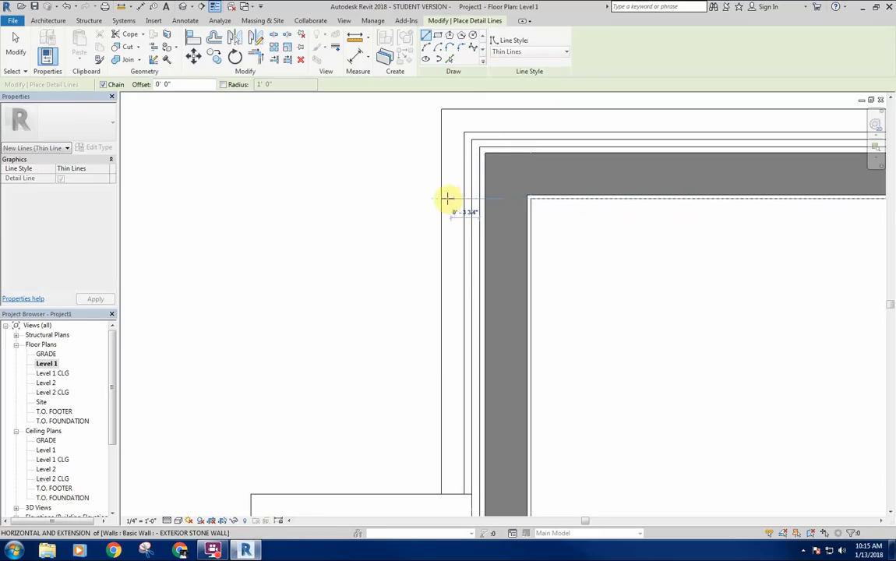
scroll(443, 198, "up", 3)
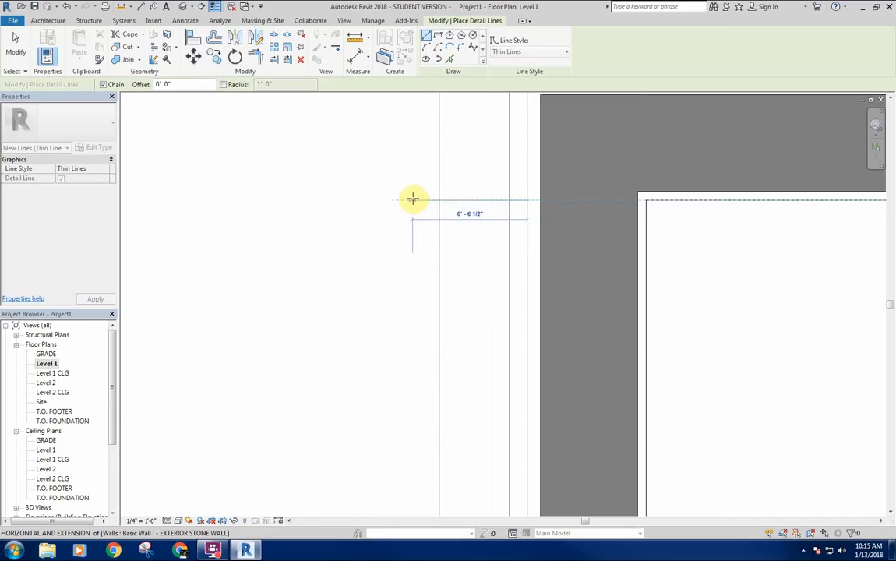
right_click(413, 198)
right_click(381, 196)
left_click(385, 201)
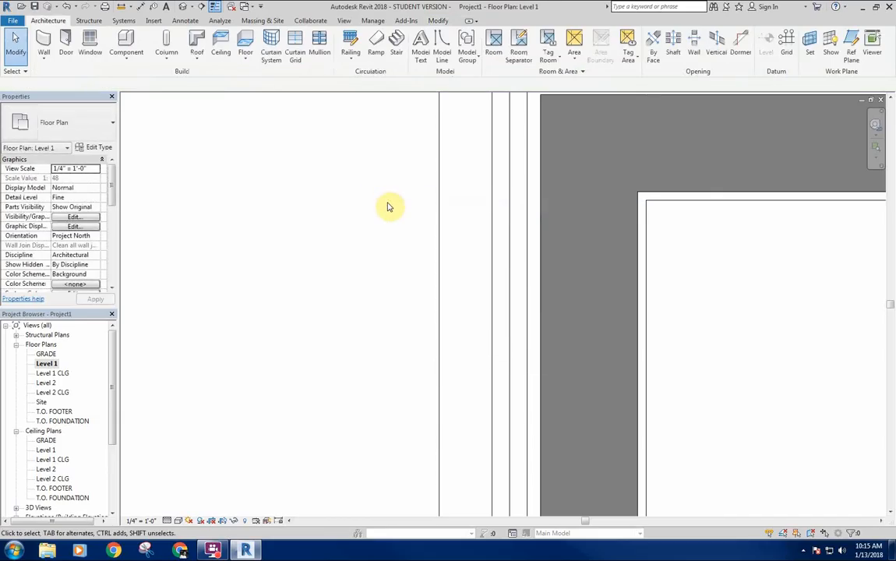
Step: Return to the profile family, recheck the sill's width, and pull the sloped line's lower end back from the right edge
key("ctrl+Tab")
key("ctrl+Tab")
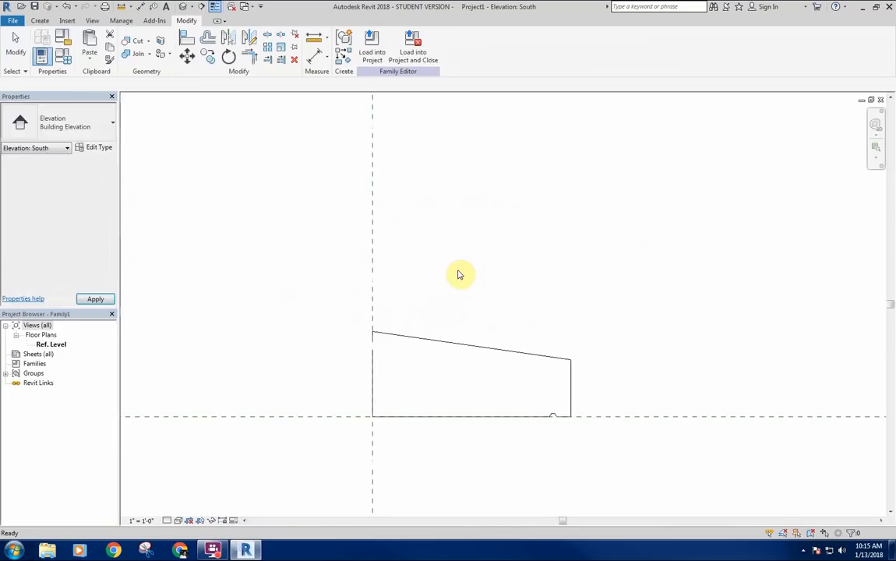
middle_click_drag(466, 275, 500, 209)
left_click(556, 302)
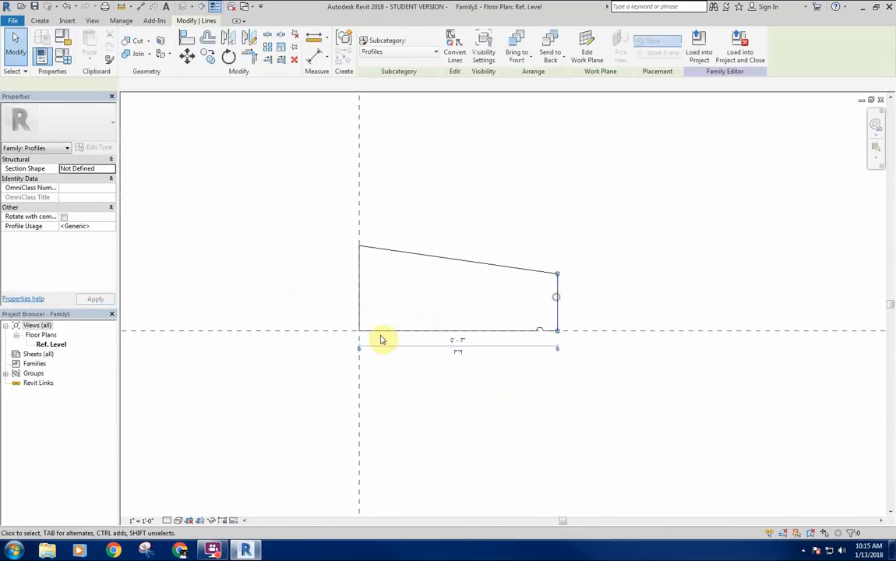
left_click(465, 306)
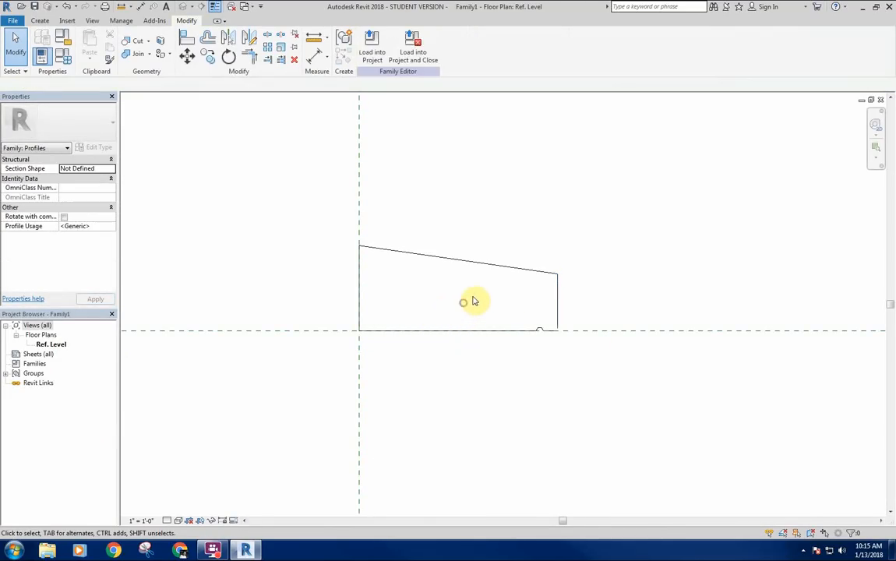
left_click(516, 267)
left_click_drag(556, 274, 490, 272)
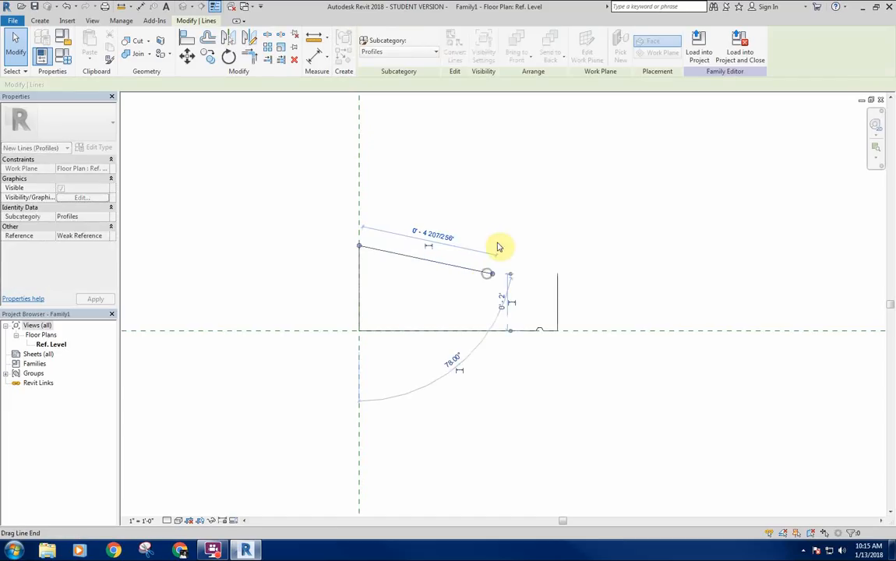
Step: Move the profile's right vertical edge and drip groove together slightly toward the vertical reference plane to narrow the sill
left_click_drag(504, 236, 569, 384)
key("m")
key("v")
left_click(628, 379)
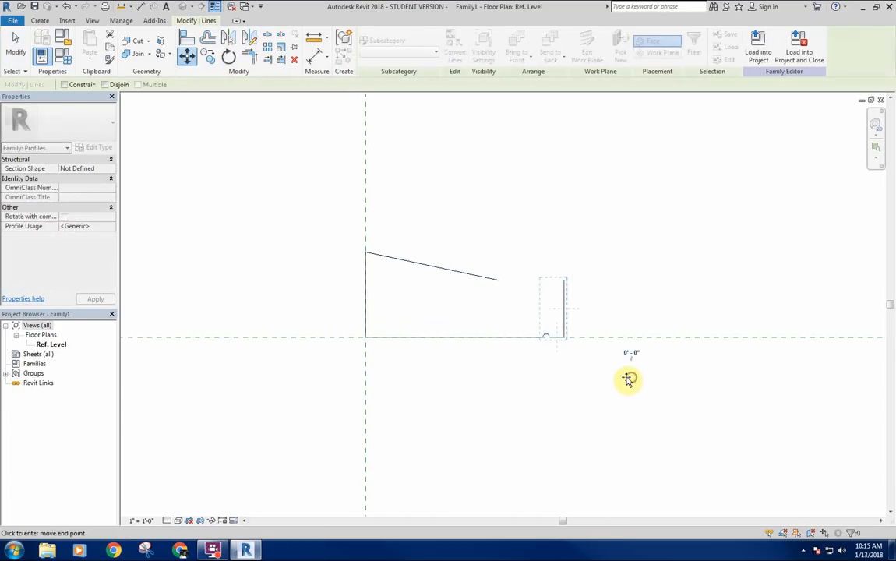
left_click(621, 377)
left_click(600, 368)
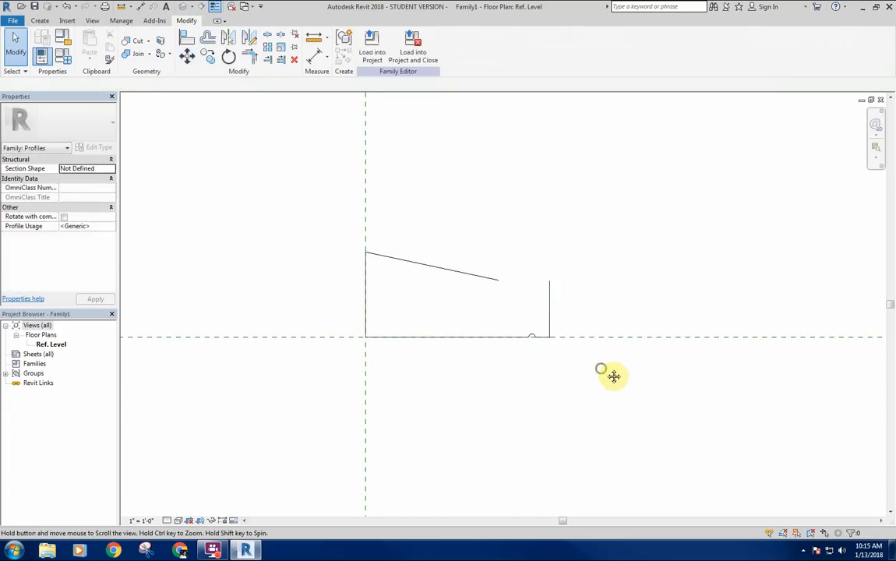
middle_click_drag(614, 376, 620, 375)
Step: Extend the sloped line's free end to the upper endpoint of the moved right edge to close the sill profile
left_click(475, 273)
left_click_drag(506, 282, 556, 279)
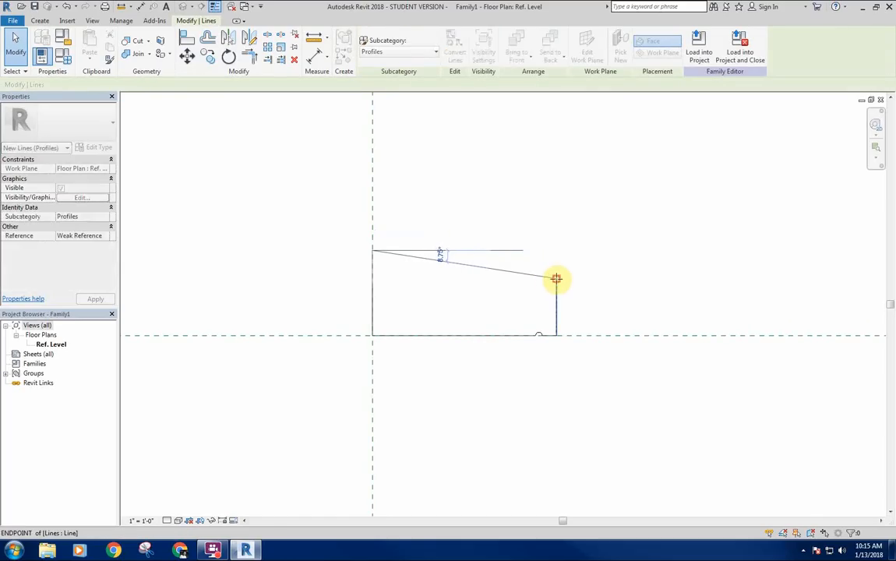
left_click(494, 205)
scroll(491, 204, "down", 1)
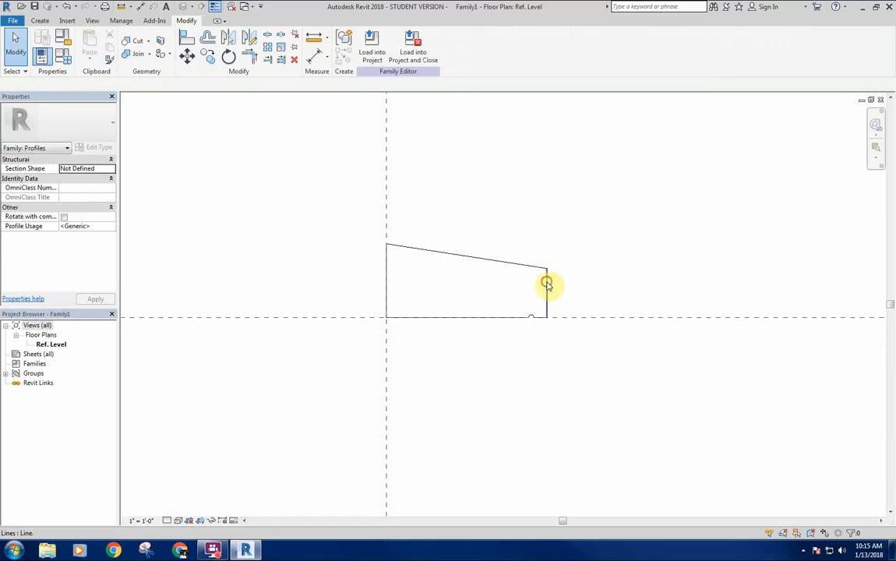
left_click(483, 317)
left_click(477, 239)
middle_click_drag(477, 239, 471, 242)
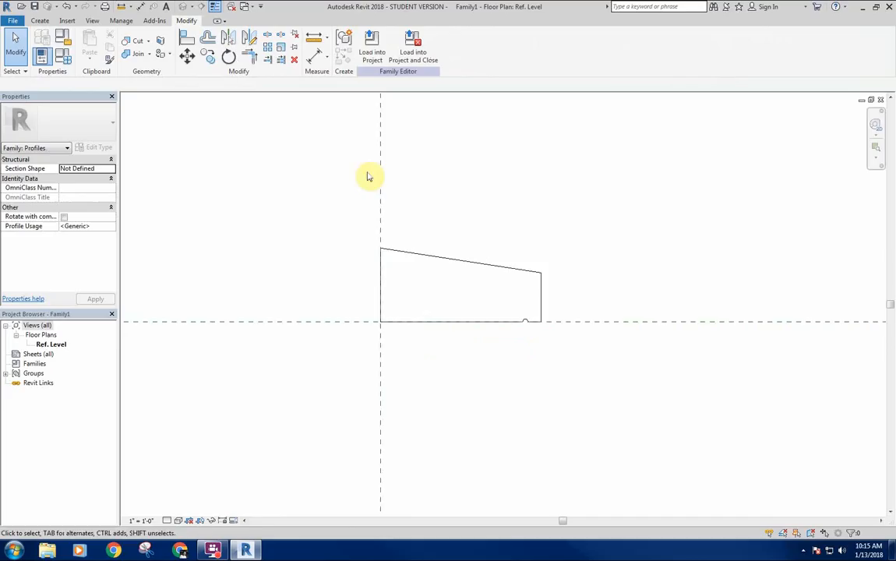
middle_click_drag(366, 174, 334, 202)
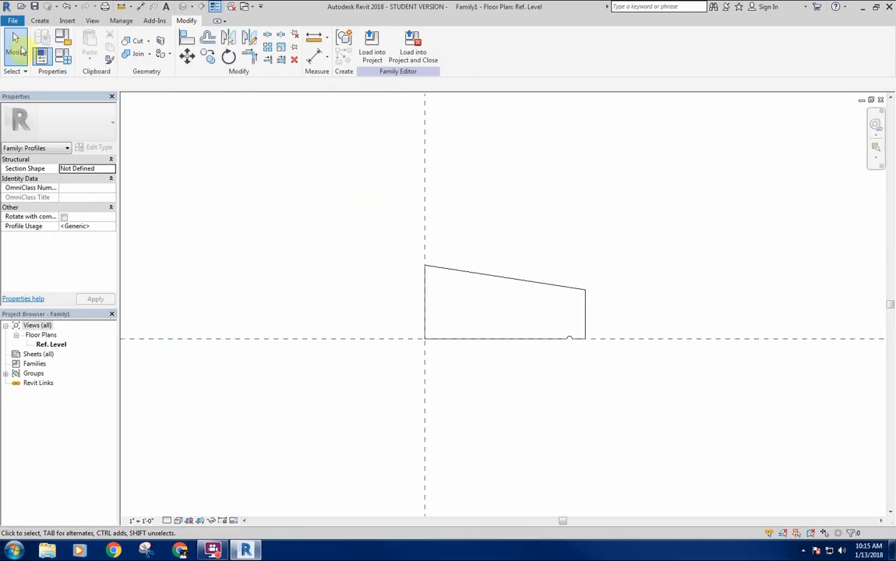
Step: Start saving the profile family as a new file in the US Imperial library's Profiles > Wall folder
left_click(11, 22)
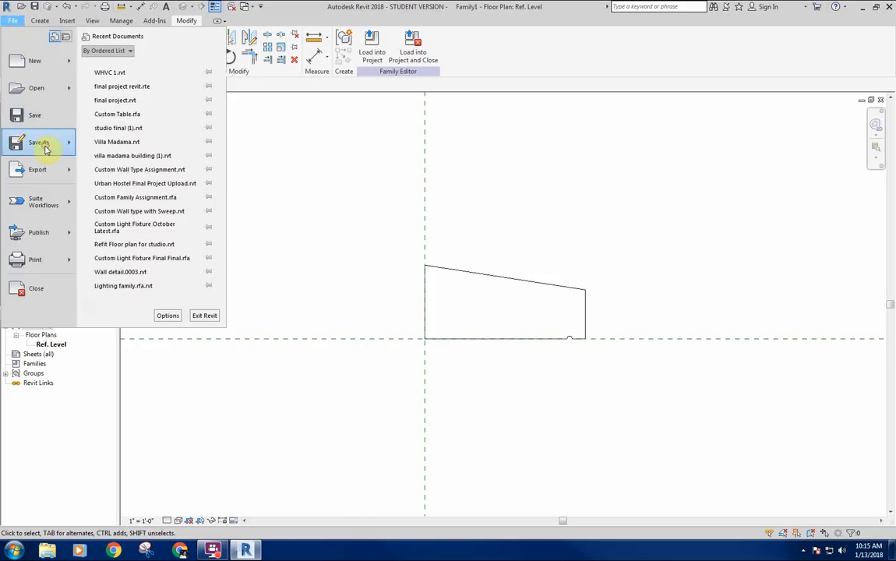
mouse_move(39, 137)
left_click(124, 110)
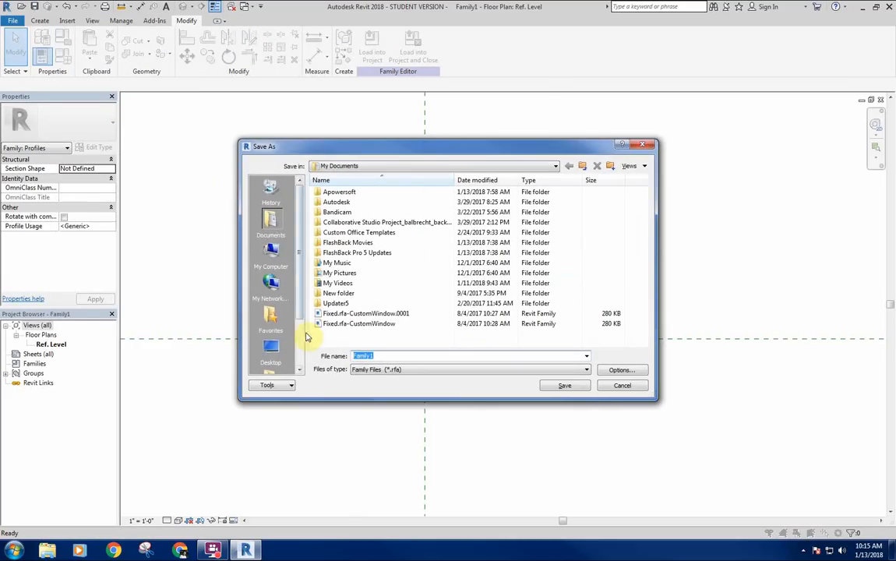
scroll(299, 278, "down", 2)
left_click(273, 316)
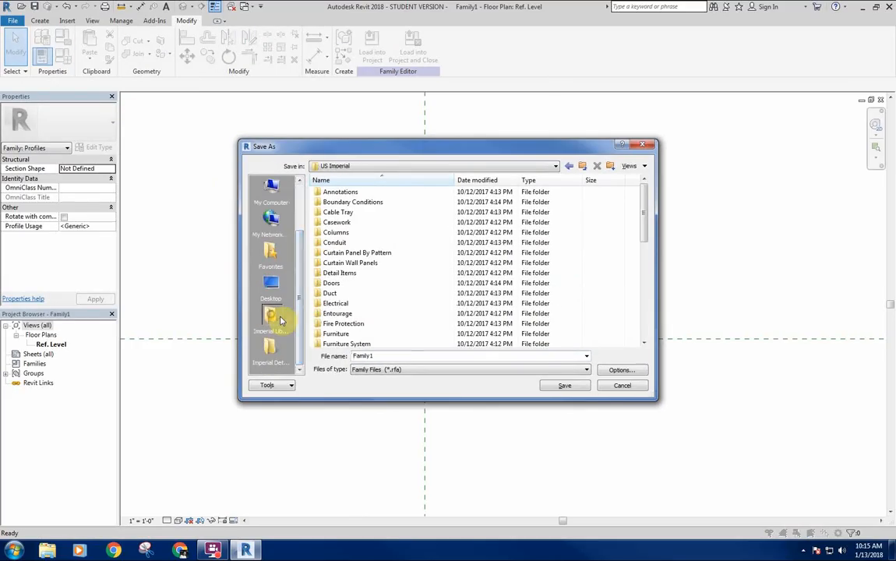
left_click_drag(644, 244, 644, 276)
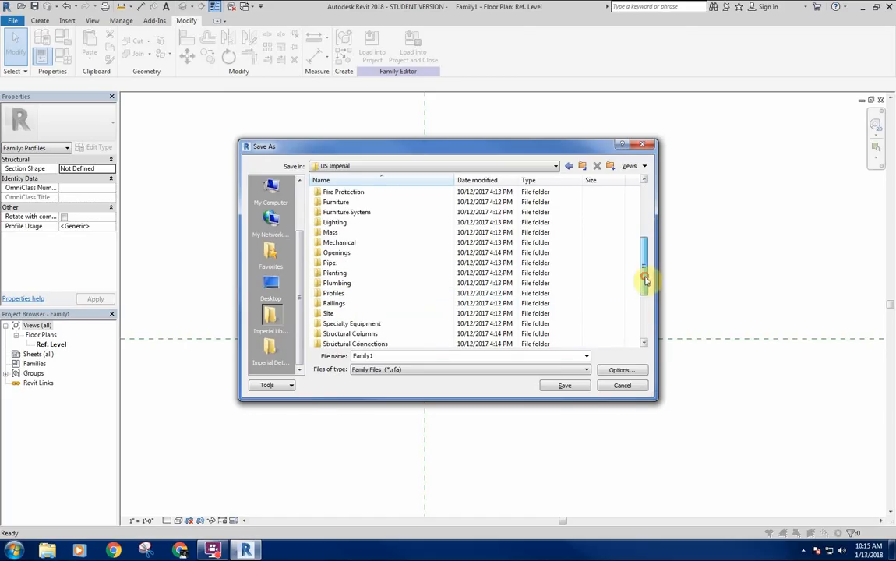
double_click(333, 293)
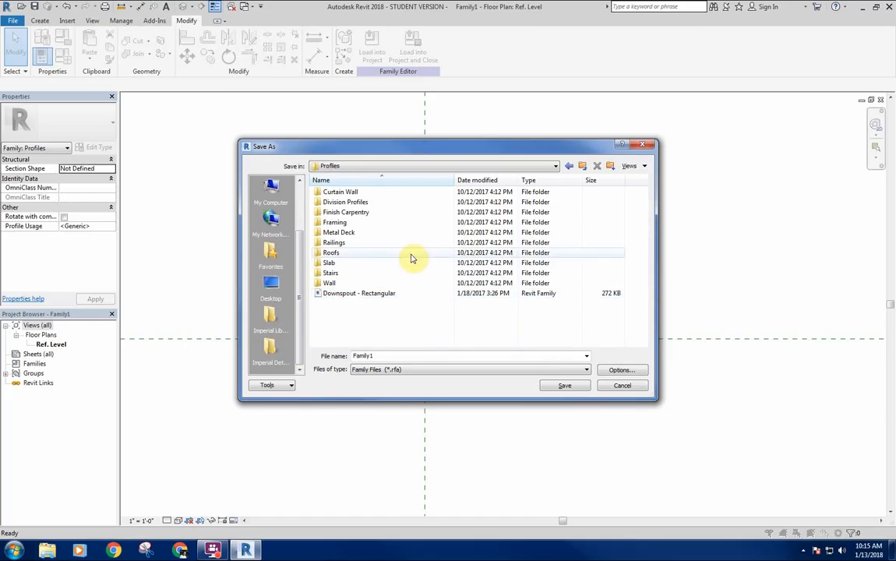
double_click(329, 283)
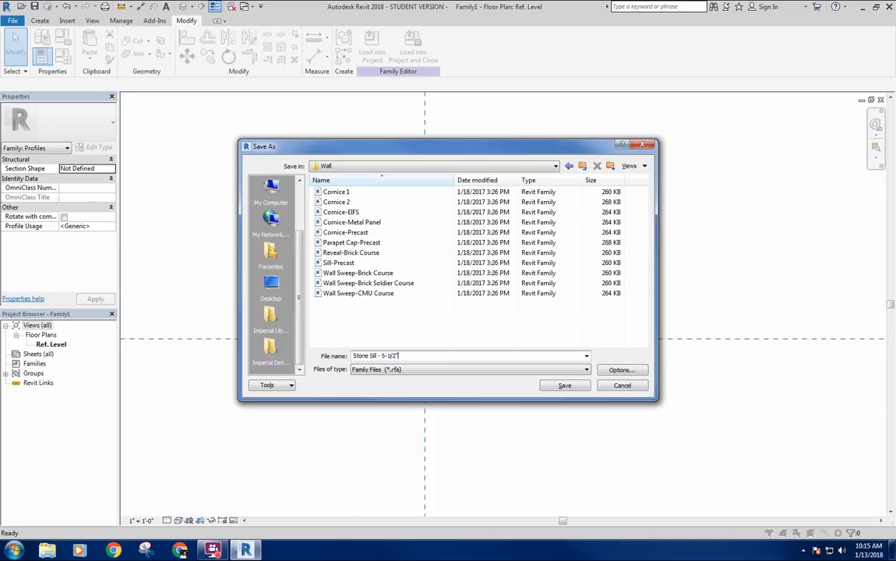
Step: Name the profile family file Stone Sill_6 1-2 and save it
key("Return")
key("Return")
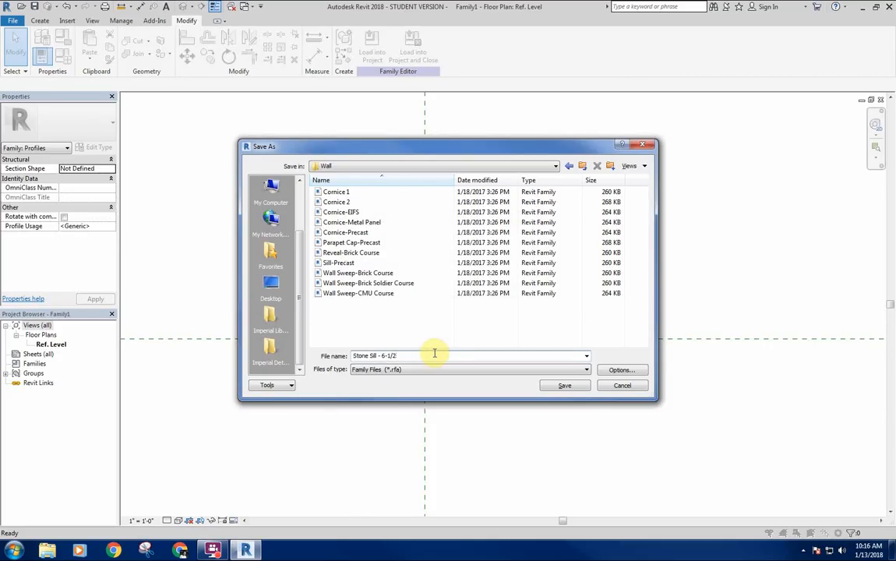
key("Return")
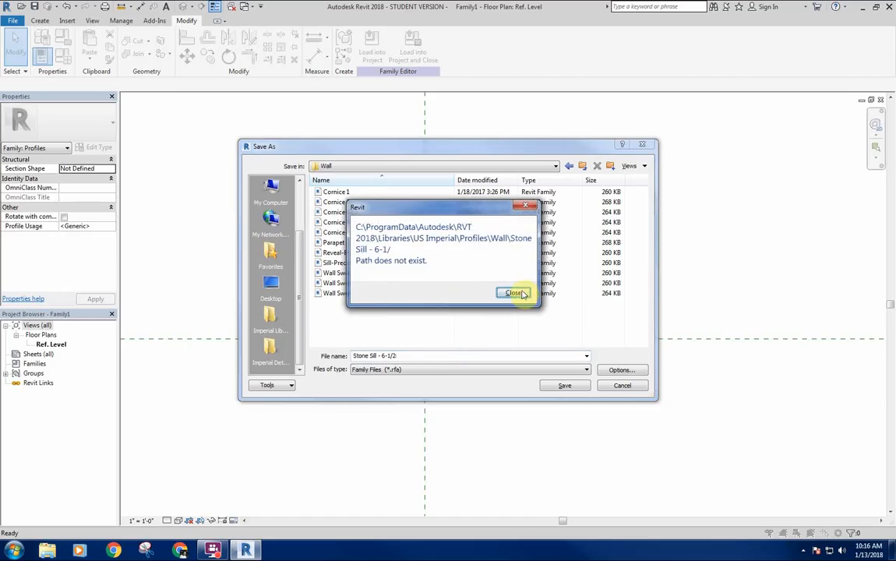
left_click(524, 297)
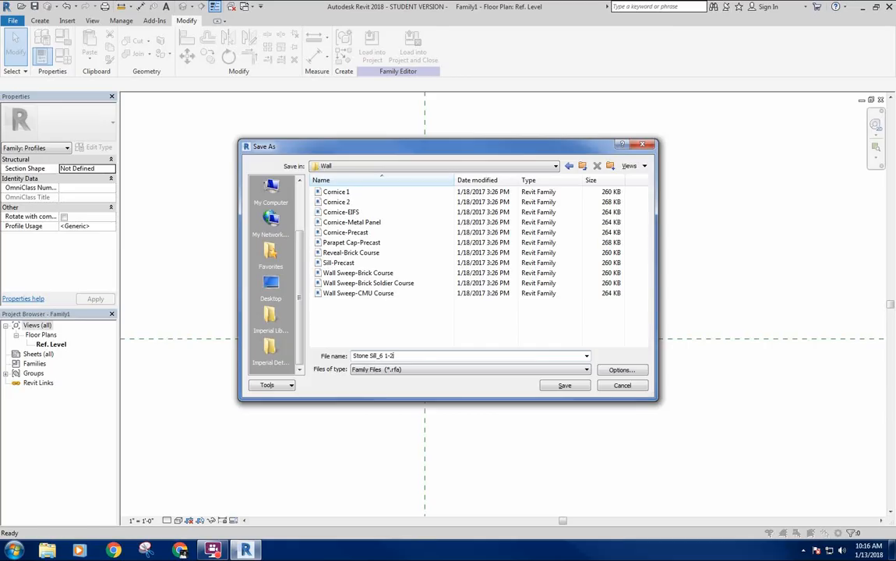
key("Return")
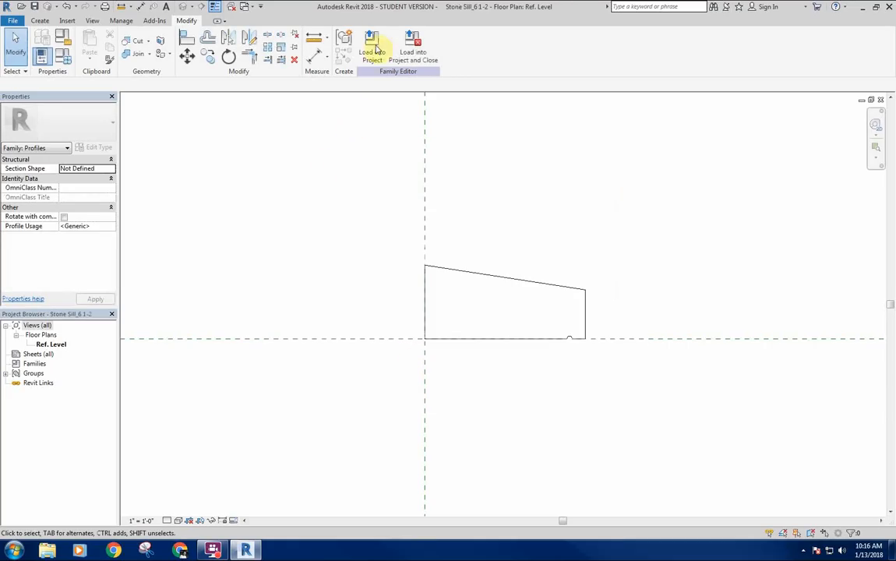
Step: Load the sill profile family into the project and show the model in the default 3D view
left_click(370, 39)
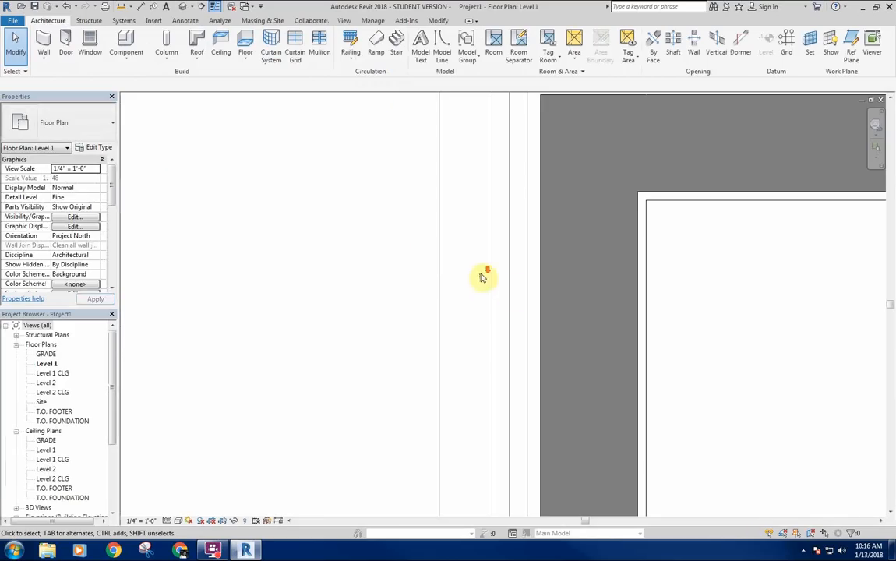
scroll(483, 274, "up", 3)
scroll(403, 362, "down", 4)
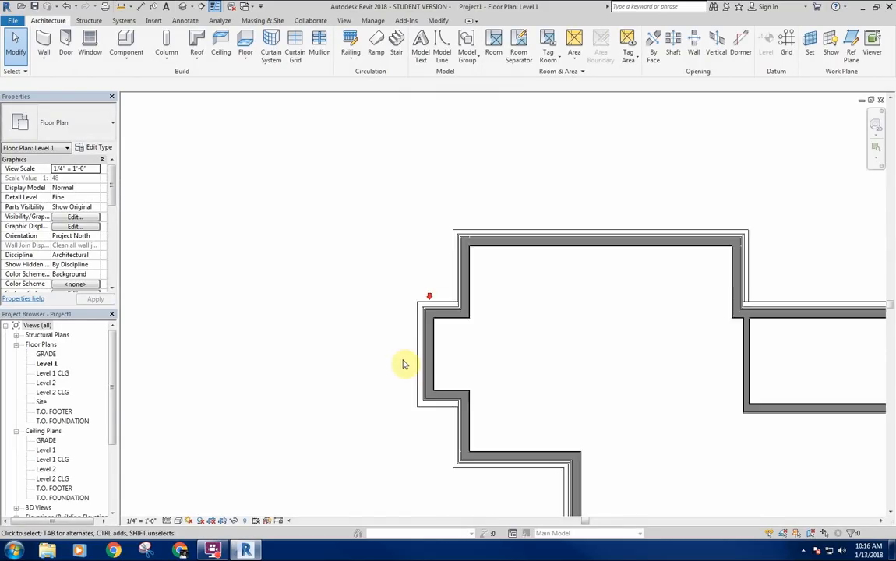
left_click(183, 7)
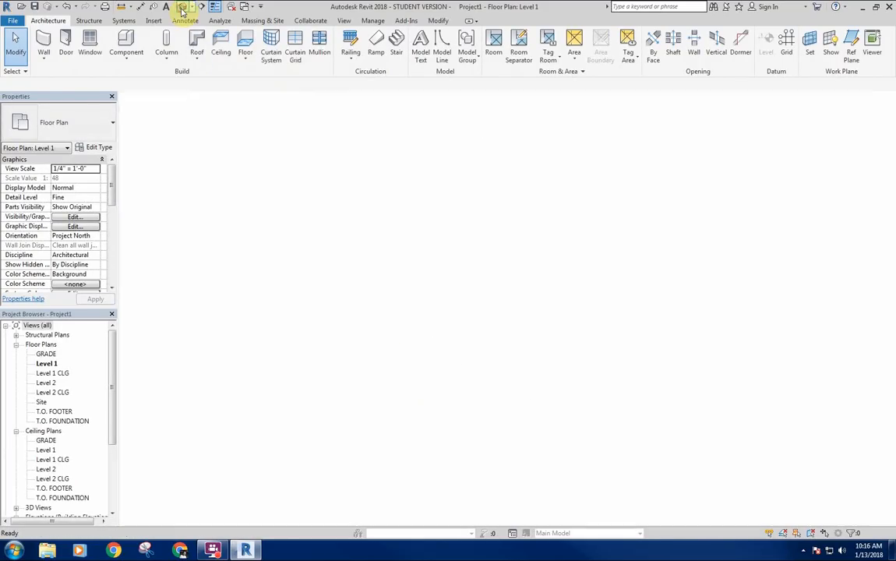
Step: Duplicate the type of the short lower stone wall under the name - EXTERIOR STONE WALL _w/ Sill
left_click(328, 342)
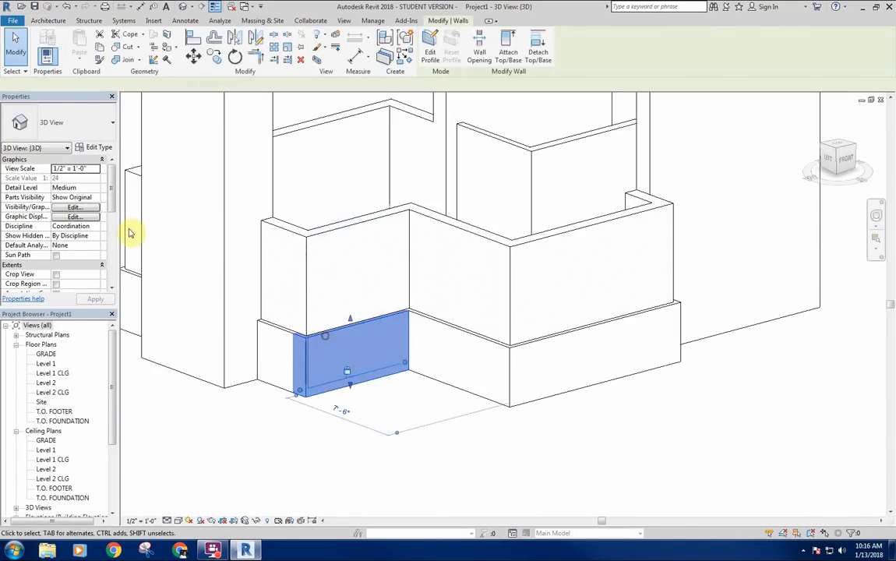
left_click(101, 150)
left_click(659, 183)
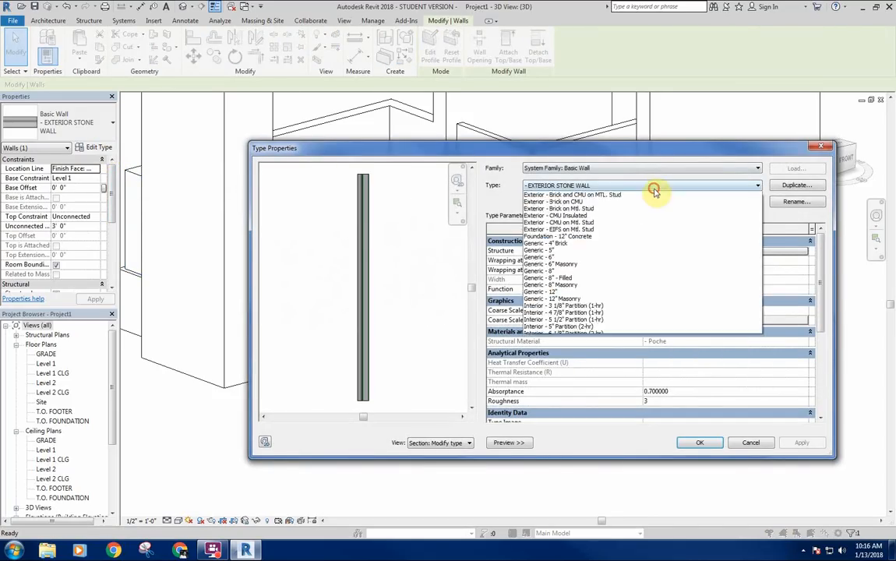
left_click(656, 193)
left_click(795, 185)
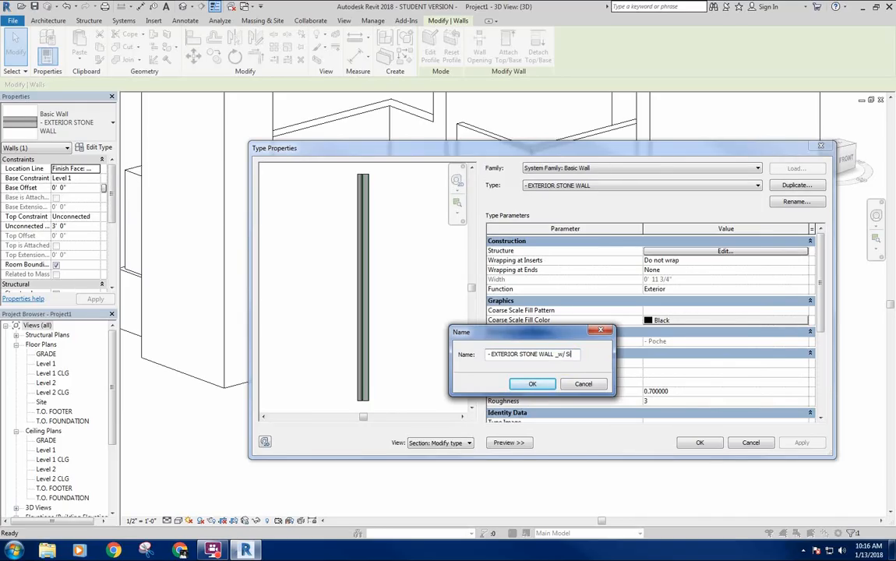
type("_w/ Sill")
key("Return")
Step: In the new wall type's structure, load the Stone Sill_6 1-2 profile from the Profiles > Wall folder for wall sweeps
left_click(617, 241)
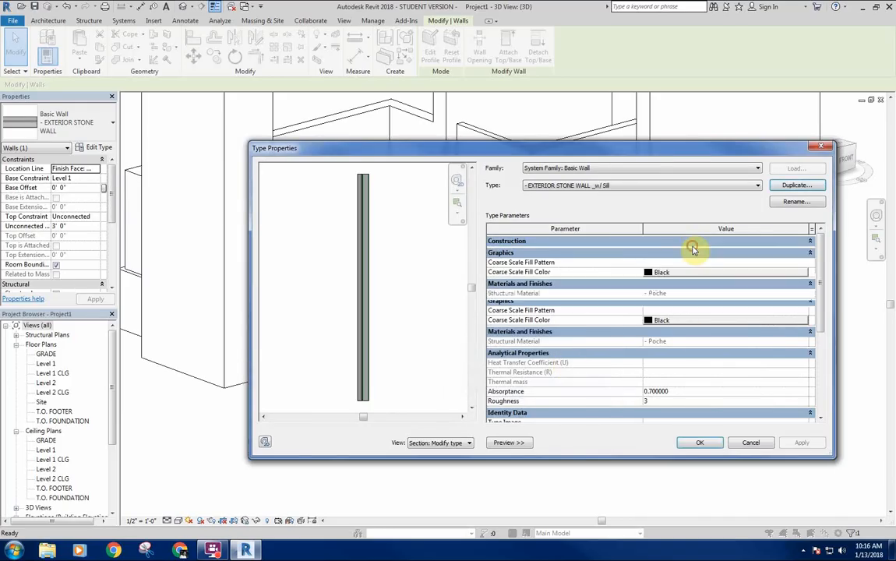
left_click(693, 242)
left_click(662, 250)
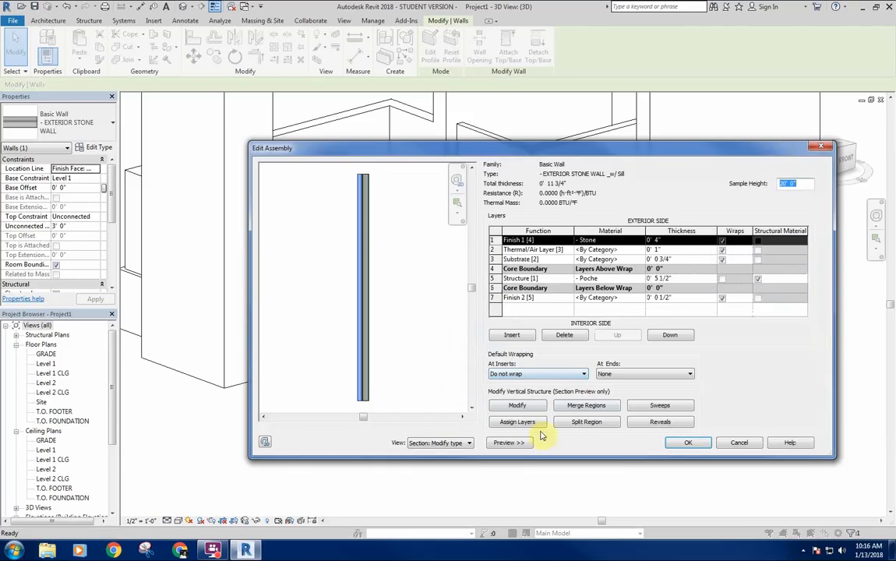
left_click(660, 405)
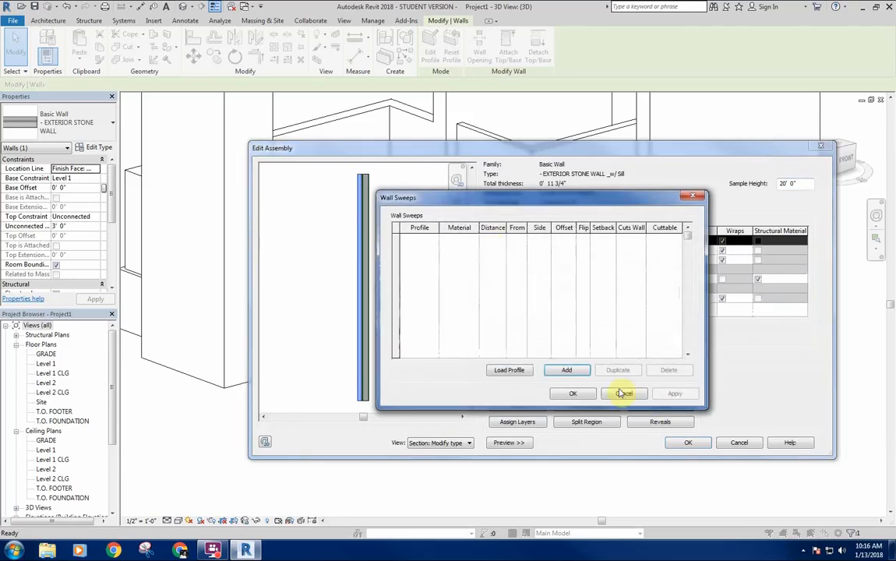
left_click(520, 371)
left_click_drag(553, 208, 551, 285)
double_click(352, 234)
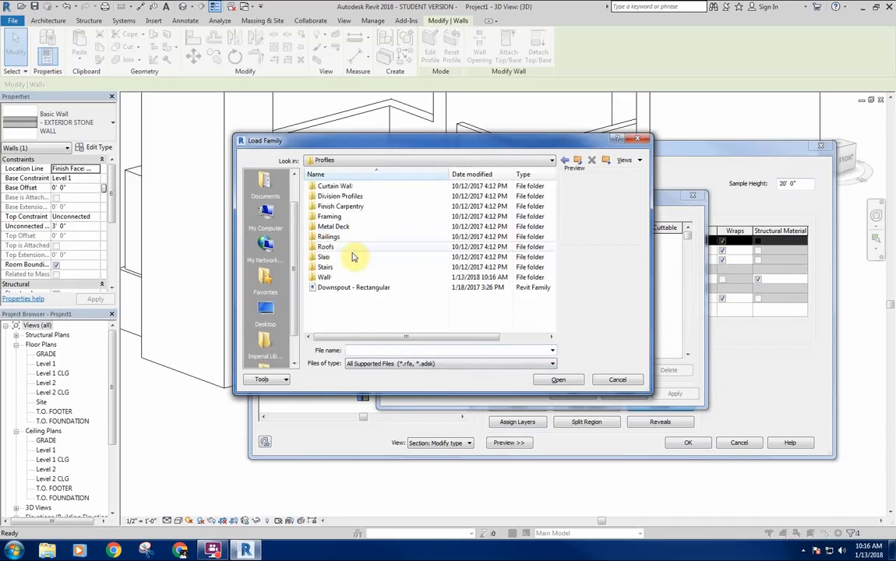
double_click(339, 277)
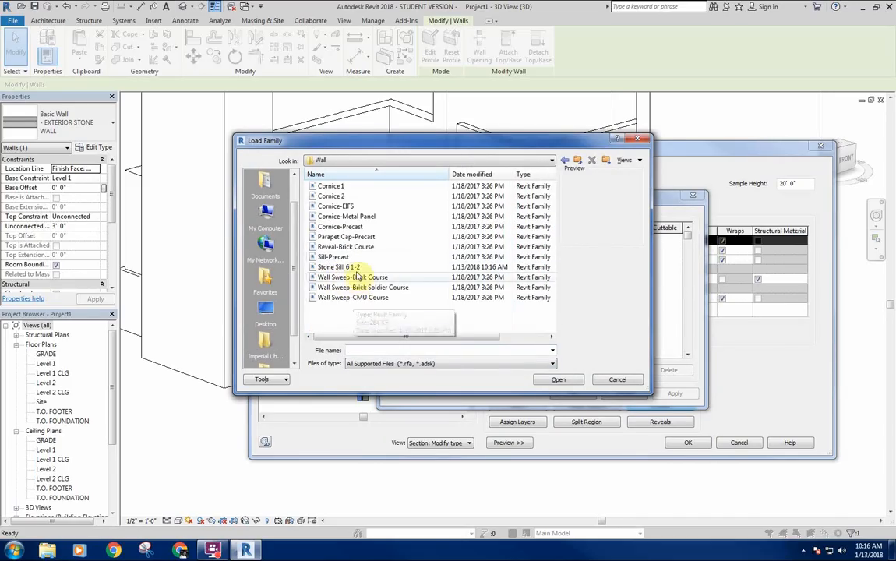
double_click(341, 266)
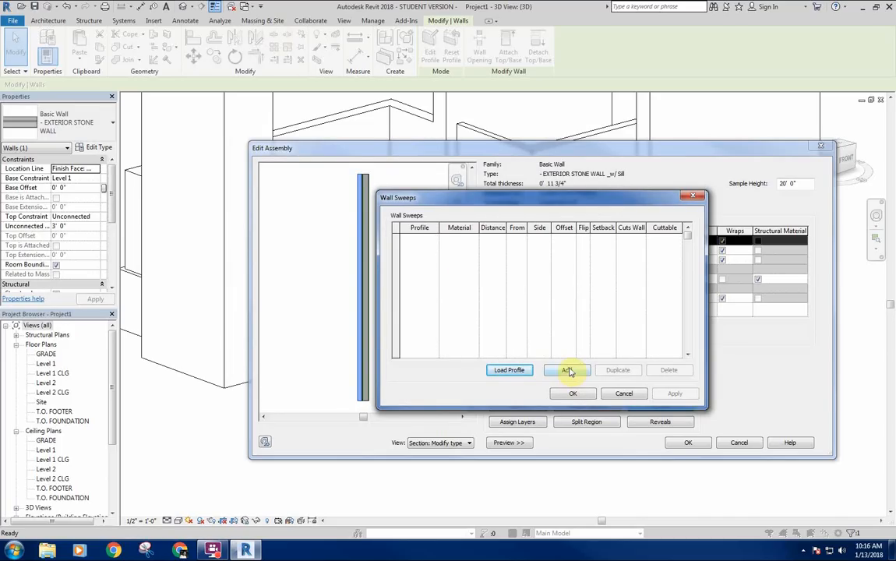
Step: Add a wall sweep that uses the Stone Sill_6 1-2 profile
left_click(569, 370)
left_click(412, 238)
left_click(433, 239)
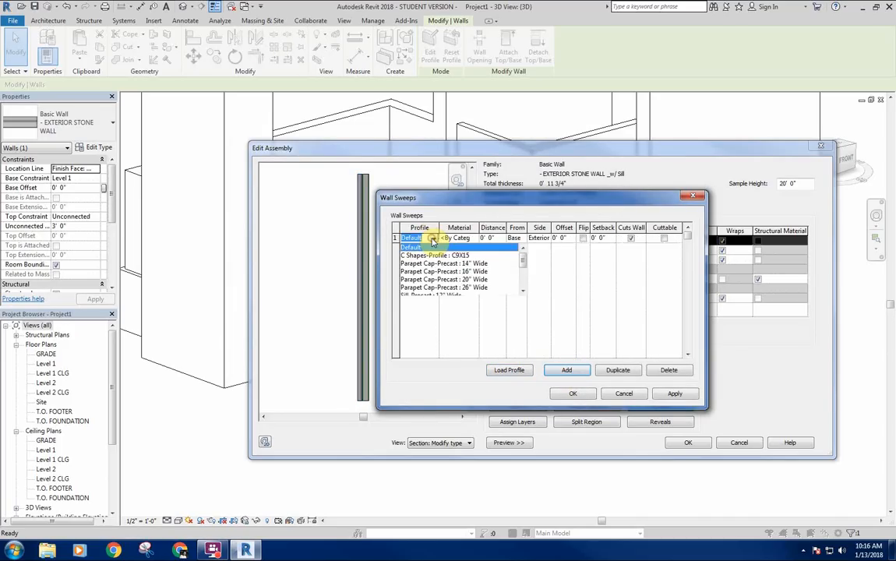
scroll(435, 253, "down", 2)
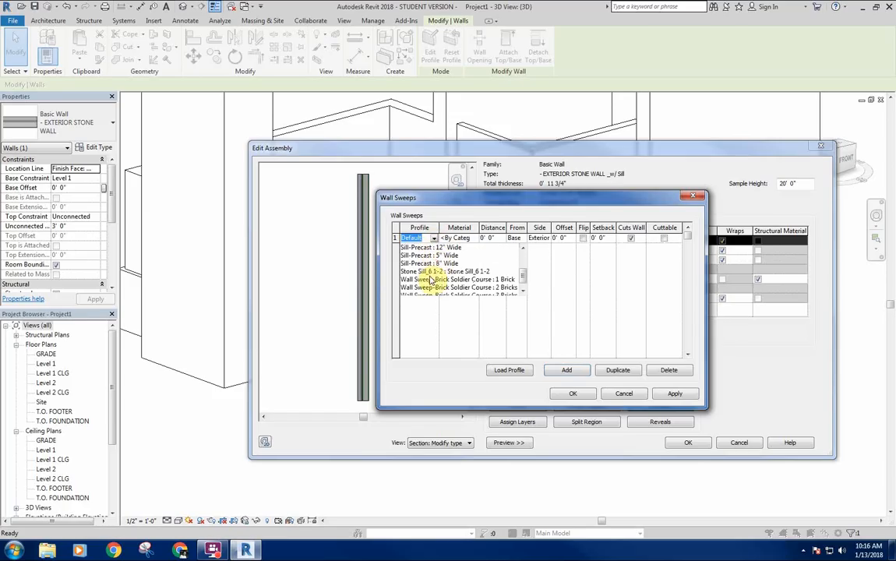
scroll(433, 280, "down", 1)
left_click(436, 264)
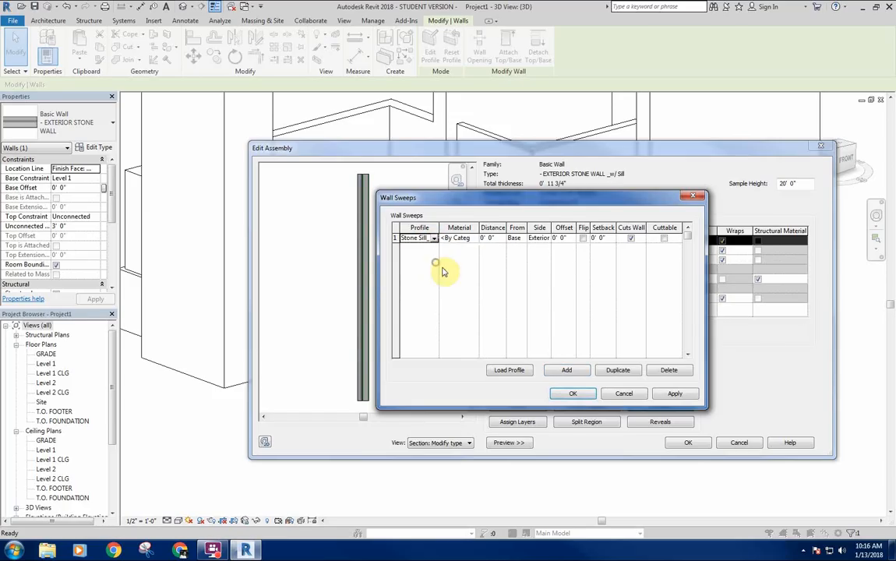
Step: Create a new material named - Stone Sill and assign it to the wall sweep
left_click(475, 239)
left_click(132, 420)
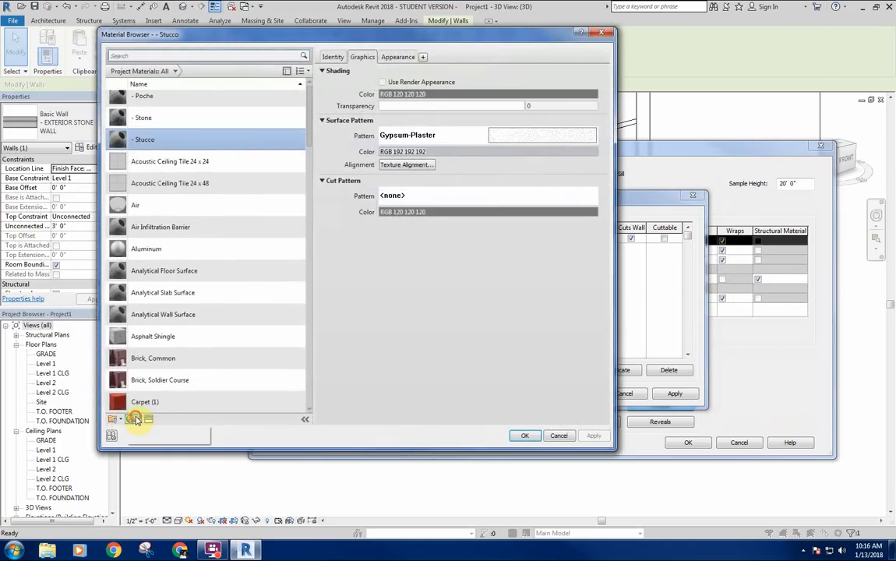
left_click(140, 430)
right_click(160, 249)
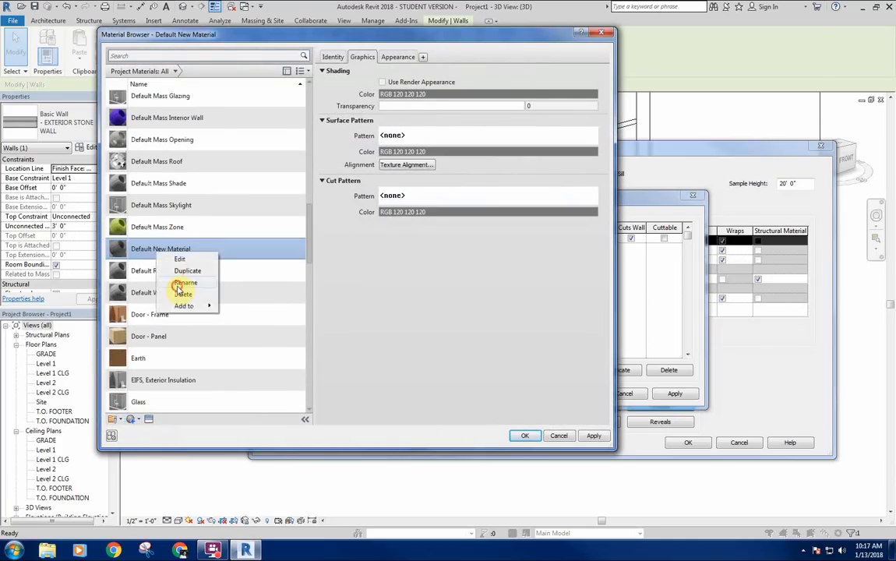
left_click(177, 287)
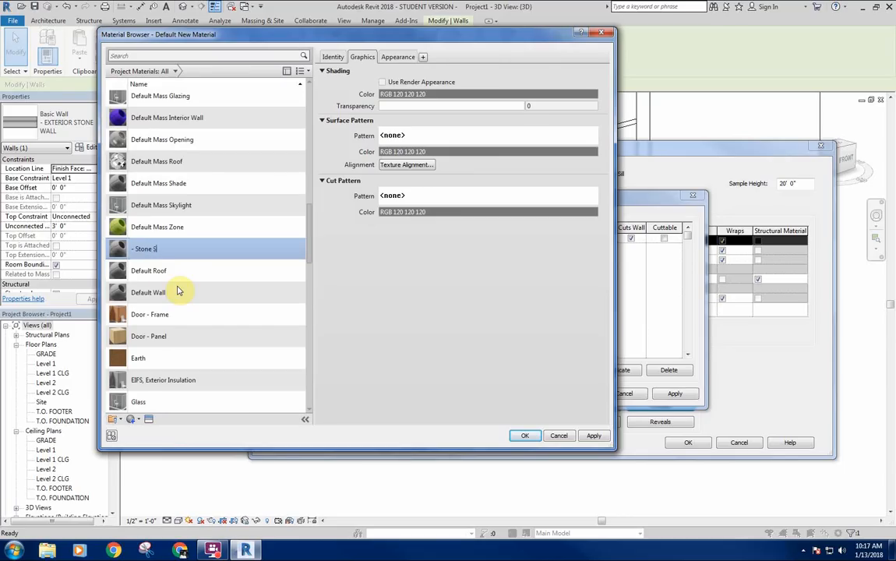
type("- Stone Sill")
key("Return")
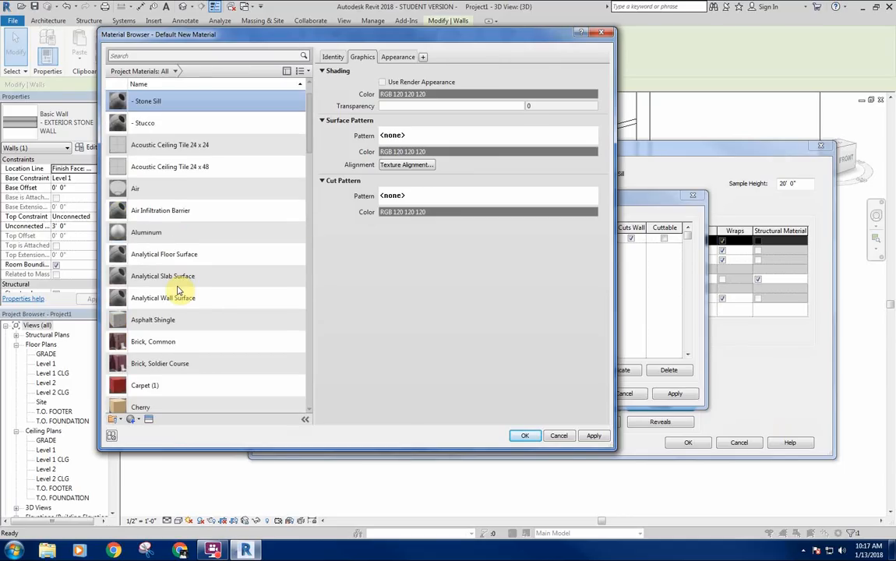
left_click(526, 436)
Step: Make the sill sweep cuttable, flip its profile, and apply the changes to the wall type
left_click_drag(520, 204, 593, 188)
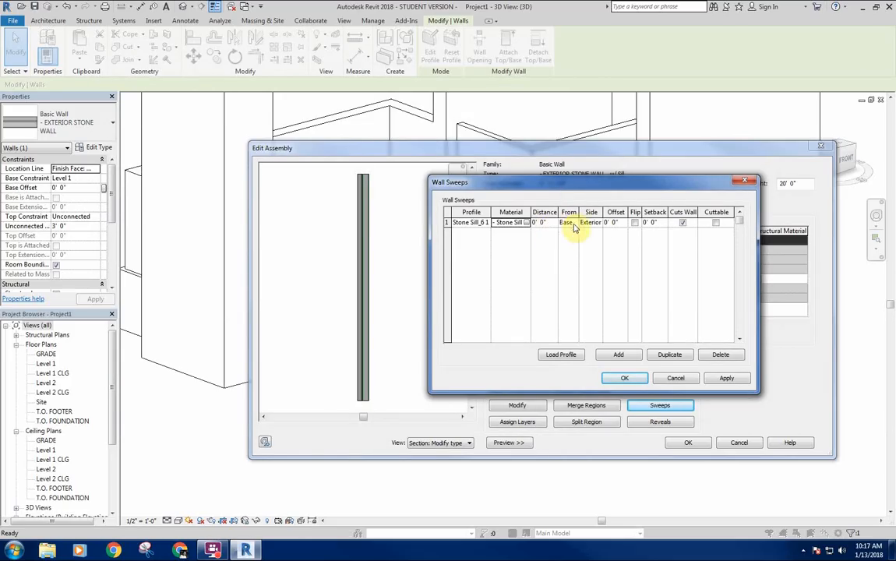
left_click_drag(601, 211, 618, 212)
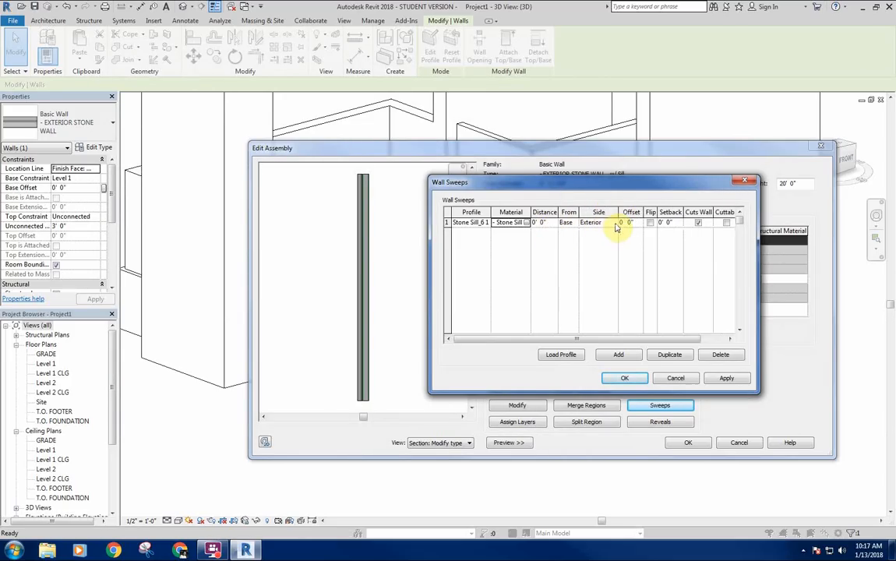
left_click(727, 224)
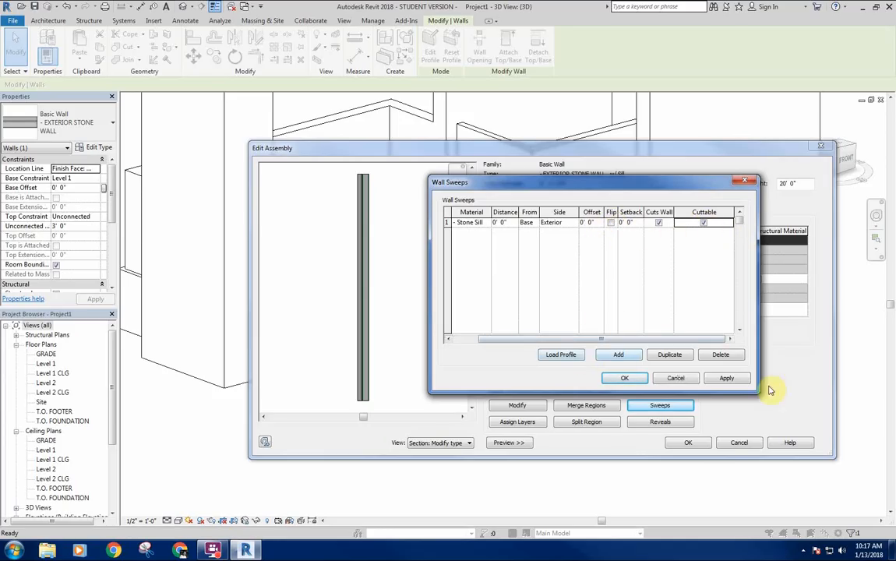
left_click(727, 378)
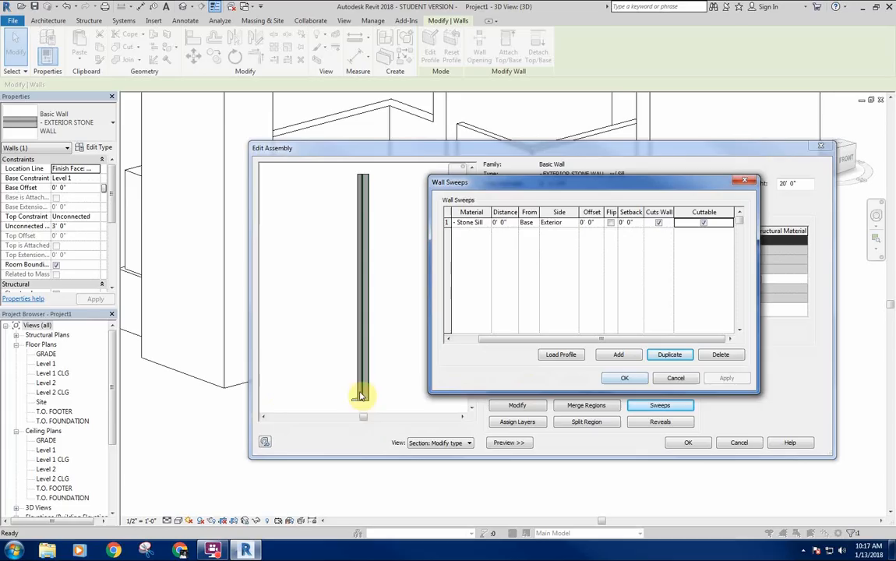
left_click(611, 223)
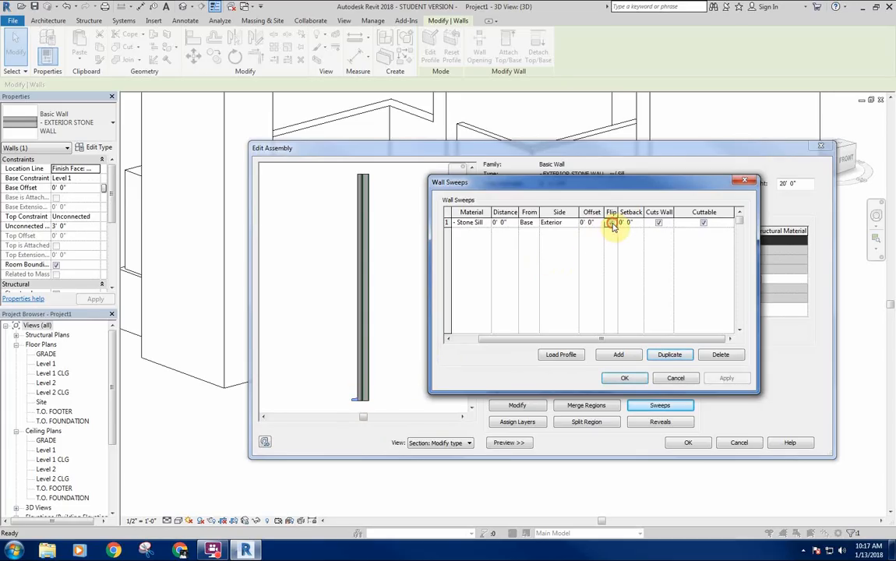
left_click(723, 379)
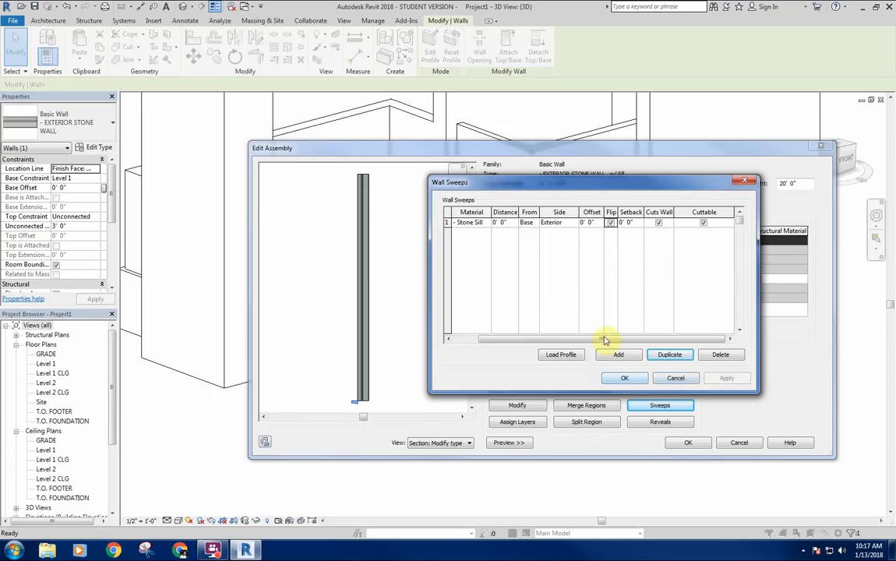
Step: Unflip the sill sweep's profile, measure its position from the top of the wall, and accept the sweep settings
left_click(612, 223)
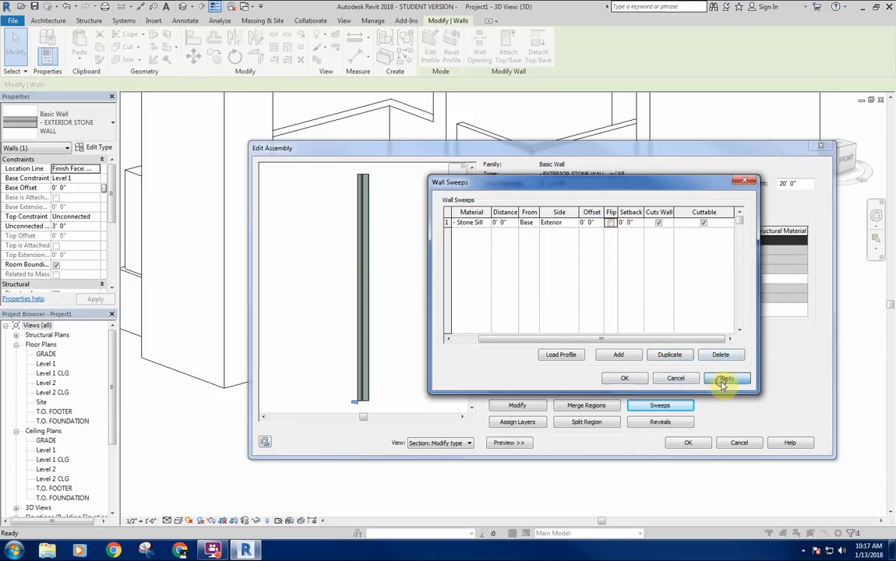
left_click(723, 380)
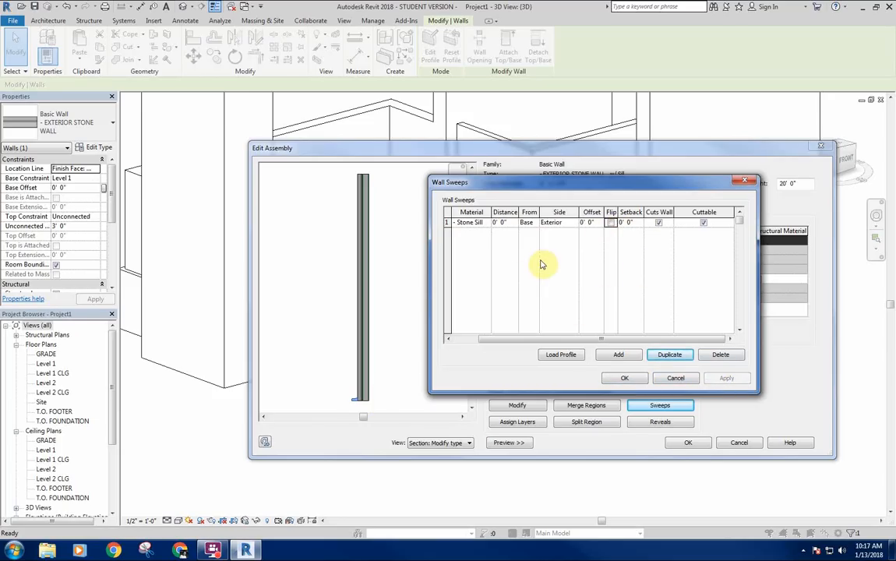
left_click(531, 223)
left_click(536, 224)
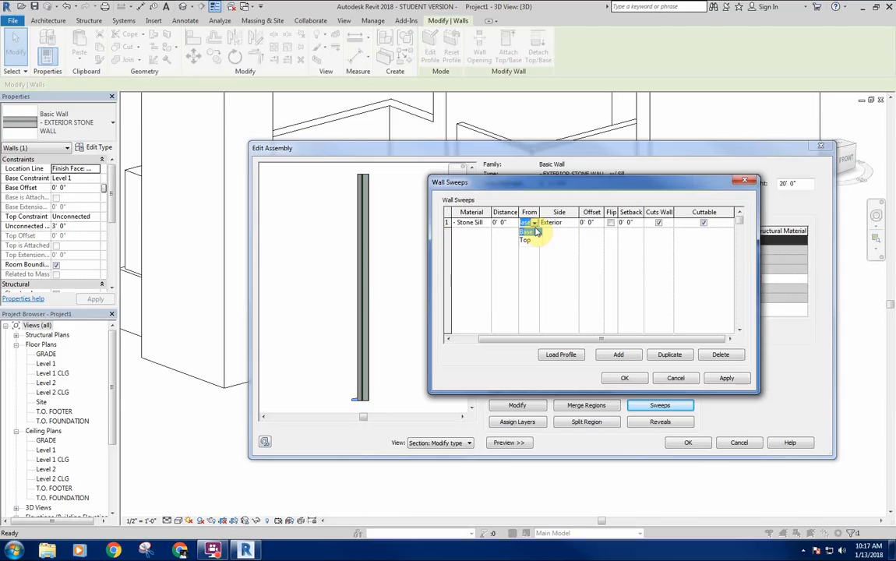
left_click(526, 241)
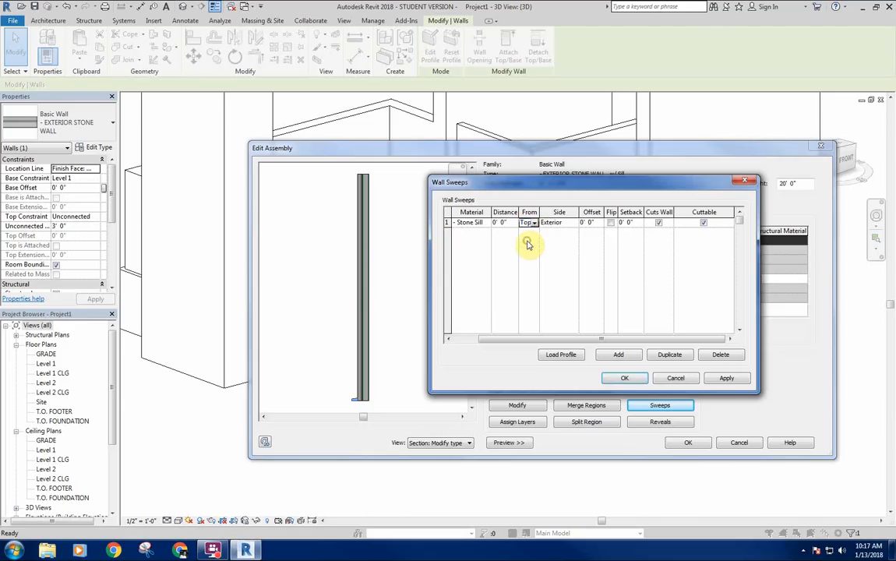
left_click(726, 379)
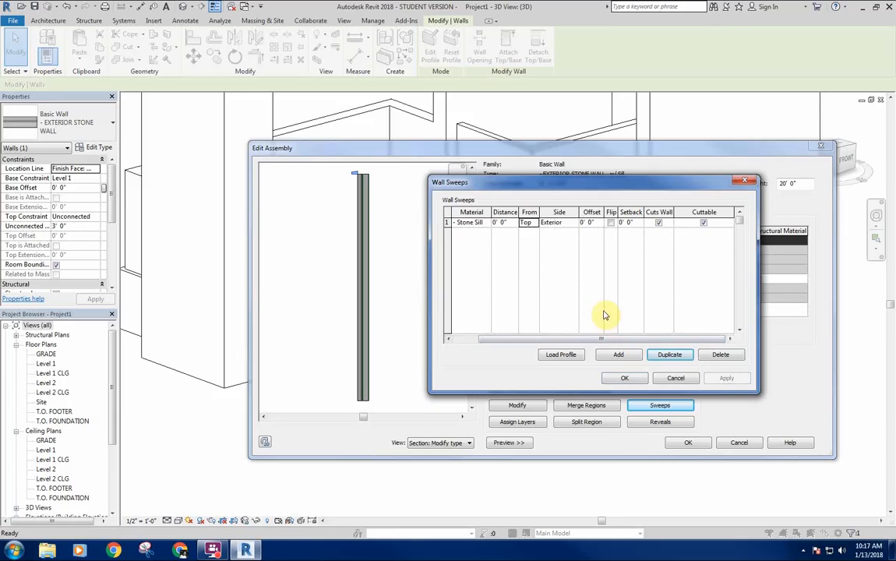
left_click(639, 379)
Step: Set the sill sweep's offset to -0' 5" so it sits over the stone layer, and accept the wall type changes
scroll(394, 183, "up", 5)
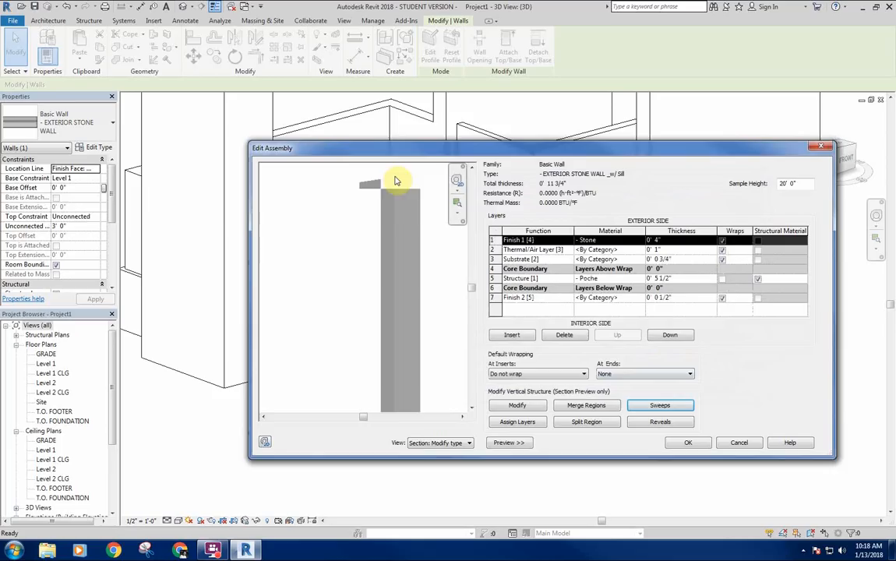
scroll(395, 187, "up", 2)
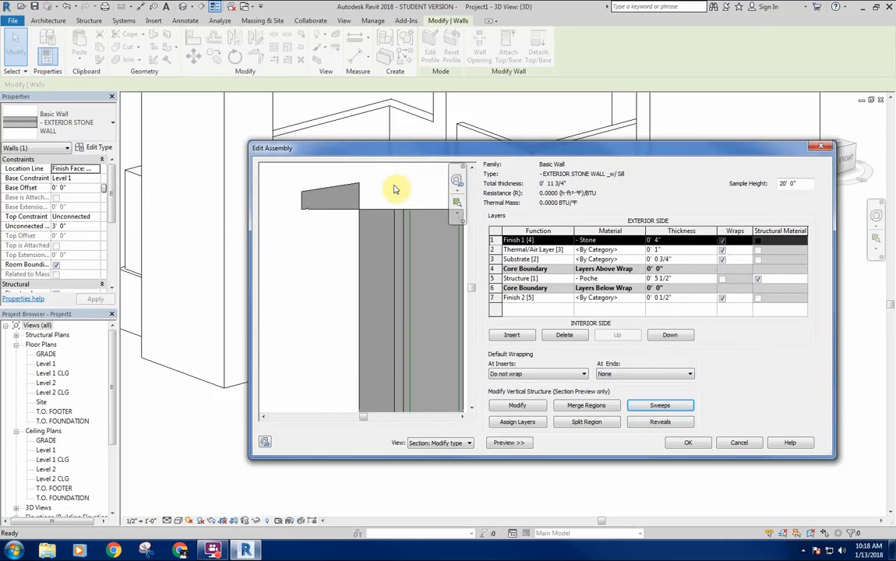
left_click(669, 407)
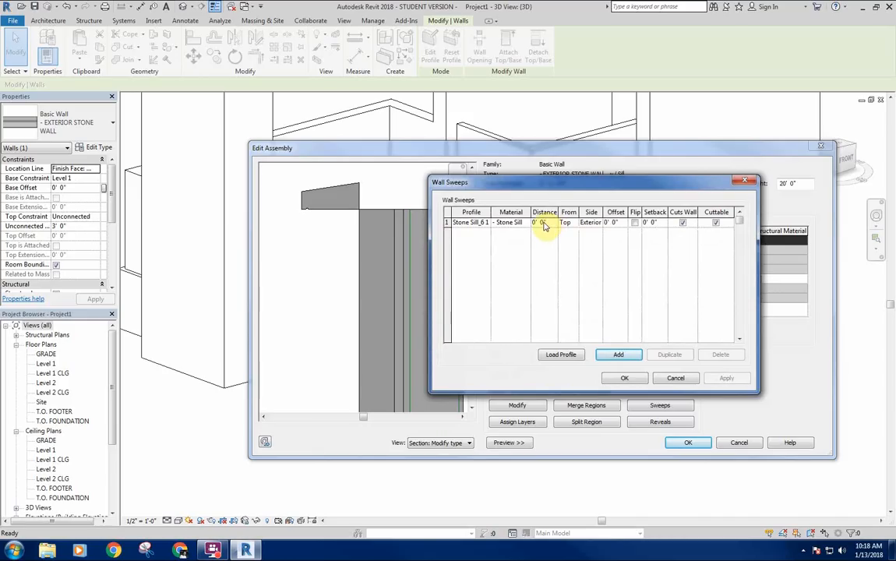
left_click(615, 224)
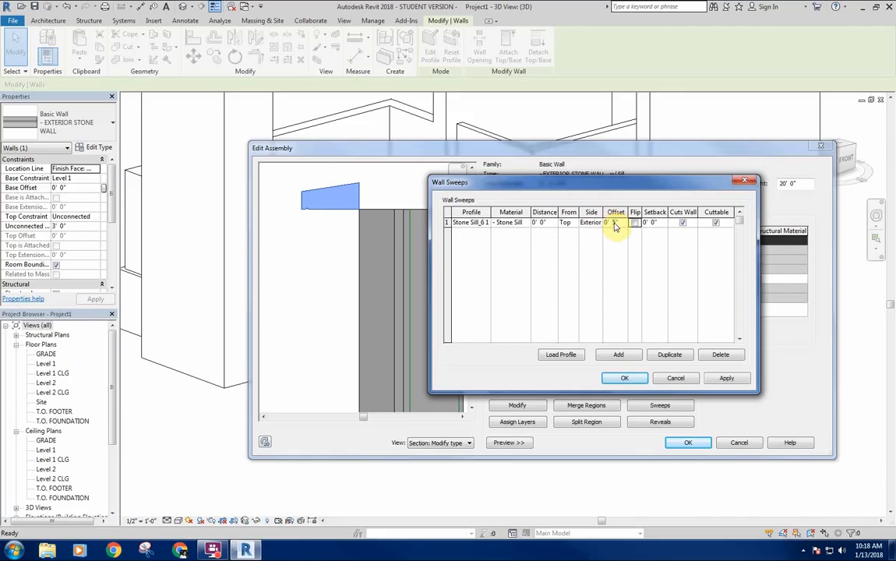
left_click(730, 378)
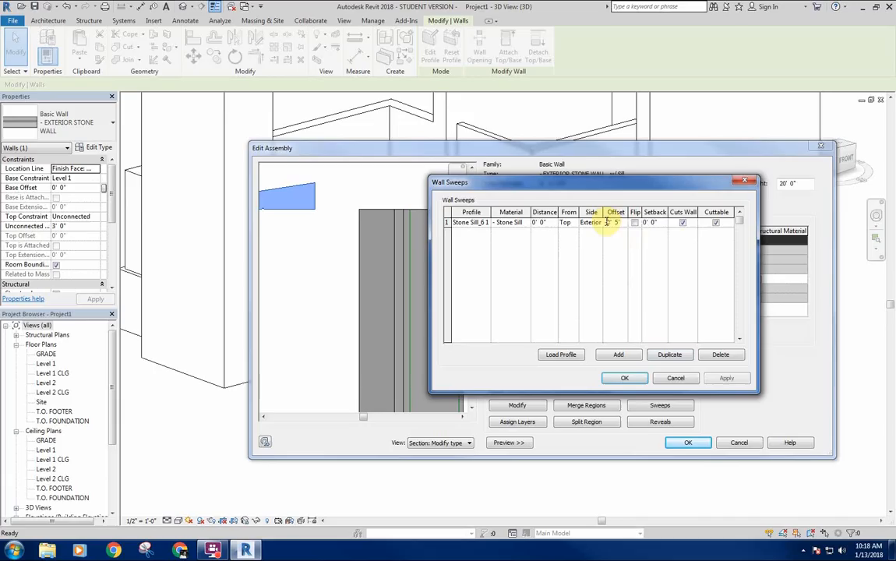
left_click(607, 222)
type("-")
key("Tab")
left_click(726, 379)
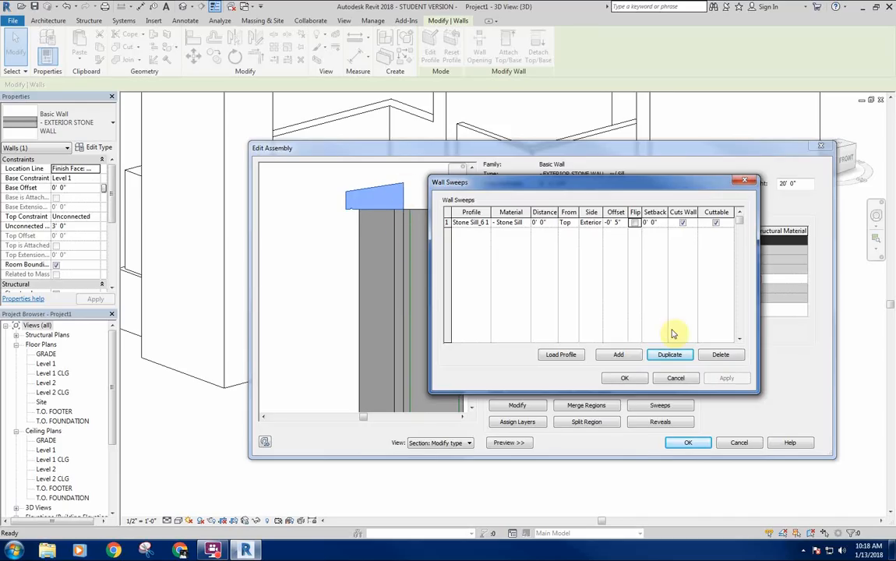
left_click(624, 379)
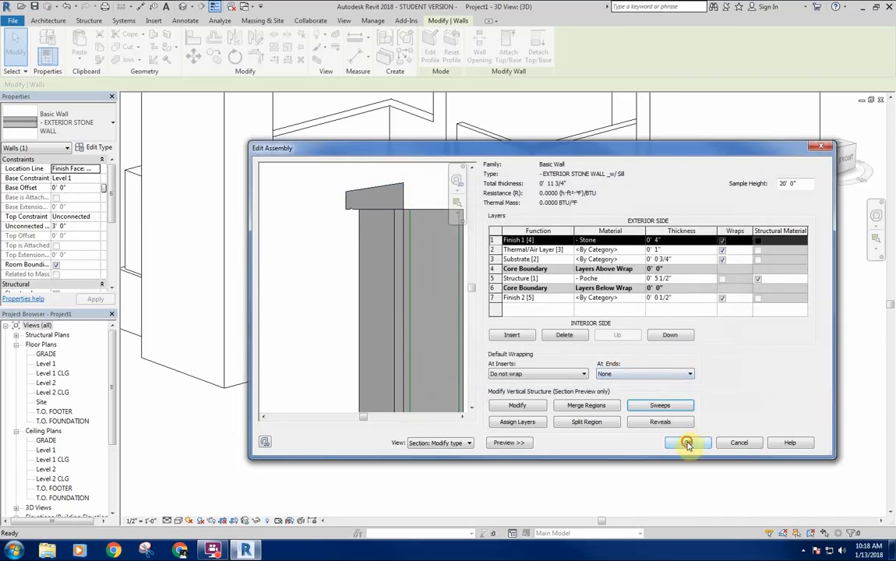
left_click(686, 443)
left_click(686, 443)
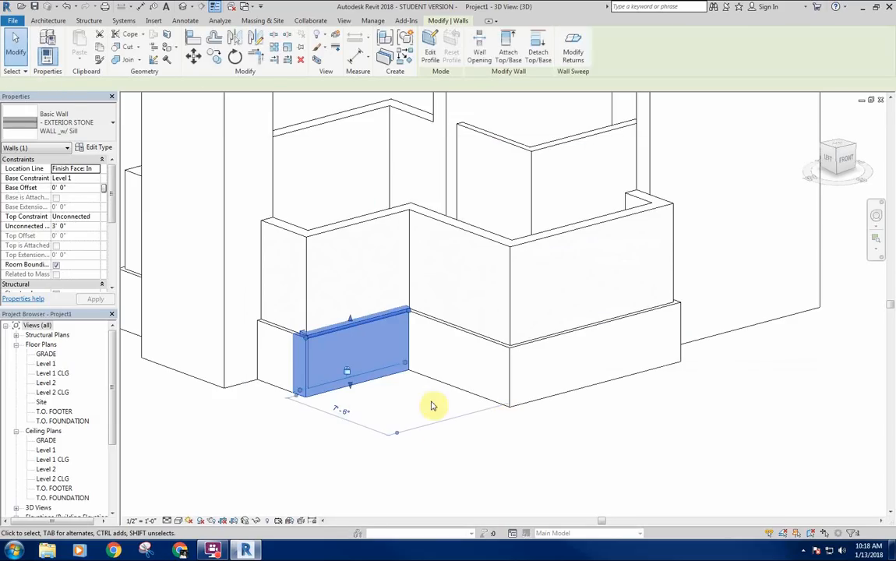
Step: Change the remaining seven stone base walls to the - EXTERIOR STONE WALL _w/ Sill type
left_click(285, 420)
middle_click_drag(284, 420, 301, 425)
scroll(380, 331, "up", 5)
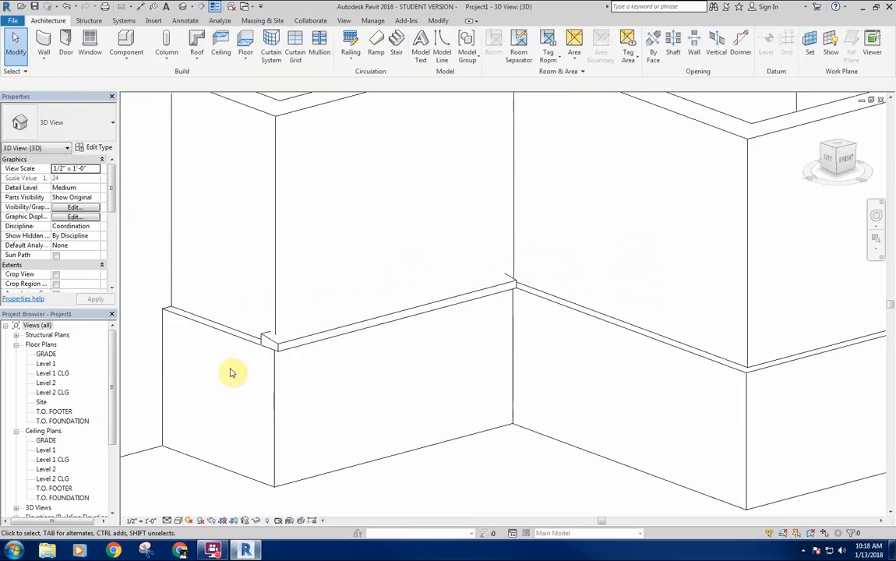
scroll(283, 339, "down", 5)
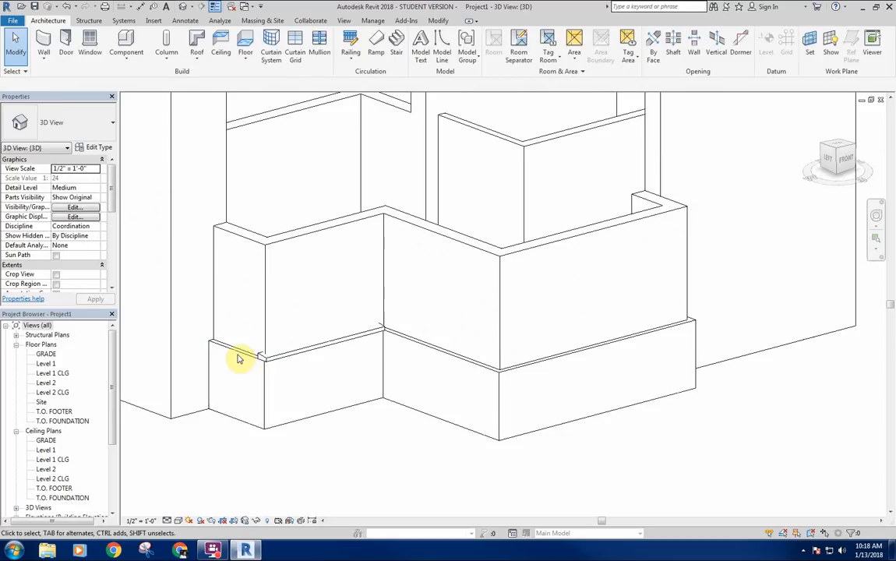
left_click(242, 360)
left_click(409, 336, "ctrl")
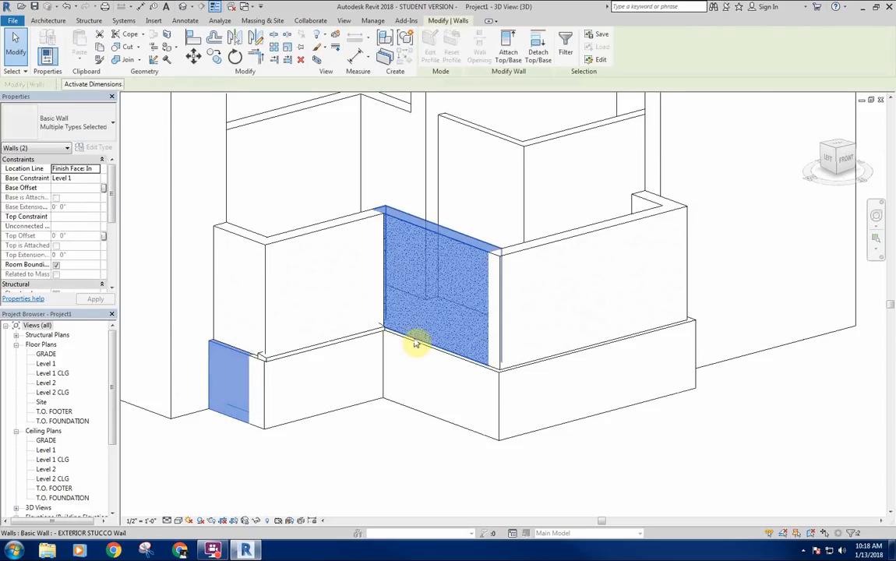
left_click(416, 342, "shift")
left_click(417, 347, "ctrl")
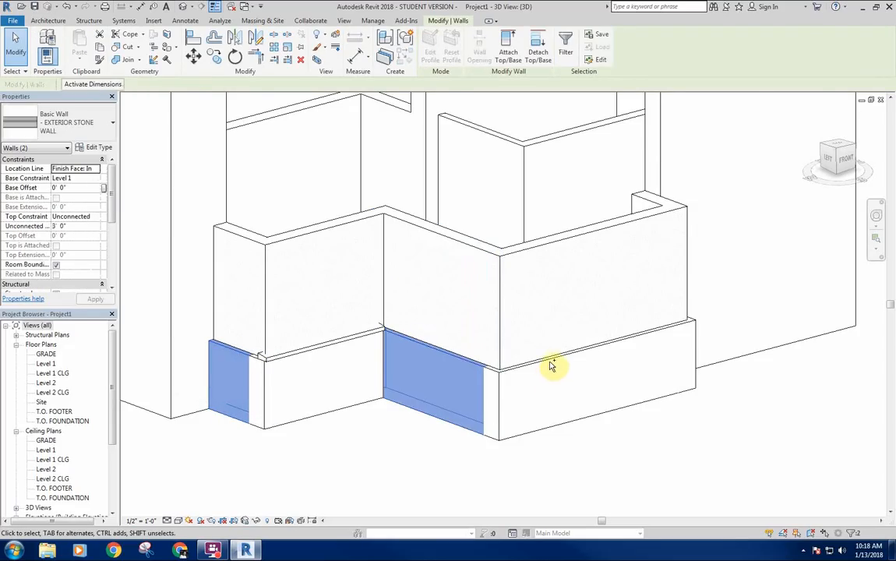
left_click(594, 380, "ctrl")
middle_click_drag(594, 380, 516, 409, "shift")
scroll(545, 401, "up", 5)
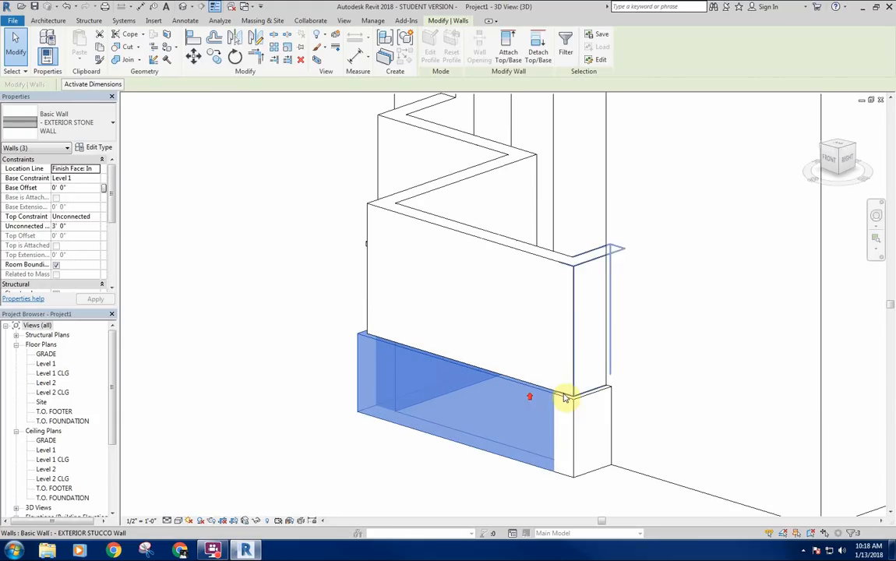
left_click(574, 404, "ctrl")
scroll(349, 381, "down", 5)
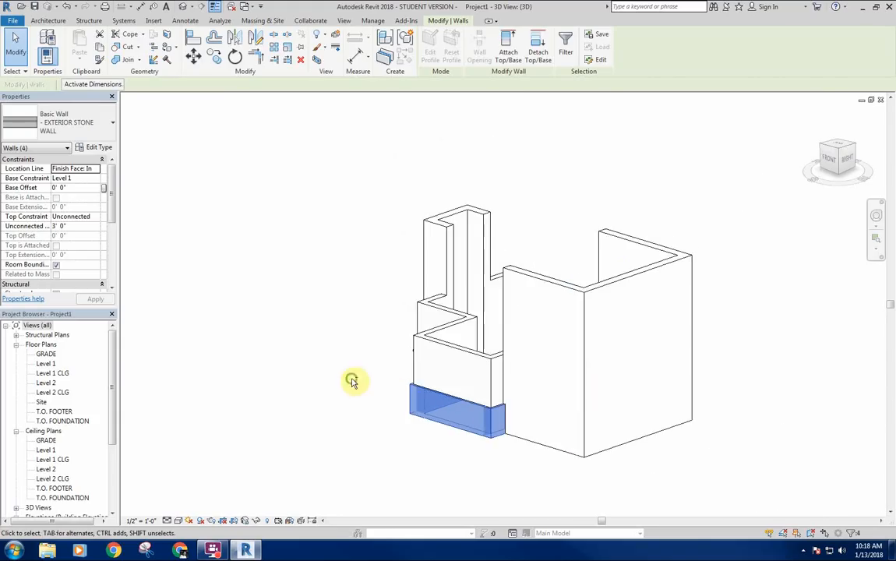
middle_click_drag(350, 381, 459, 427, "shift")
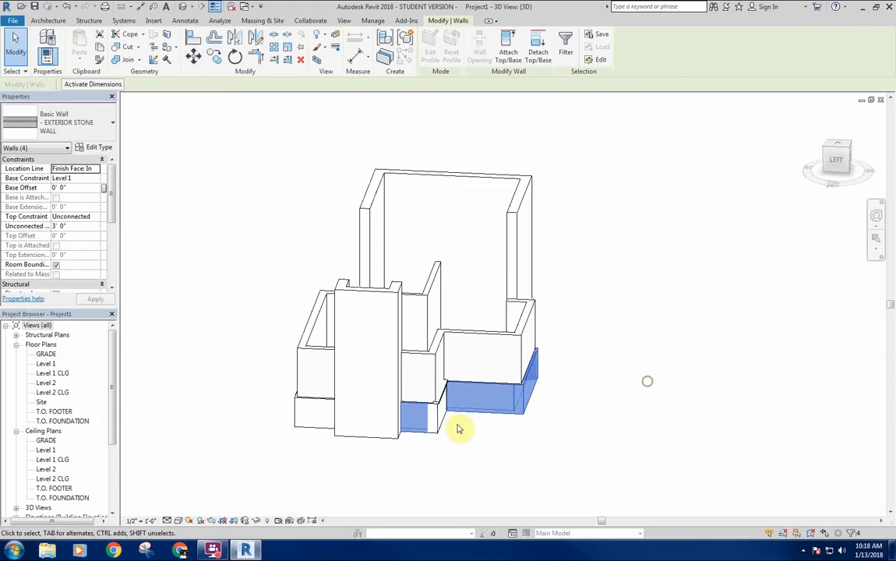
left_click(313, 406, "ctrl")
middle_click_drag(270, 402, 350, 406, "shift")
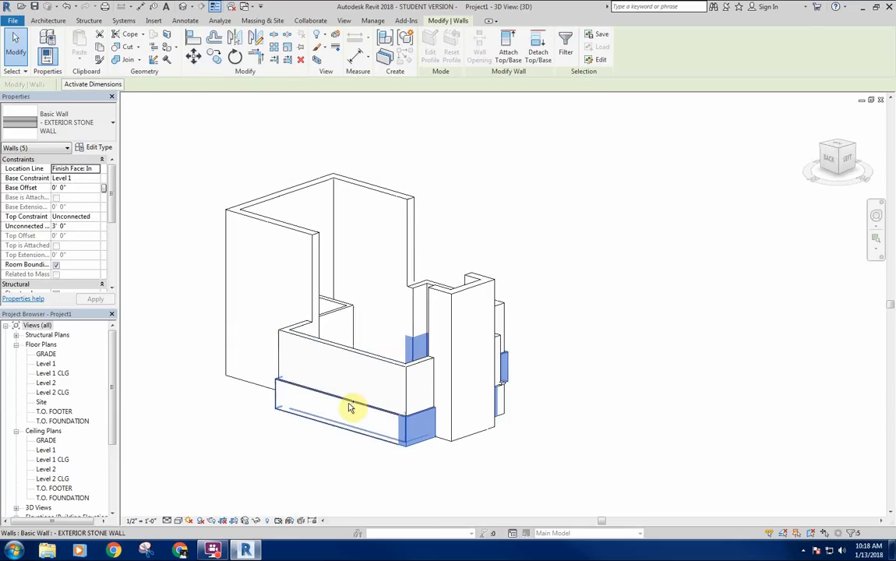
middle_click_drag(247, 422, 452, 426, "shift")
left_click(405, 420, "ctrl")
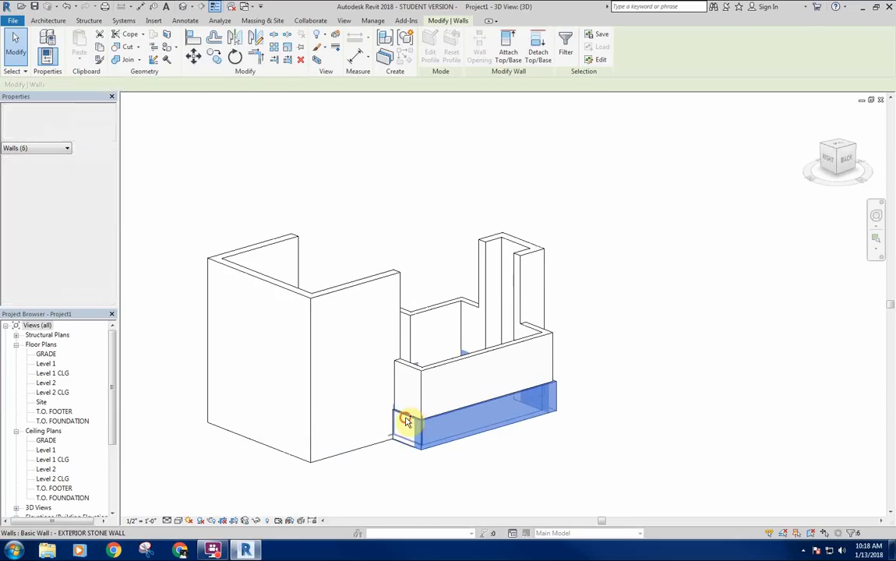
left_click(88, 131)
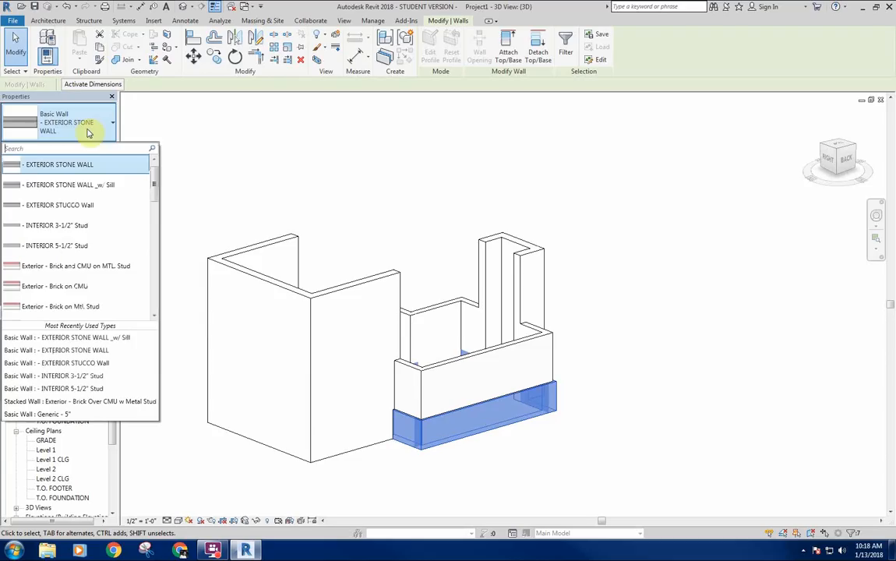
left_click(86, 185)
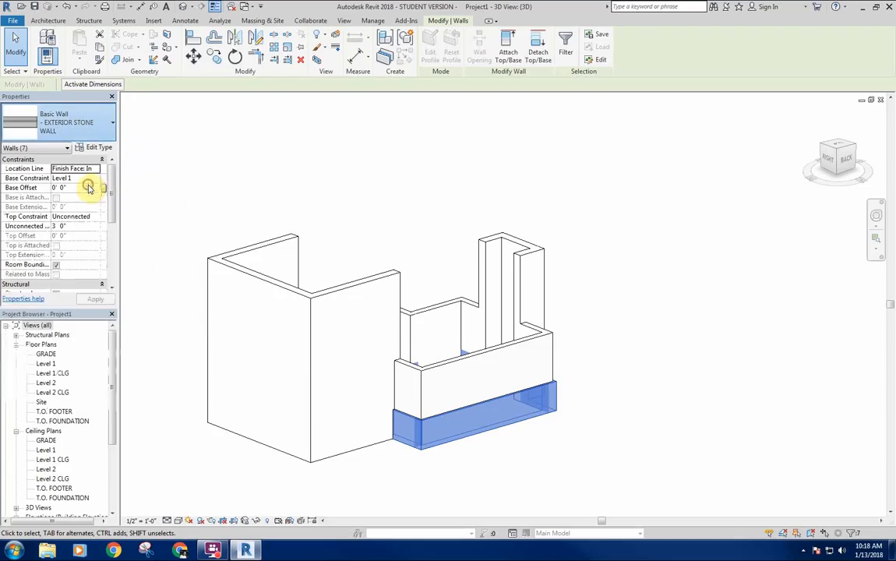
left_click(656, 420)
Step: Switch the 3D view's visual style from hidden lines to shaded surfaces, with the front base walls in view
middle_click_drag(656, 420, 198, 365, "shift")
scroll(515, 408, "up", 3)
middle_click_drag(208, 461, 356, 478)
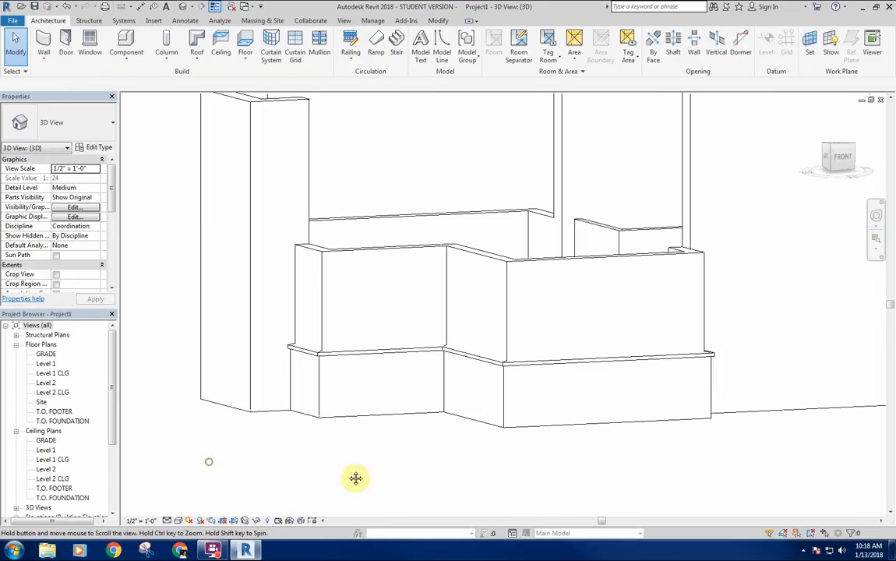
left_click(181, 520)
left_click(232, 493)
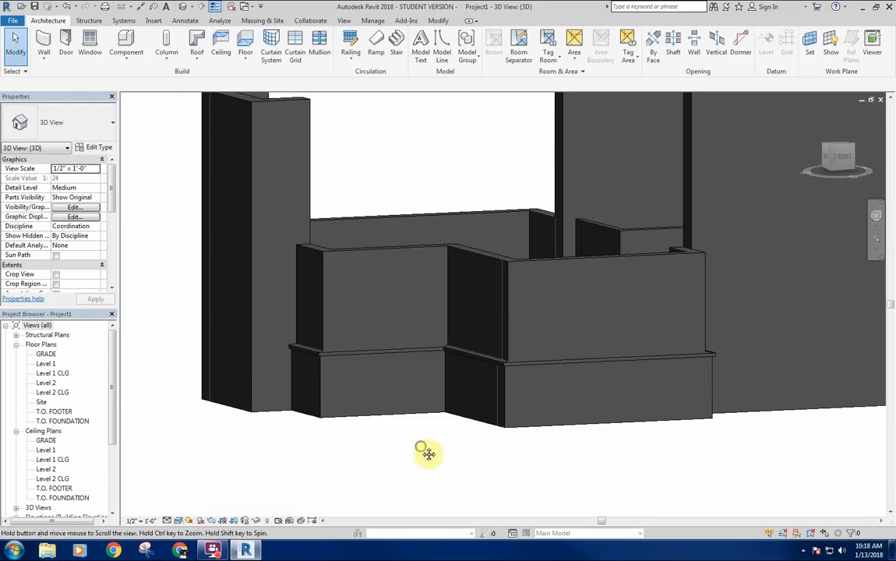
Step: Examine the stone sill along the base walls and at their inside and outside corners in 3D
middle_click_drag(382, 441, 463, 499, "shift")
scroll(354, 389, "up", 4)
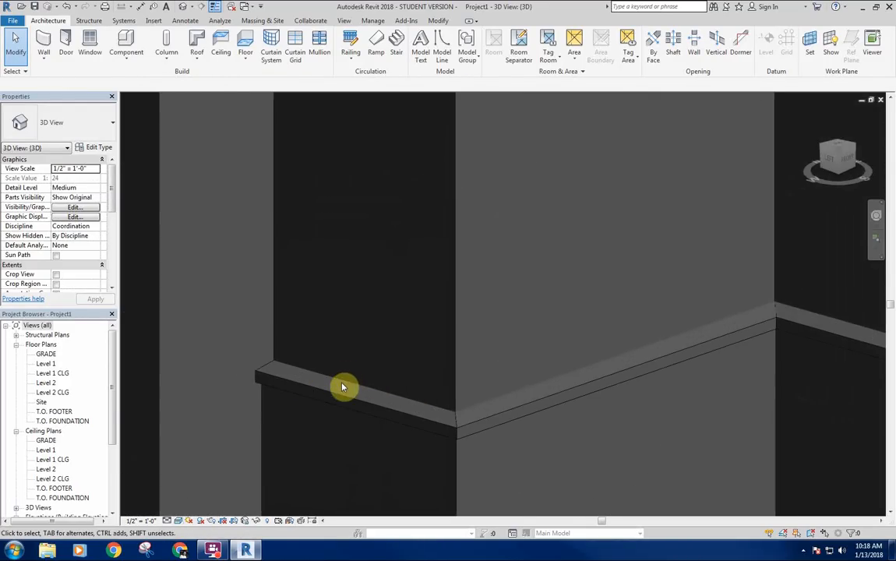
scroll(348, 374, "down", 3)
scroll(355, 359, "down", 5)
middle_click_drag(487, 410, 532, 416, "shift")
scroll(460, 344, "up", 6)
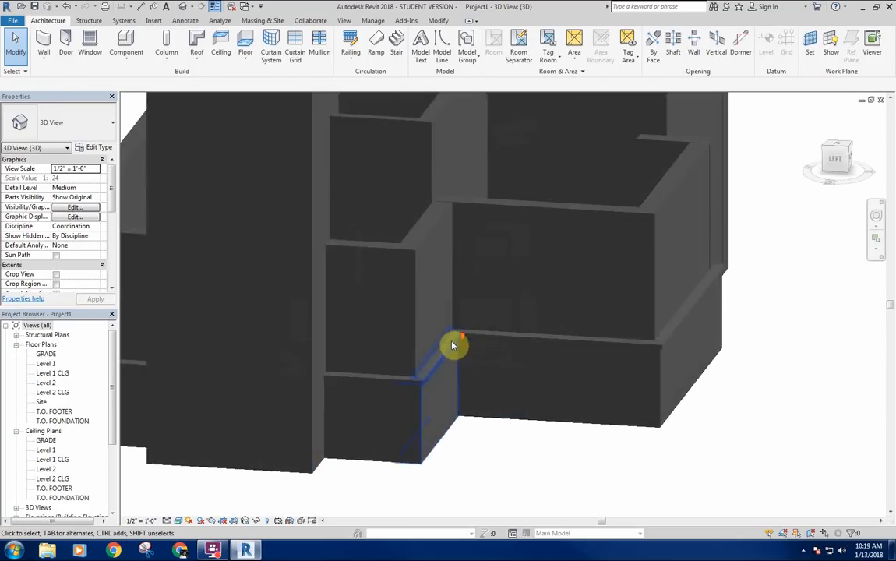
middle_click_drag(413, 353, 387, 334, "shift")
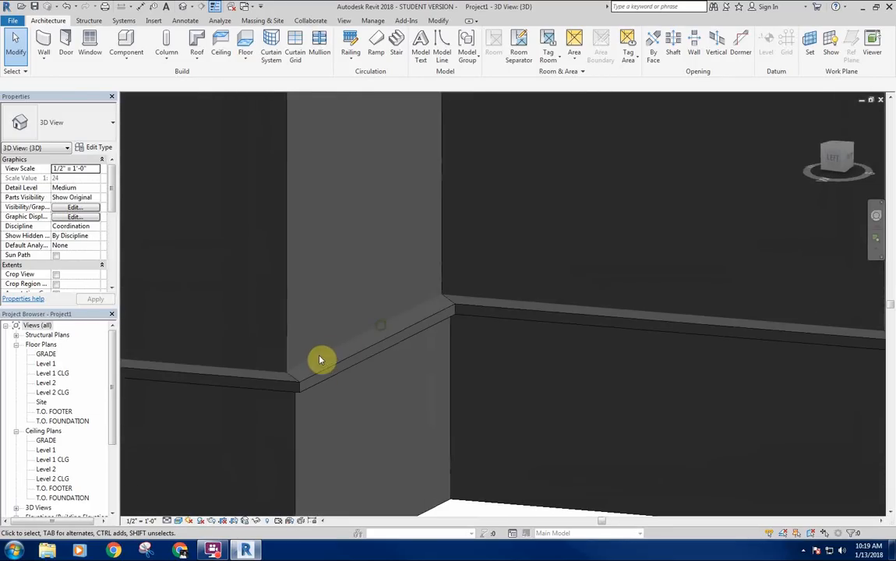
scroll(294, 372, "up", 3)
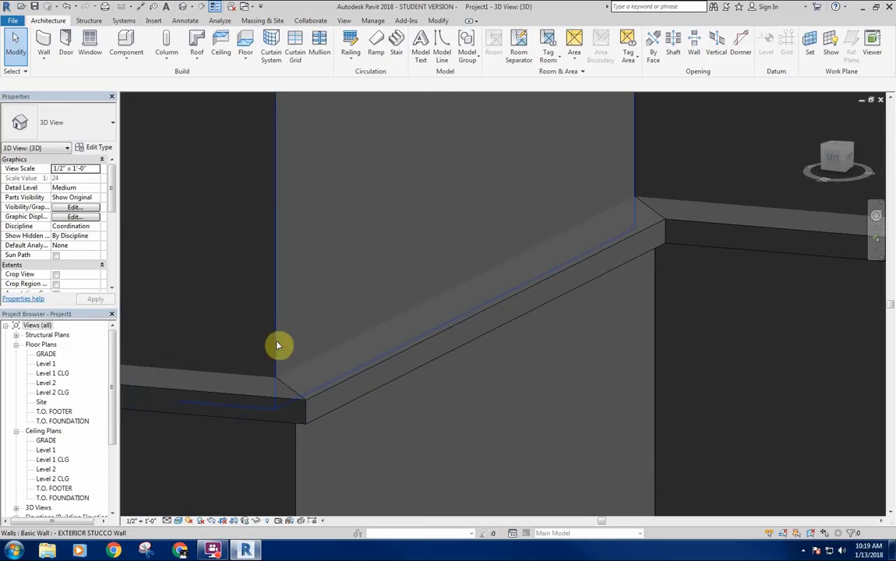
scroll(306, 366, "down", 1)
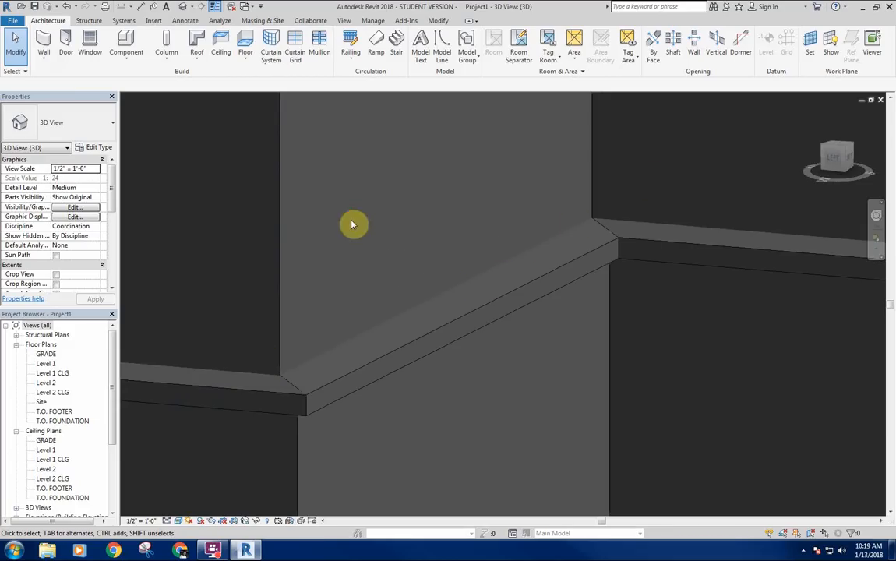
middle_click_drag(352, 224, 314, 352, "shift")
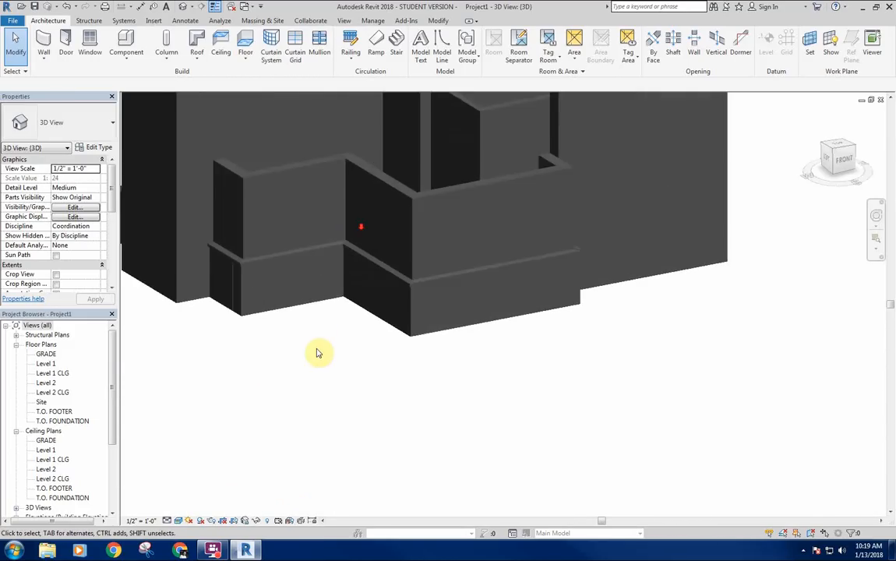
Step: Open the South elevation and examine the stone sill between the stone base and the stucco walls
left_click(55, 411)
scroll(42, 448, "down", 3)
double_click(44, 468)
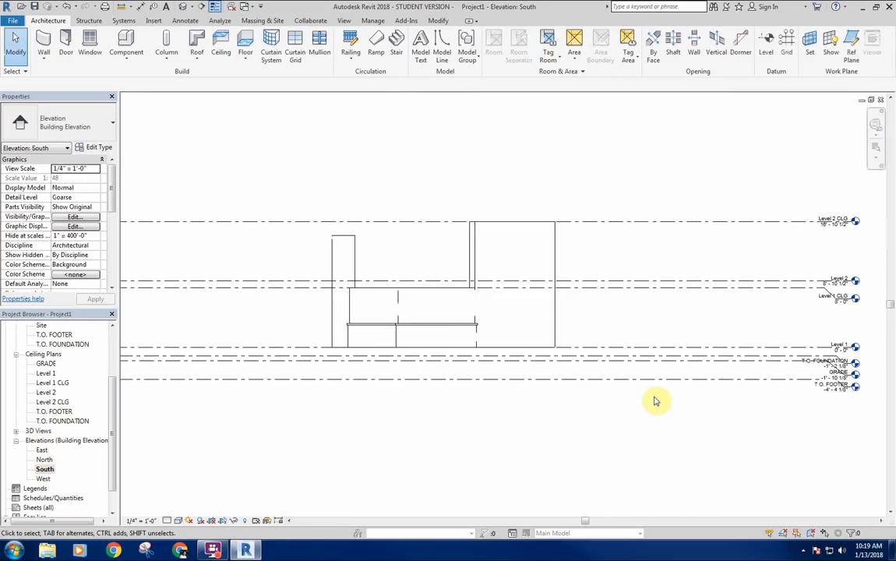
scroll(374, 331, "up", 5)
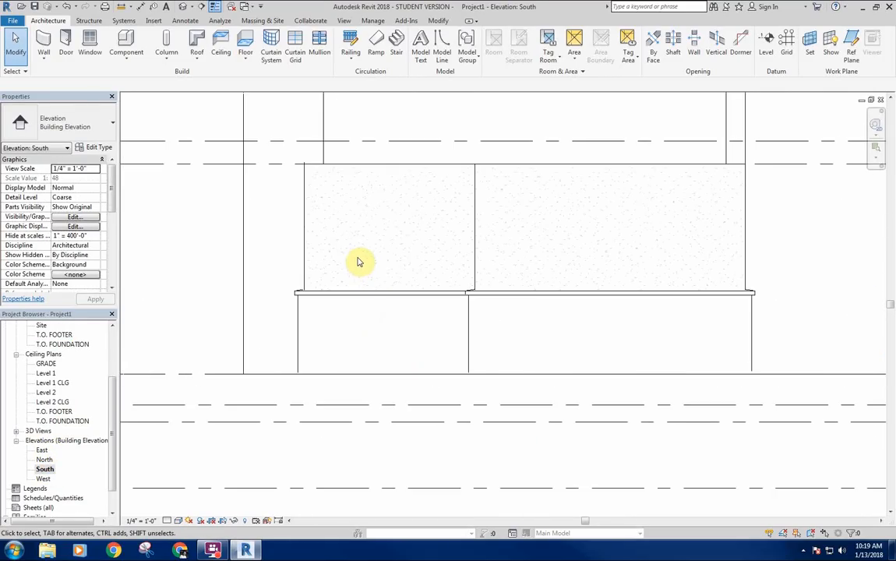
scroll(354, 281, "down", 4)
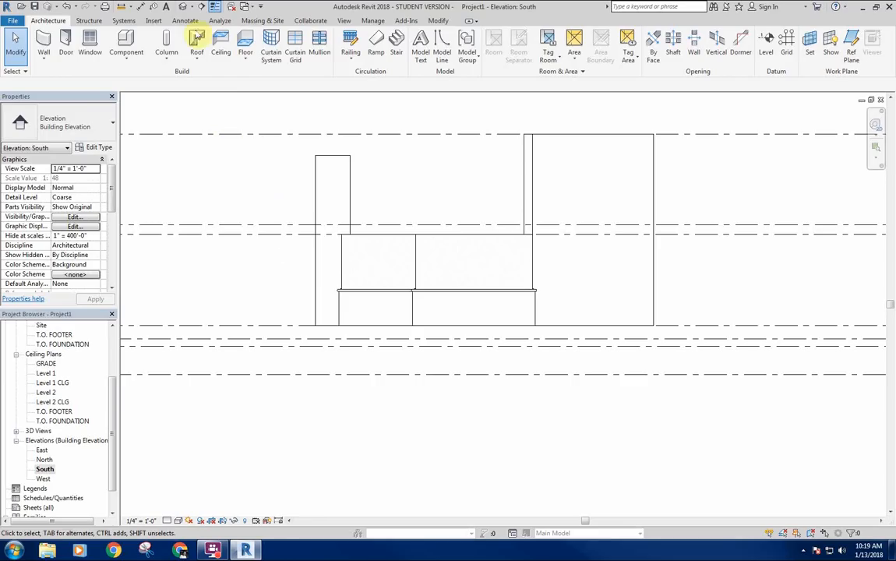
Step: Return to the 3D view and examine the stone sill corners and the junctions of the stucco walls with the taller walls
left_click(182, 7)
middle_click_drag(330, 373, 294, 324, "shift")
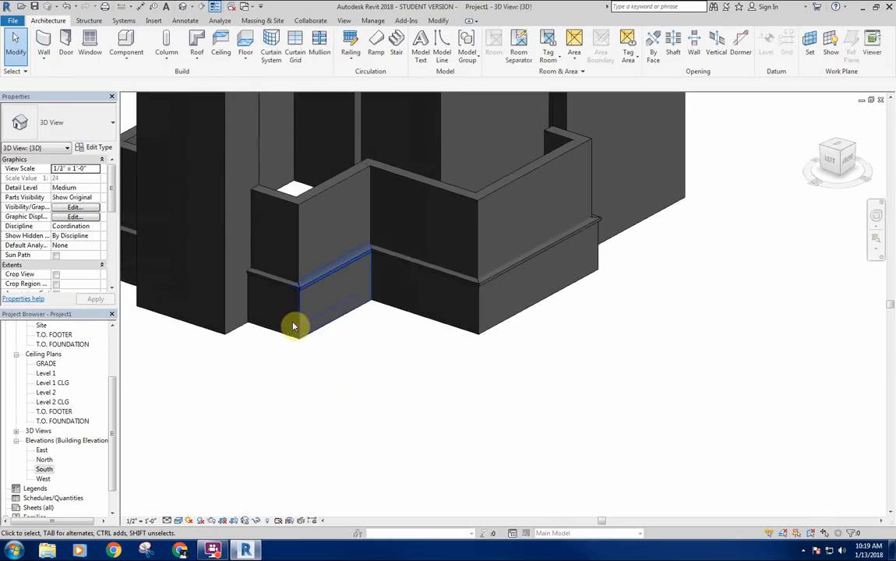
scroll(261, 281, "up", 5)
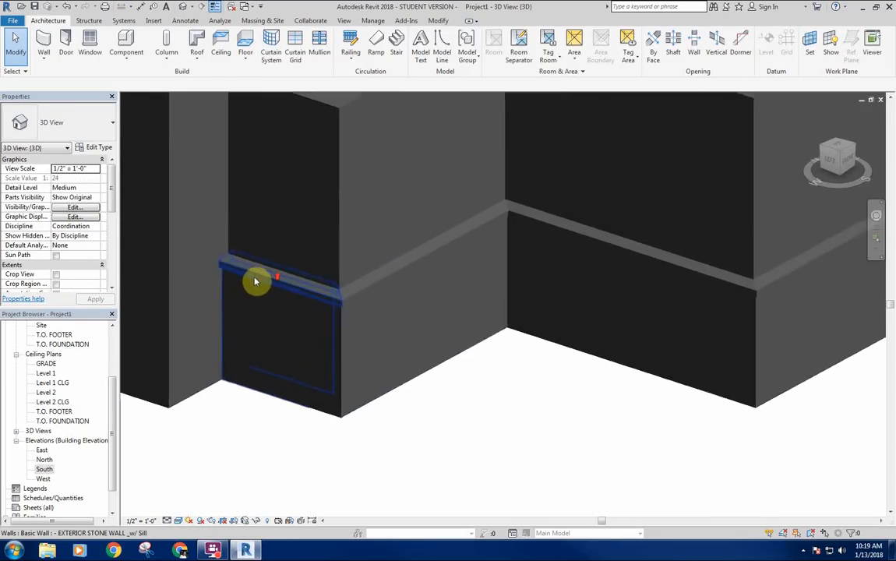
scroll(312, 277, "down", 5)
left_click(326, 218)
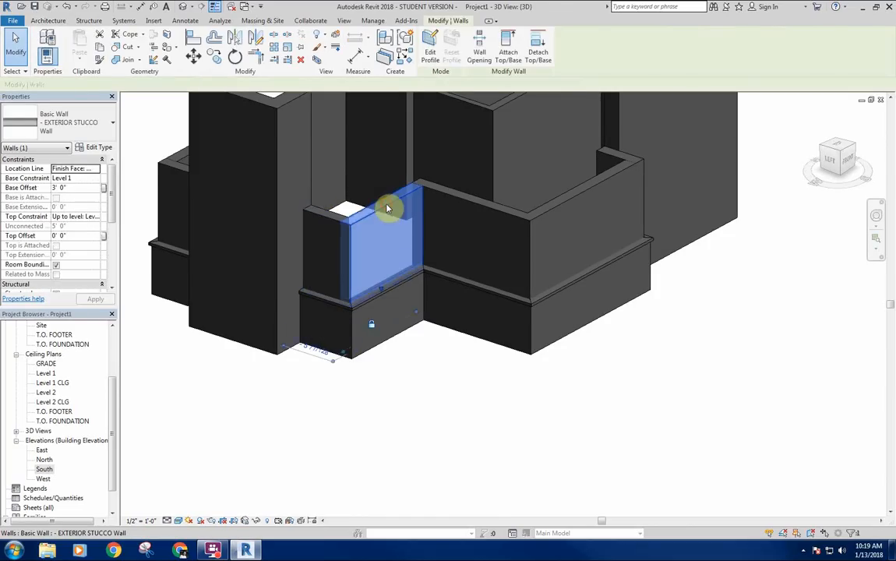
left_click(462, 377)
scroll(350, 268, "up", 3)
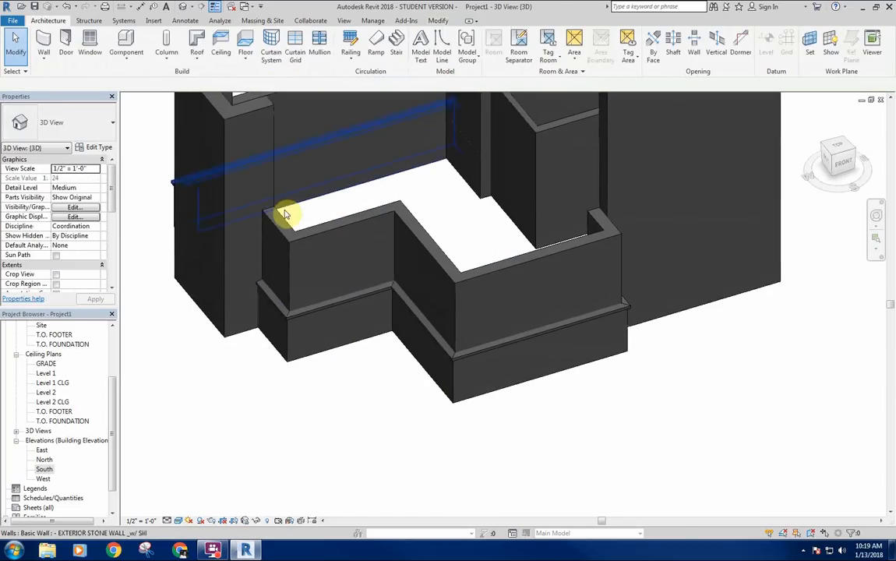
middle_click_drag(420, 275, 574, 291)
scroll(574, 291, "down", 2)
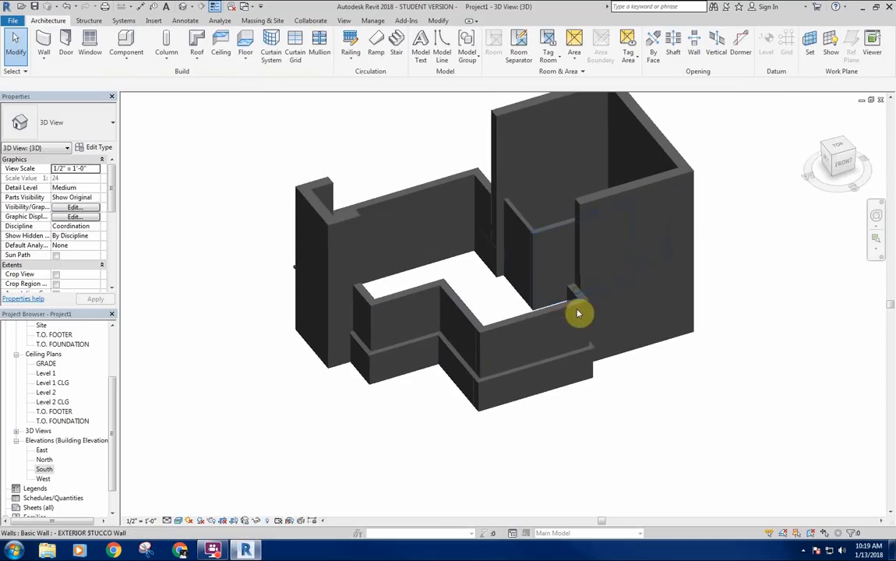
left_click(613, 192)
key("Escape")
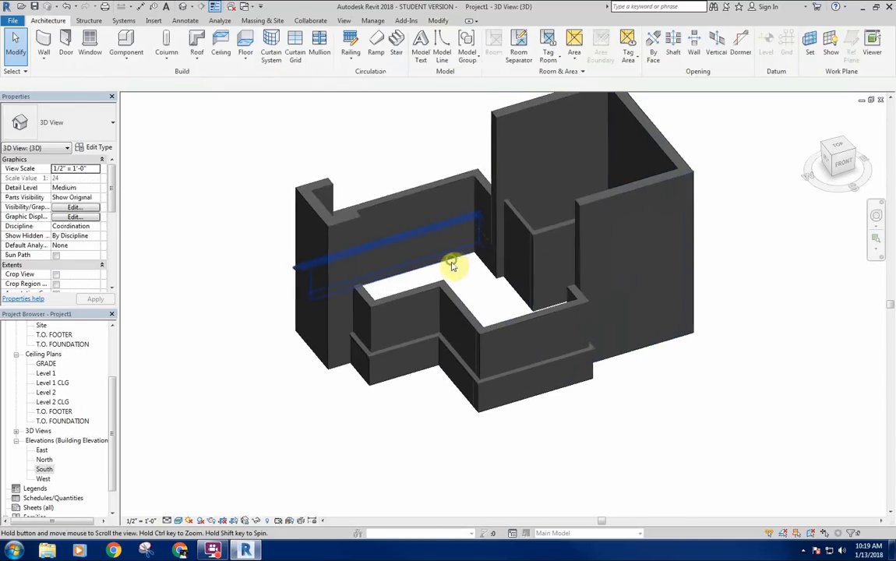
middle_click_drag(452, 266, 490, 310, "shift")
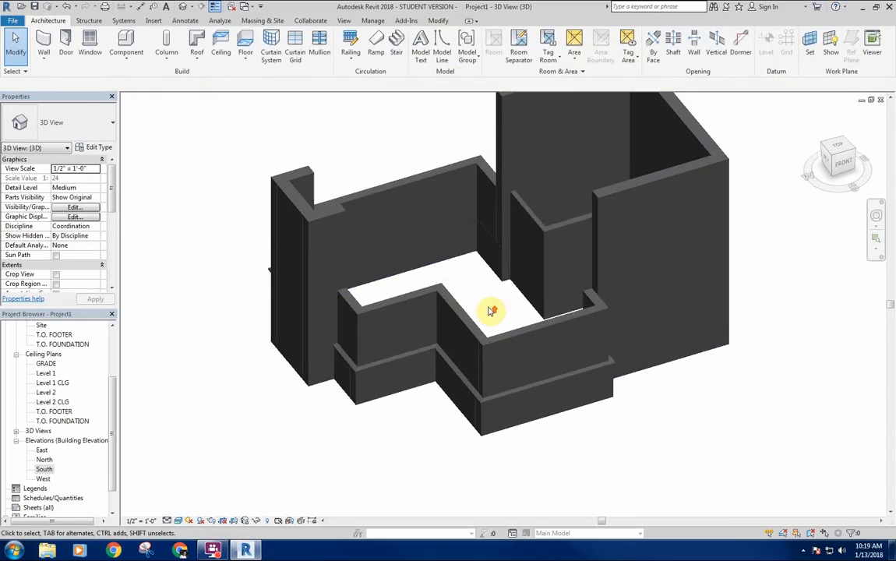
Step: Open the Level 1 floor plan and examine the exterior wall layout, including the short return wall at the front inside corner
left_click(63, 344)
scroll(54, 351, "up", 4)
double_click(46, 363)
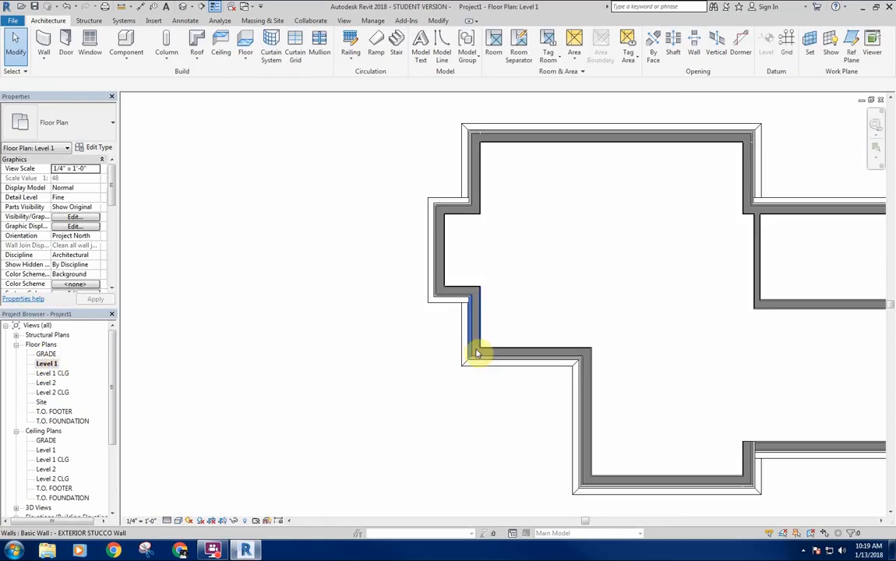
scroll(600, 324, "down", 3)
middle_click_drag(600, 324, 393, 276)
scroll(393, 275, "up", 3)
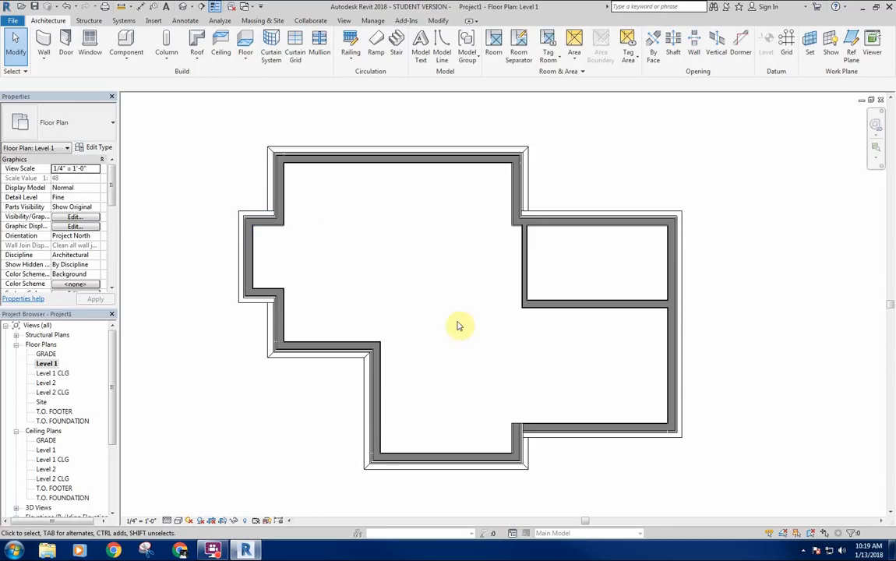
middle_click_drag(452, 249, 453, 255)
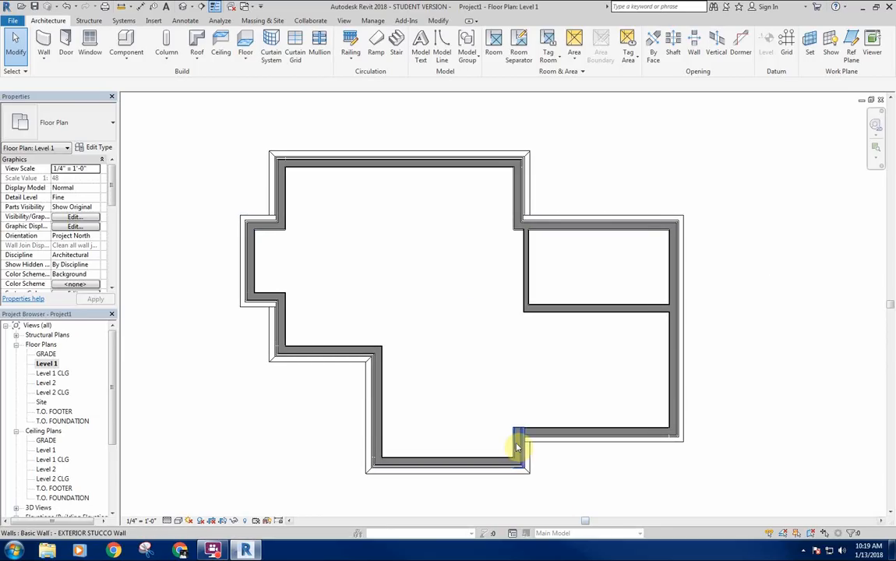
middle_click_drag(507, 410, 506, 395)
scroll(507, 393, "up", 5)
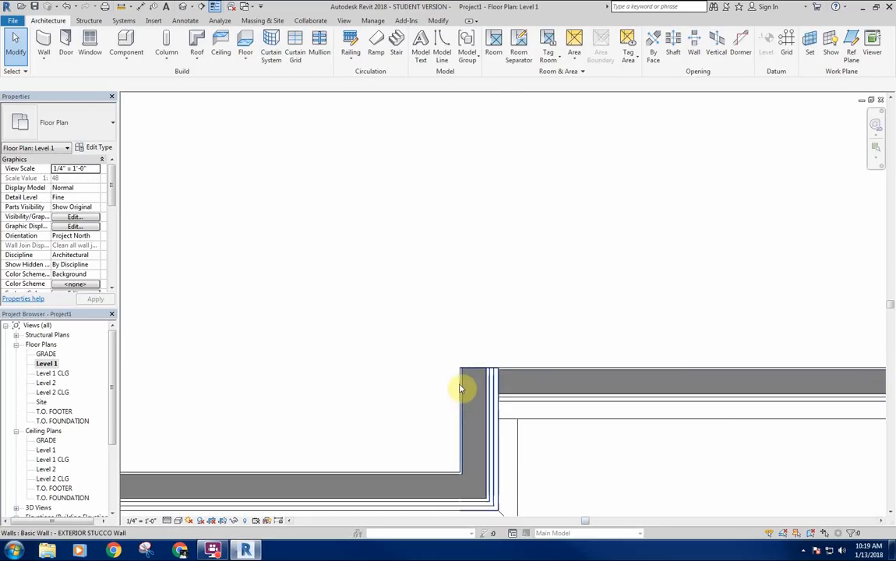
scroll(460, 389, "down", 8)
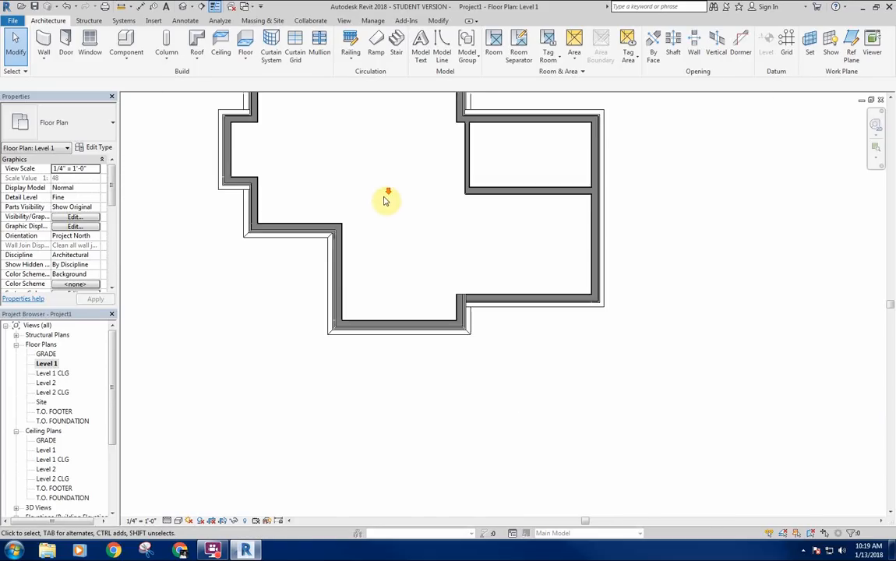
middle_click_drag(386, 197, 422, 286)
scroll(419, 282, "up", 1)
scroll(413, 279, "up", 1)
left_click(423, 314)
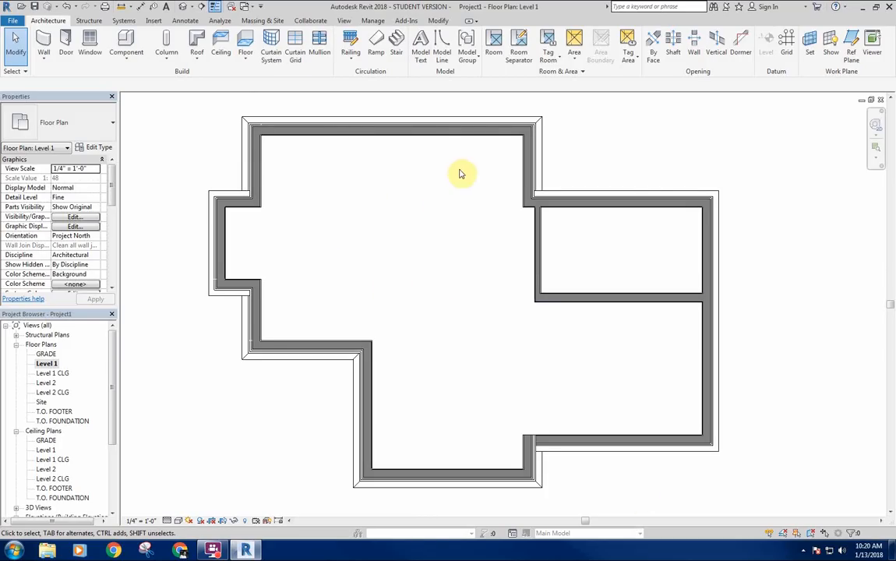
Step: Place tagged rooms in the large open area and in the small enclosed space on Level 1
left_click(492, 43)
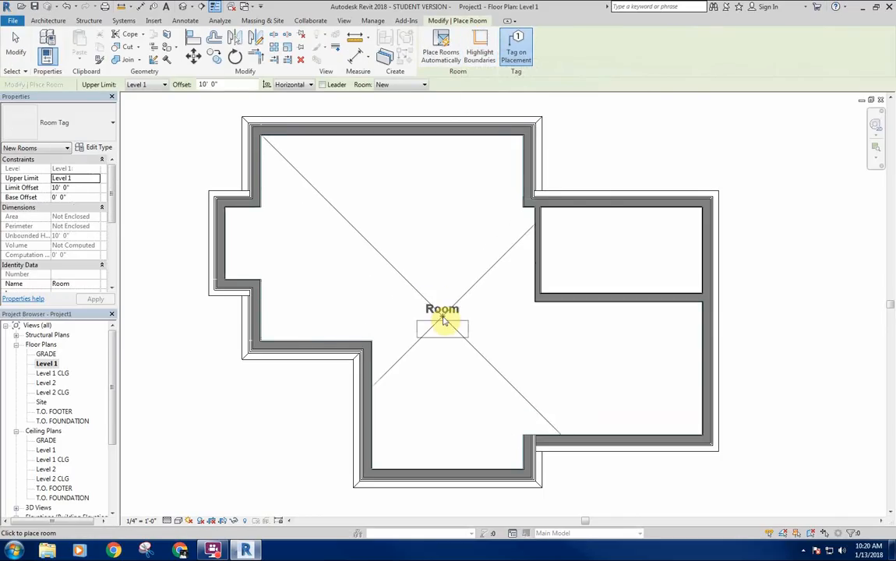
left_click(432, 274)
left_click(624, 240)
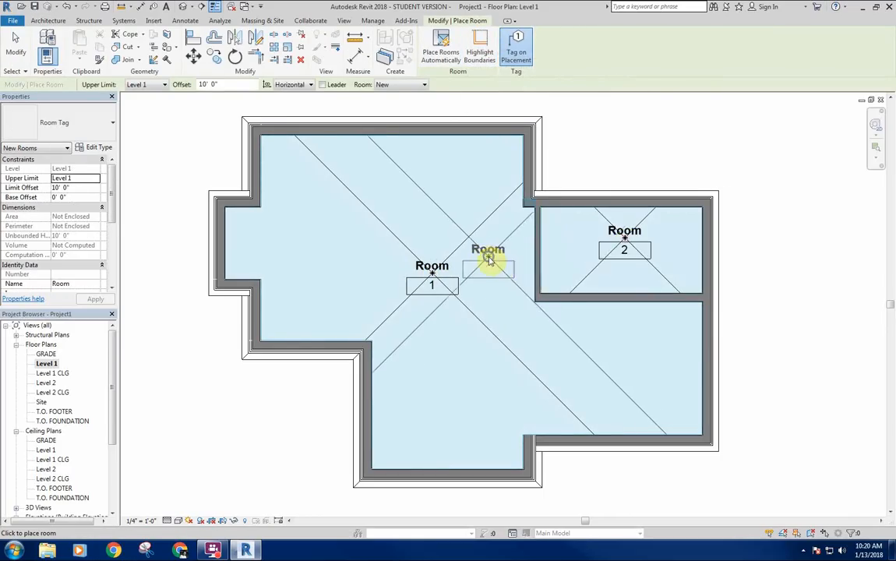
key("Escape")
Step: Turn on Show Area in the Room Tag type so the room tags include the floor area
left_click(432, 266)
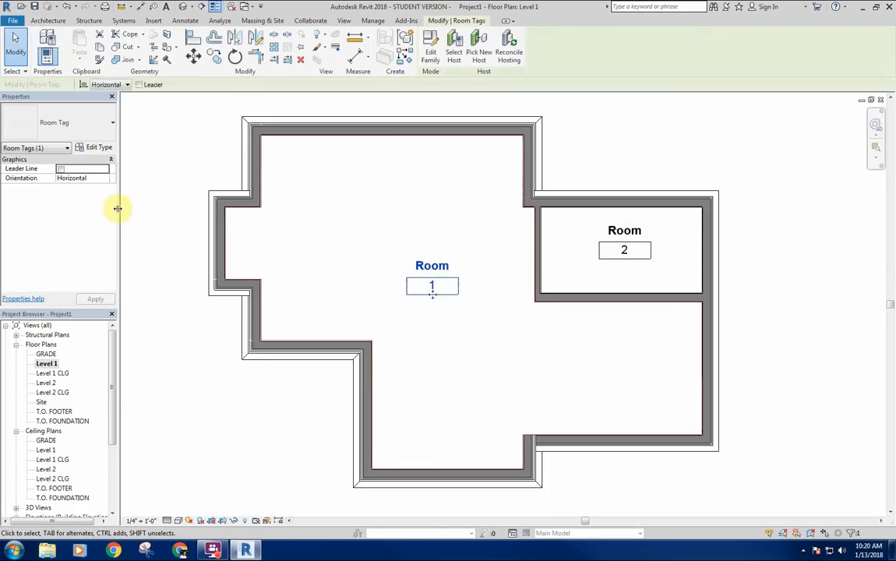
left_click(108, 148)
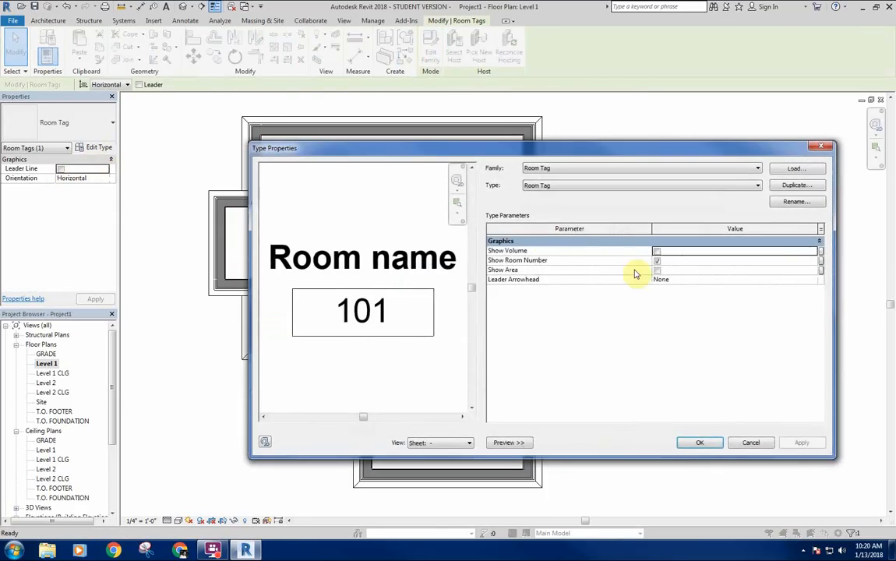
left_click(656, 270)
left_click(699, 442)
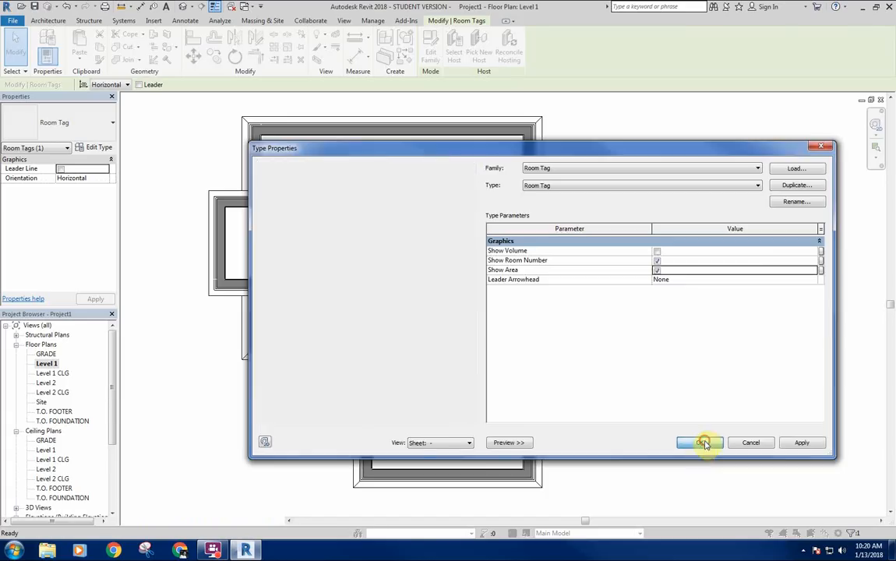
left_click(440, 335)
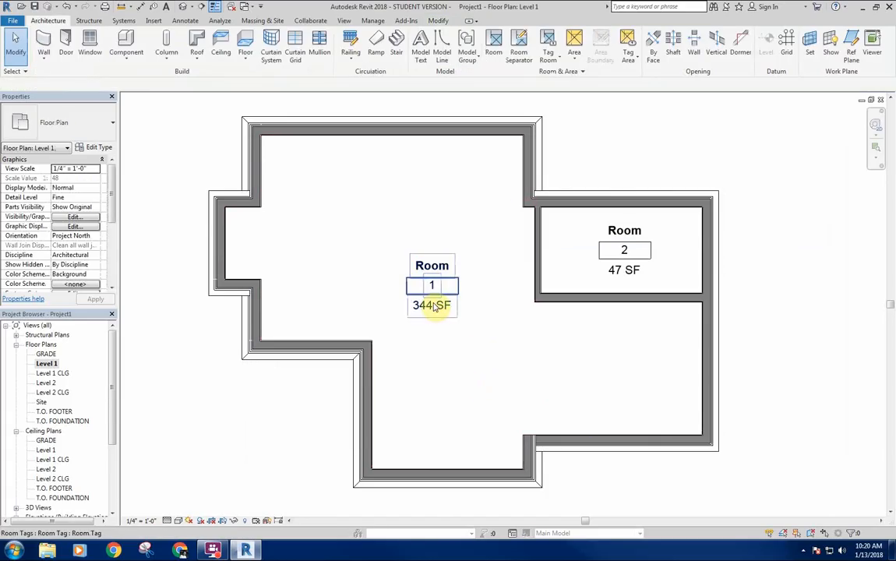
Step: Examine the extents of the large room and the small enclosed room on the Level 1 plan
left_click(515, 362)
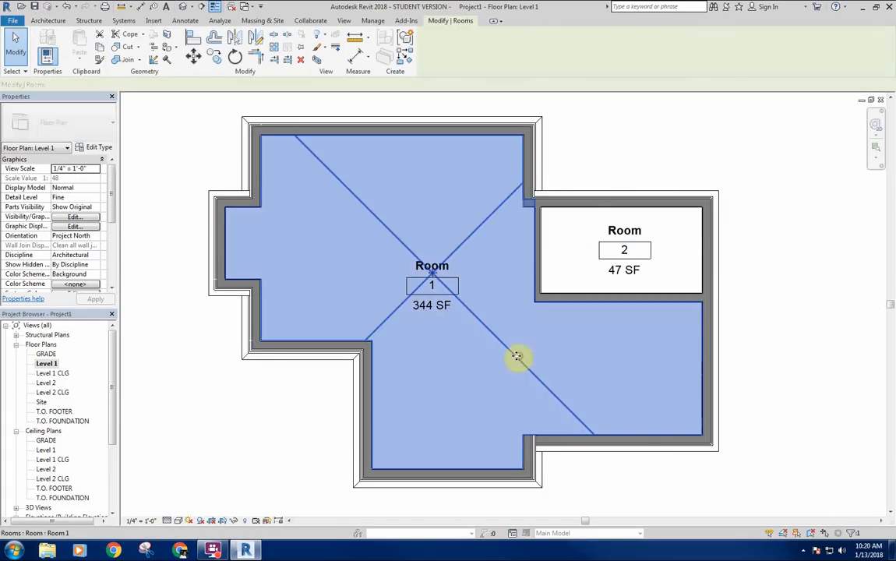
left_click(667, 282)
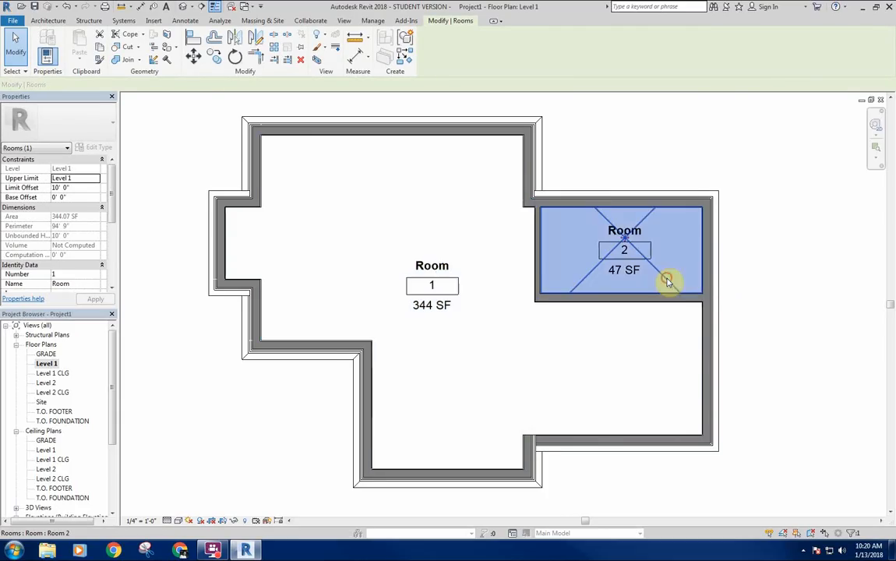
left_click(545, 359)
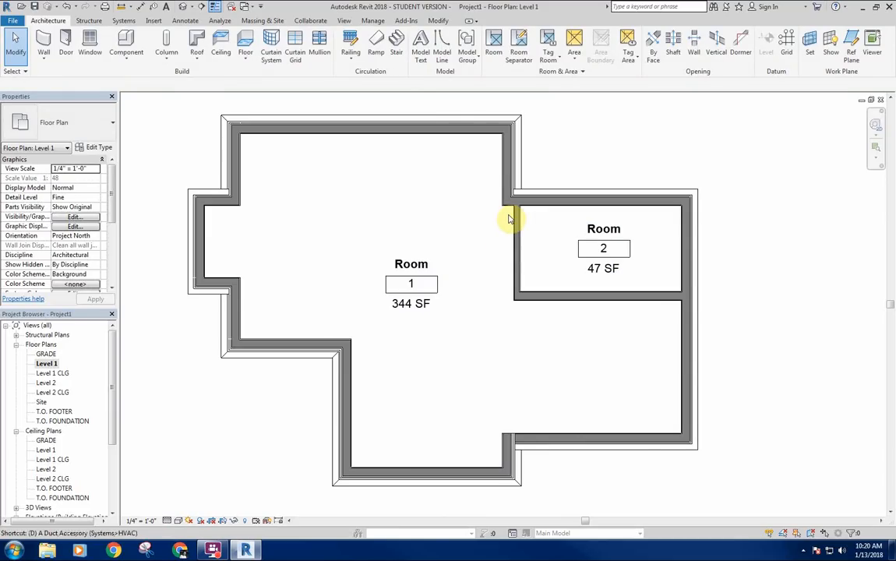
key("l")
left_click(439, 37)
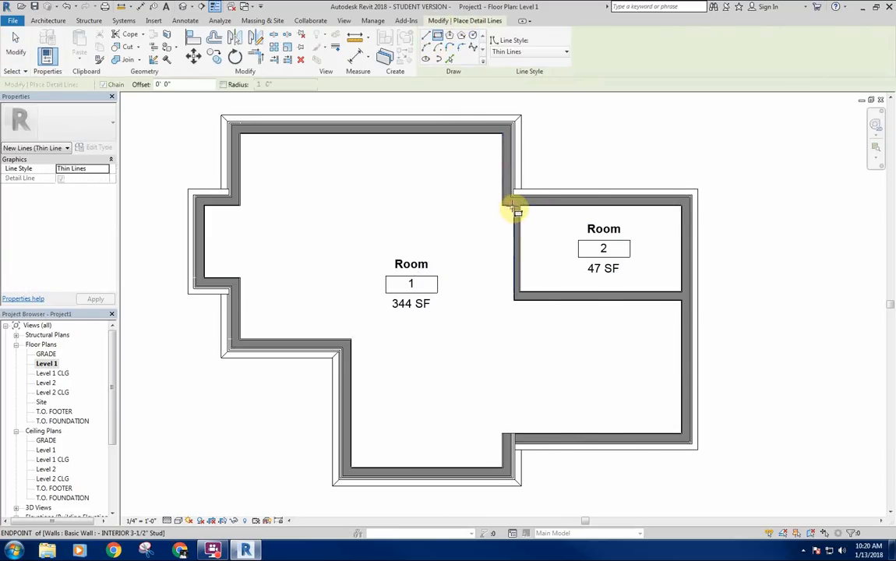
left_click(514, 205)
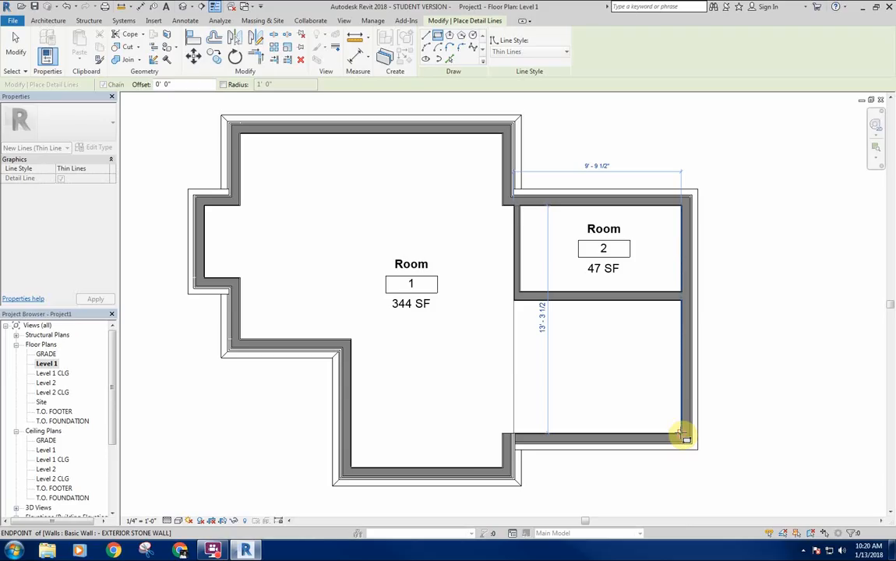
key("Escape")
key("Escape")
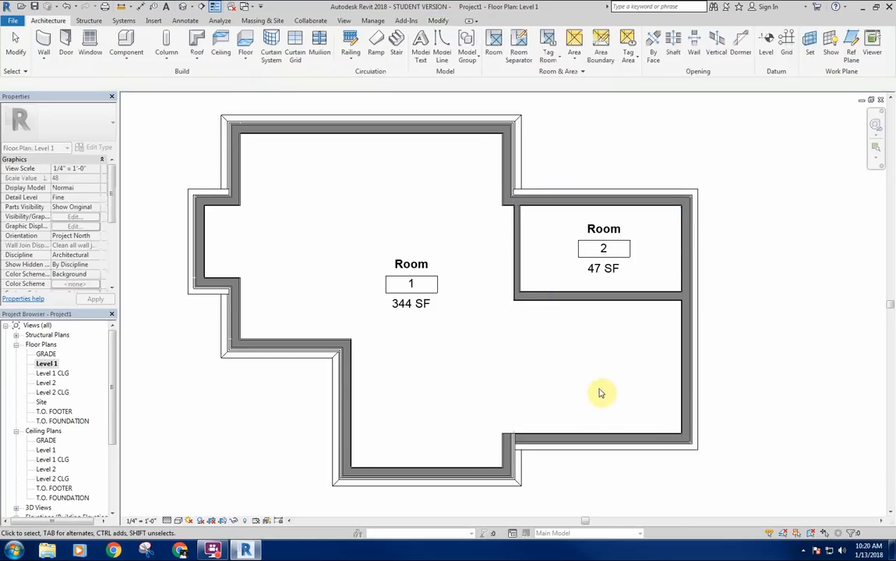
Step: Delete the large room and the small enclosed room from the Level 1 plan
middle_click_drag(582, 374, 620, 398)
middle_click_drag(526, 384, 536, 336)
middle_click_drag(481, 342, 517, 347)
left_click(535, 303)
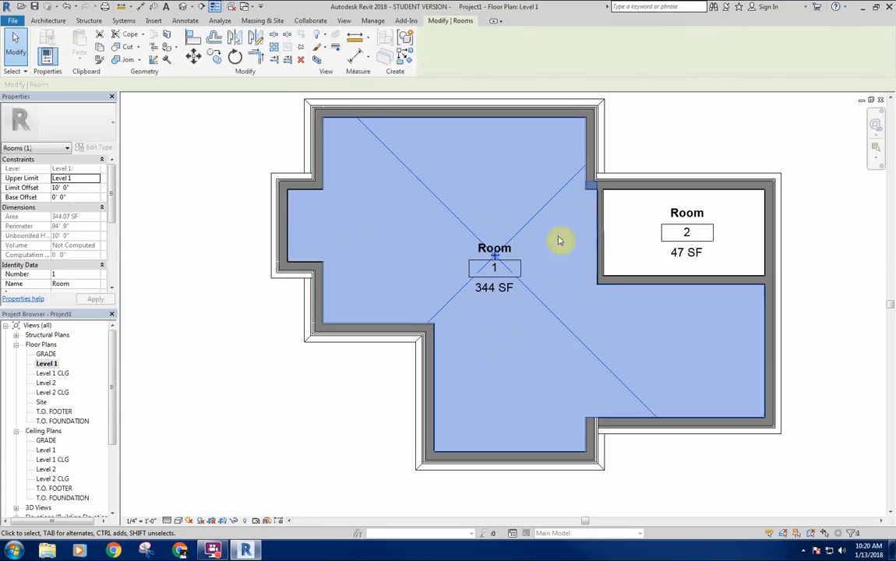
middle_click_drag(582, 227, 576, 231)
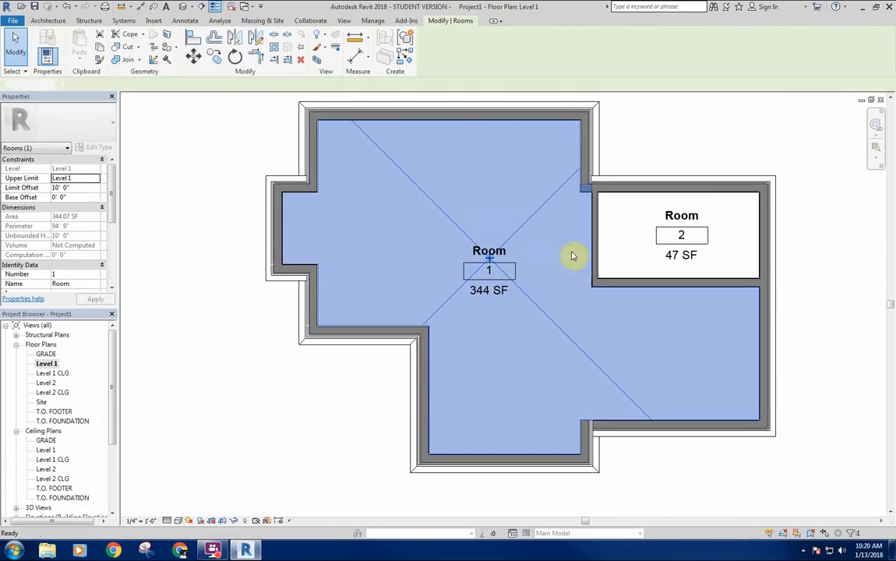
key("Delete")
left_click(659, 200)
key("Delete")
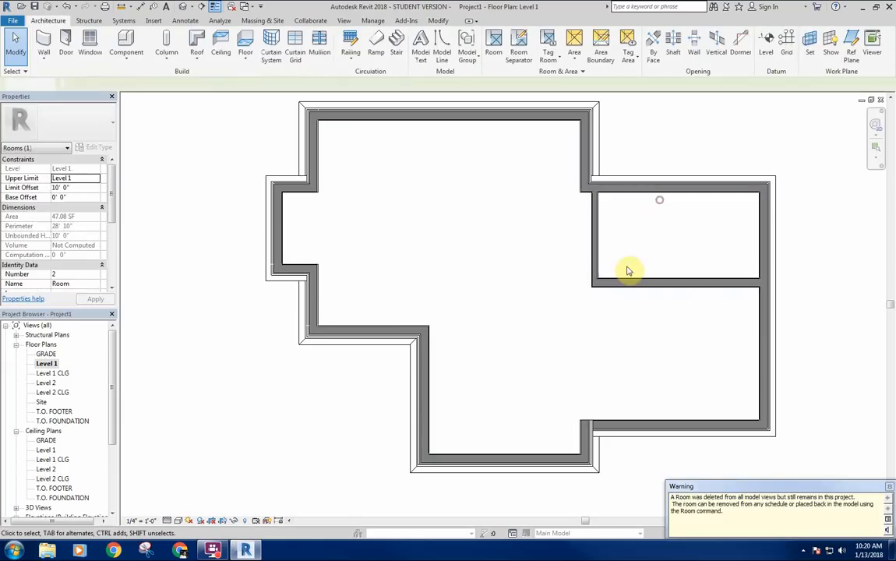
scroll(529, 320, "down", 3)
scroll(532, 314, "up", 3)
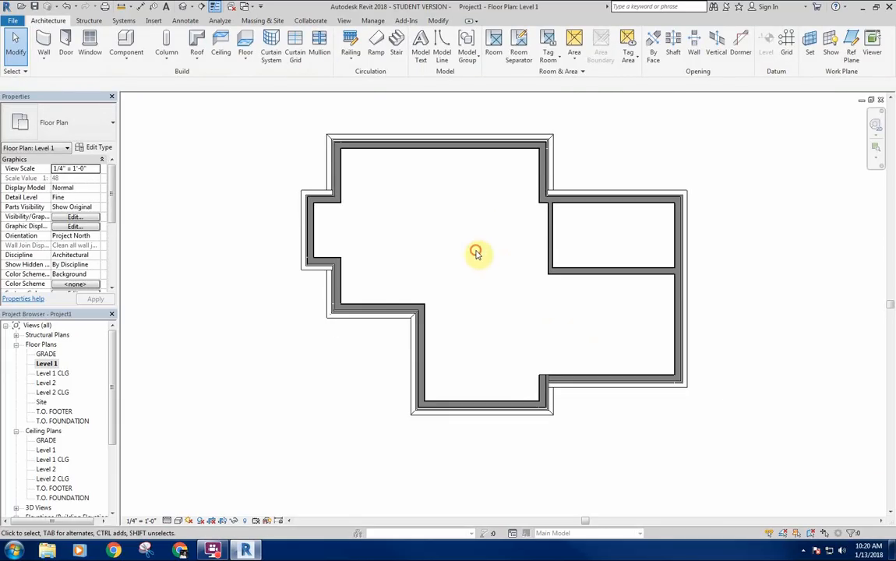
middle_click_drag(475, 252, 469, 273)
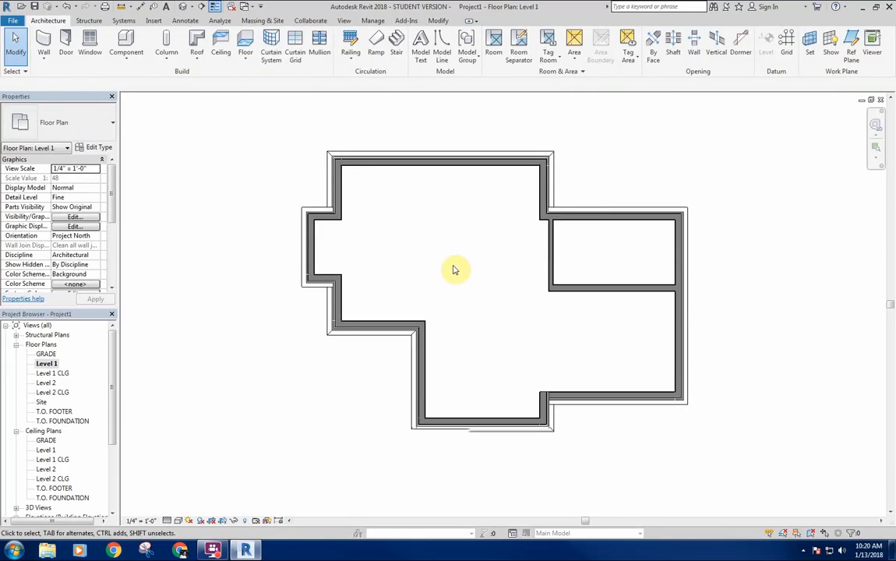
scroll(455, 268, "up", 3)
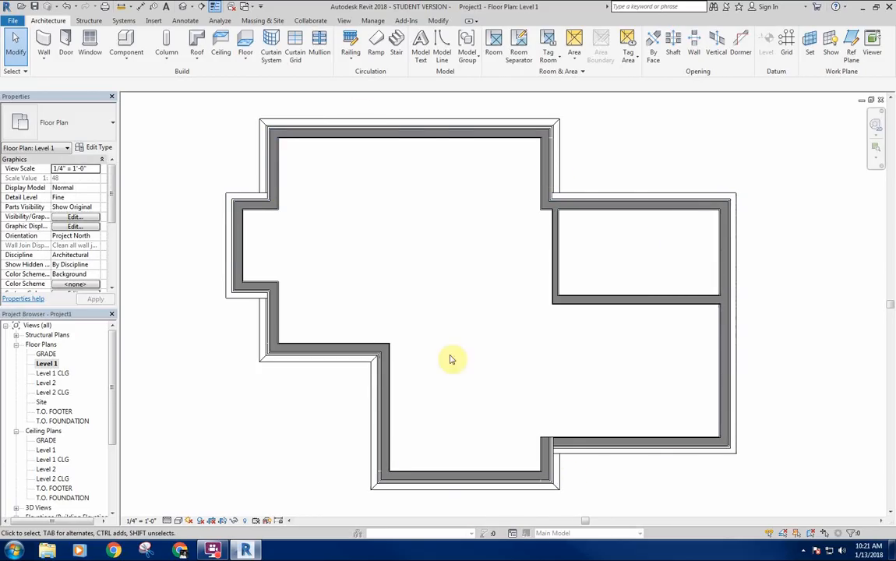
middle_click_drag(573, 346, 578, 331)
middle_click_drag(499, 322, 423, 245)
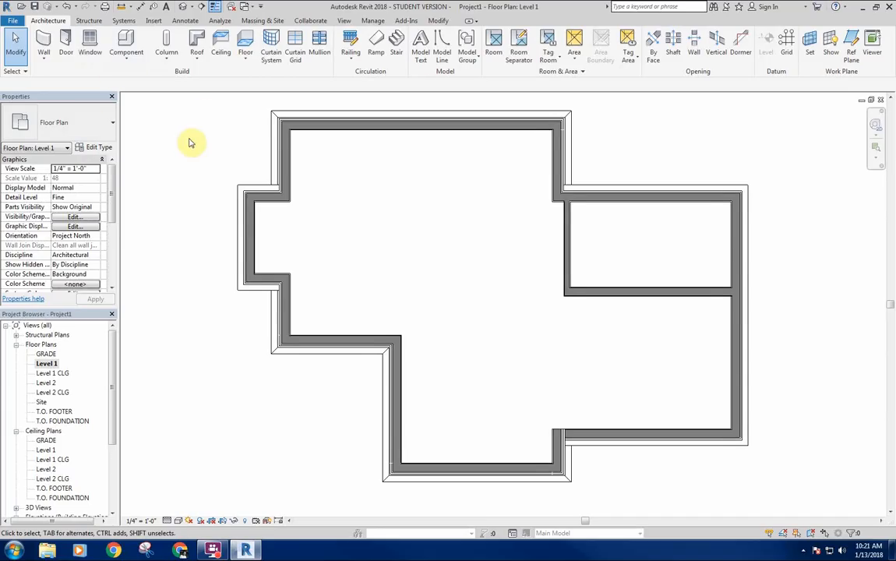